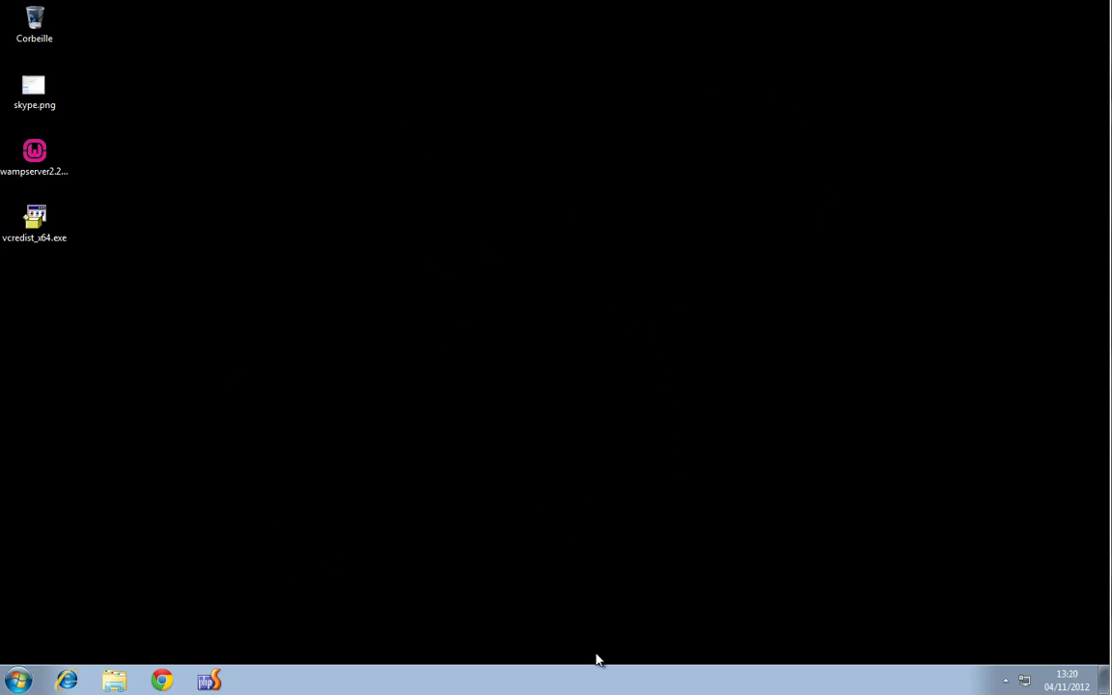
# Open Chrome from the taskbar and run a Google search for 'wamp'
pyautogui.click(162, 682)
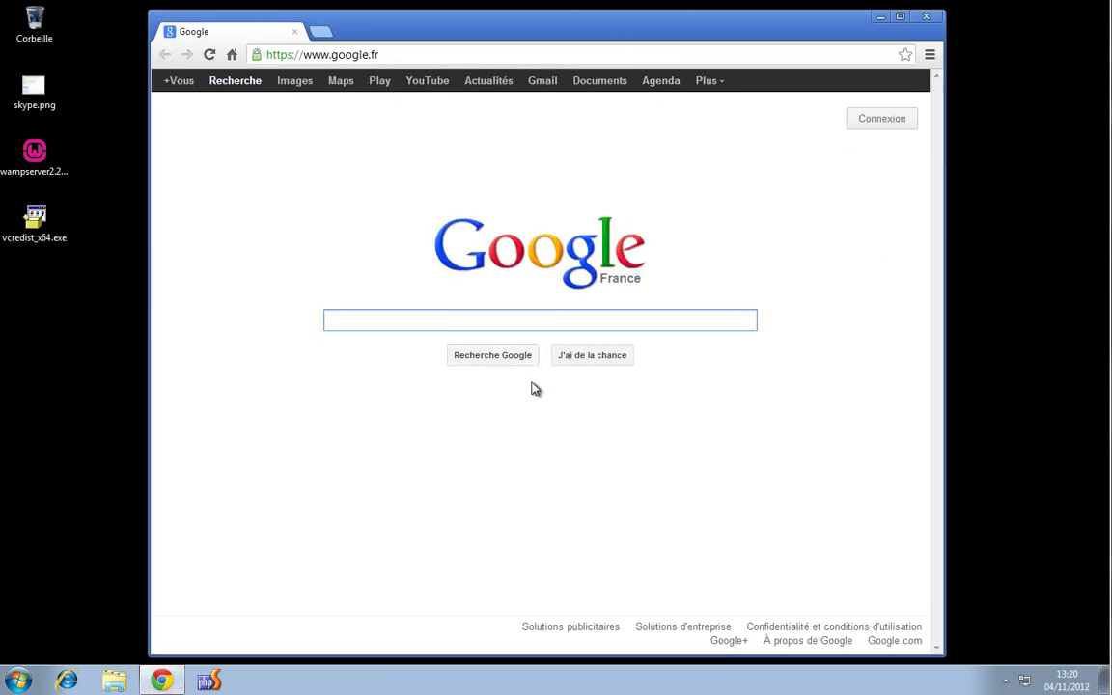
pyautogui.write('wa')
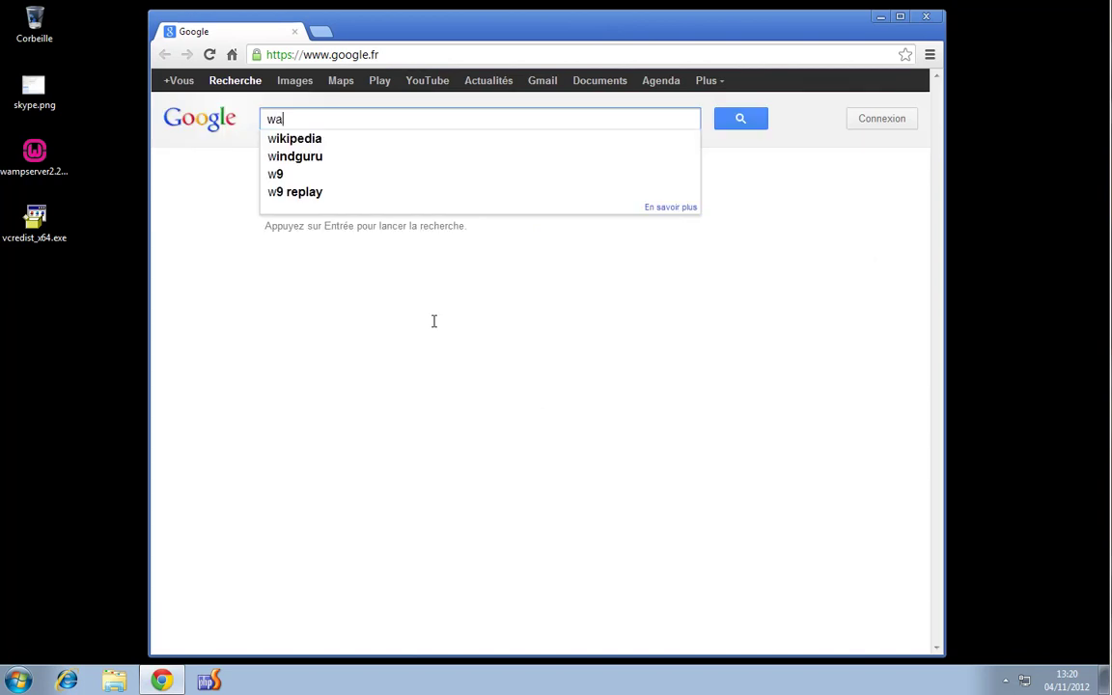
pyautogui.write('mp')
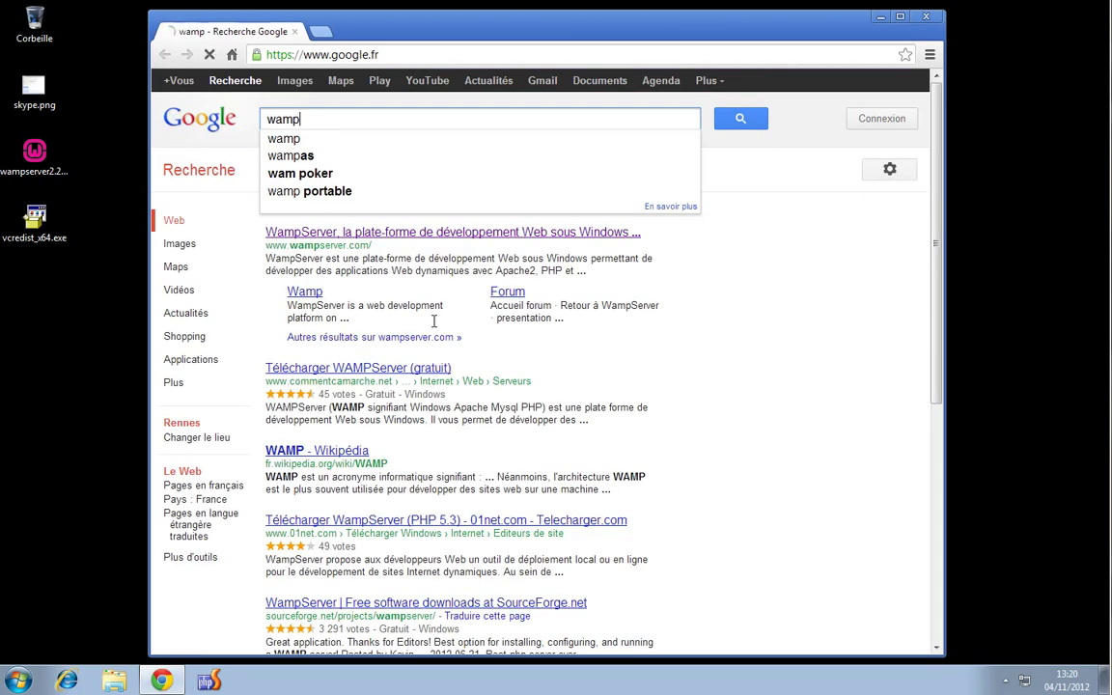
pyautogui.press('Return')
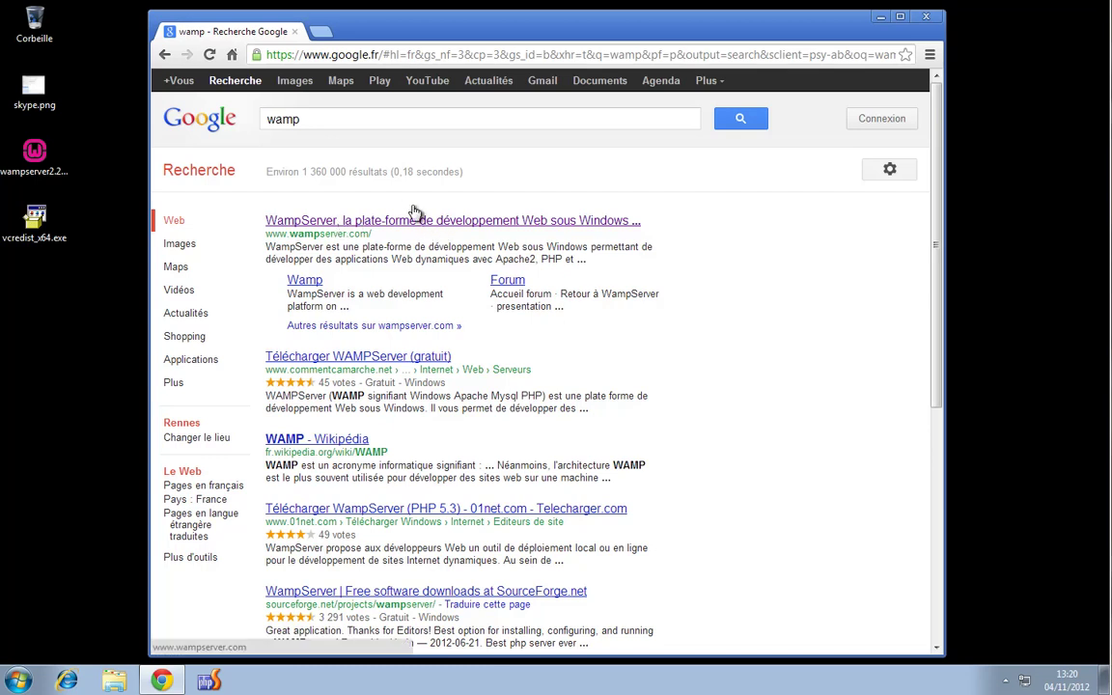
# Open the official wampserver.com result and go to its TÉLÉCHARGER downloads page
pyautogui.click(573, 226)
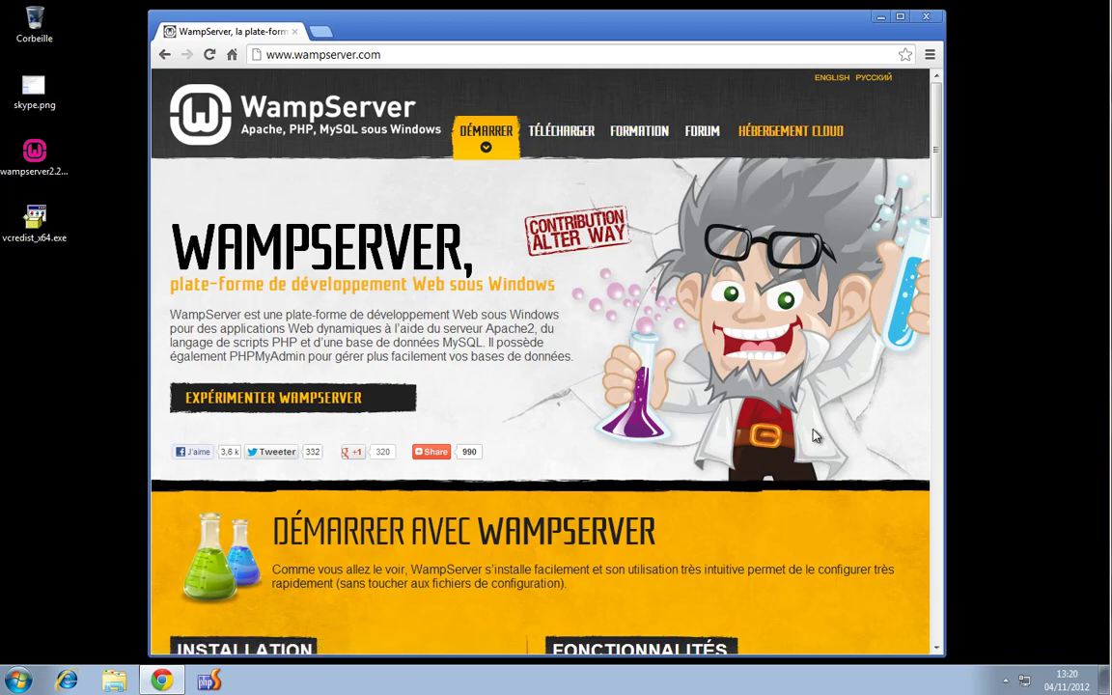
pyautogui.click(561, 134)
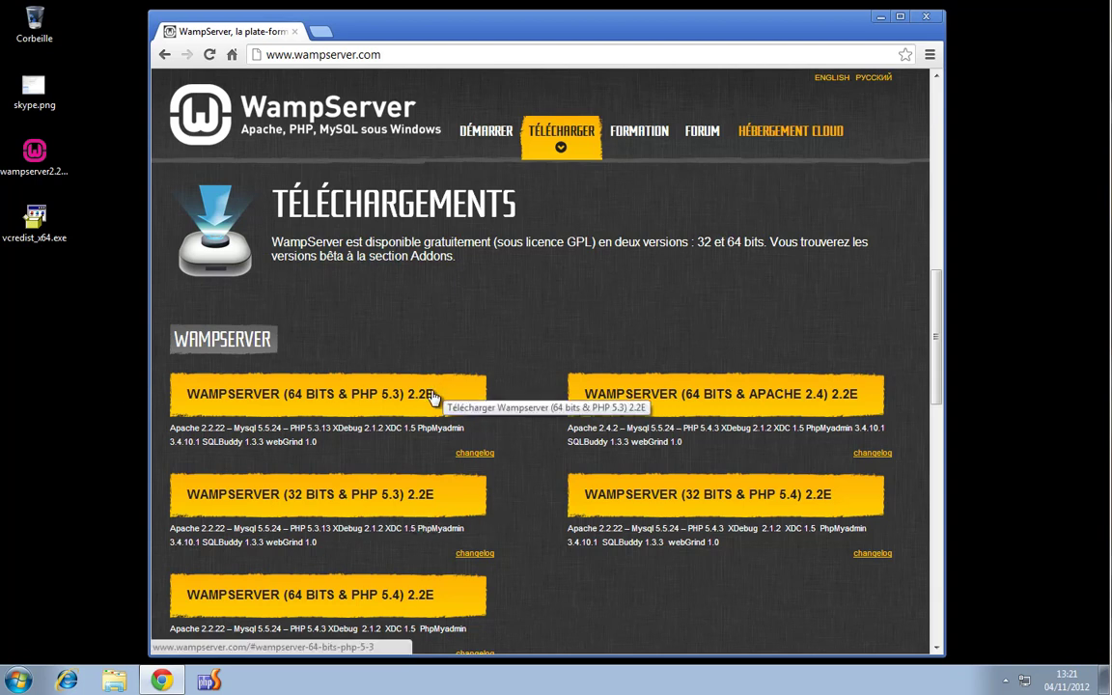
pyautogui.click(21, 681)
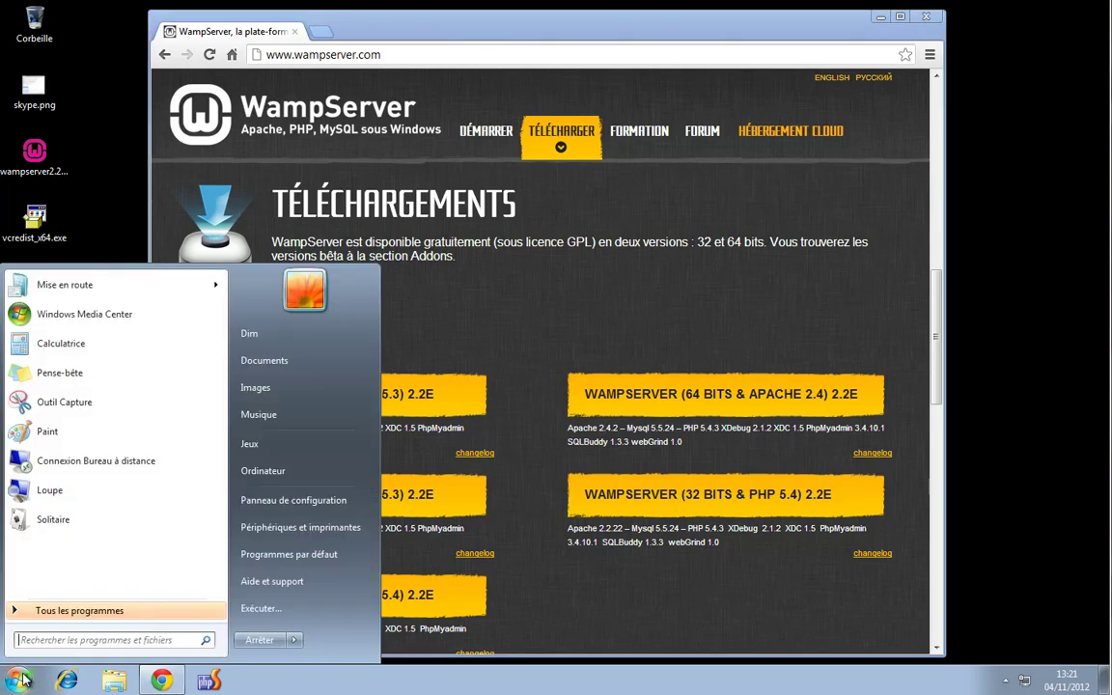
pyautogui.rightClick(293, 479)
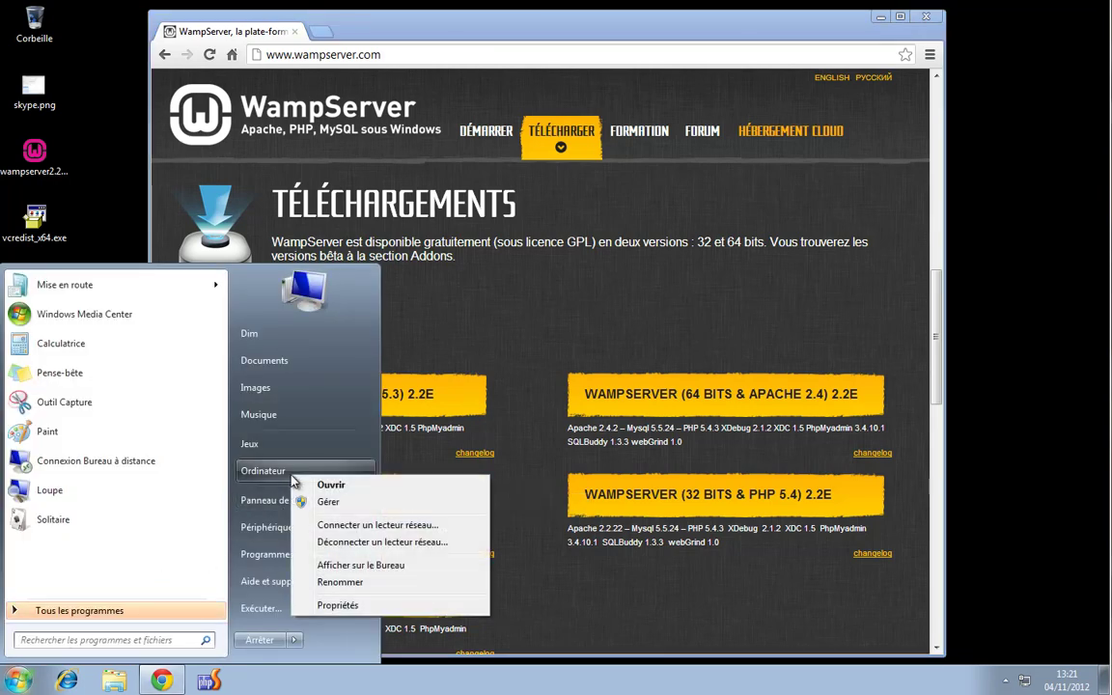
pyautogui.click(409, 608)
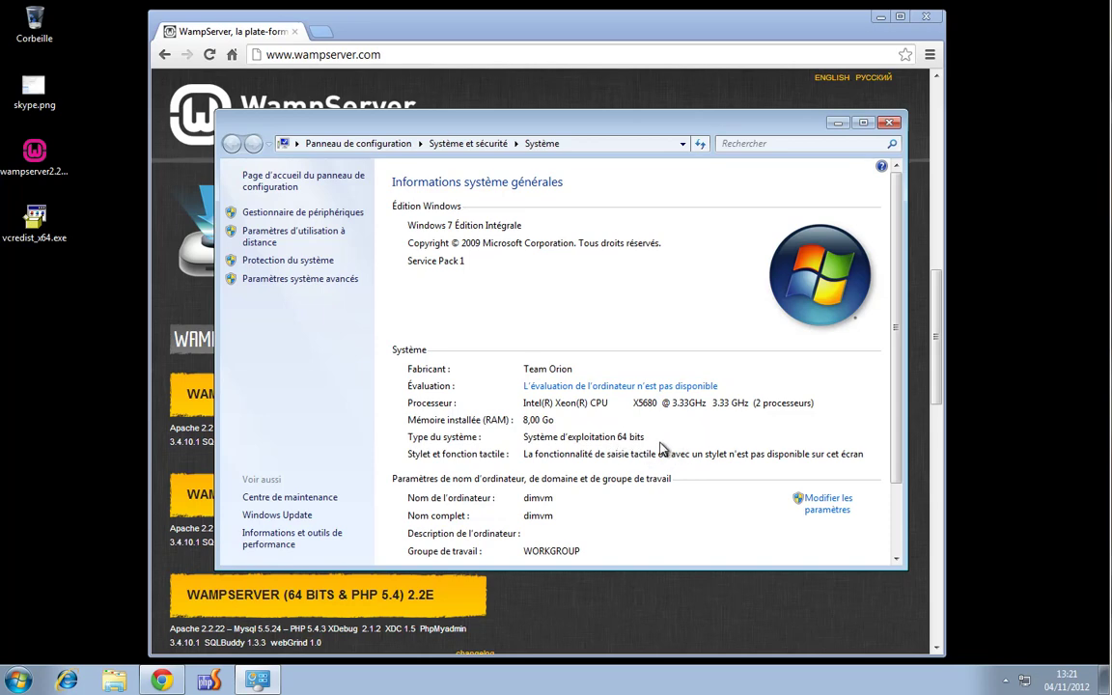
pyautogui.click(890, 124)
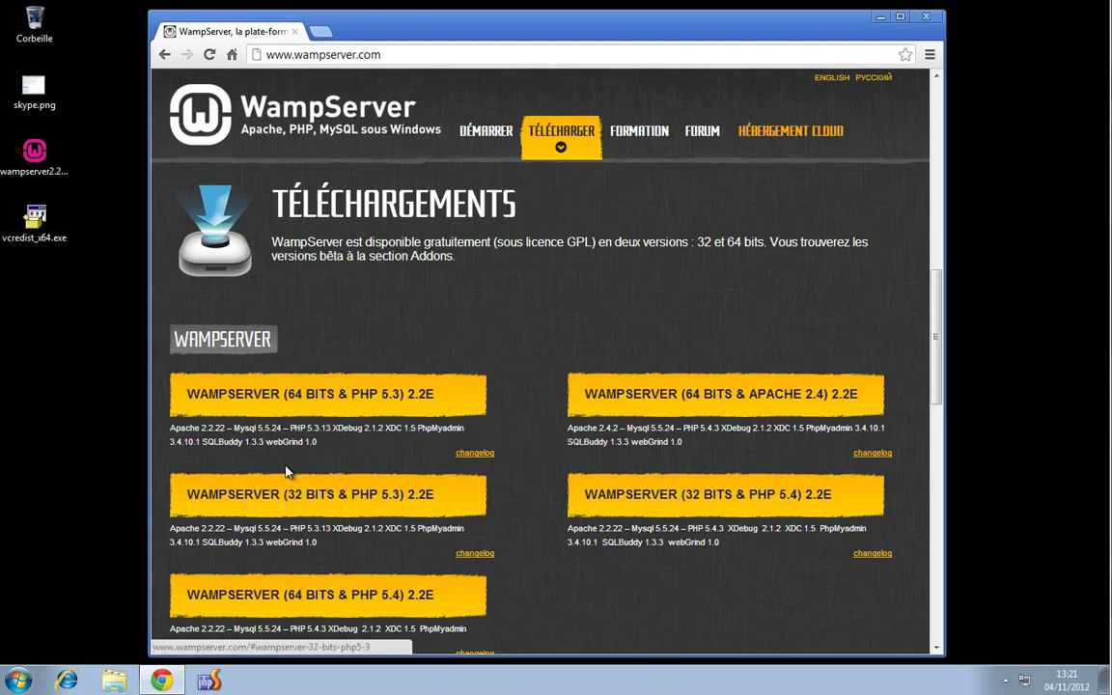
pyautogui.click(324, 395)
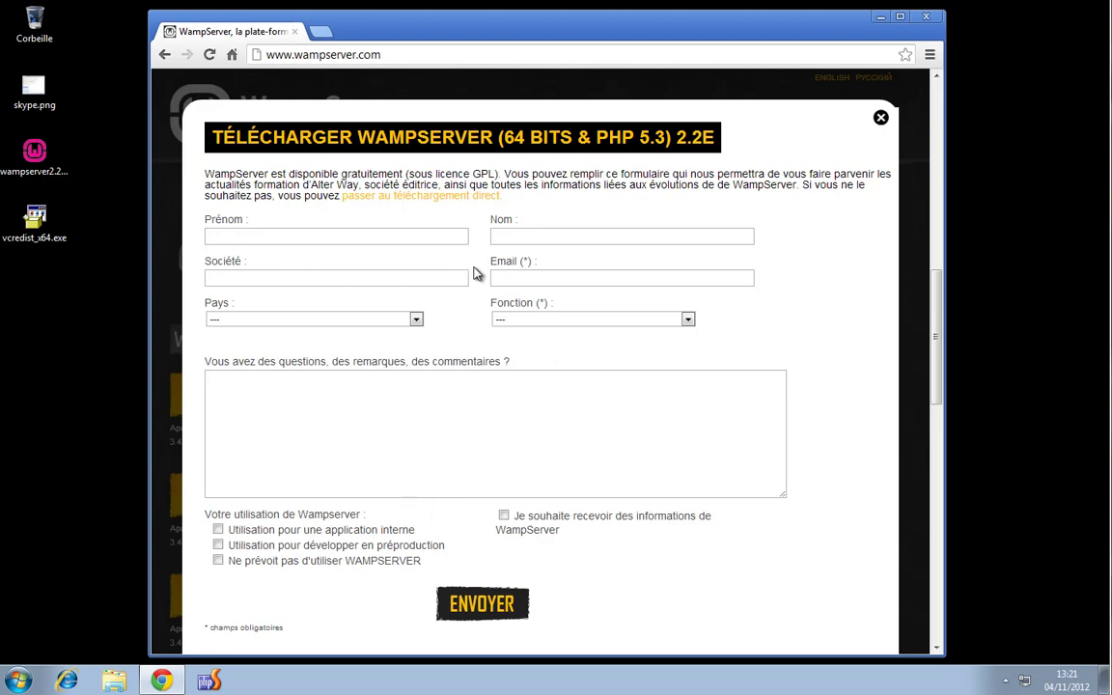
pyautogui.click(483, 204)
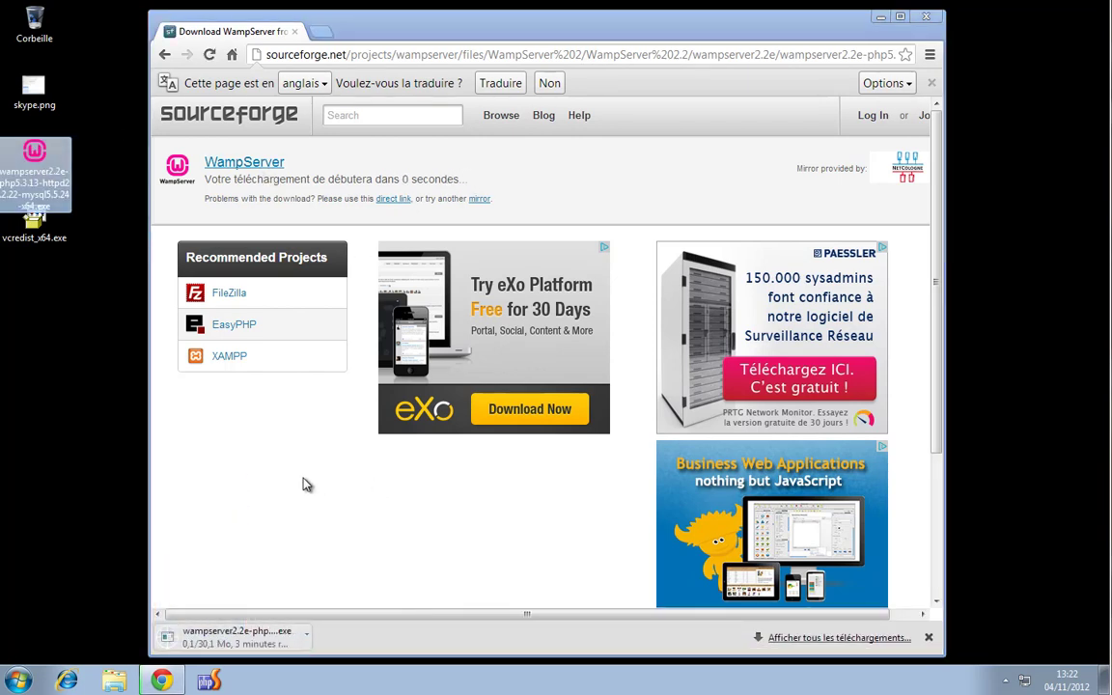
pyautogui.click(862, 639)
pyautogui.click(360, 204)
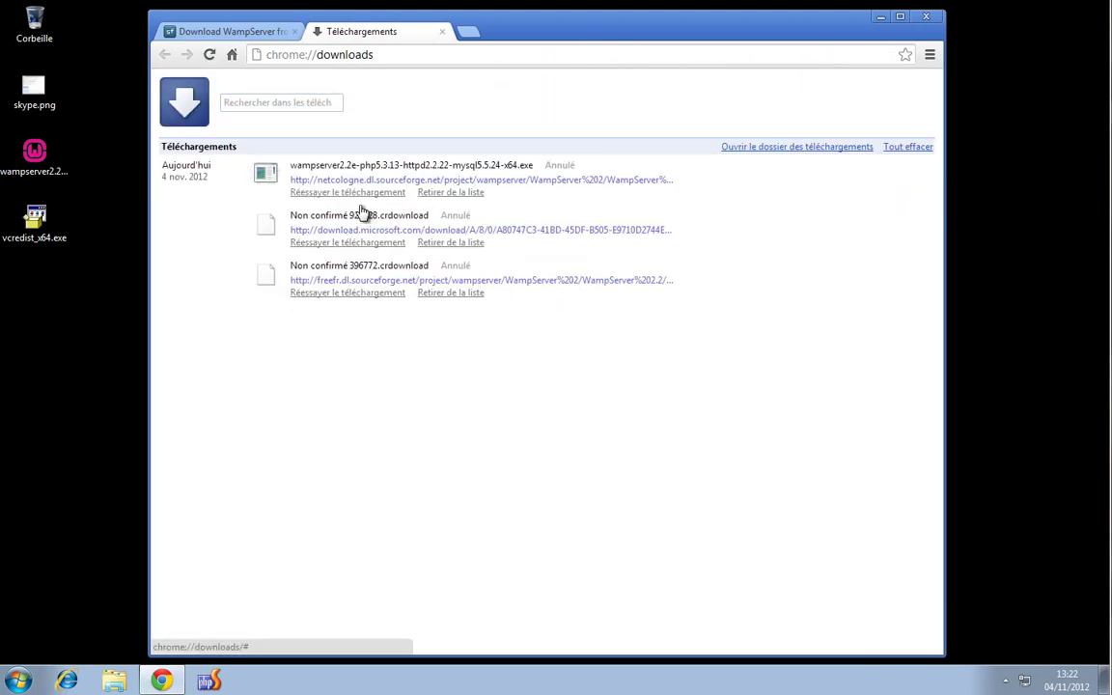
pyautogui.click(442, 31)
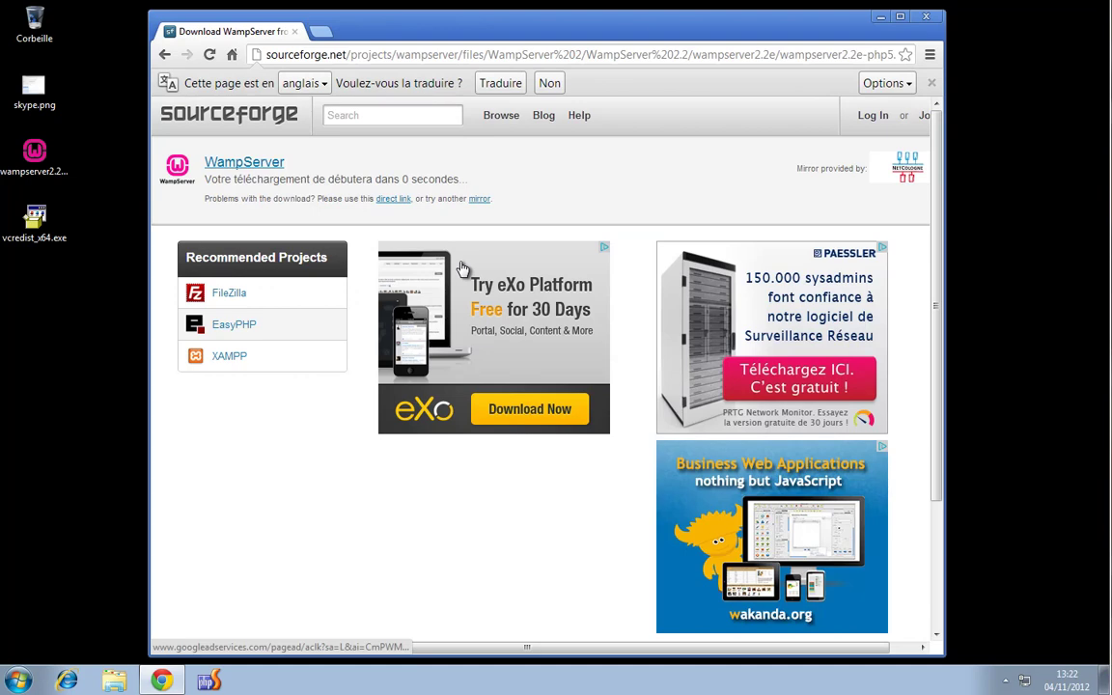
pyautogui.click(164, 56)
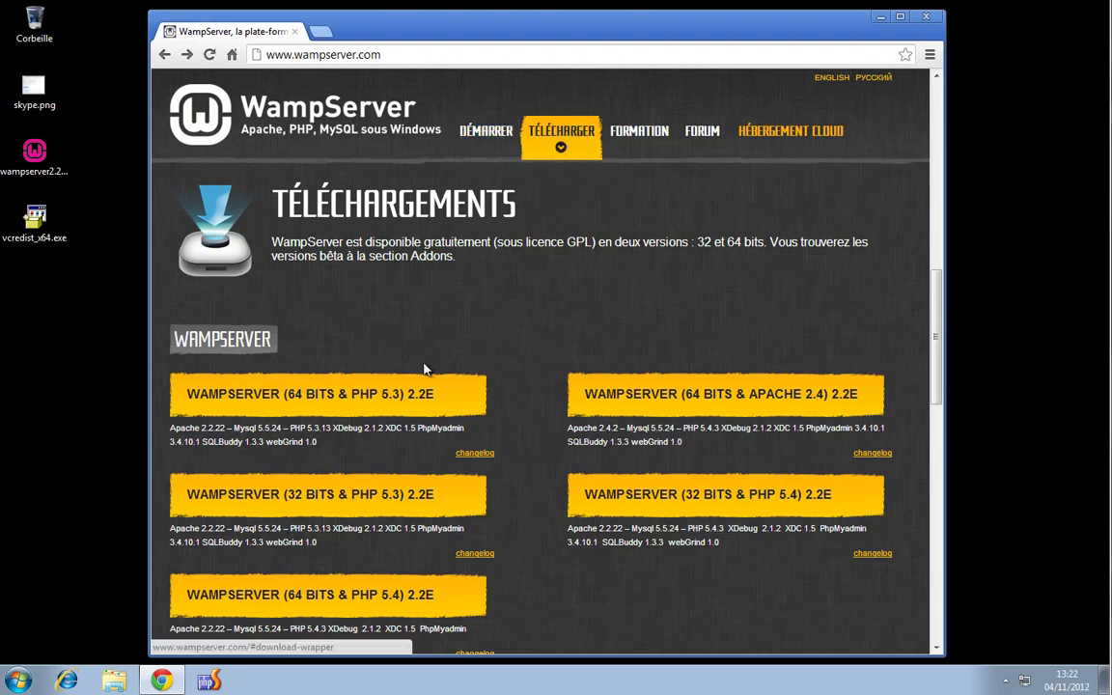
# Open the WampServer (64 bits & PHP 5.3) 2.2E download form and find its Visual C++ 2010 SP1 note
pyautogui.click(304, 396)
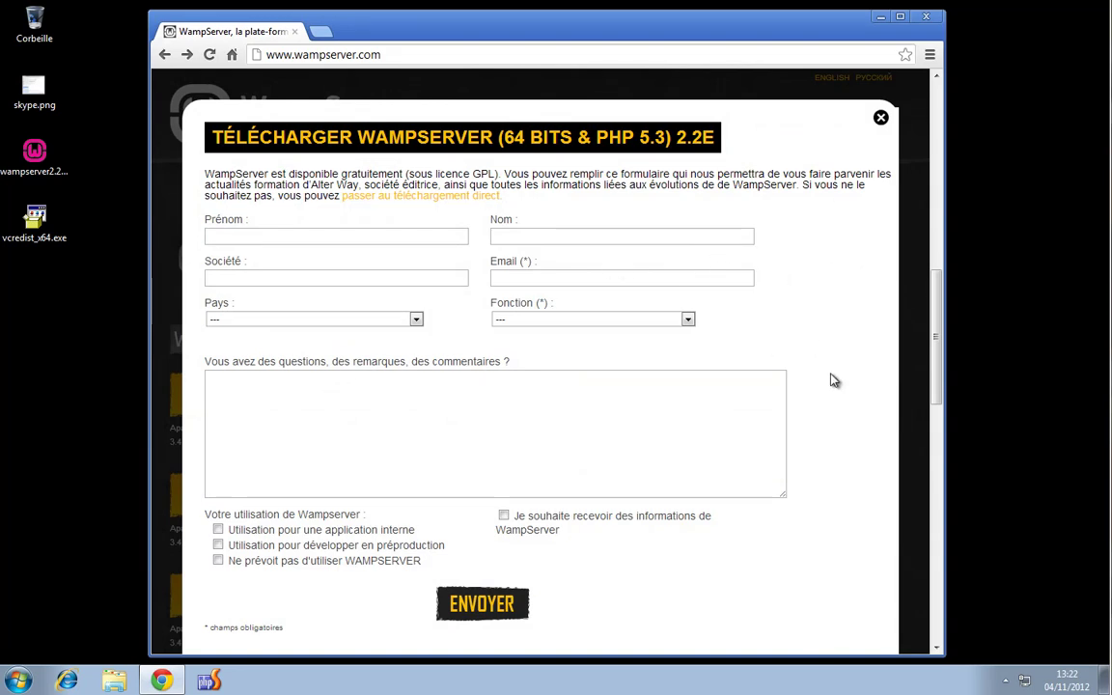
pyautogui.scroll(-2, 856, 340)
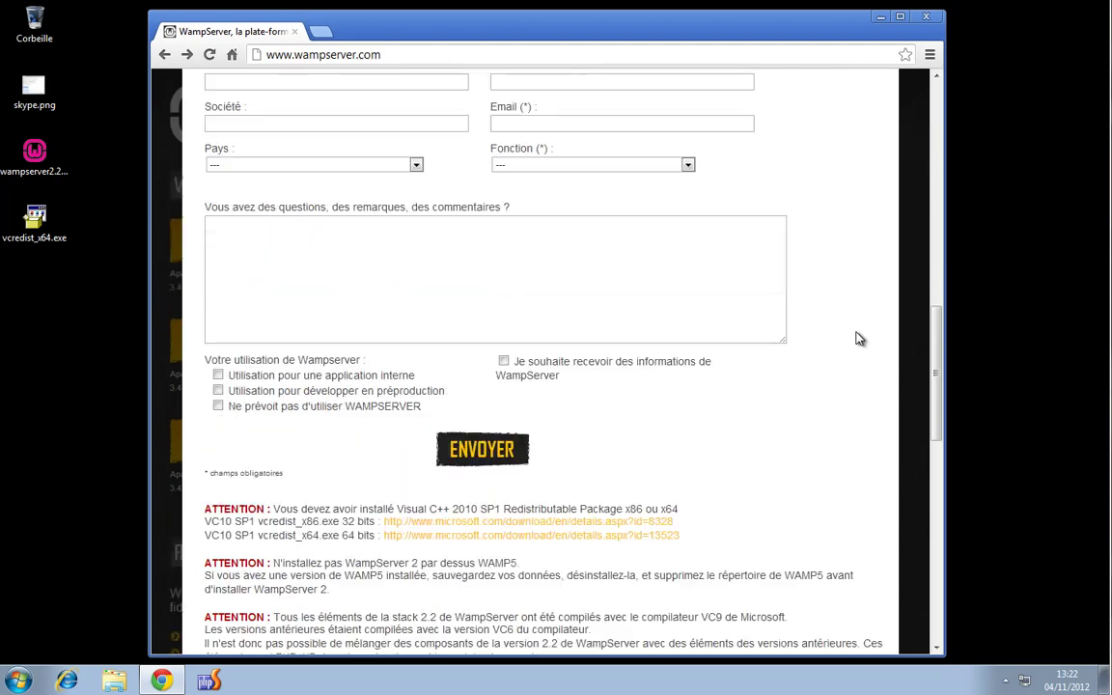
pyautogui.scroll(-1, 856, 340)
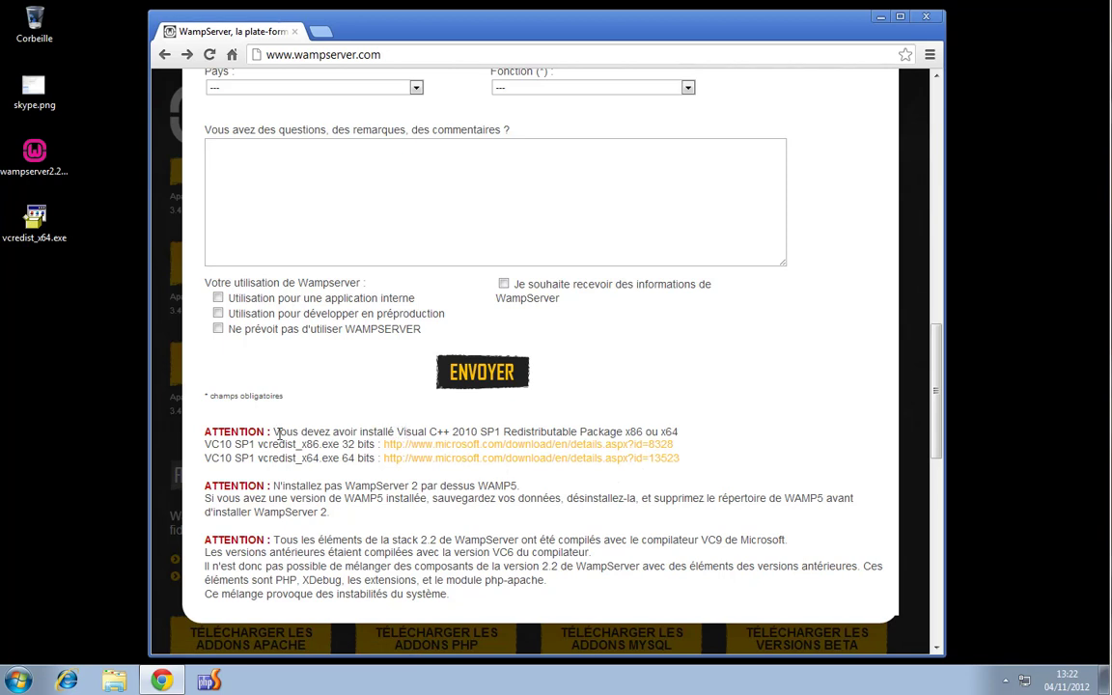
pyautogui.moveTo(275, 434); pyautogui.dragTo(404, 434)
pyautogui.click(392, 433)
# Download the French Visual C++ 2010 SP1 x64 redistributable, vcredist_x64.exe, from Microsoft
pyautogui.click(446, 461)
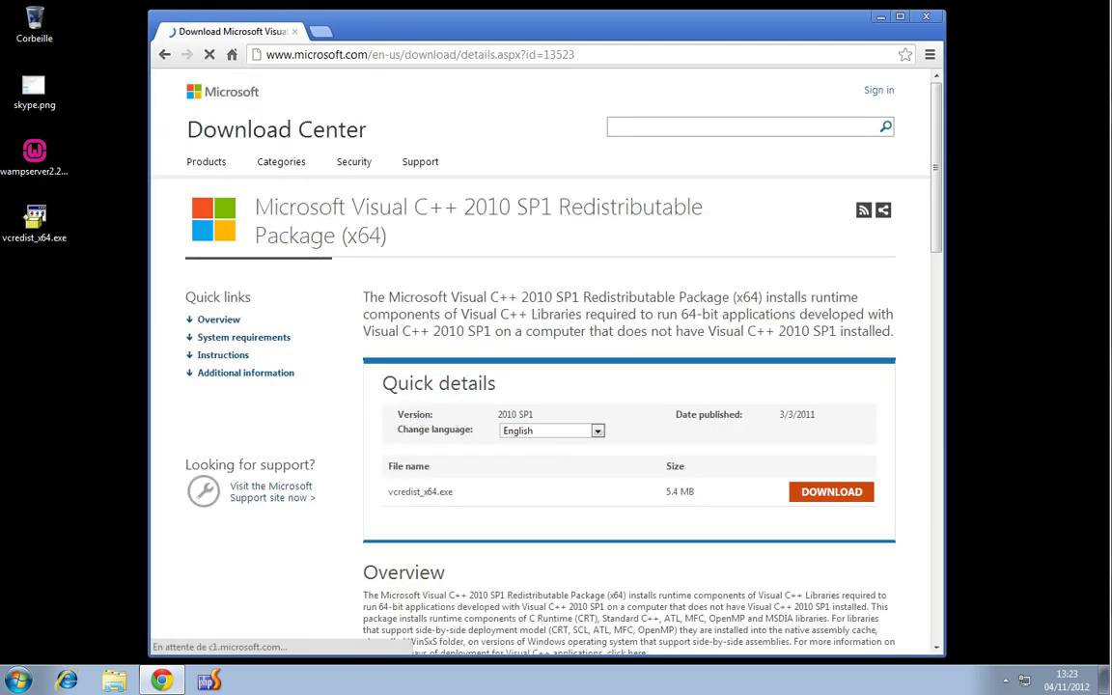
pyautogui.click(598, 459)
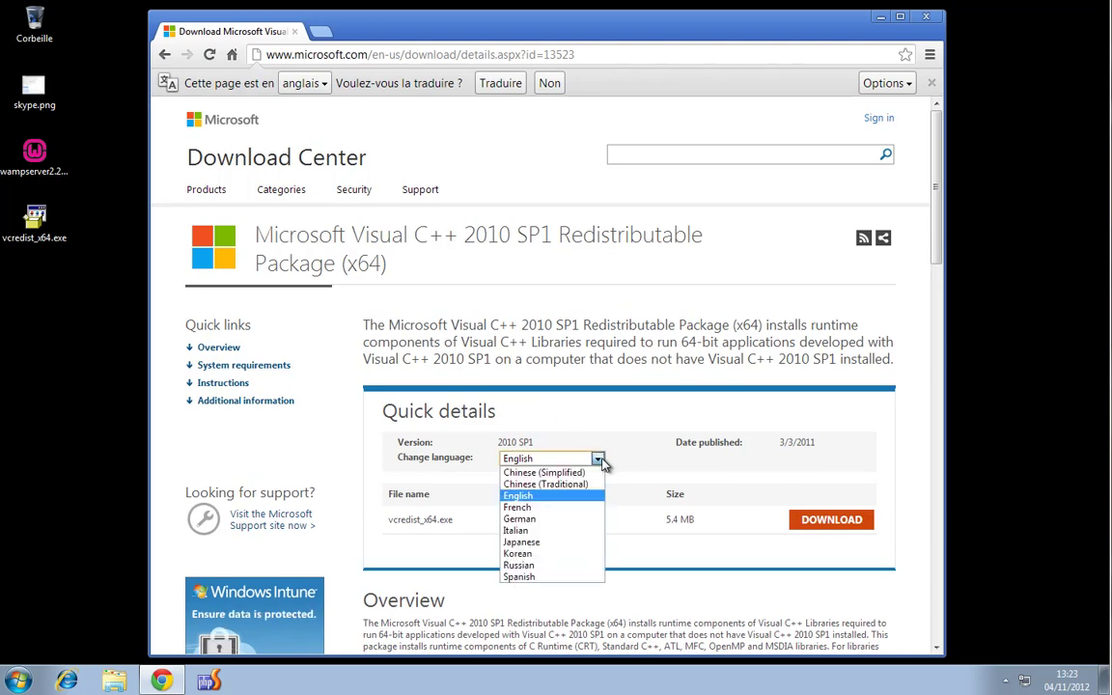
pyautogui.click(558, 510)
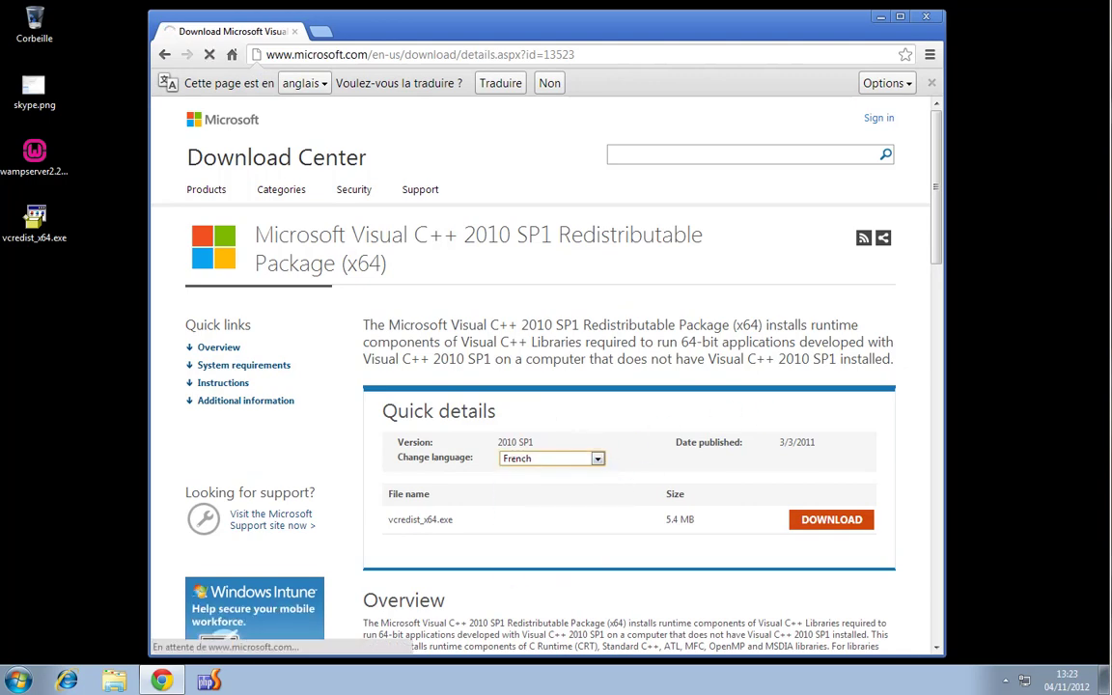
pyautogui.click(815, 506)
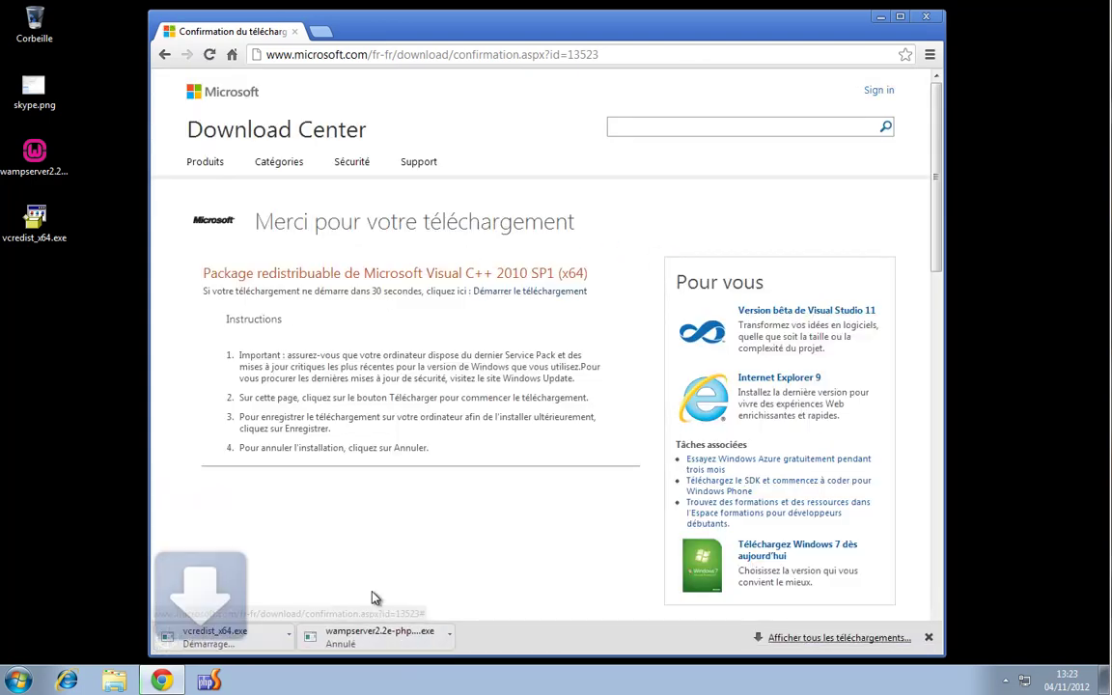
# Cancel the duplicate vcredist download and select vcredist_x64.exe on the desktop
pyautogui.click(855, 640)
pyautogui.click(367, 181)
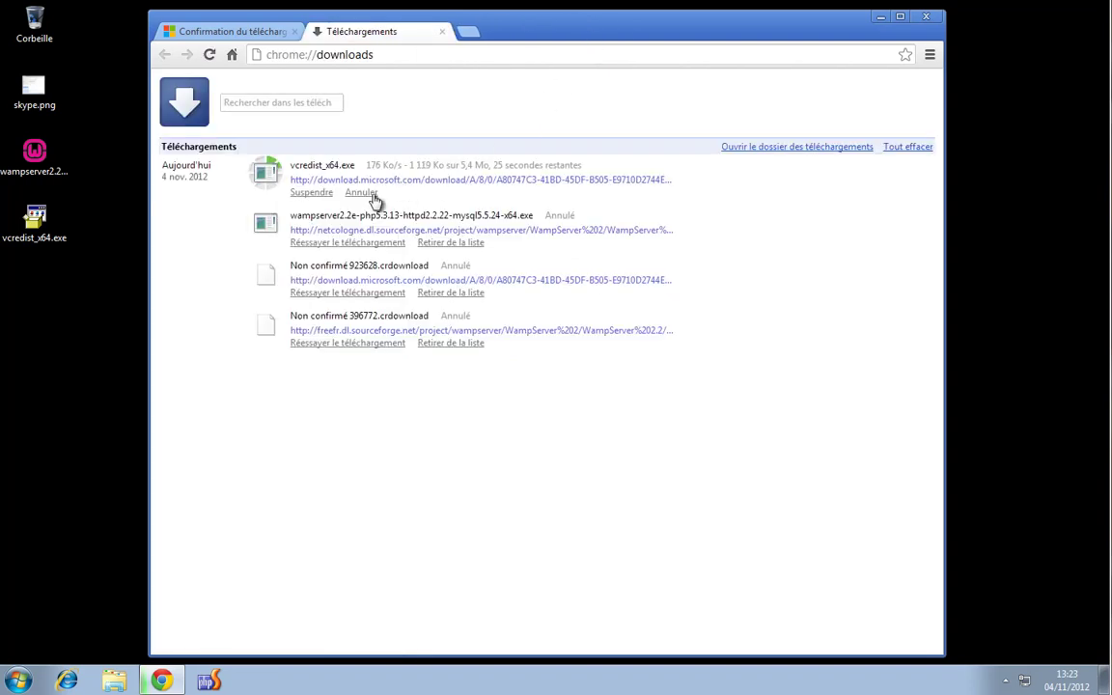
pyautogui.click(371, 193)
pyautogui.click(442, 32)
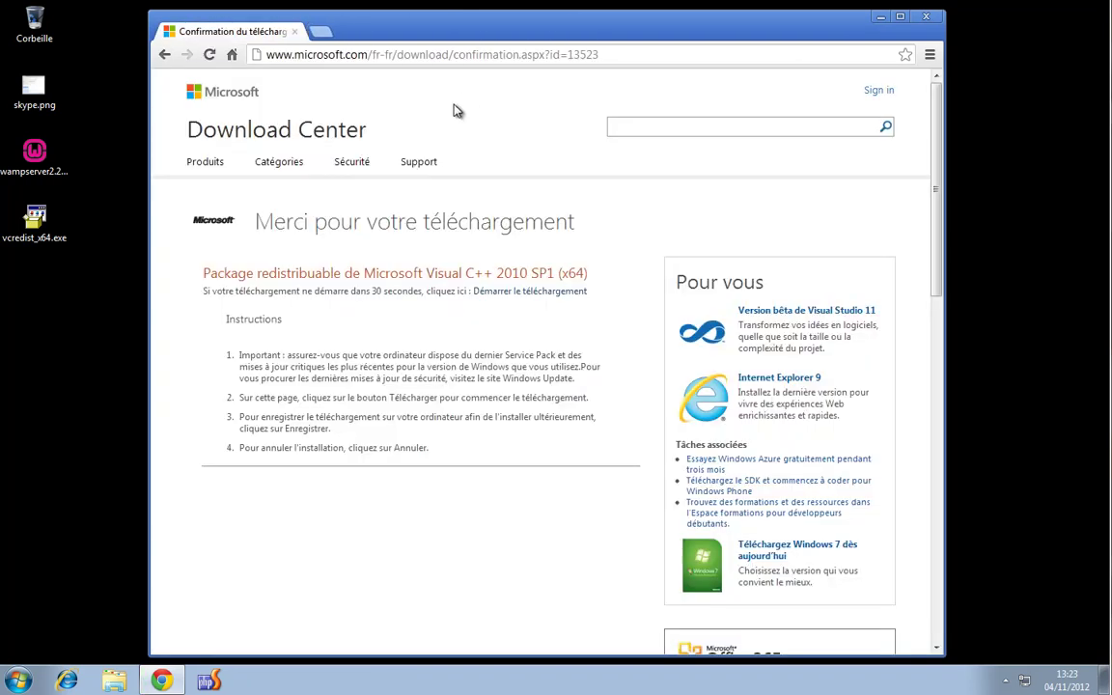
pyautogui.click(29, 232)
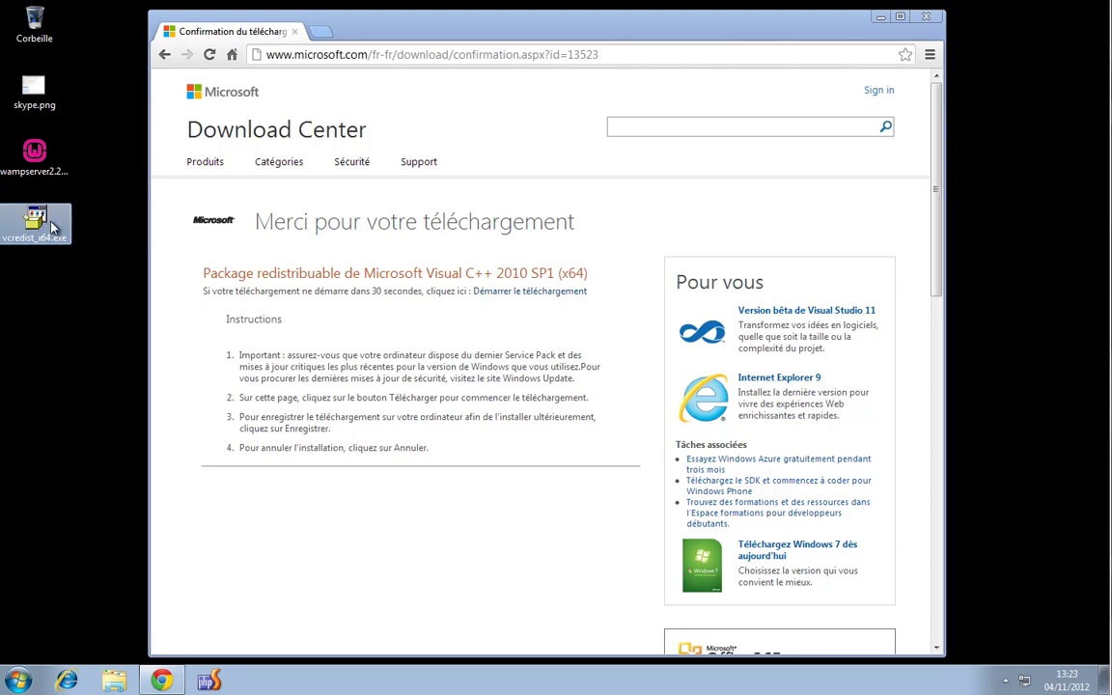
# Close the browser, launch the WampServer installer and accept the licence agreement
pyautogui.click(929, 16)
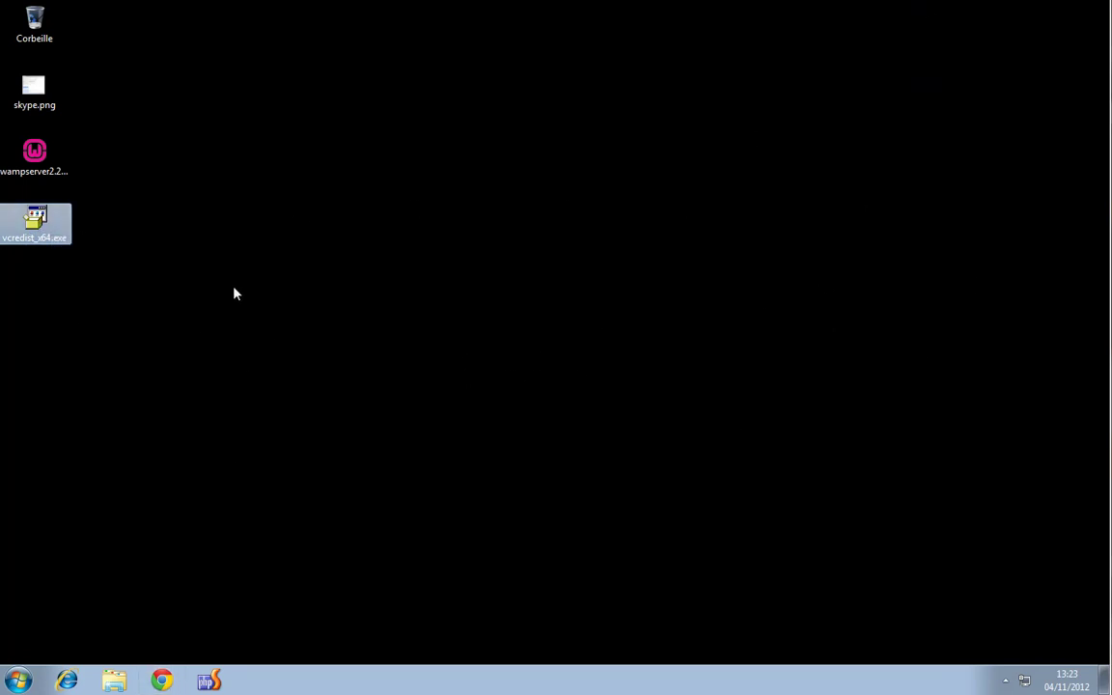
pyautogui.doubleClick(32, 159)
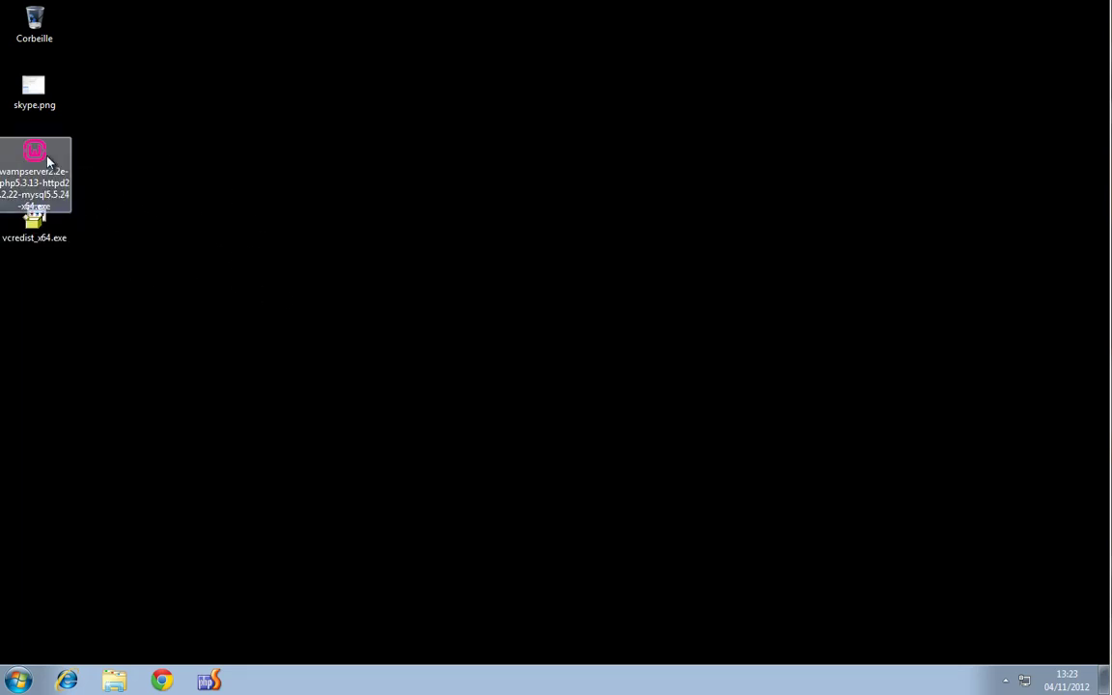
pyautogui.click(632, 463)
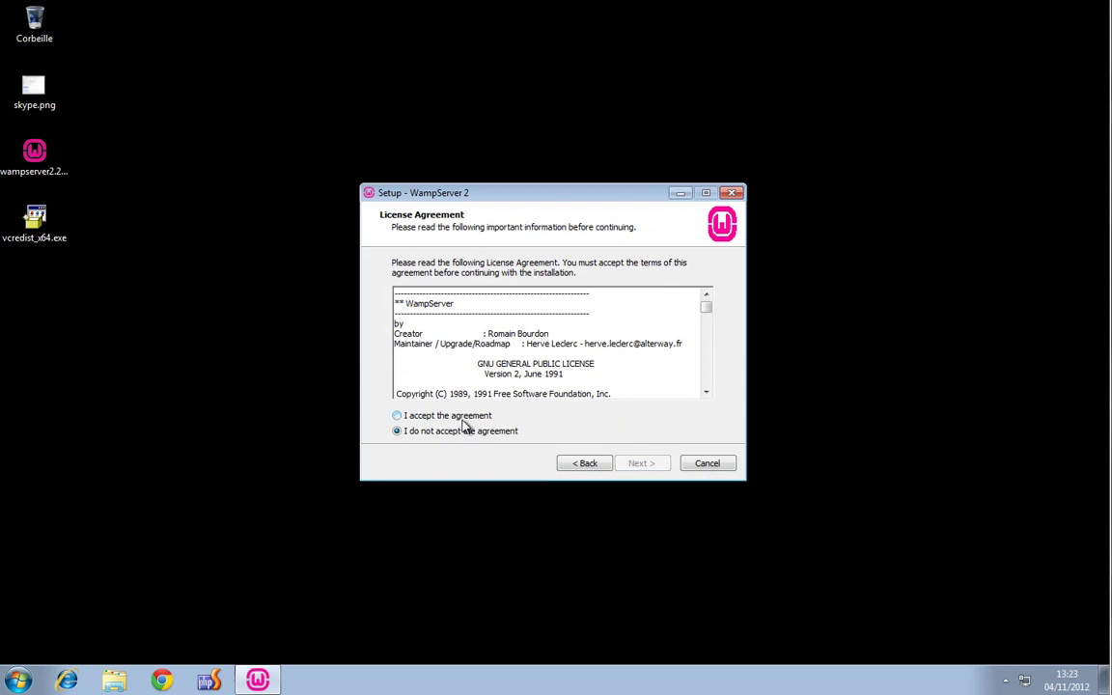
pyautogui.click(452, 415)
pyautogui.click(645, 464)
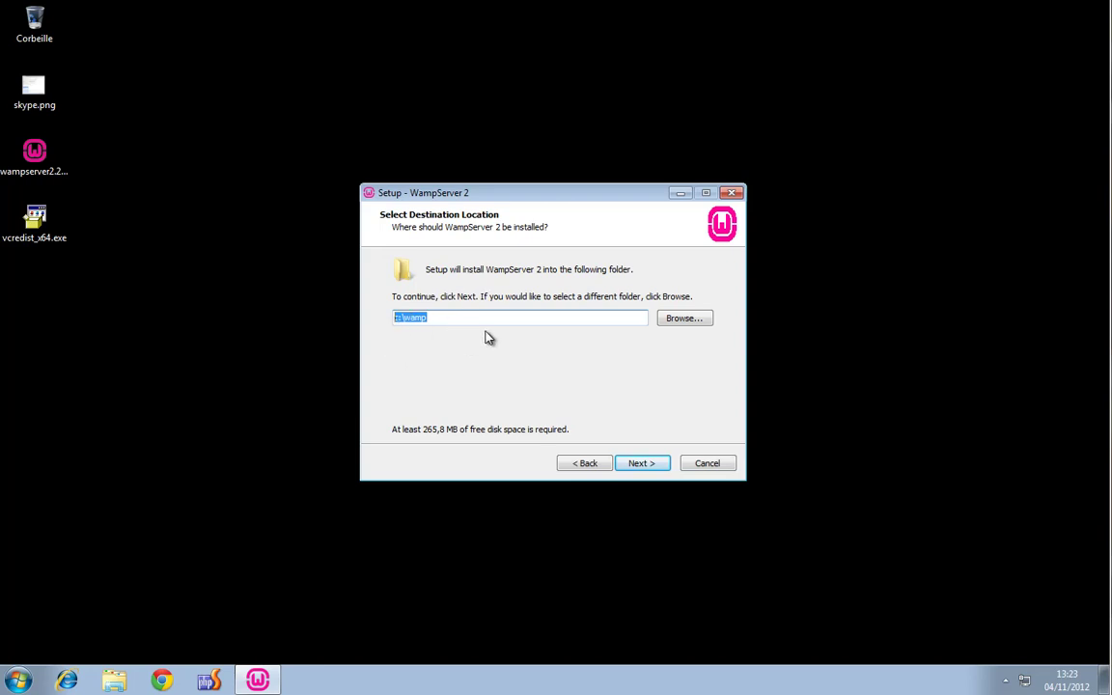
# Keep c:\wamp as the install folder, add a desktop icon, and start installing
pyautogui.click(681, 318)
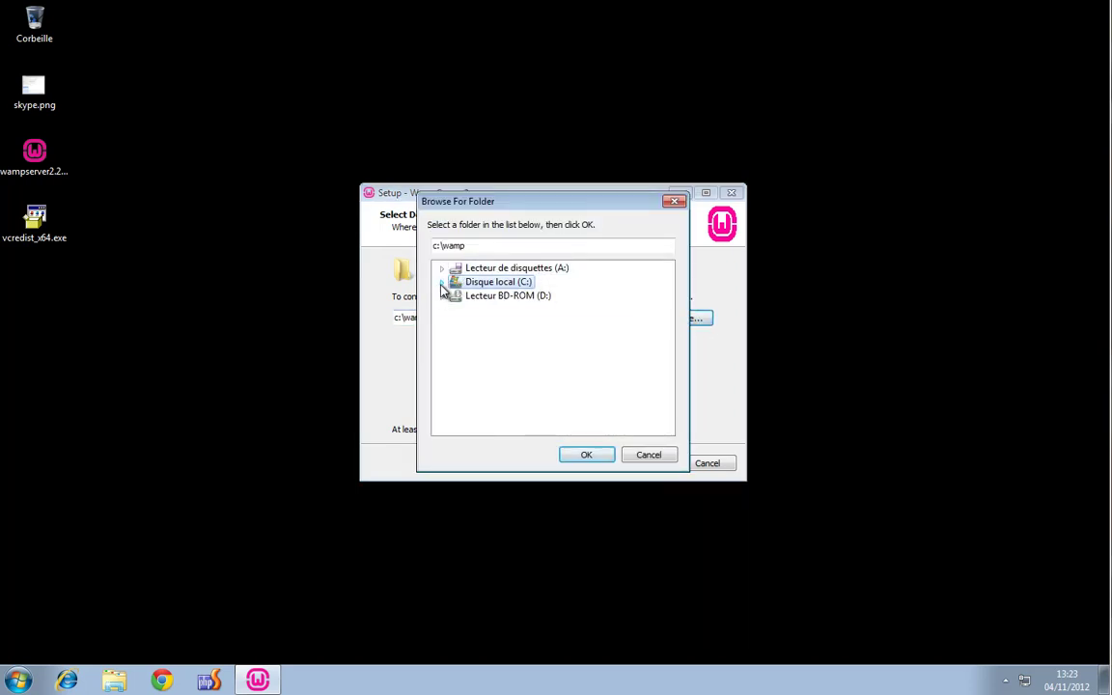
pyautogui.click(633, 456)
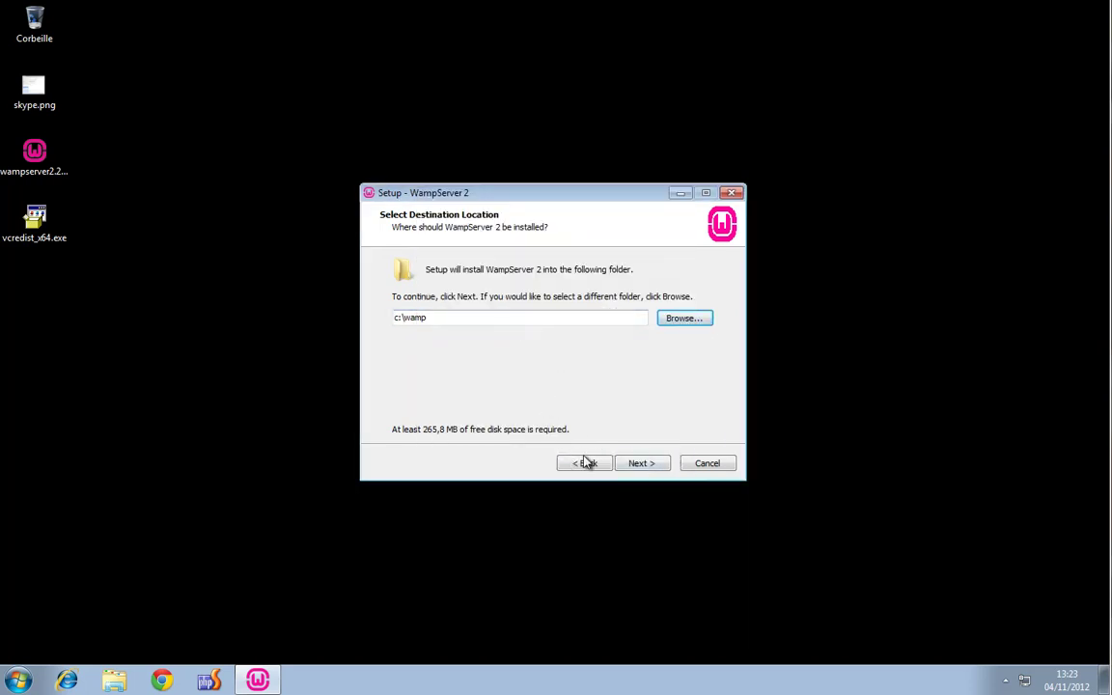
pyautogui.click(645, 463)
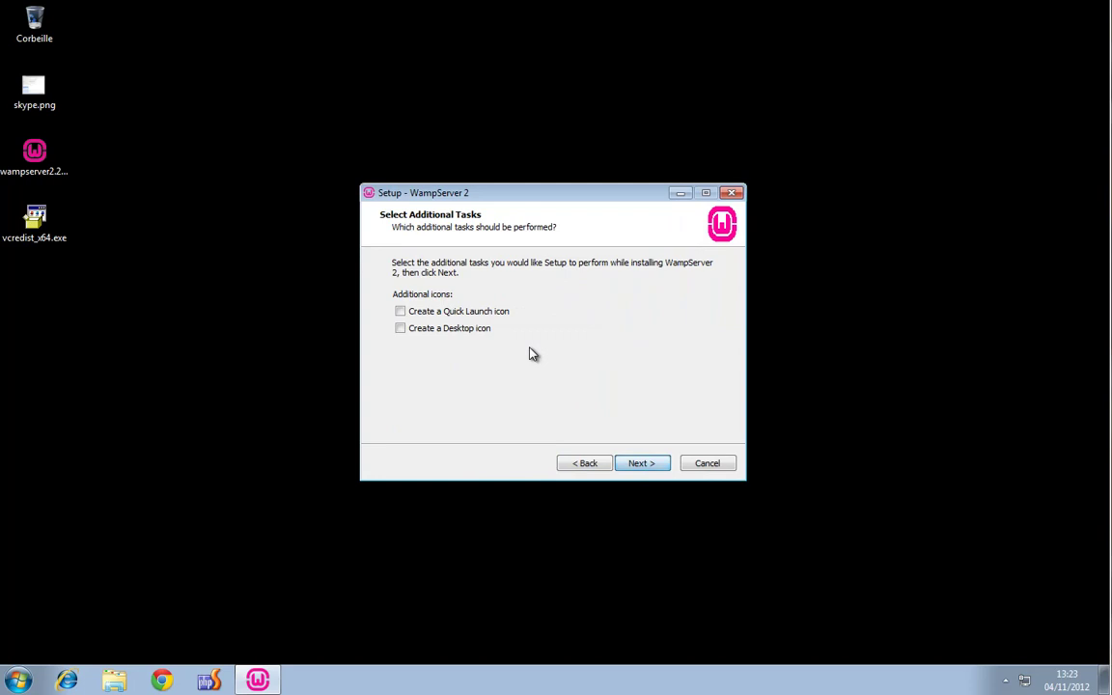
pyautogui.click(468, 334)
pyautogui.click(644, 463)
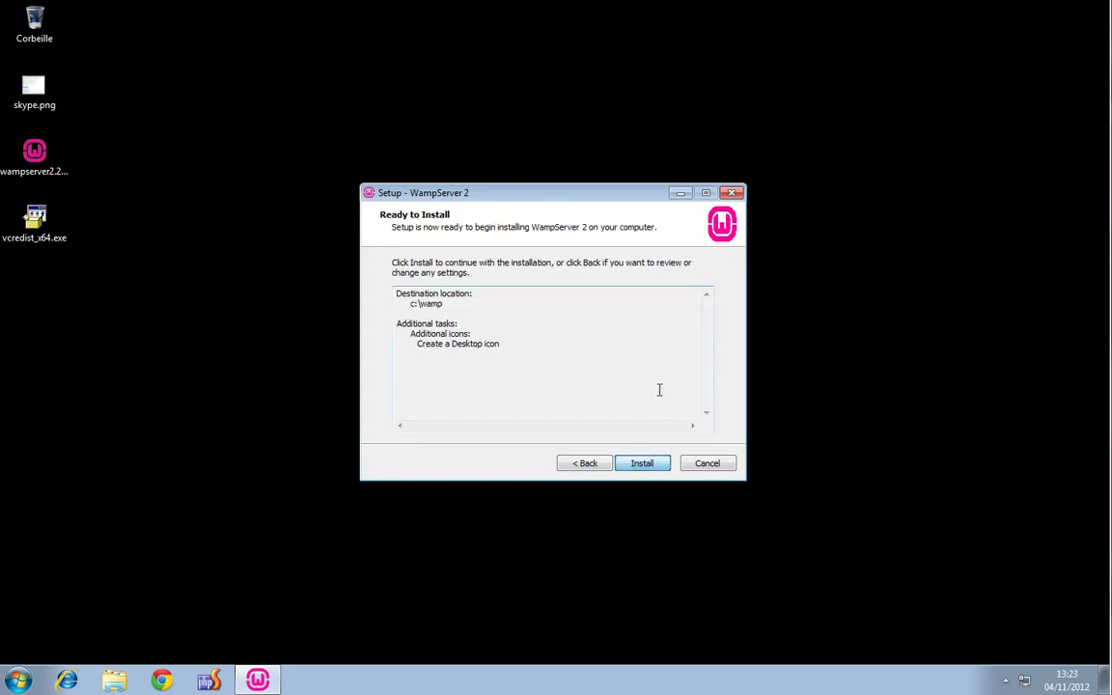
pyautogui.click(660, 462)
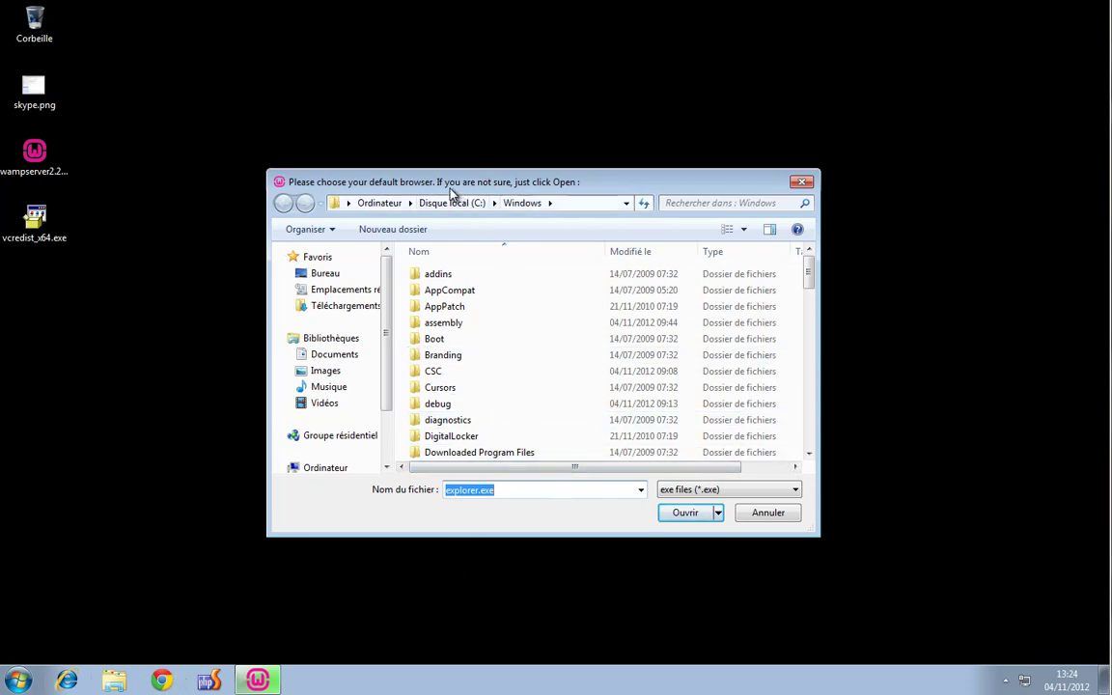
# Find chrome.exe's folder via Start search and copy its path C:\Program Files (x86)\Google\Chrome\Application
pyautogui.click(19, 680)
pyautogui.click(55, 641)
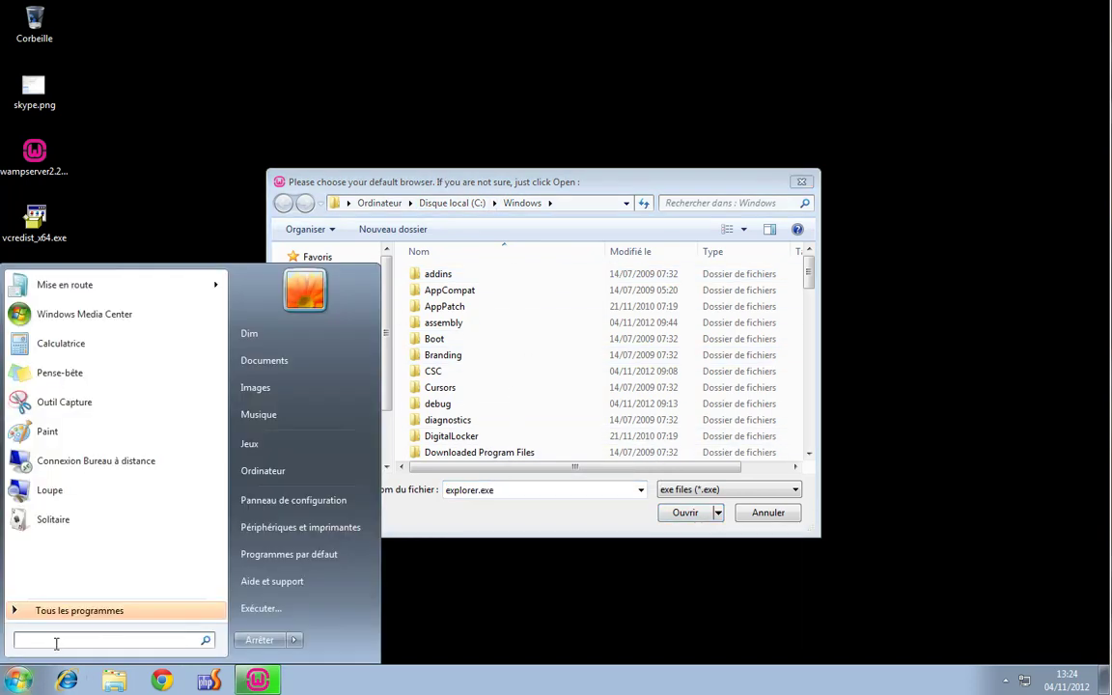
pyautogui.write('chrome')
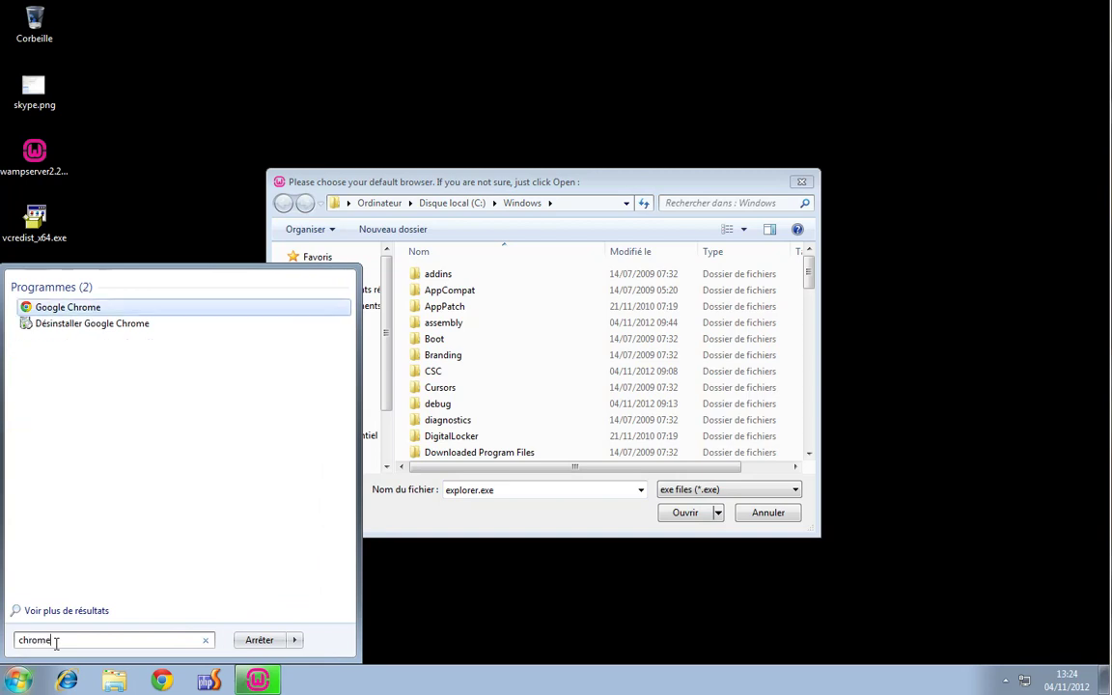
pyautogui.rightClick(85, 309)
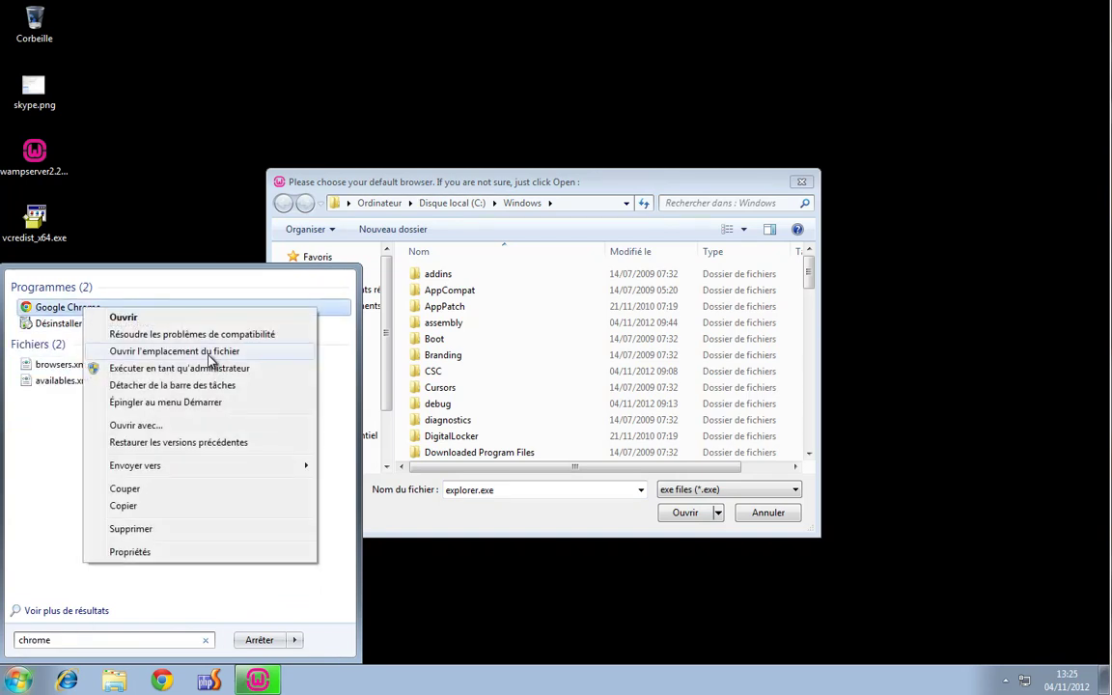
pyautogui.click(209, 360)
pyautogui.moveTo(546, 104); pyautogui.dragTo(595, 149)
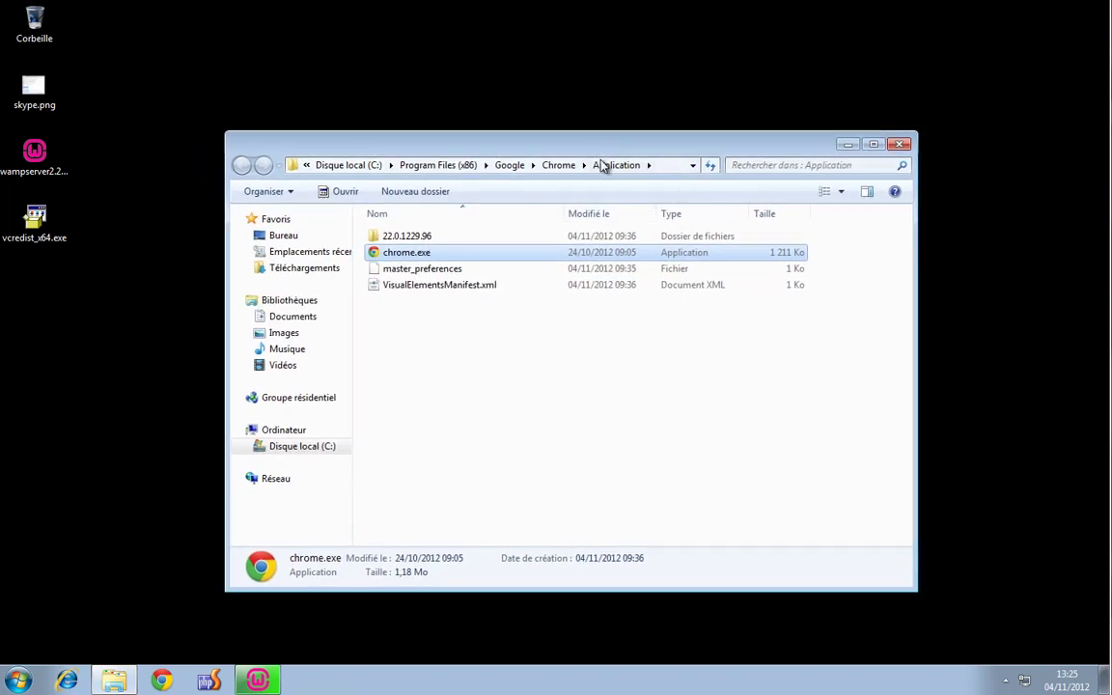
pyautogui.click(673, 169)
pyautogui.hotkey('ctrl', 'c')
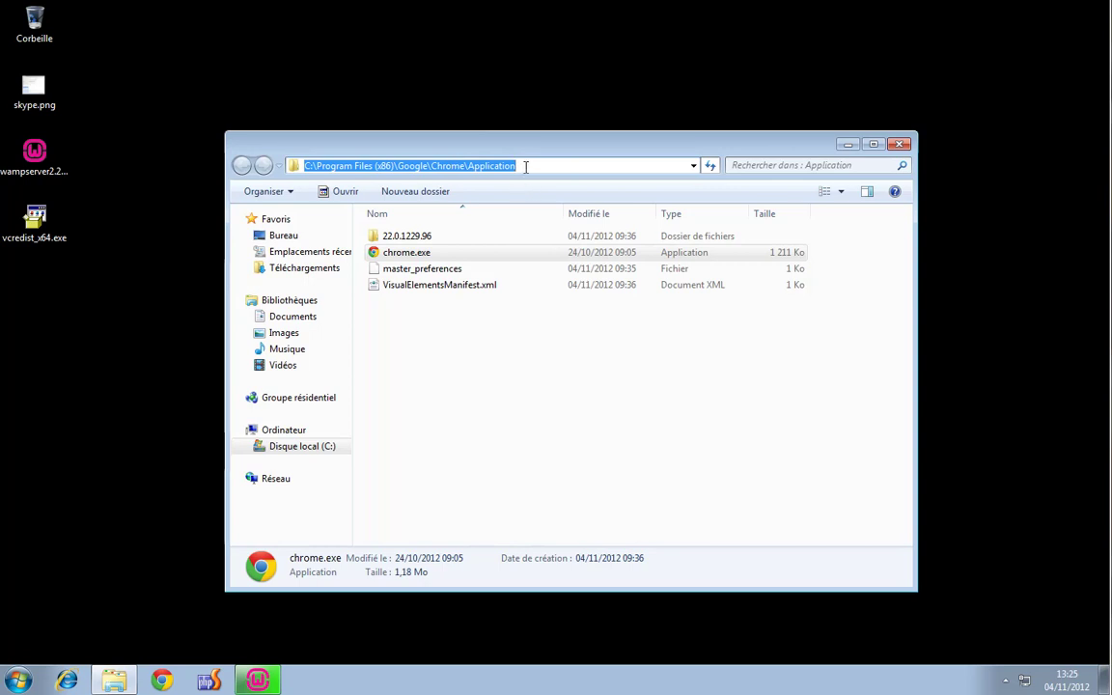
pyautogui.click(900, 144)
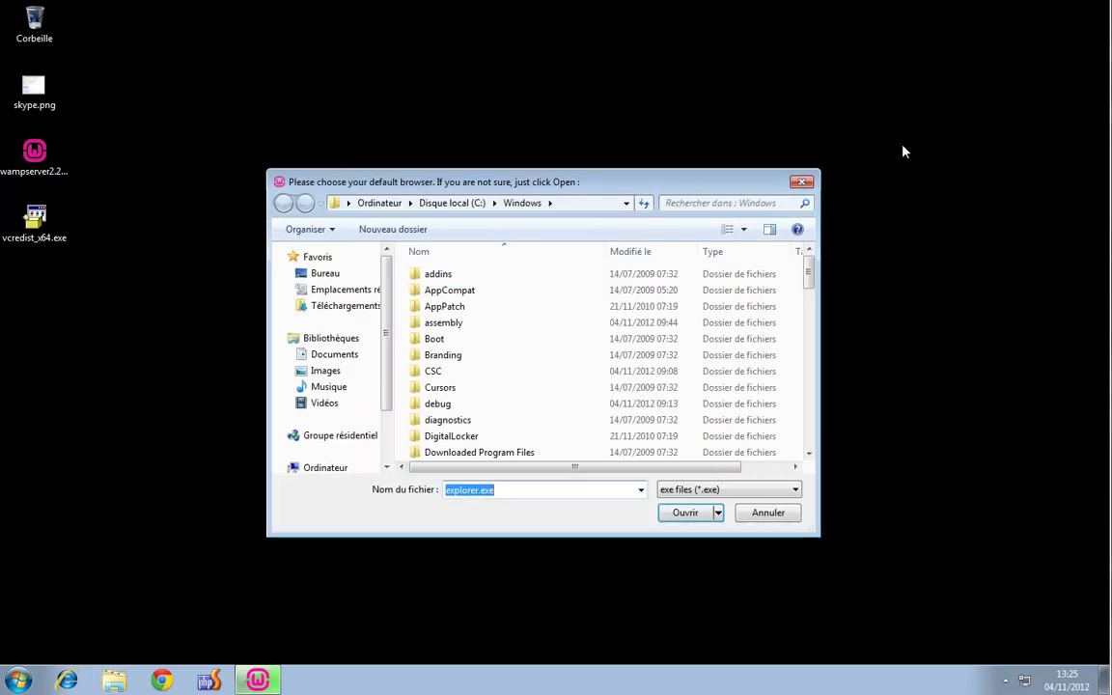
# Paste the Chrome Application path and choose chrome.exe as WampServer's default browser
pyautogui.click(598, 206)
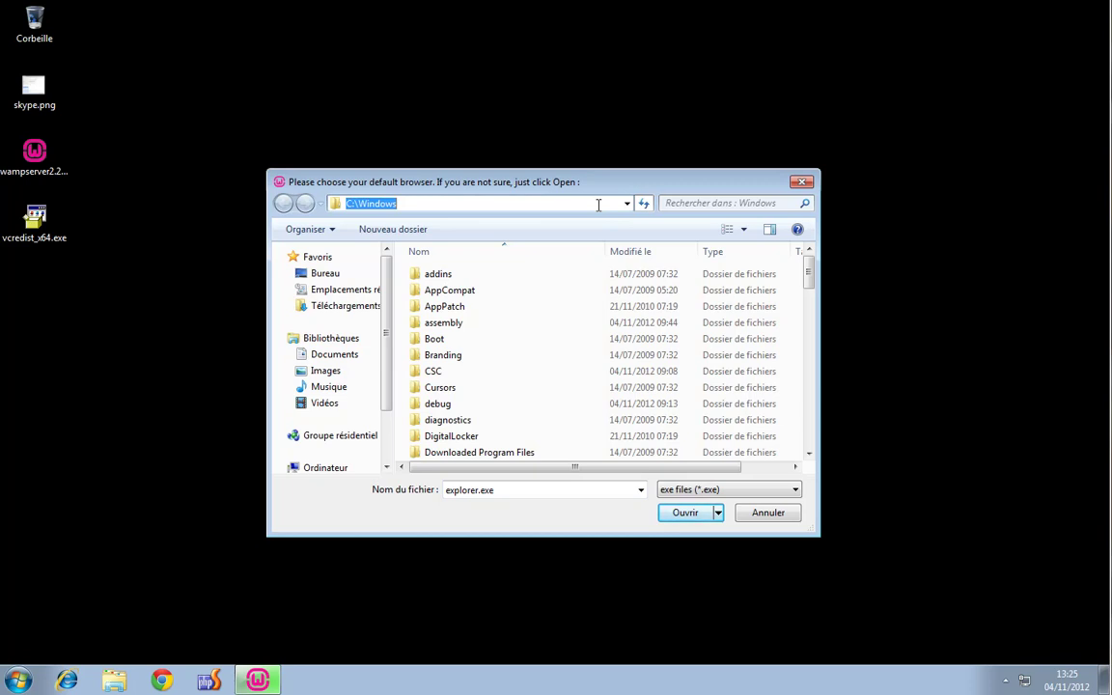
pyautogui.hotkey('ctrl', 'v')
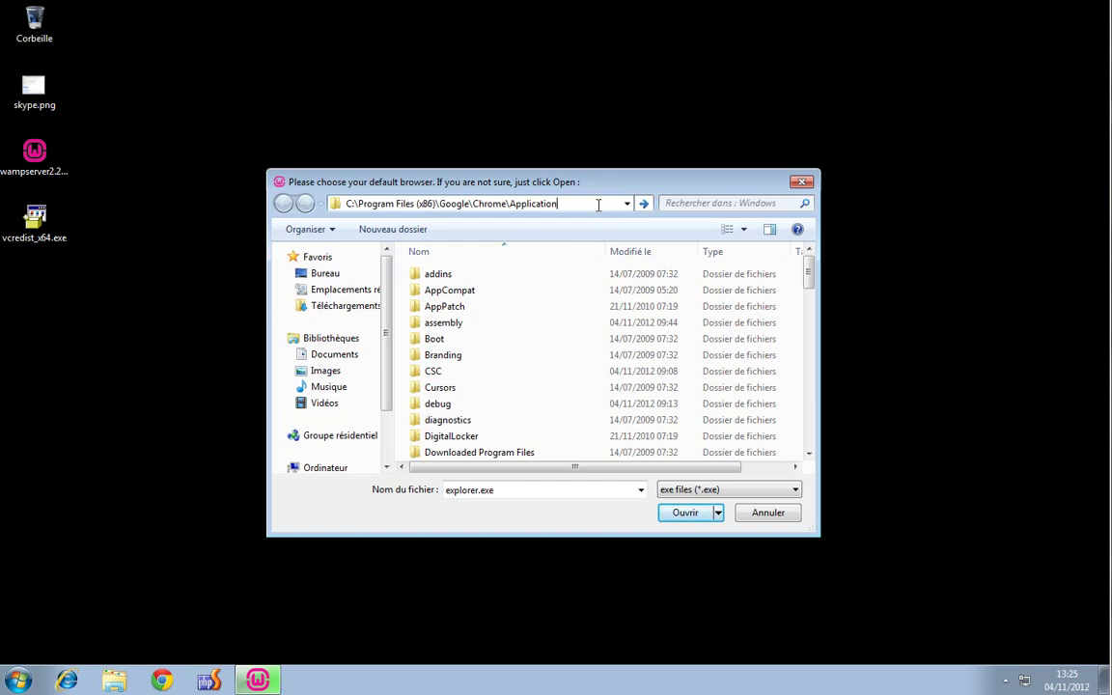
pyautogui.press('Return')
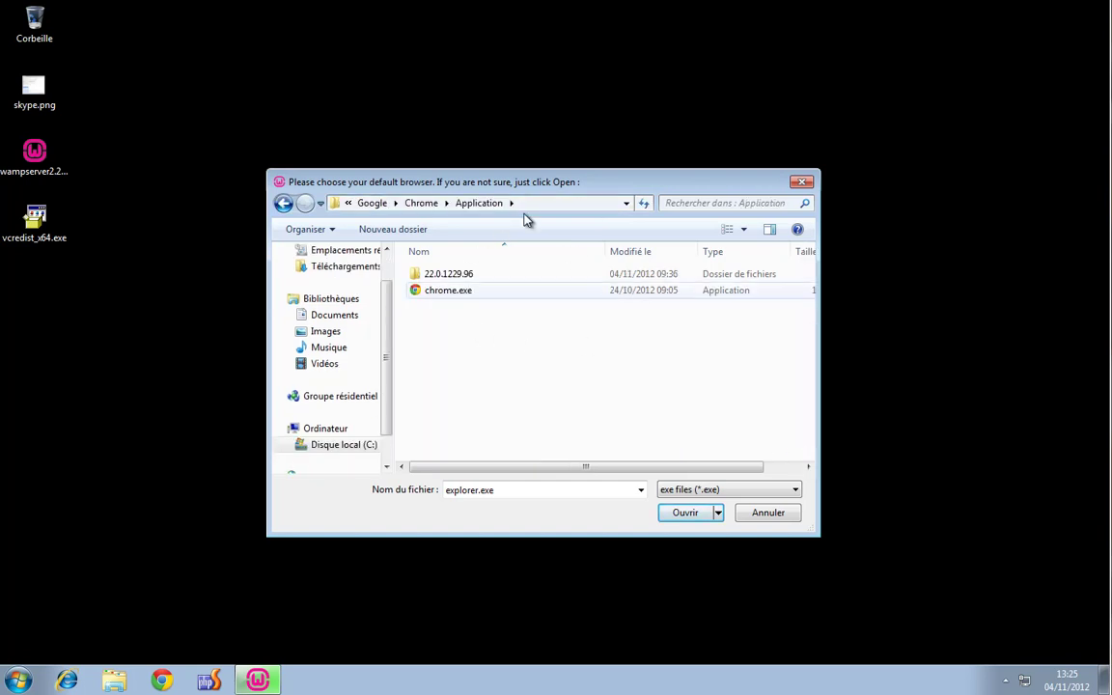
pyautogui.click(467, 292)
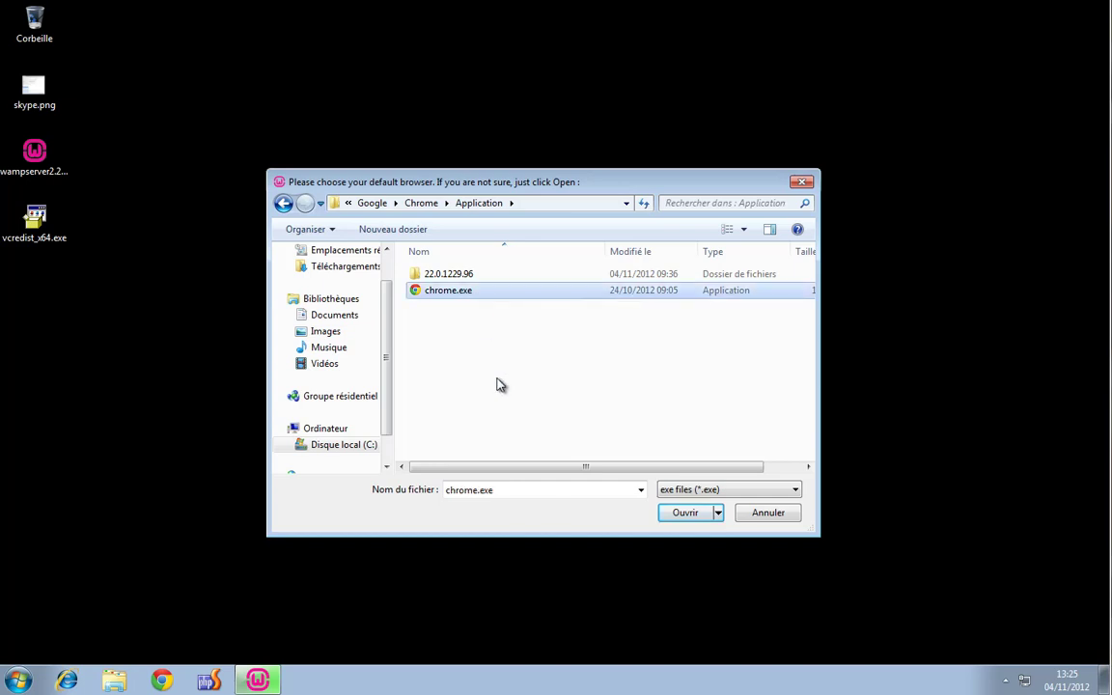
pyautogui.click(691, 513)
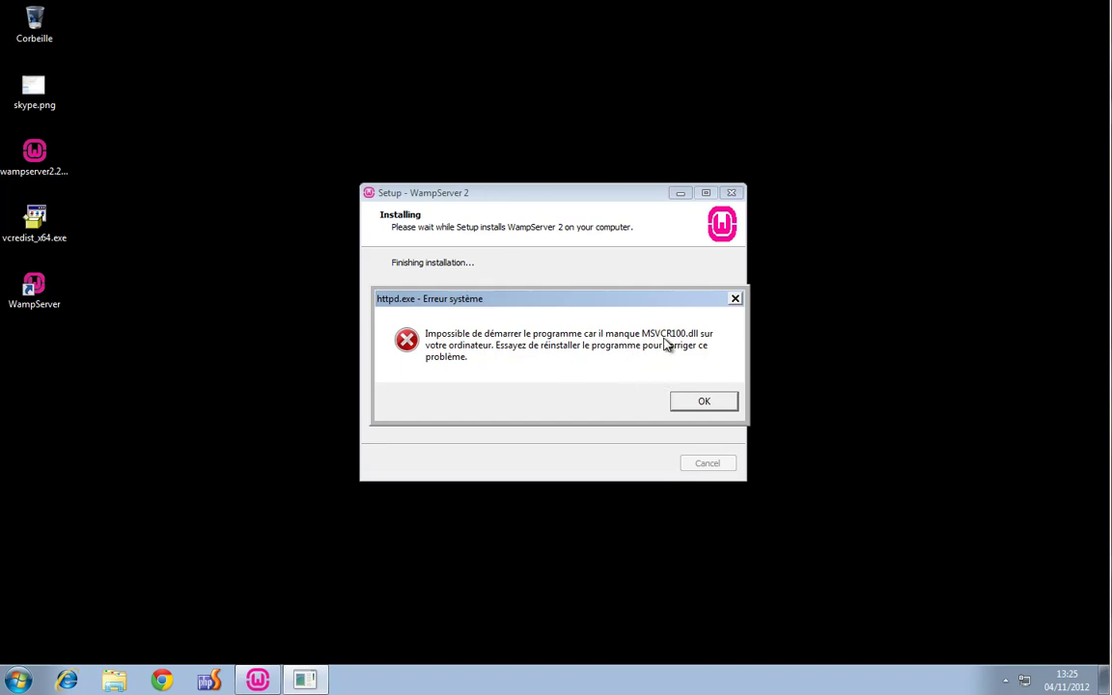
# Note vcredist_x64.exe on the desktop, then dismiss the httpd.exe MSVCR100.dll missing error
pyautogui.click(38, 228)
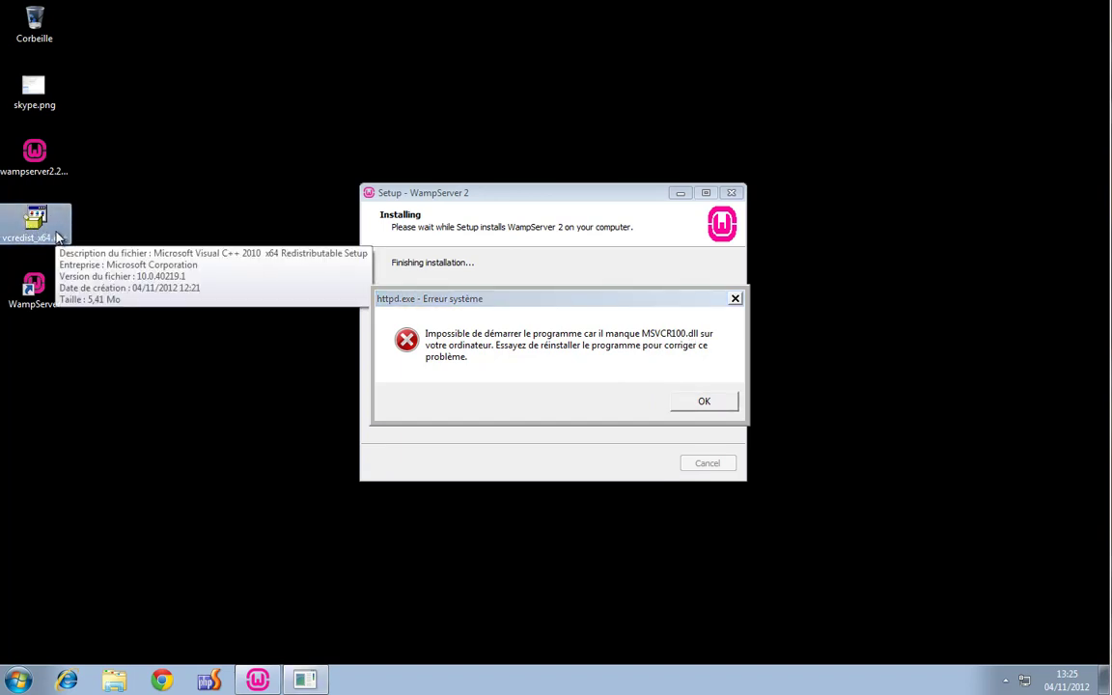
pyautogui.click(545, 305)
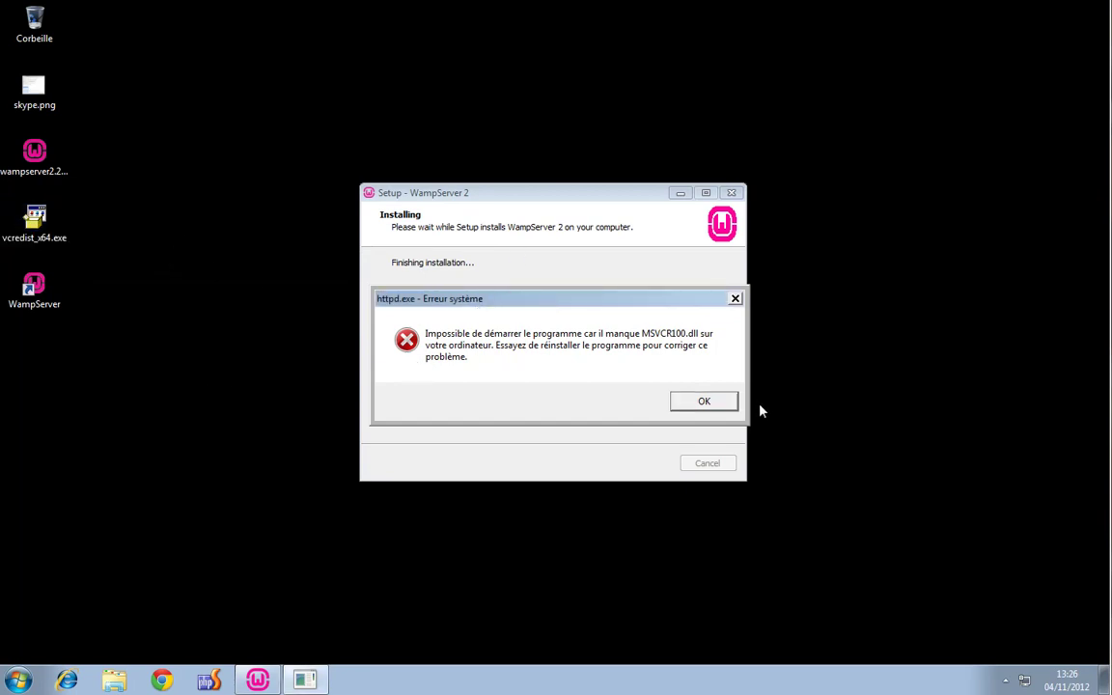
pyautogui.click(704, 405)
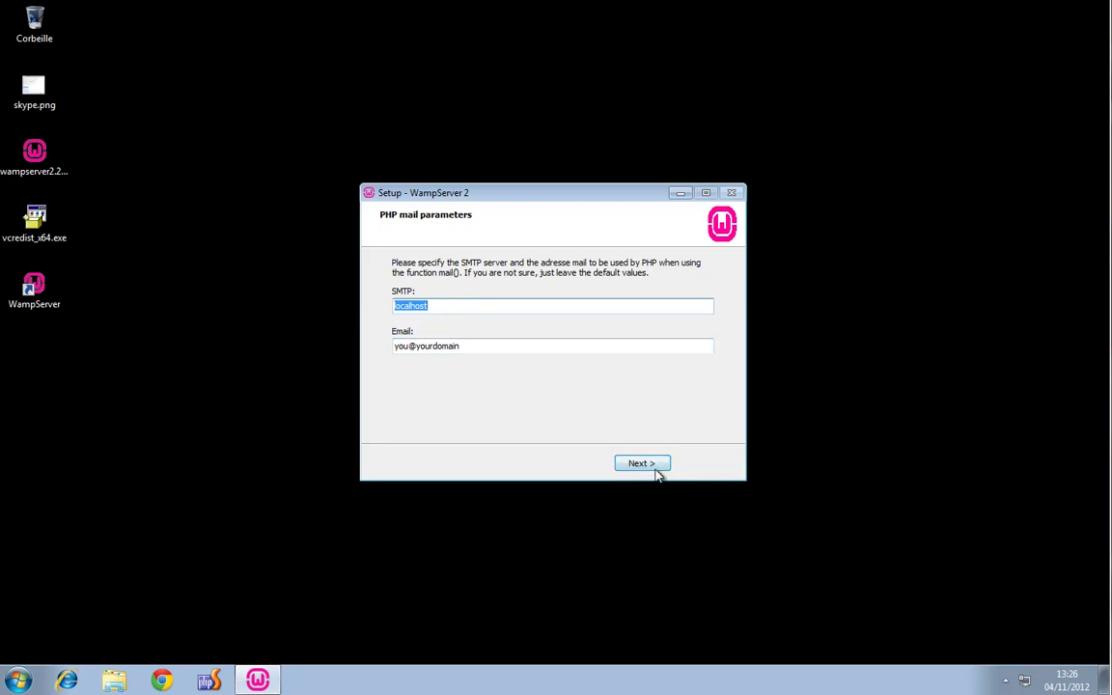
# Keep SMTP as localhost with the default sender e-mail, then finish setup launching WampServer 2
pyautogui.click(473, 311)
pyautogui.moveTo(495, 308); pyautogui.dragTo(325, 298)
pyautogui.click(646, 467)
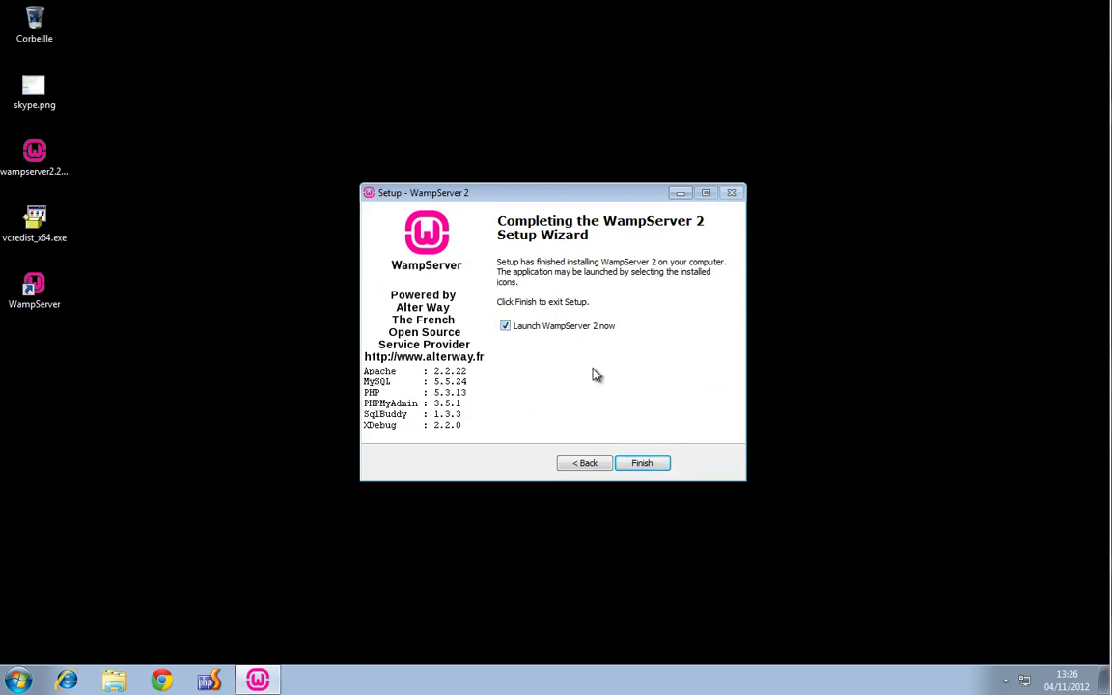
pyautogui.click(643, 464)
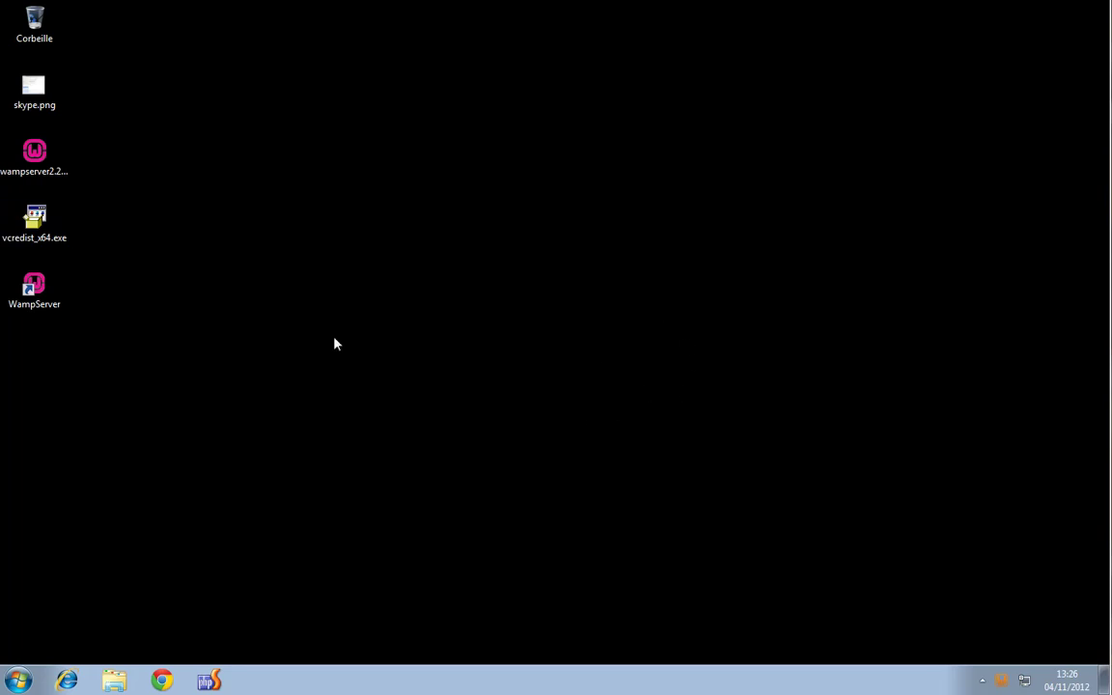
# Relaunch WampServer from its desktop shortcut, check its tray menu, and show the hidden tray icons
pyautogui.doubleClick(33, 288)
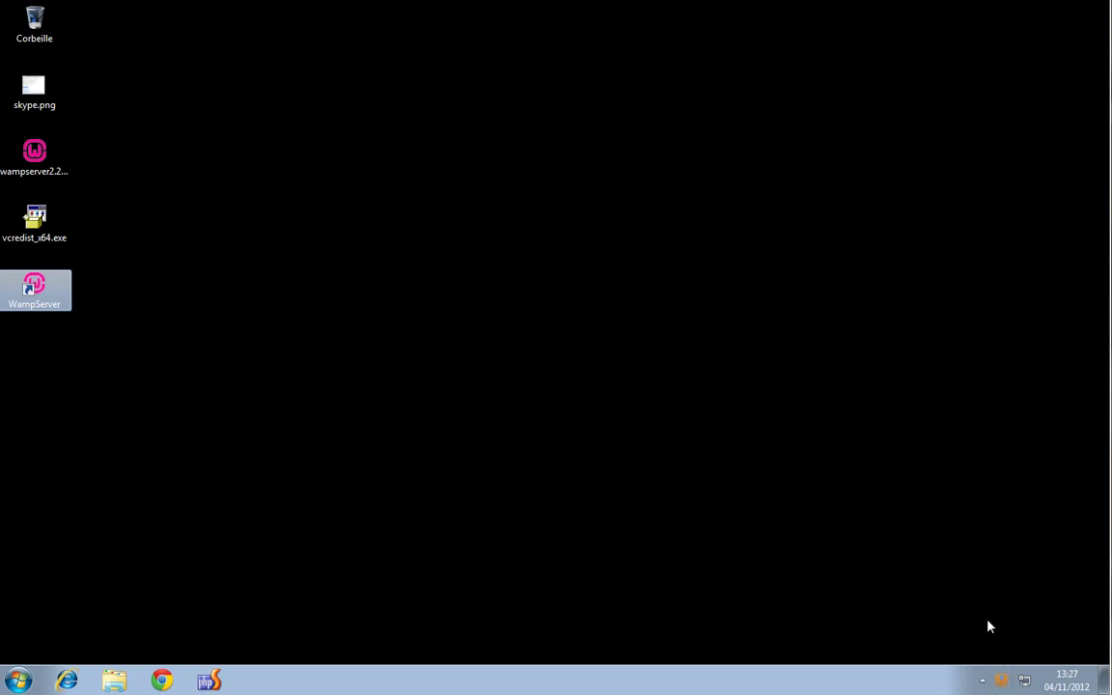
pyautogui.rightClick(1002, 681)
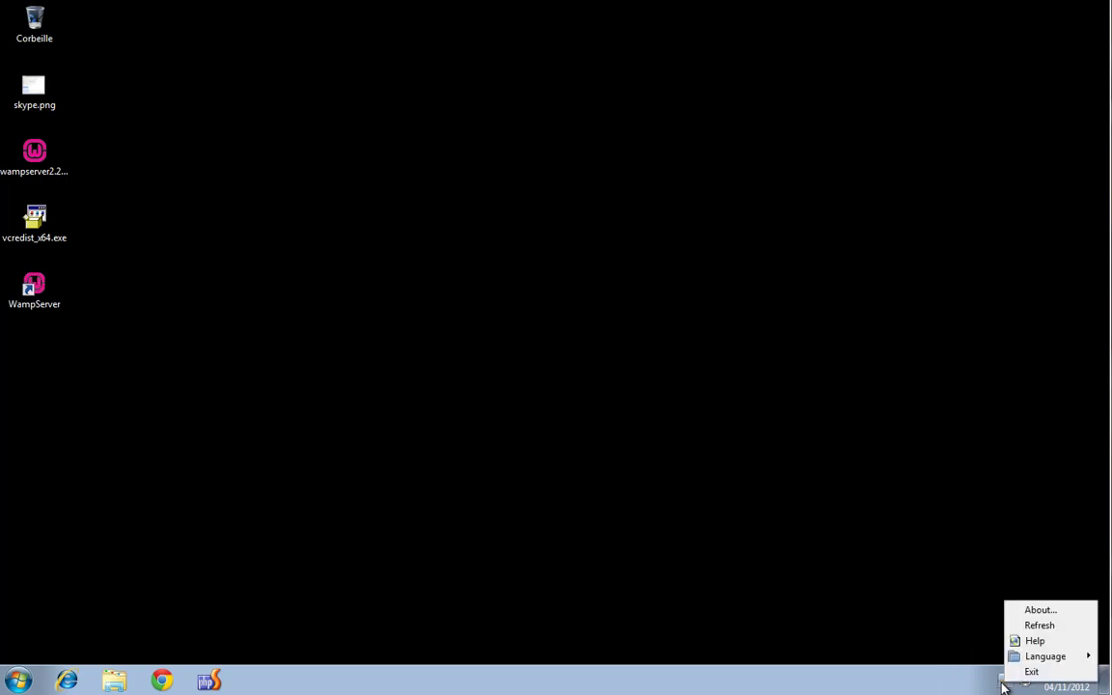
pyautogui.click(943, 553)
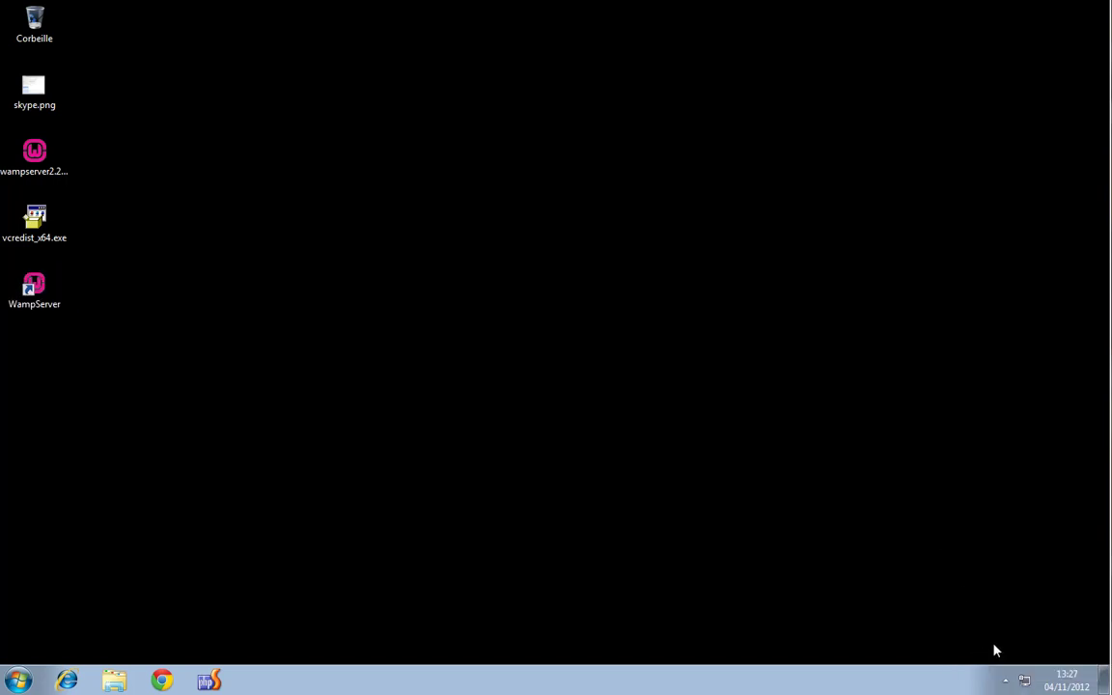
pyautogui.click(1006, 685)
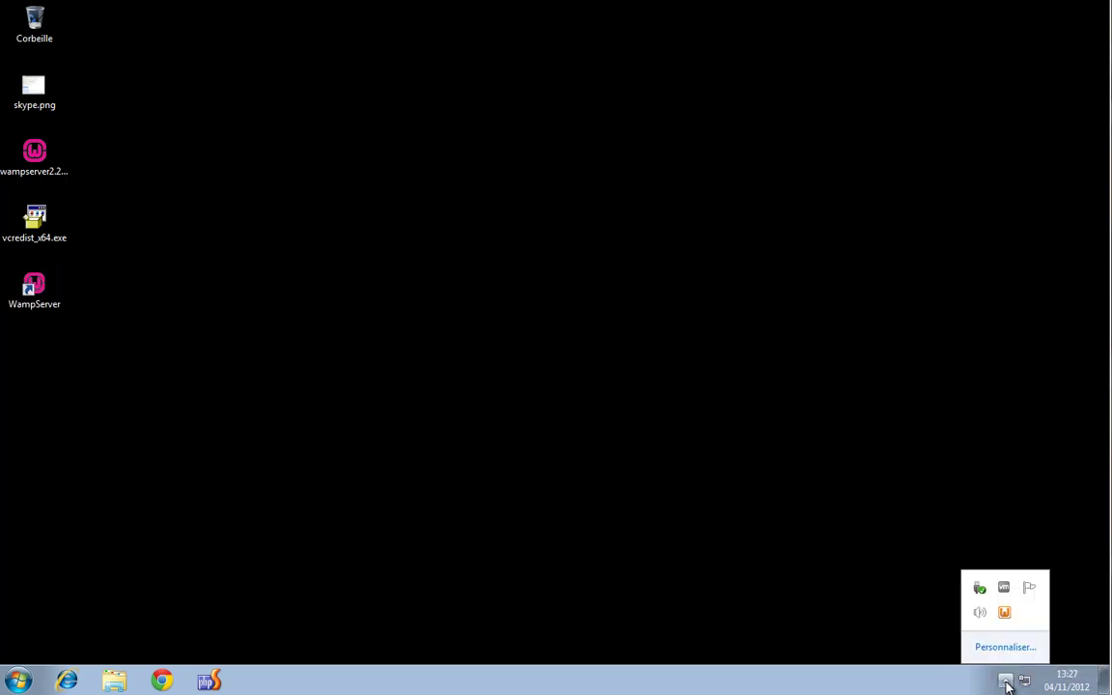
# Set Aestan Tray Menu (WampServer) to 'Afficher l'icône et les notifications' in the notification area settings
pyautogui.click(1006, 647)
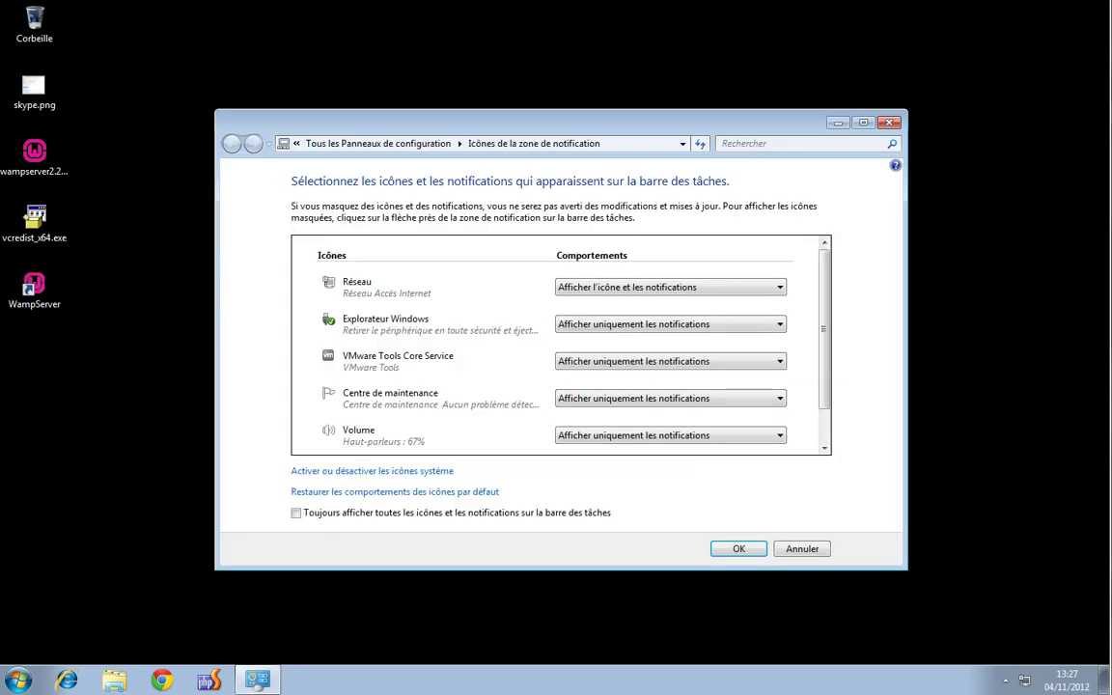
pyautogui.moveTo(828, 281); pyautogui.dragTo(826, 325)
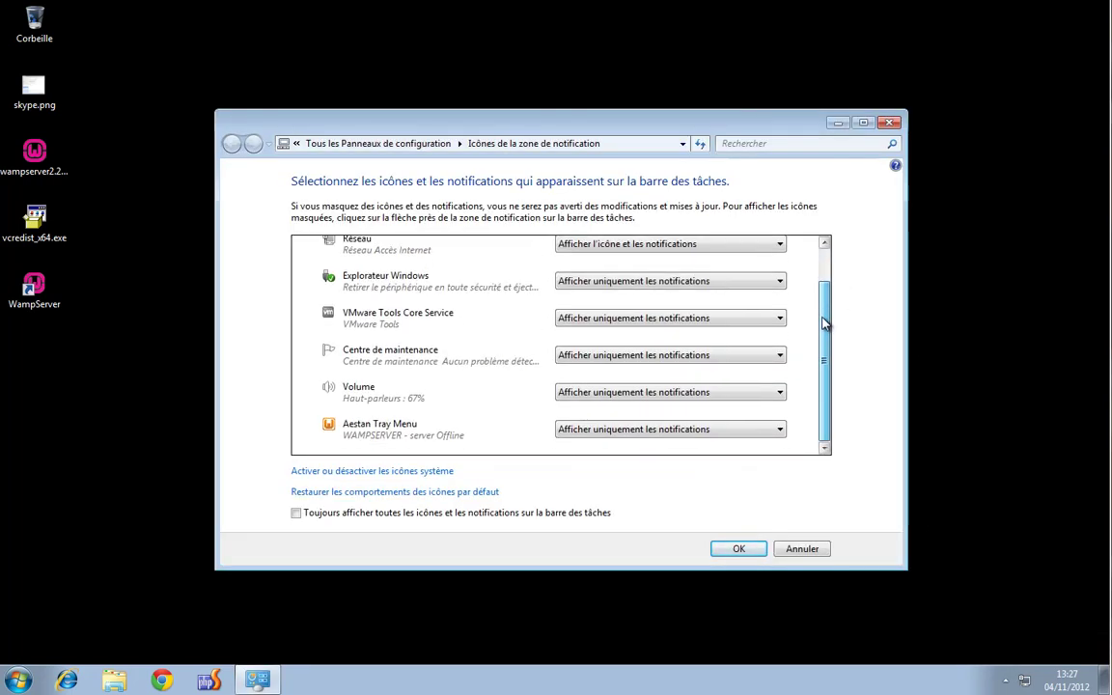
pyautogui.click(673, 436)
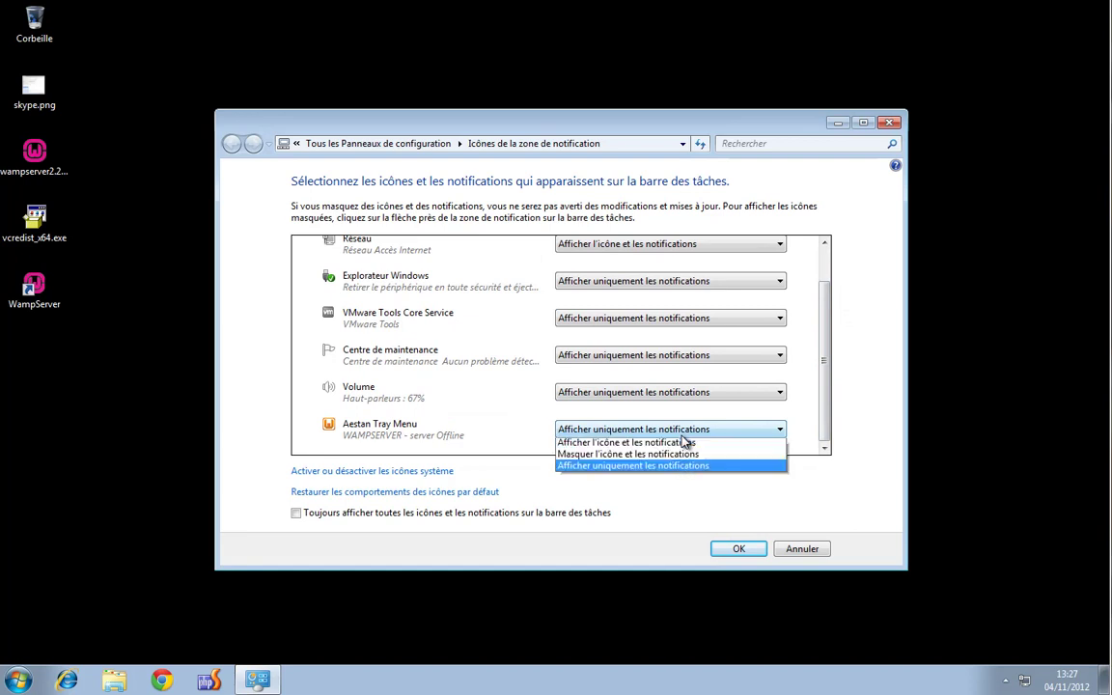
pyautogui.click(663, 445)
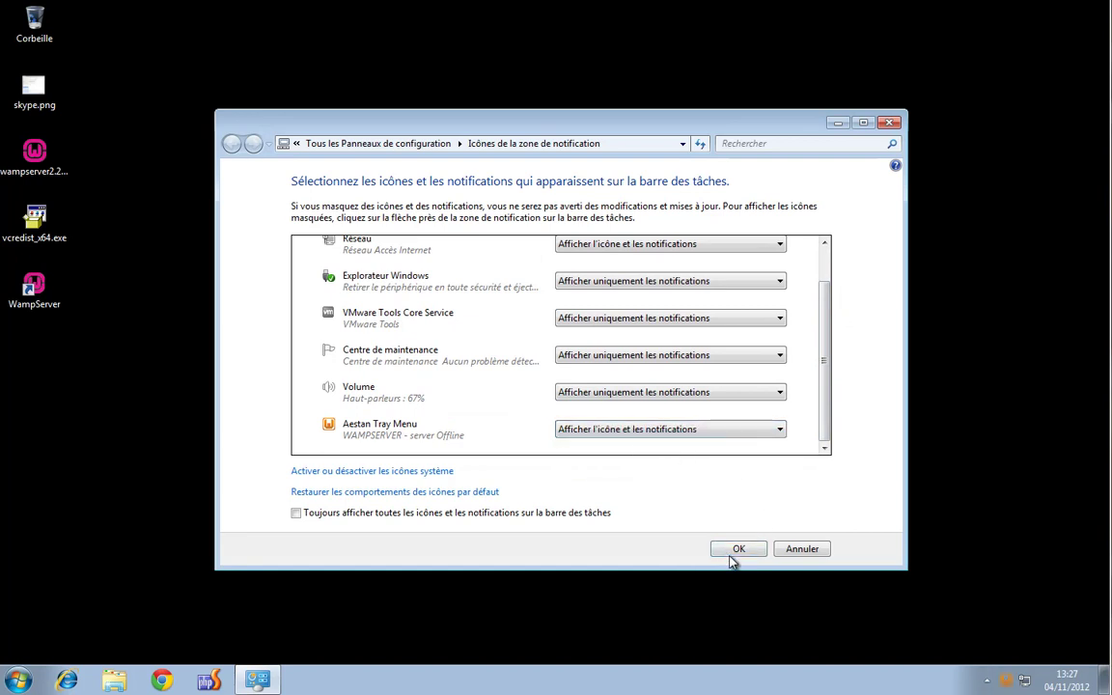
pyautogui.click(736, 549)
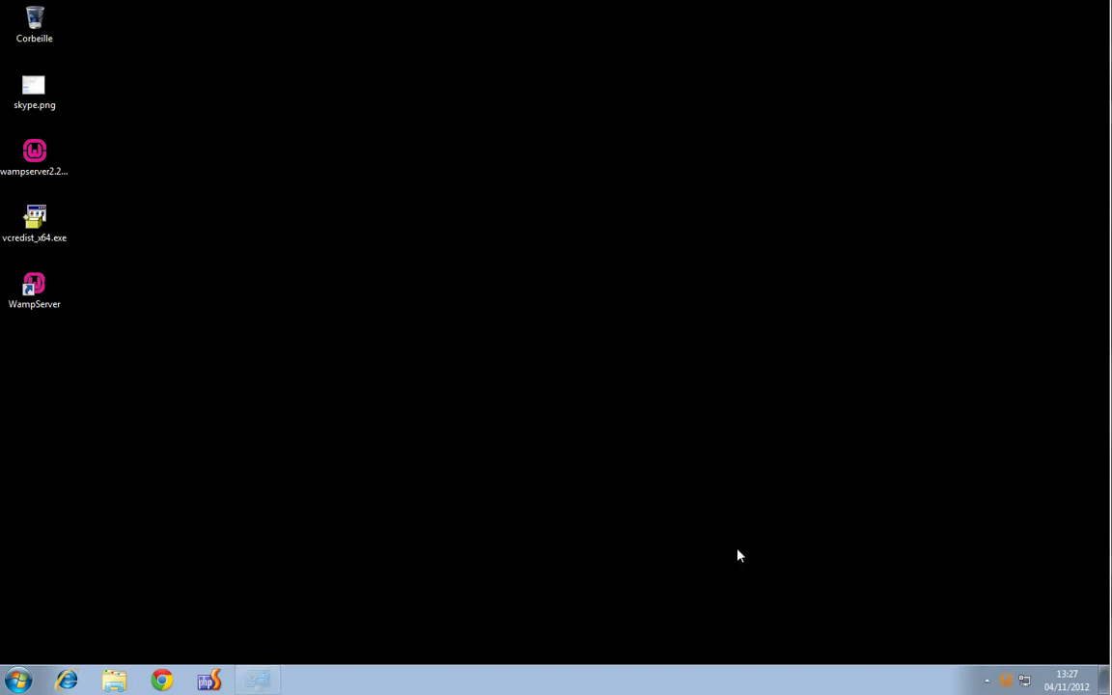
# Open the WampServer main and secondary tray menus to find the language options
pyautogui.click(1008, 681)
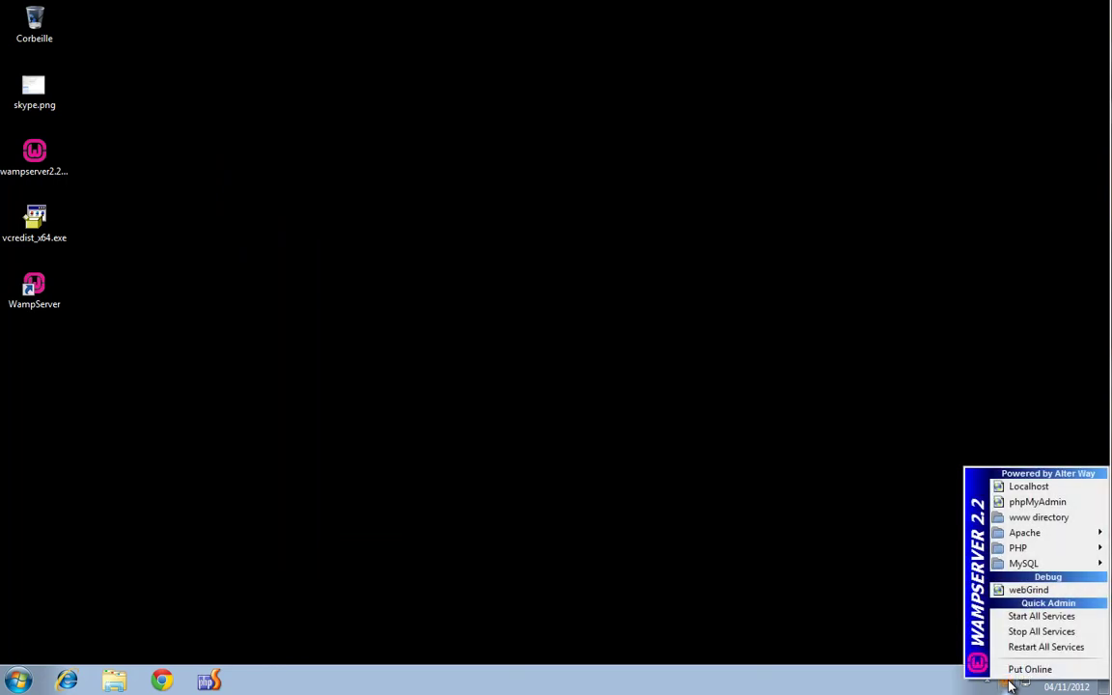
pyautogui.rightClick(1008, 683)
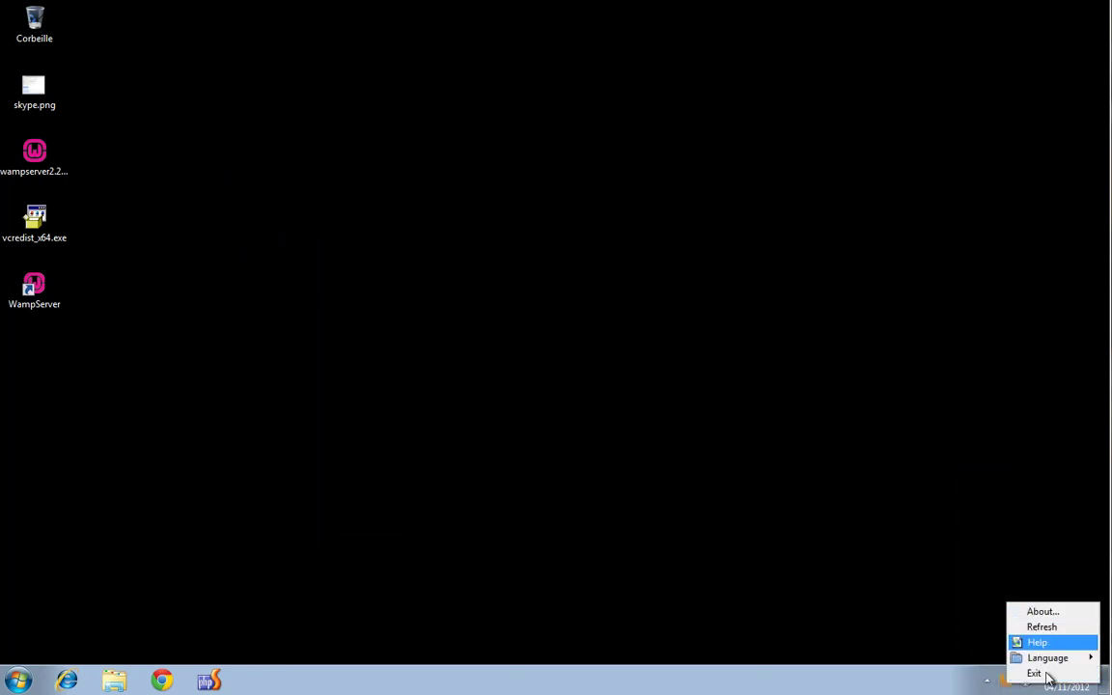
pyautogui.click(1009, 683)
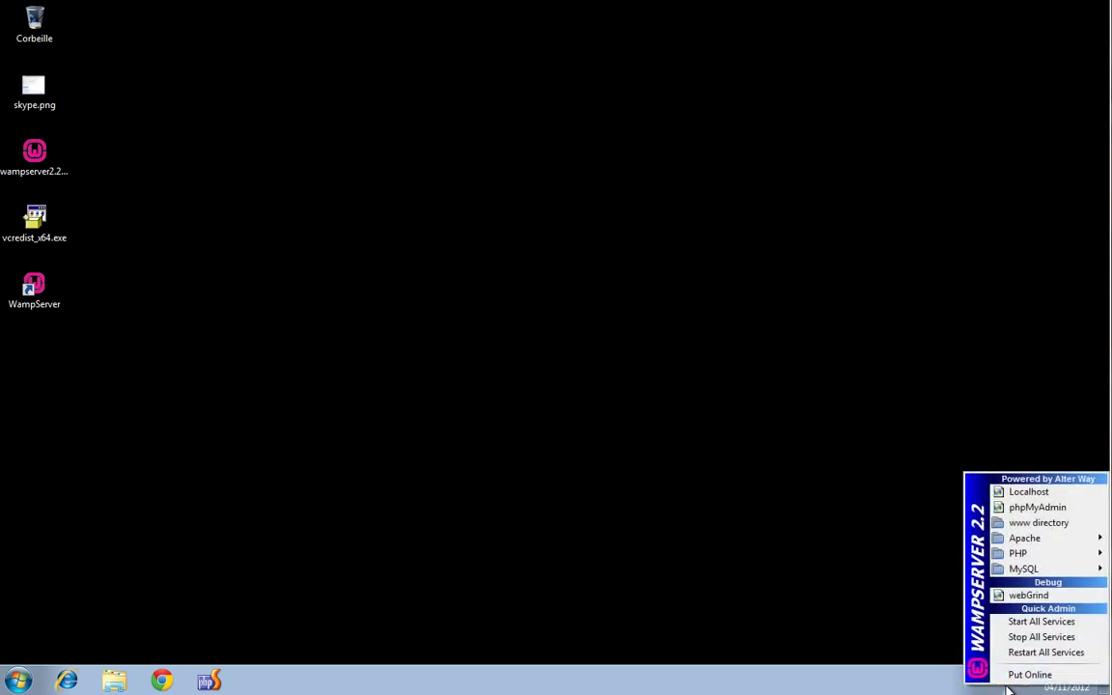
pyautogui.click(909, 616)
# Switch WampServer's Language to french and check that the tray menu now shows French labels
pyautogui.rightClick(1007, 684)
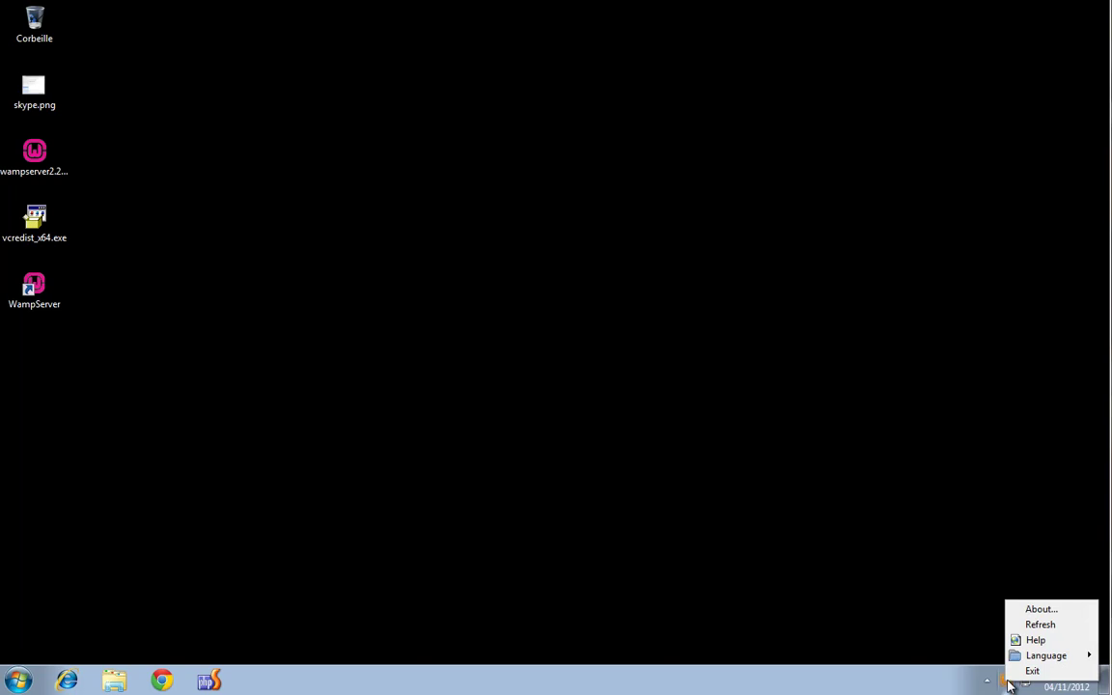
pyautogui.moveTo(1042, 660)
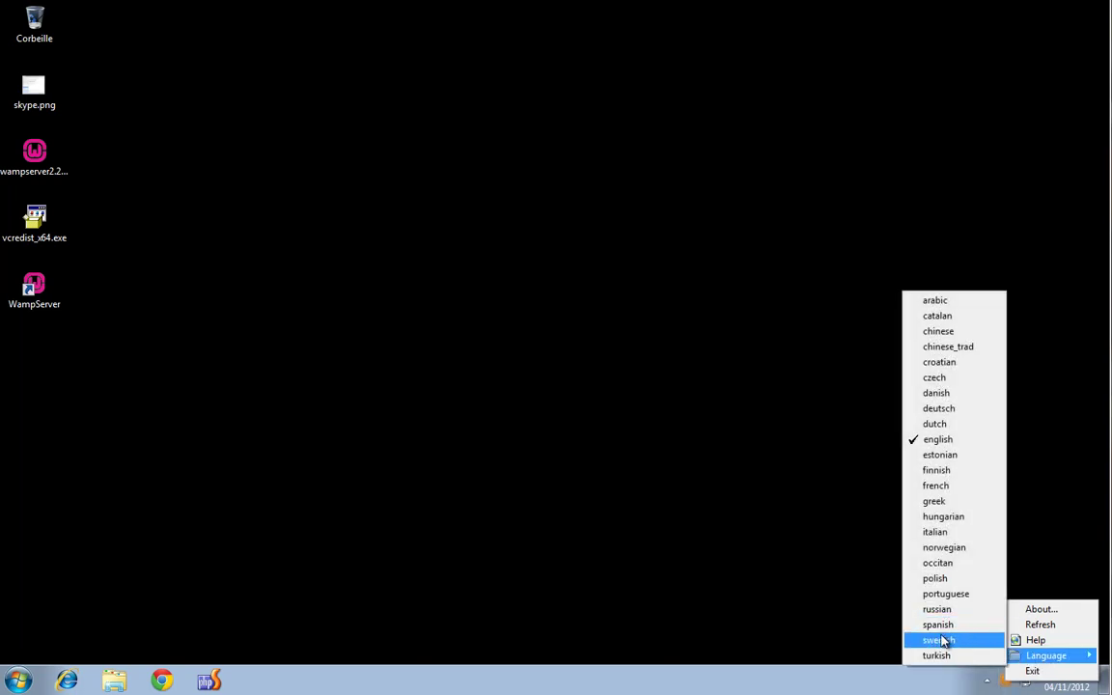
pyautogui.click(956, 488)
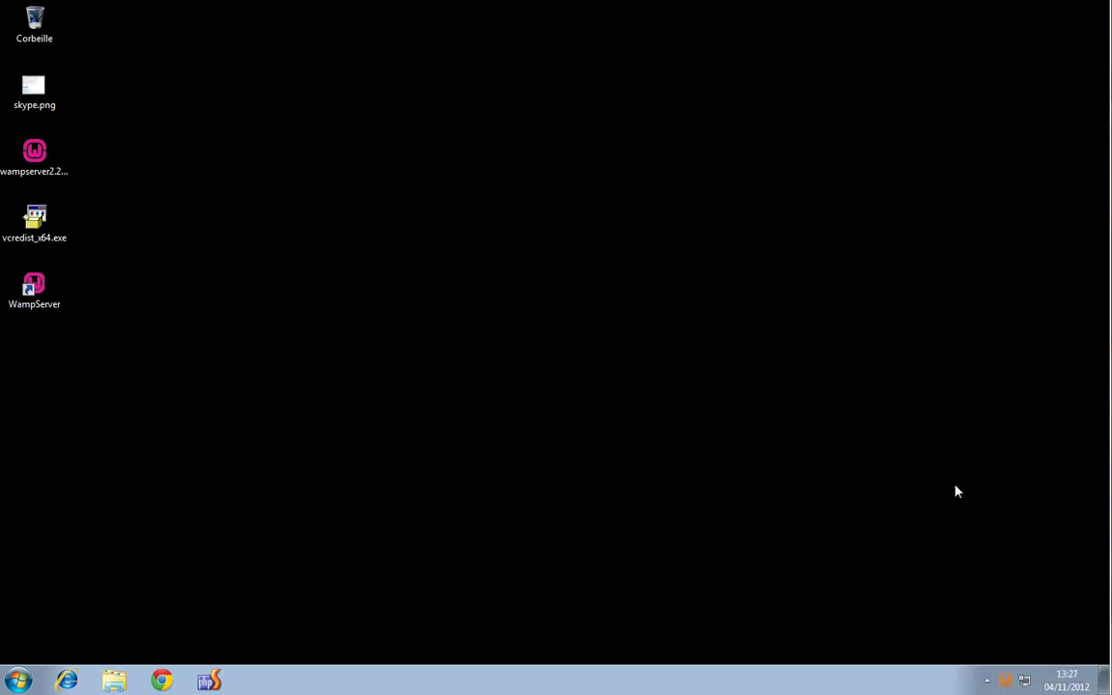
pyautogui.click(1005, 680)
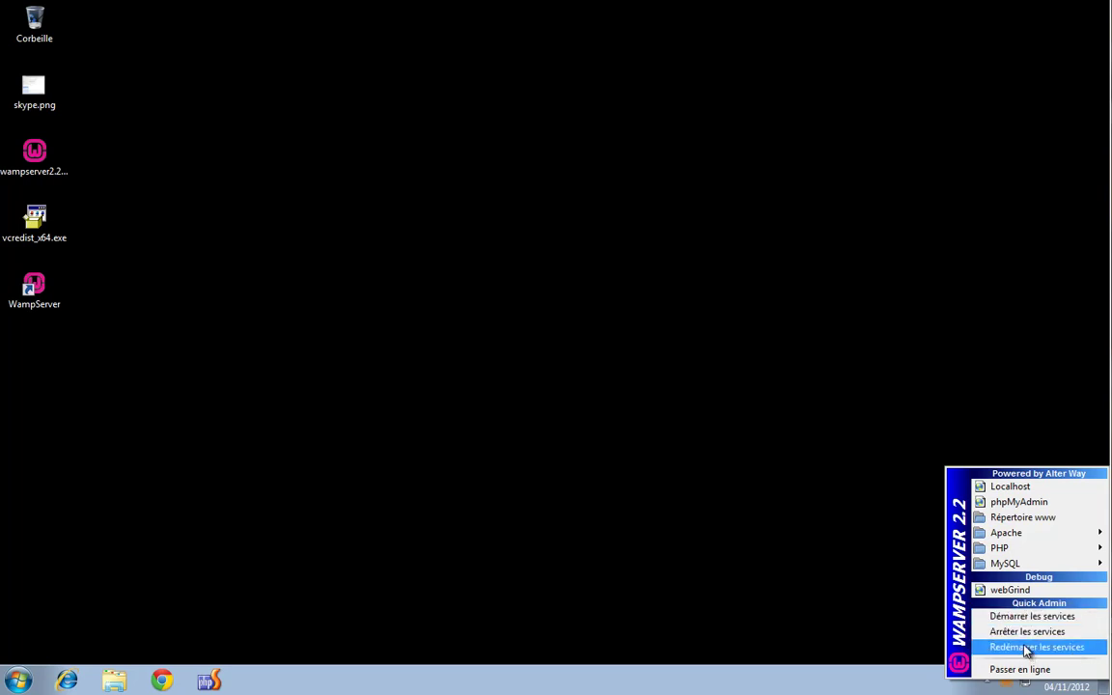
pyautogui.click(858, 562)
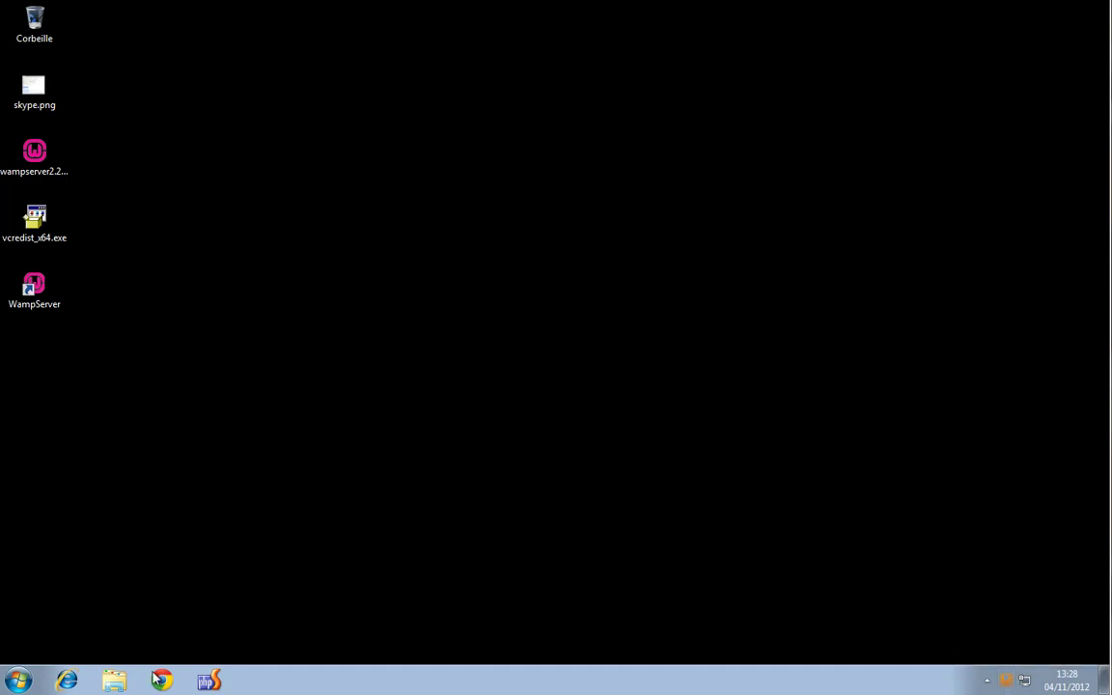
# Choose Gérer on the Start menu's Ordinateur entry to launch Gestion de l'ordinateur
pyautogui.click(26, 684)
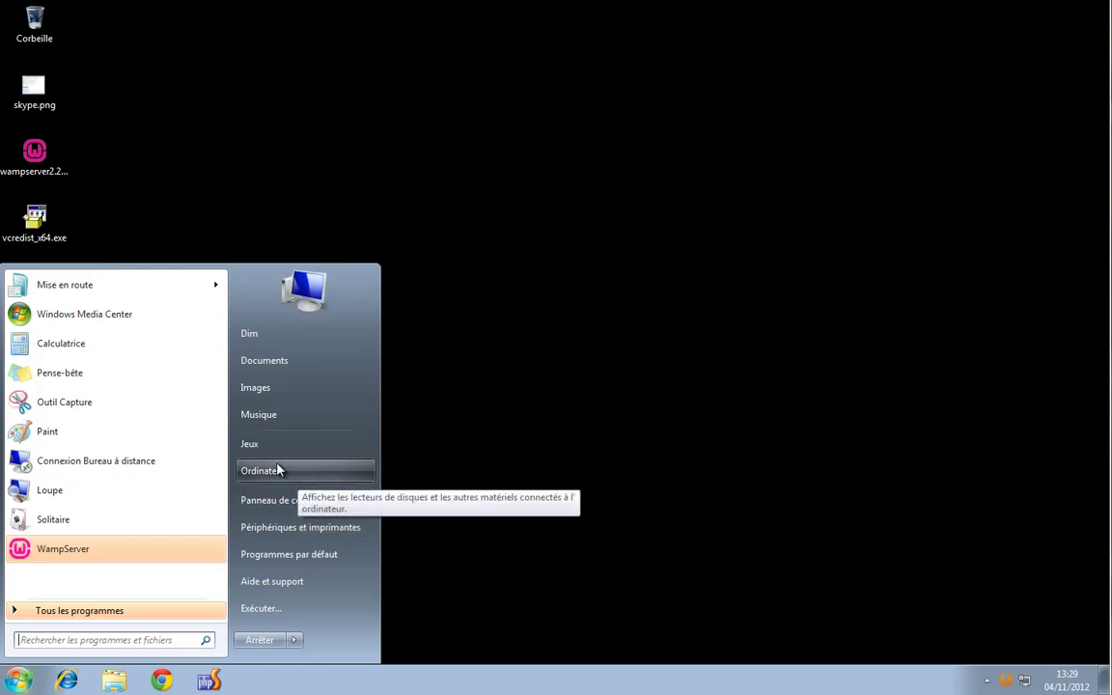
pyautogui.rightClick(285, 472)
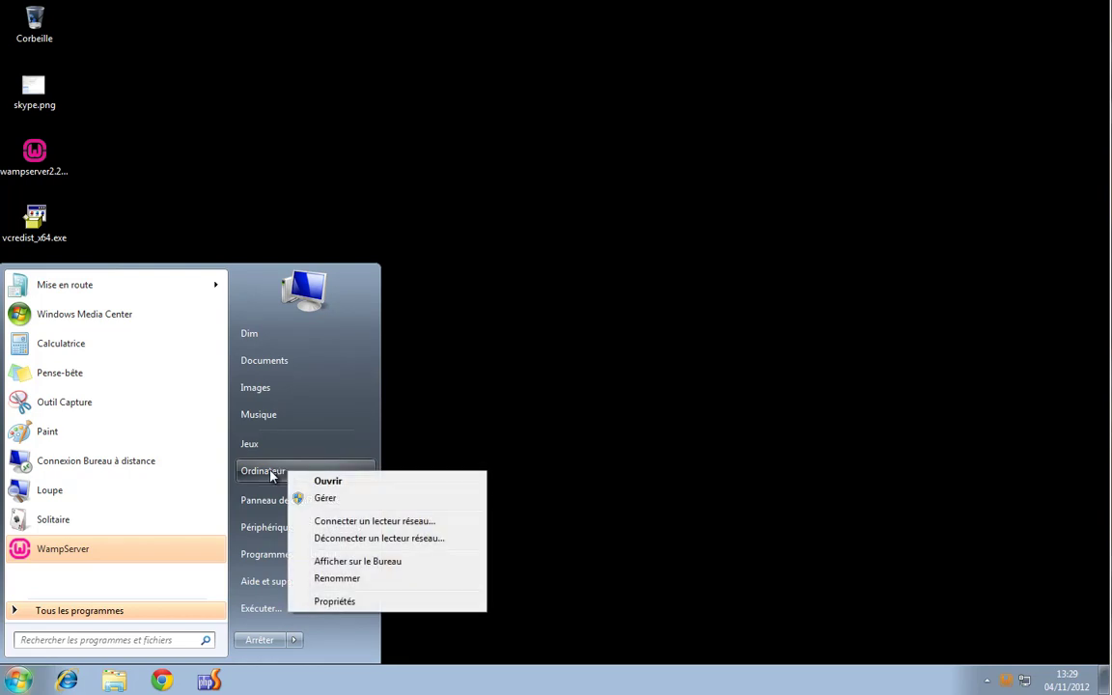
pyautogui.click(368, 498)
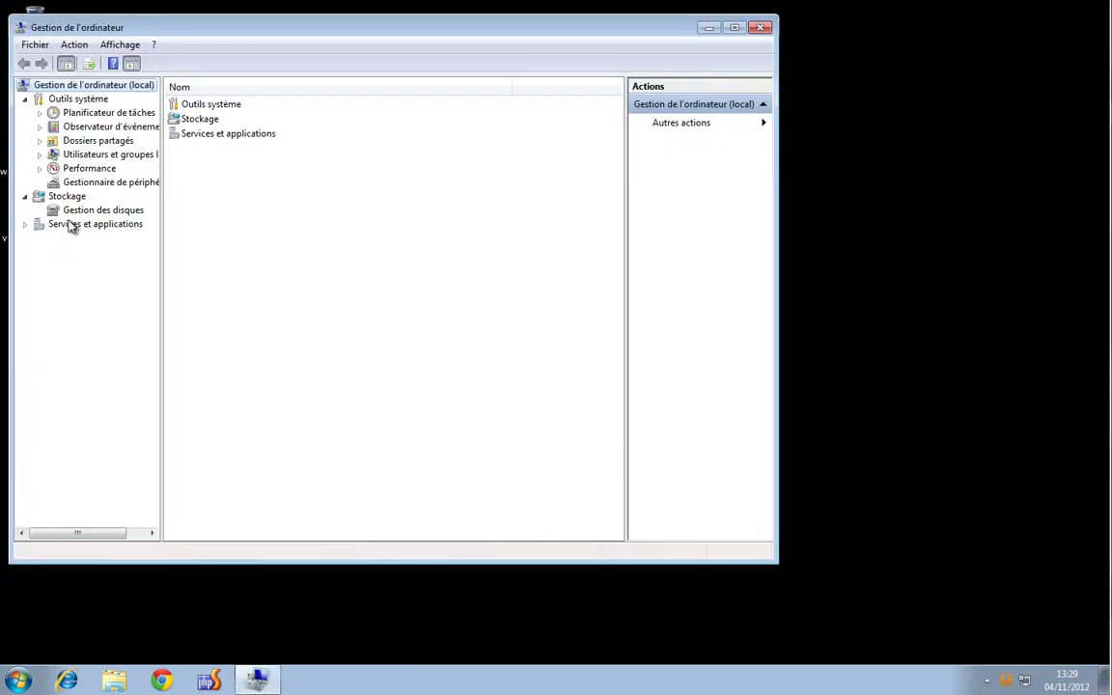
# Show the Services list in the Standard view, maximized, with a wider Nom column
pyautogui.click(26, 224)
pyautogui.click(80, 239)
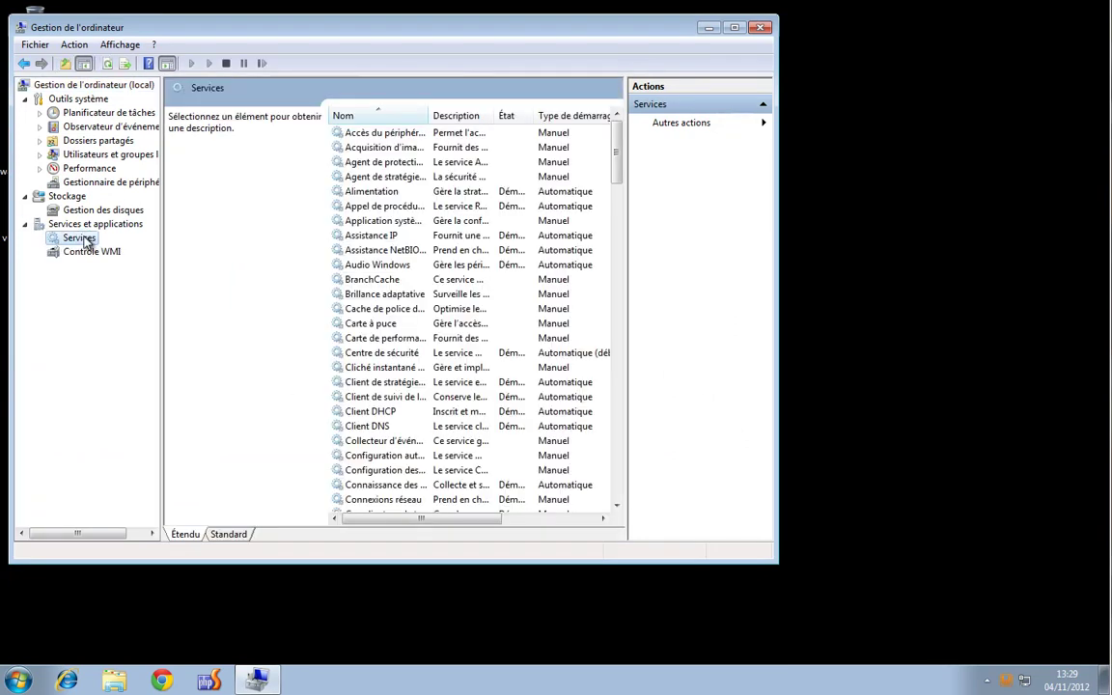
pyautogui.click(234, 535)
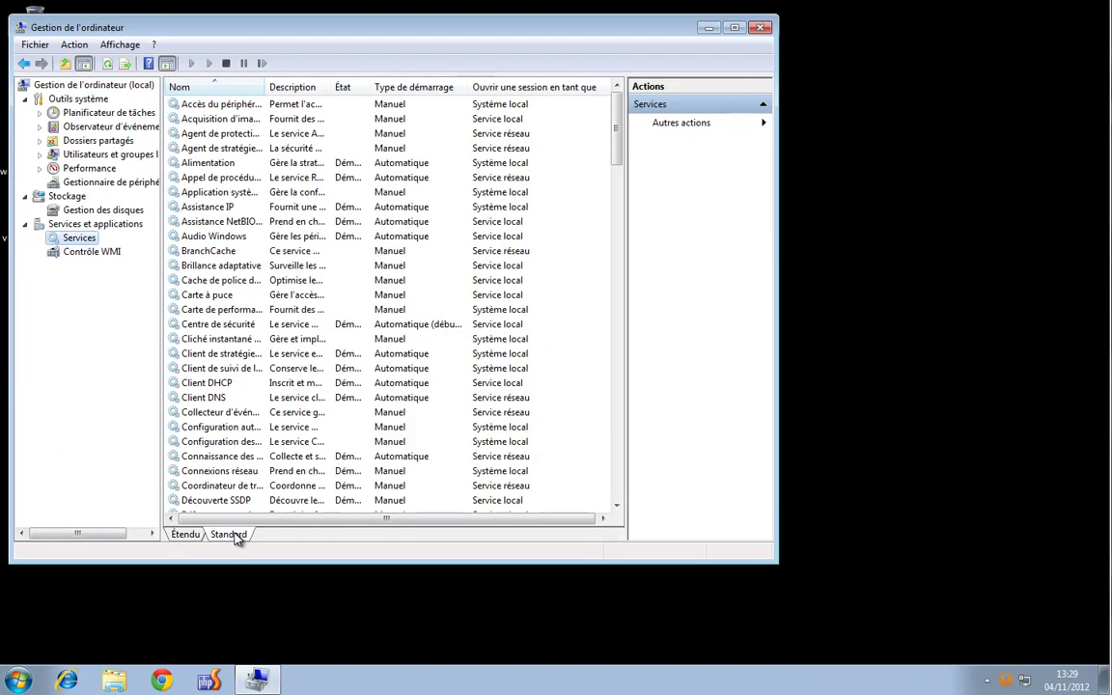
pyautogui.click(735, 27)
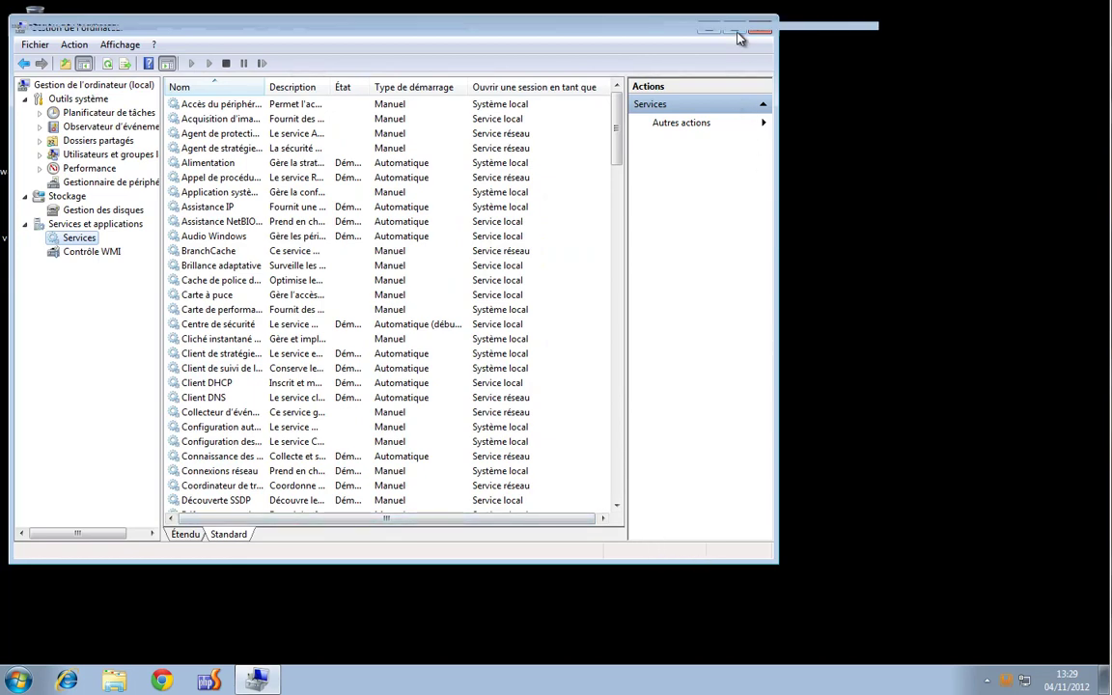
pyautogui.moveTo(249, 69); pyautogui.dragTo(453, 88)
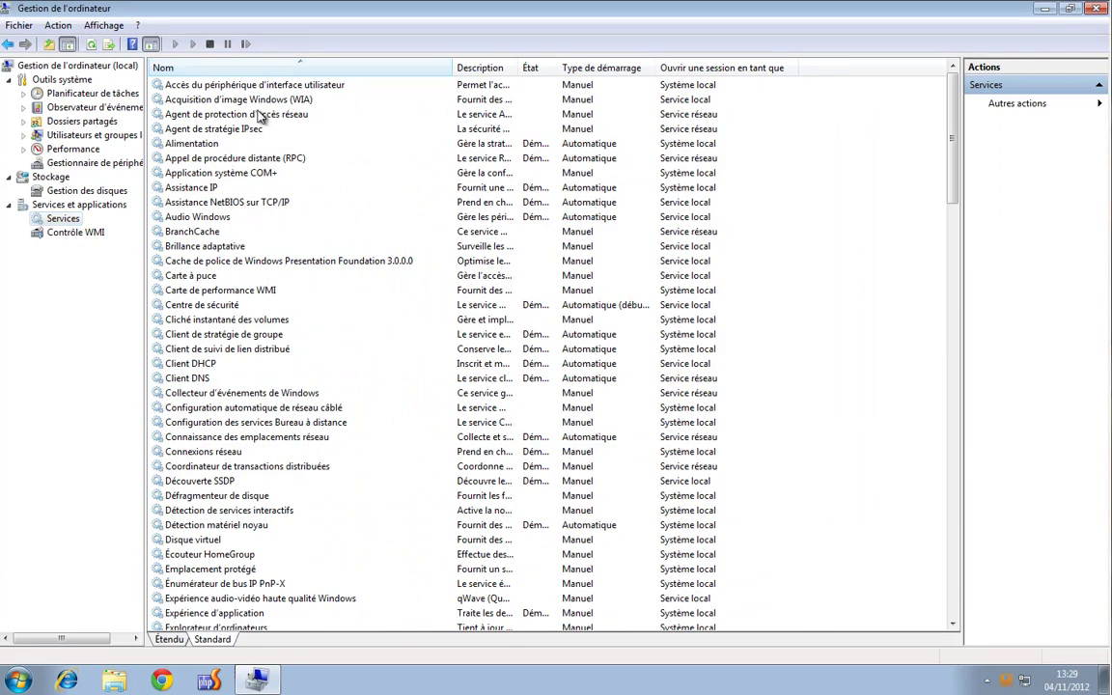
# Scroll down to wampmysqld, note its Manuel startup type, and close Computer Management
pyautogui.scroll(-15, 259, 349)
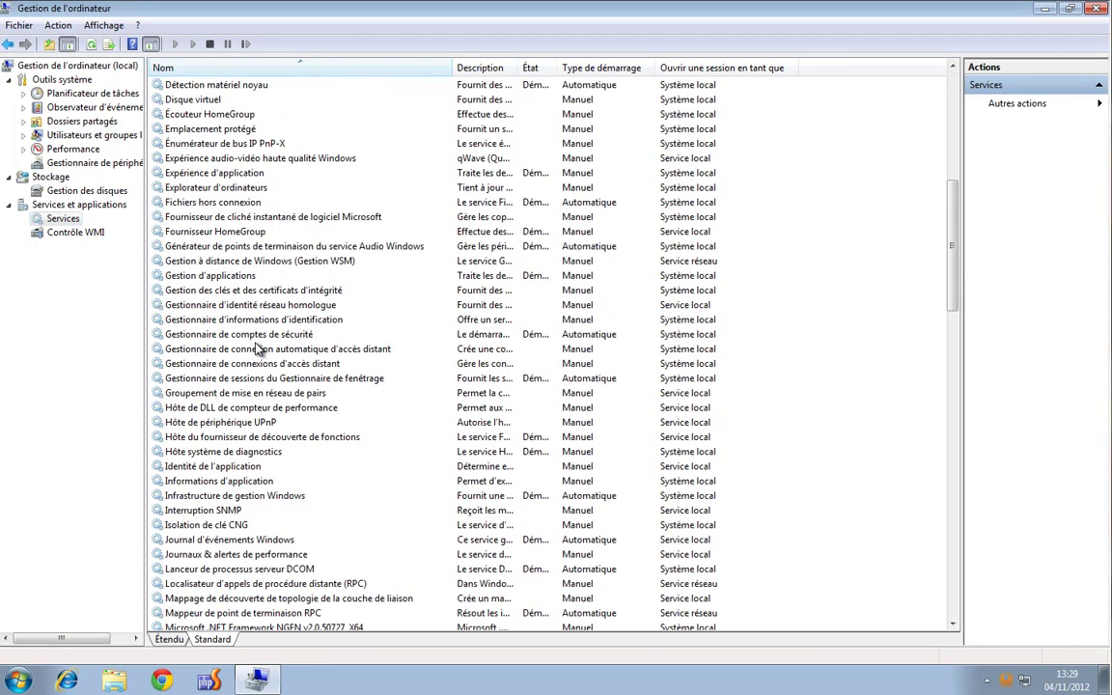
pyautogui.scroll(-4, 258, 349)
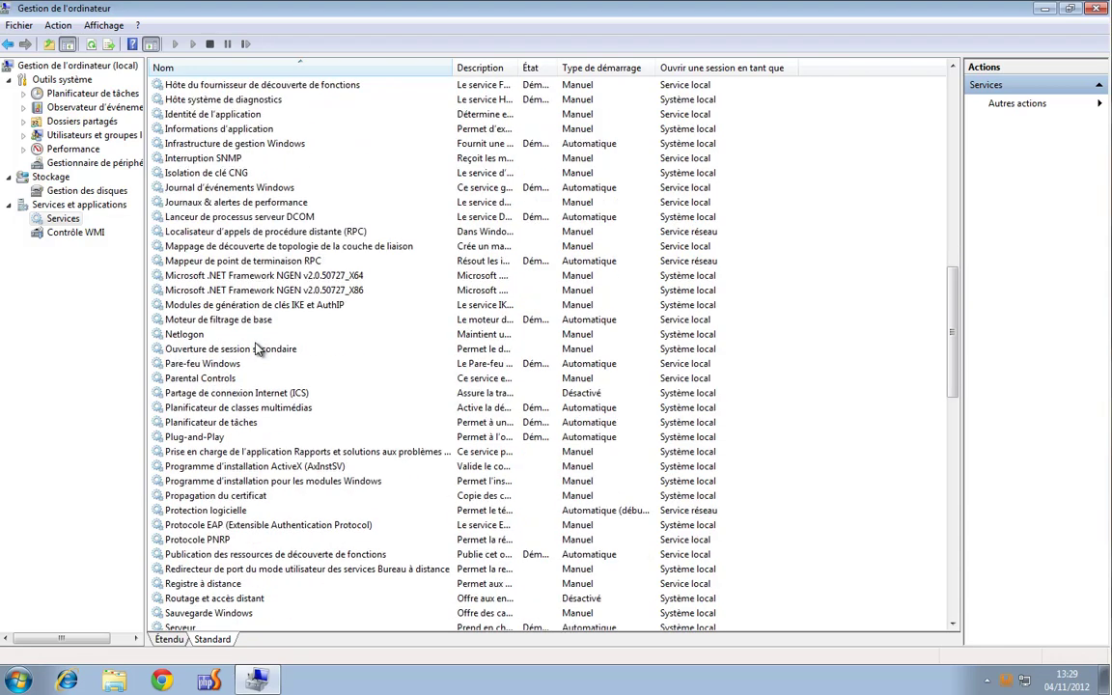
pyautogui.click(207, 364)
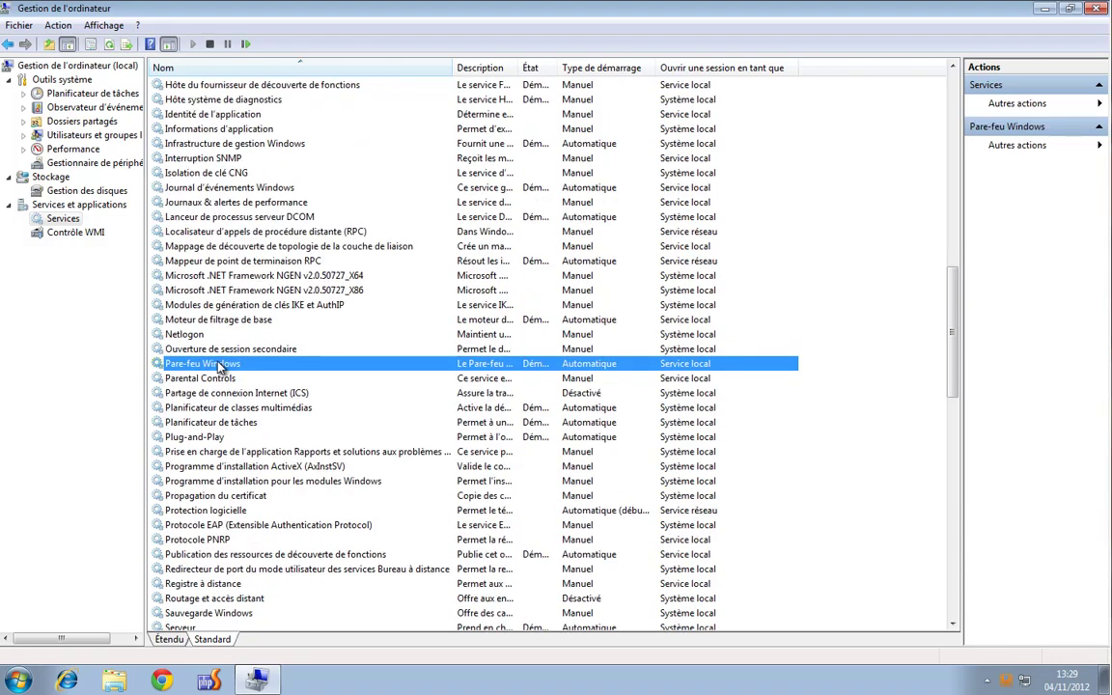
pyautogui.scroll(-18, 286, 444)
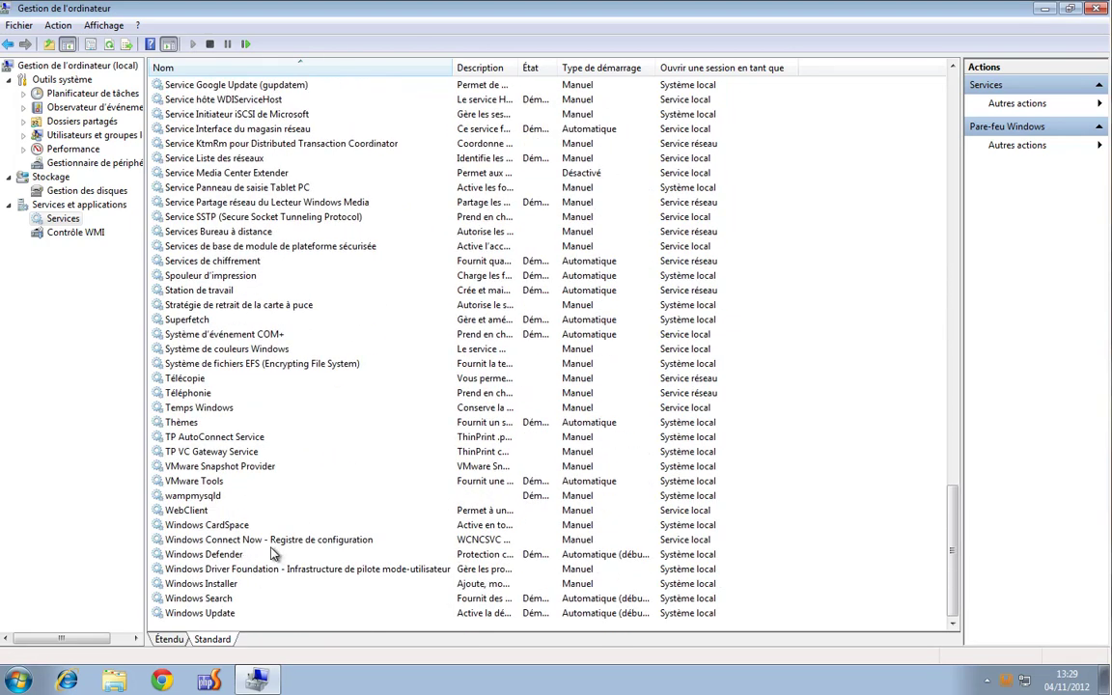
pyautogui.click(212, 497)
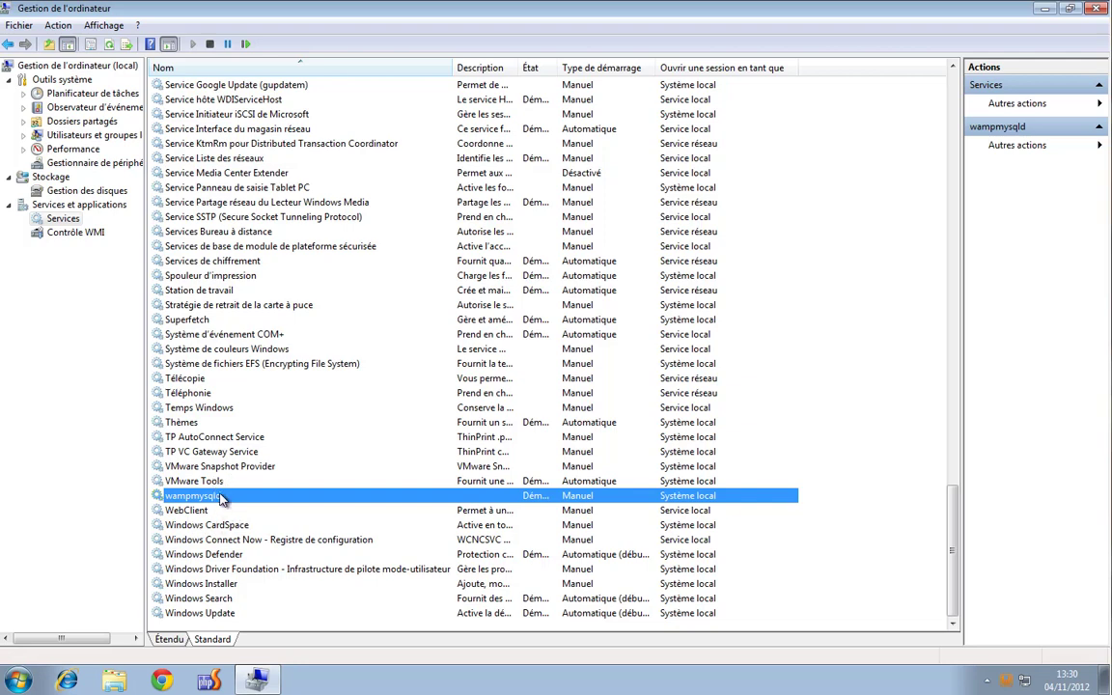
pyautogui.click(1095, 8)
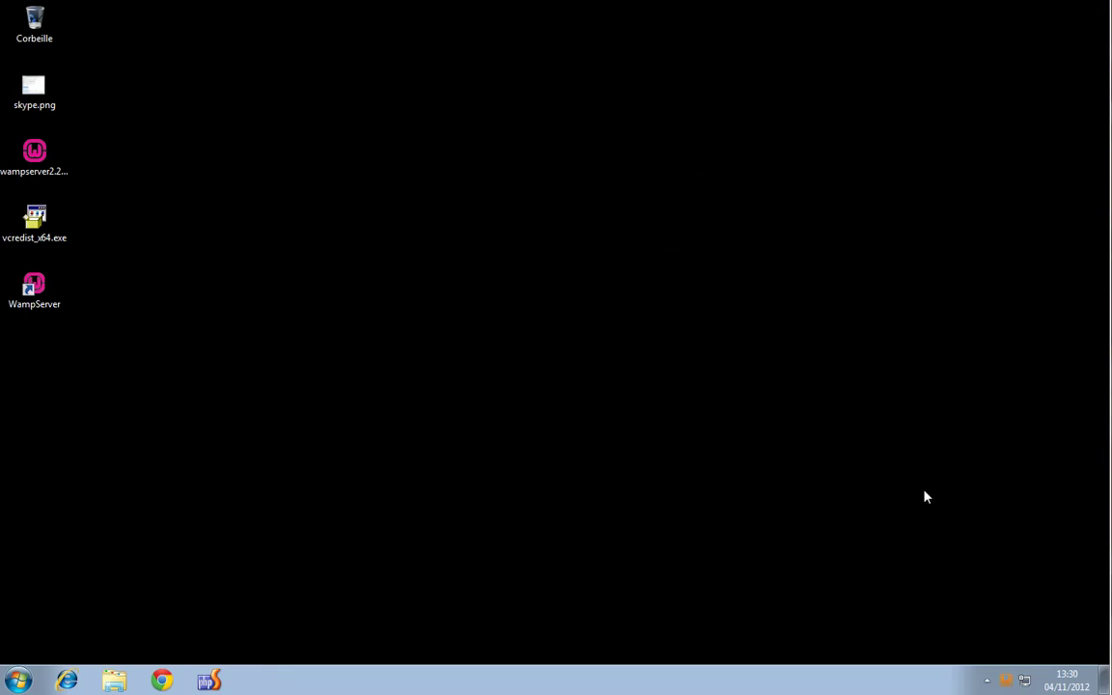
# Choose Localhost from WampServer's French tray menu to load the homepage in the browser
pyautogui.click(1007, 683)
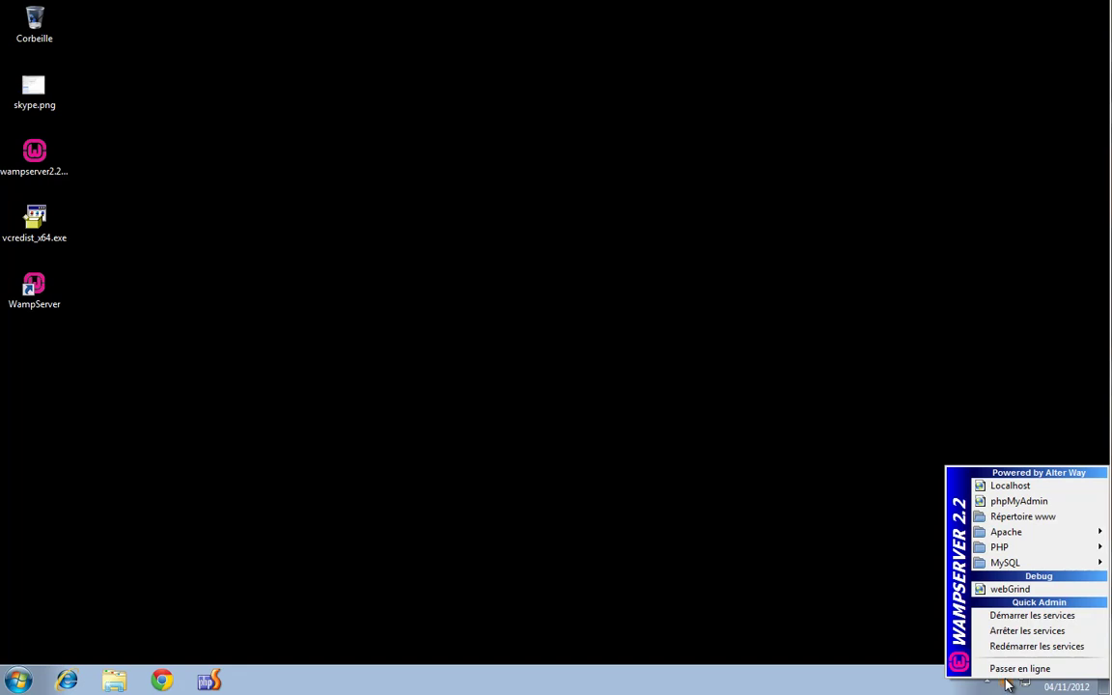
pyautogui.click(1004, 492)
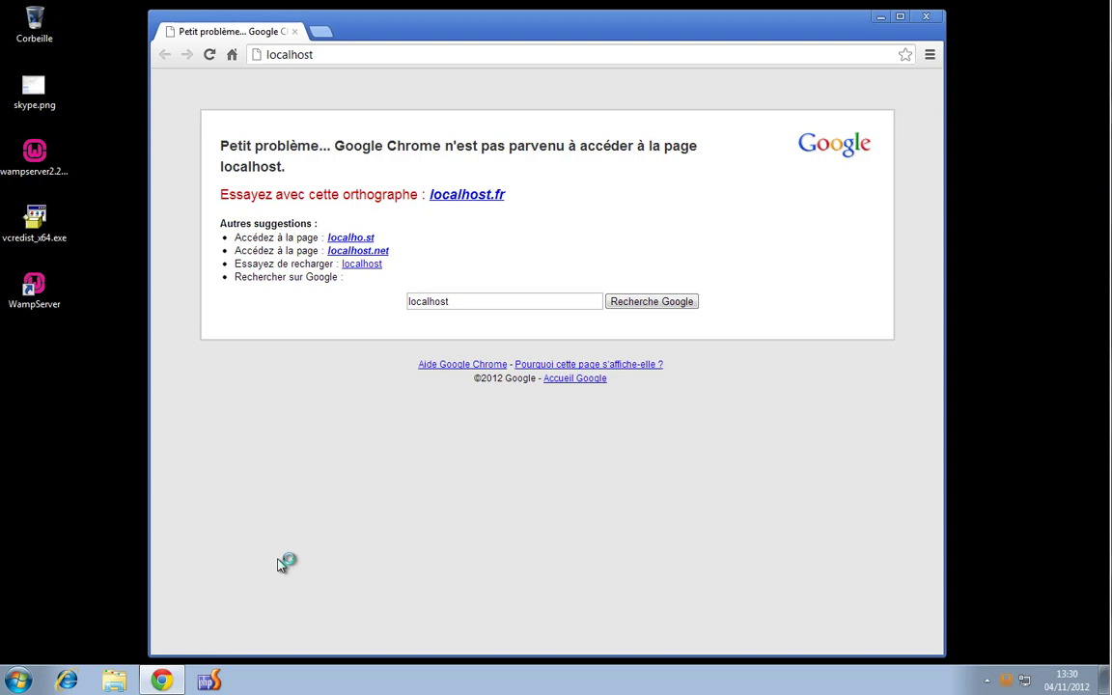
pyautogui.click(335, 54)
pyautogui.click(272, 54)
# Browse in Explorer to the C:\Windows\System32\drivers\etc folder
pyautogui.click(21, 681)
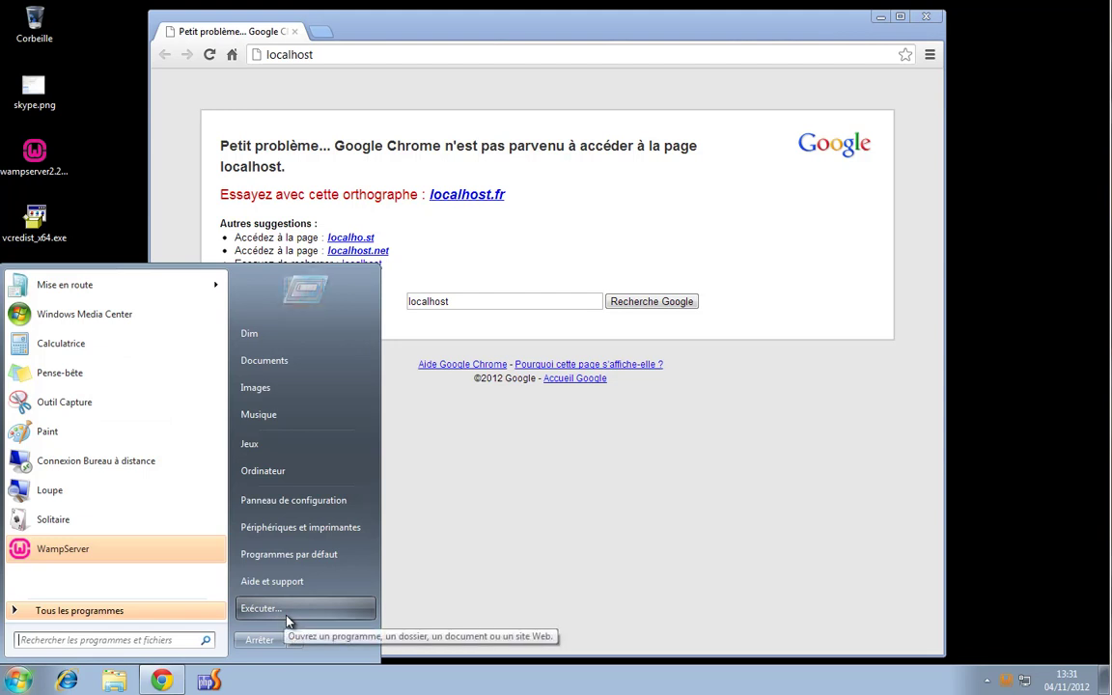
pyautogui.click(316, 473)
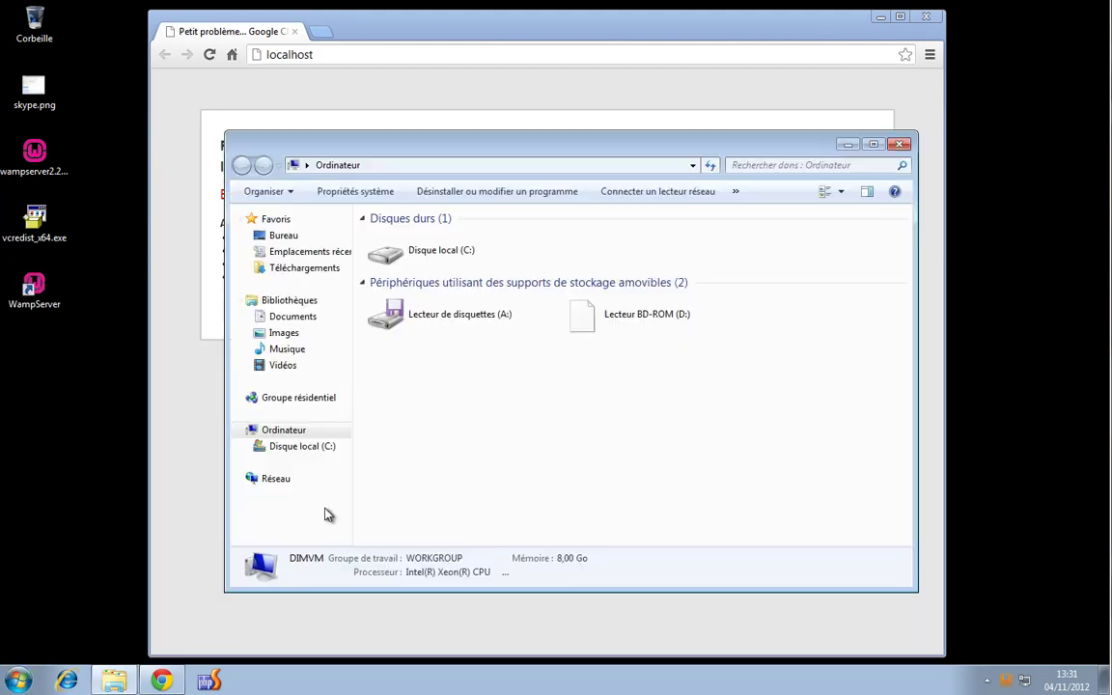
pyautogui.doubleClick(480, 256)
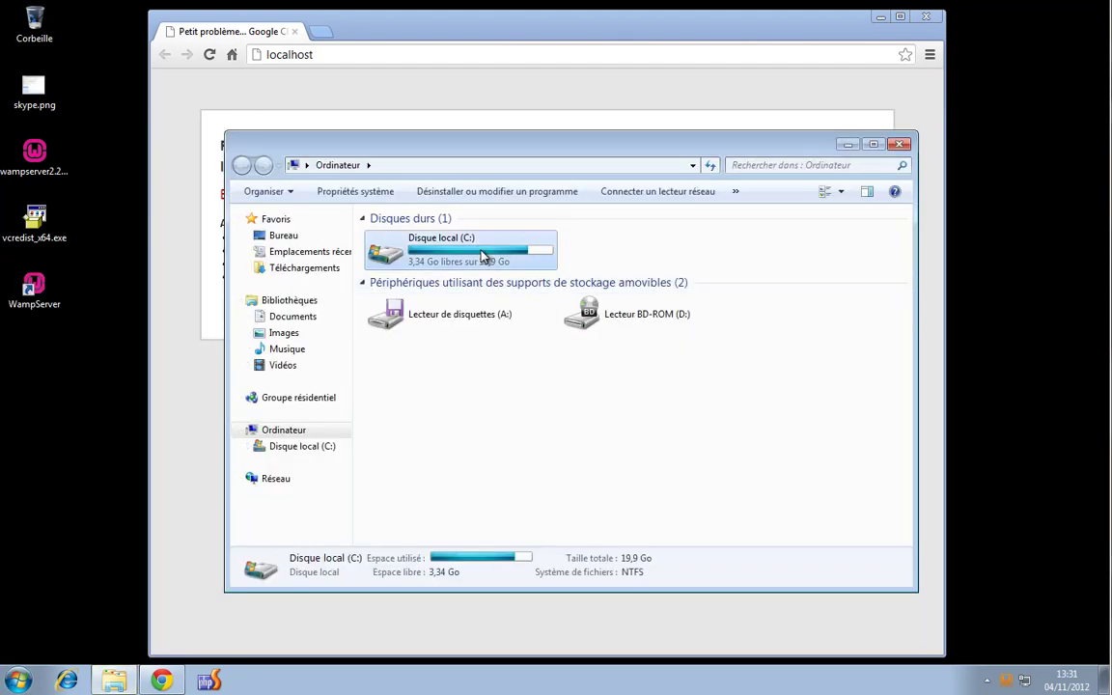
pyautogui.doubleClick(427, 333)
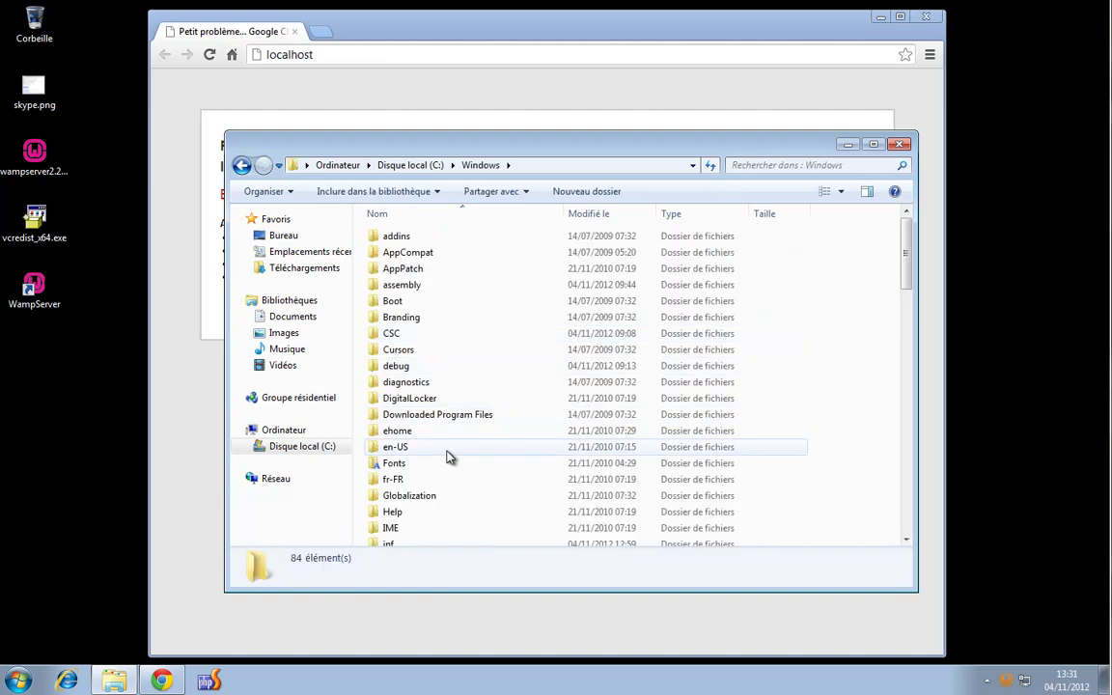
pyautogui.scroll(-13, 447, 451)
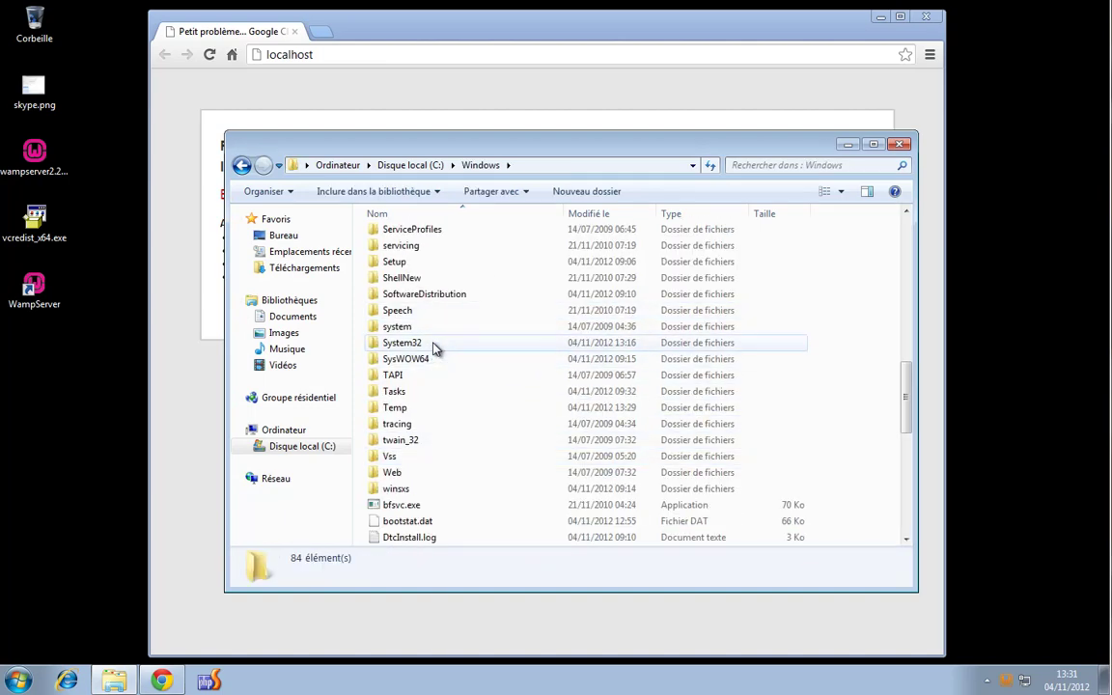
pyautogui.doubleClick(437, 346)
pyautogui.scroll(-2, 456, 386)
pyautogui.scroll(-1, 458, 390)
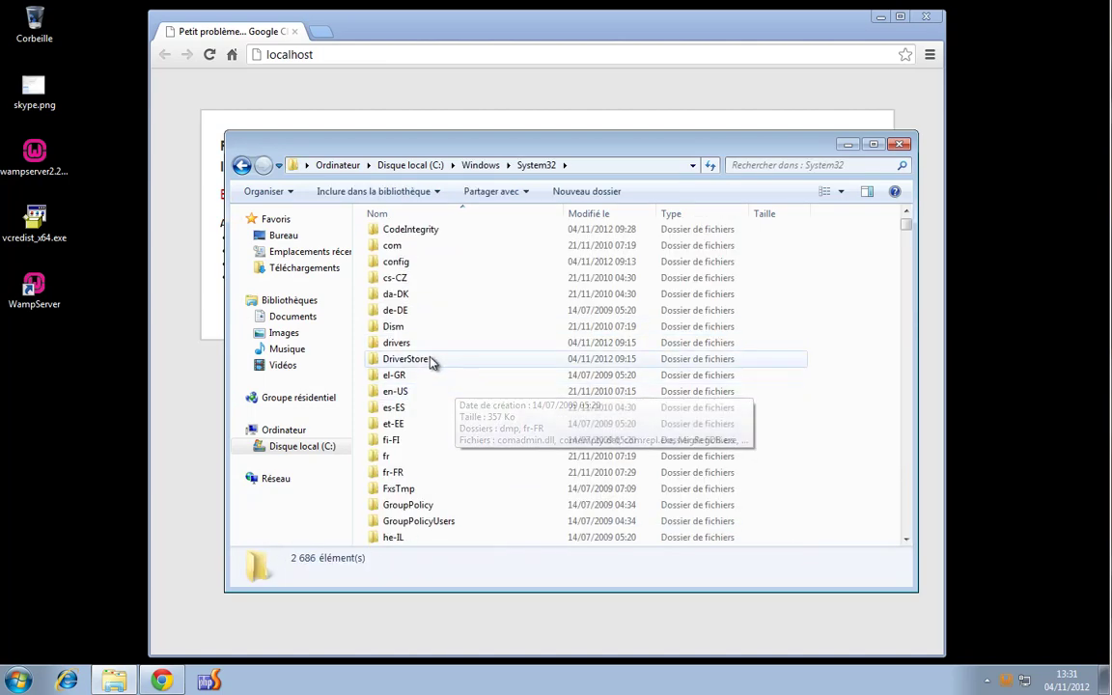
pyautogui.doubleClick(430, 342)
pyautogui.doubleClick(391, 238)
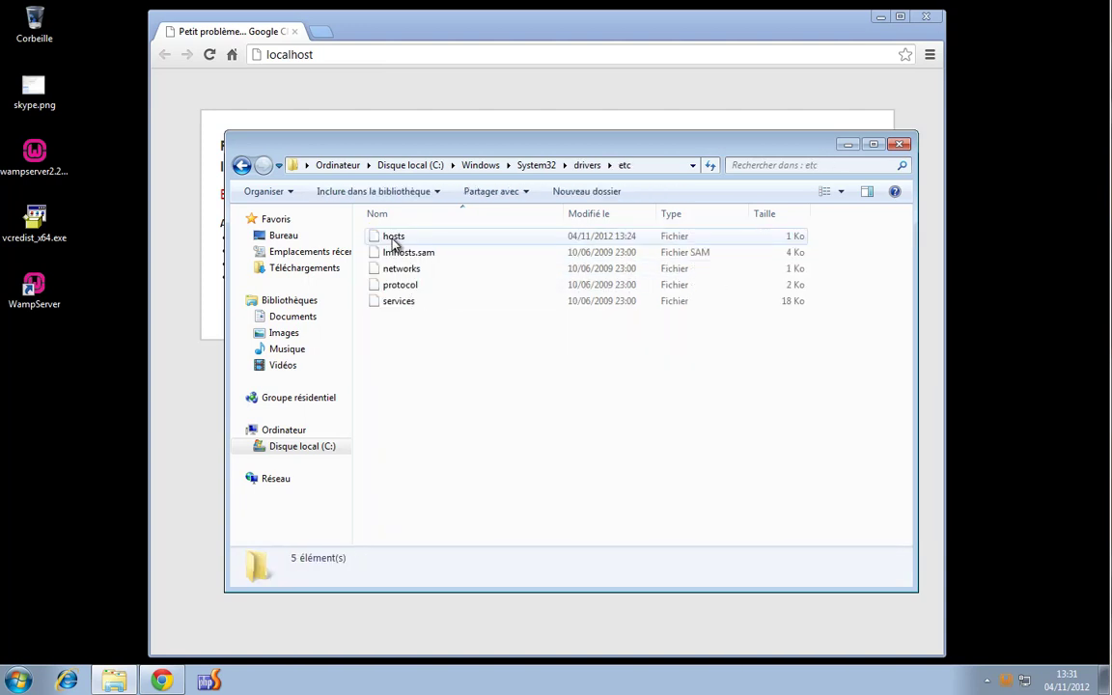
# Open the hosts file with Bloc-notes through Ouvrir avec
pyautogui.click(405, 238)
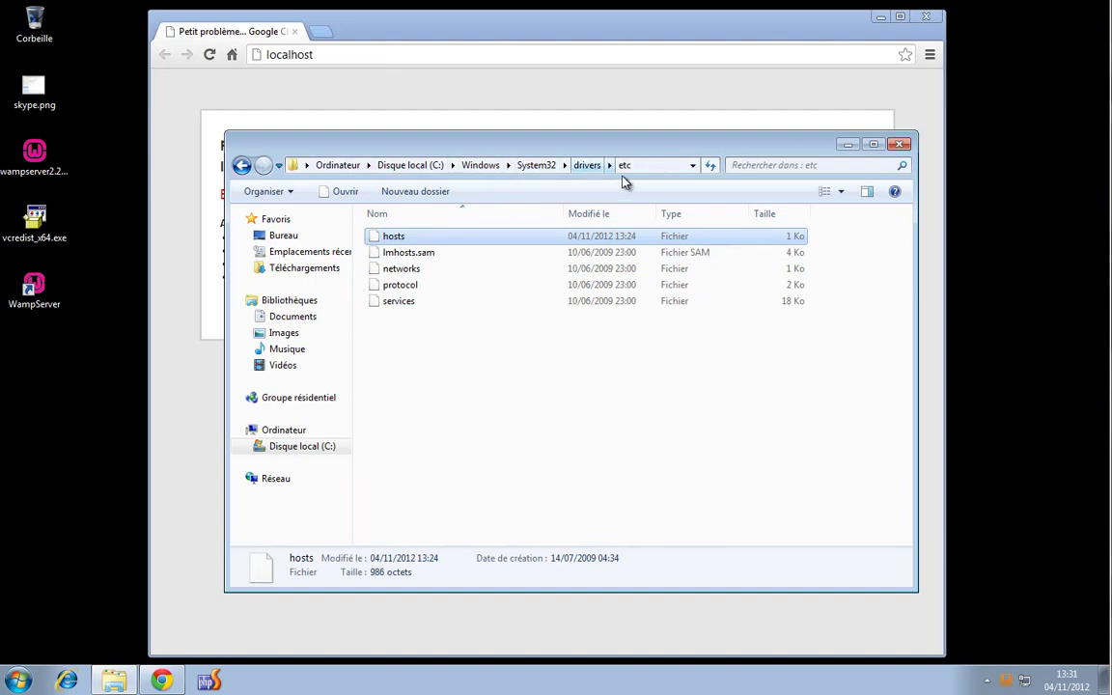
pyautogui.rightClick(399, 240)
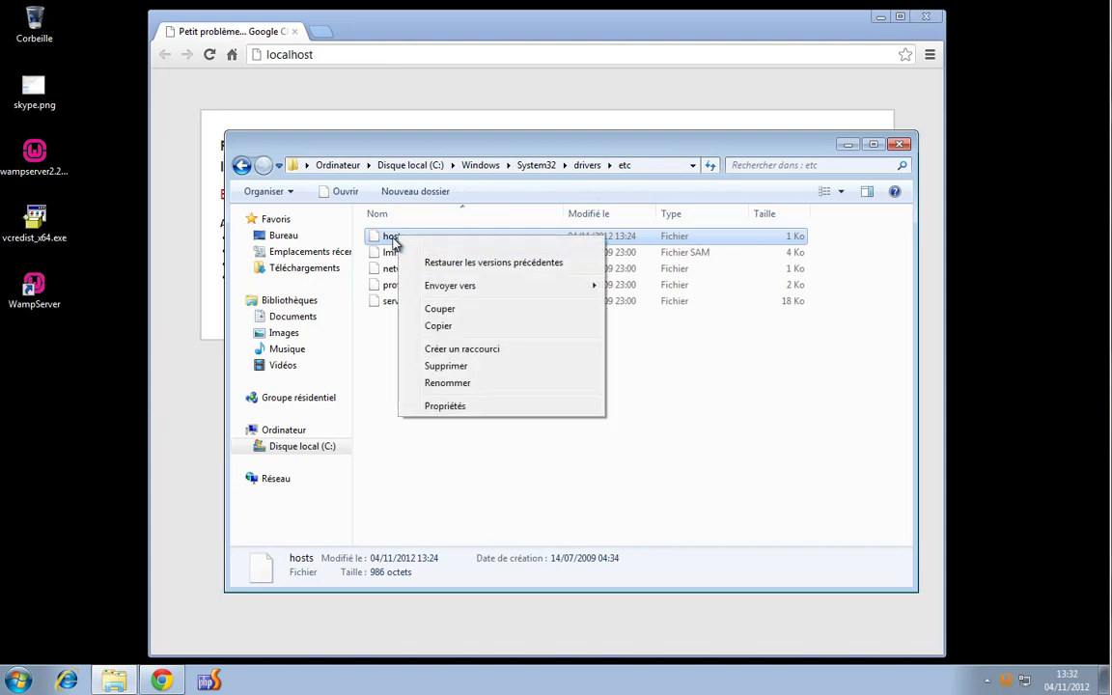
pyautogui.click(390, 252)
pyautogui.click(379, 236)
pyautogui.rightClick(393, 238)
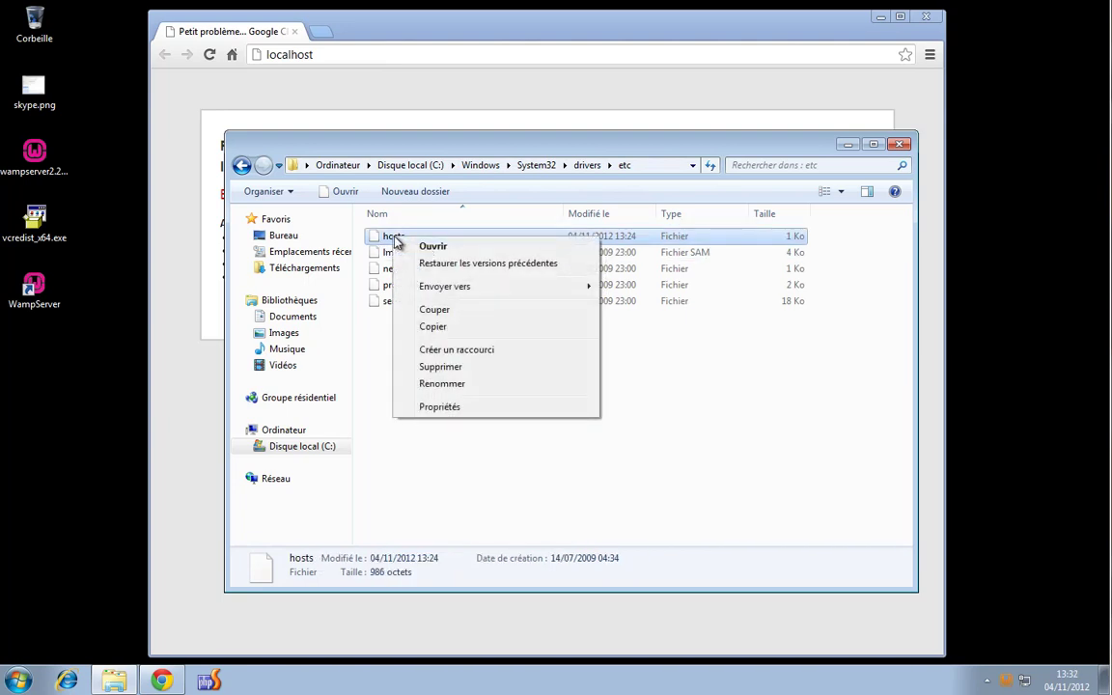
pyautogui.click(448, 249)
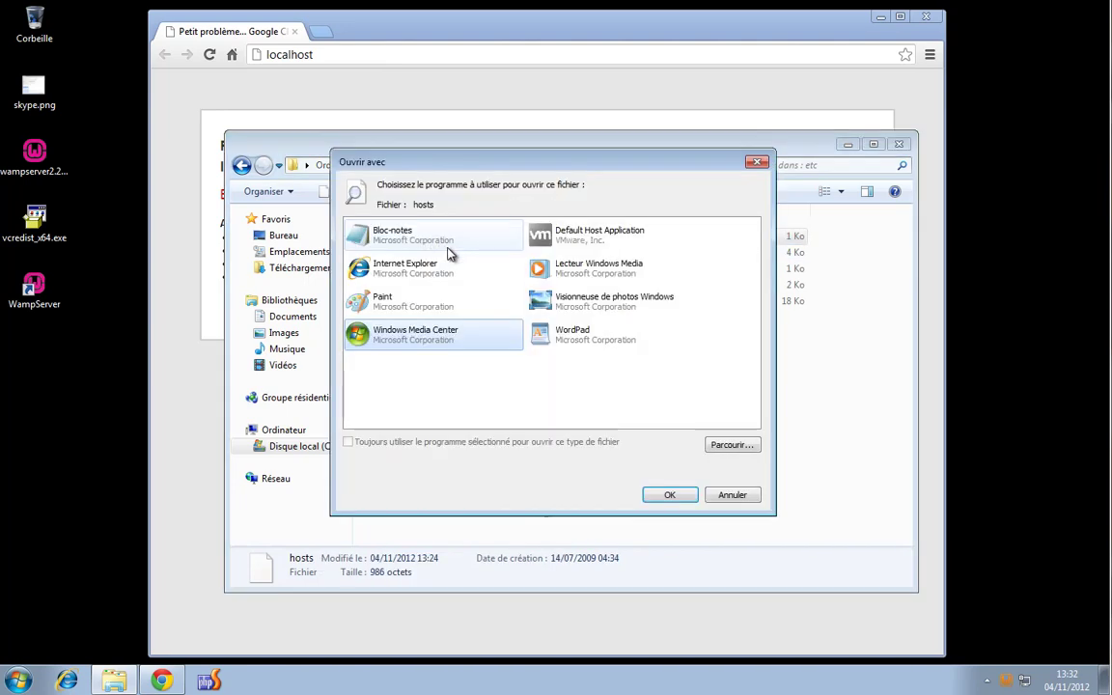
pyautogui.click(667, 495)
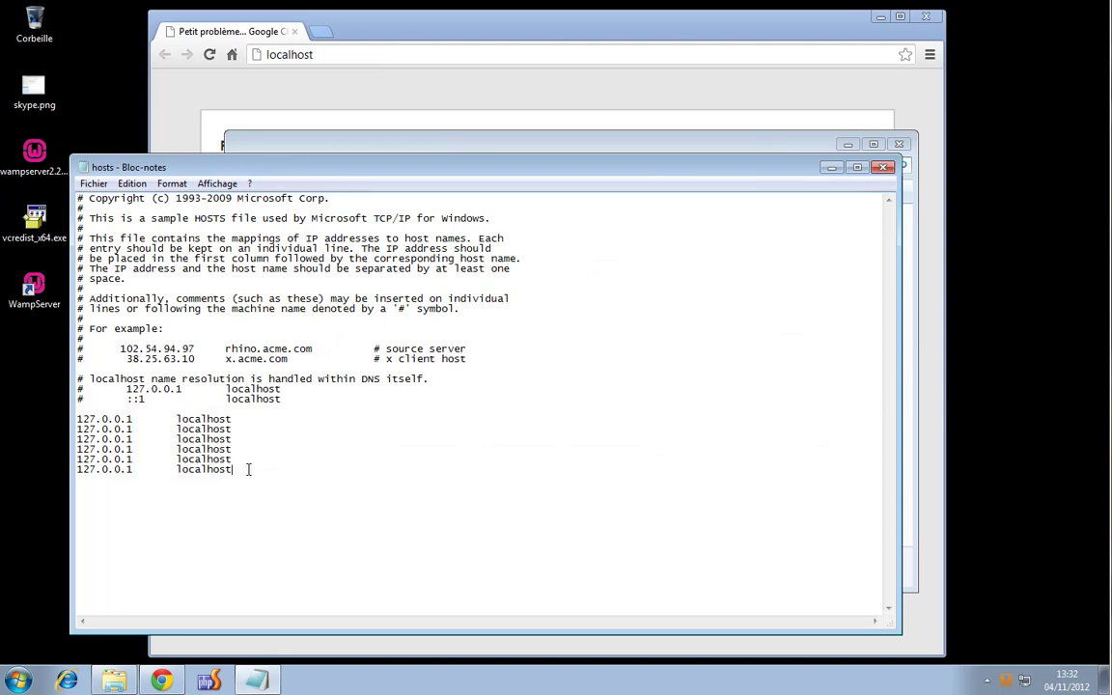
# Delete the five duplicate 127.0.0.1 localhost lines from the hosts file
pyautogui.moveTo(249, 467); pyautogui.dragTo(72, 439)
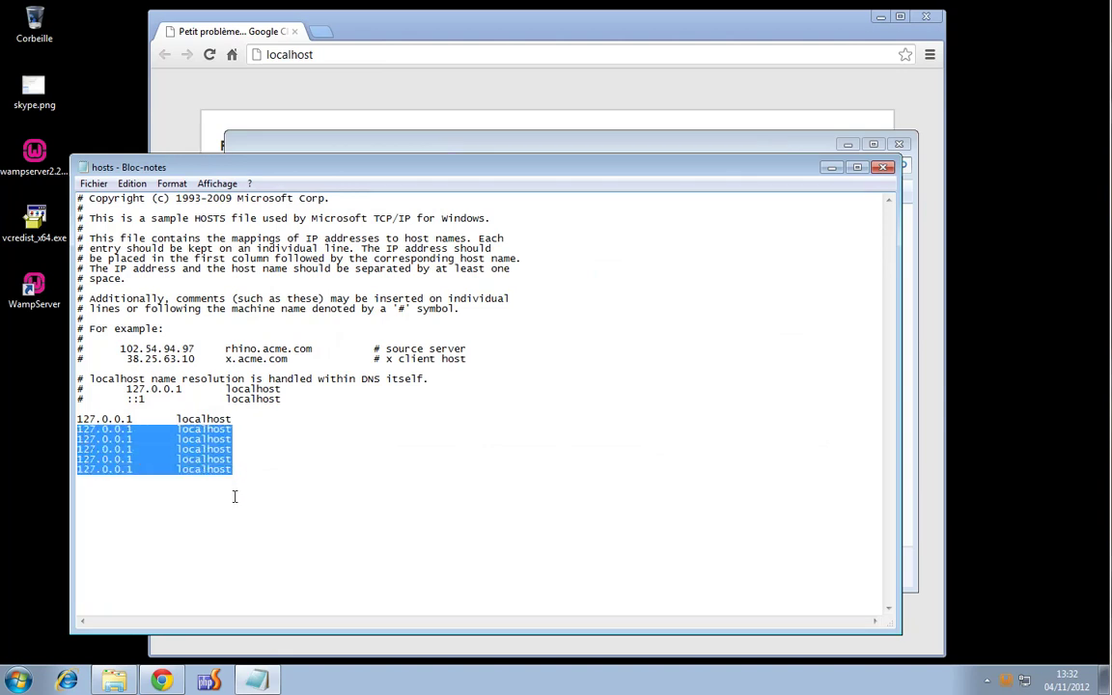
pyautogui.click(263, 473)
pyautogui.moveTo(264, 472); pyautogui.dragTo(75, 432)
pyautogui.press('BackSpace')
pyautogui.press('BackSpace')
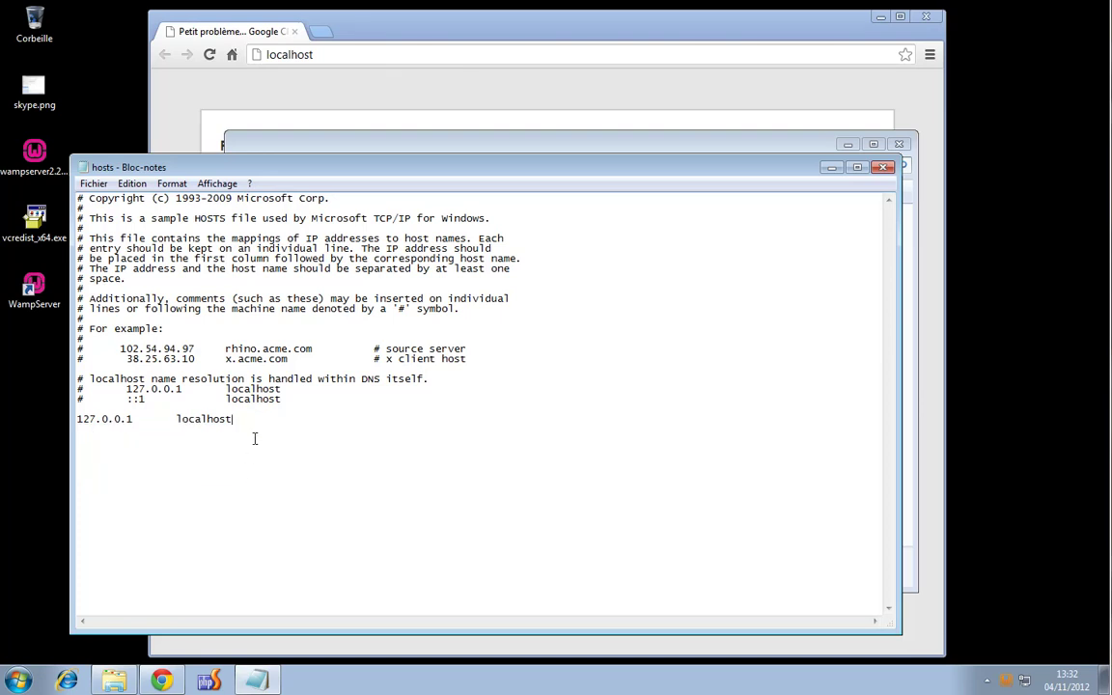
# Copy the remaining 127.0.0.1 localhost entry and paste a duplicate line below it
pyautogui.click(294, 54)
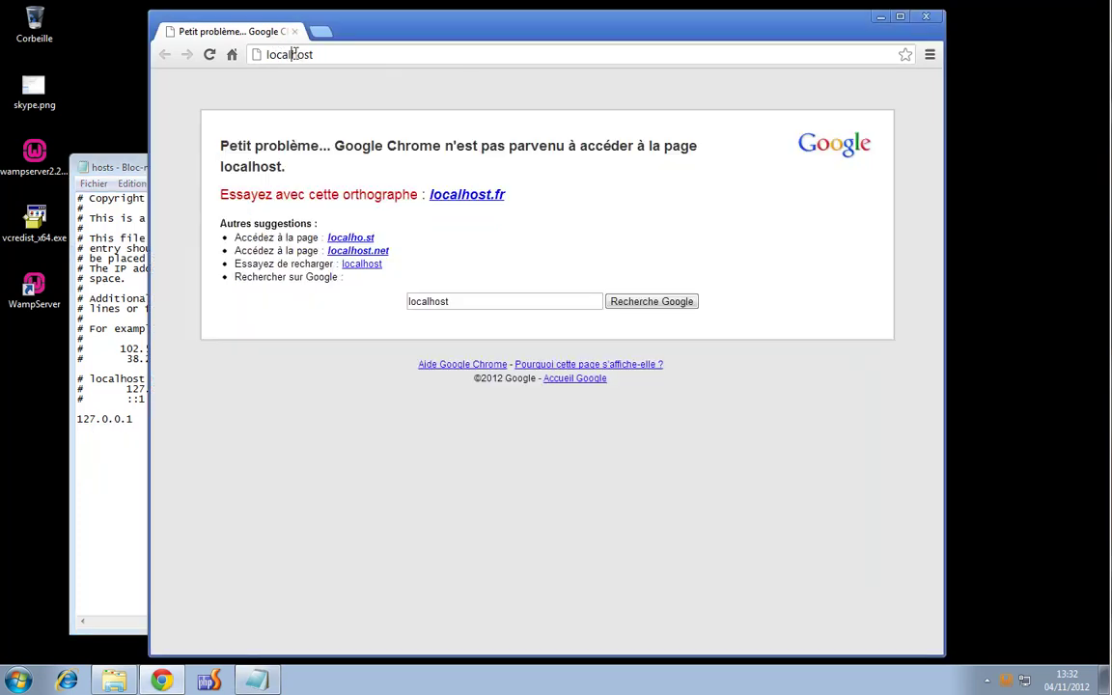
pyautogui.click(294, 54)
pyautogui.click(138, 170)
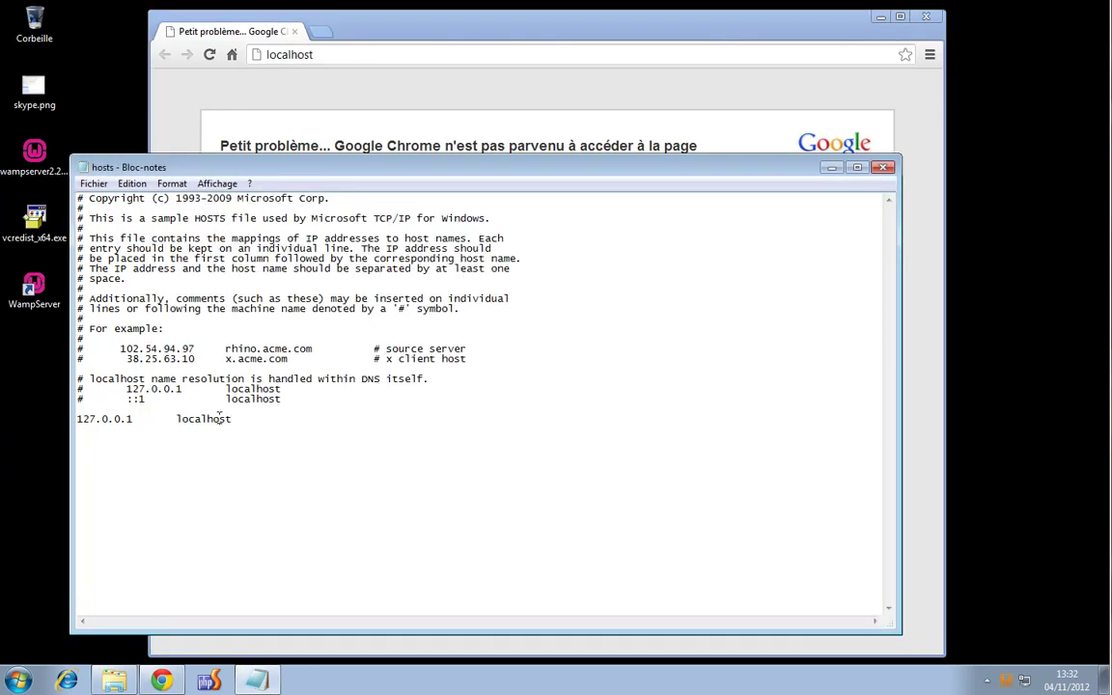
pyautogui.doubleClick(219, 420)
pyautogui.doubleClick(89, 418)
pyautogui.click(239, 418)
pyautogui.moveTo(235, 418); pyautogui.dragTo(69, 415)
pyautogui.hotkey('ctrl', 'c')
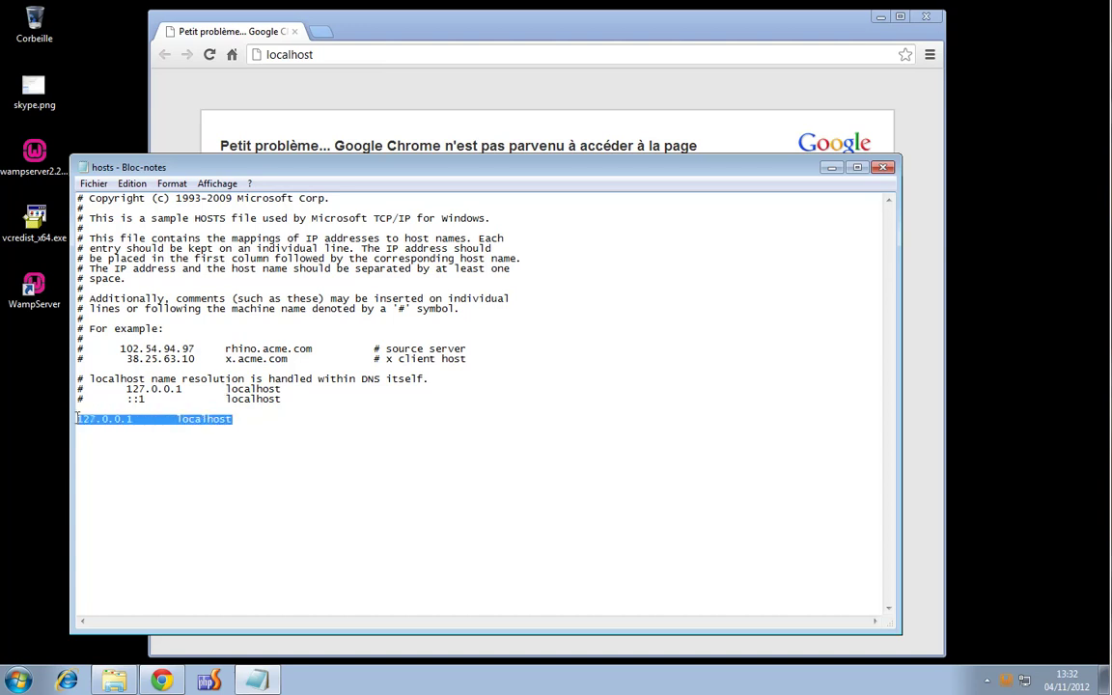
pyautogui.click(276, 422)
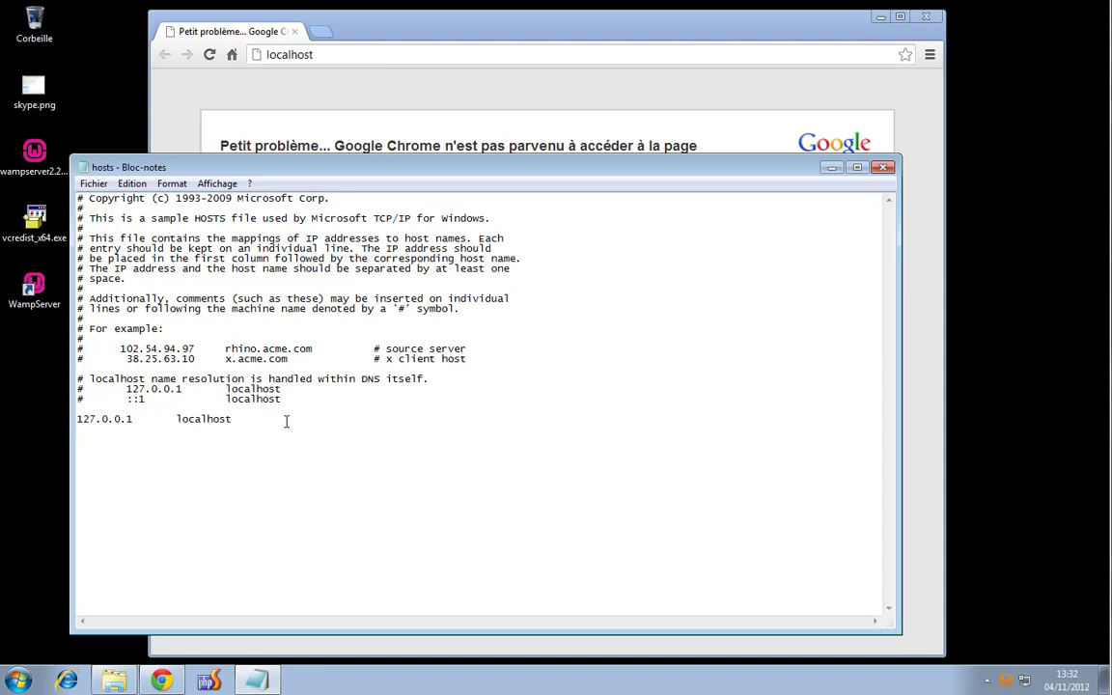
pyautogui.press('Return')
pyautogui.hotkey('ctrl', 'v')
# Change the new line to 127.0.0.1 devlocal and save the hosts file when closing
pyautogui.moveTo(176, 428); pyautogui.dragTo(235, 429)
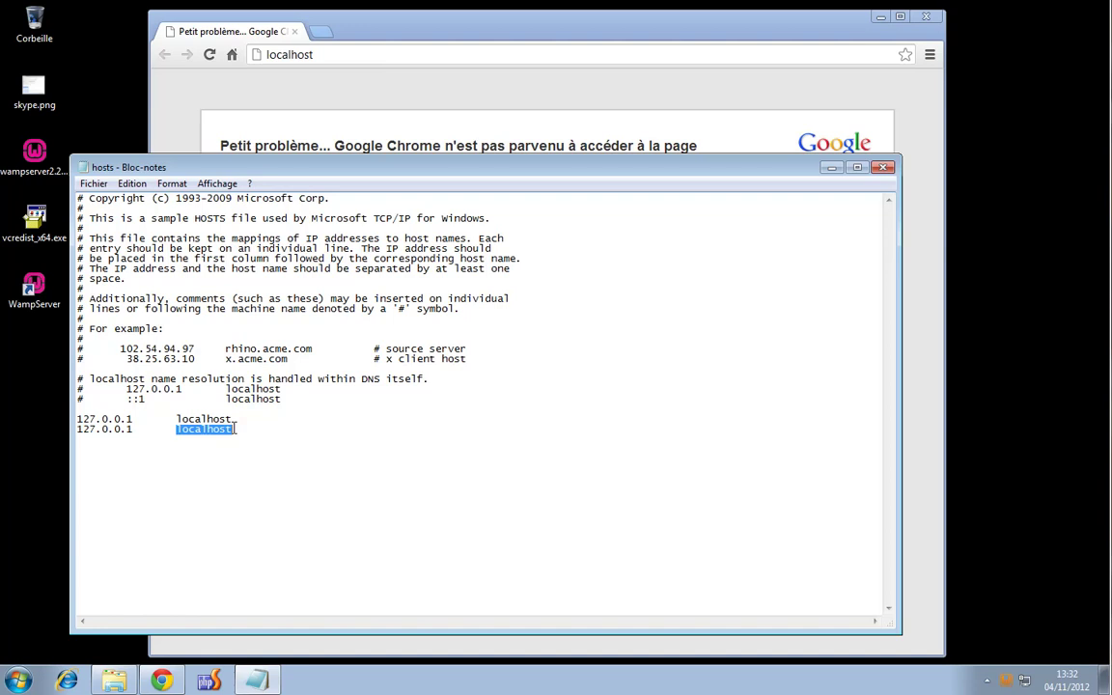
pyautogui.write('dev')
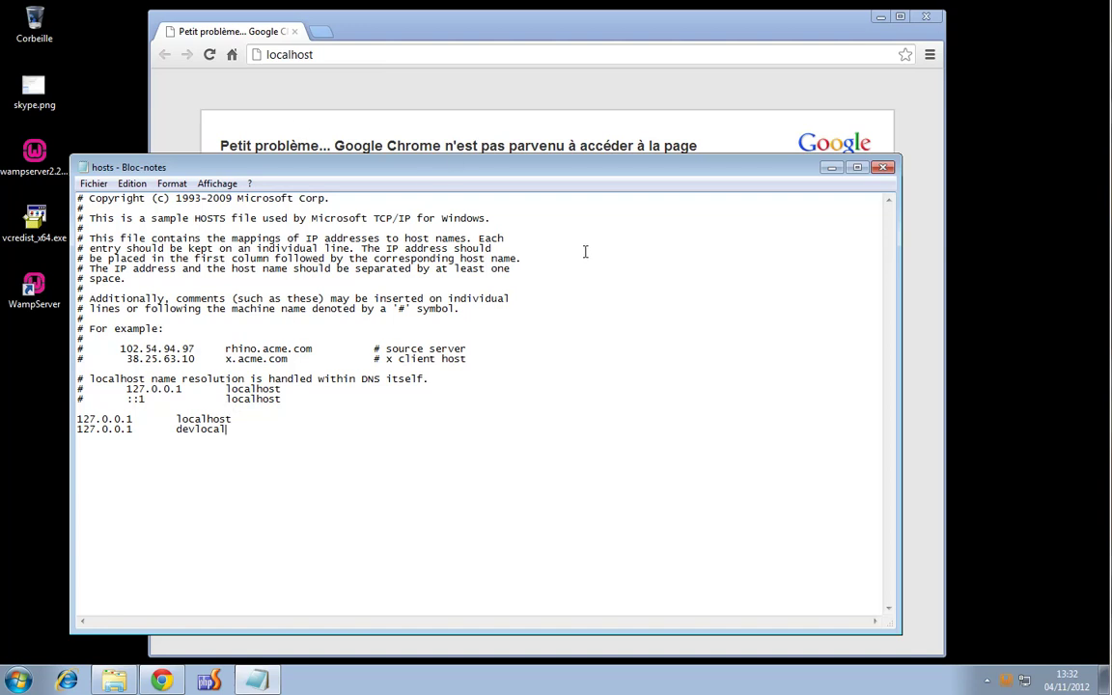
pyautogui.click(886, 172)
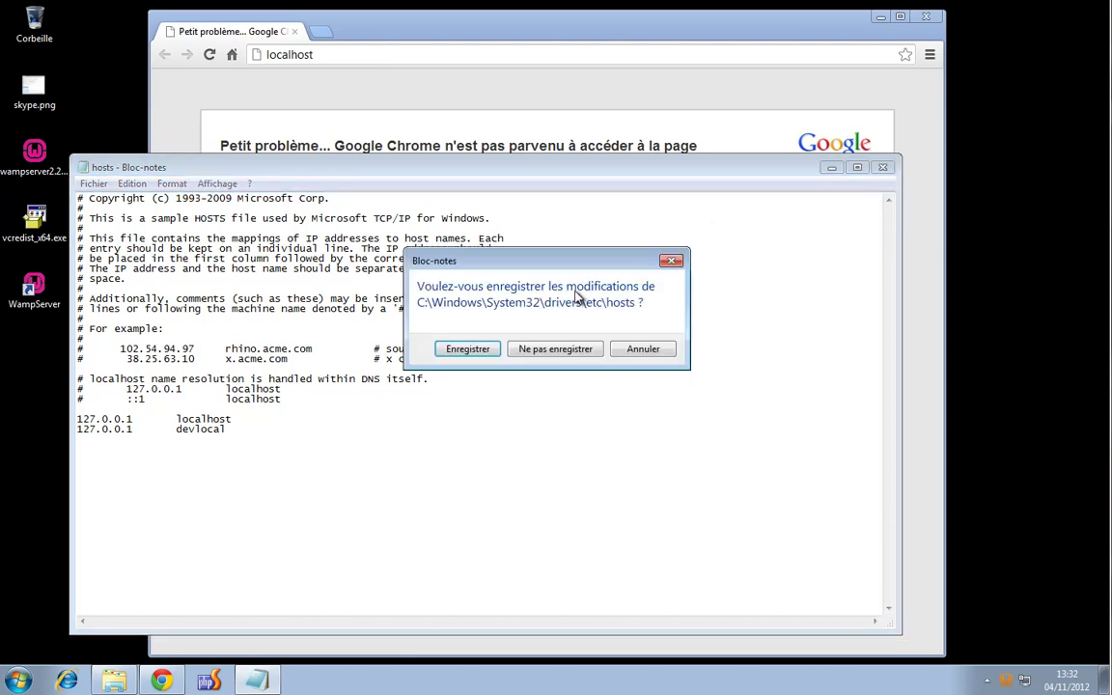
pyautogui.click(468, 353)
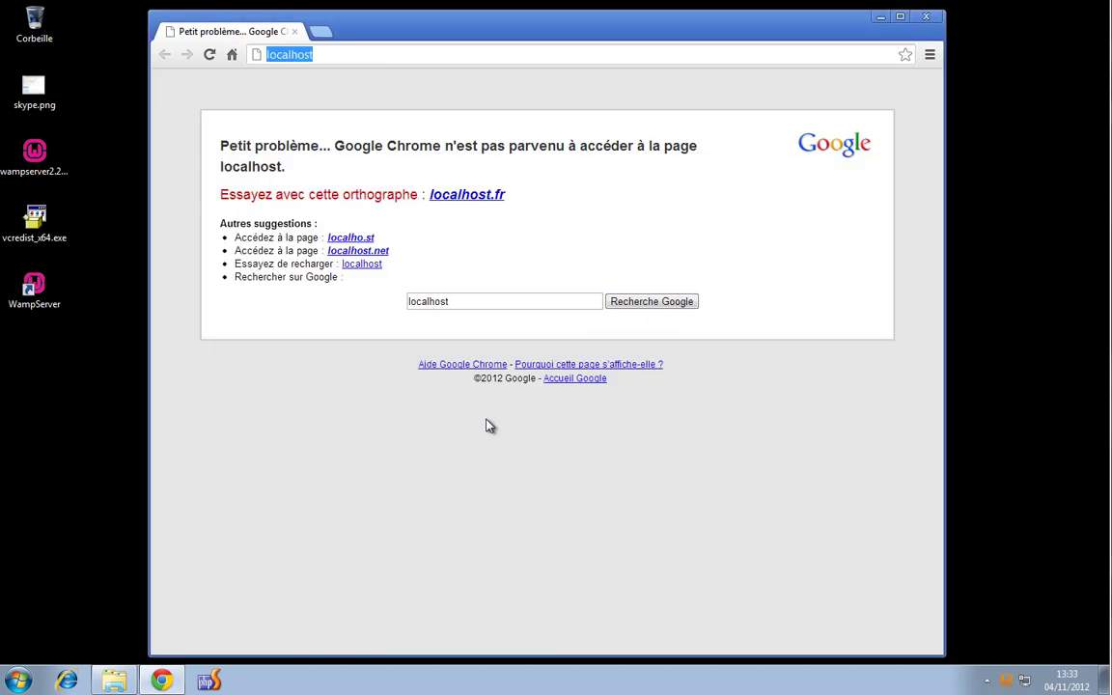
# Reload localhost in Chrome, then try the devlocal and 127.0.0.1 addresses
pyautogui.click(313, 54)
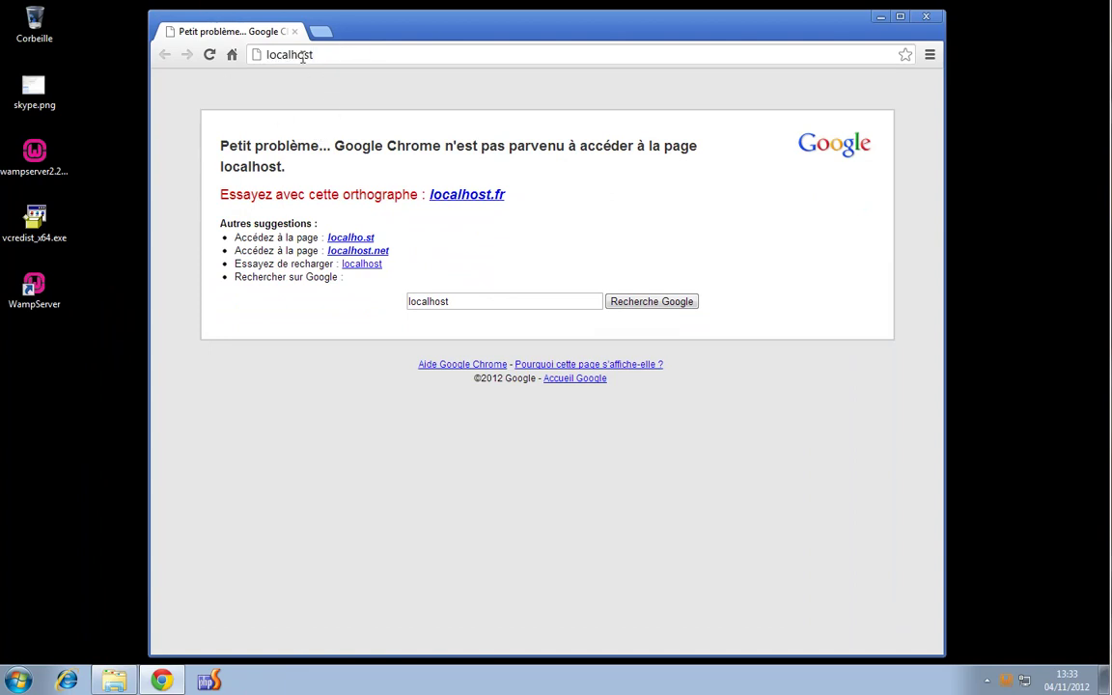
pyautogui.press('Return')
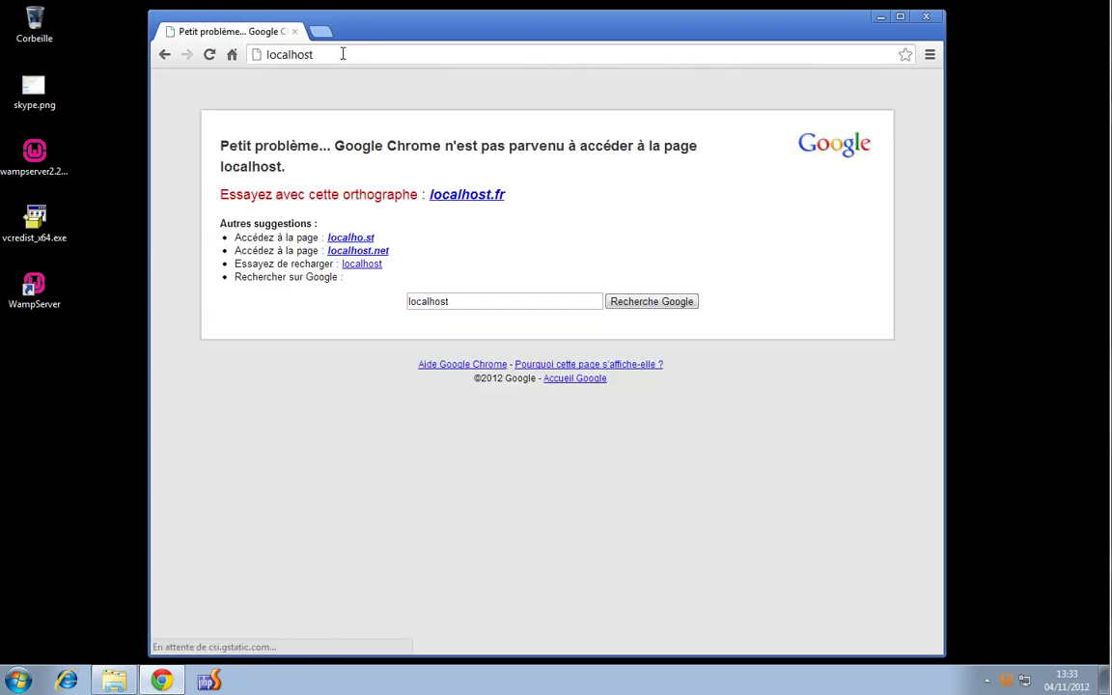
pyautogui.click(340, 53)
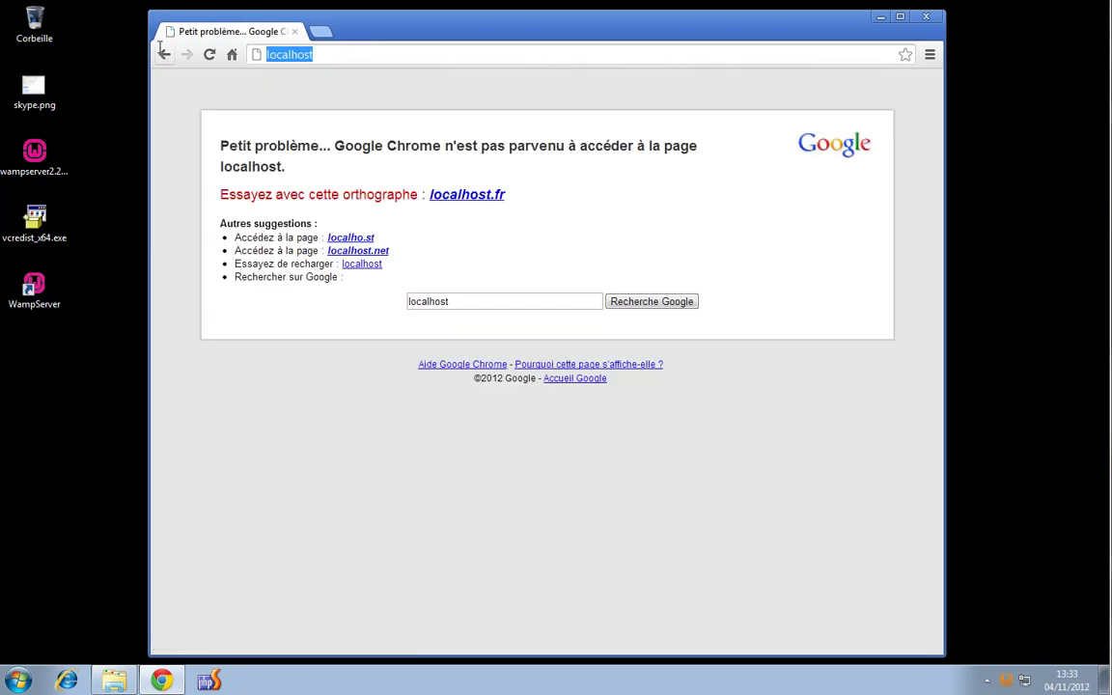
pyautogui.write('devlocal')
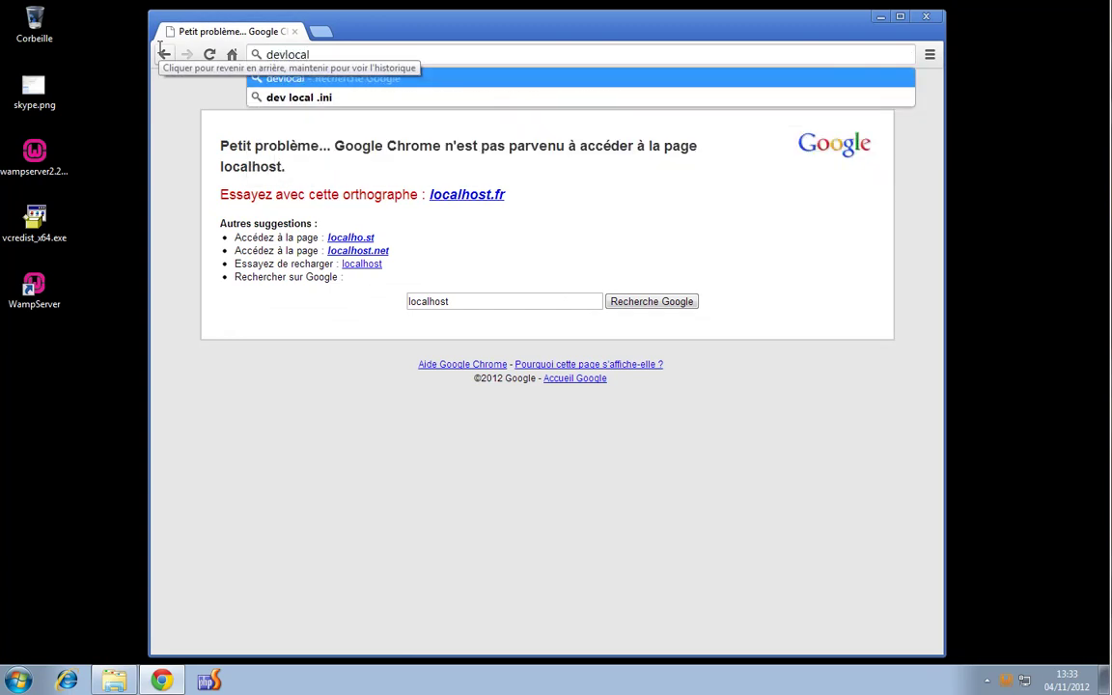
pyautogui.press('Return')
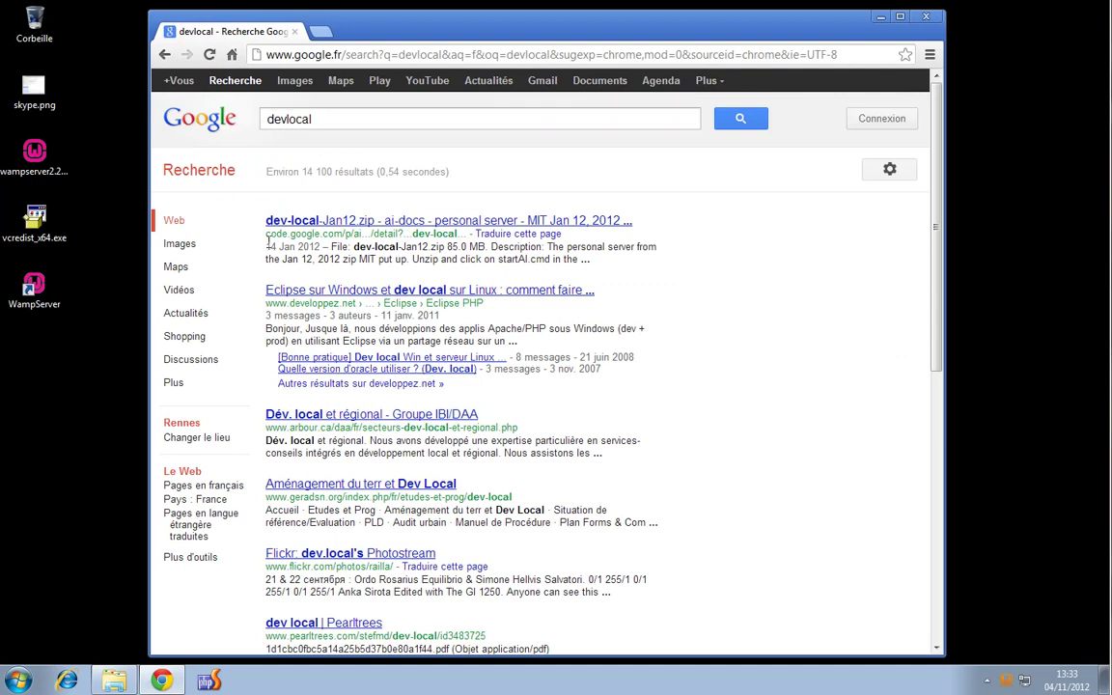
pyautogui.click(336, 56)
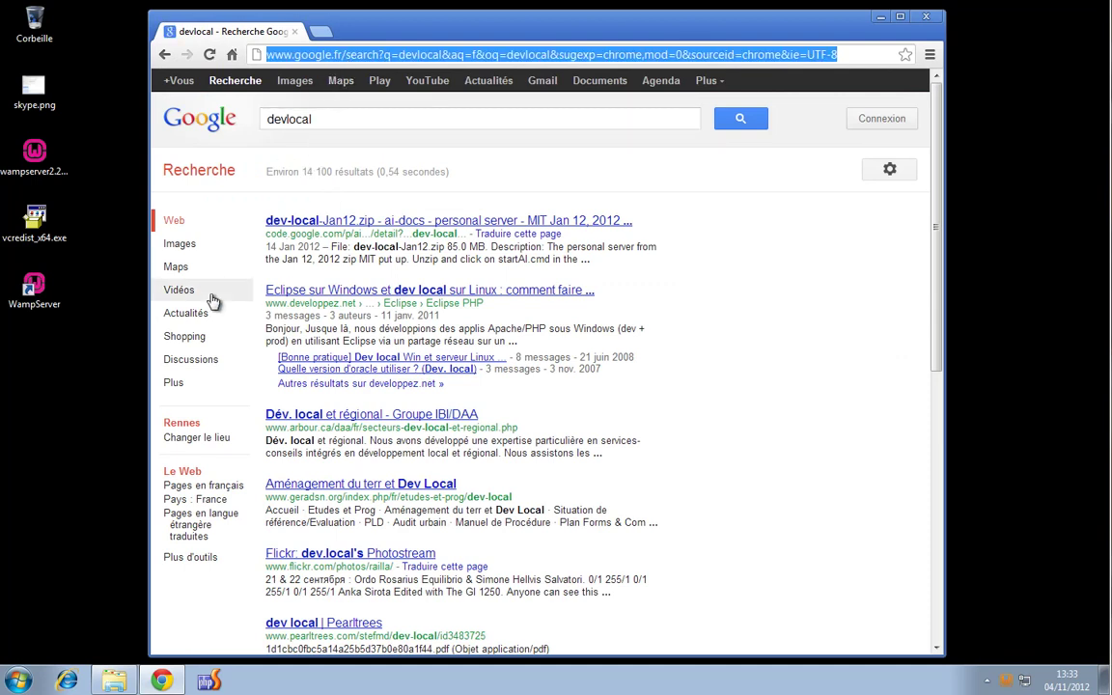
pyautogui.write('127.0.0.')
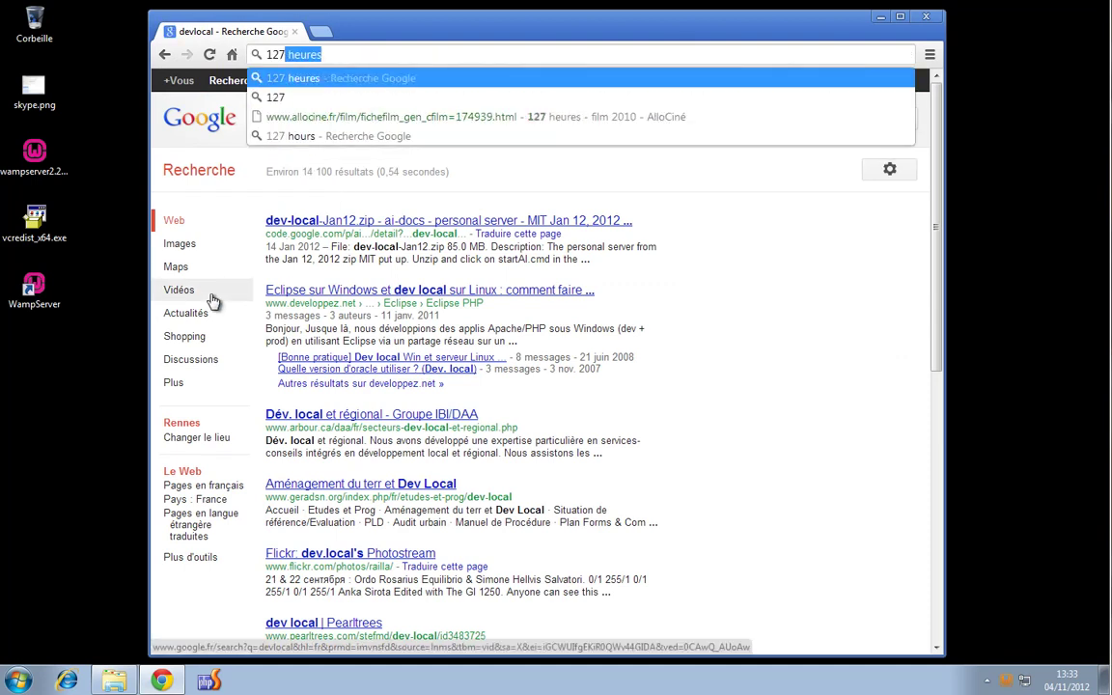
pyautogui.write('1')
pyautogui.press('Return')
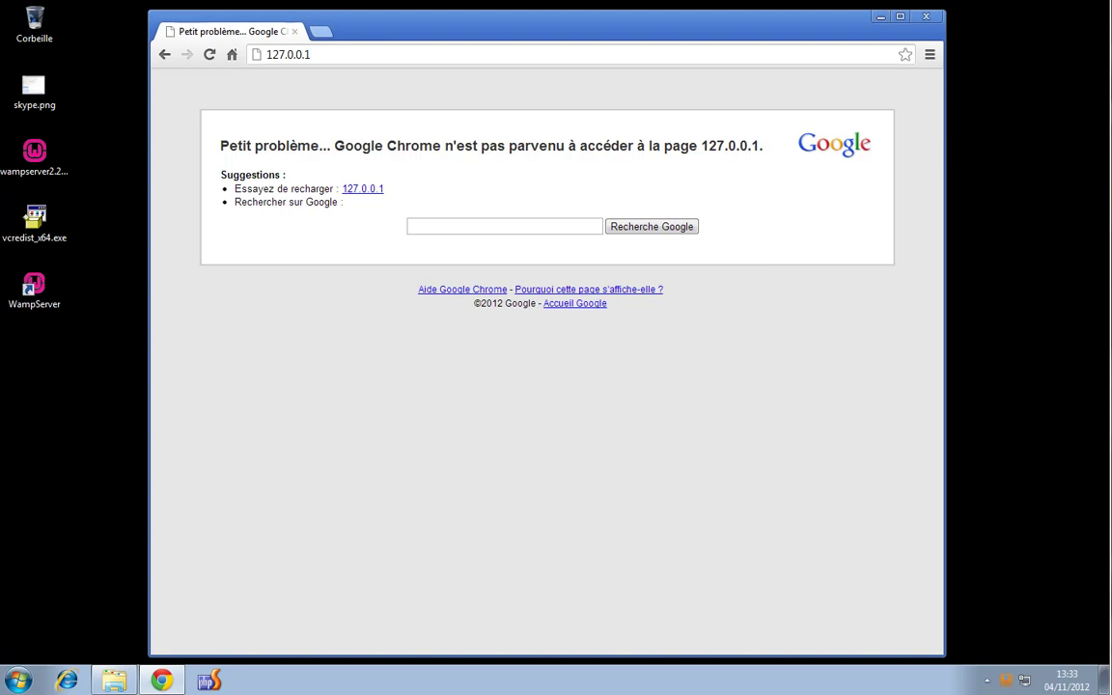
# Install Apache as a Windows service, pass the port 80 check, and dismiss the MSVCR100.dll error
pyautogui.click(1006, 684)
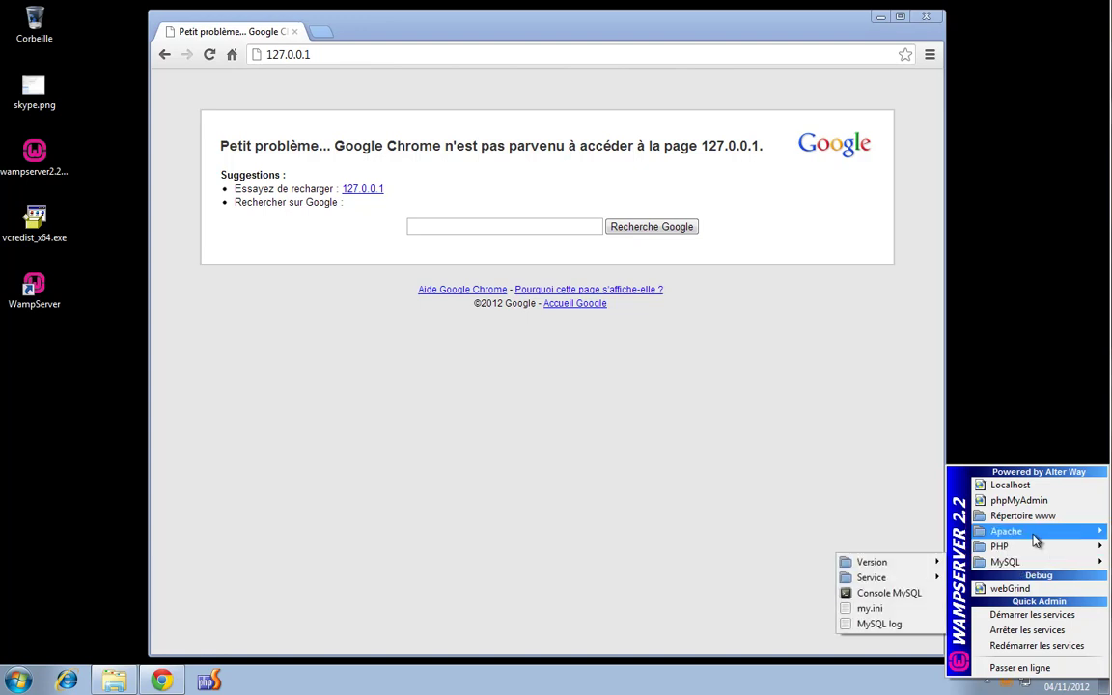
pyautogui.moveTo(1031, 534)
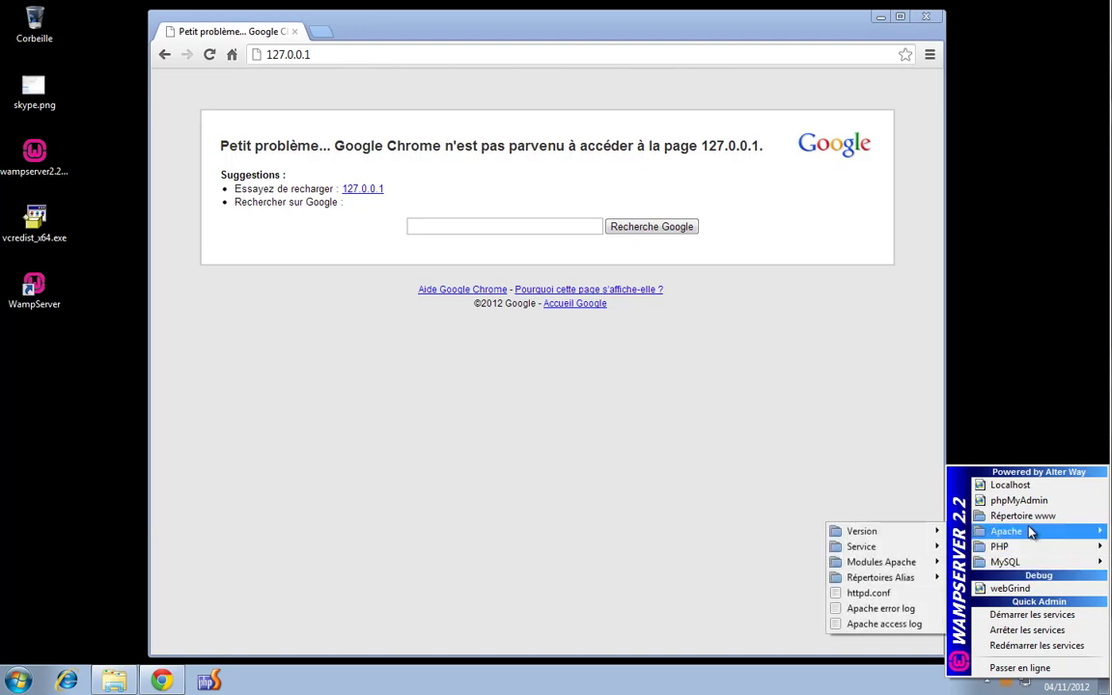
pyautogui.moveTo(924, 533)
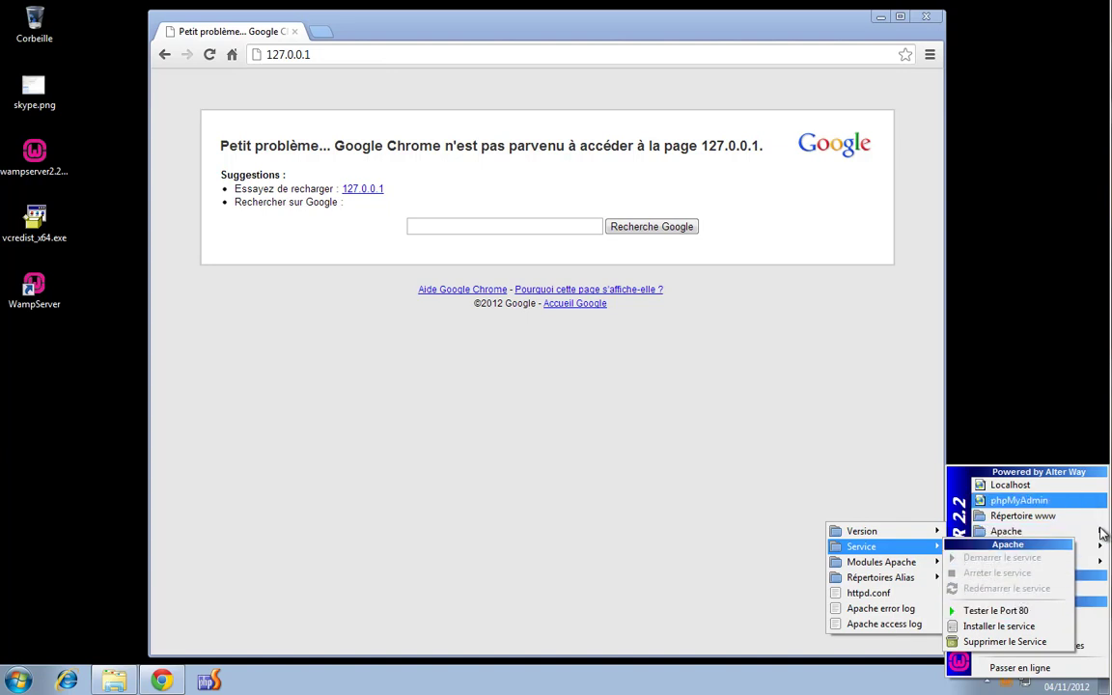
pyautogui.moveTo(1094, 569)
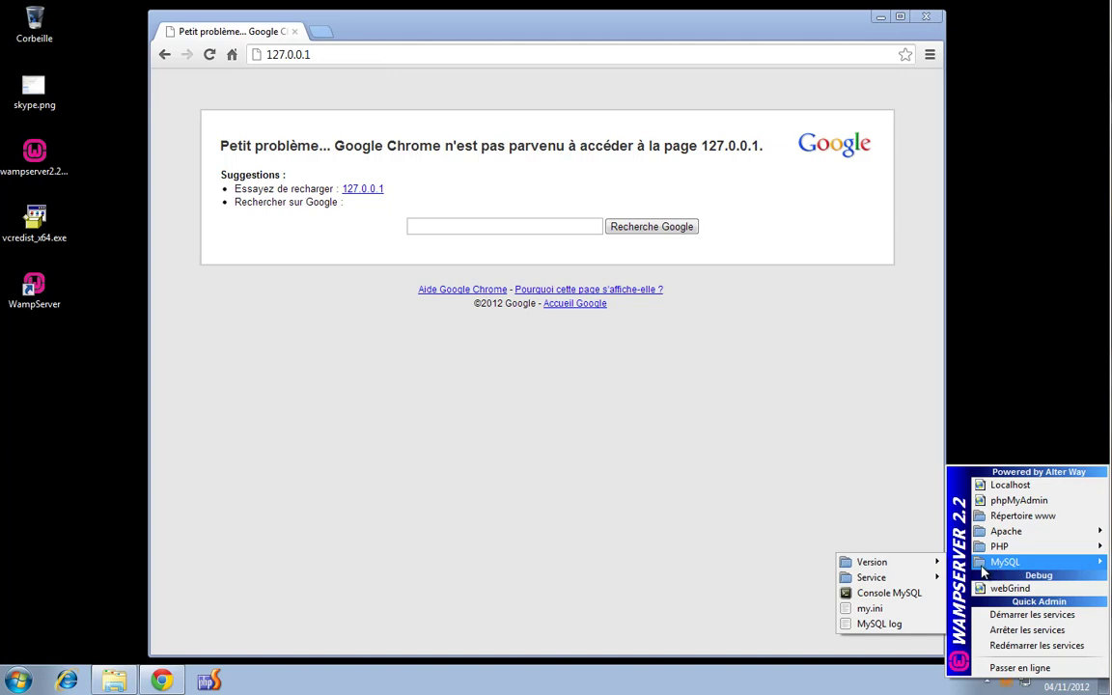
pyautogui.moveTo(917, 579)
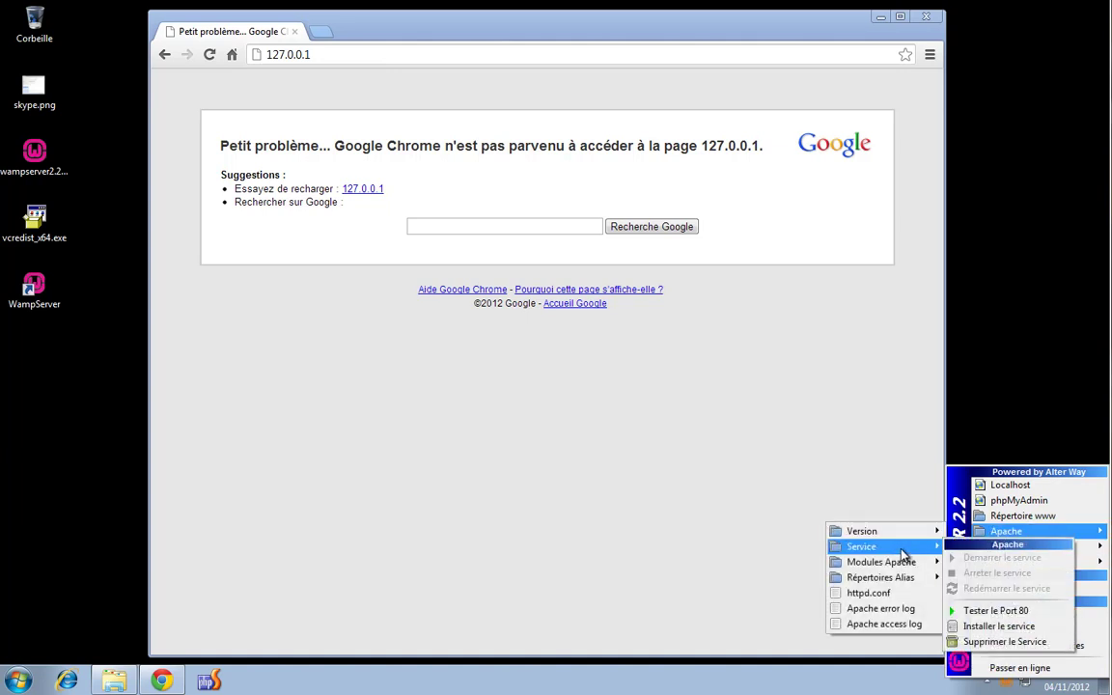
pyautogui.click(1025, 629)
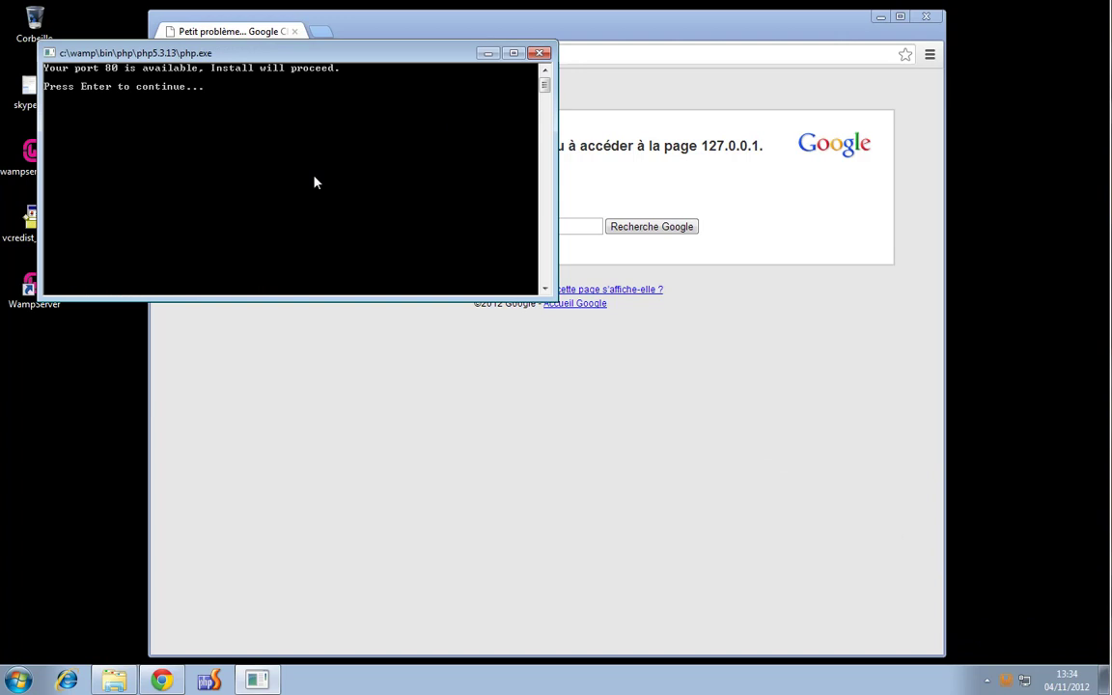
pyautogui.press('Return')
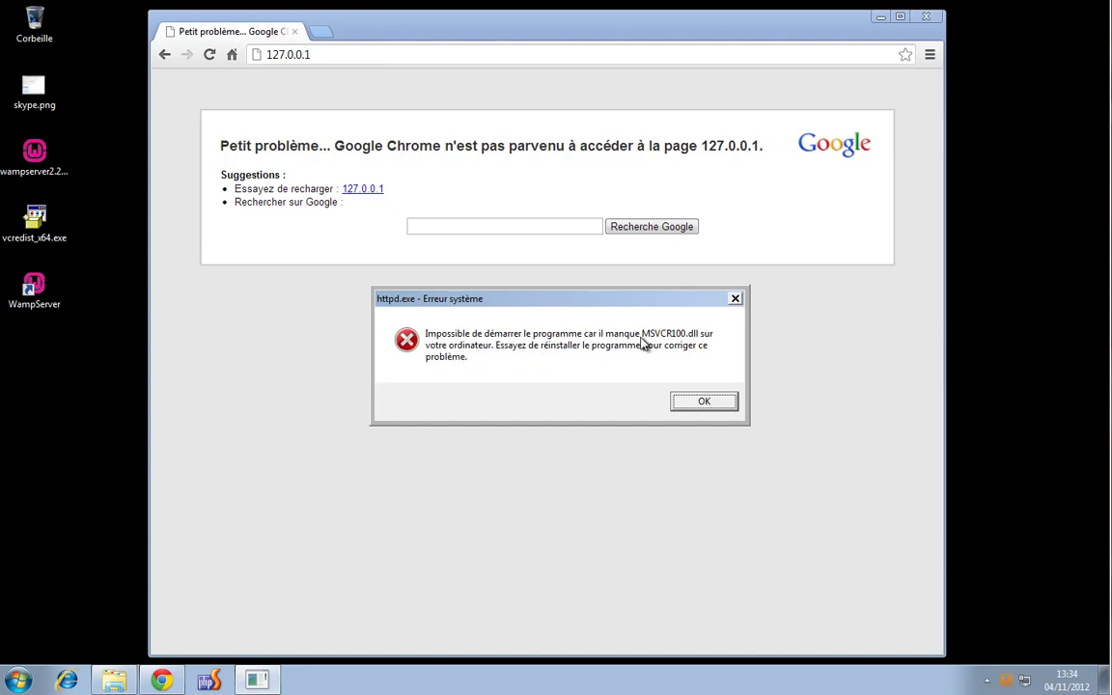
pyautogui.click(707, 403)
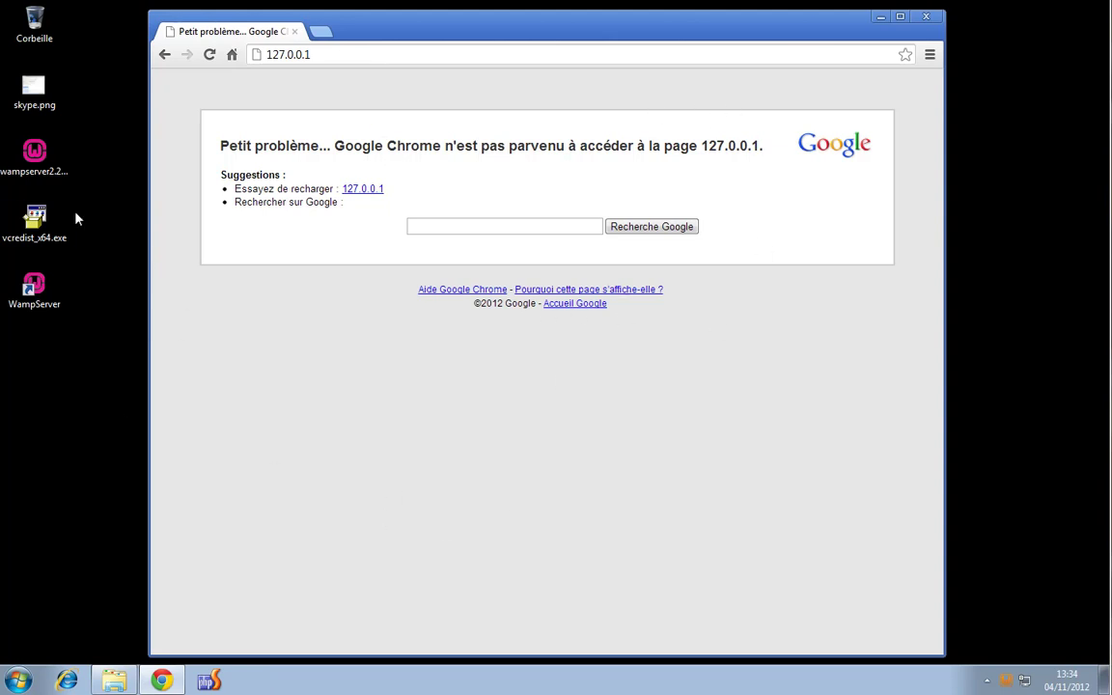
# Install vcredist_x64.exe (Visual C++ 2010 x64), accepting the licence, then close the finished installer
pyautogui.doubleClick(35, 217)
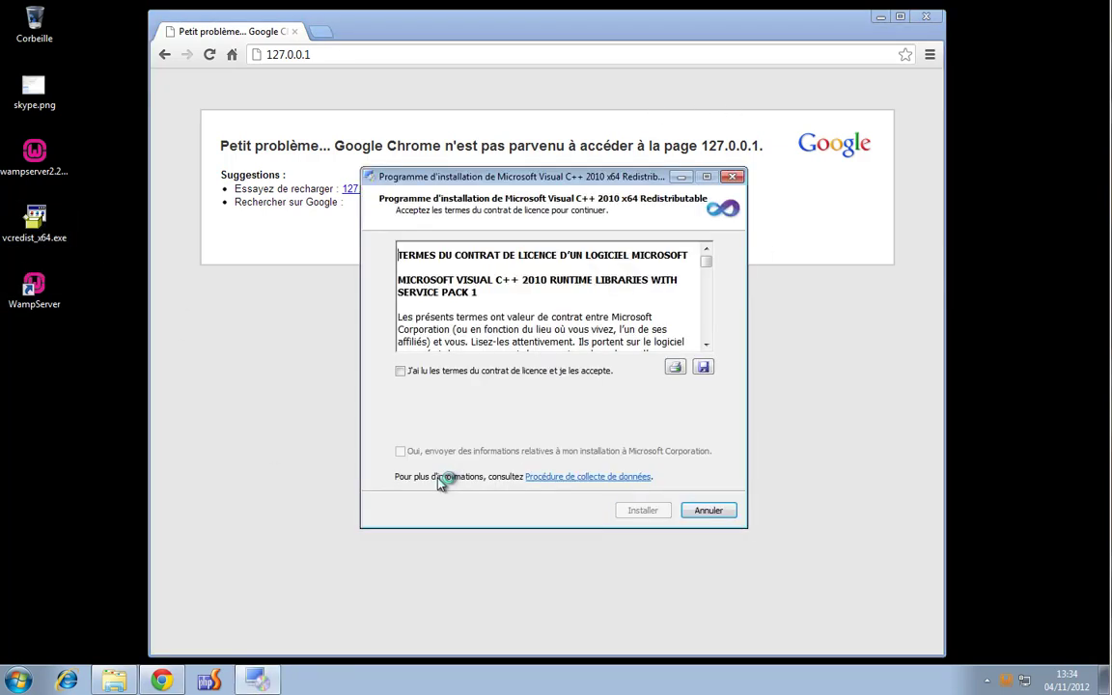
pyautogui.click(483, 380)
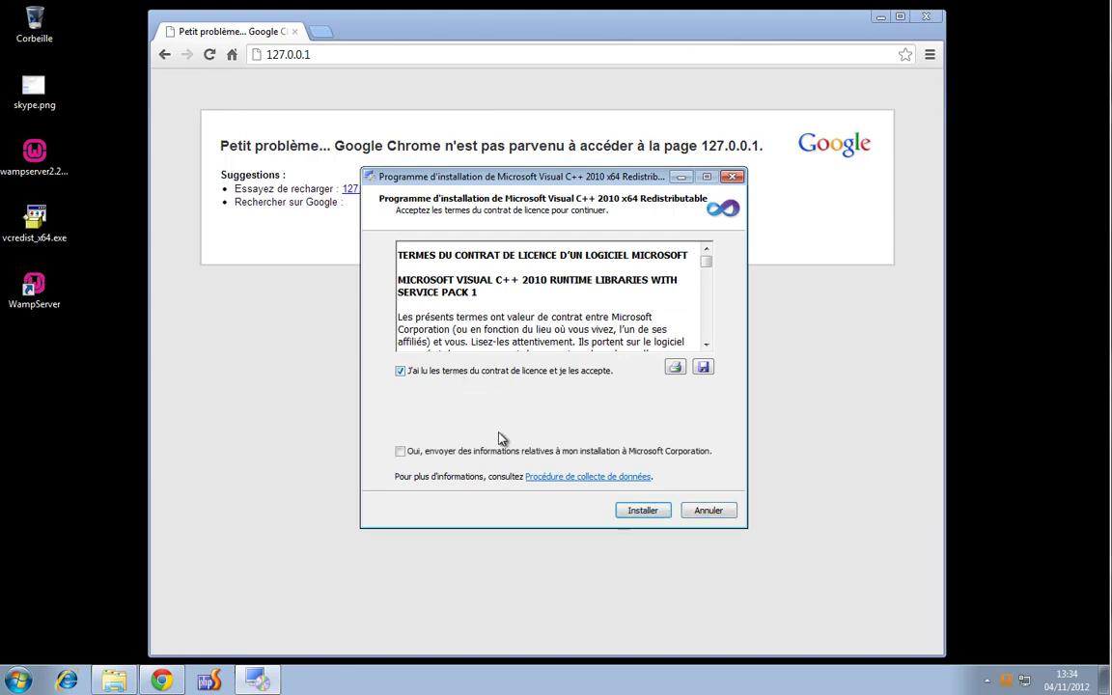
pyautogui.click(653, 514)
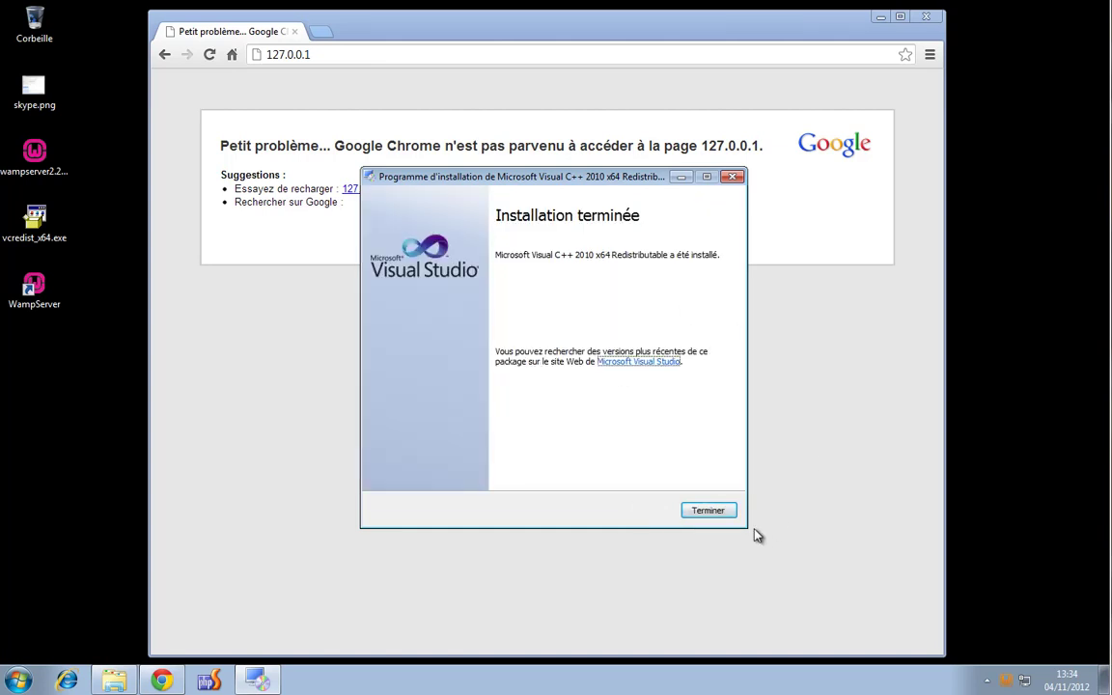
pyautogui.click(704, 513)
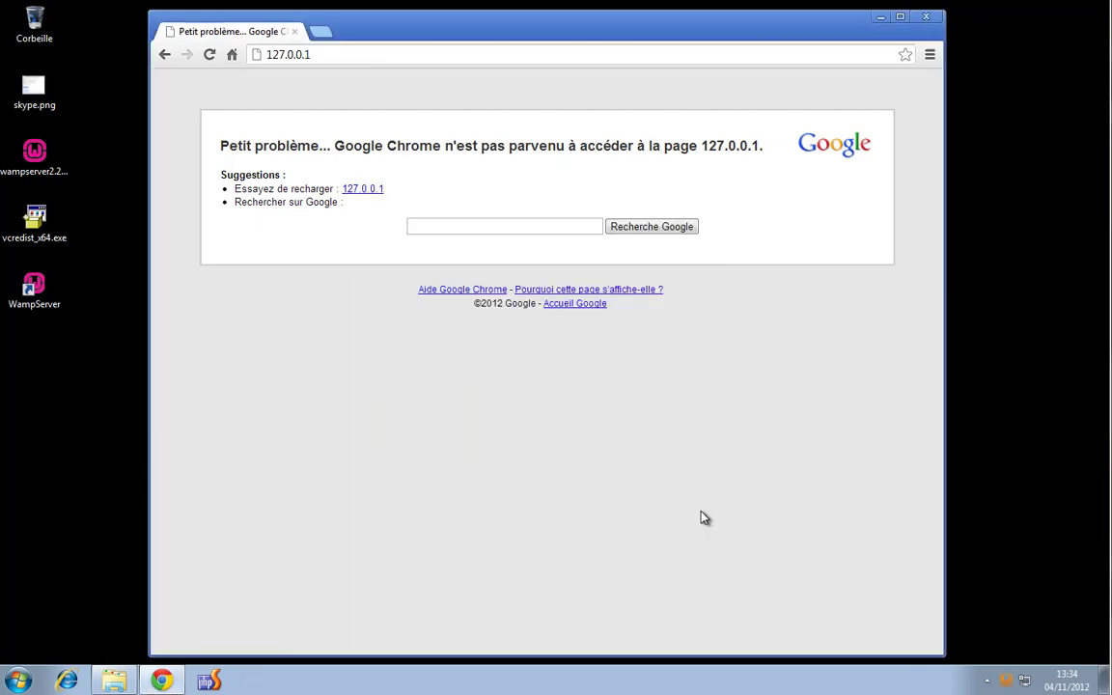
# Run WampServer's Apache 'Tester le Port 80' check and dismiss the console
pyautogui.click(1008, 681)
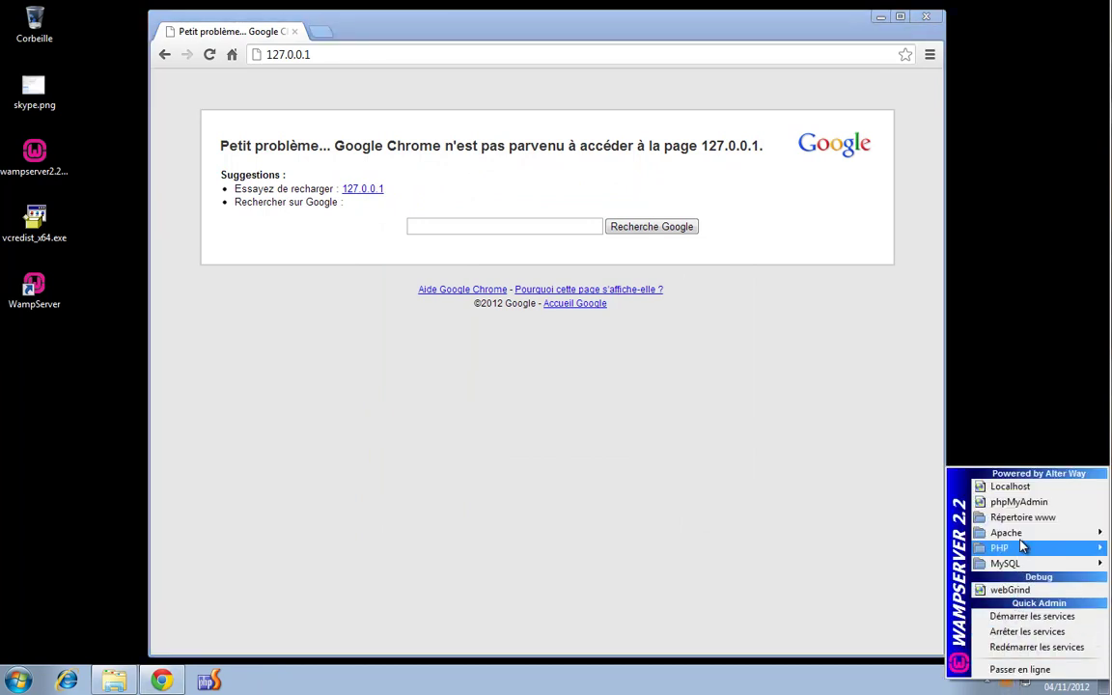
pyautogui.moveTo(1009, 533)
pyautogui.moveTo(898, 547)
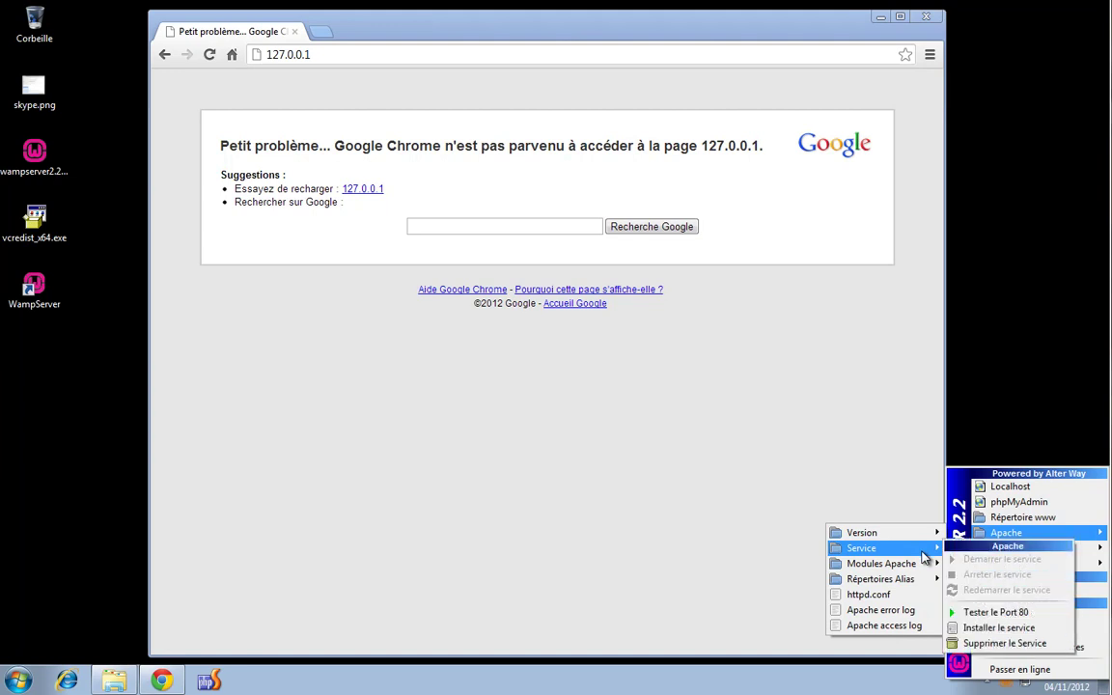
pyautogui.click(1014, 616)
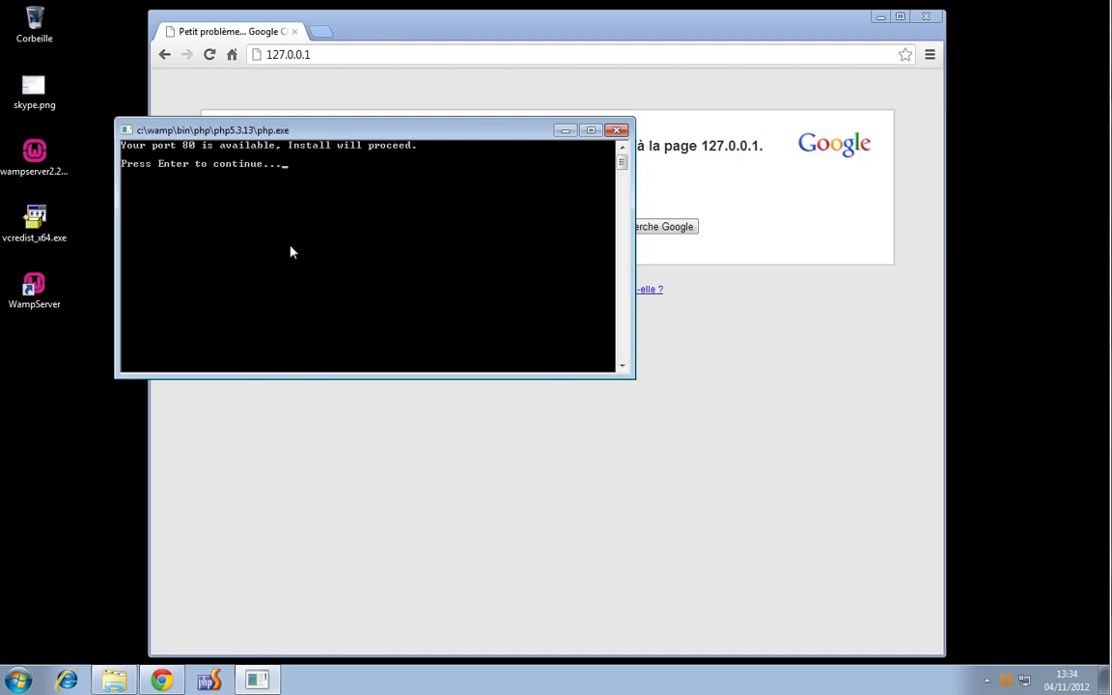
pyautogui.press('Return')
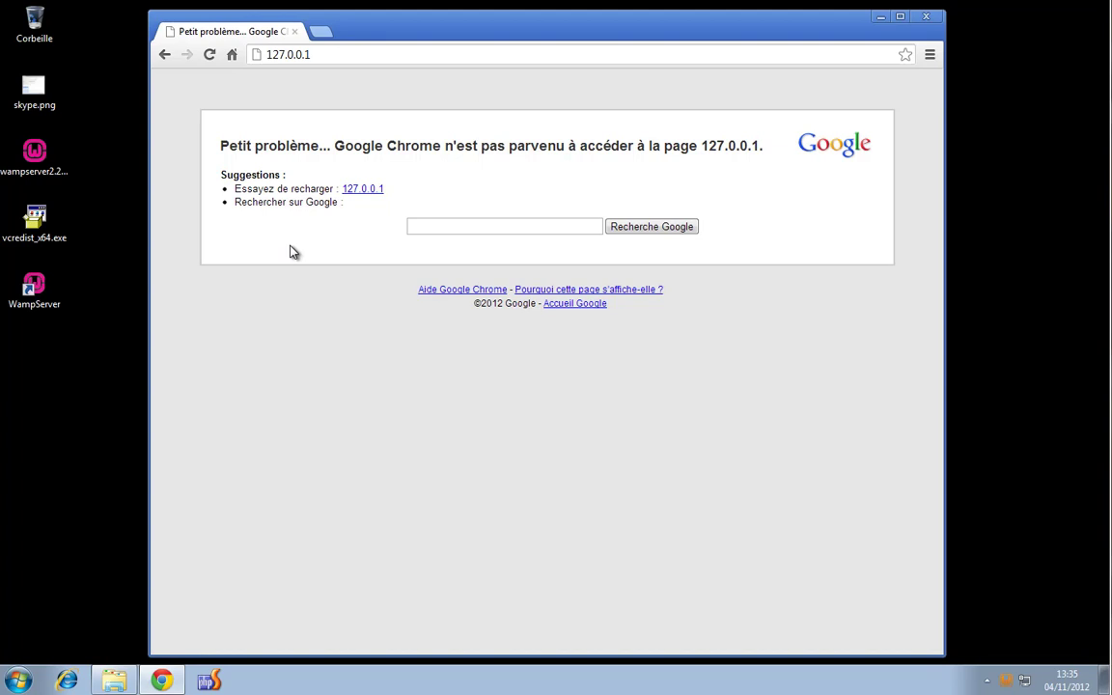
# Start the Apache service, then reload 127.0.0.1 to reach the WampServer homepage
pyautogui.click(1008, 683)
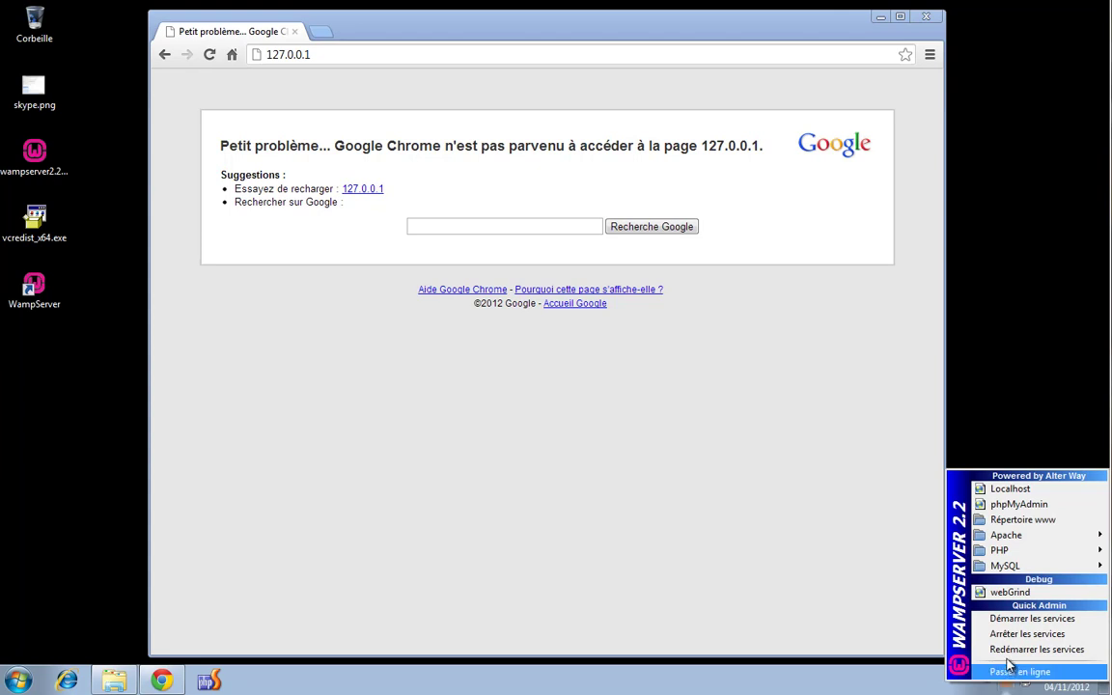
pyautogui.moveTo(1009, 536)
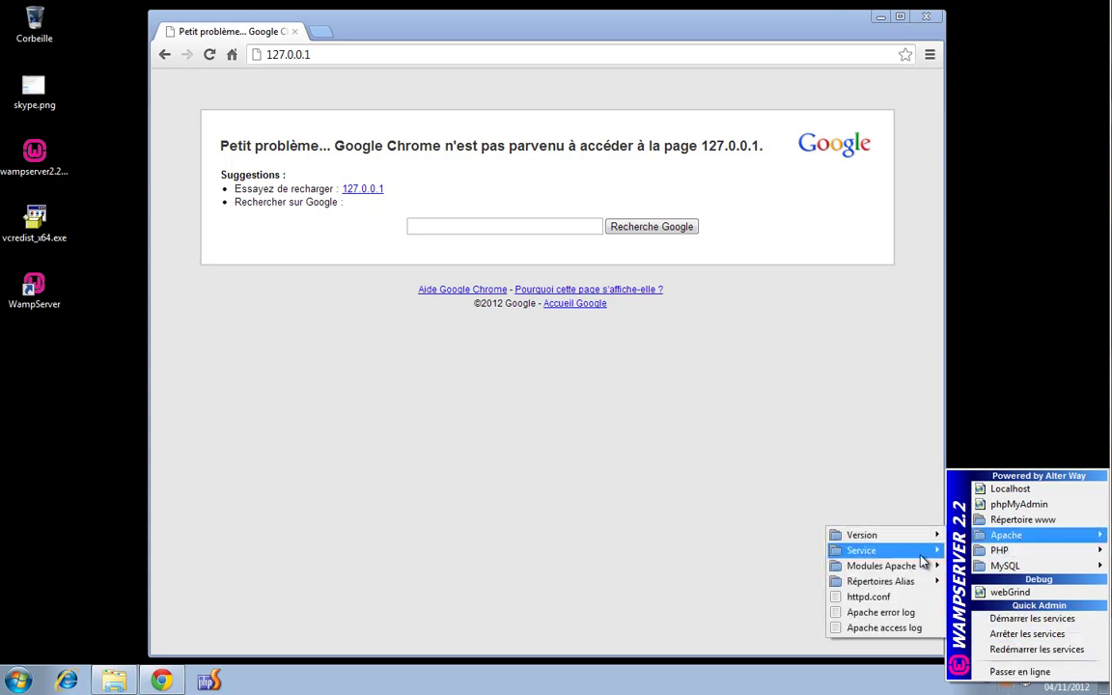
pyautogui.moveTo(920, 554)
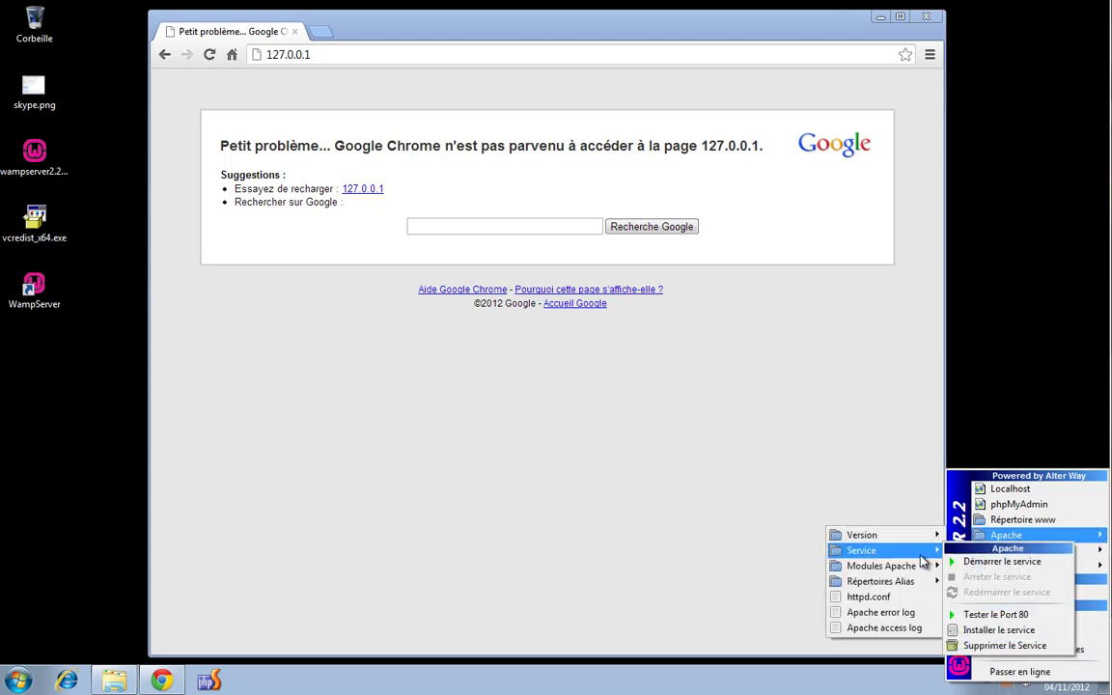
pyautogui.click(1002, 570)
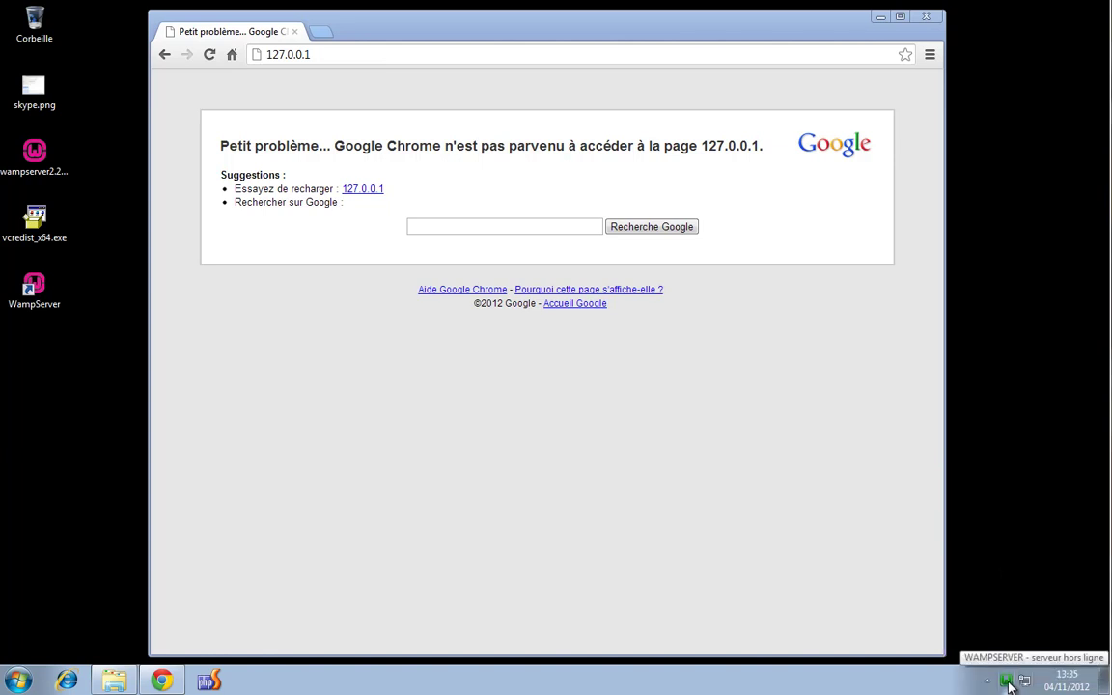
pyautogui.click(335, 54)
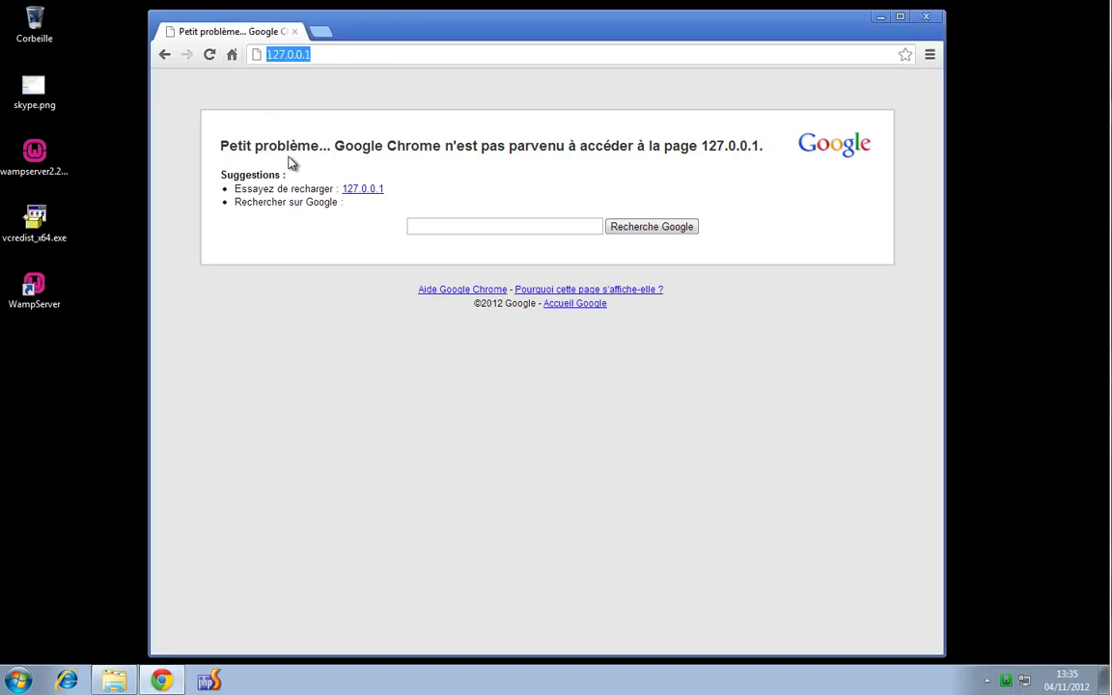
pyautogui.press('Return')
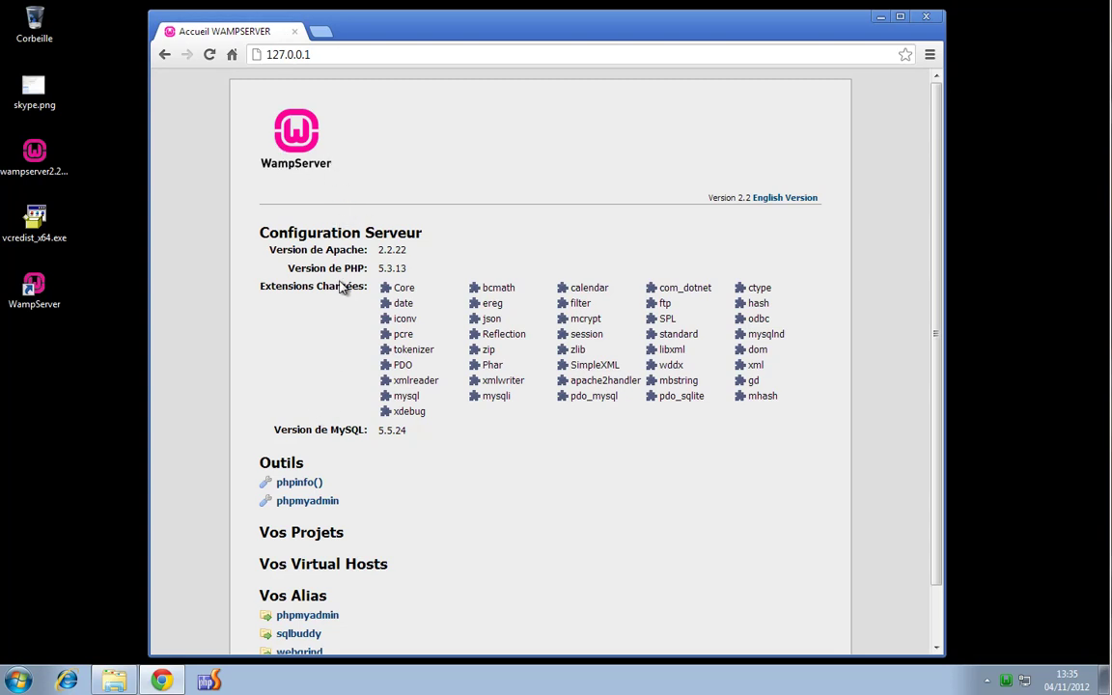
# Load localhost in Chrome's address bar
pyautogui.click(373, 55)
pyautogui.write('local')
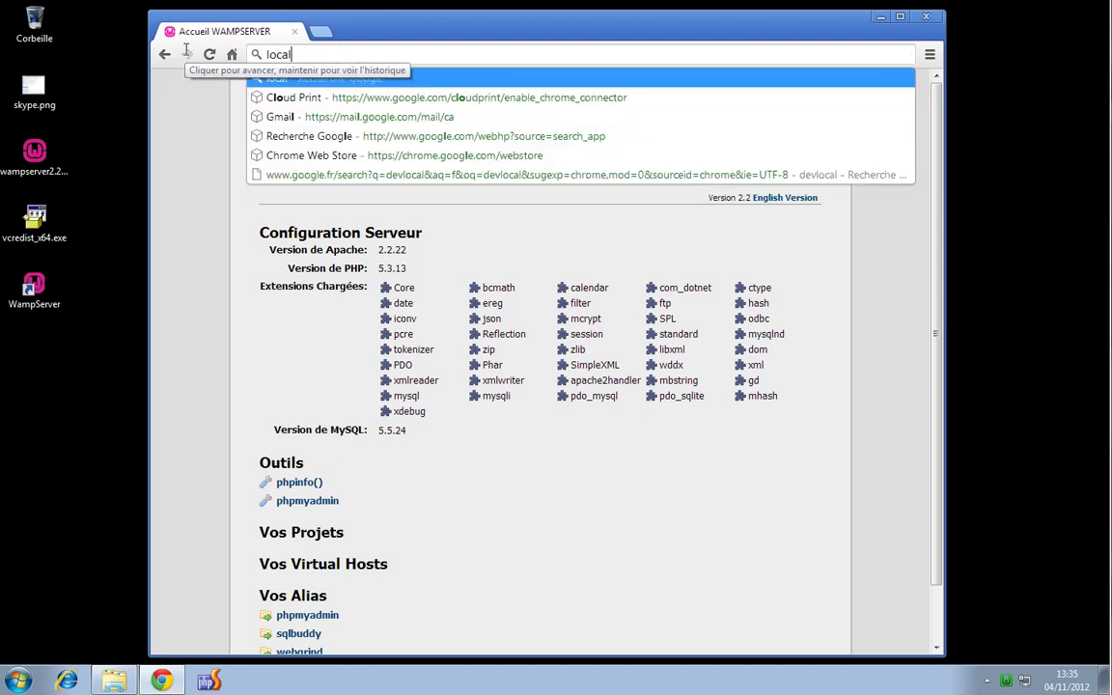
pyautogui.write('host')
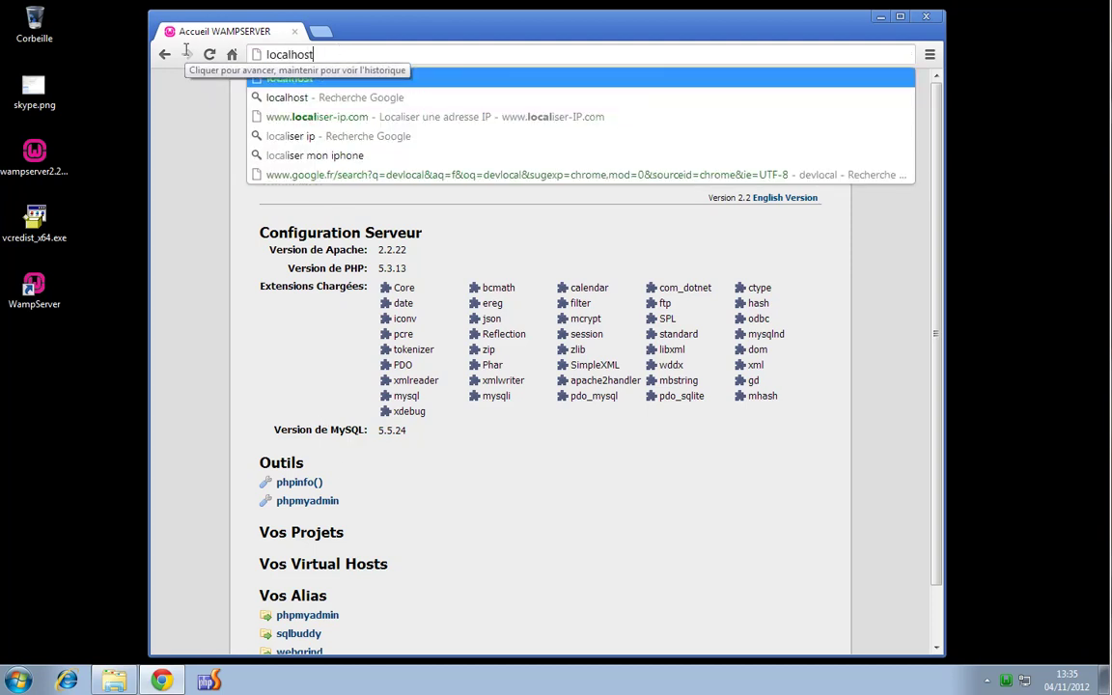
pyautogui.press('Return')
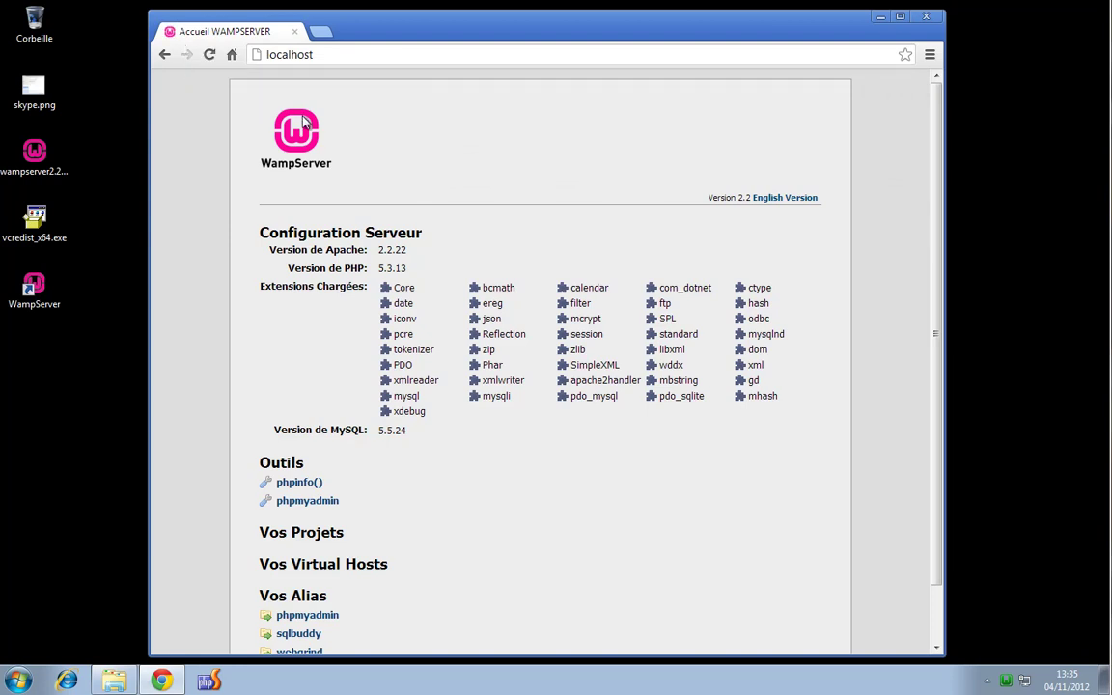
# Open the Localhost homepage from the WampServer tray menu as well
pyautogui.click(880, 16)
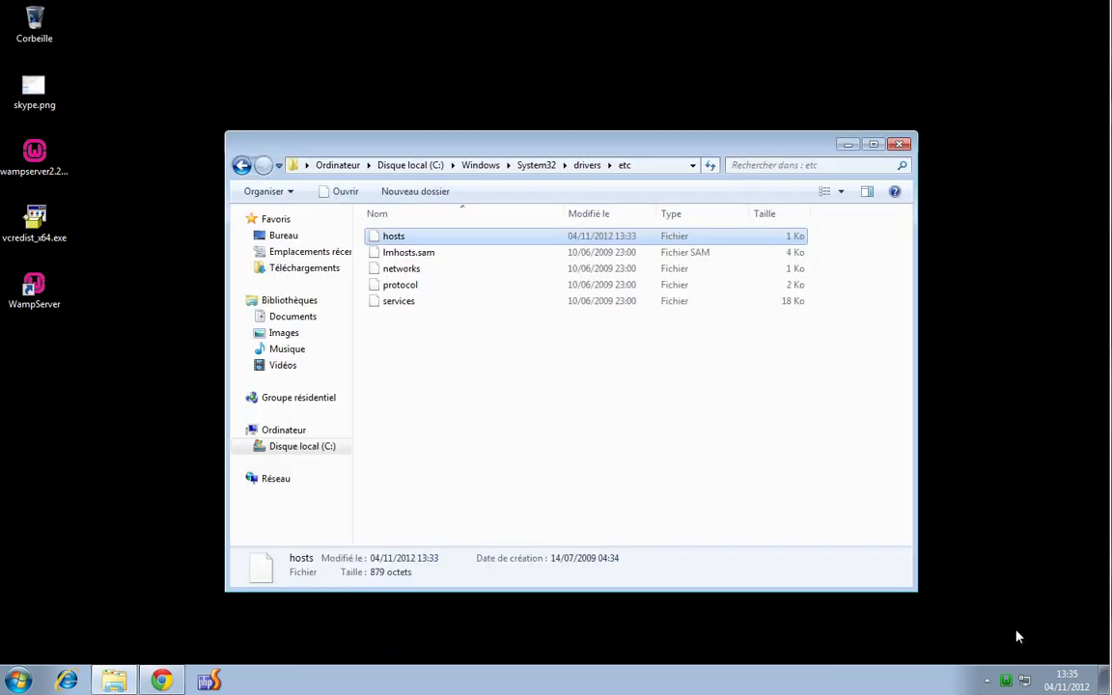
pyautogui.click(1008, 682)
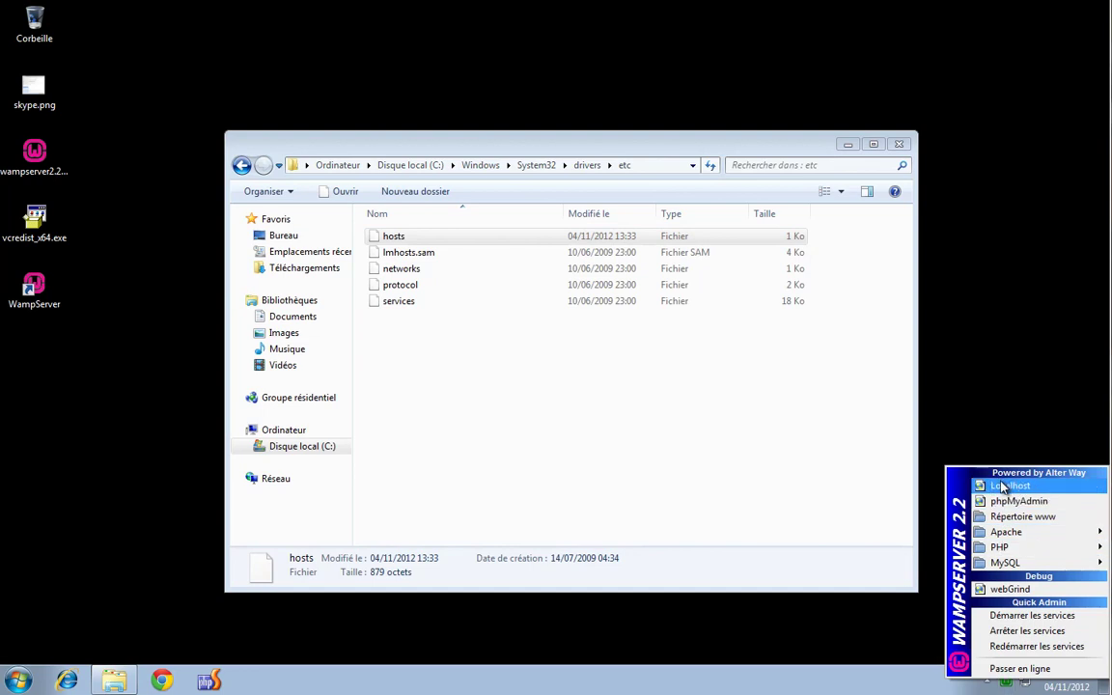
pyautogui.click(987, 435)
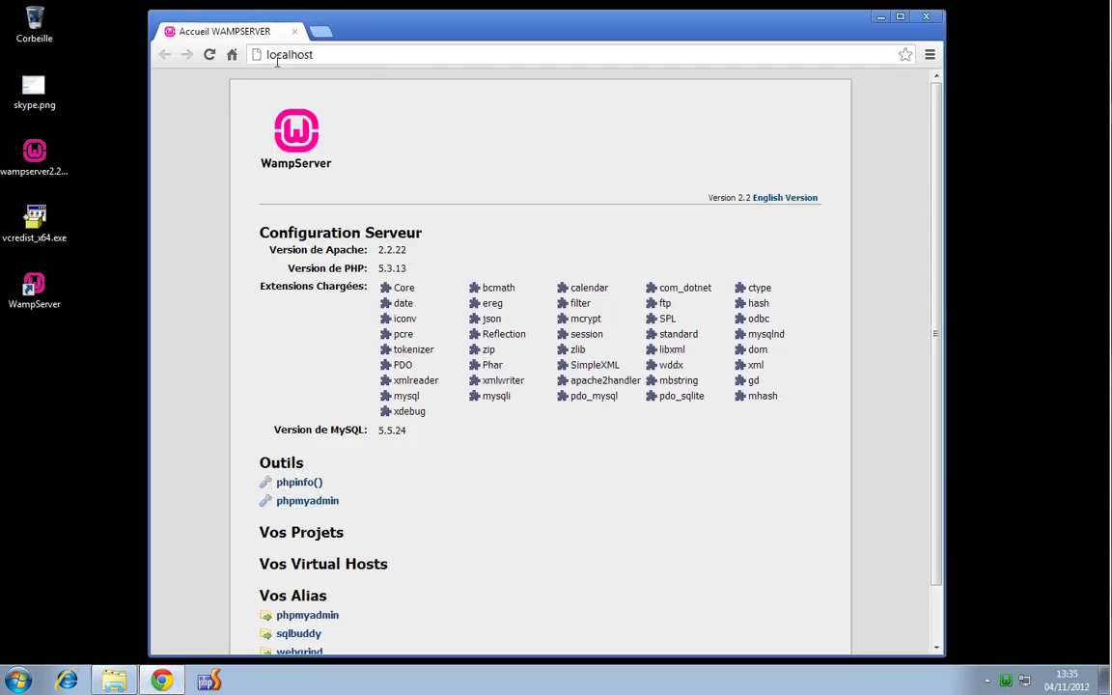
pyautogui.click(256, 55)
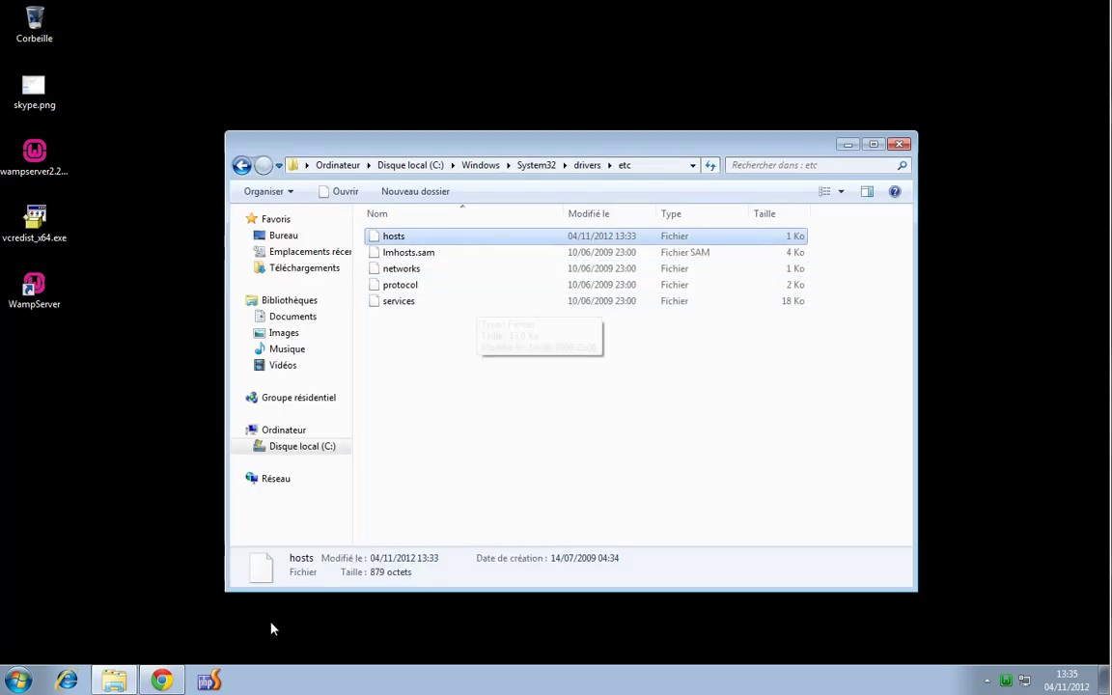
pyautogui.click(164, 681)
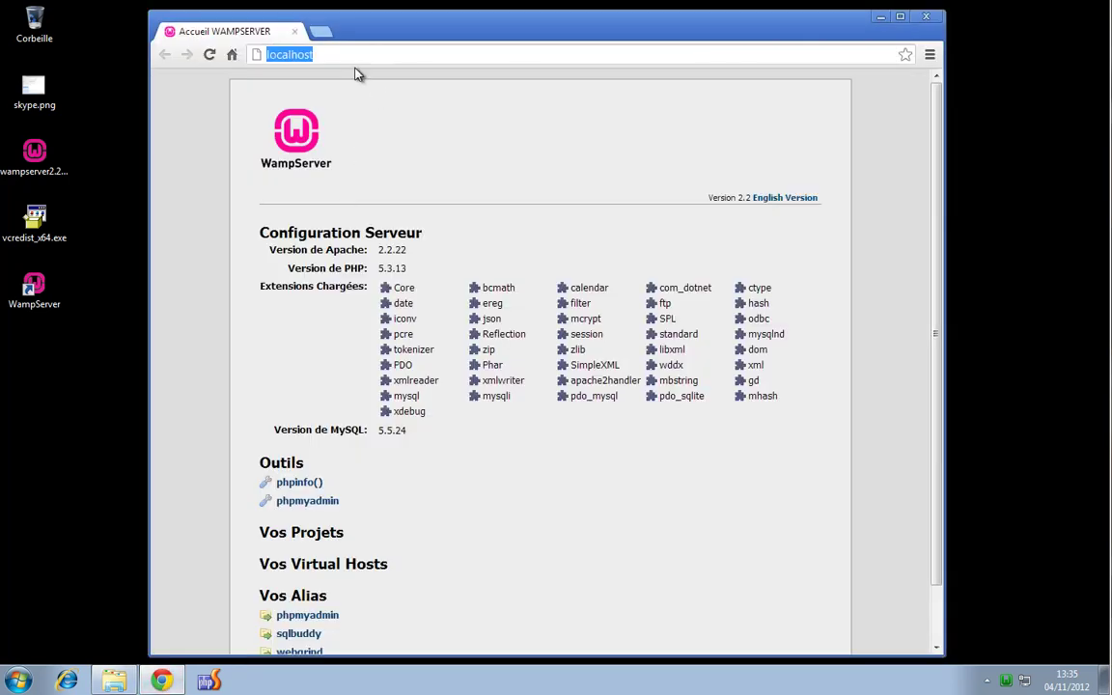
# Try the devlocal address, which only gives a Google search, then minimize Chrome
pyautogui.write('devlocal')
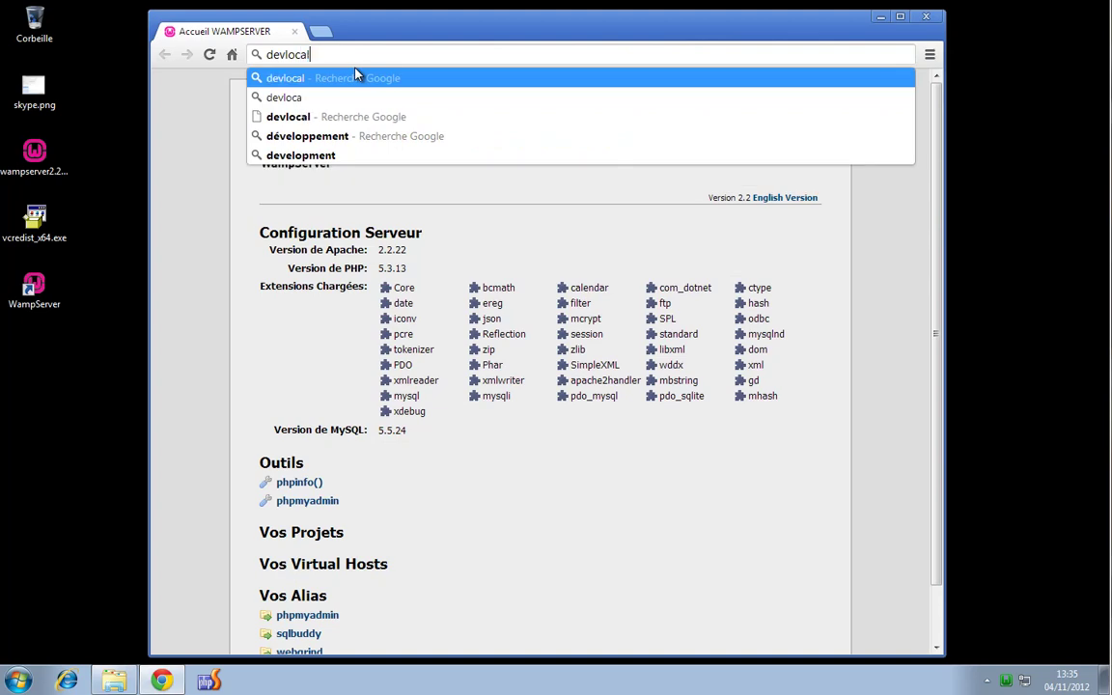
pyautogui.press('Return')
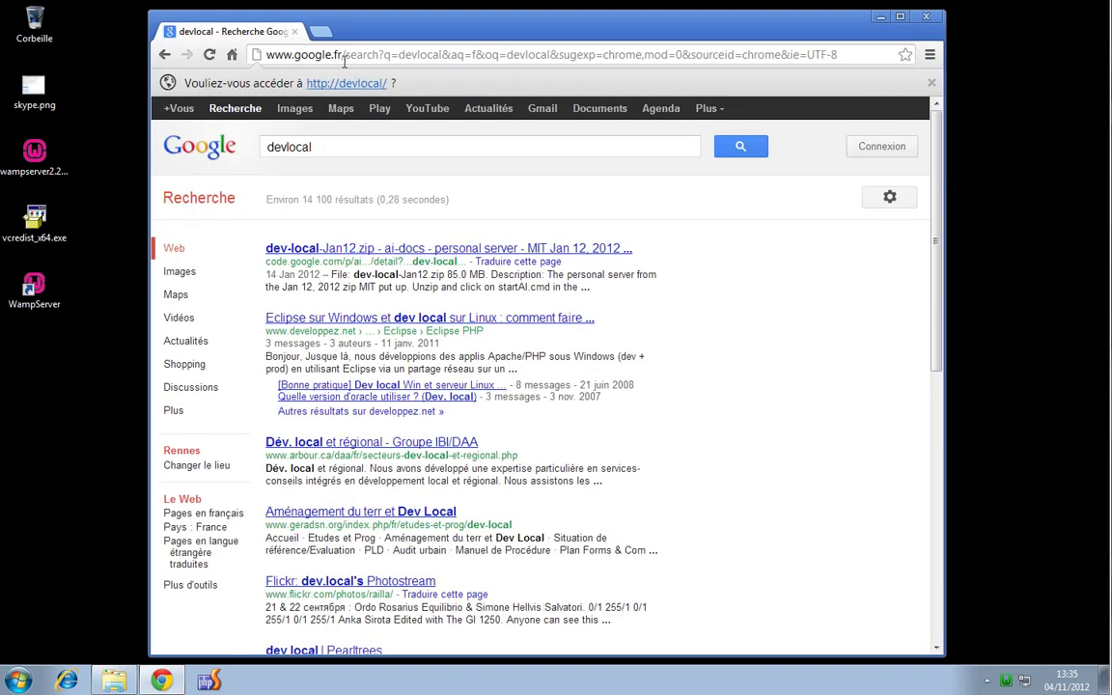
pyautogui.click(881, 18)
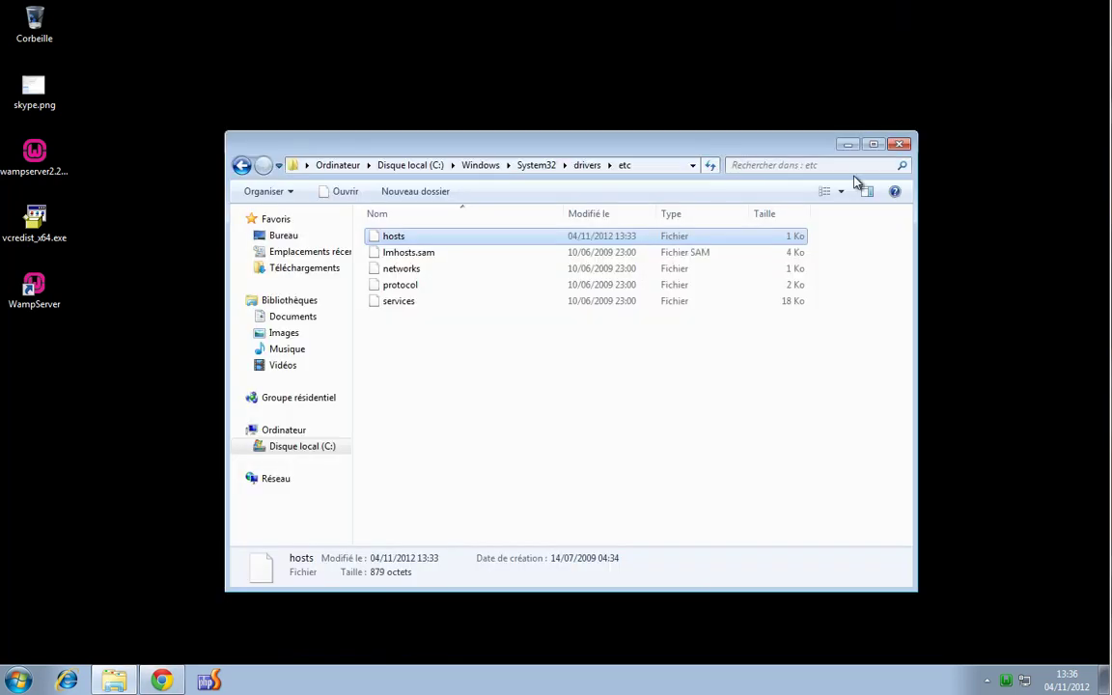
# Open hosts in Notepad, edit the devlocal.fr entry, save, and return to Chrome
pyautogui.rightClick(392, 240)
pyautogui.click(449, 249)
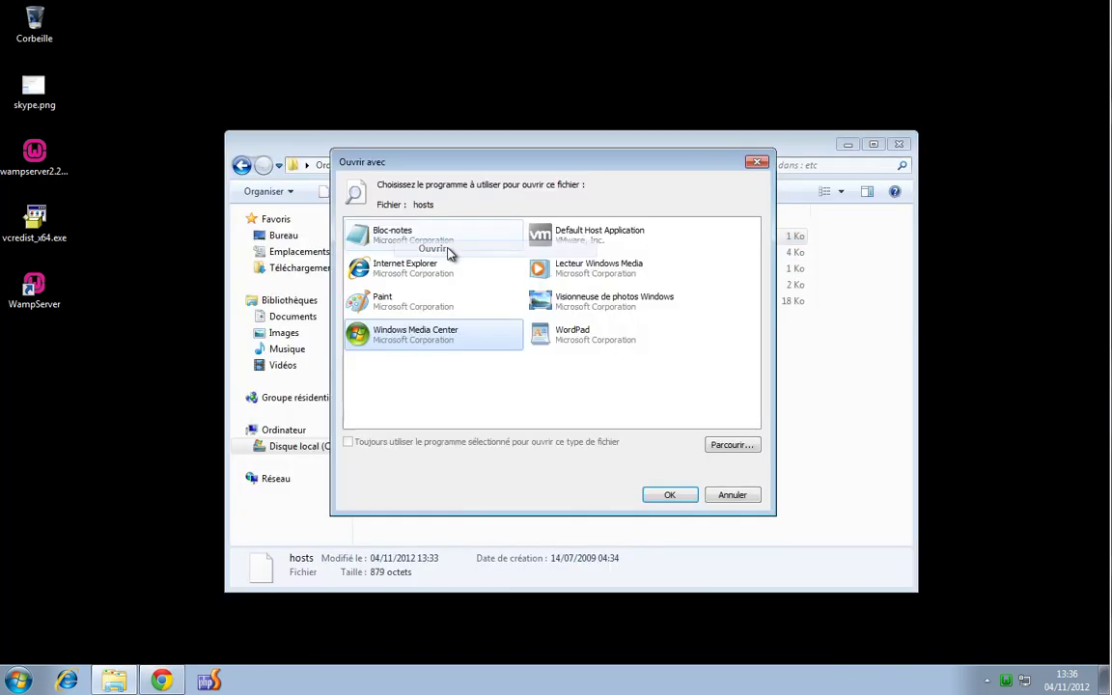
pyautogui.doubleClick(449, 246)
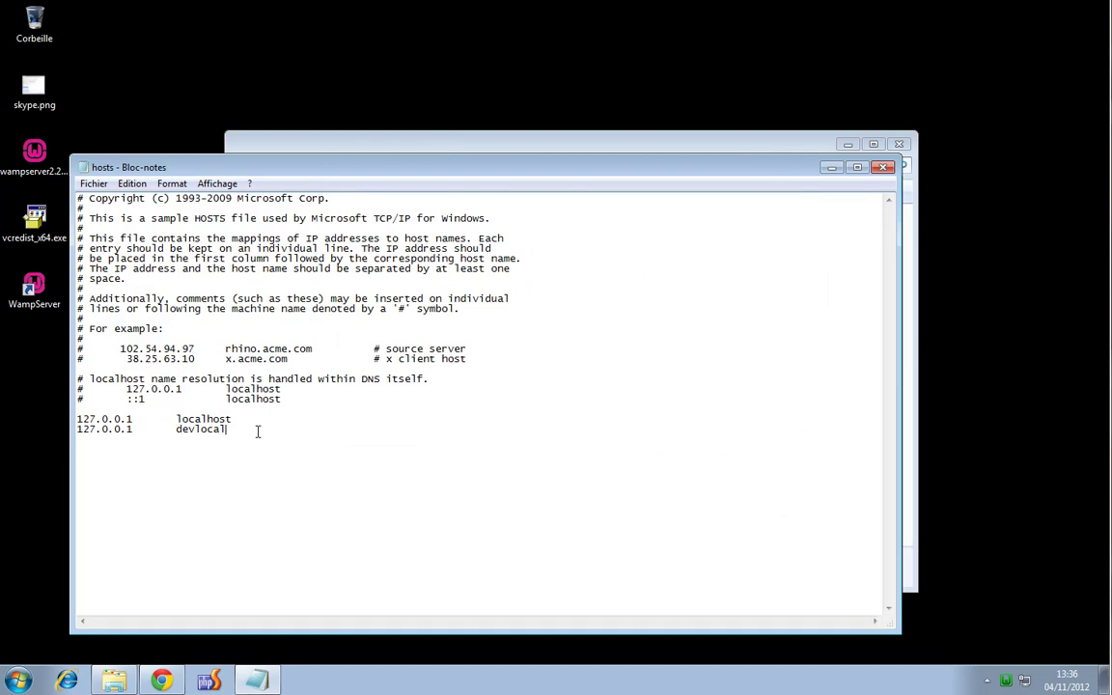
pyautogui.write('fr')
pyautogui.click(882, 167)
pyautogui.click(467, 348)
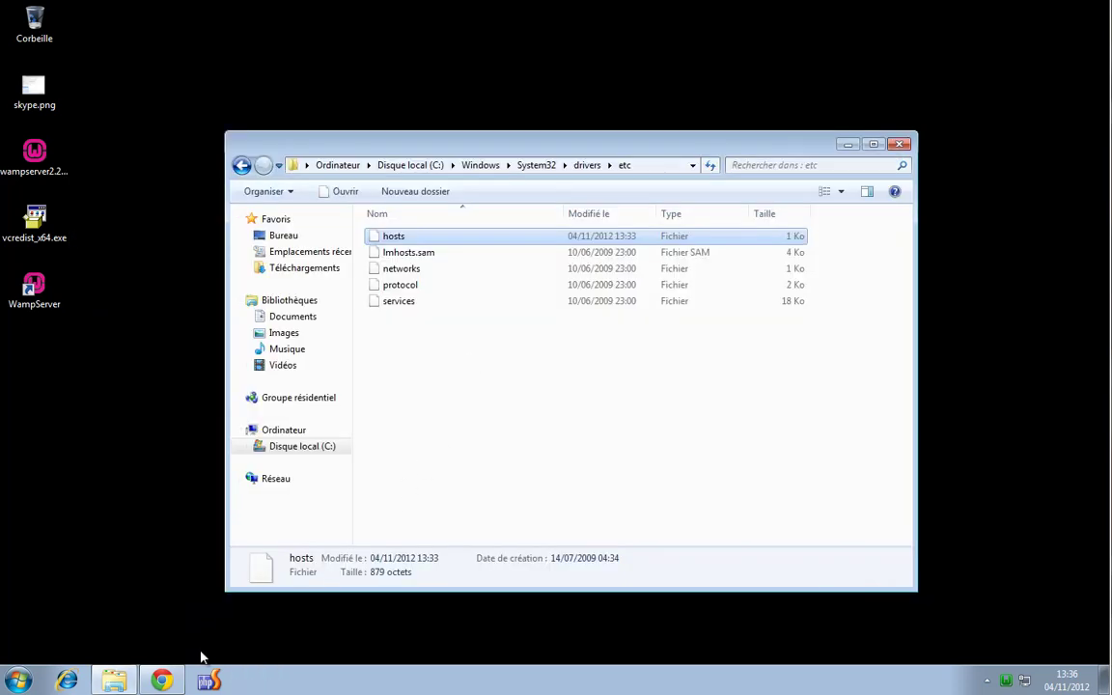
pyautogui.moveTo(169, 680)
pyautogui.click(169, 598)
pyautogui.click(398, 56)
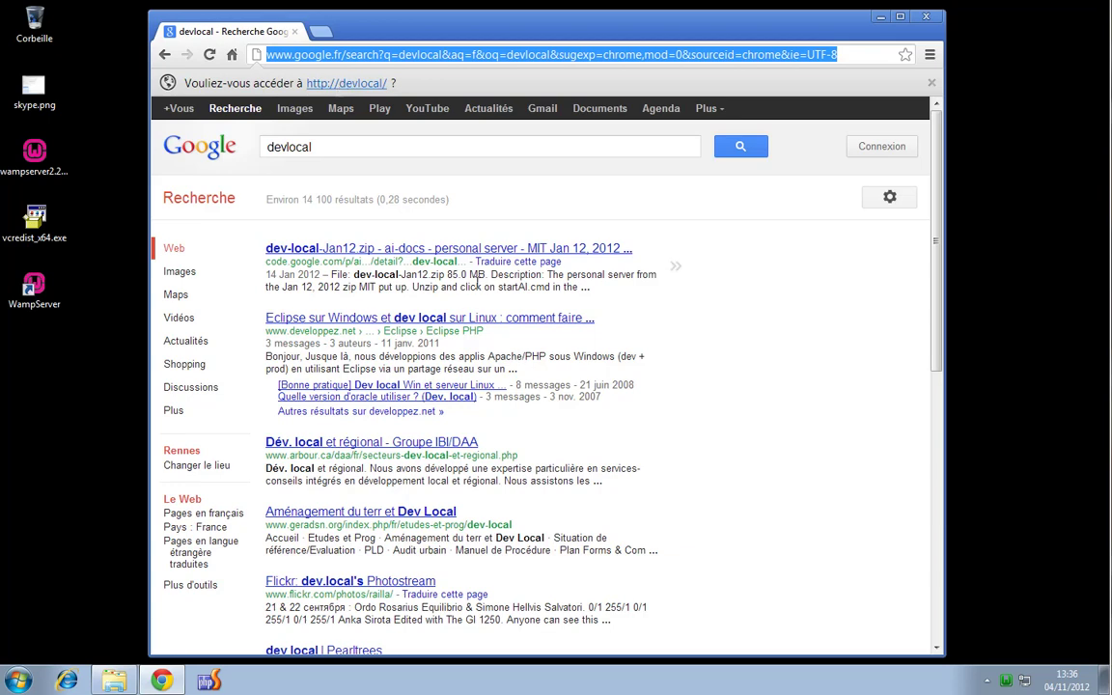
# Reopen hosts, trim devlocal.fr to devlocal for 127.0.0.1, and save the file
pyautogui.click(114, 683)
pyautogui.rightClick(394, 239)
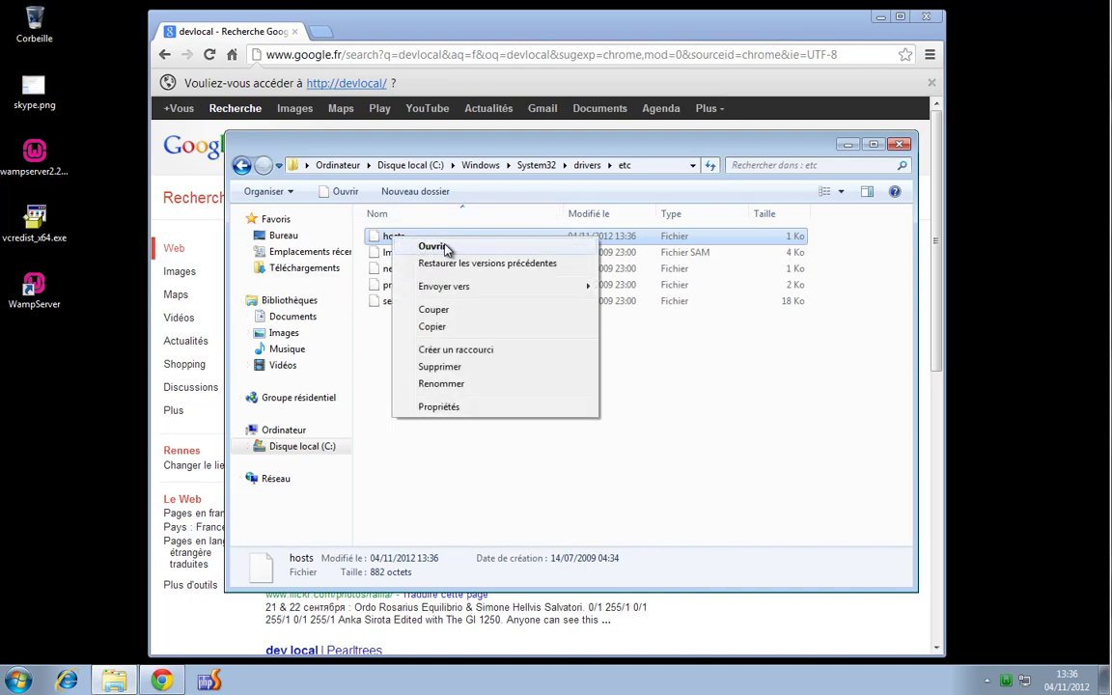
pyautogui.click(447, 249)
pyautogui.doubleClick(401, 239)
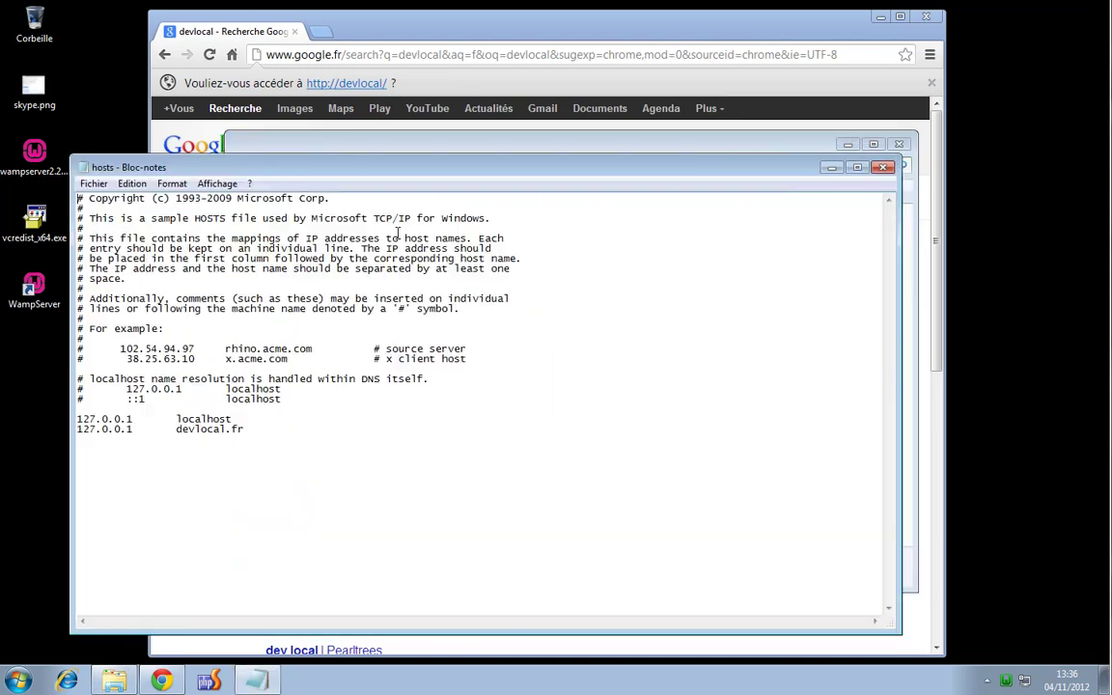
pyautogui.click(260, 430)
pyautogui.press('BackSpace')
pyautogui.press('BackSpace')
pyautogui.press('BackSpace')
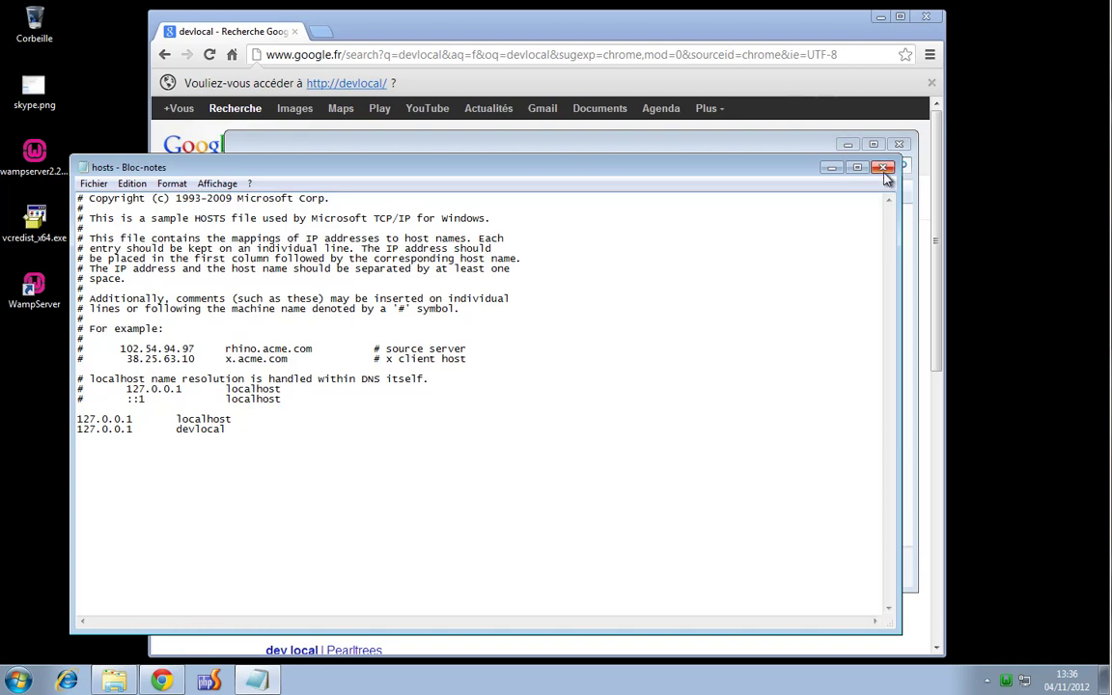
pyautogui.click(885, 170)
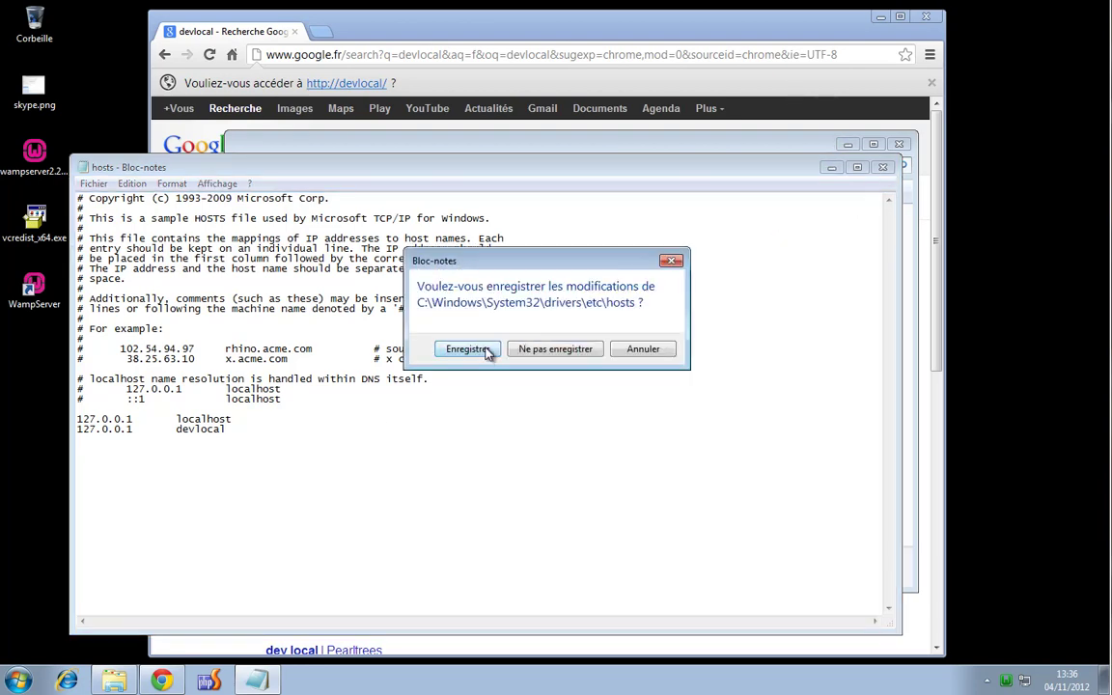
pyautogui.click(487, 352)
pyautogui.click(405, 33)
pyautogui.click(333, 55)
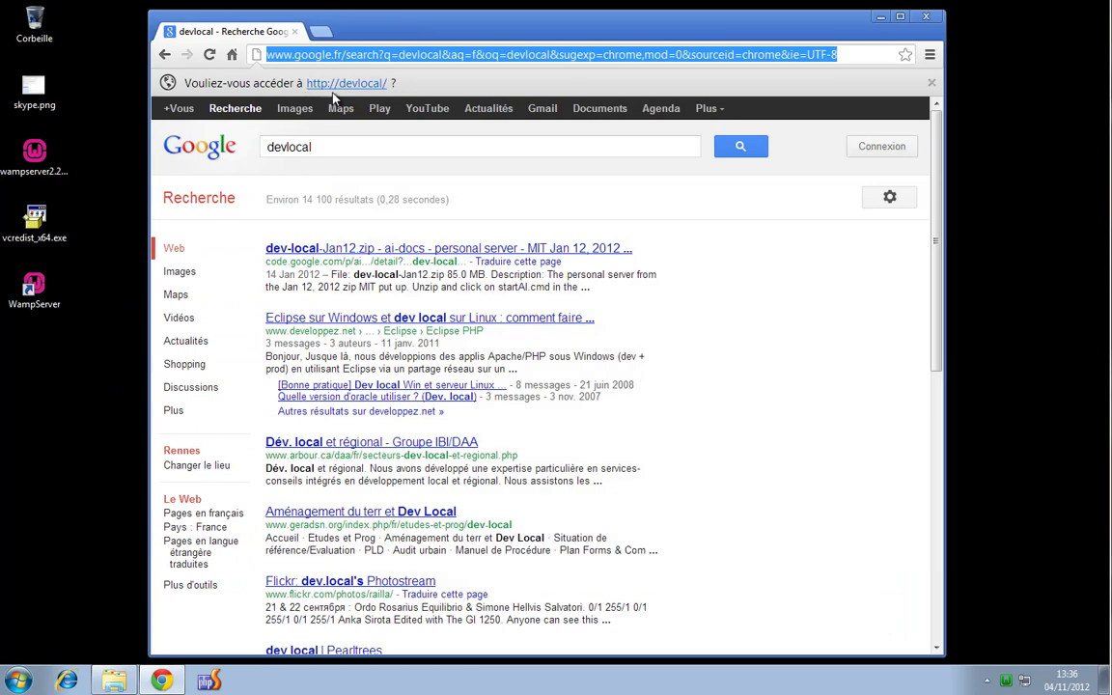
pyautogui.click(341, 85)
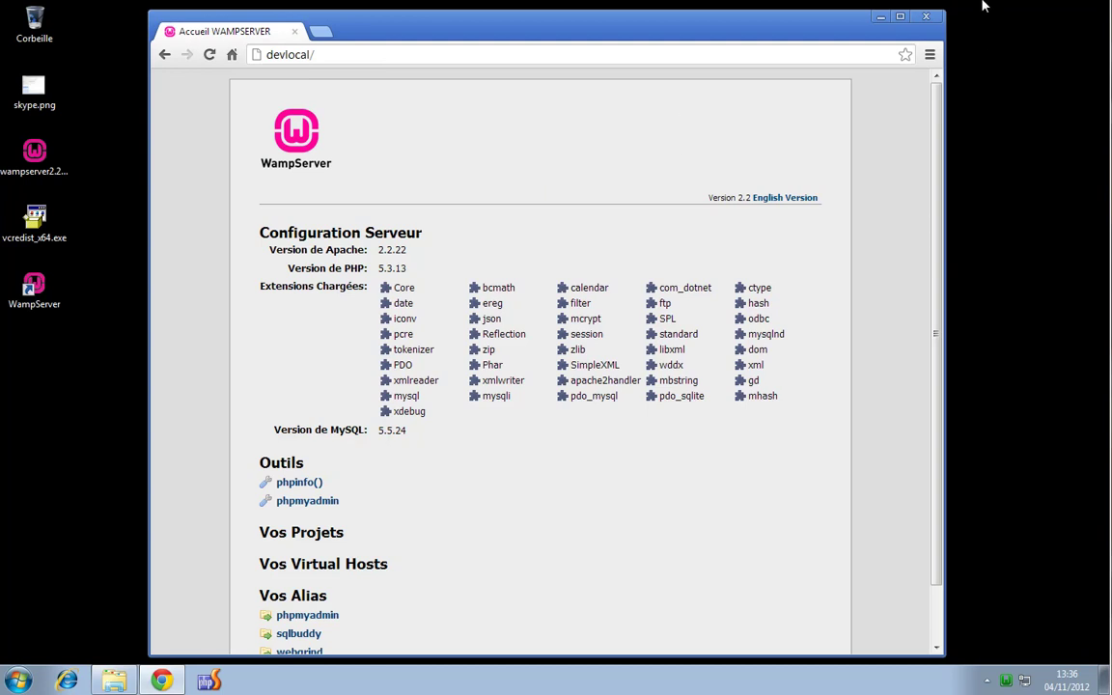
pyautogui.click(929, 18)
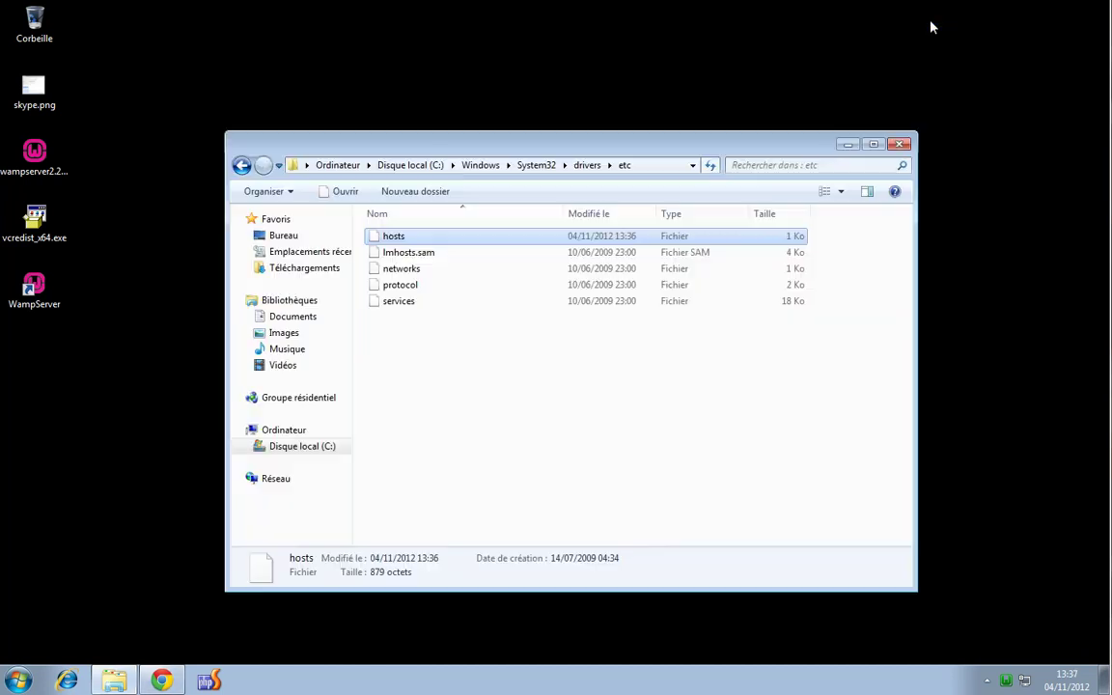
pyautogui.click(898, 136)
pyautogui.click(1005, 679)
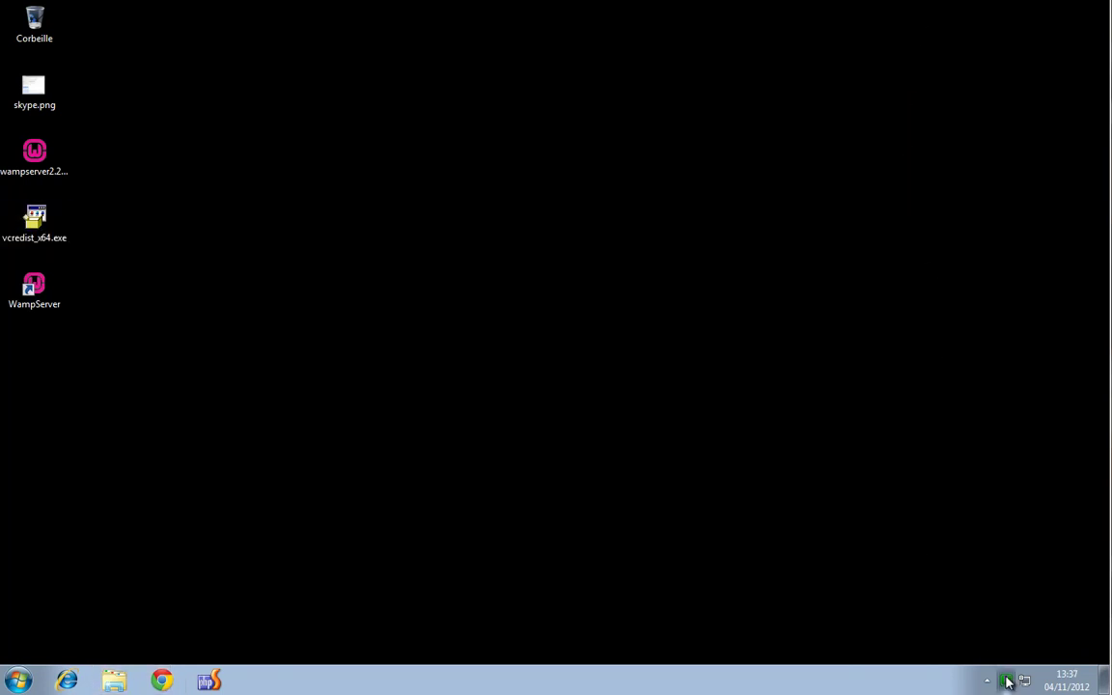
# Open the Localhost homepage from the tray menu, then stop the Apache service
pyautogui.click(1011, 482)
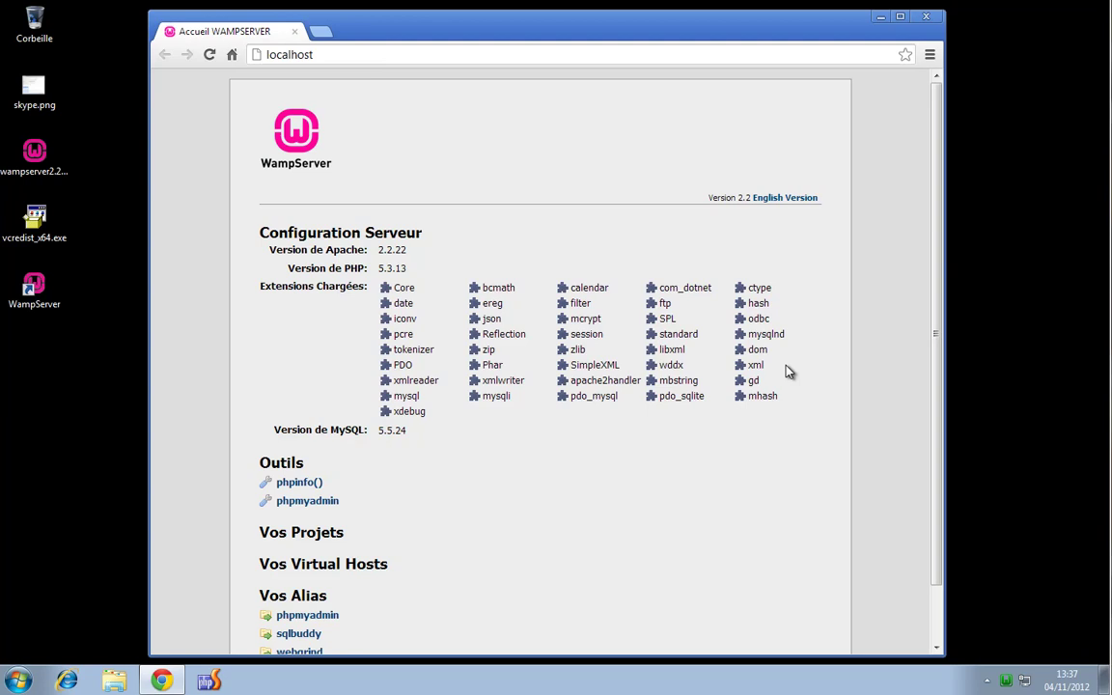
pyautogui.click(1006, 683)
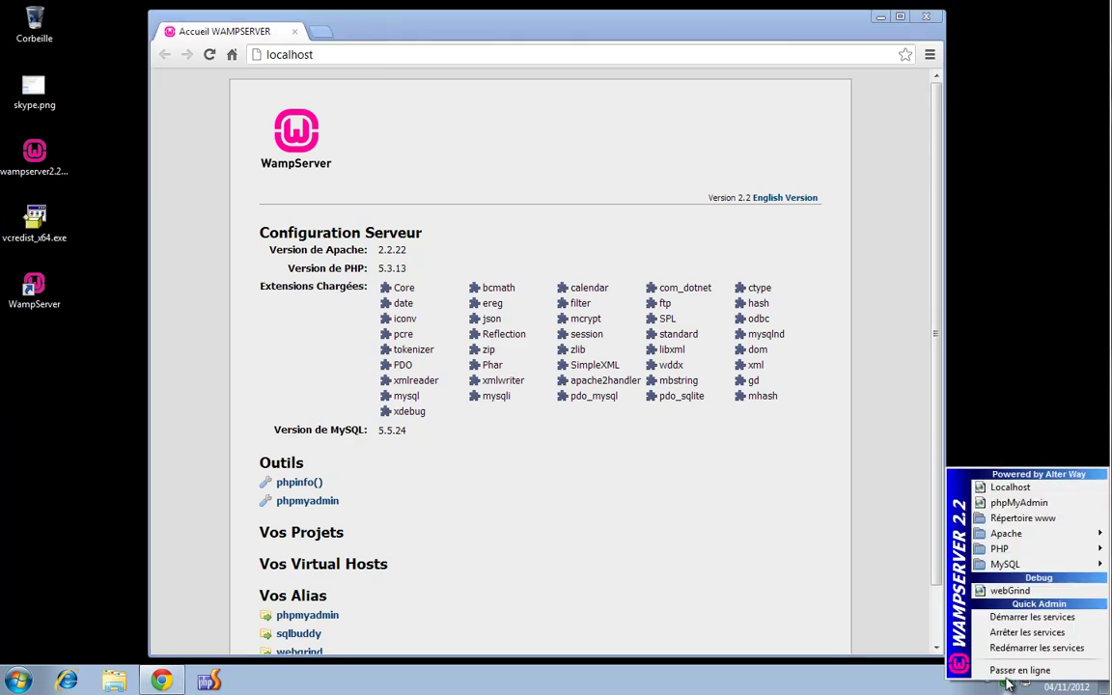
pyautogui.moveTo(1021, 535)
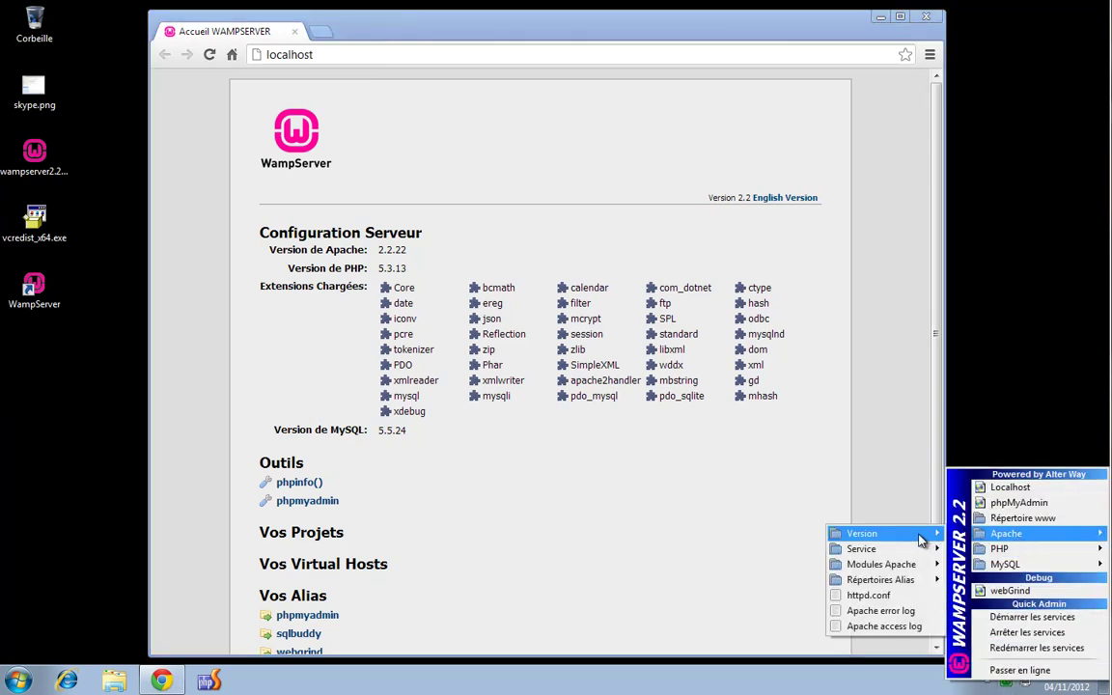
pyautogui.moveTo(913, 552)
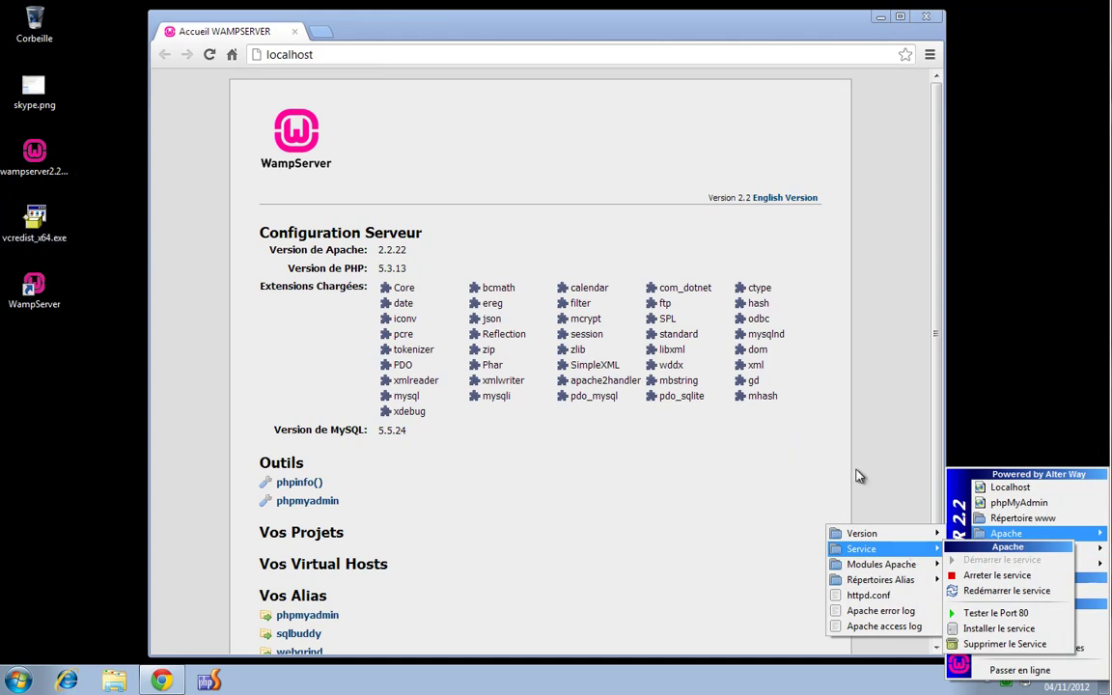
pyautogui.click(990, 573)
pyautogui.click(1005, 680)
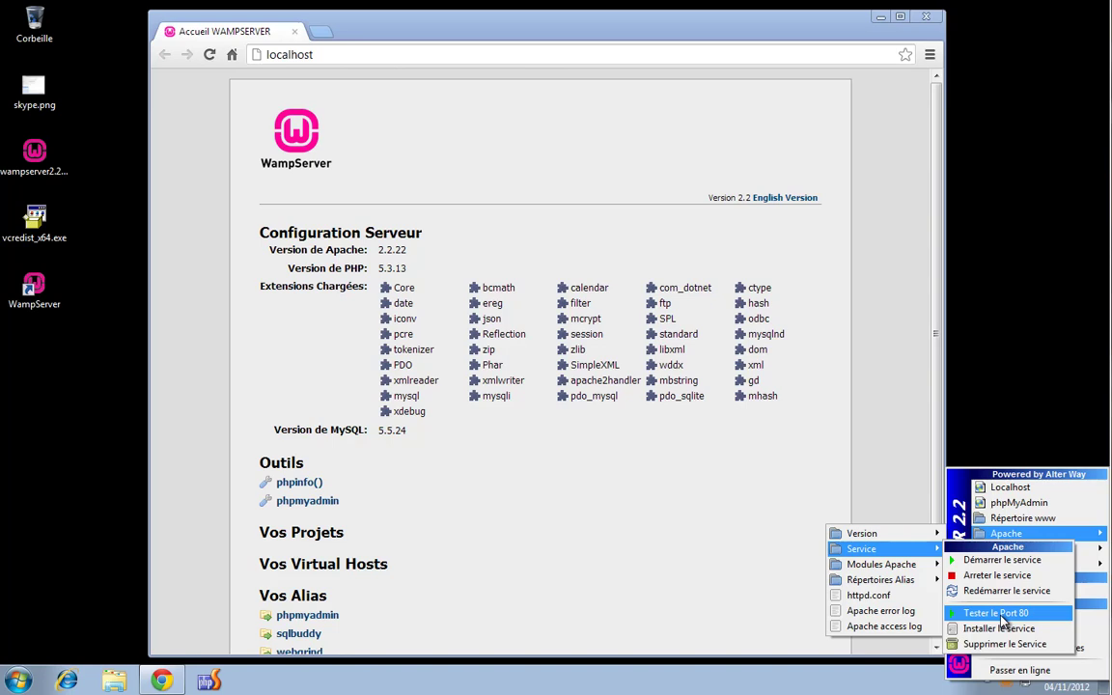
pyautogui.click(982, 389)
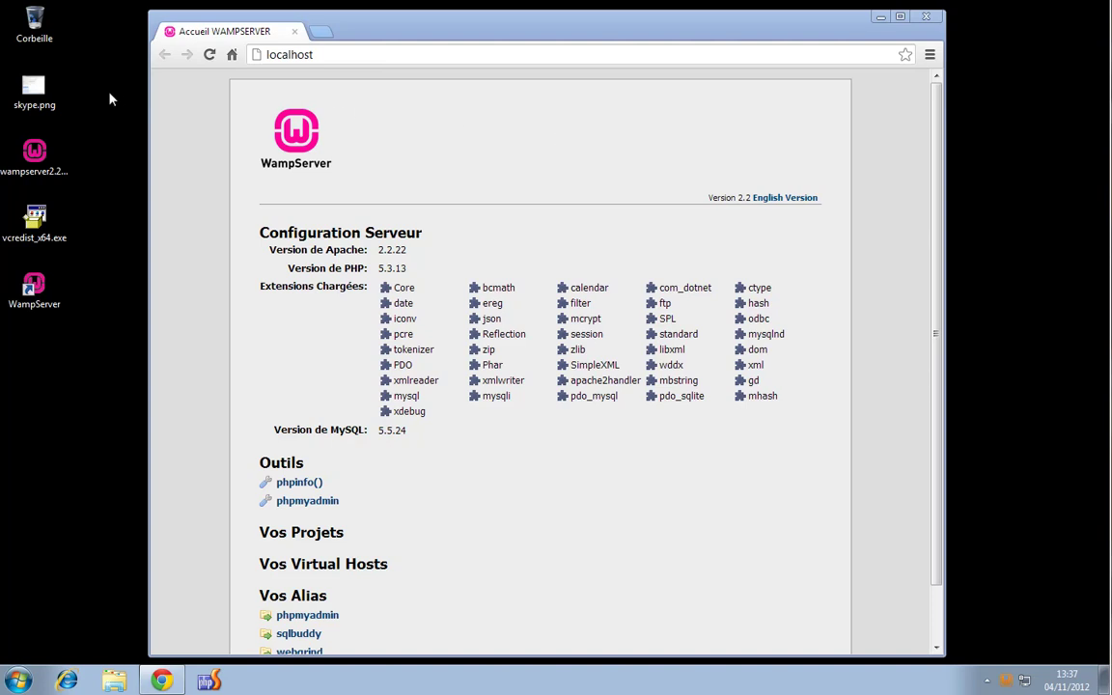
# Load and reload localhost:80, confirming it fails while Apache is stopped
pyautogui.click(35, 91)
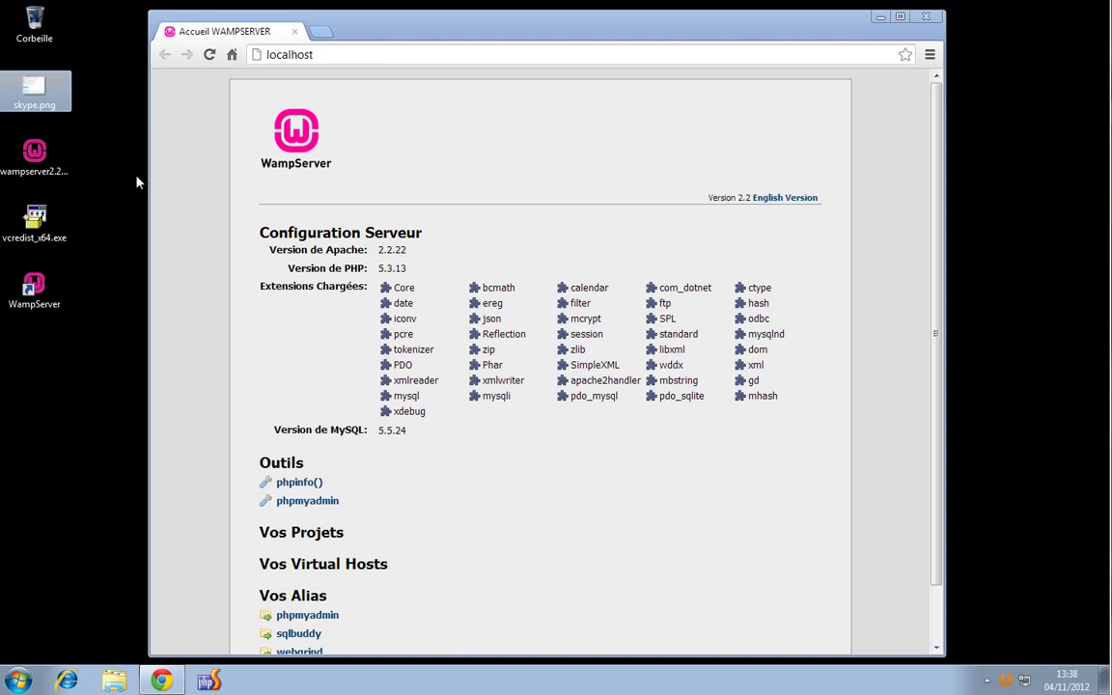
pyautogui.click(355, 54)
pyautogui.write('localhost:80')
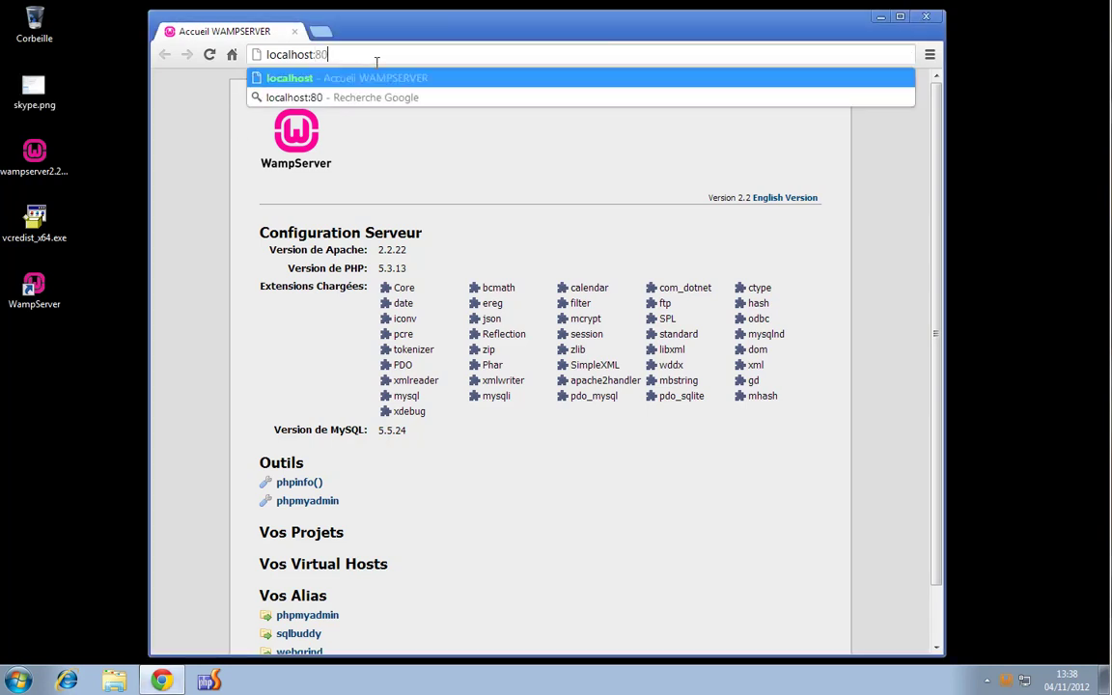
pyautogui.press('Return')
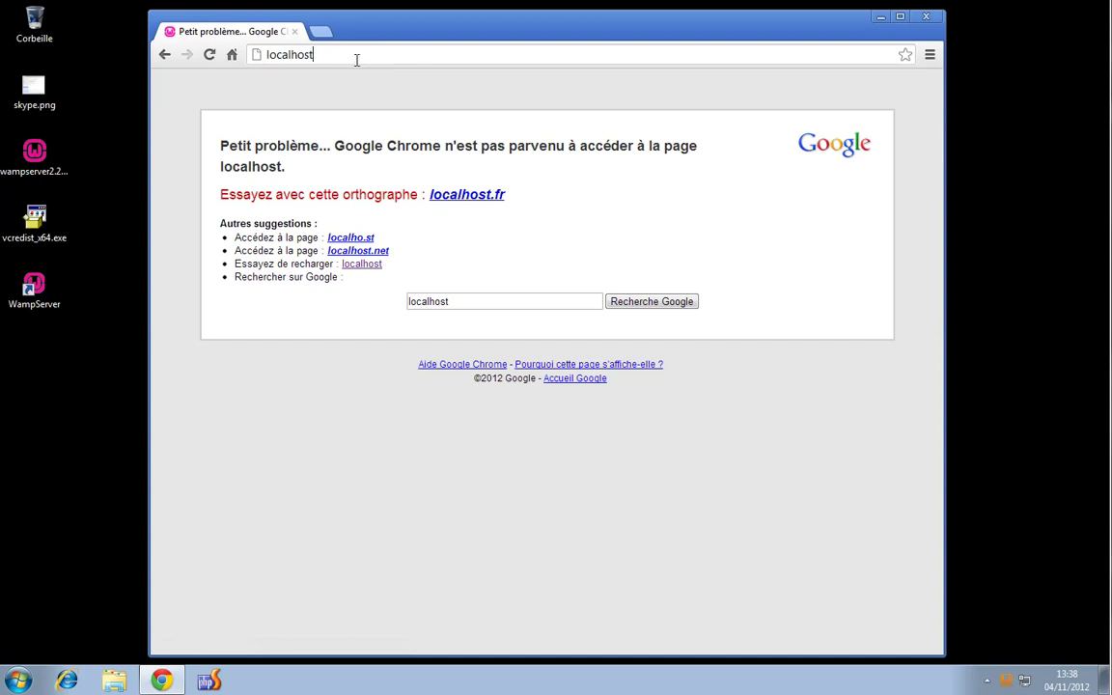
pyautogui.press('F5')
# Start the Apache service again and reload the localhost homepage
pyautogui.click(1006, 681)
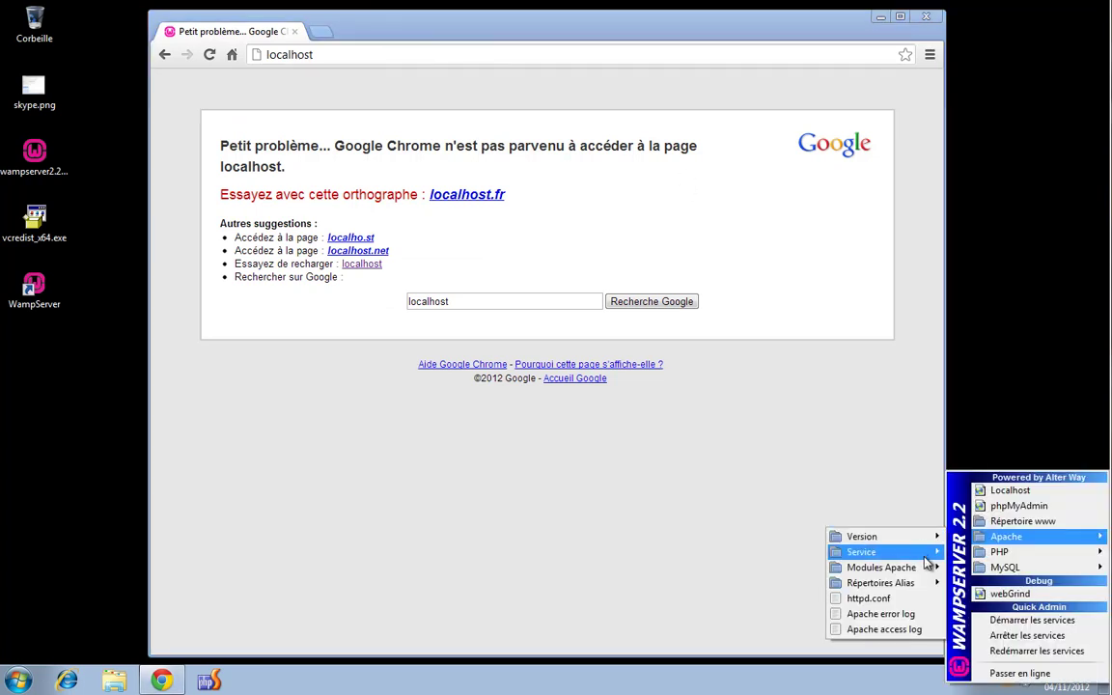
pyautogui.click(989, 570)
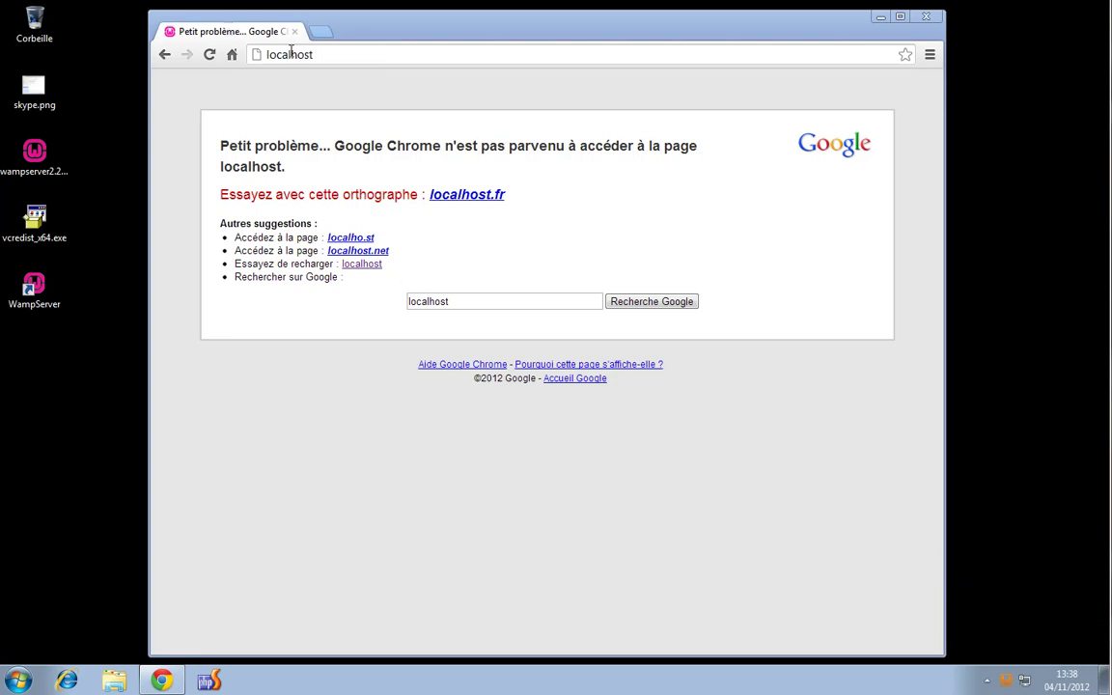
pyautogui.press('Return')
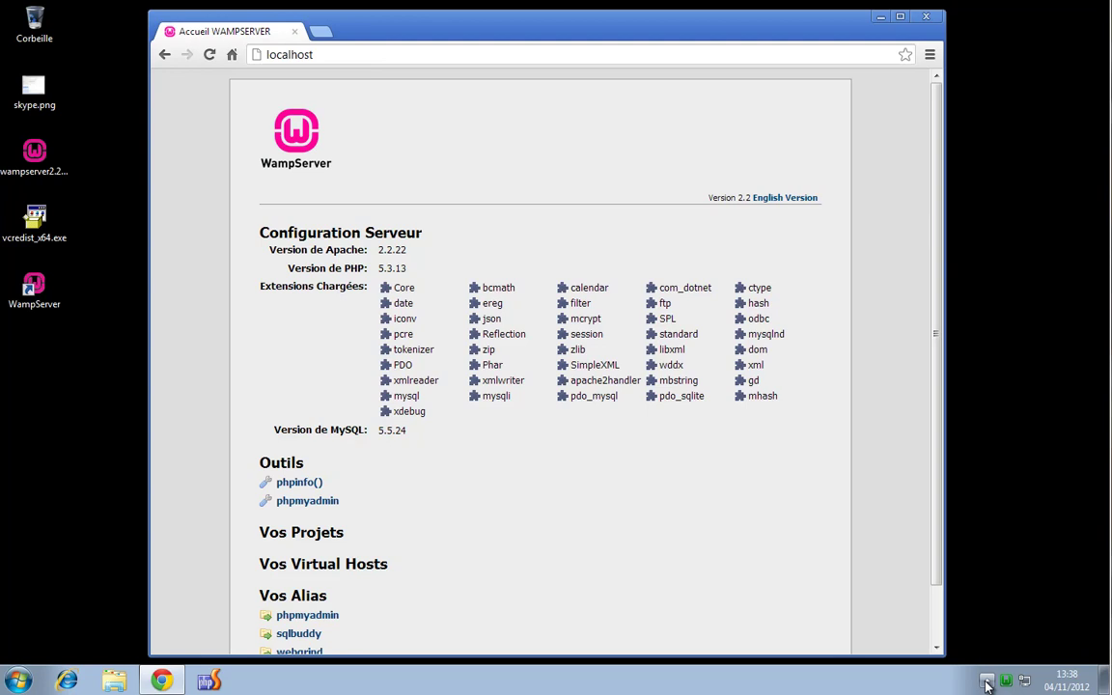
# Run Apache's 'Tester le Port 80' check from the WampServer tray menu
pyautogui.click(986, 684)
pyautogui.click(982, 608)
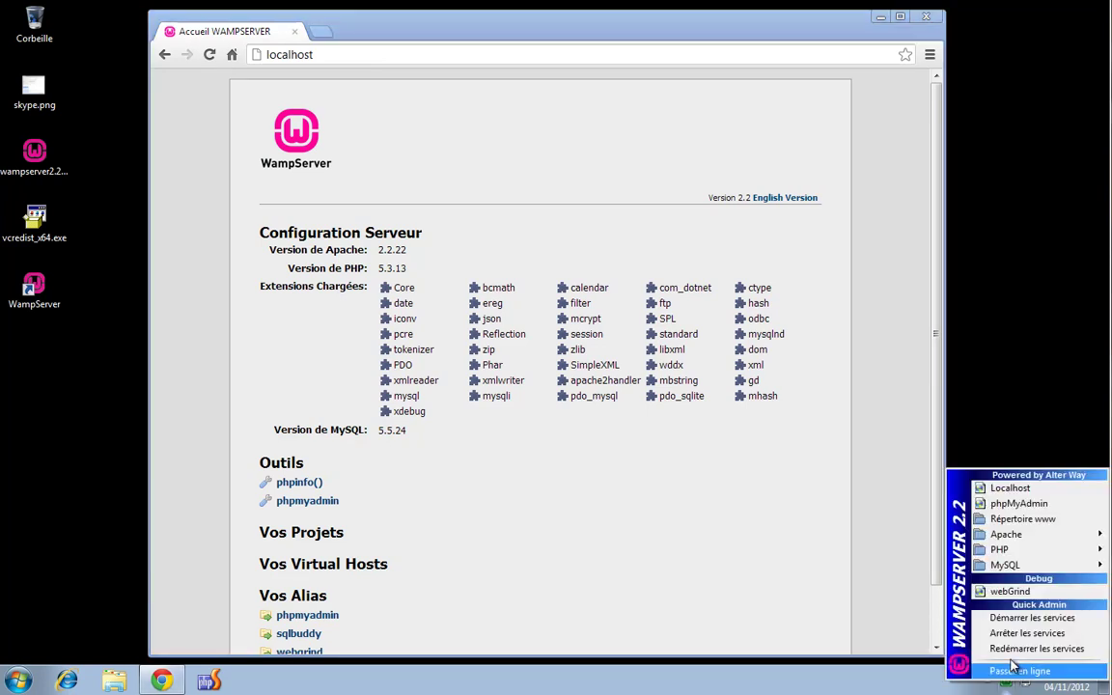
pyautogui.moveTo(944, 533)
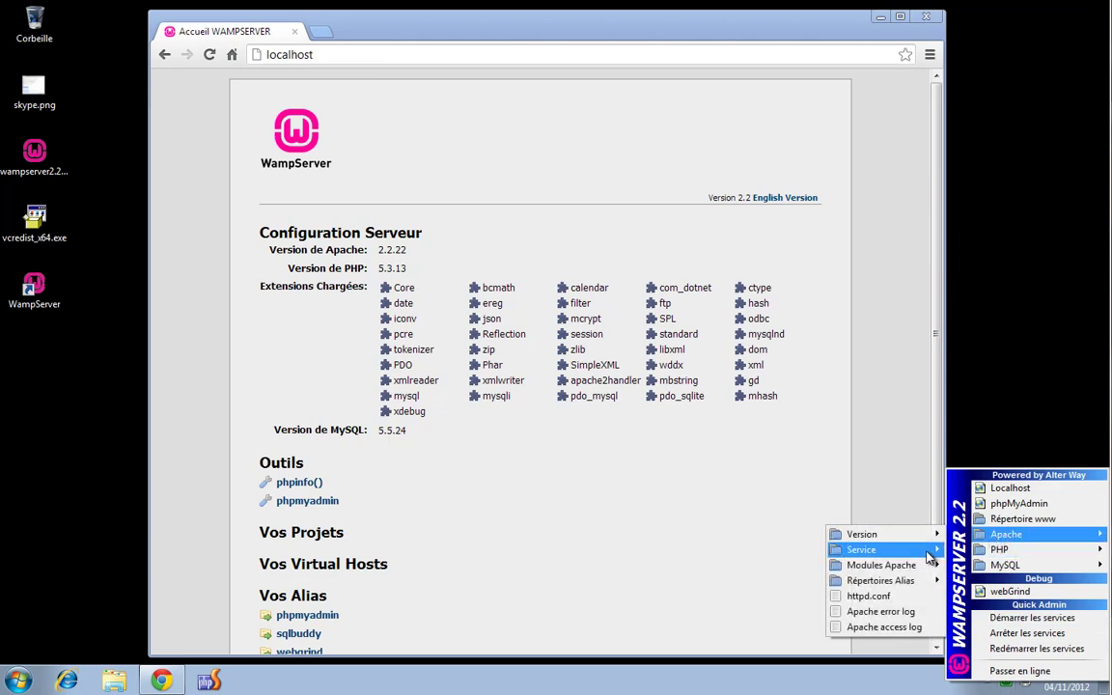
pyautogui.moveTo(928, 558)
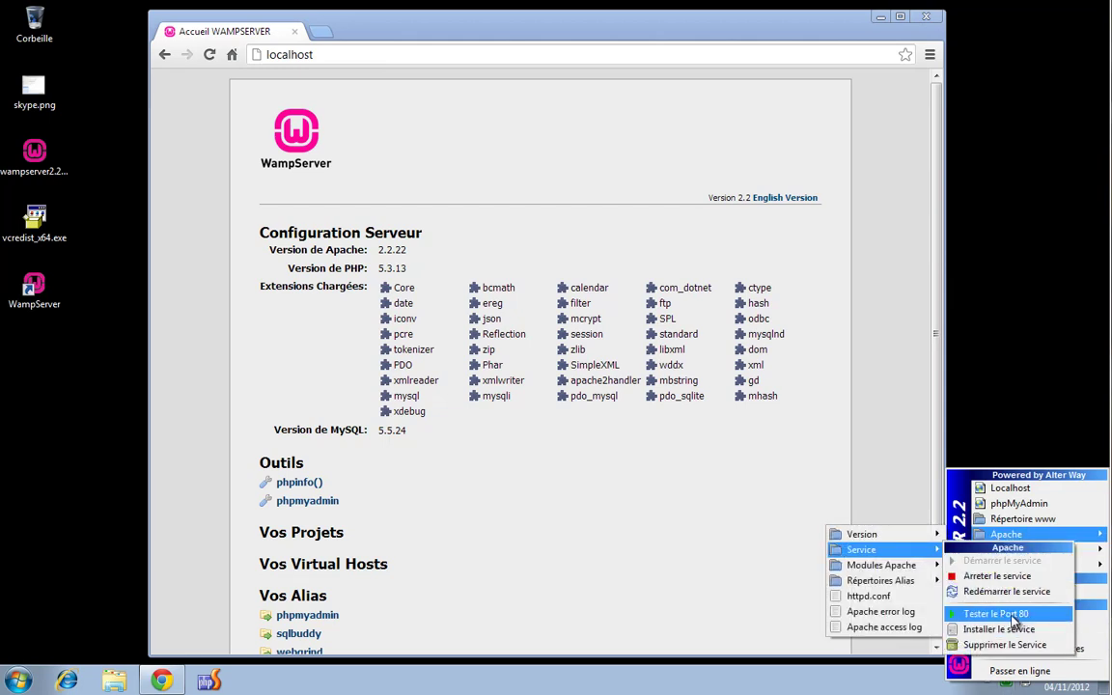
pyautogui.click(1012, 618)
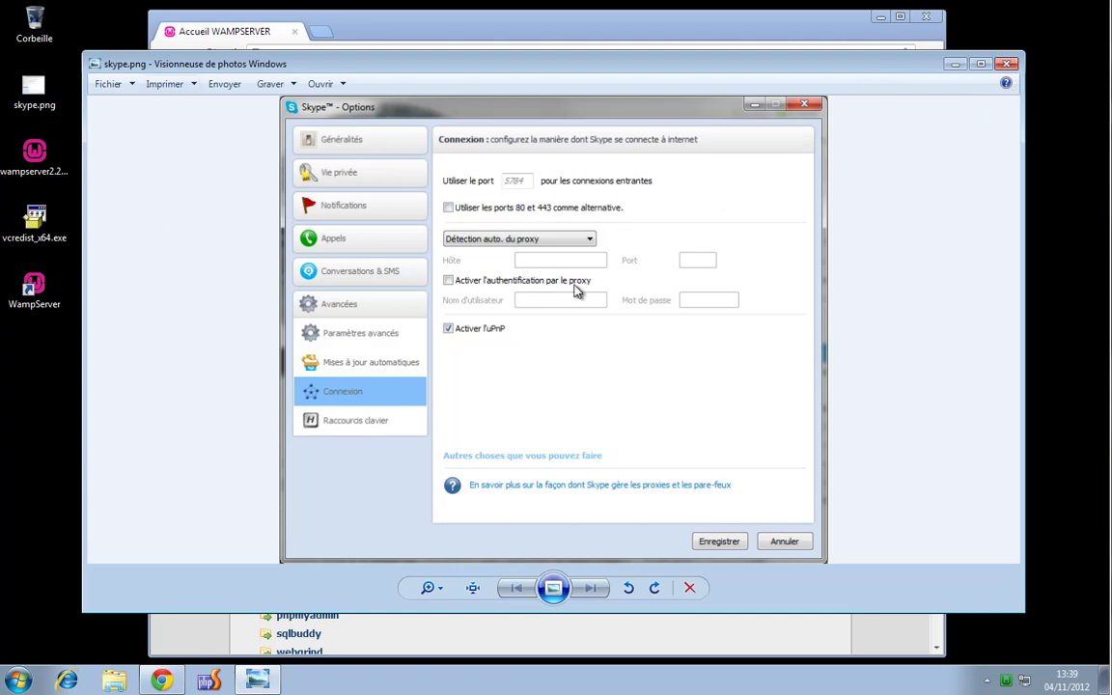
# Close the skype.png image in Windows Photo Viewer
pyautogui.click(1007, 66)
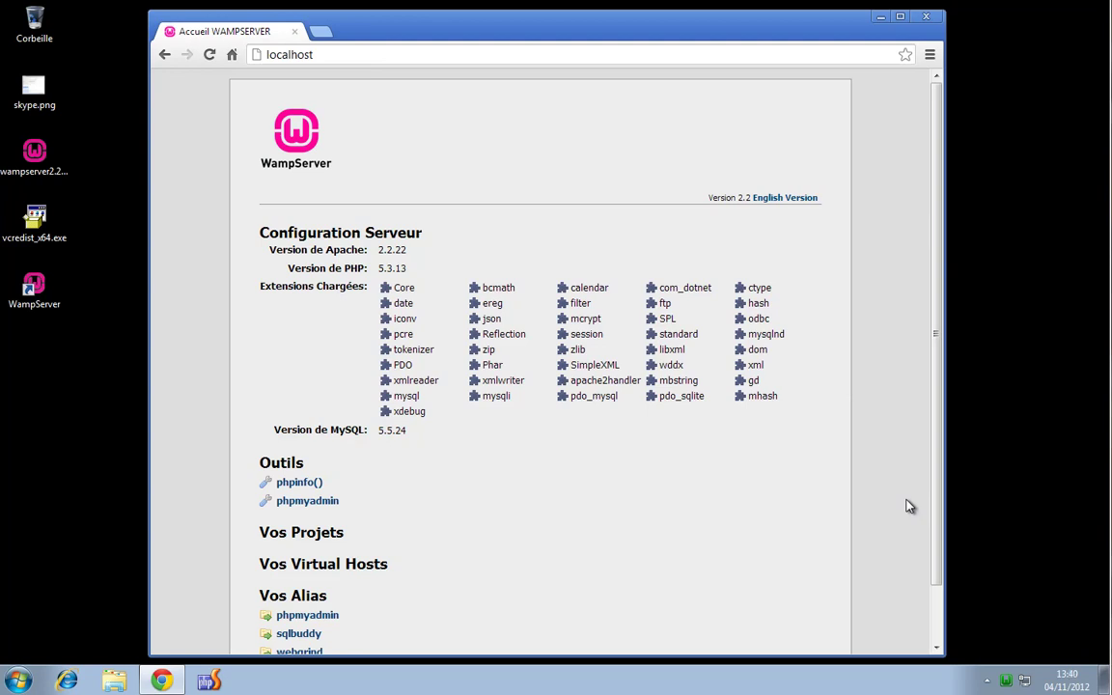
# Check the WampServer tray menu, then right-click Ordinateur in the Start menu to reveal Gérer
pyautogui.scroll(-1, 749, 512)
pyautogui.scroll(1, 749, 511)
pyautogui.click(1006, 680)
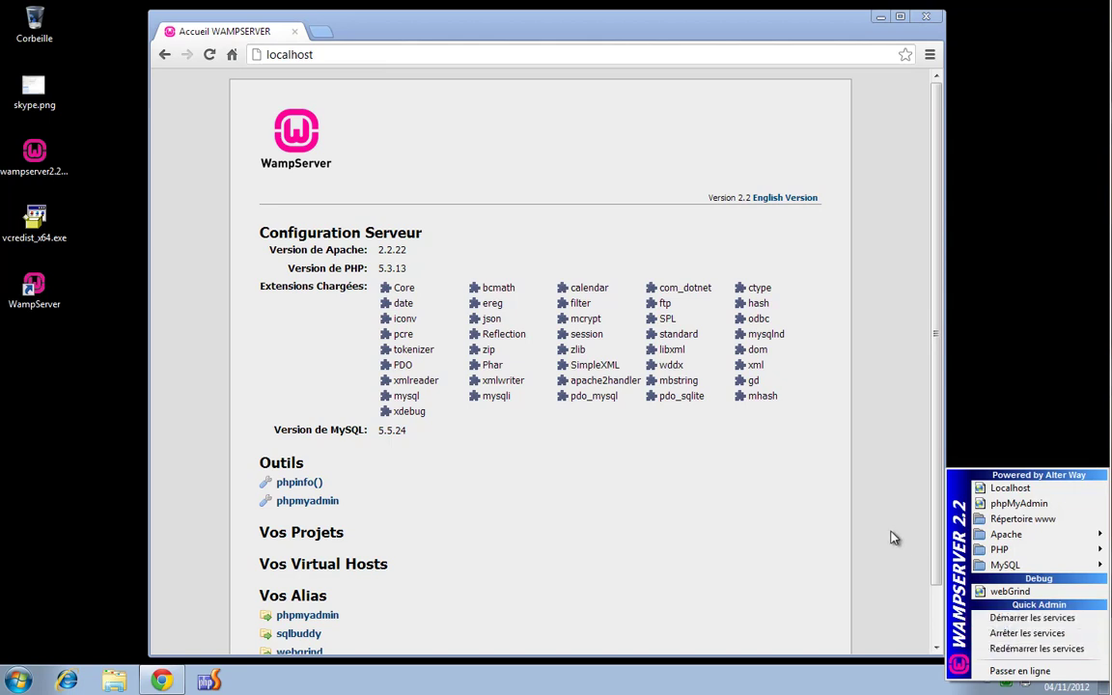
pyautogui.click(865, 483)
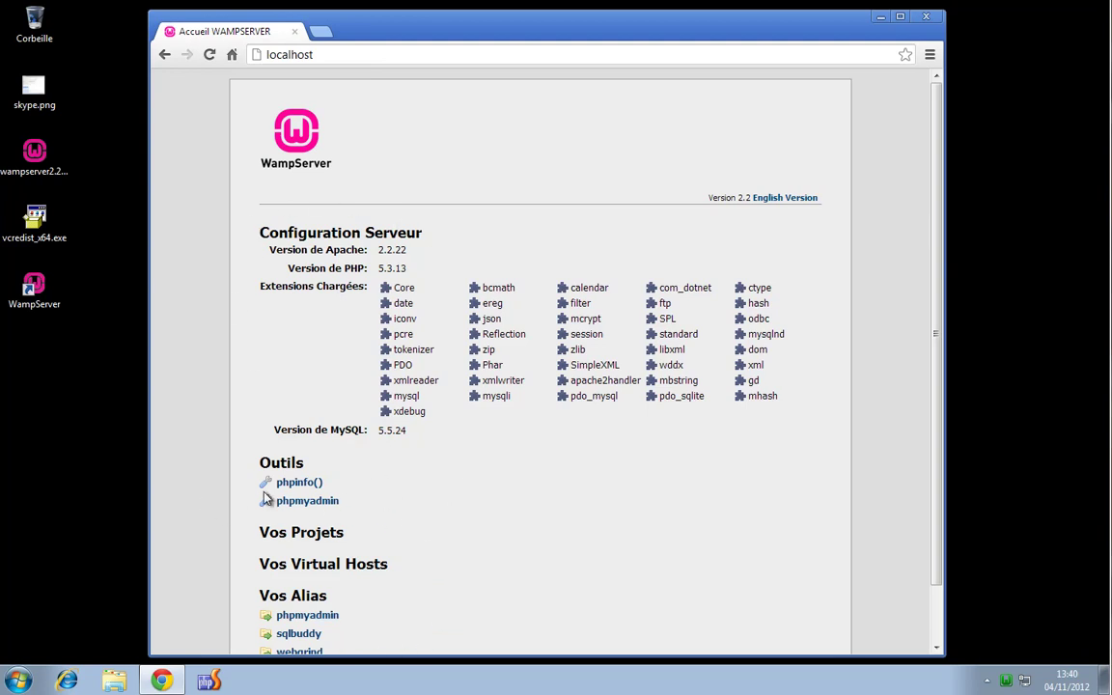
pyautogui.click(19, 681)
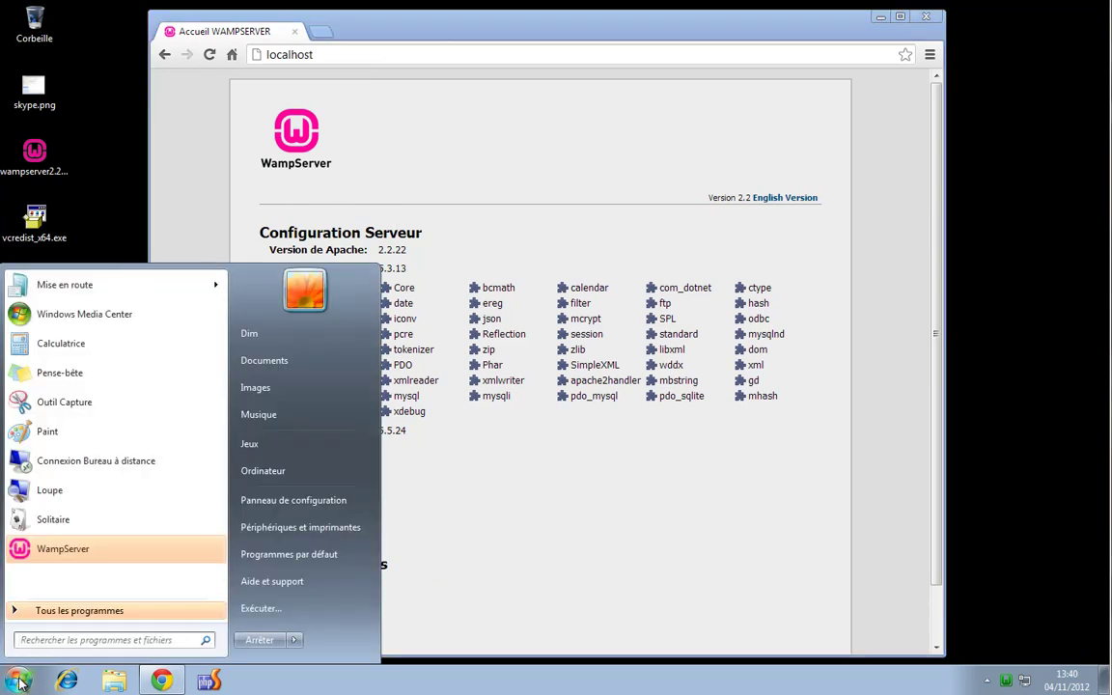
pyautogui.rightClick(278, 477)
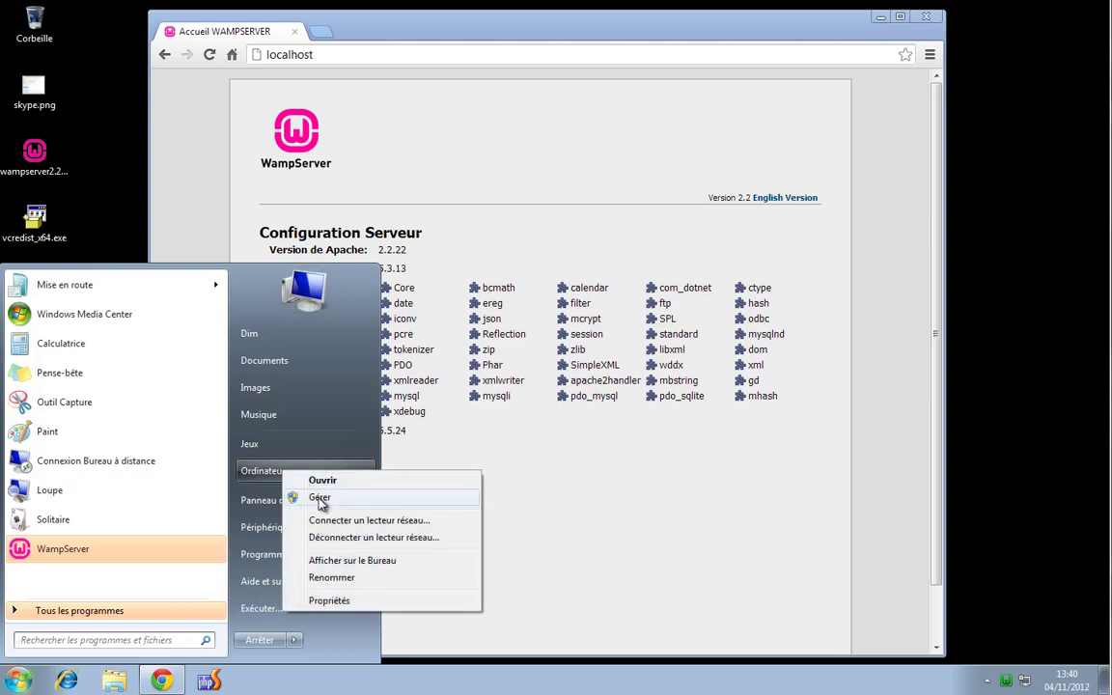
pyautogui.click(365, 392)
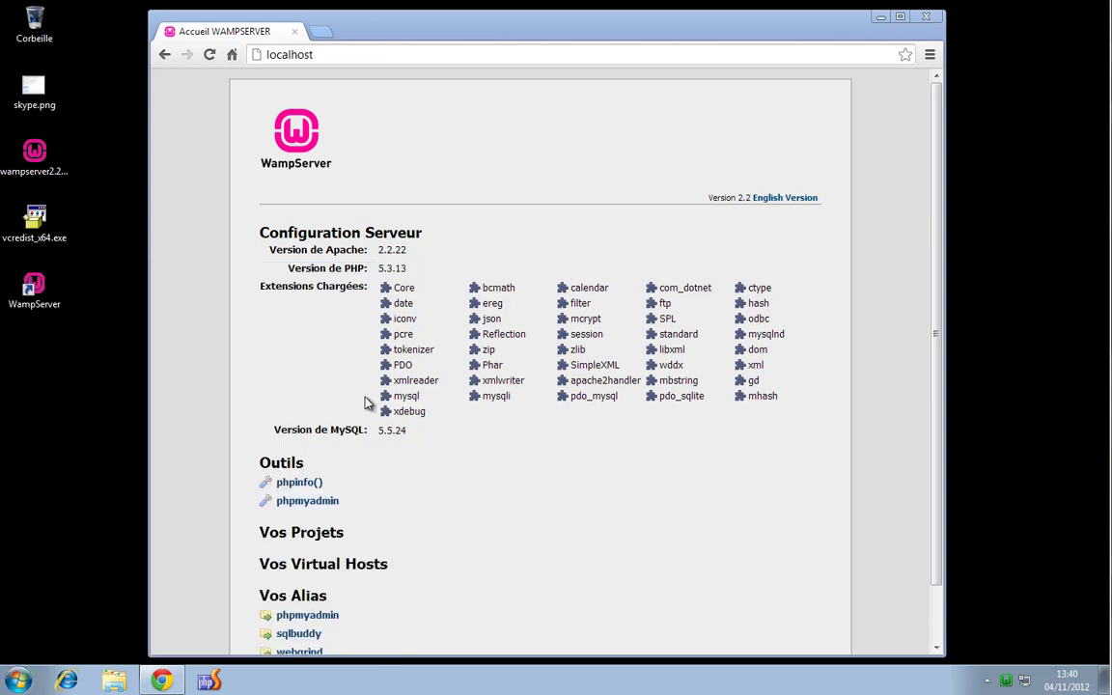
pyautogui.click(901, 145)
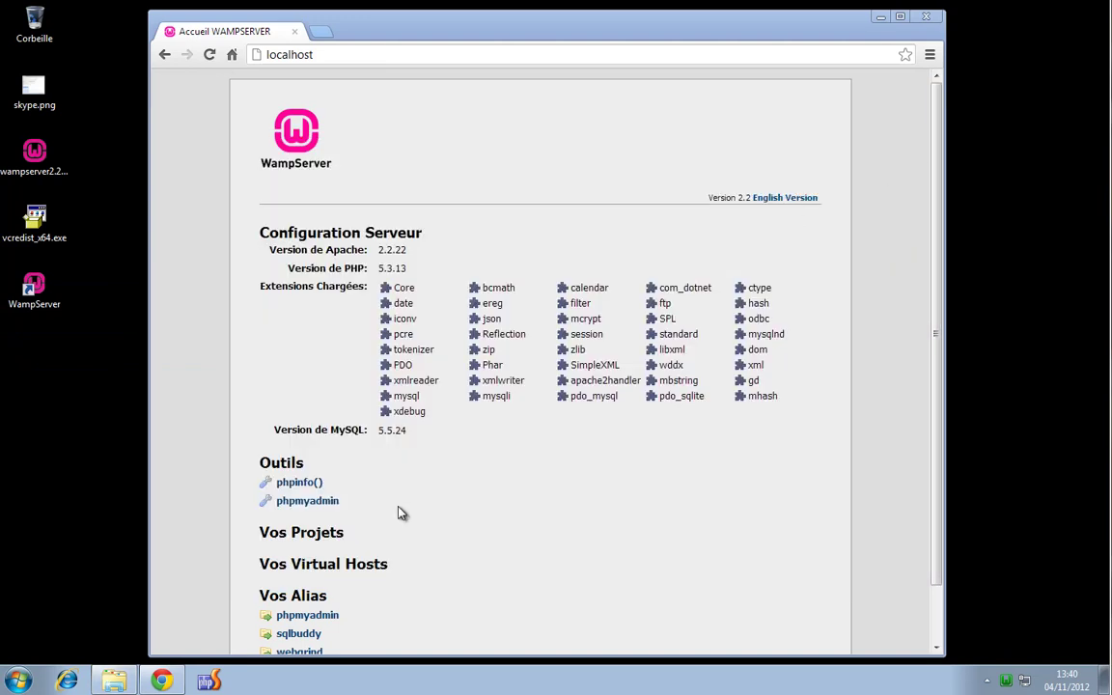
pyautogui.click(20, 681)
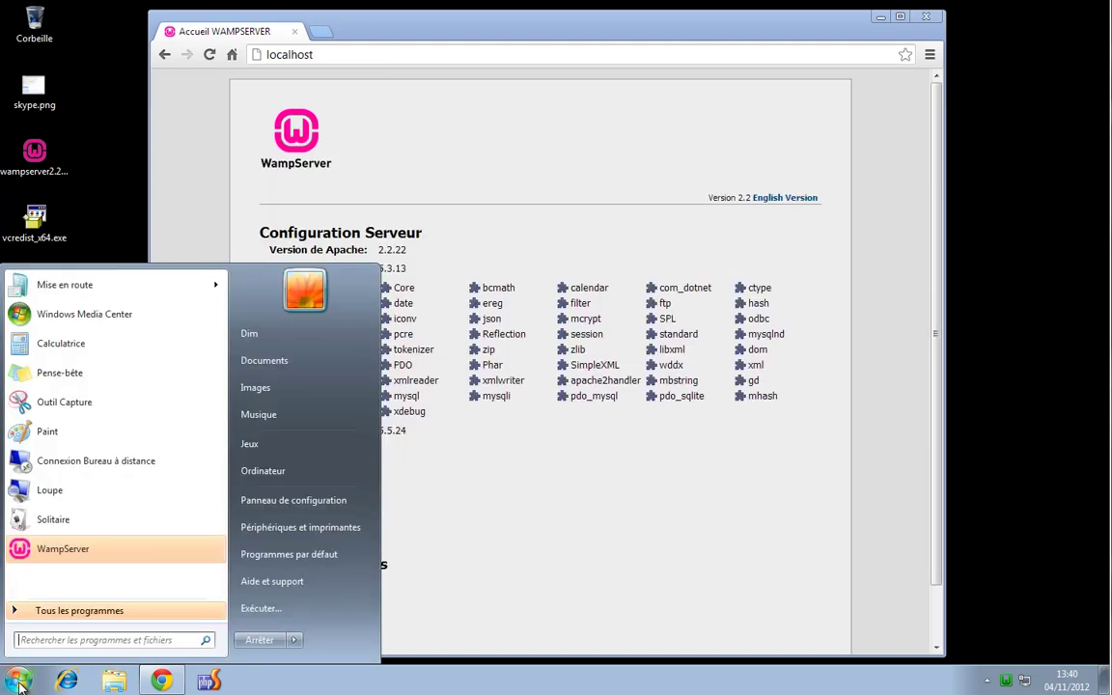
pyautogui.click(291, 610)
pyautogui.click(355, 440)
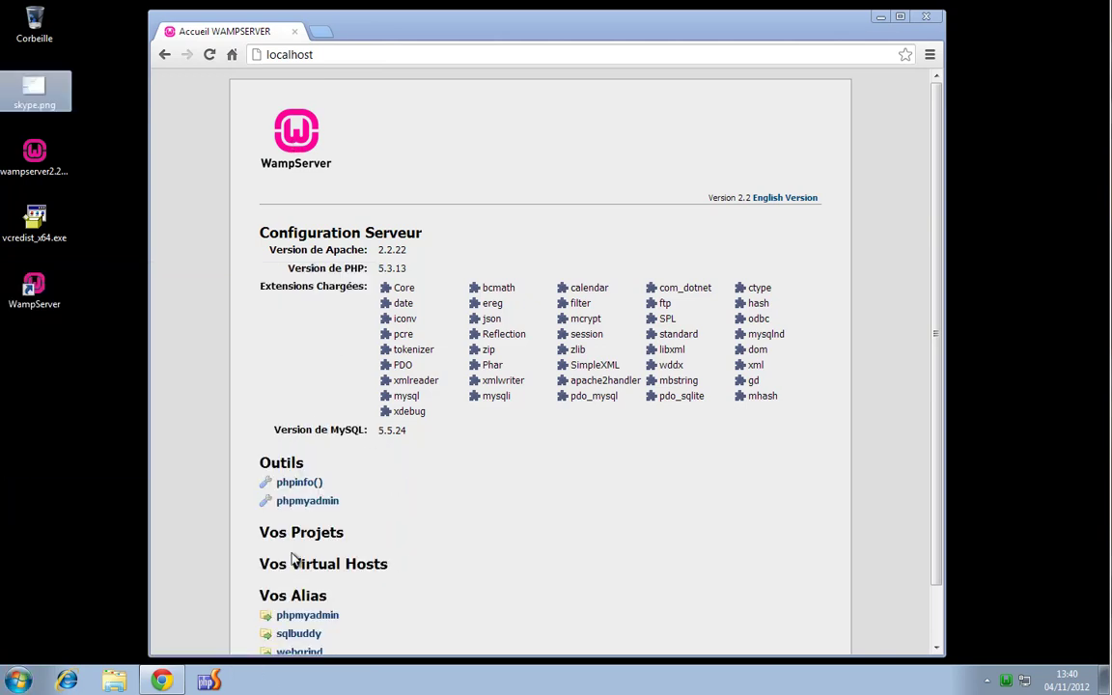
# Run services.msc from the Win+R Run dialog to open the Services console
pyautogui.press('super+r')
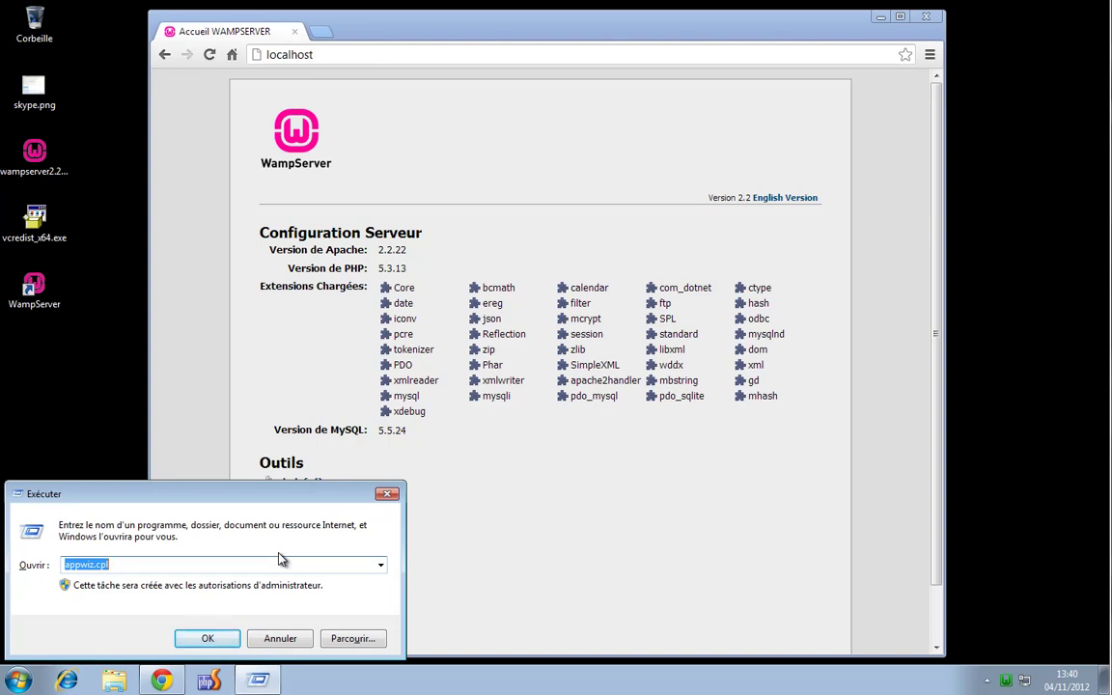
pyautogui.write('services')
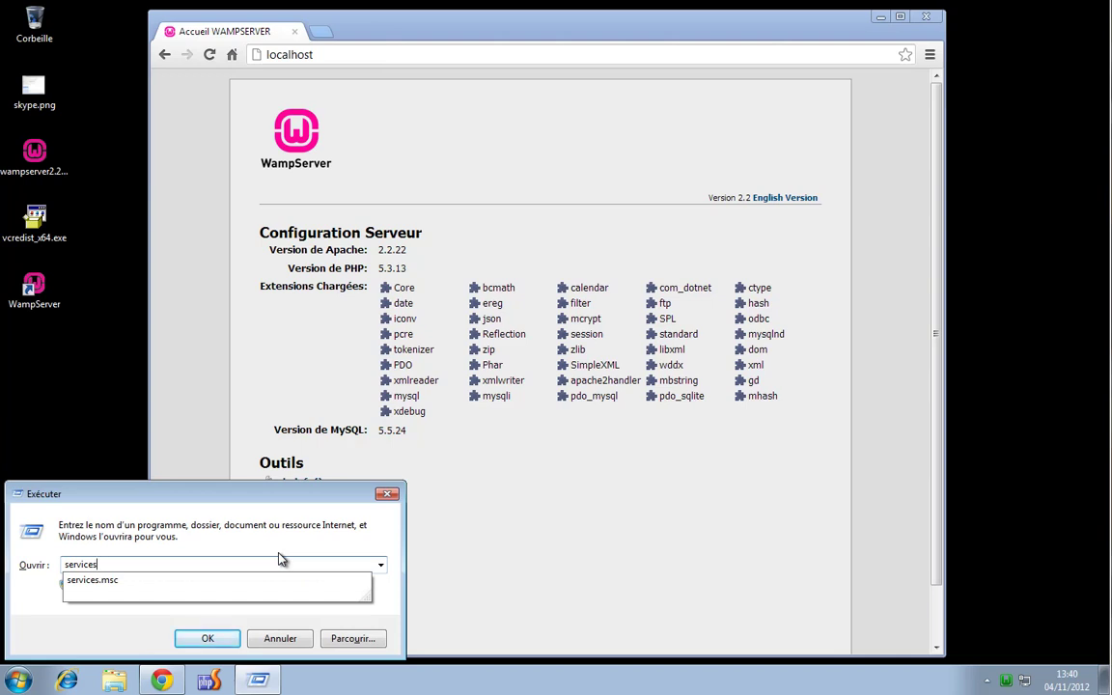
pyautogui.press('Down')
pyautogui.press('Return')
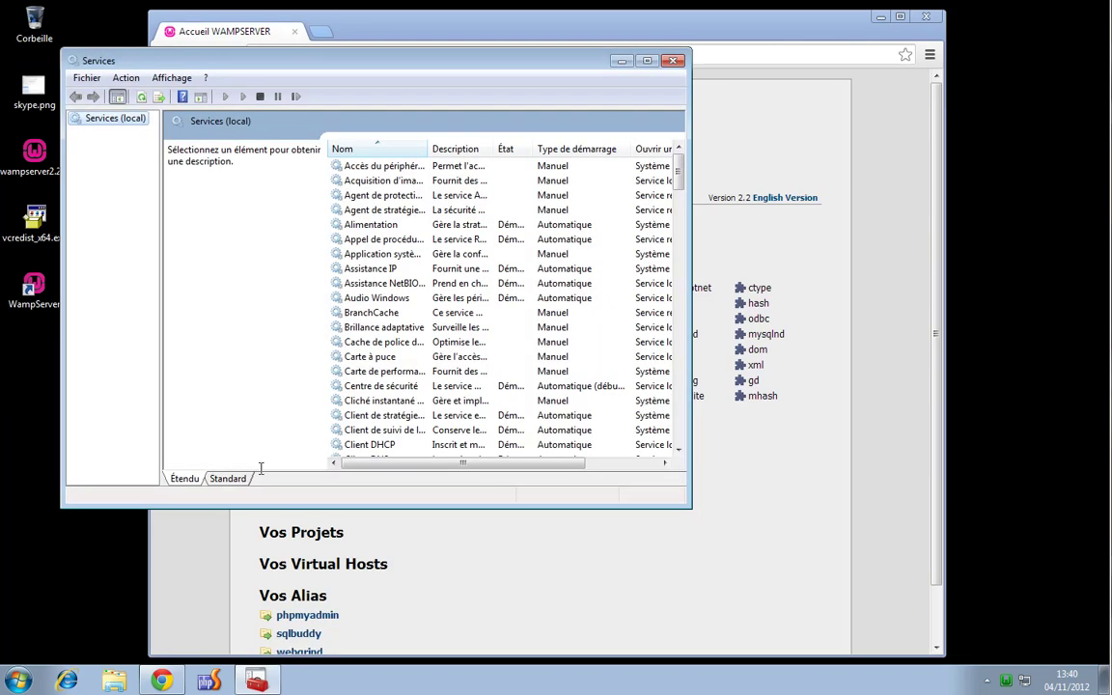
# Switch Services to the Standard view, maximize it, widen the Nom column and scroll down
pyautogui.click(230, 478)
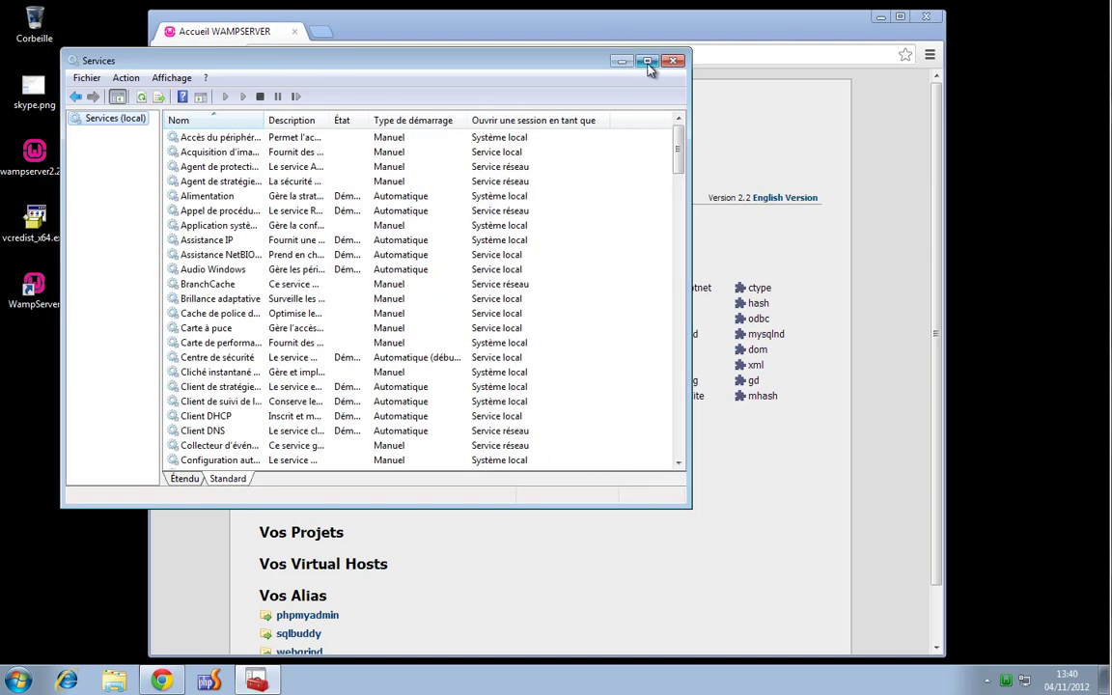
pyautogui.click(647, 61)
pyautogui.moveTo(197, 71); pyautogui.dragTo(399, 71)
pyautogui.moveTo(1106, 91); pyautogui.dragTo(1103, 502)
# Select wampapache and wampmysqld and widen the État column to read their Démarré status
pyautogui.click(166, 483)
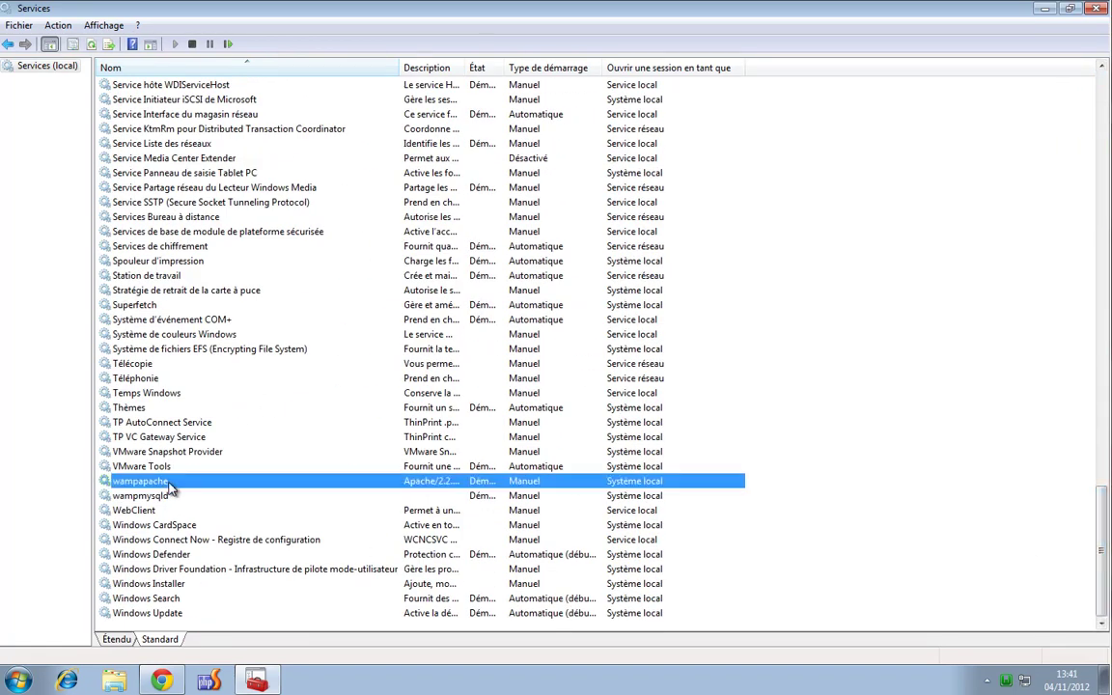
pyautogui.click(165, 497)
pyautogui.click(163, 483)
pyautogui.click(179, 495)
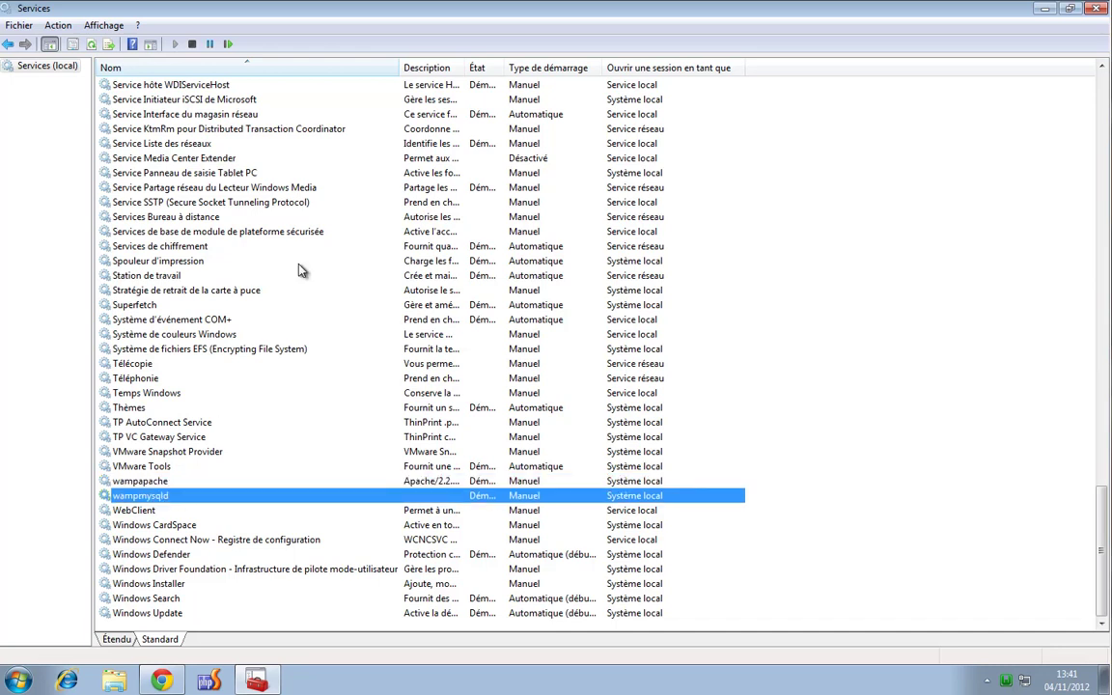
pyautogui.moveTo(394, 74); pyautogui.dragTo(357, 69)
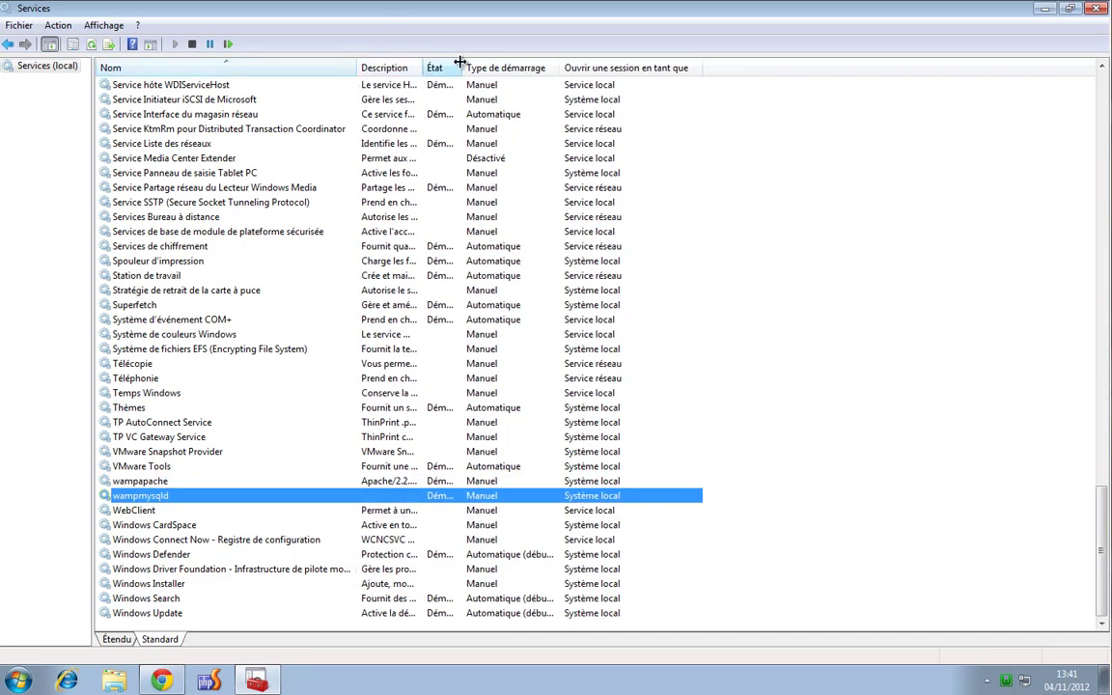
pyautogui.moveTo(461, 66); pyautogui.dragTo(547, 67)
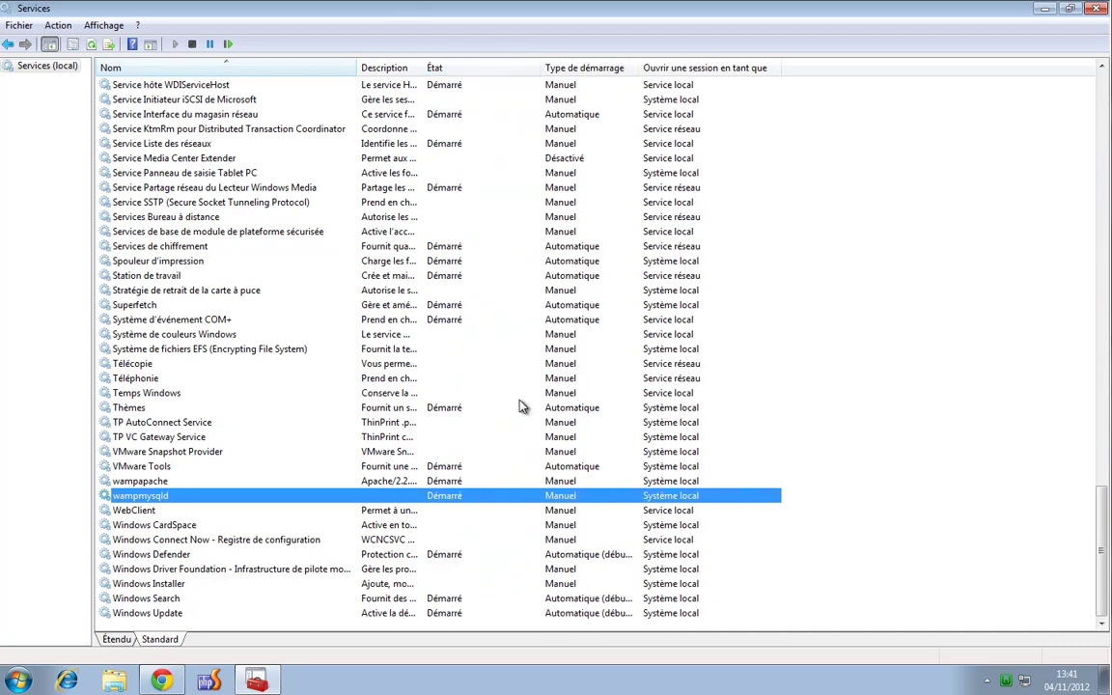
pyautogui.click(1007, 683)
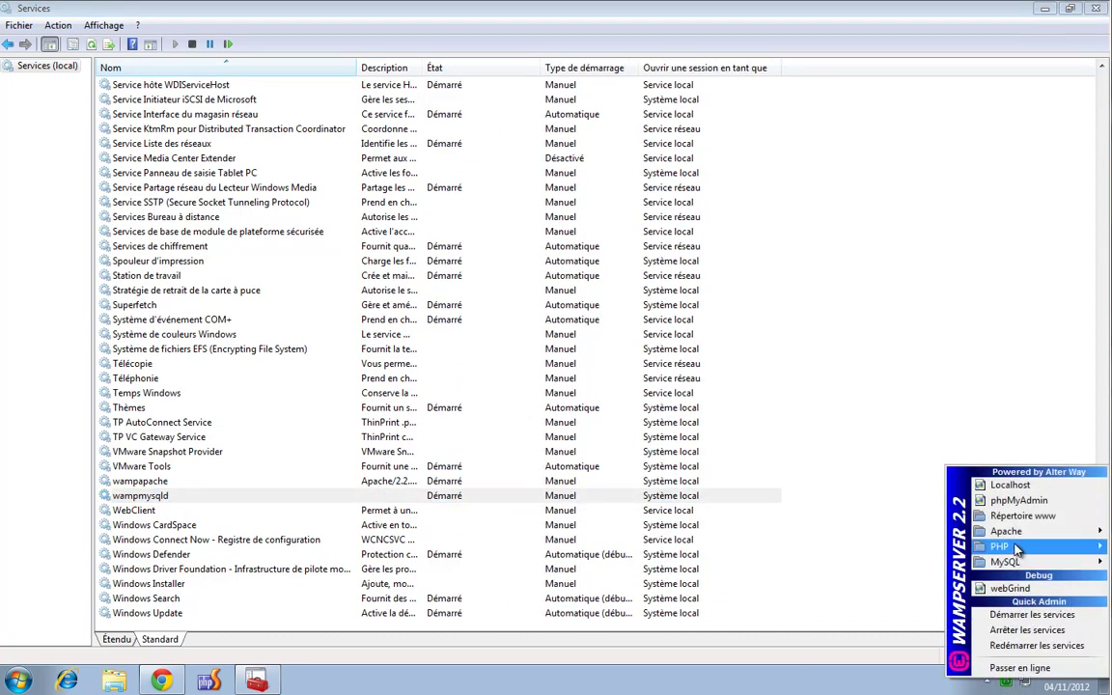
# Stop Apache from WampServer's Apache > Service > Arrêter le service menu
pyautogui.moveTo(1015, 533)
pyautogui.moveTo(860, 547)
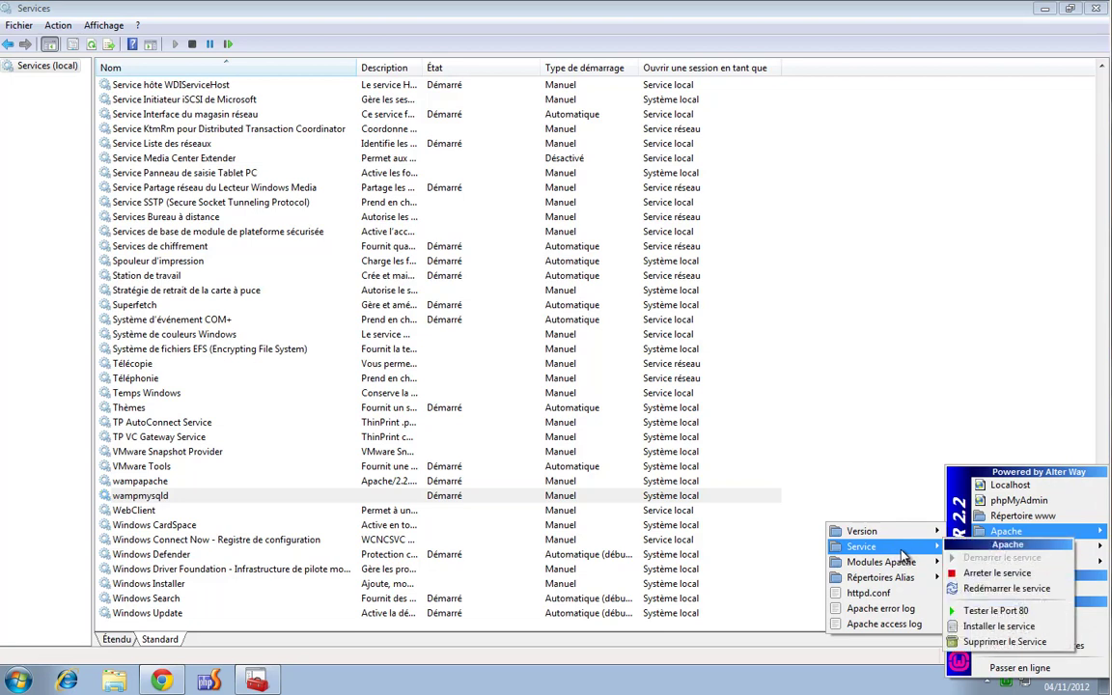
pyautogui.click(980, 575)
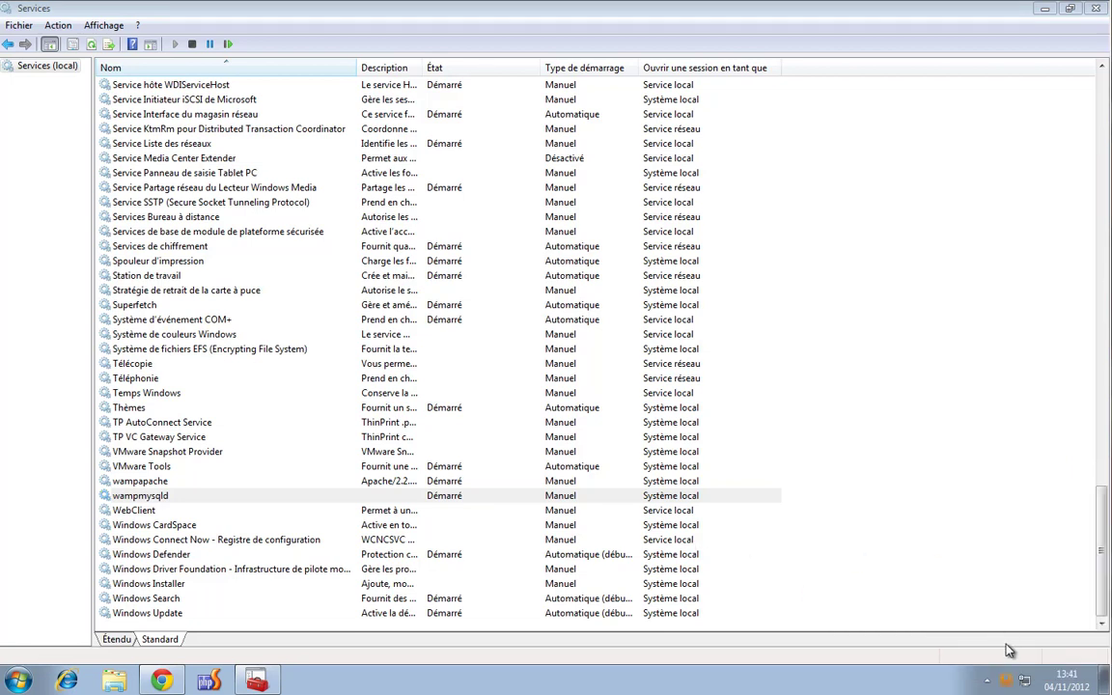
# Refresh the Services list and start wampapache again with Démarrer
pyautogui.click(391, 480)
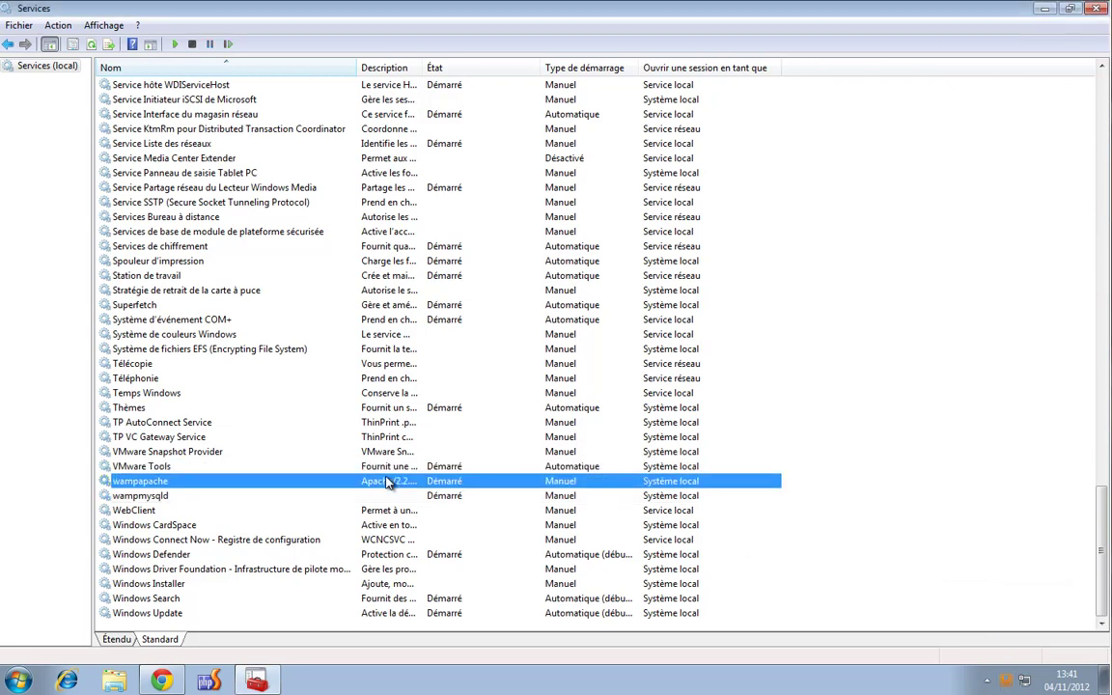
pyautogui.click(91, 43)
pyautogui.rightClick(397, 488)
pyautogui.click(458, 496)
pyautogui.click(1007, 683)
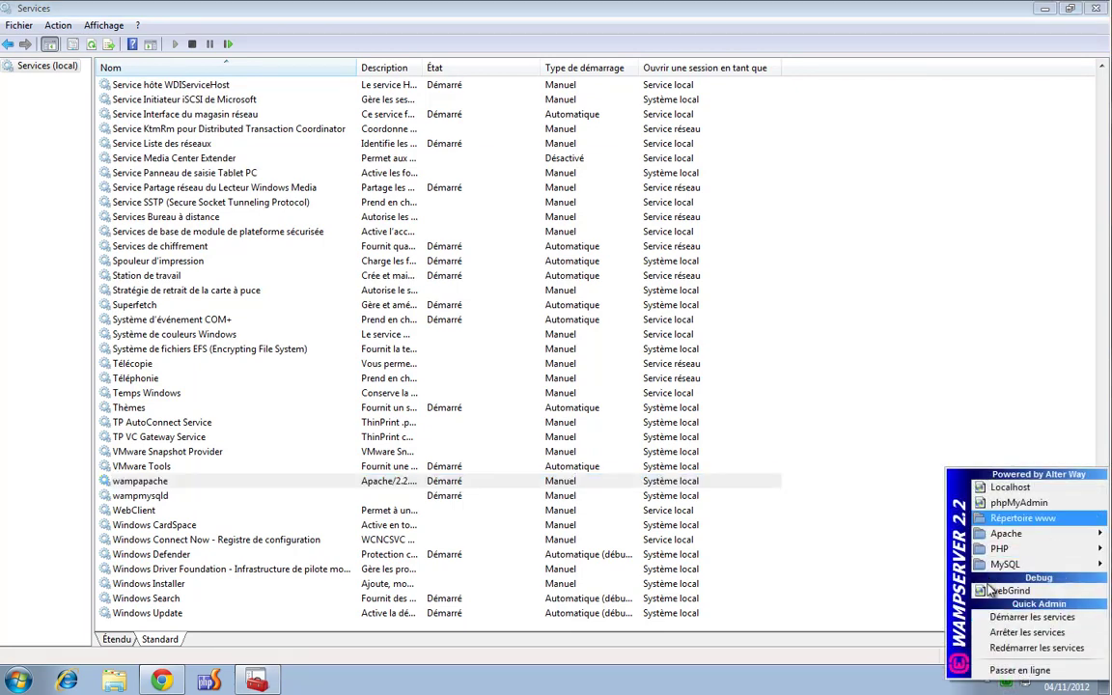
pyautogui.moveTo(1006, 534)
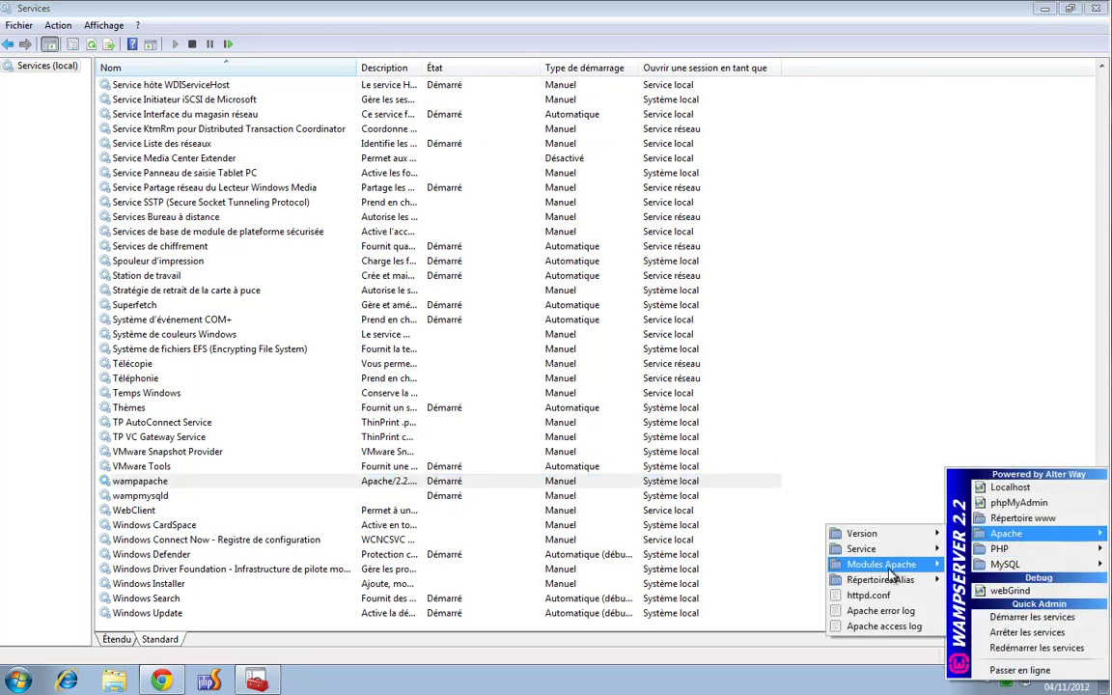
pyautogui.moveTo(891, 552)
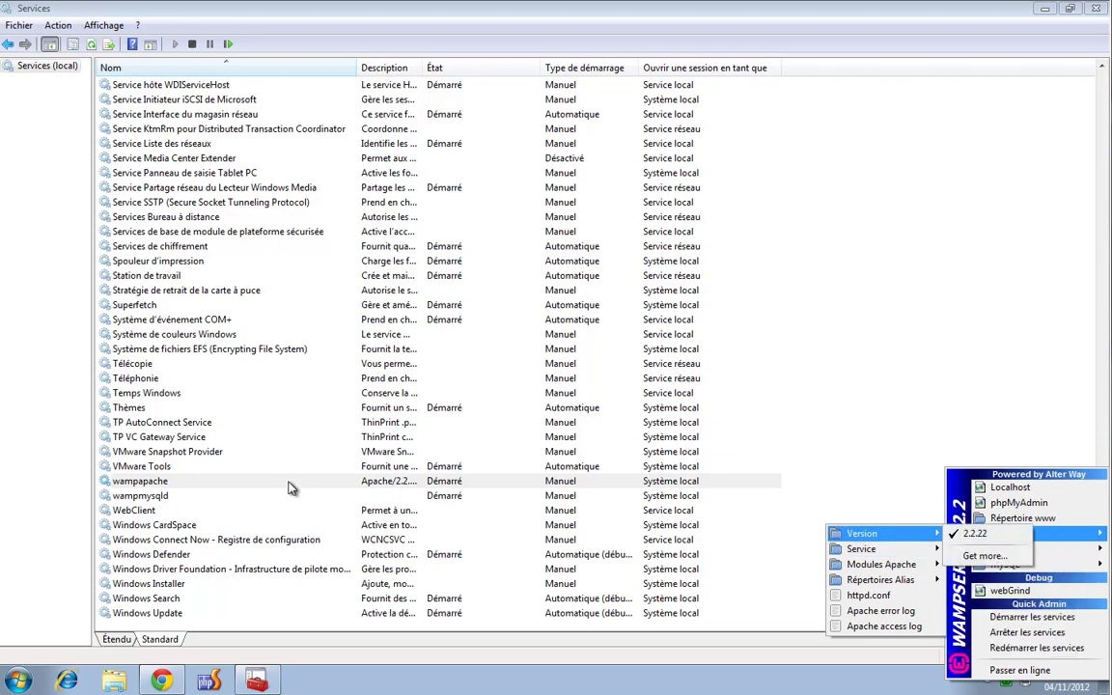
pyautogui.click(292, 483)
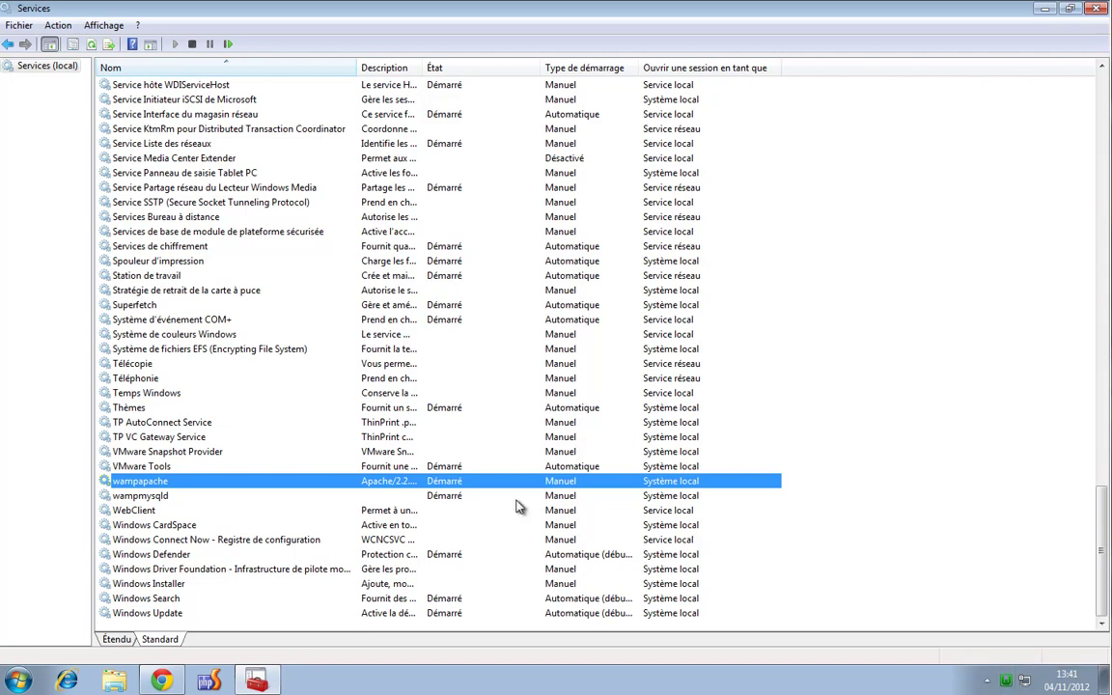
# Toggle the selection between wampapache and wampmysqld to compare their status
pyautogui.click(193, 495)
pyautogui.click(193, 483)
pyautogui.click(193, 496)
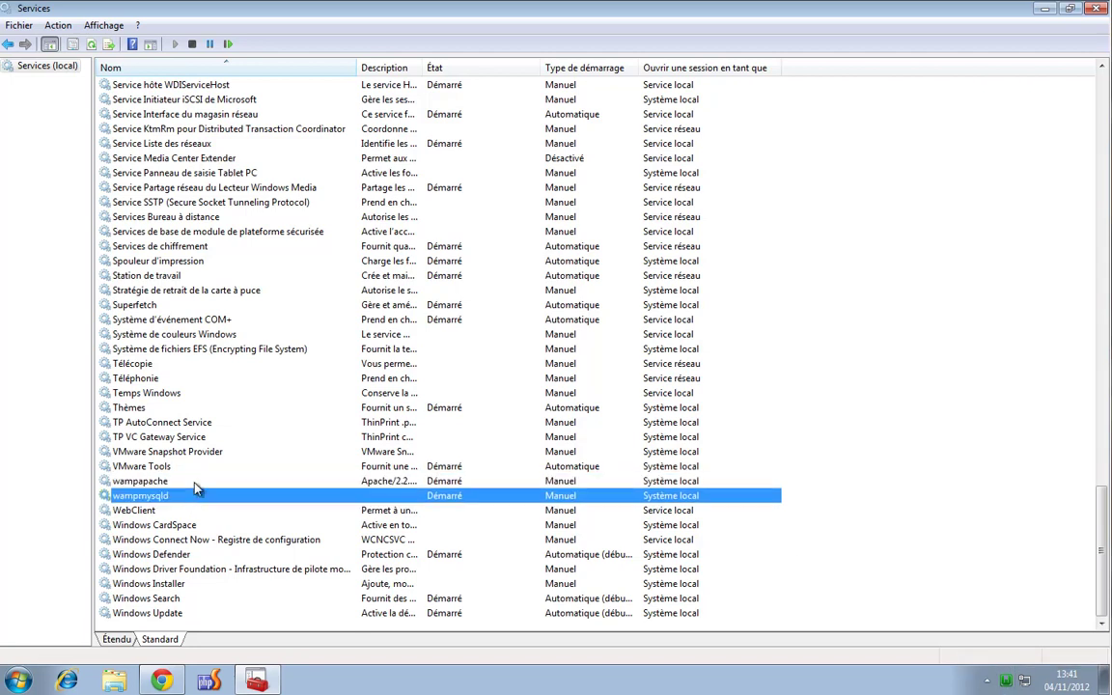
pyautogui.click(195, 481)
pyautogui.click(196, 497)
pyautogui.click(186, 481)
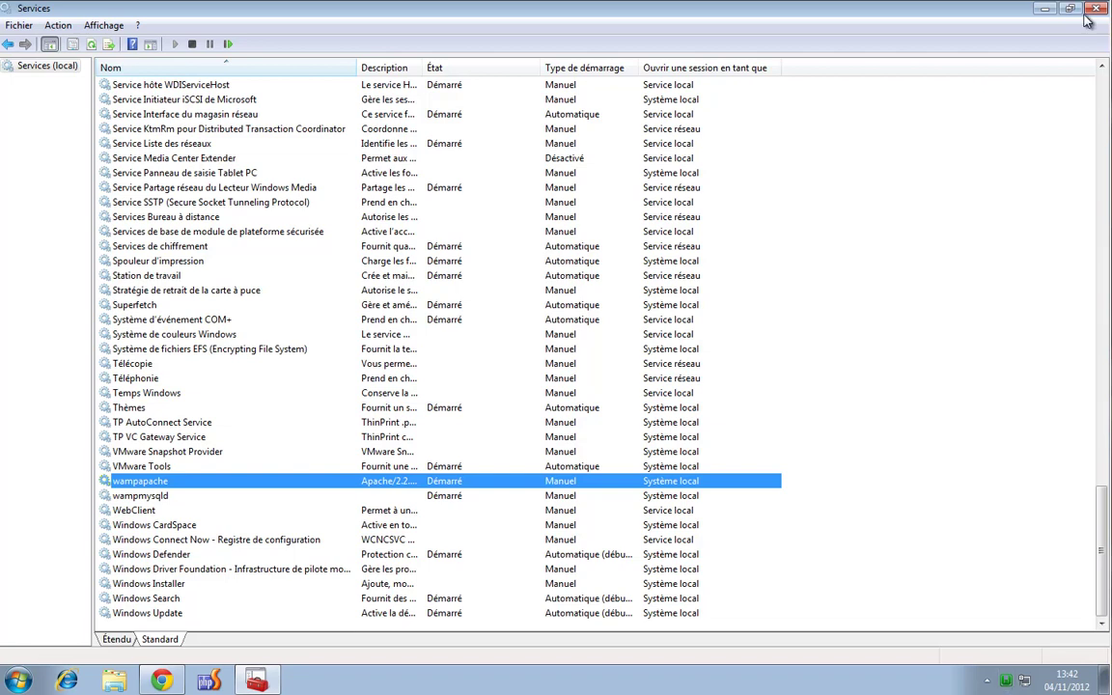
# Close the Services console with Alt+F4, dismiss WampServer's menu and close the localhost browser window
pyautogui.hotkey('alt', 'F4')
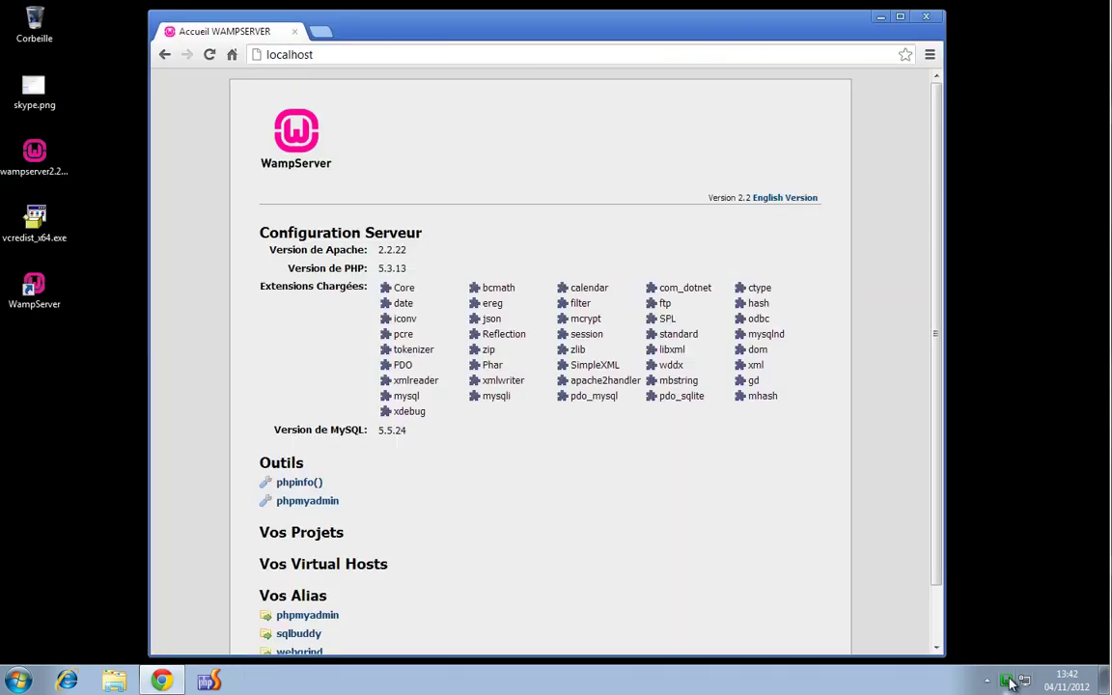
pyautogui.click(1006, 682)
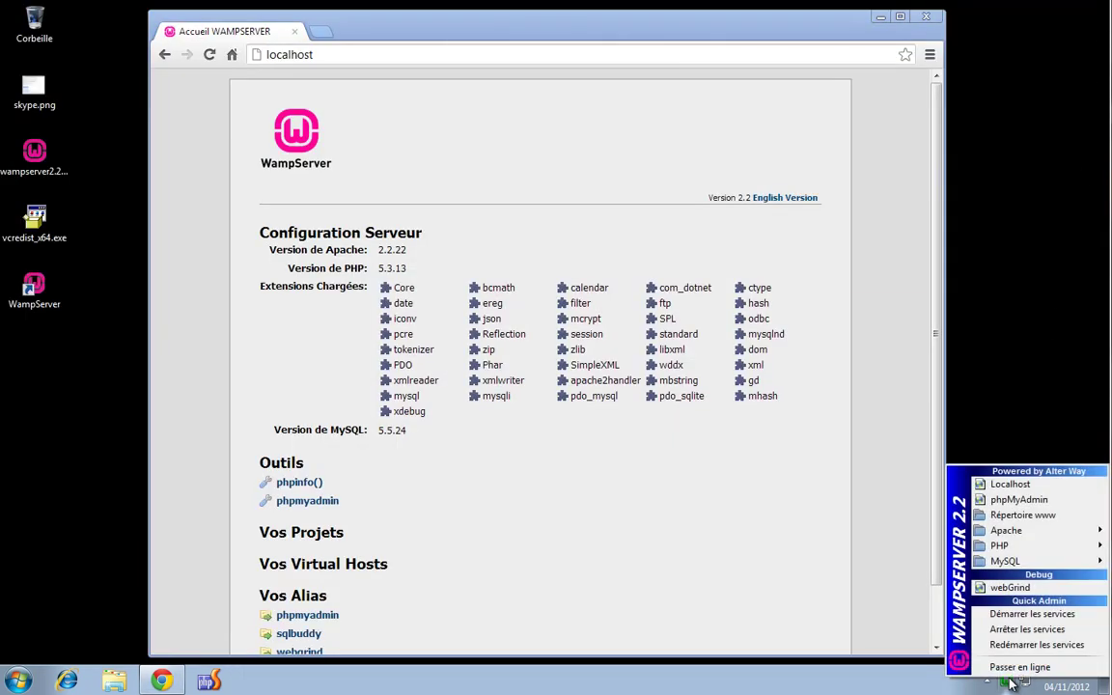
pyautogui.click(1036, 378)
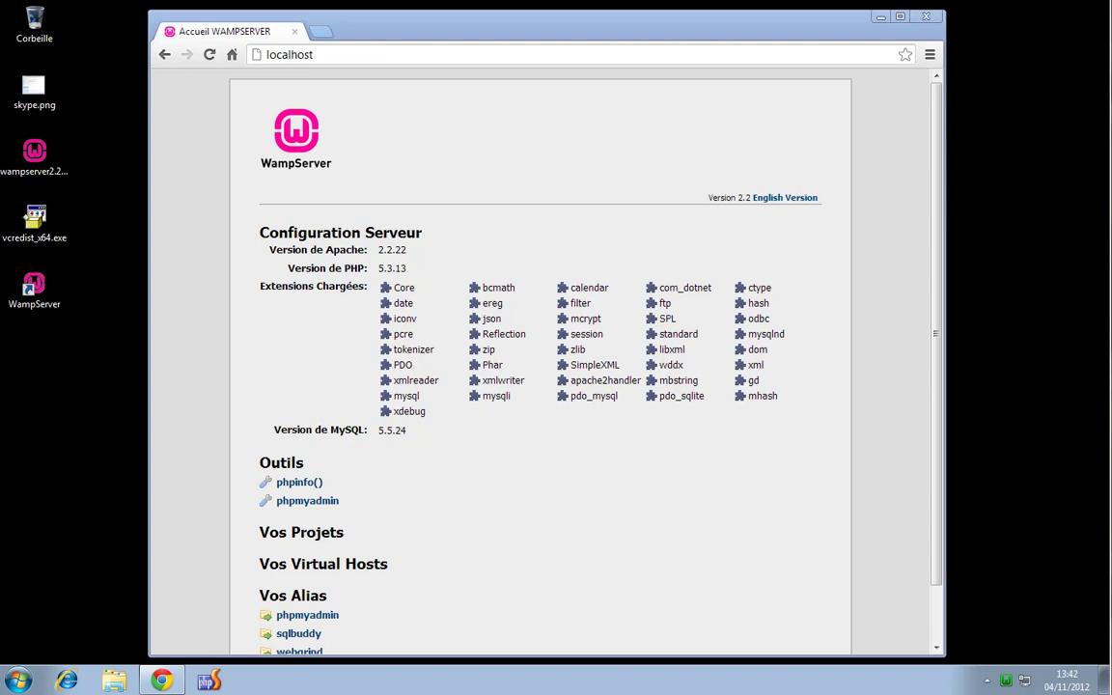
pyautogui.click(935, 19)
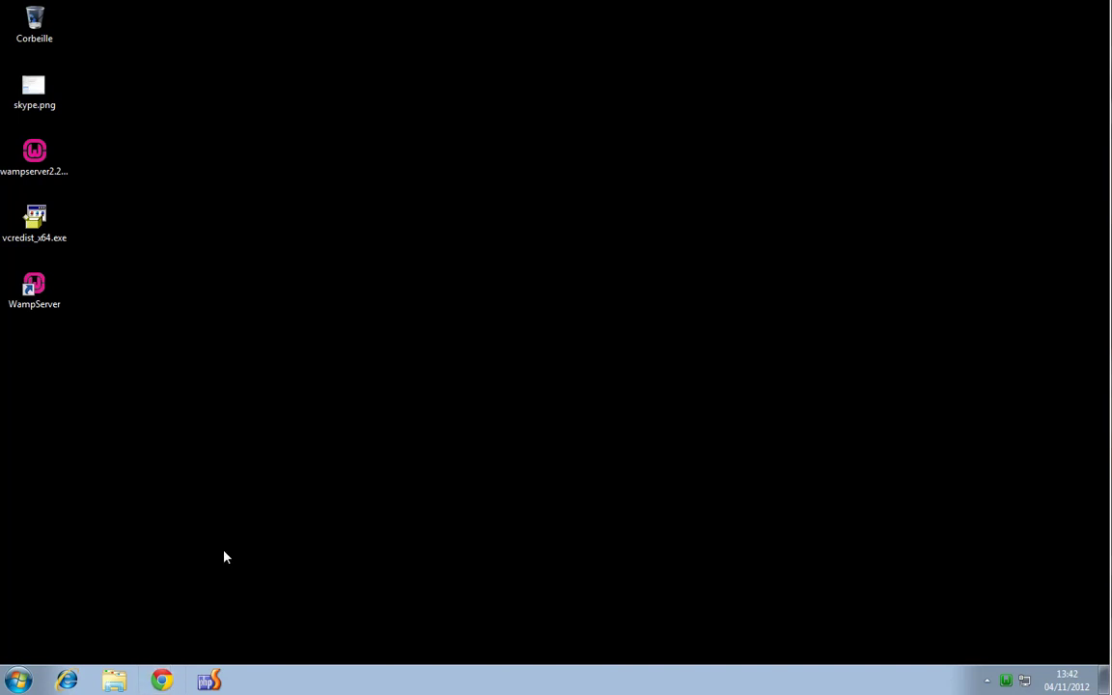
pyautogui.click(18, 682)
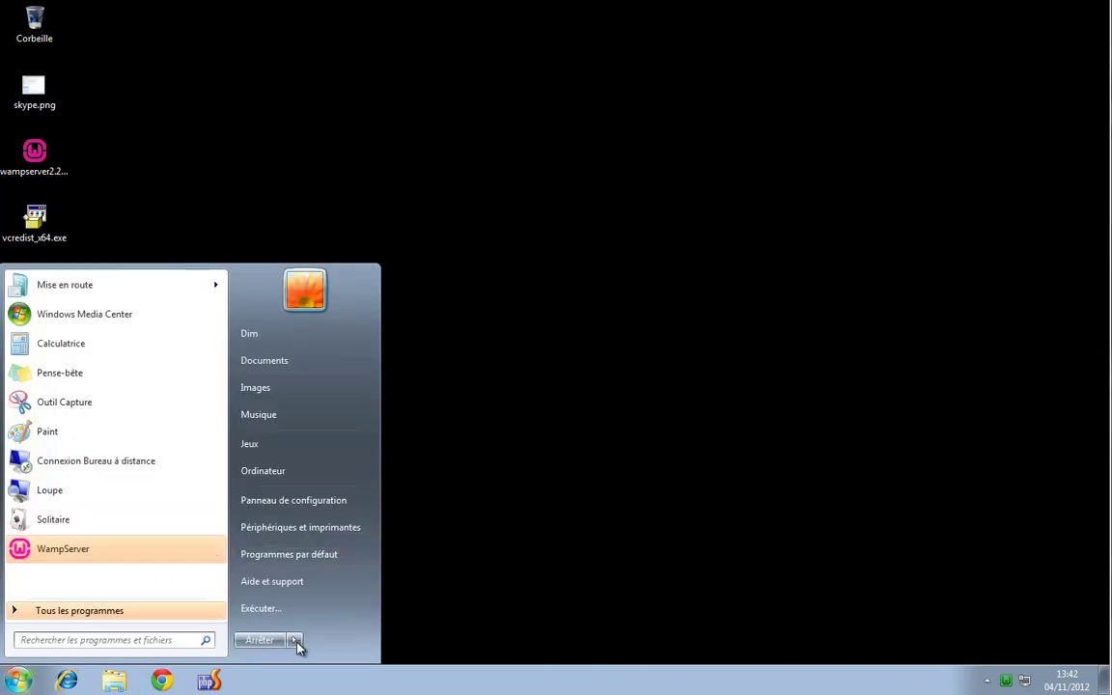
pyautogui.click(294, 640)
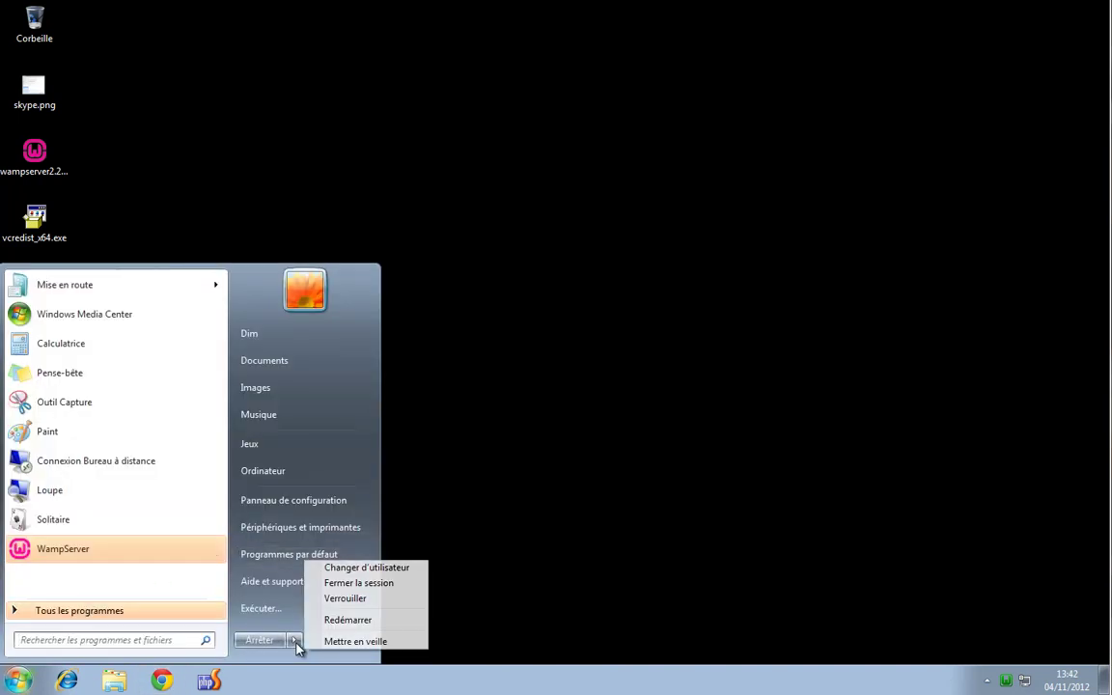
pyautogui.click(379, 584)
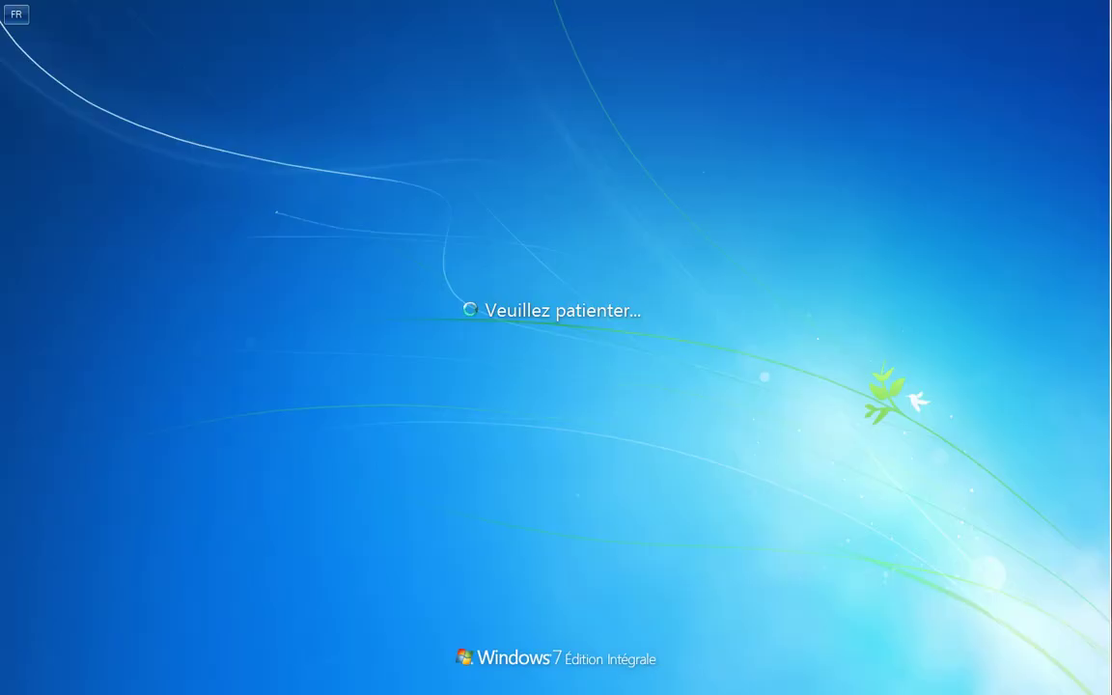
pyautogui.click(558, 413)
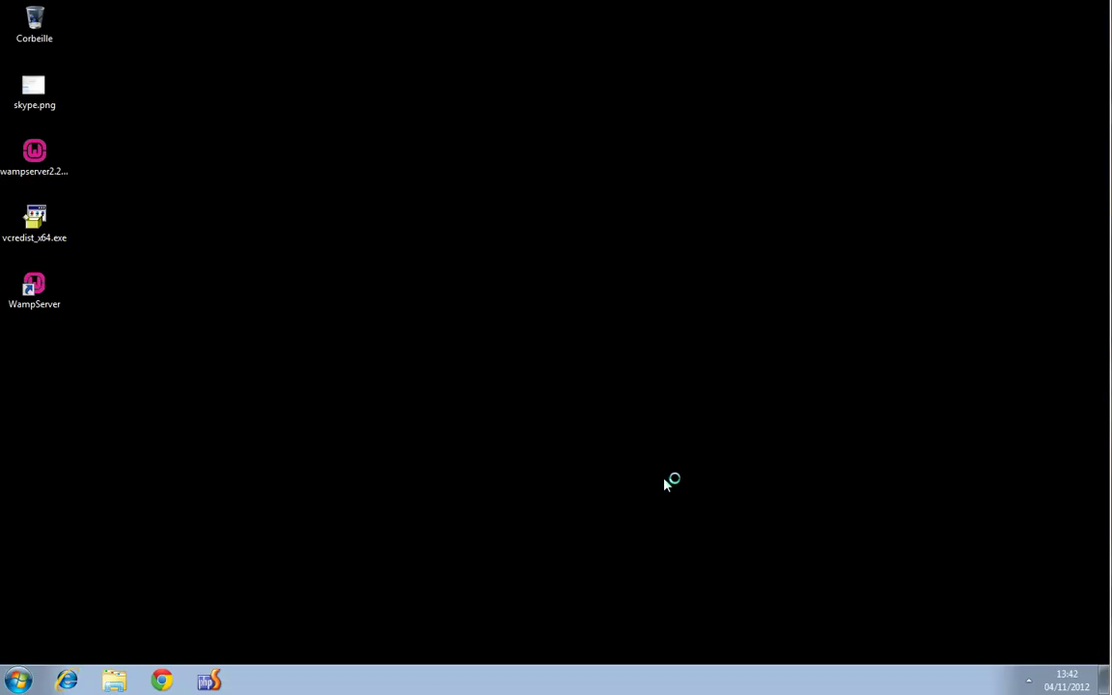
pyautogui.click(1029, 683)
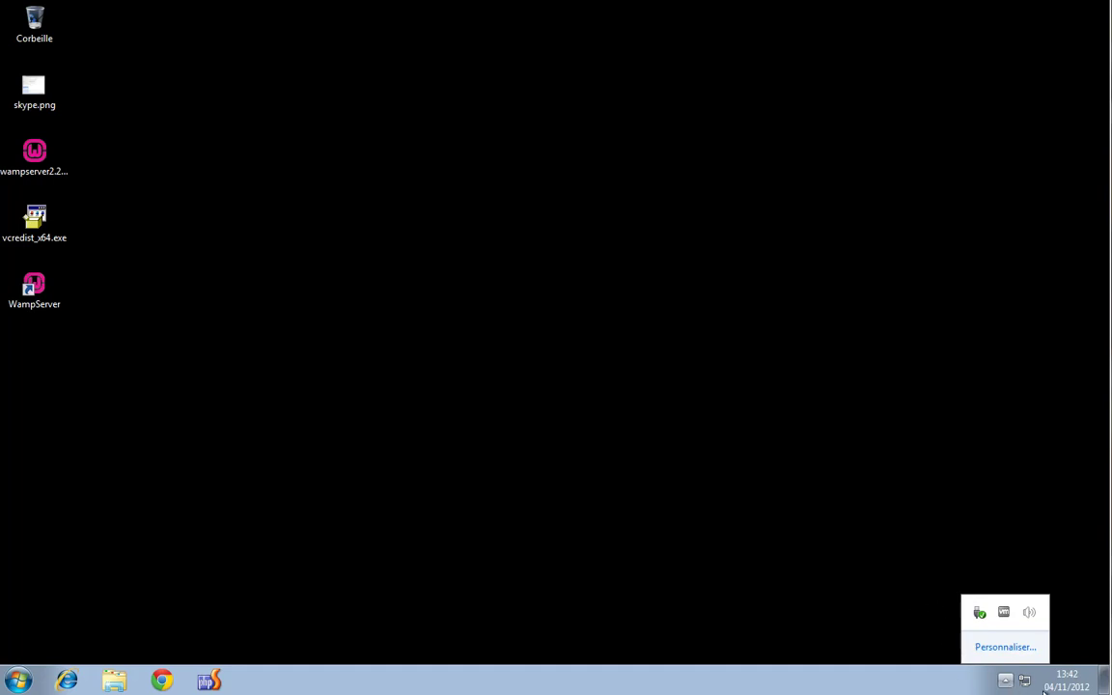
pyautogui.click(777, 350)
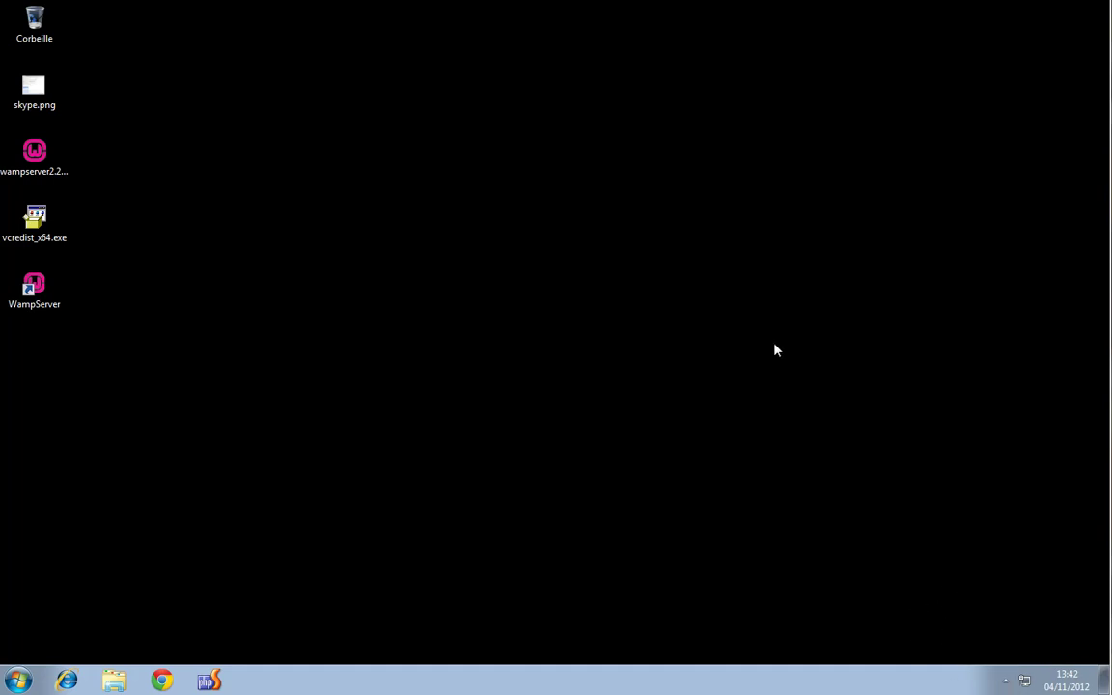
# Open Chrome and load localhost to show the WampServer 2.2 homepage
pyautogui.click(164, 681)
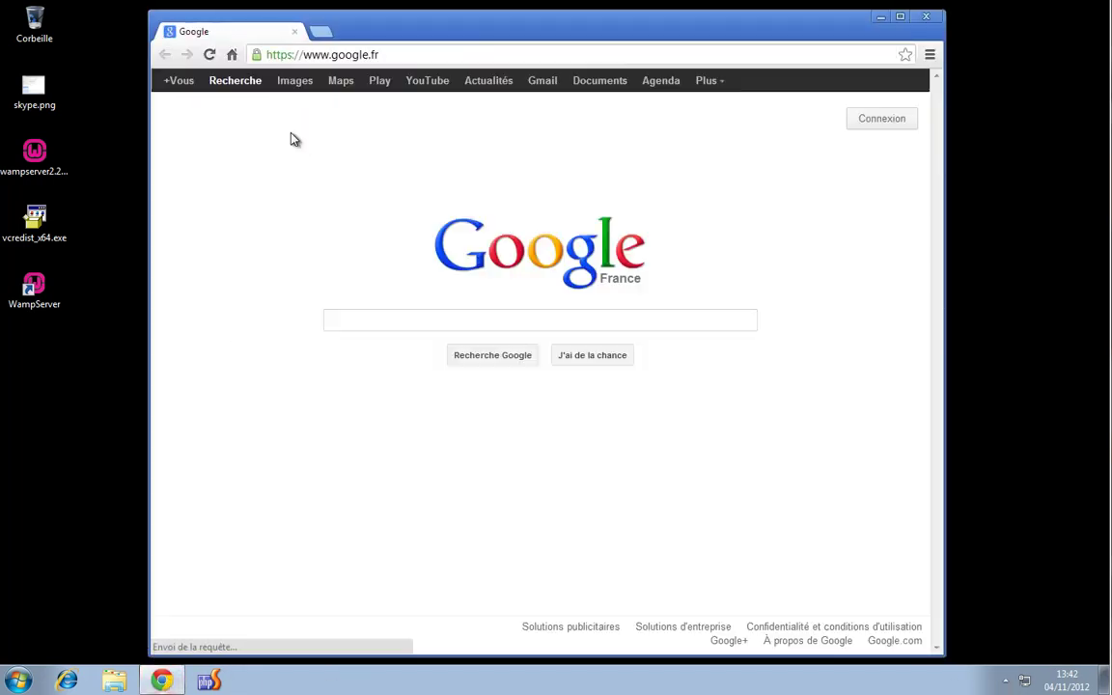
pyautogui.click(399, 52)
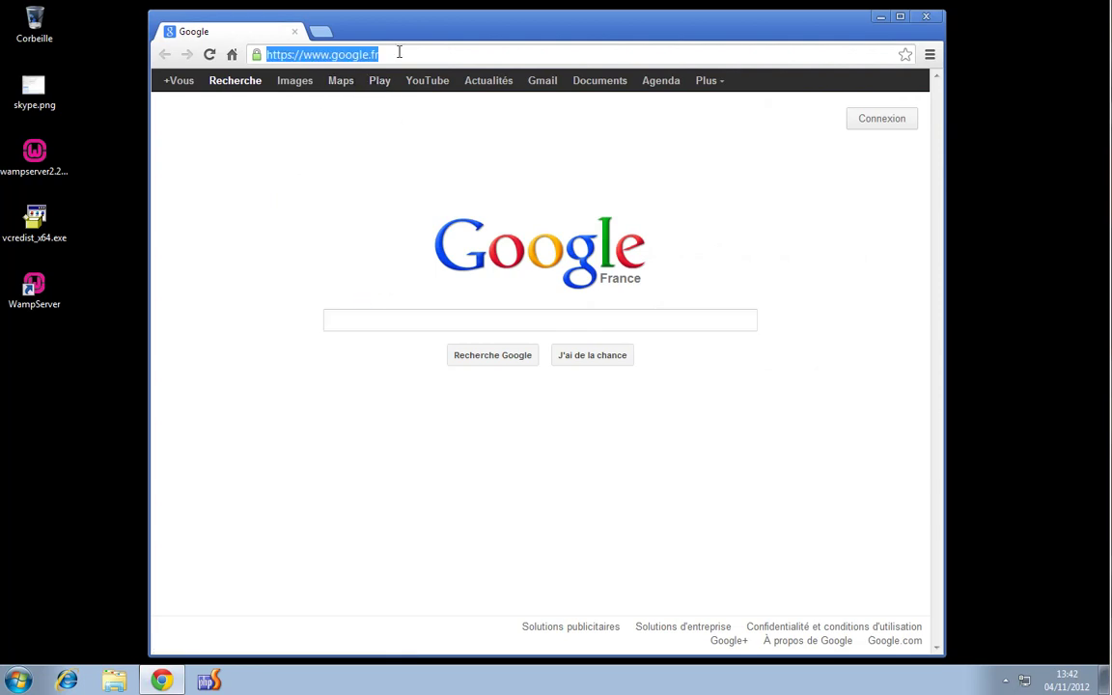
pyautogui.write('local')
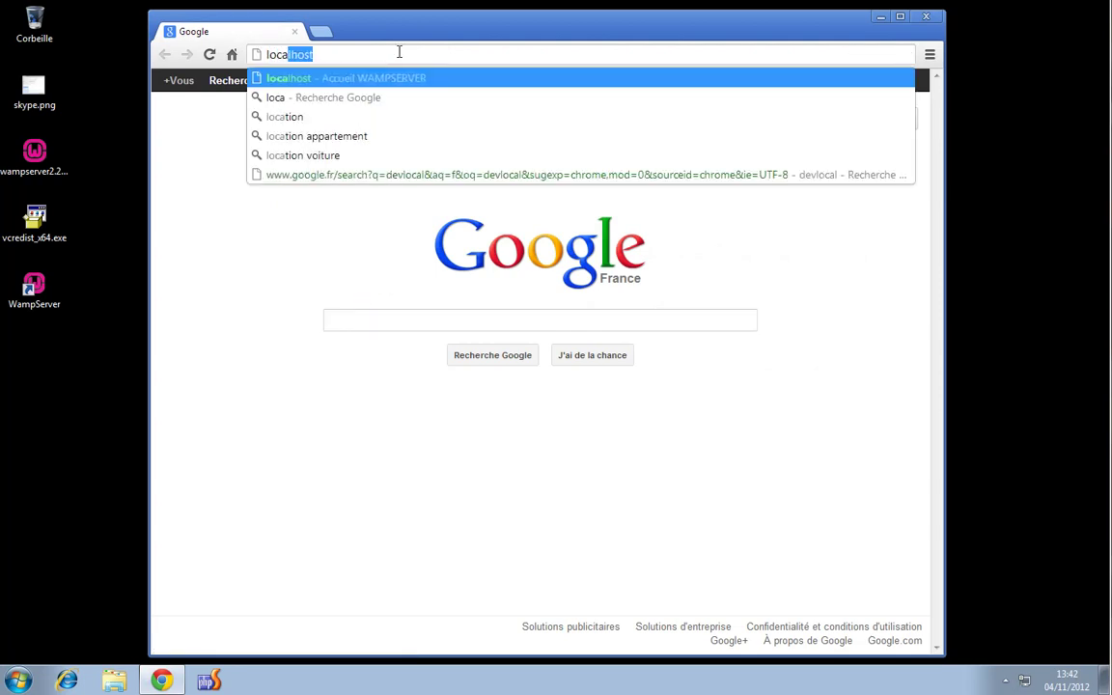
pyautogui.write('host')
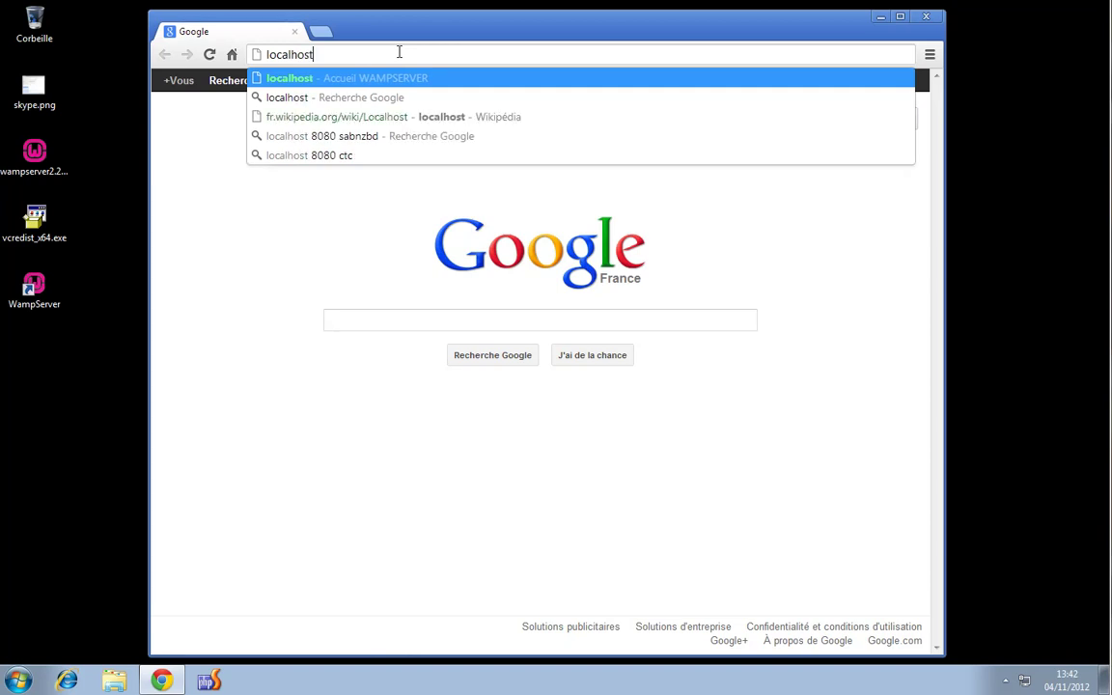
pyautogui.press('Return')
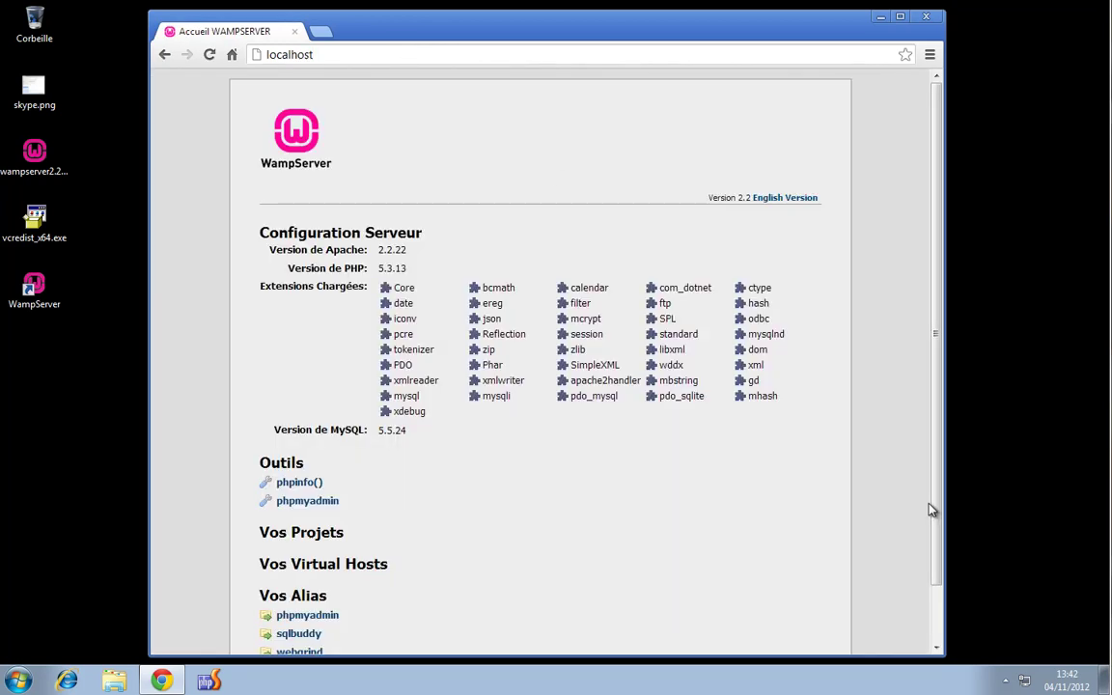
# Check the hidden notification-area icons, then bring up the Start menu
pyautogui.click(1005, 681)
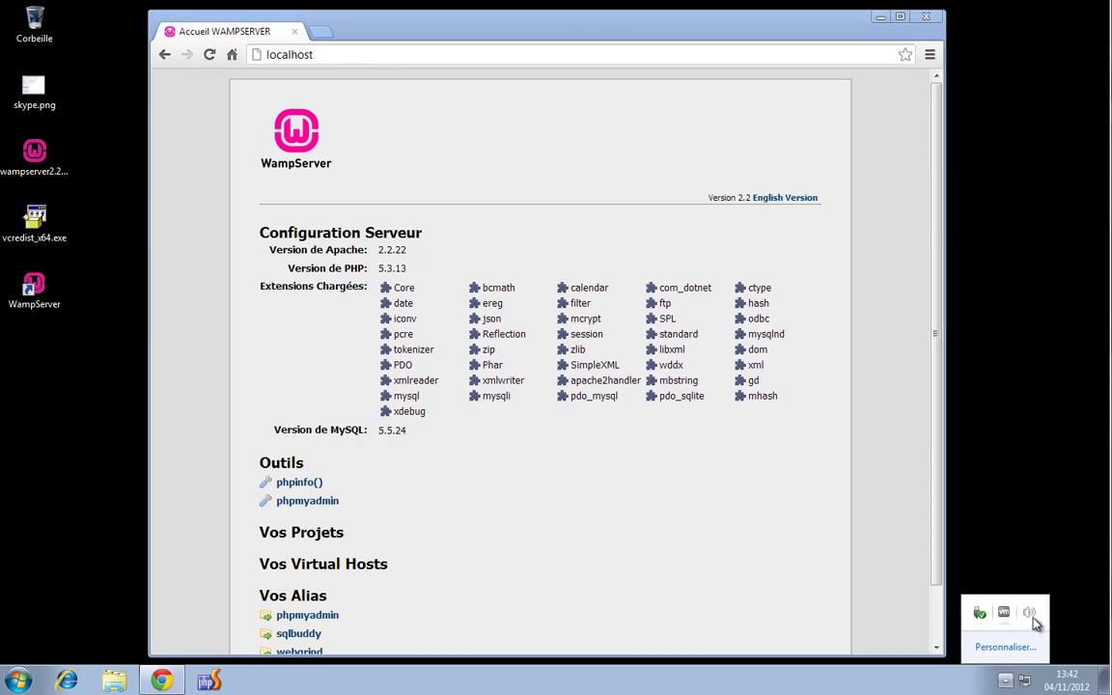
pyautogui.click(1021, 543)
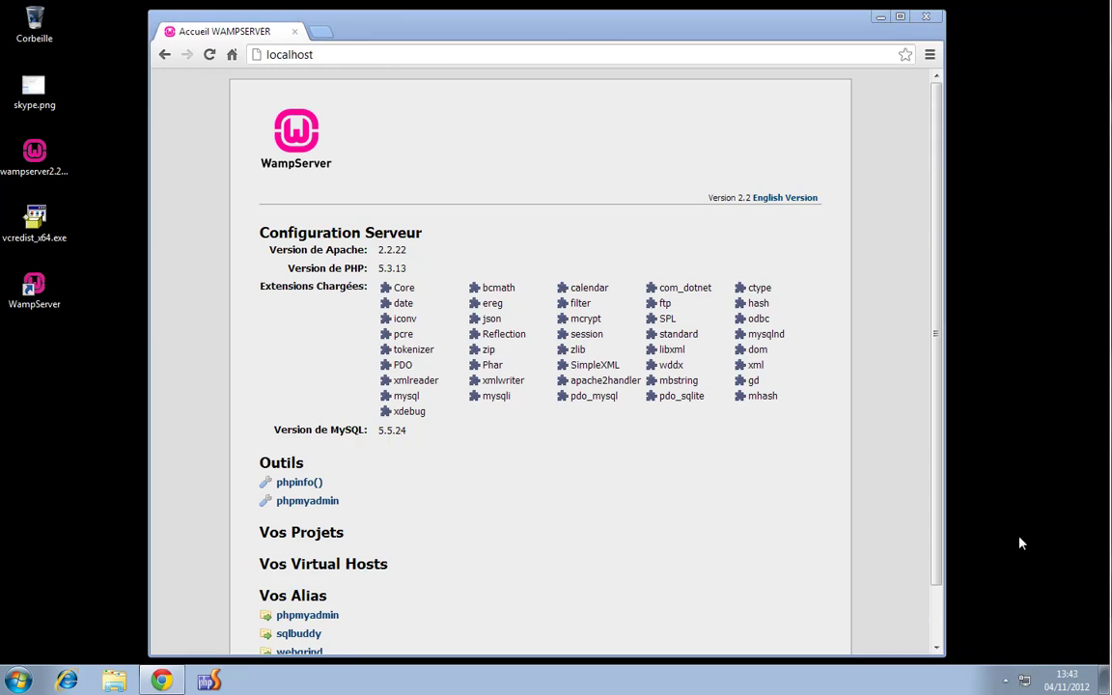
pyautogui.click(18, 681)
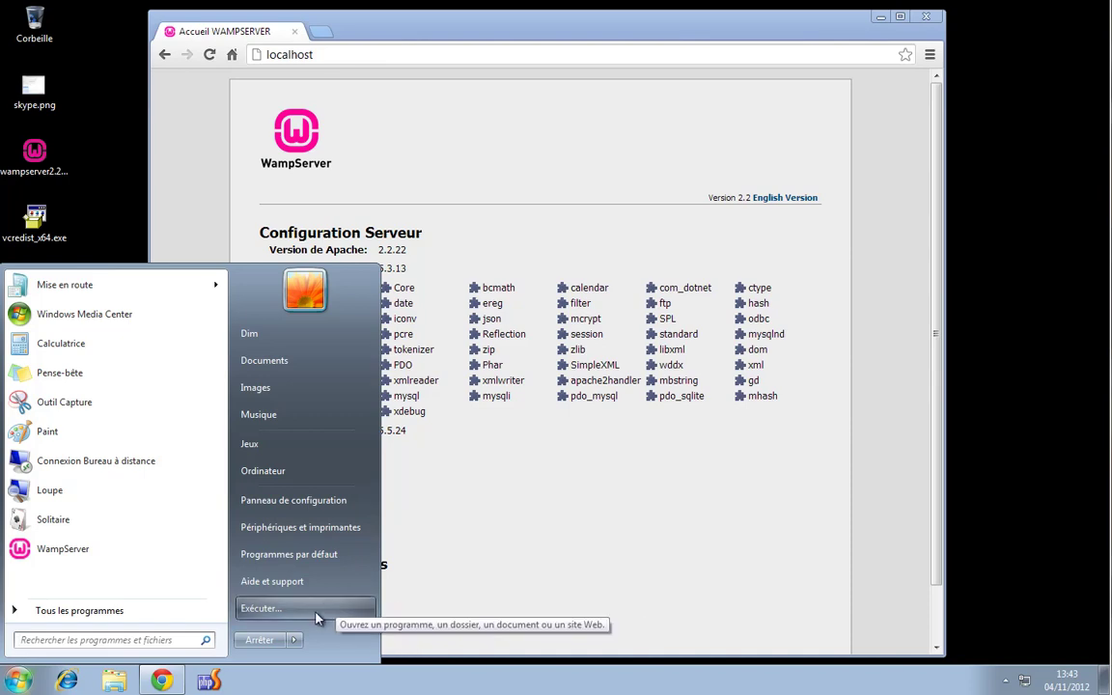
# Run services.msc via Exécuter, switch to Standard view and select wampapache and wampmysqld, both Manuel
pyautogui.click(290, 609)
pyautogui.press('Return')
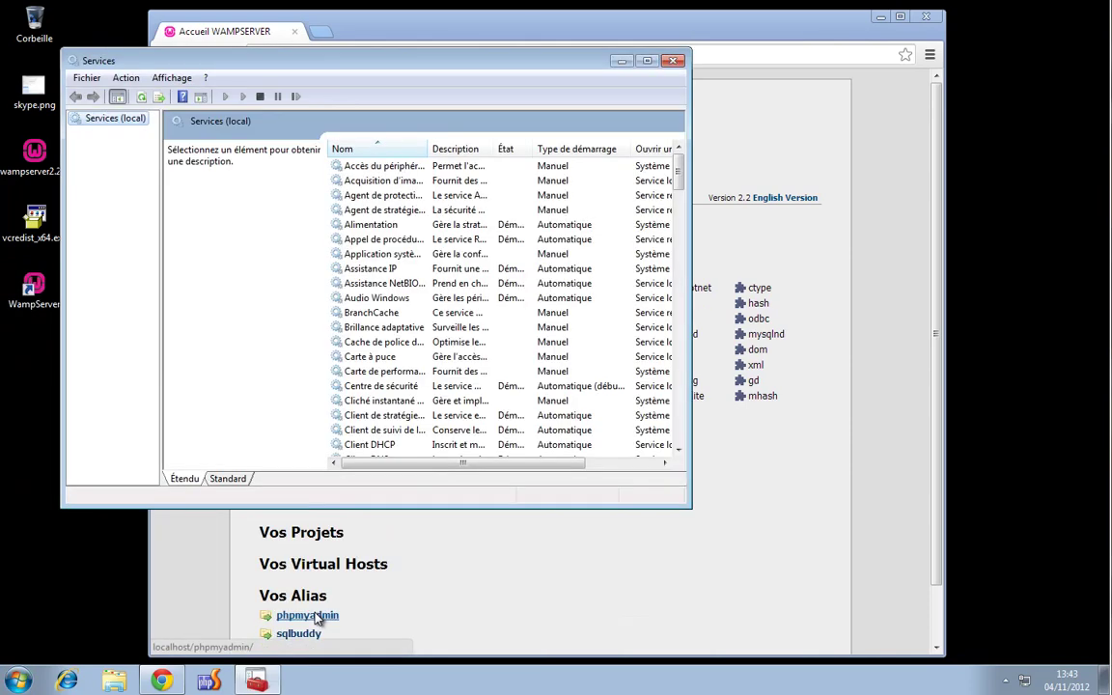
pyautogui.click(224, 480)
pyautogui.moveTo(679, 152); pyautogui.dragTo(681, 435)
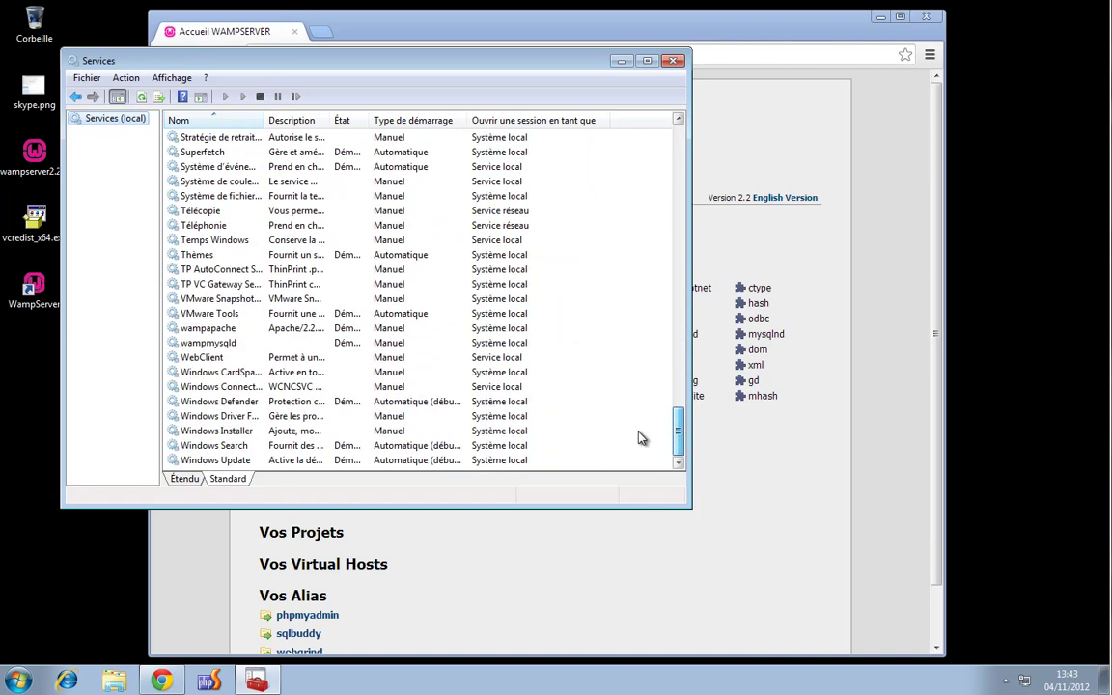
pyautogui.click(208, 329)
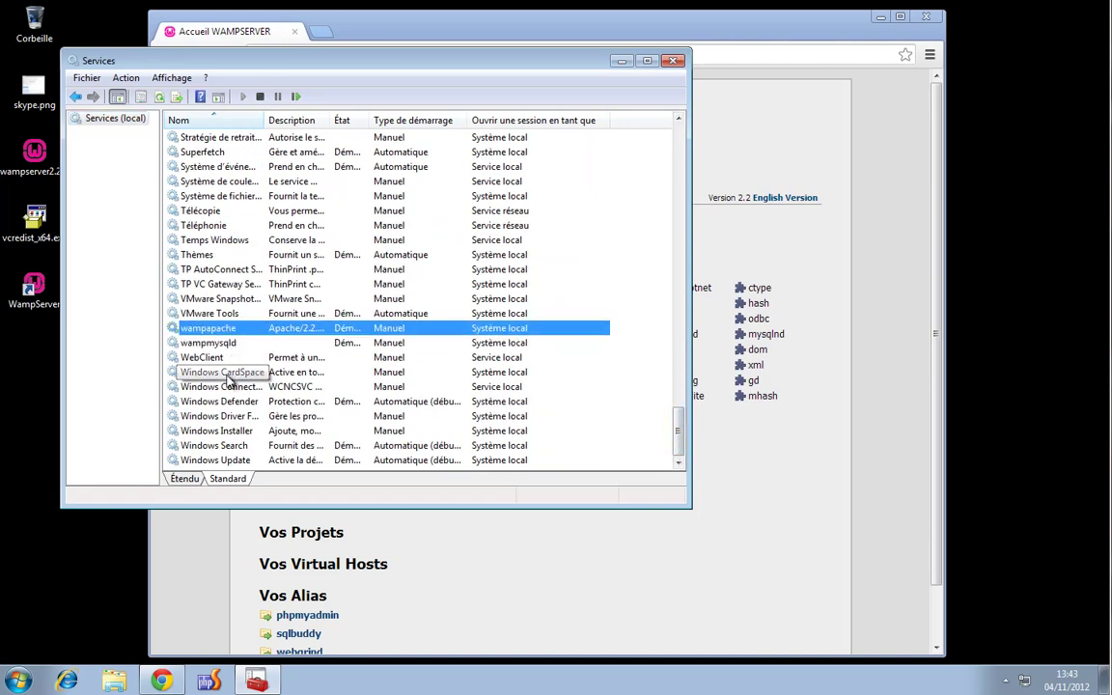
pyautogui.click(232, 343)
pyautogui.click(233, 331)
pyautogui.click(233, 346)
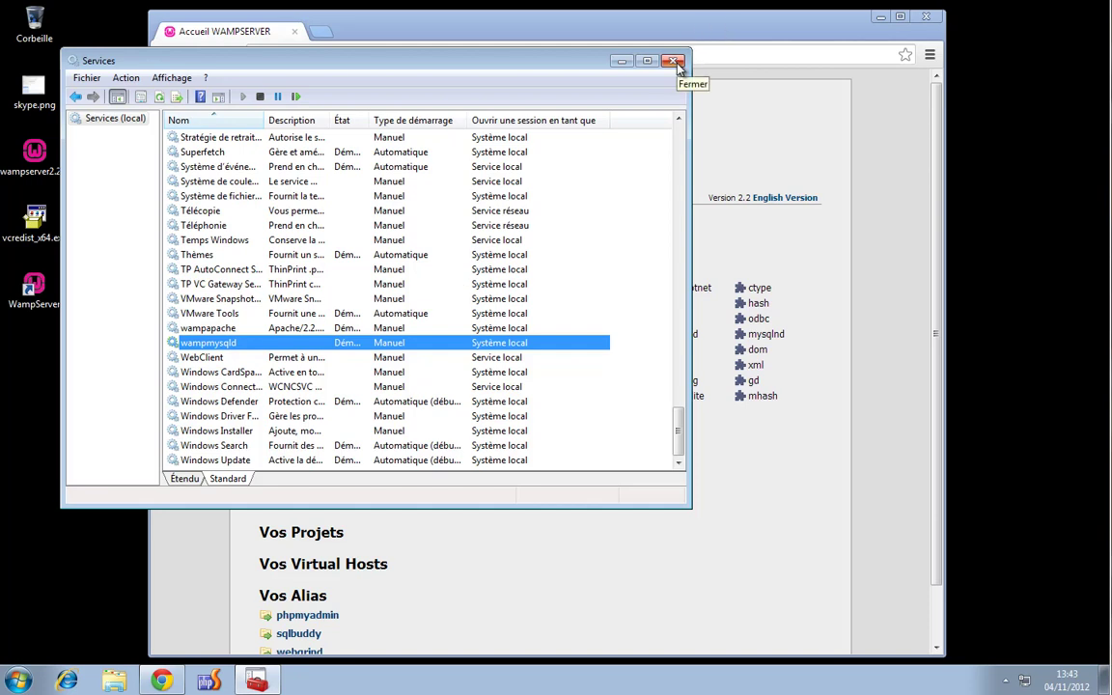
# Close Services and Chrome, then restart Windows via Arrêter > Redémarrer
pyautogui.click(674, 61)
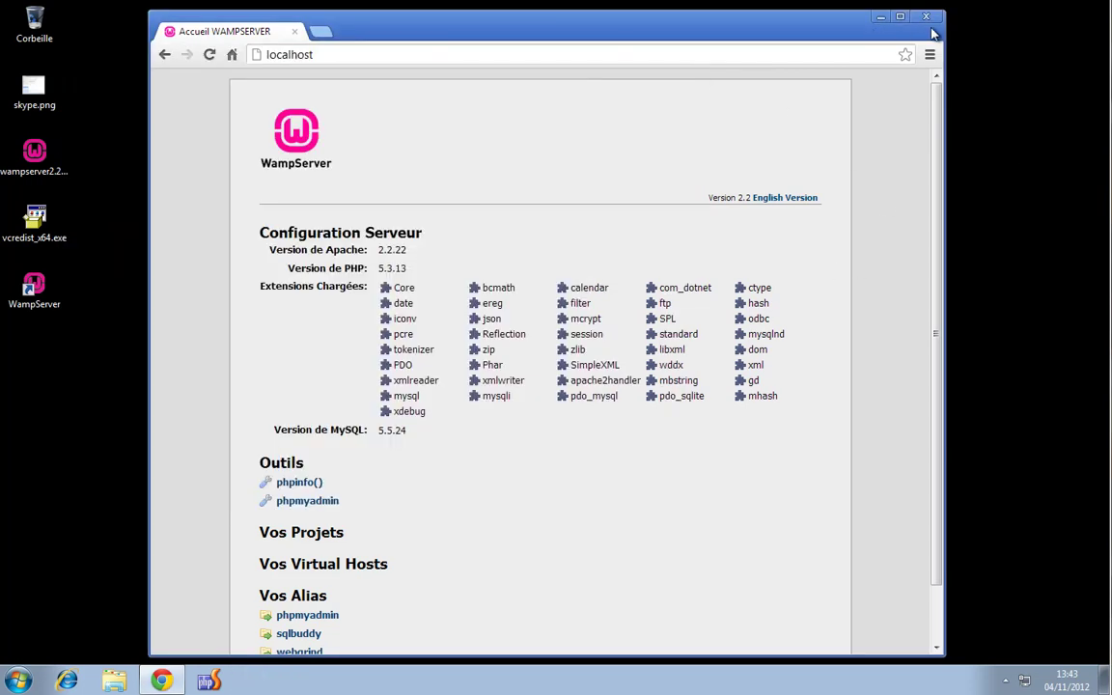
pyautogui.hotkey('alt', 'F4')
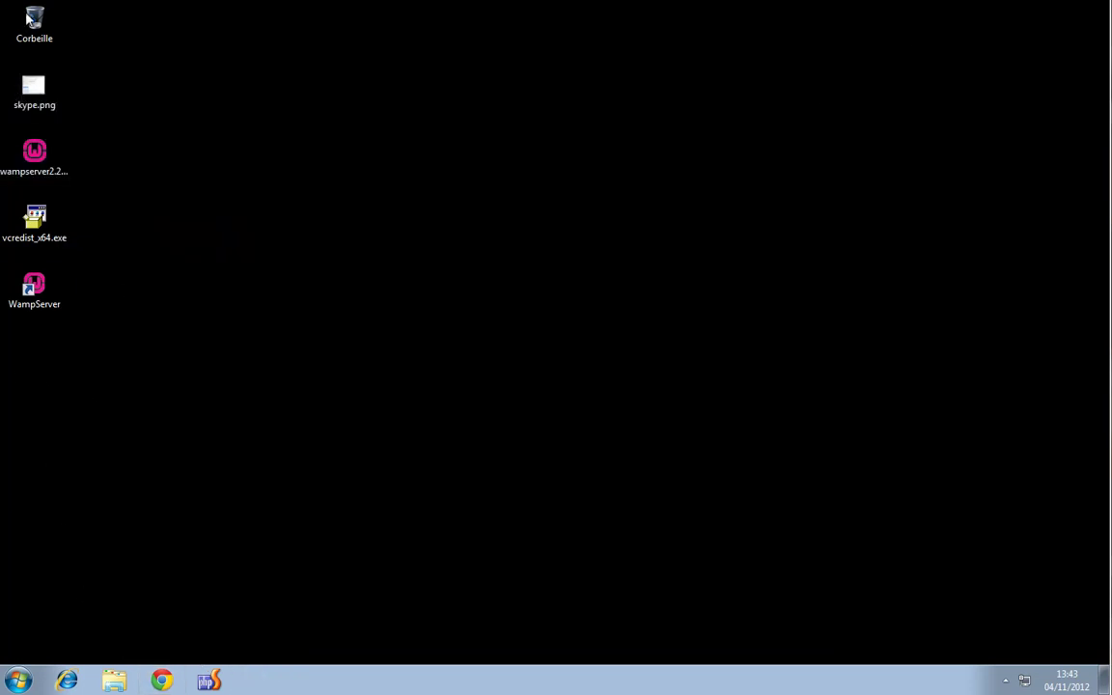
pyautogui.click(18, 681)
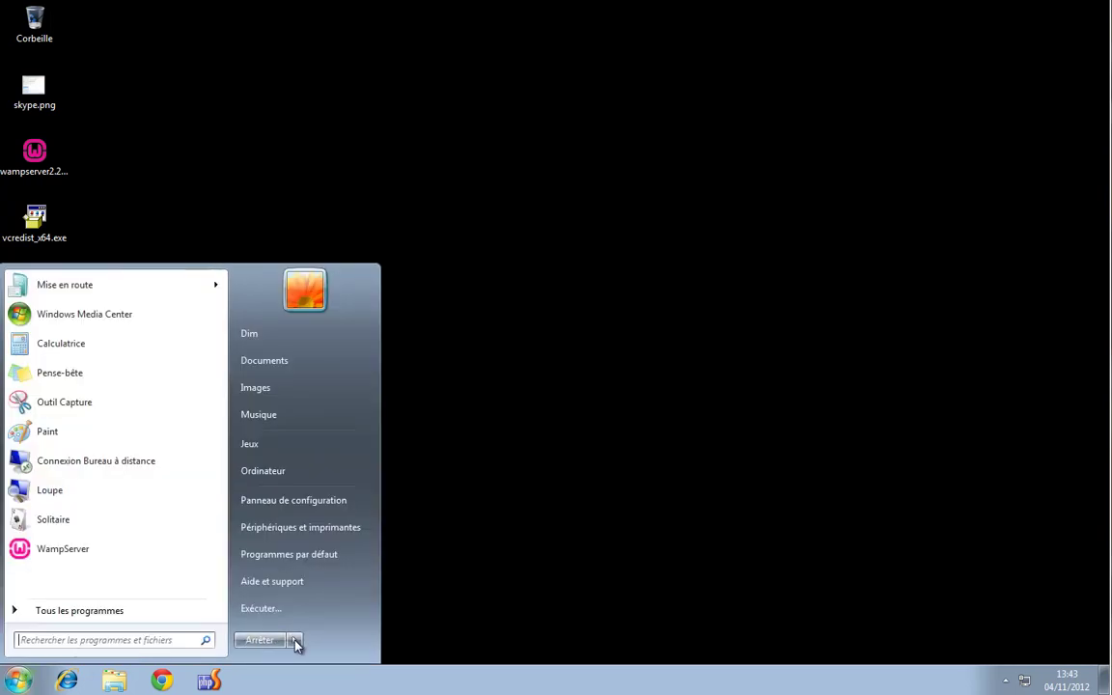
pyautogui.click(295, 642)
pyautogui.click(348, 621)
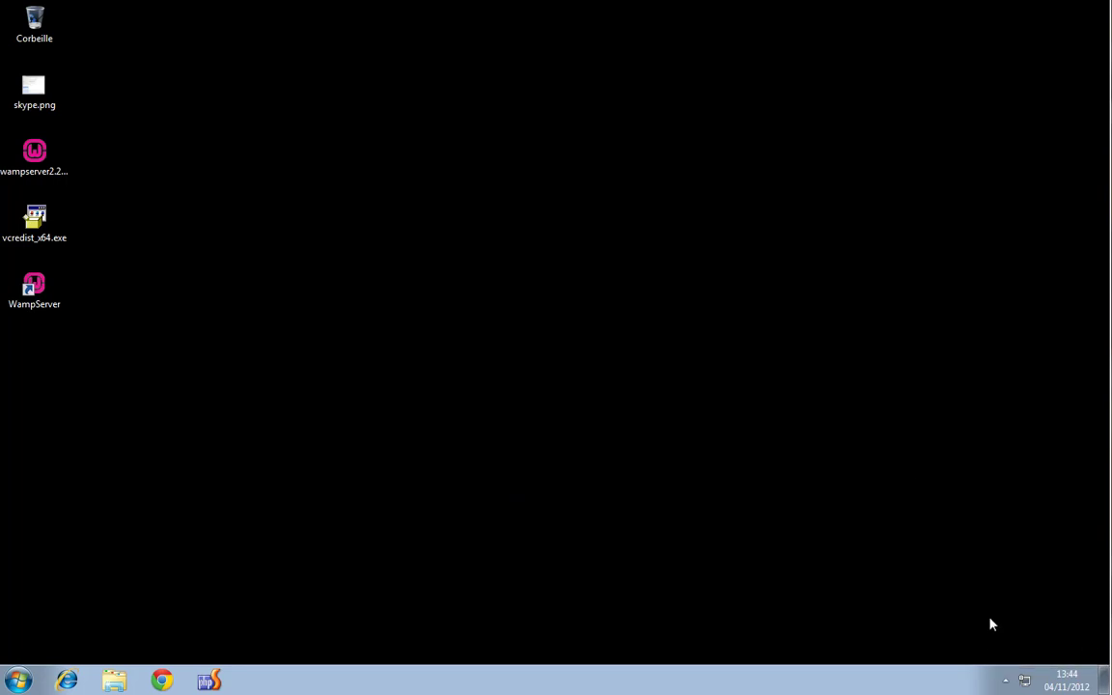
pyautogui.click(1006, 681)
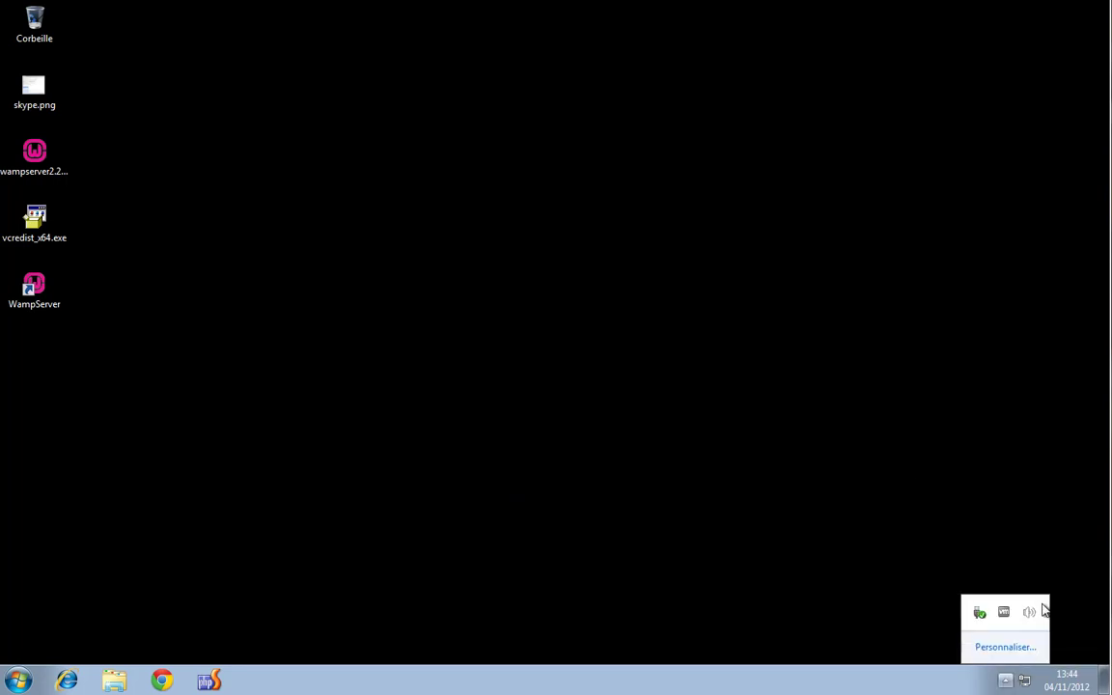
pyautogui.click(996, 657)
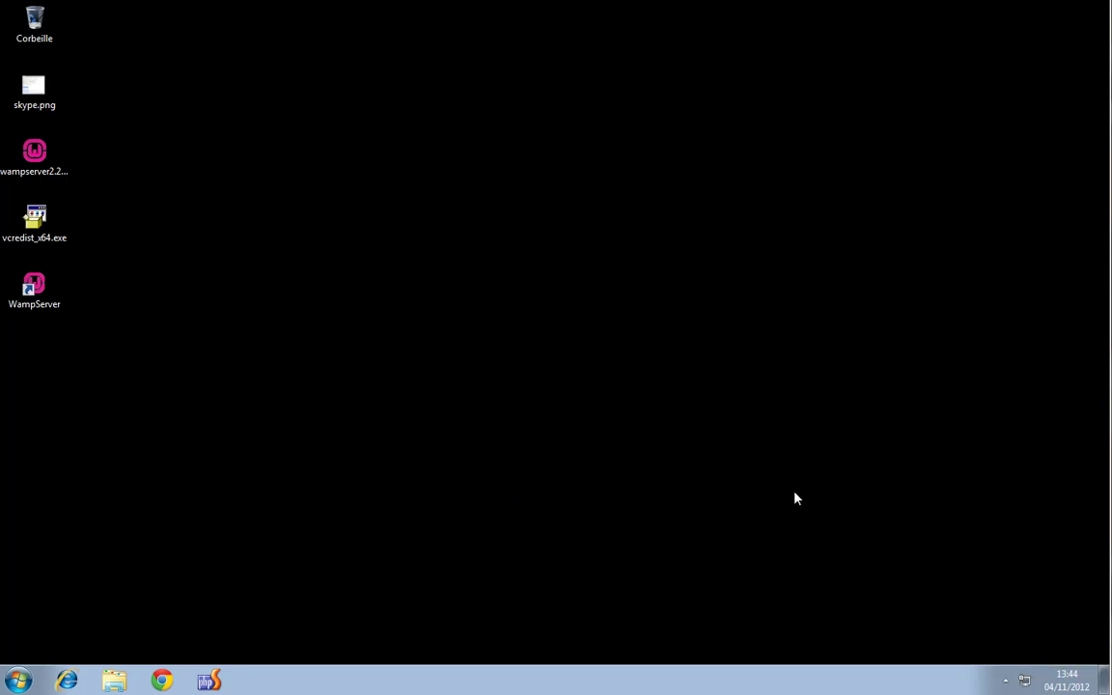
pyautogui.click(162, 680)
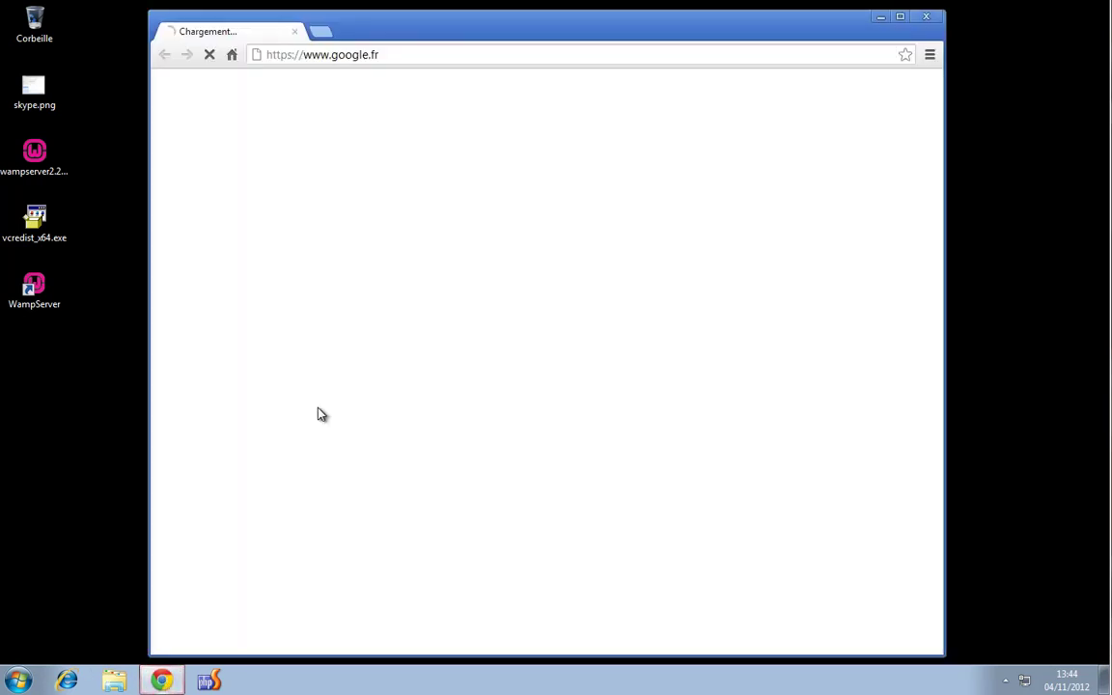
pyautogui.moveTo(380, 55); pyautogui.dragTo(127, 38)
pyautogui.write('loac')
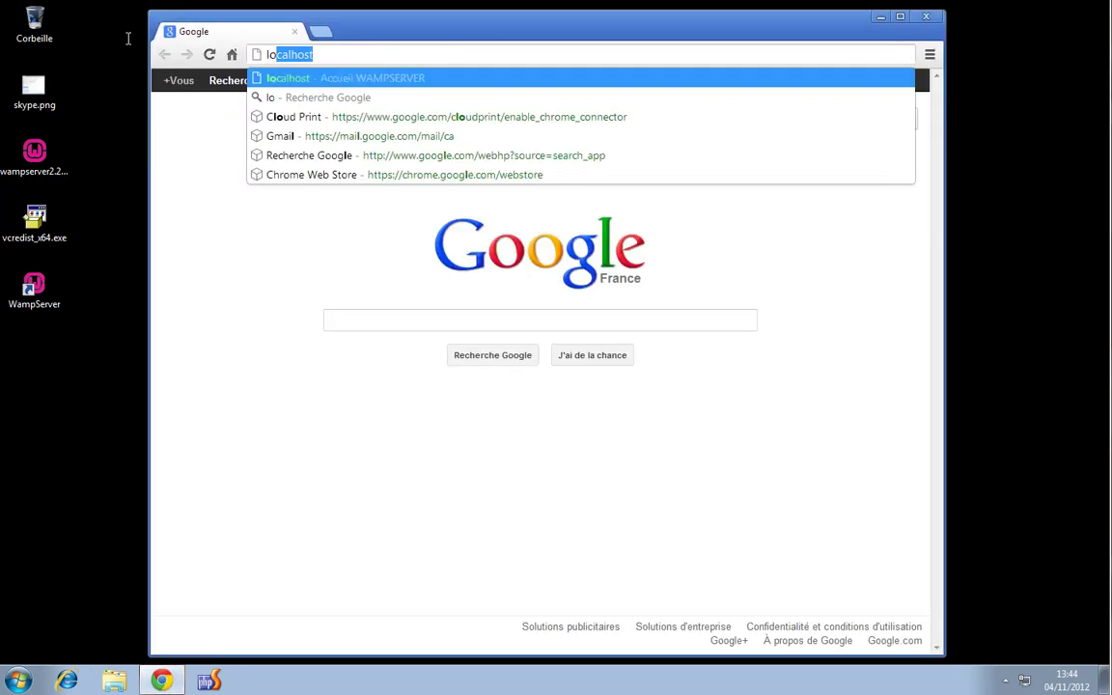
pyautogui.press('BackSpace')
pyautogui.press('BackSpace')
pyautogui.press('BackSpace')
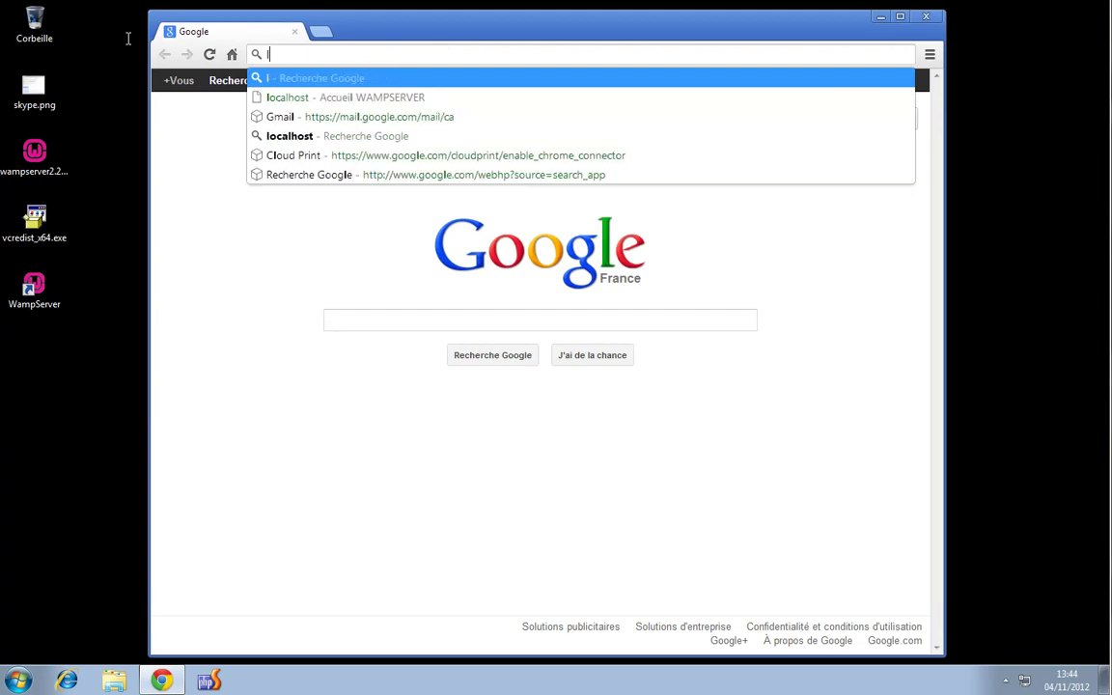
pyautogui.write('a')
pyautogui.press('BackSpace')
pyautogui.write('ocal')
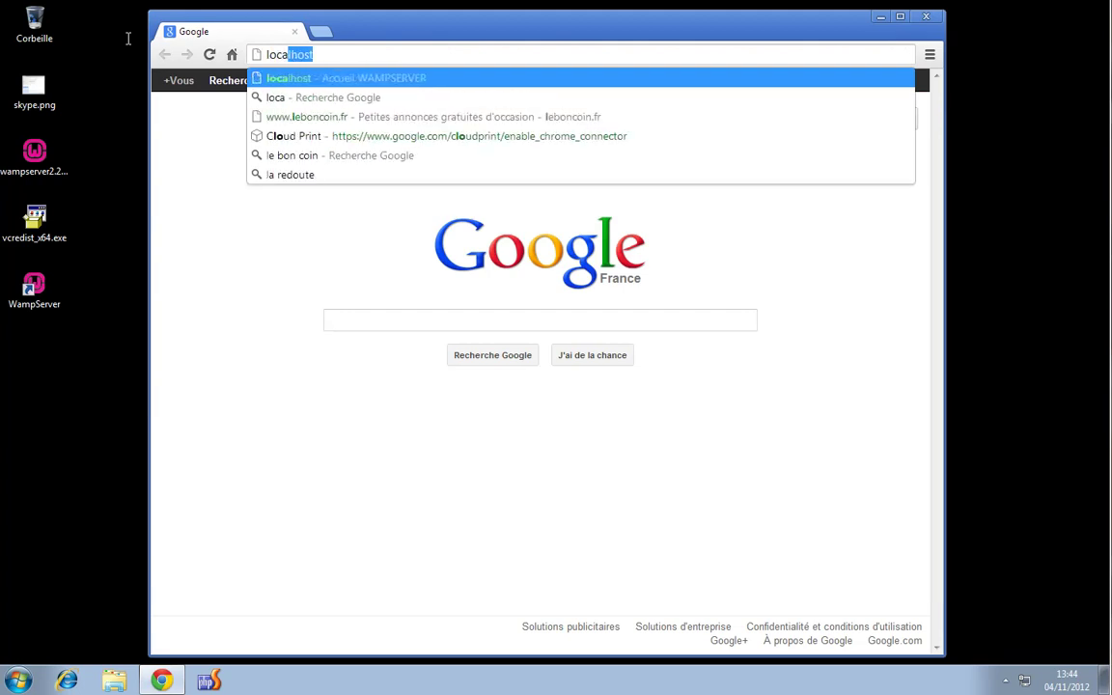
pyautogui.write('host')
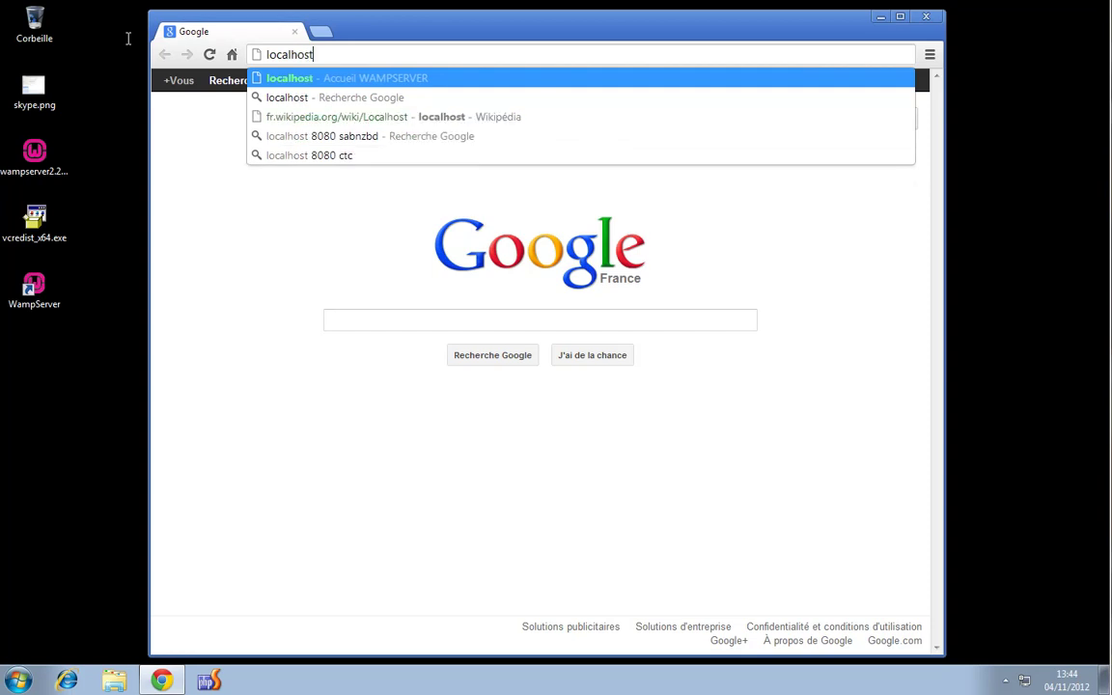
pyautogui.press('Return')
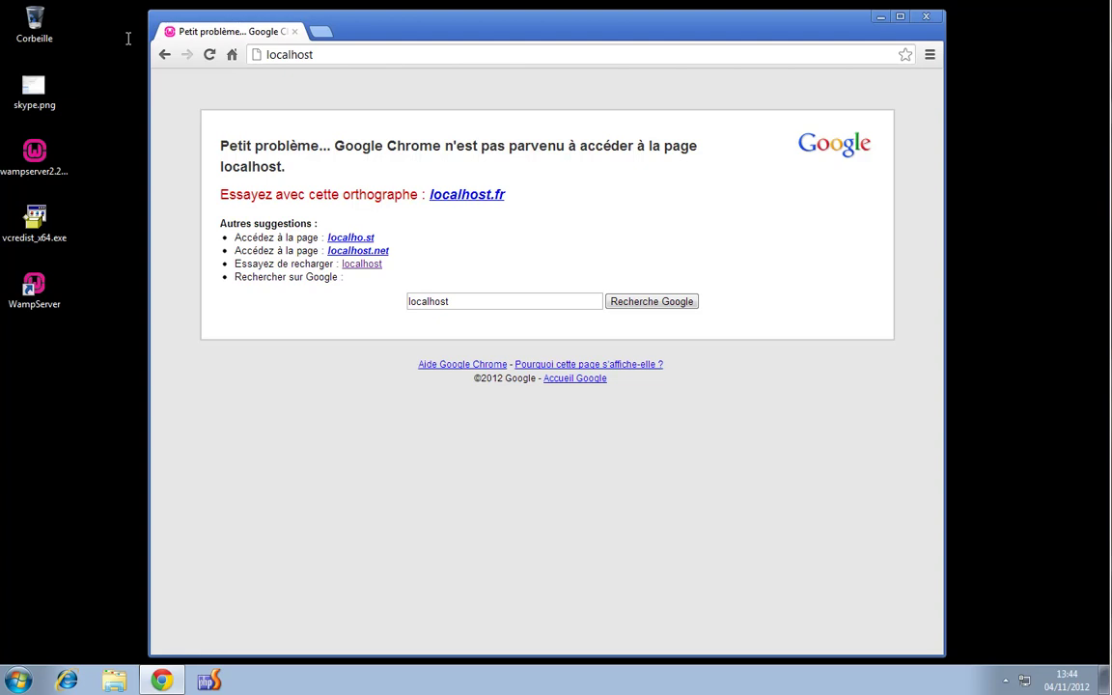
pyautogui.click(927, 17)
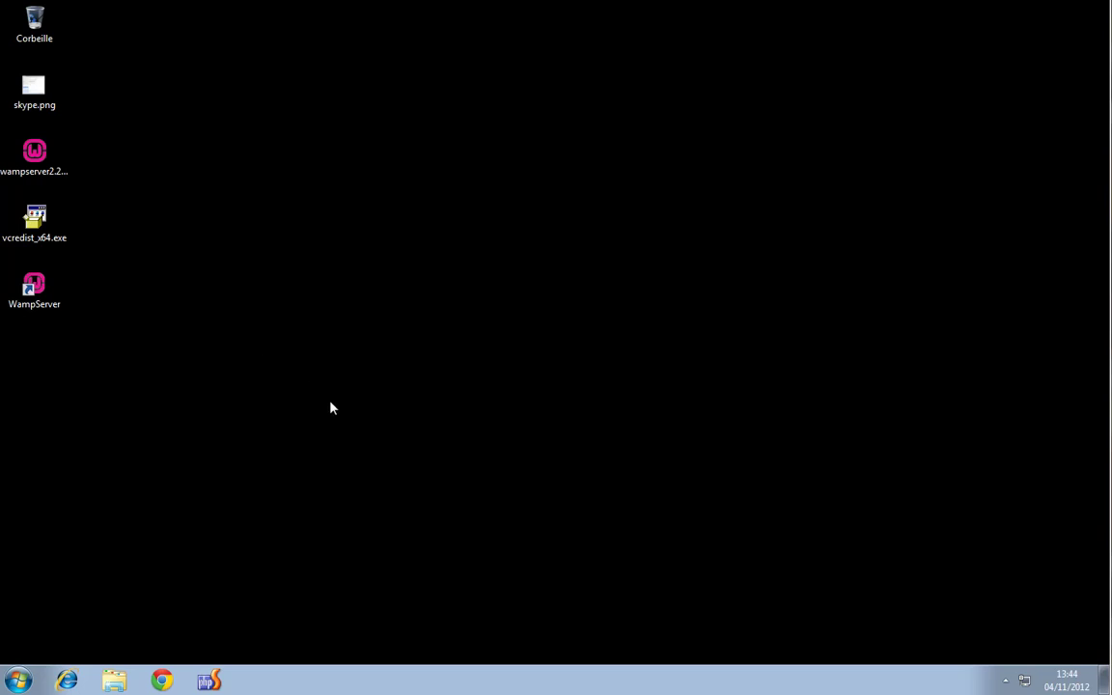
pyautogui.doubleClick(49, 295)
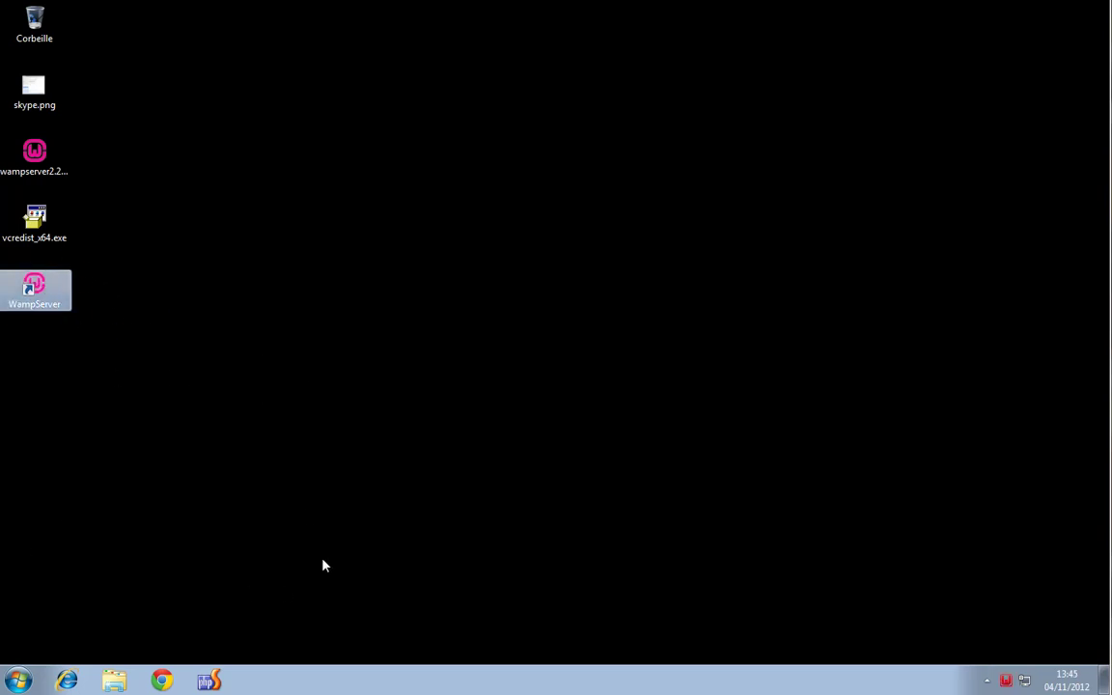
pyautogui.click(18, 680)
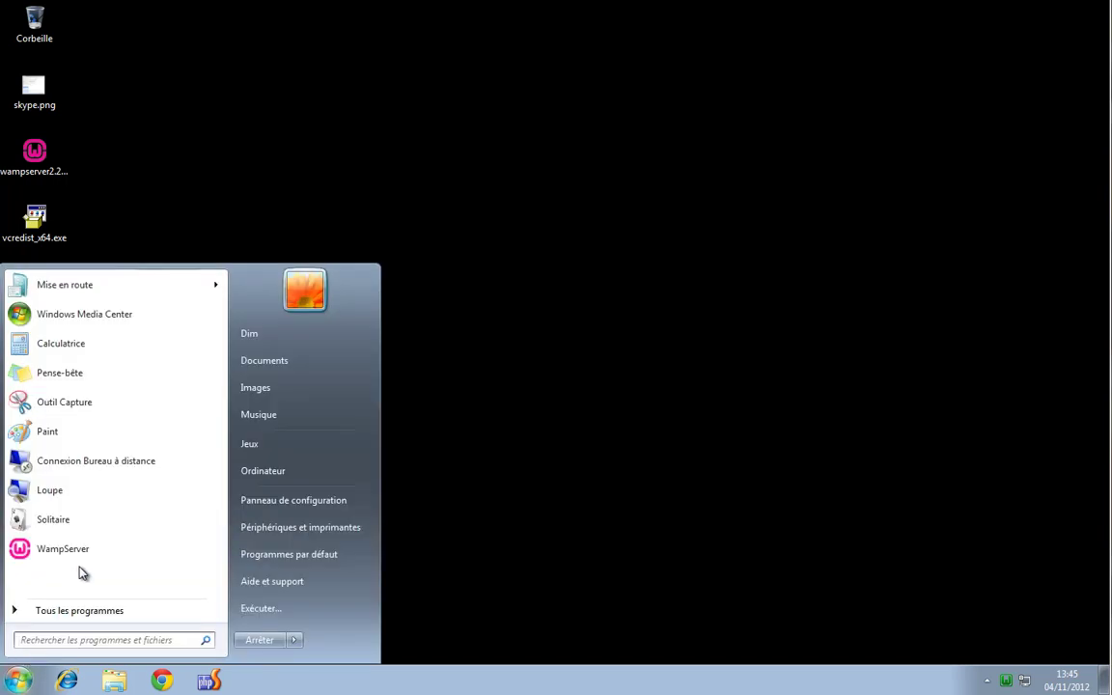
pyautogui.click(101, 641)
pyautogui.write('wamp')
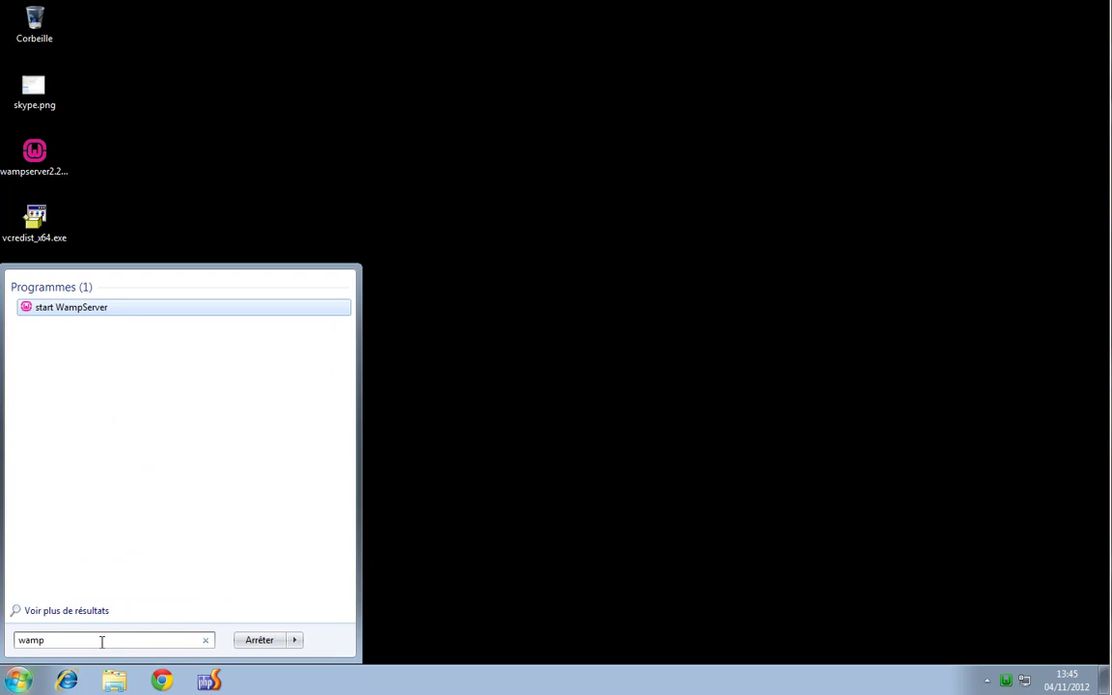
pyautogui.moveTo(92, 310); pyautogui.dragTo(596, 361)
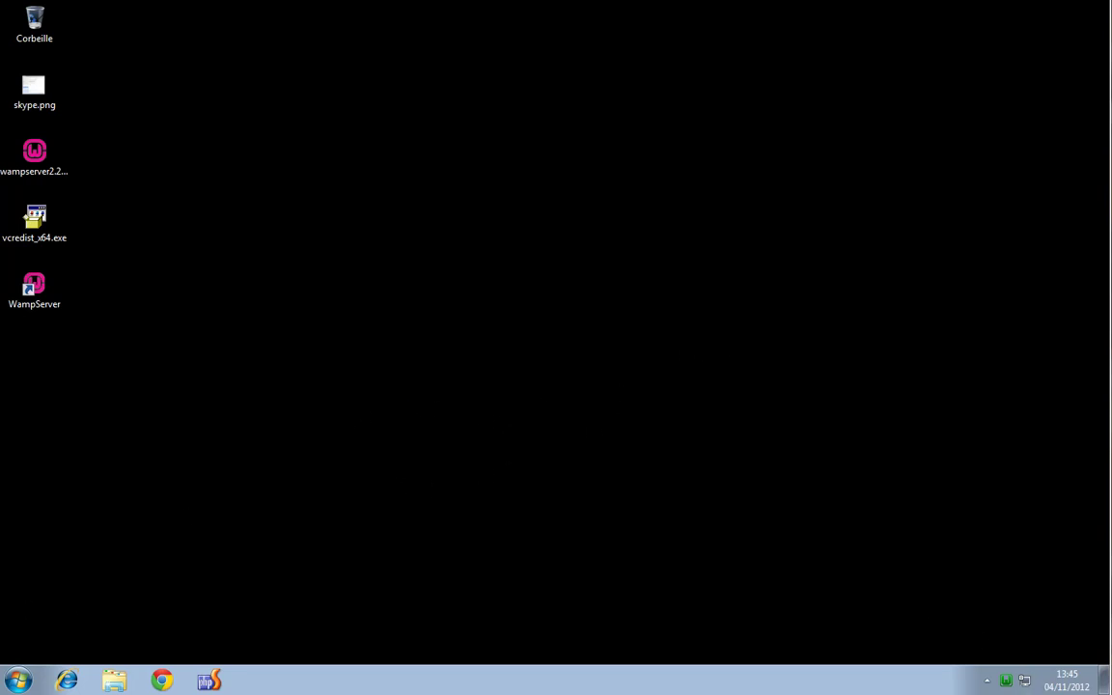
pyautogui.click(1006, 680)
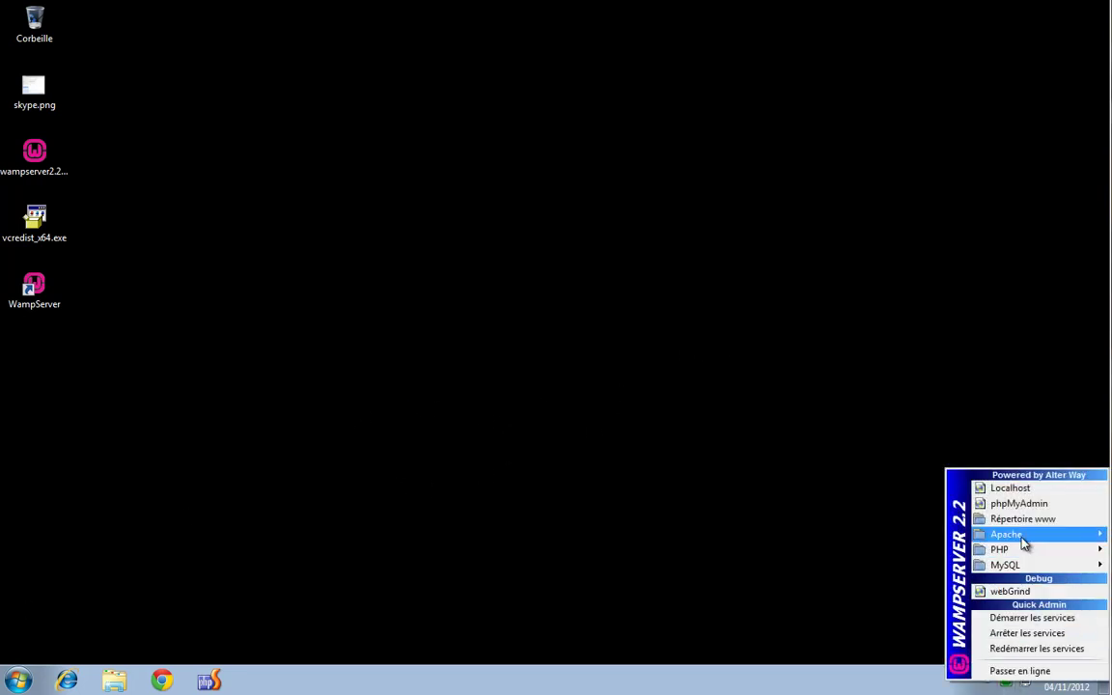
pyautogui.moveTo(1023, 543)
pyautogui.moveTo(917, 554)
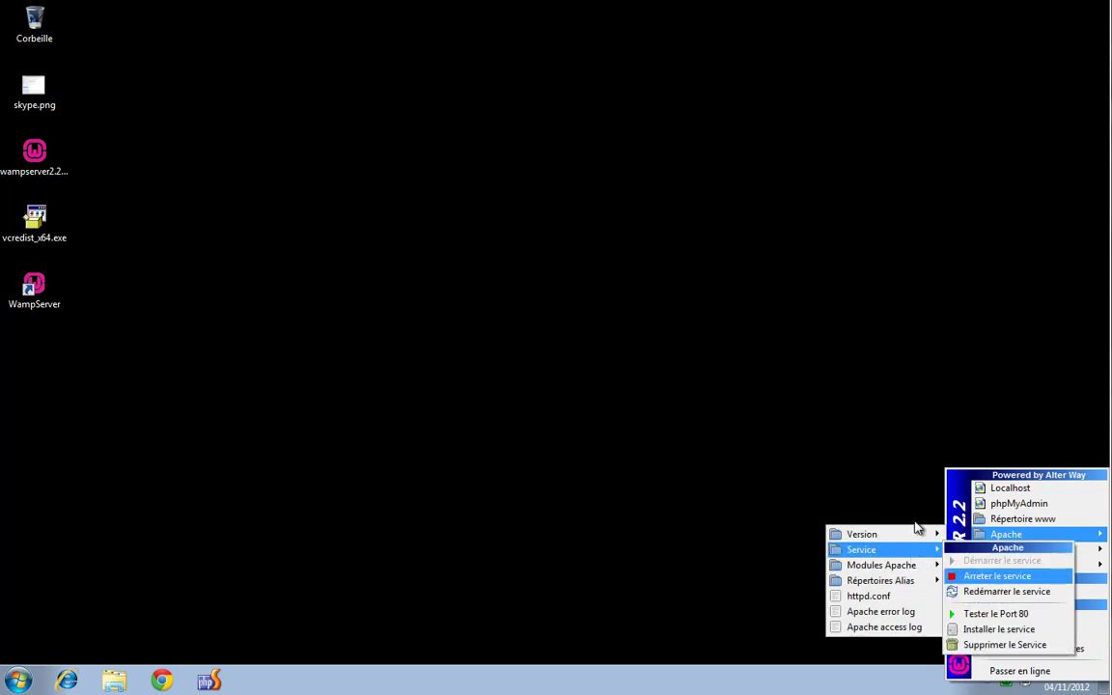
pyautogui.click(908, 483)
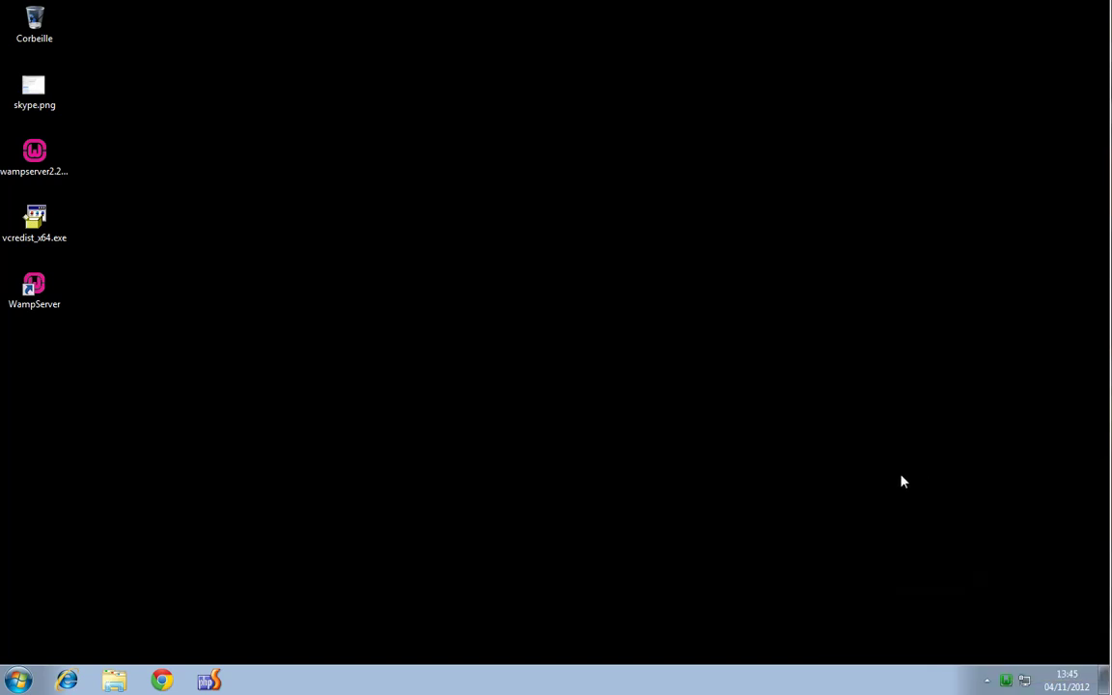
# Open services.msc from Start > Exécuter in Standard view with the service list scrolled down
pyautogui.click(19, 678)
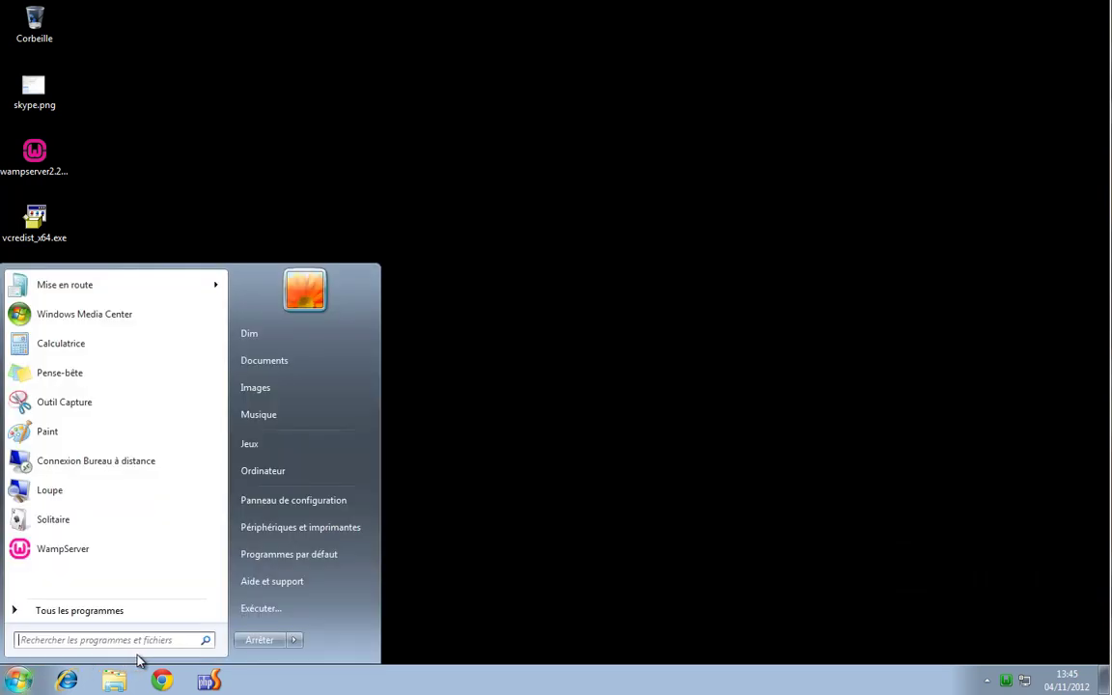
pyautogui.click(305, 610)
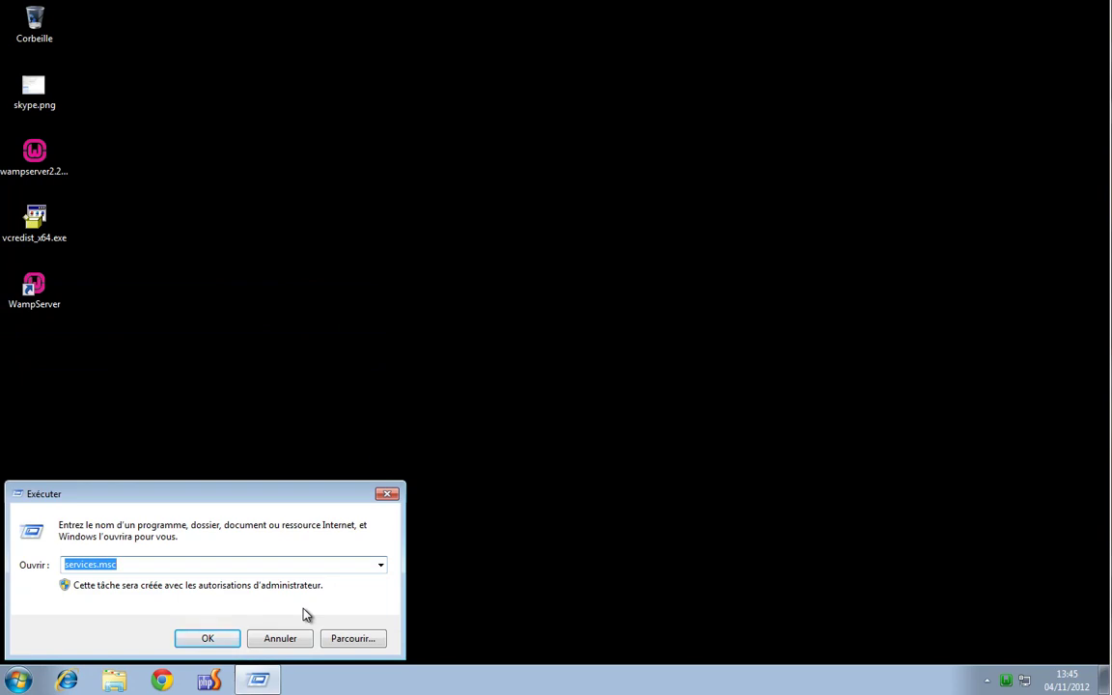
pyautogui.press('Return')
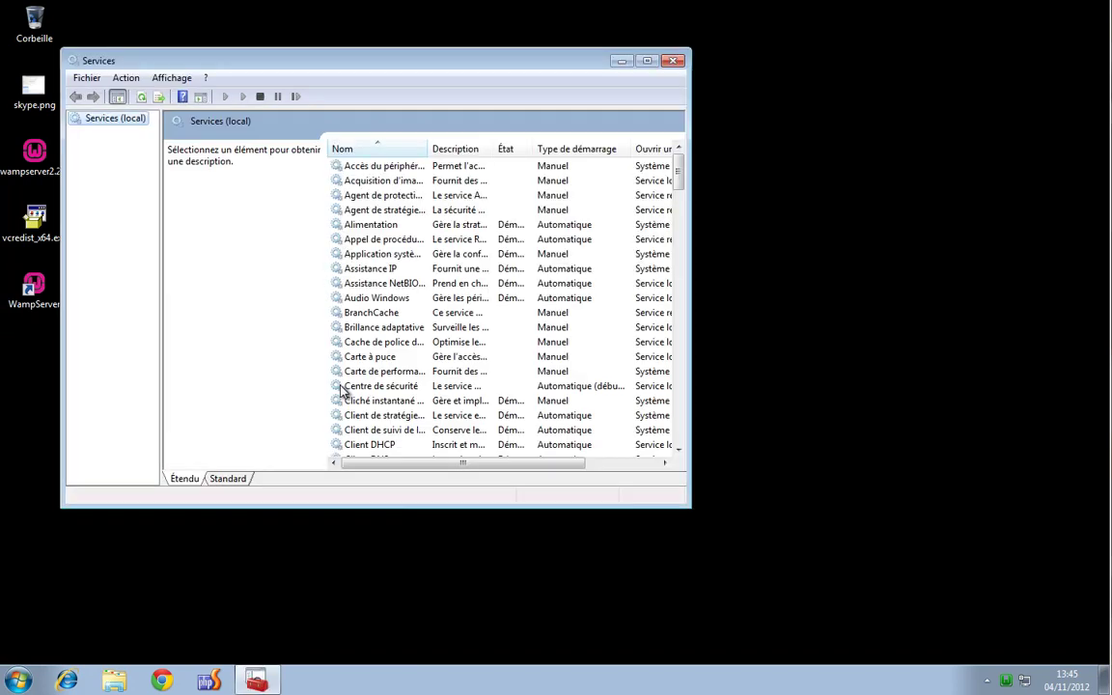
pyautogui.click(236, 479)
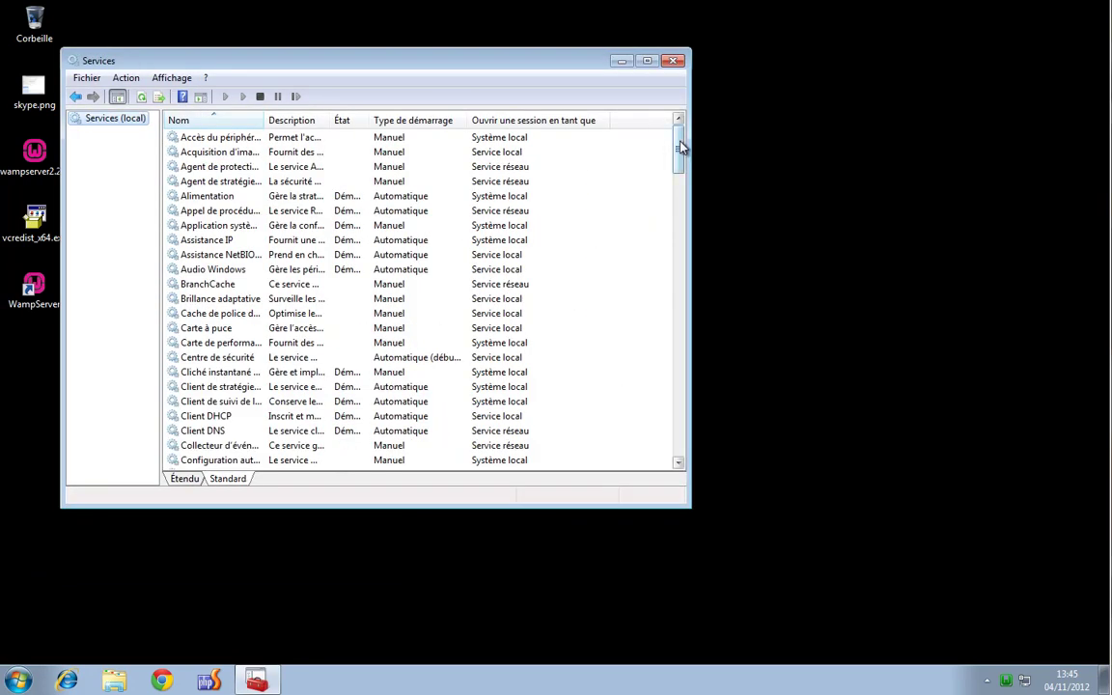
pyautogui.moveTo(679, 148); pyautogui.dragTo(676, 473)
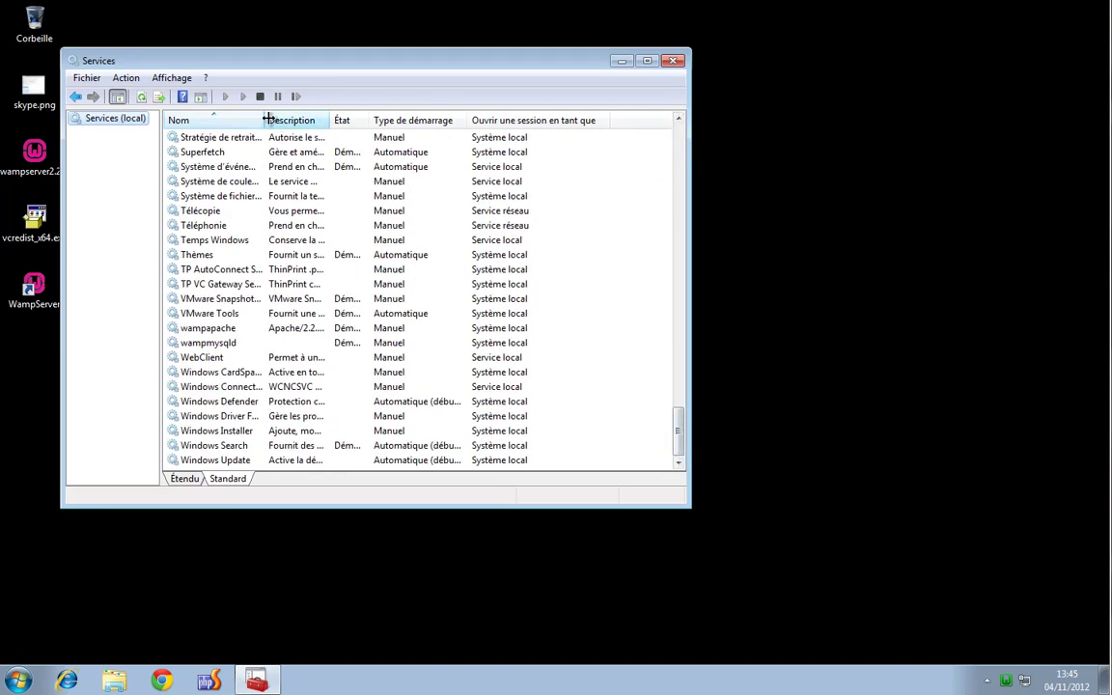
pyautogui.moveTo(266, 119); pyautogui.dragTo(350, 122)
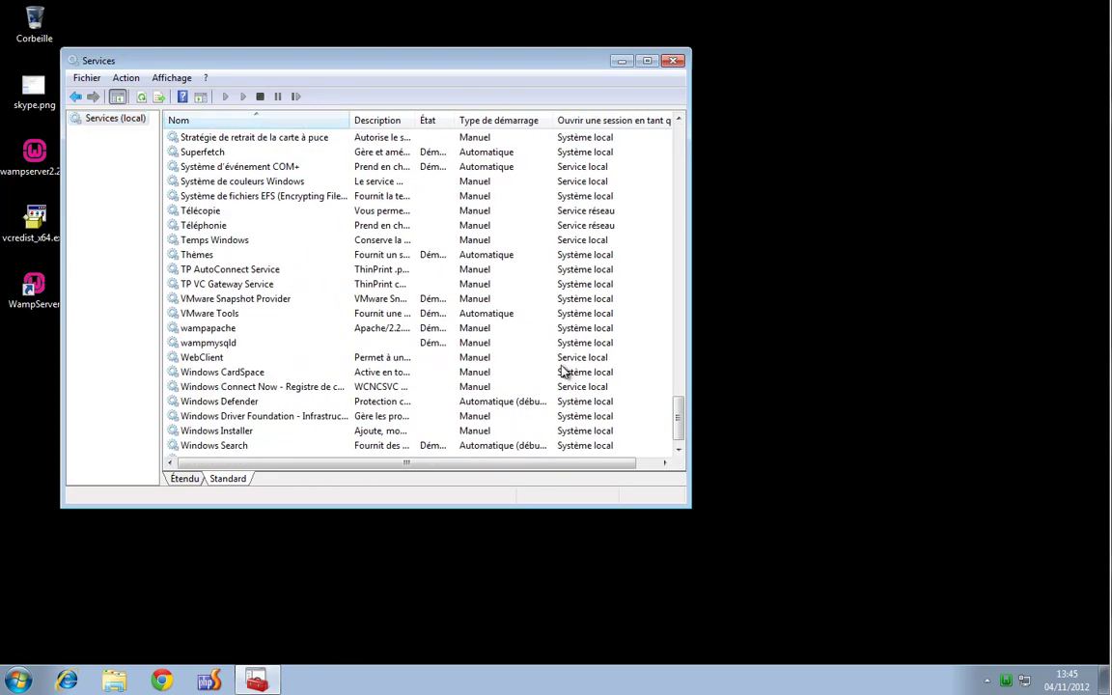
# Set wampapache's startup type to Automatique and apply it
pyautogui.click(253, 330)
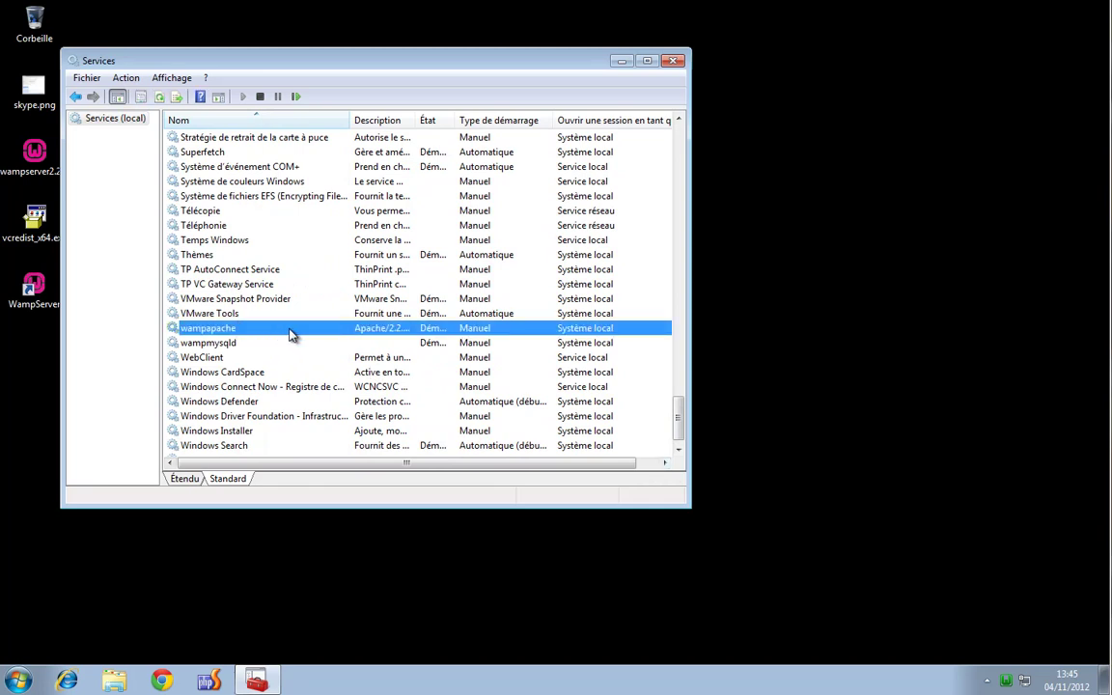
pyautogui.rightClick(292, 333)
pyautogui.click(273, 333)
pyautogui.doubleClick(274, 333)
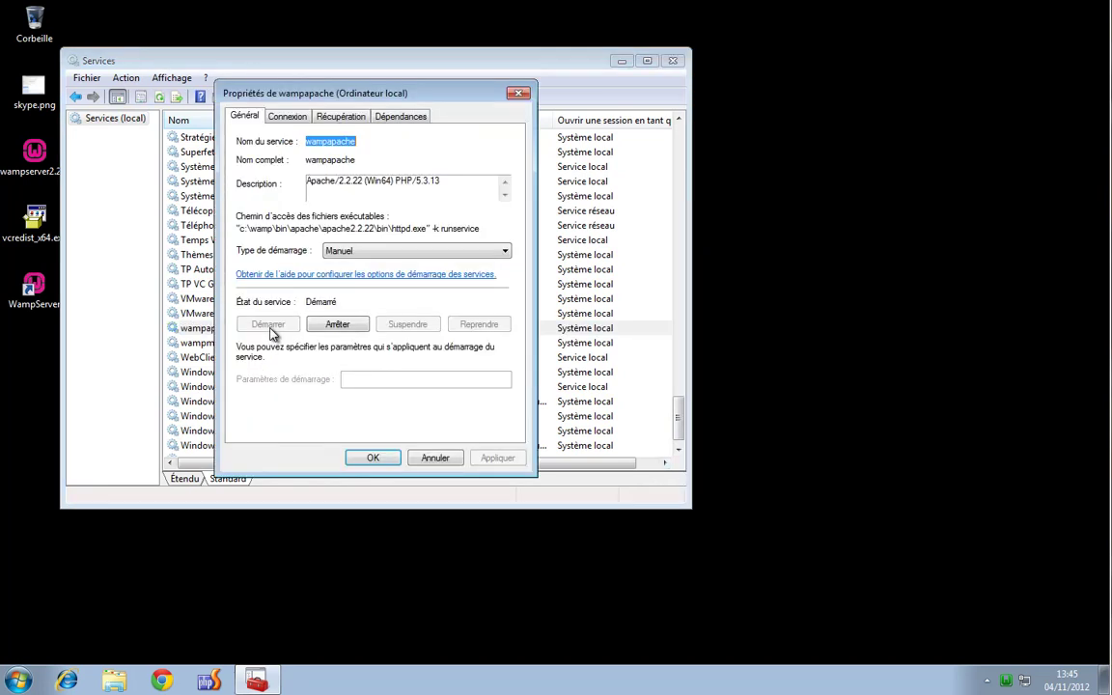
pyautogui.click(390, 251)
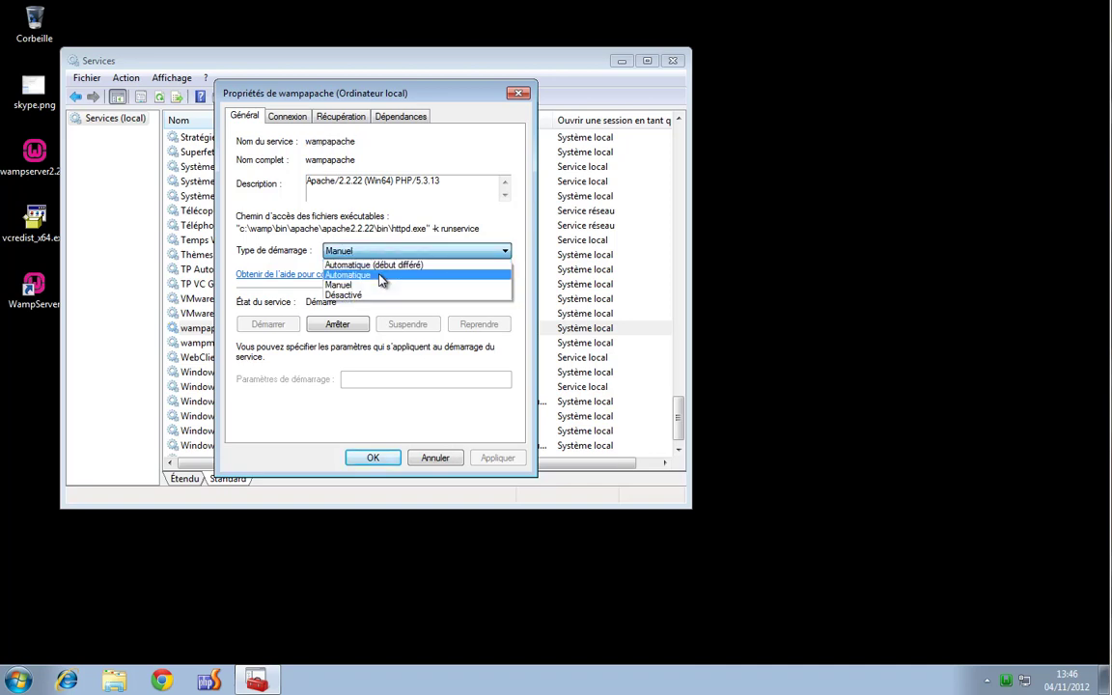
pyautogui.click(382, 277)
pyautogui.click(512, 460)
pyautogui.click(373, 456)
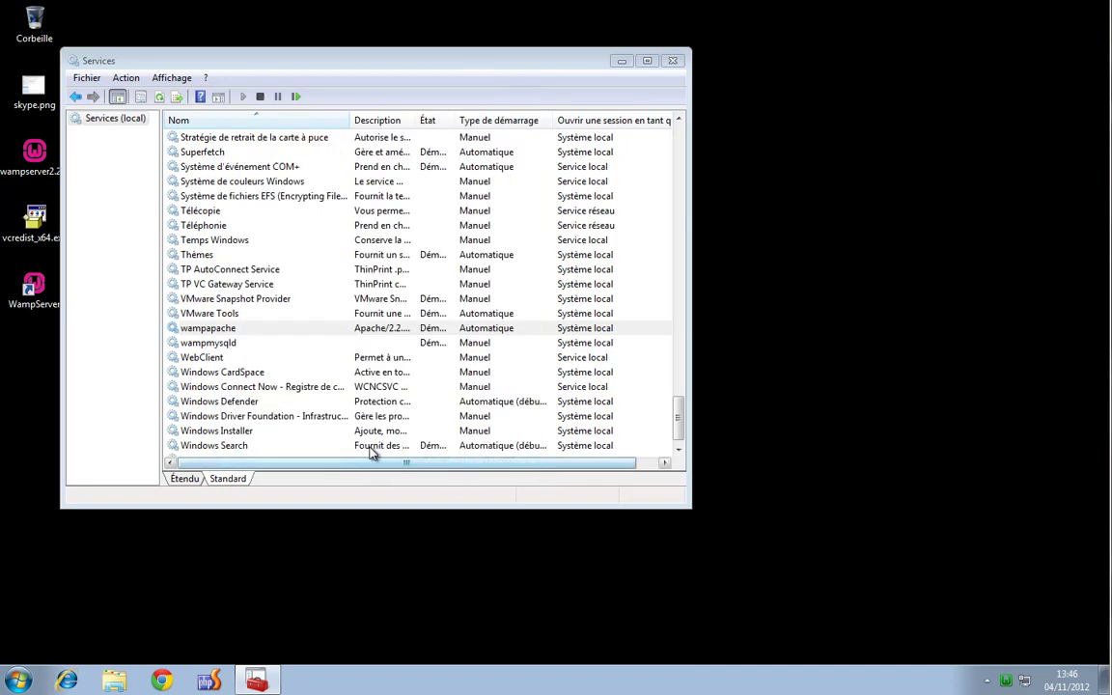
# Set wampmysqld's startup type to Automatique, apply it and close Services
pyautogui.doubleClick(273, 344)
pyautogui.click(384, 253)
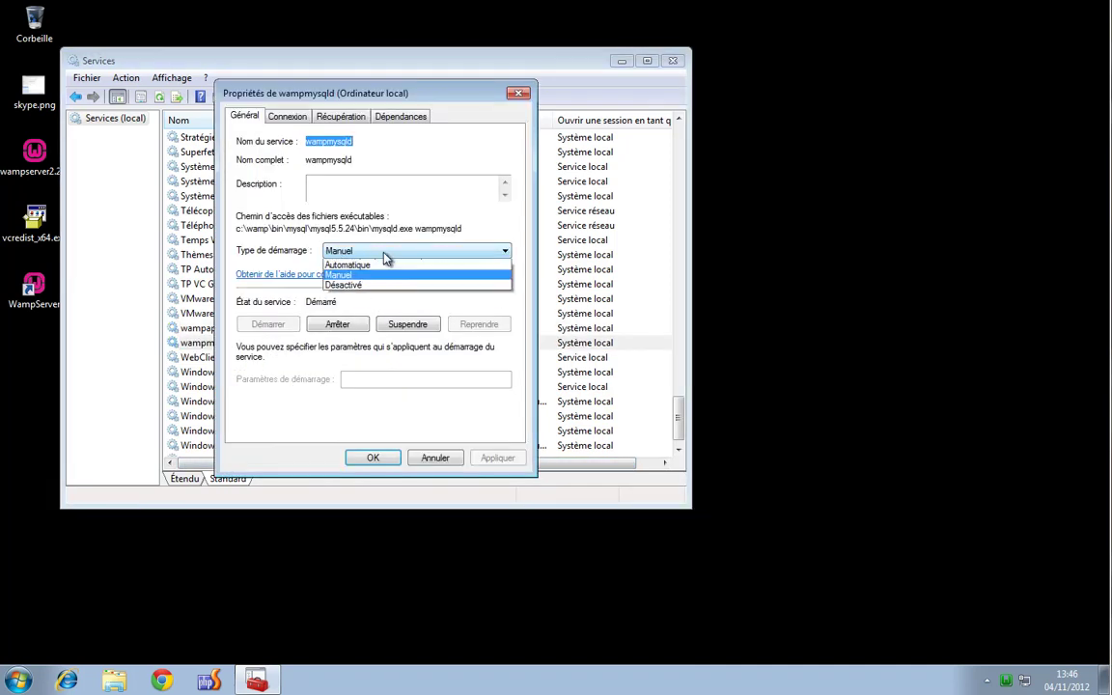
pyautogui.click(384, 265)
pyautogui.click(497, 458)
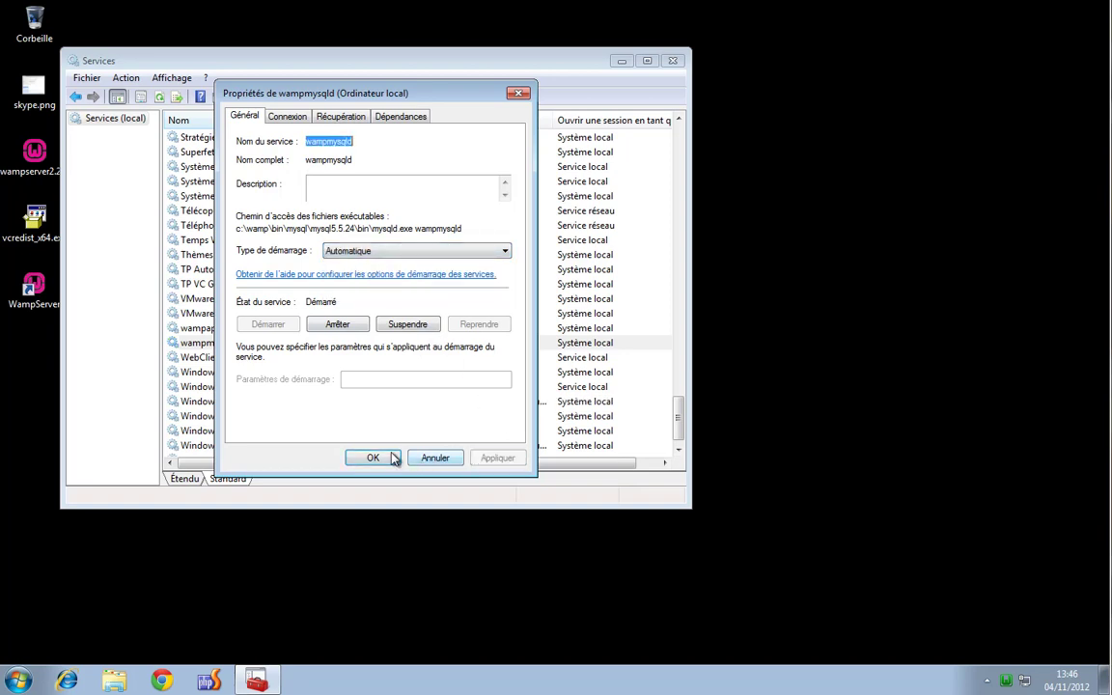
pyautogui.click(393, 459)
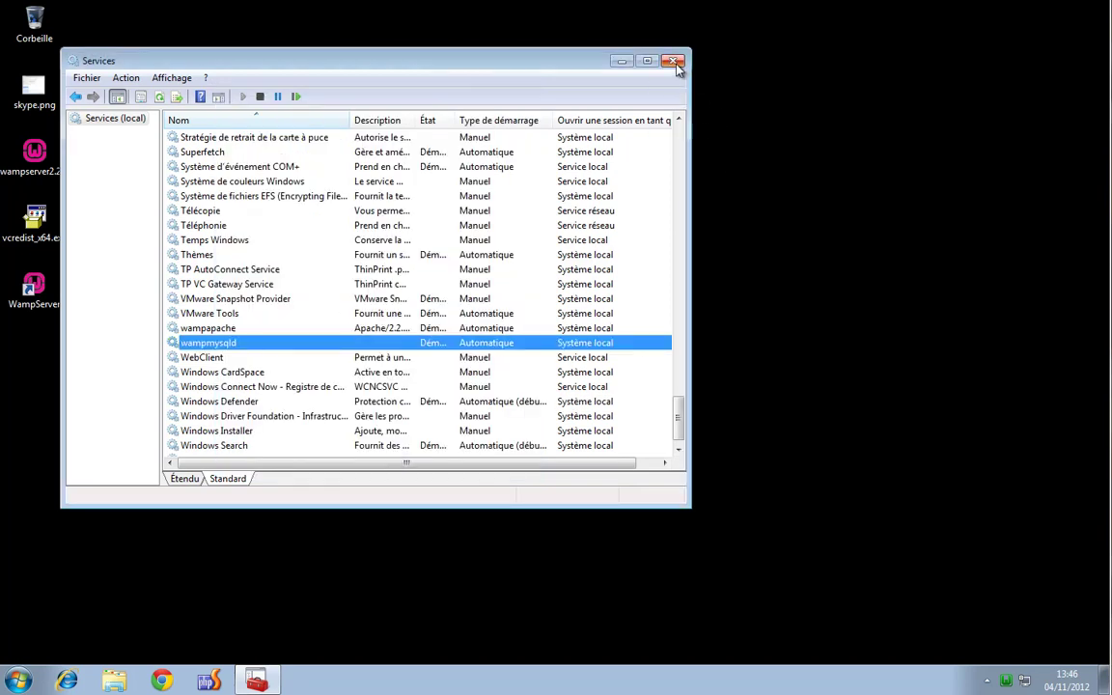
pyautogui.click(674, 62)
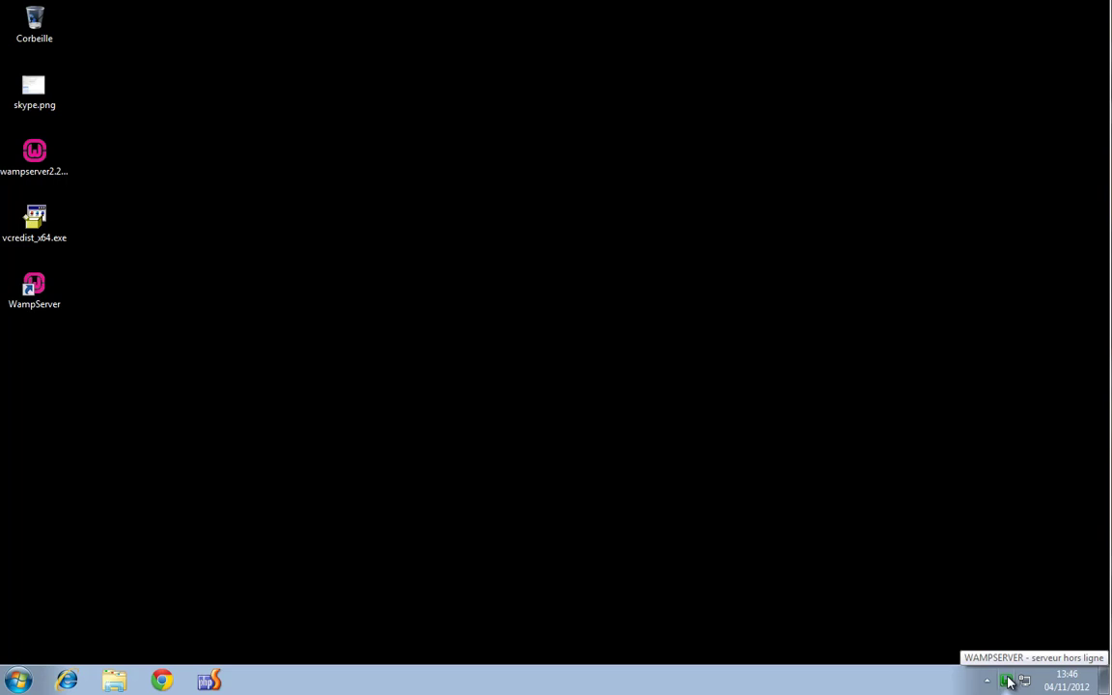
# Launch WampServer from its desktop shortcut, then restart Windows with Redémarrer
pyautogui.doubleClick(39, 295)
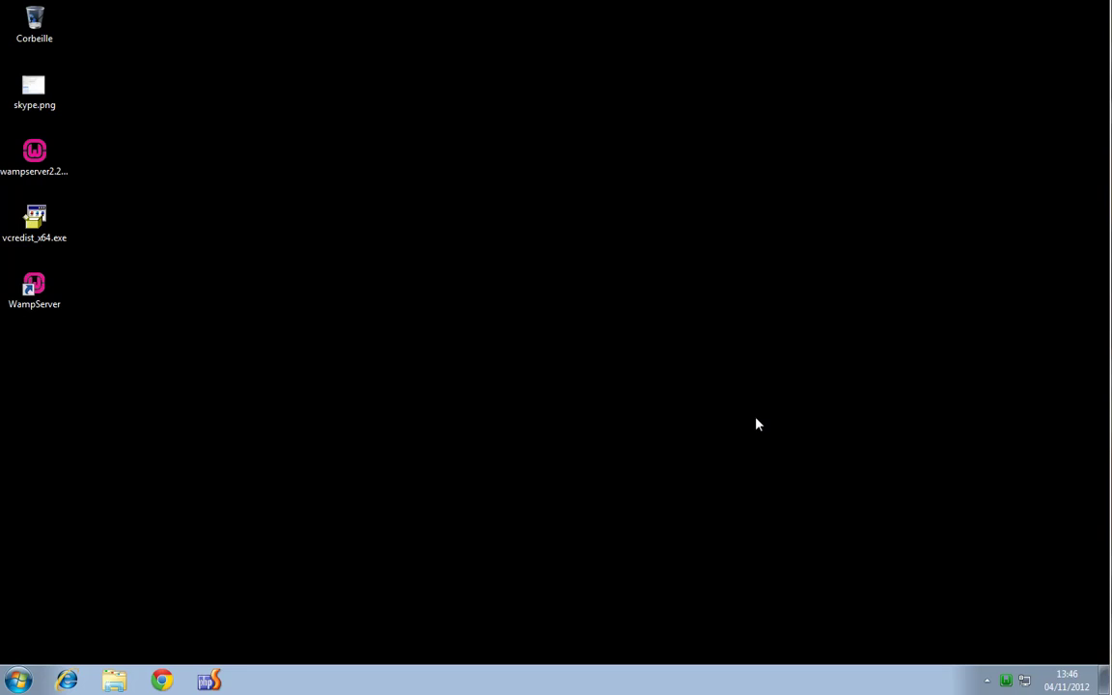
pyautogui.click(19, 681)
pyautogui.moveTo(294, 640)
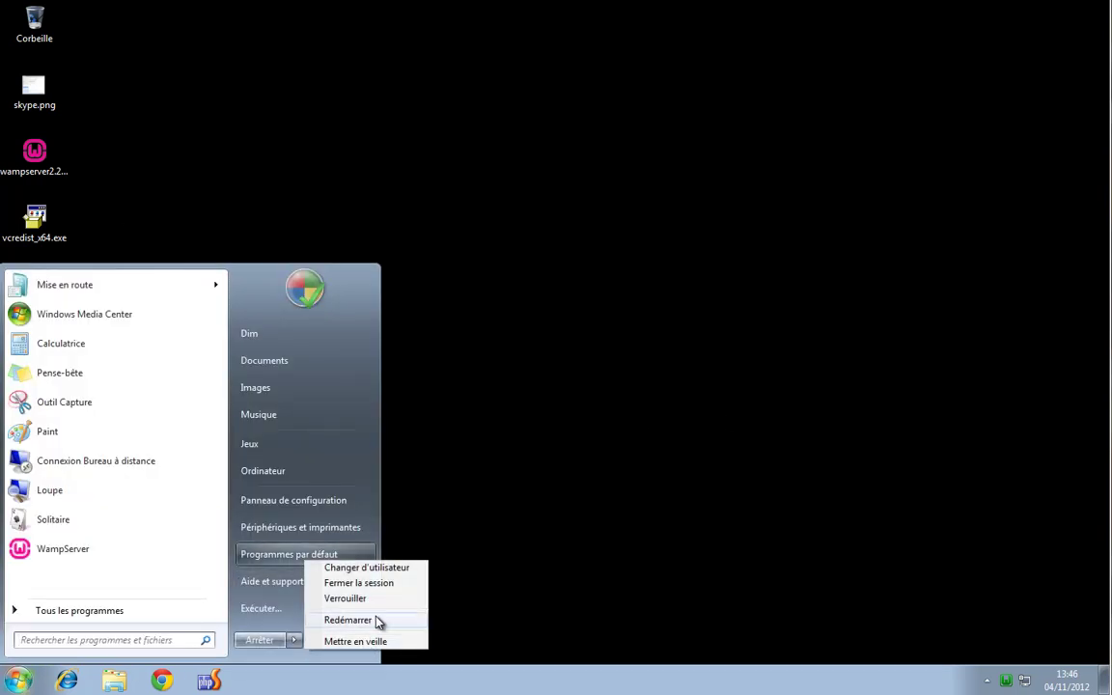
pyautogui.click(378, 622)
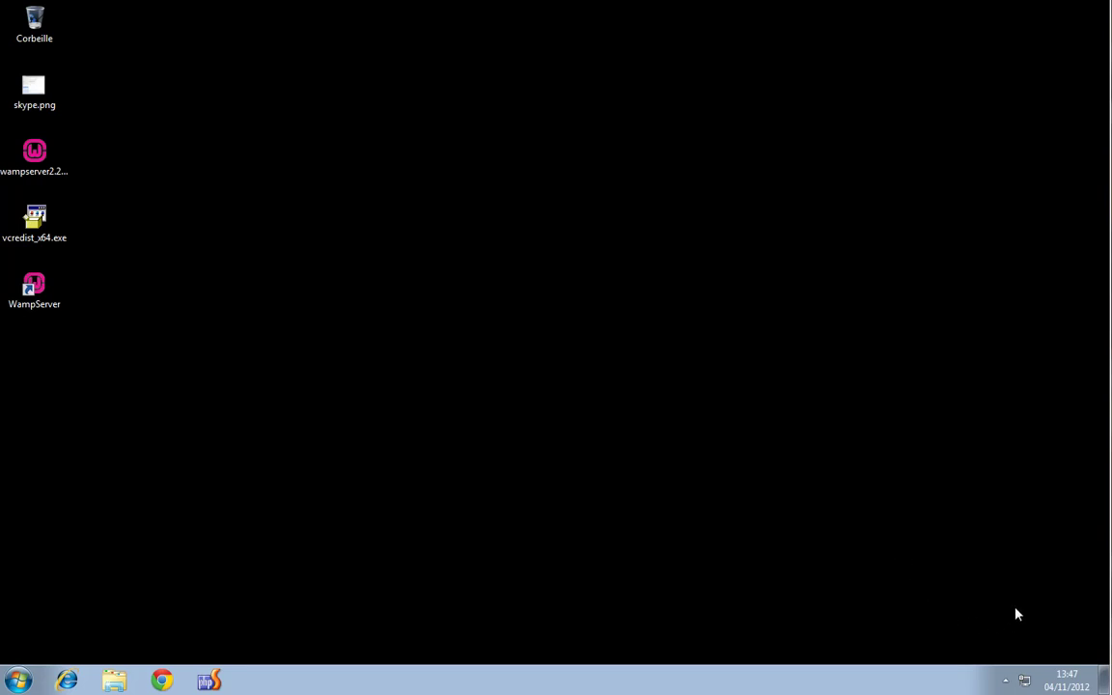
# Open Chrome and load localhost, showing Apache 2.2.22, PHP 5.3.13 and MySQL 5.5.24
pyautogui.click(1004, 684)
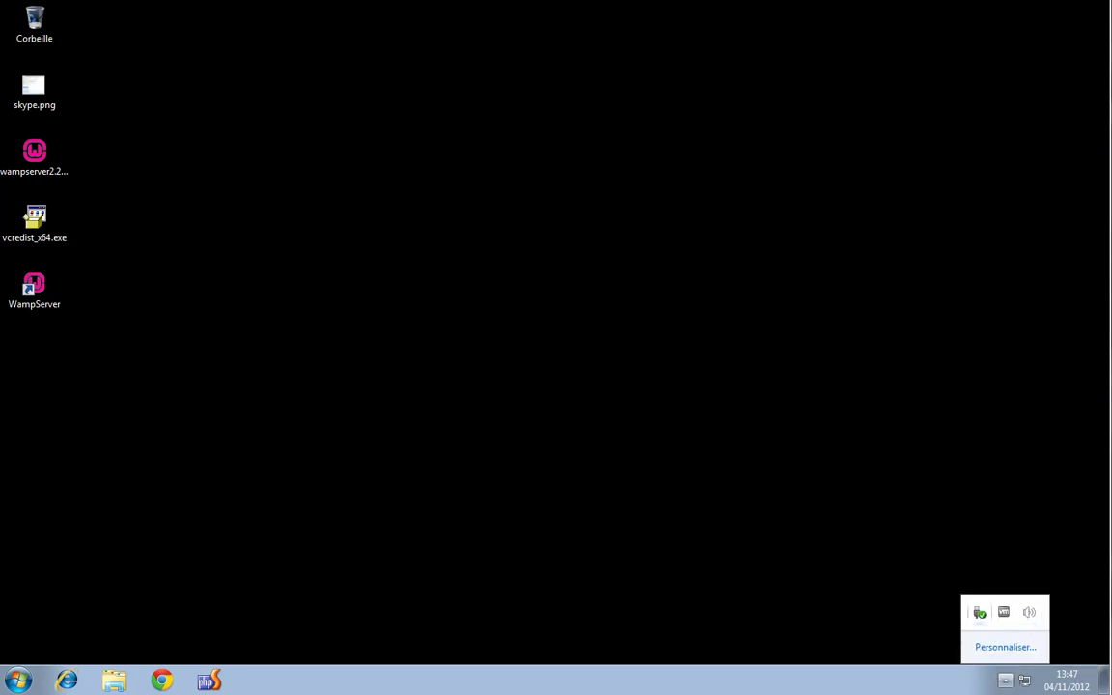
pyautogui.click(883, 445)
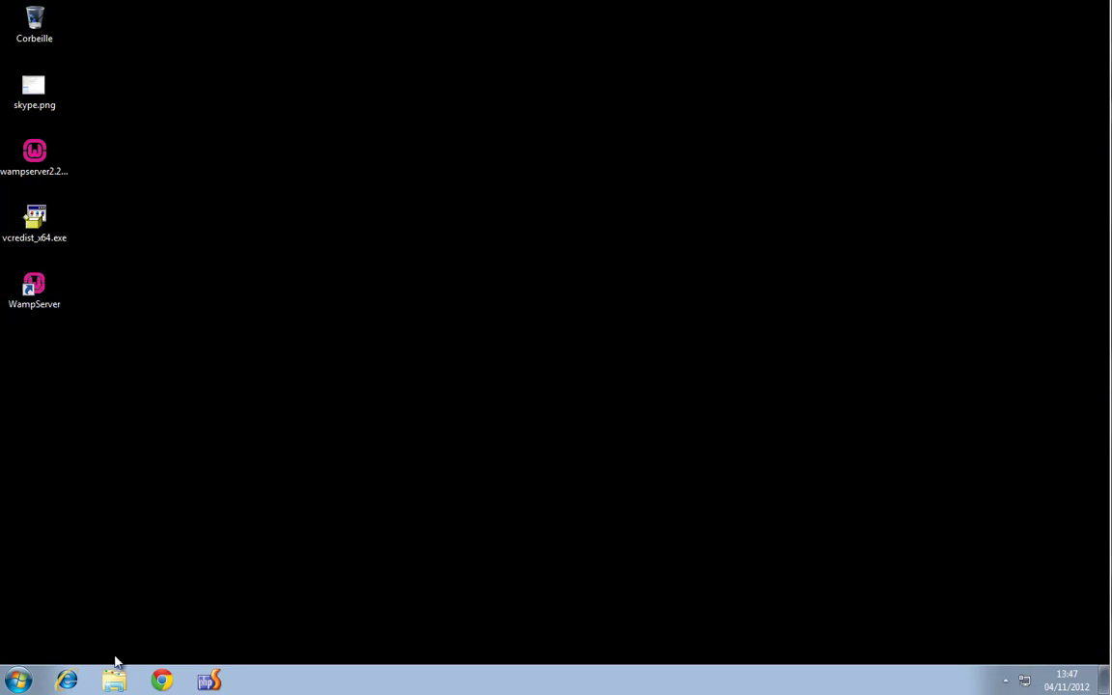
pyautogui.click(161, 680)
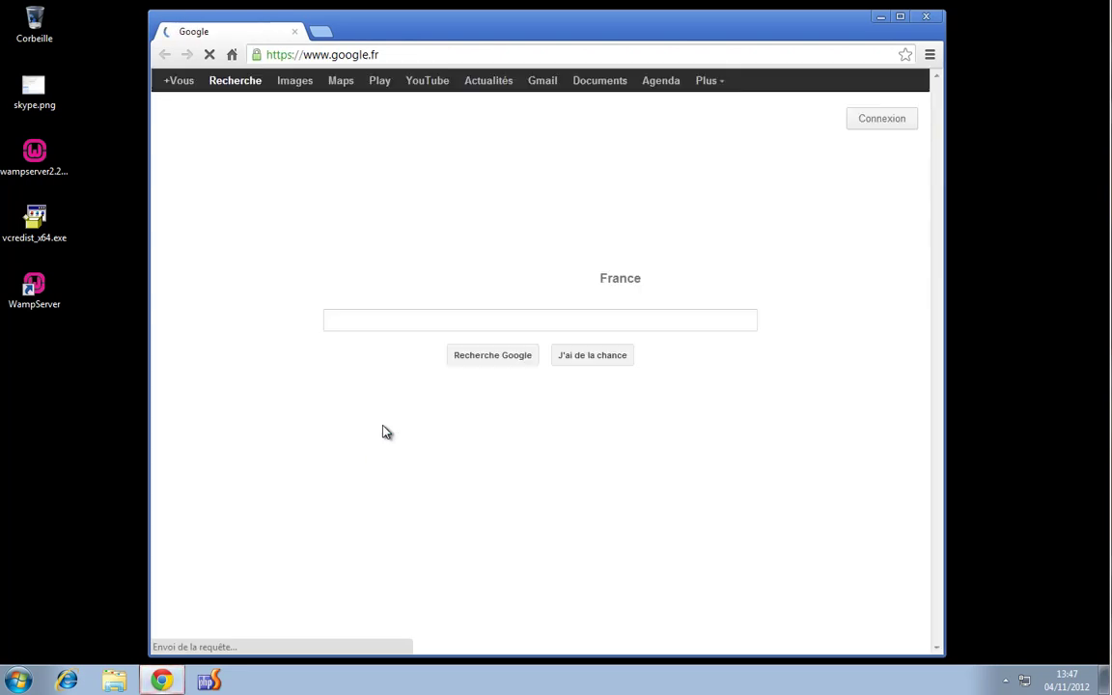
pyautogui.click(388, 55)
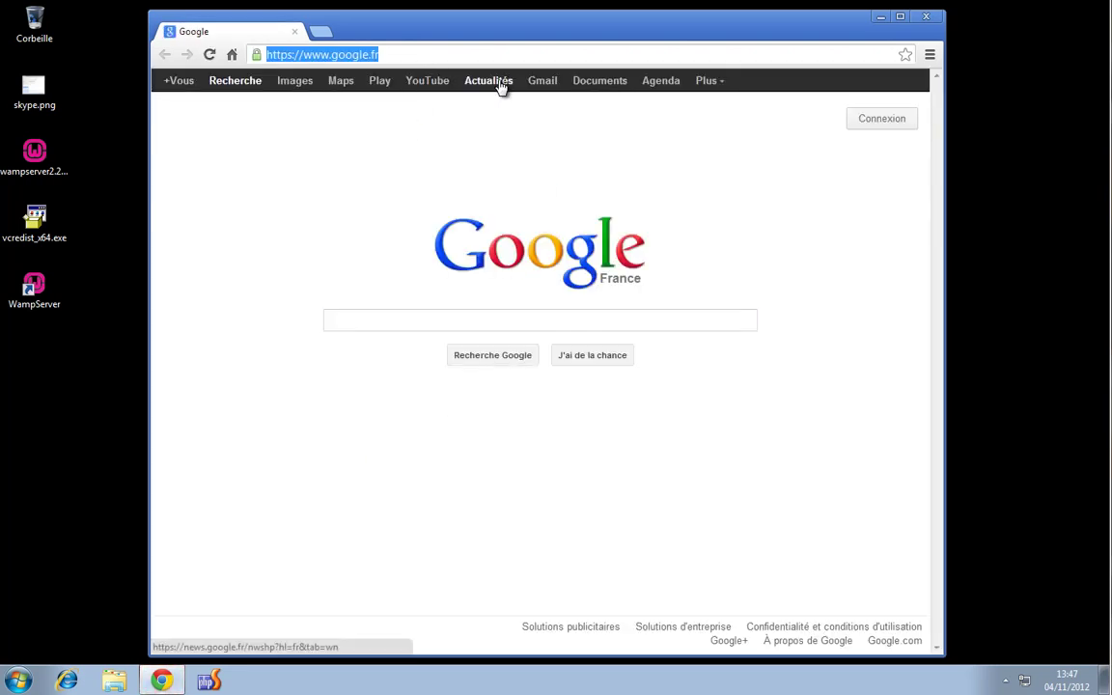
pyautogui.write('localhost')
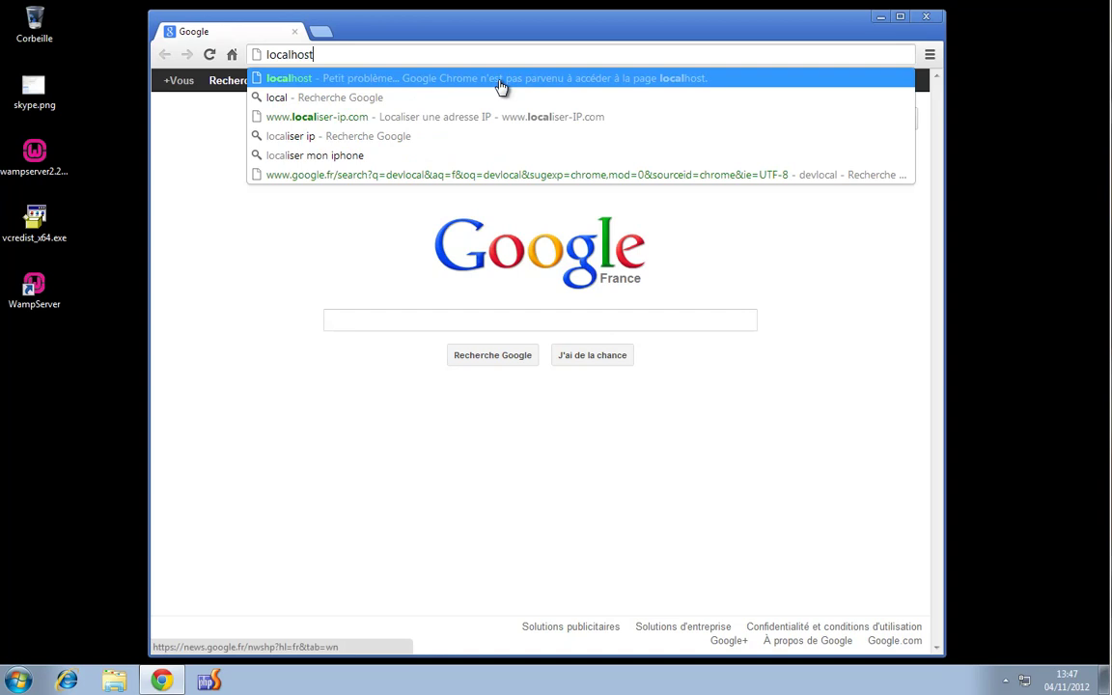
pyautogui.press('Return')
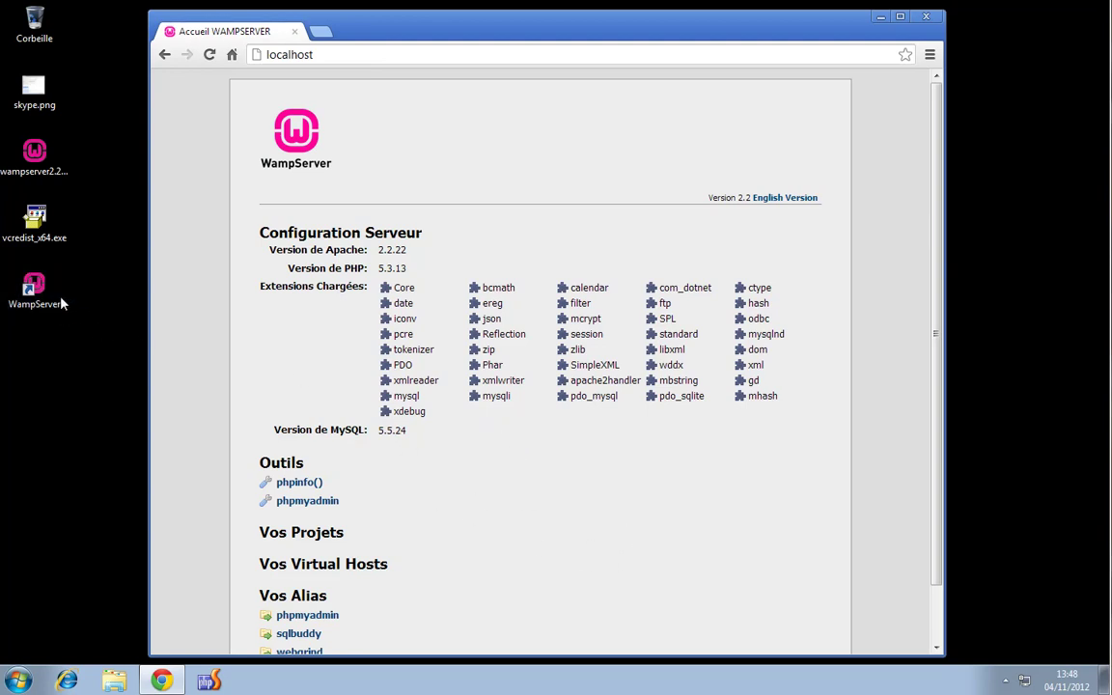
# Launch WampServer from its desktop icon
pyautogui.click(18, 681)
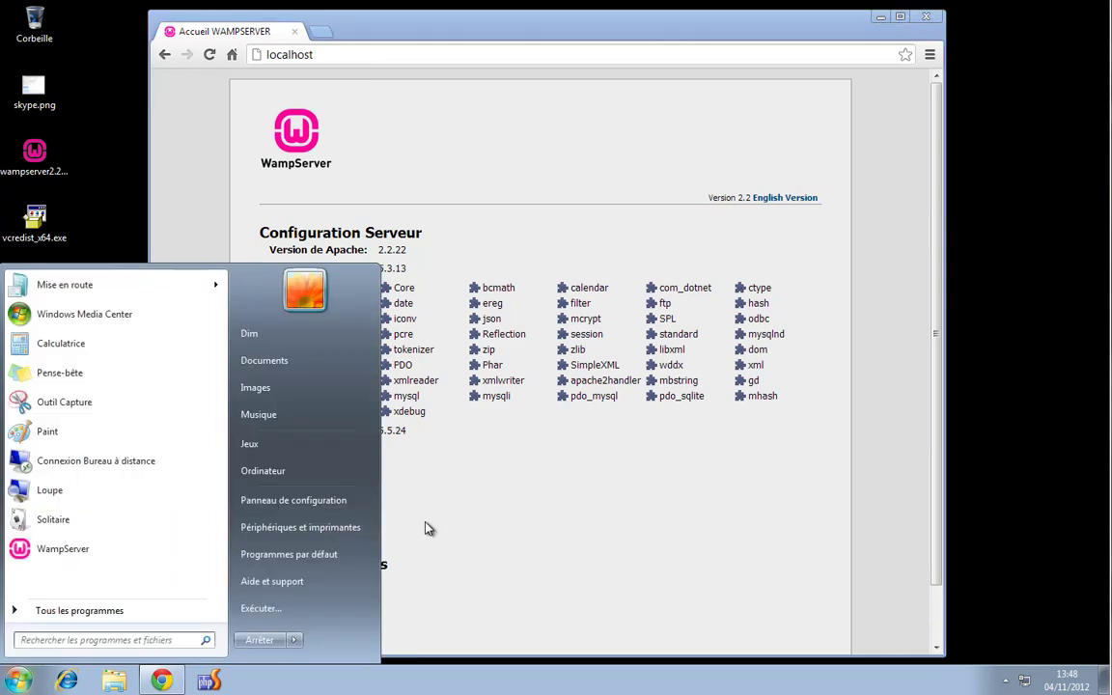
pyautogui.click(309, 457)
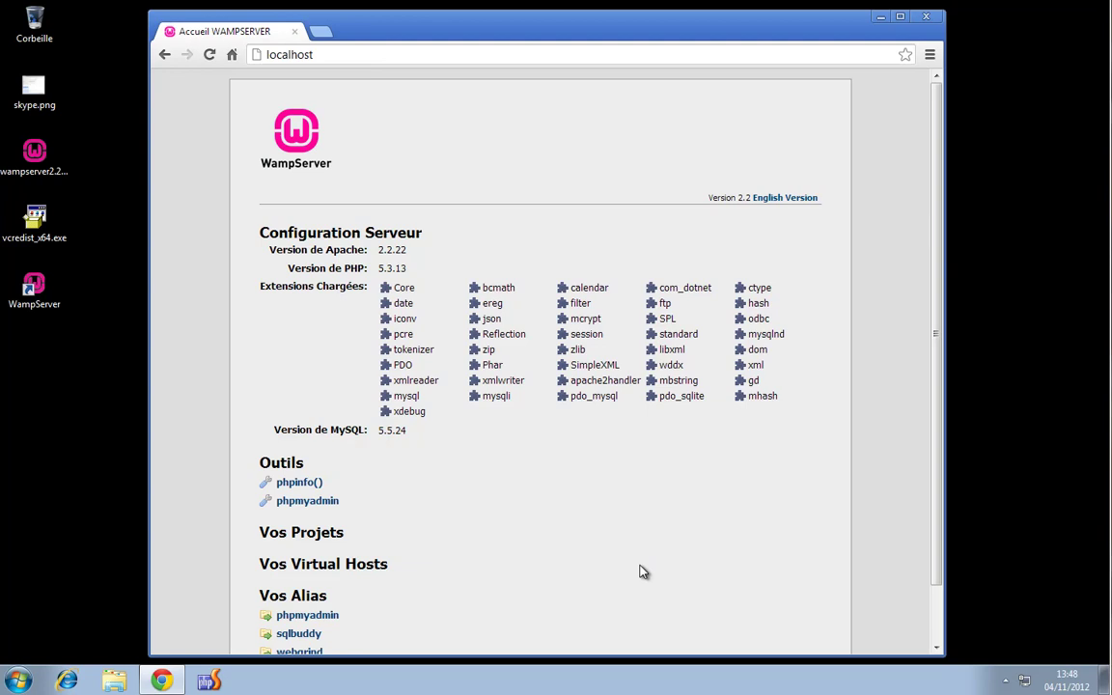
pyautogui.scroll(-1, 622, 537)
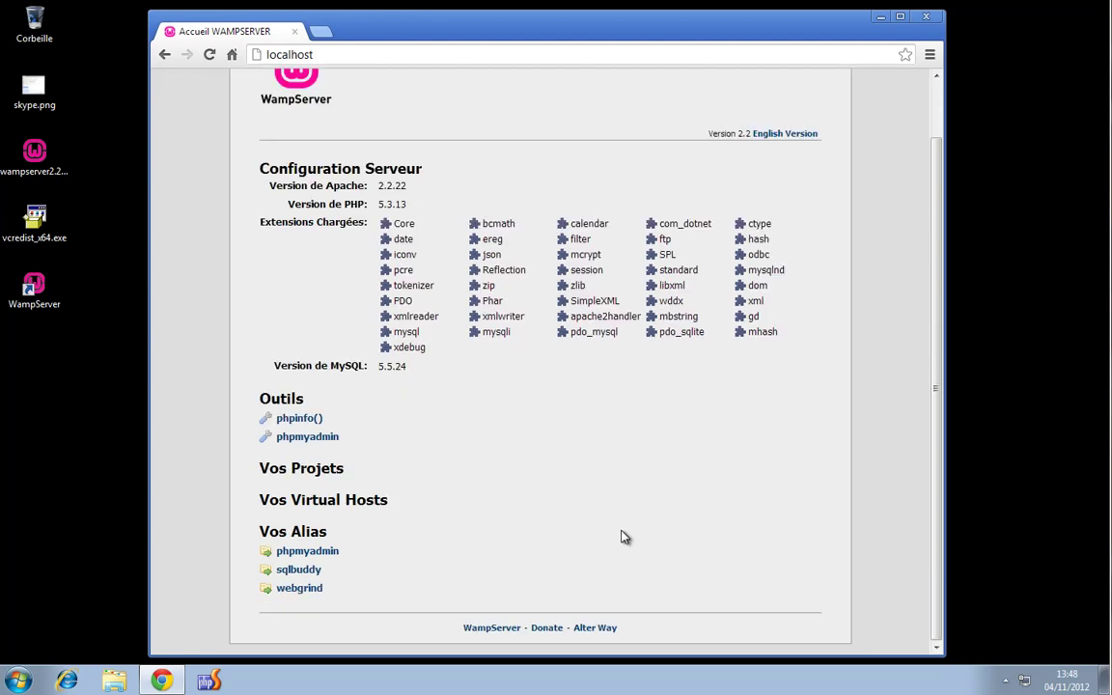
pyautogui.scroll(1, 622, 537)
pyautogui.scroll(-1, 623, 536)
pyautogui.scroll(1, 622, 537)
pyautogui.scroll(-1, 622, 537)
pyautogui.scroll(1, 623, 537)
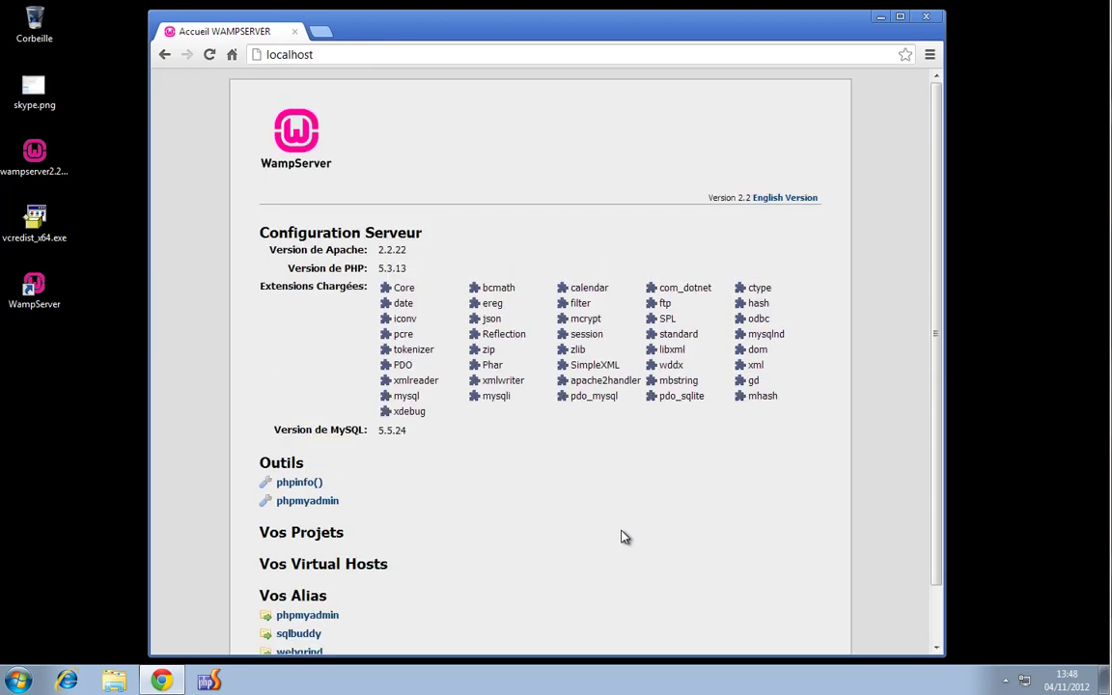
pyautogui.scroll(-1, 623, 537)
pyautogui.scroll(1, 623, 537)
pyautogui.scroll(-1, 659, 529)
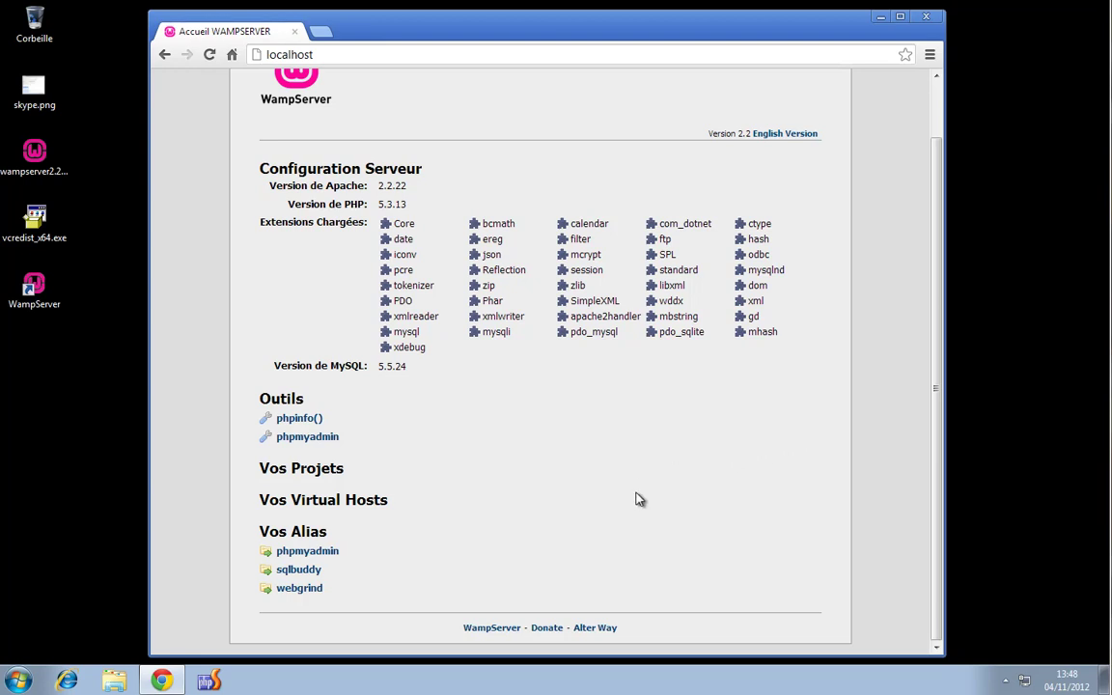
pyautogui.scroll(1, 635, 508)
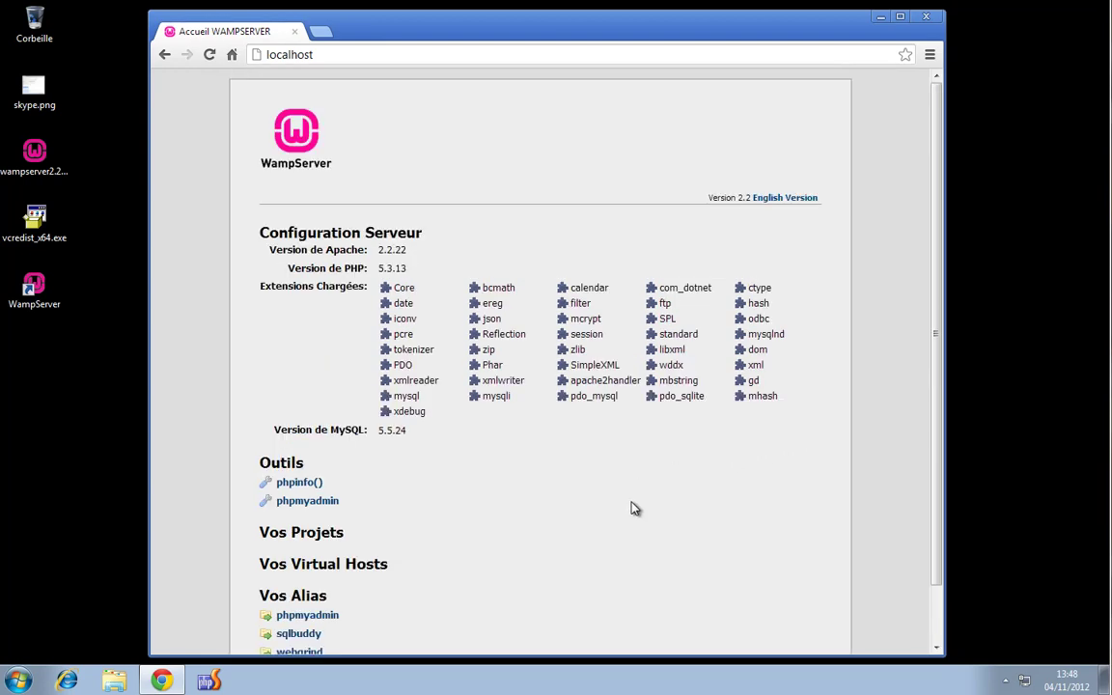
pyautogui.scroll(-1, 634, 508)
pyautogui.scroll(1, 634, 507)
pyautogui.scroll(-1, 557, 482)
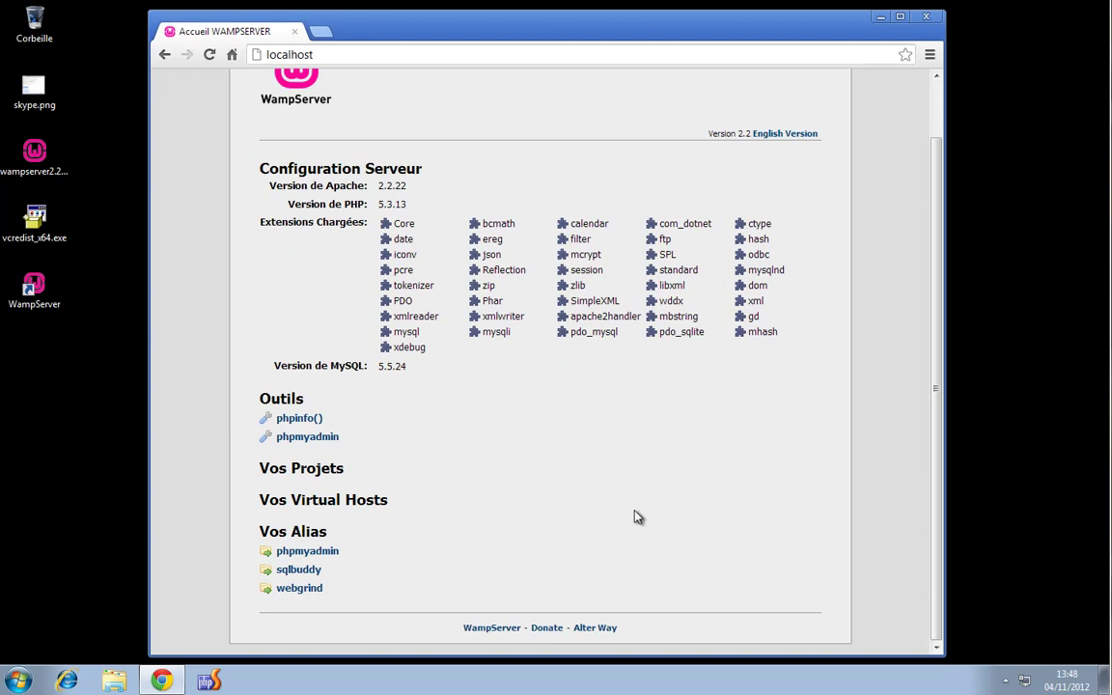
pyautogui.click(1006, 680)
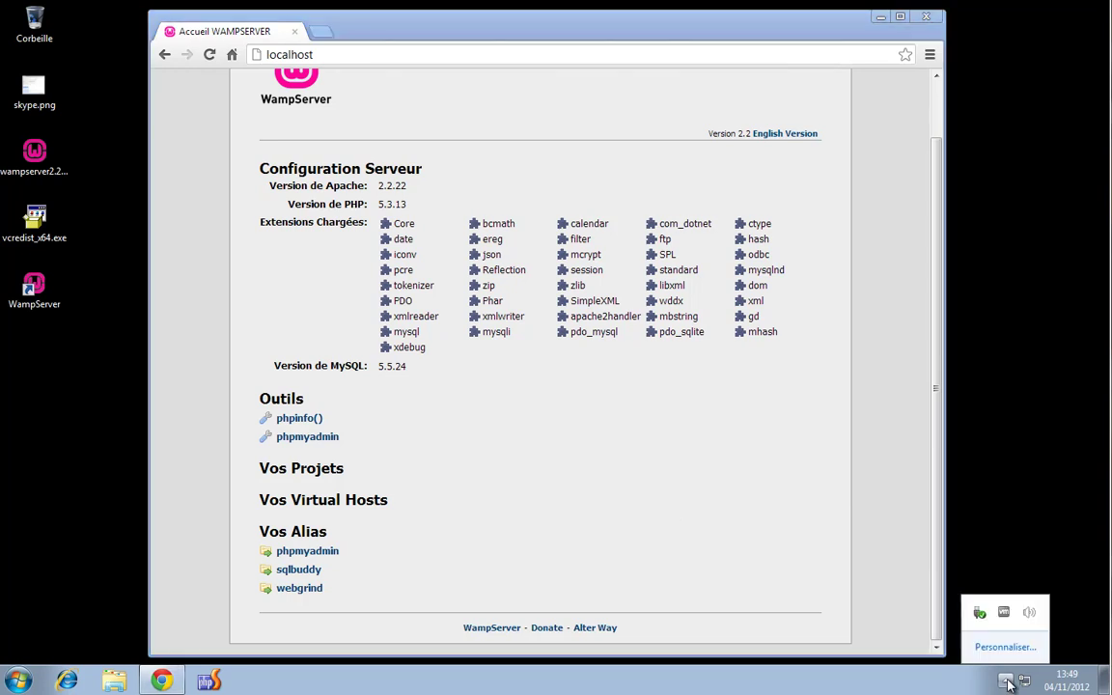
pyautogui.click(894, 496)
pyautogui.doubleClick(43, 294)
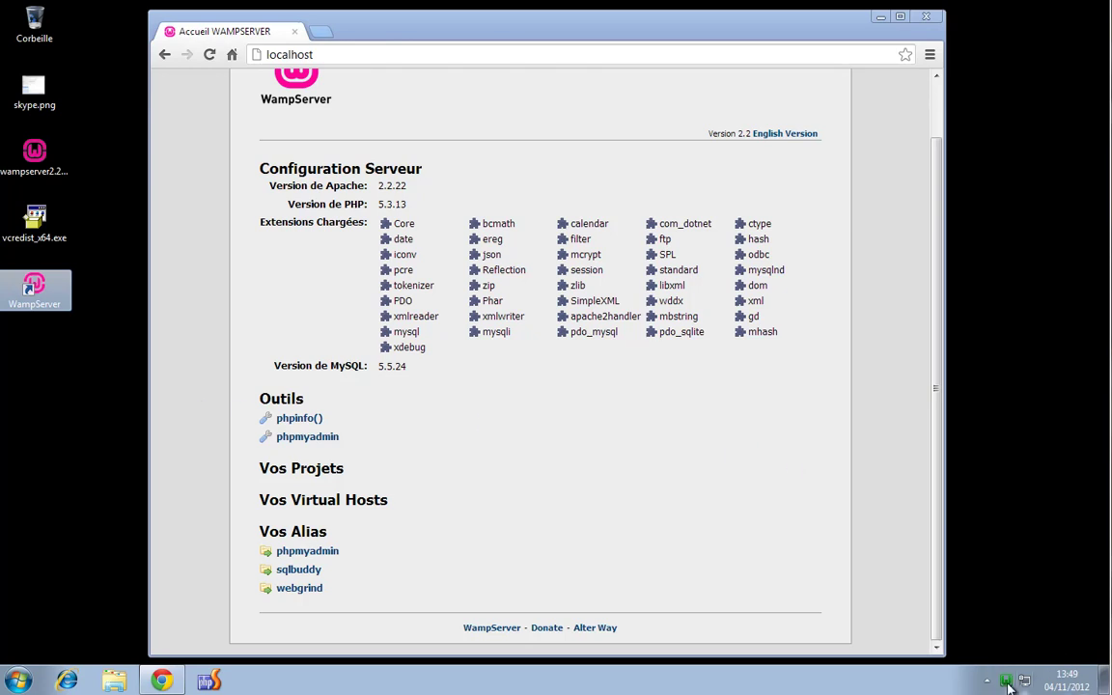
# Open Apache's httpd.conf from the WampServer tray menu
pyautogui.click(1006, 681)
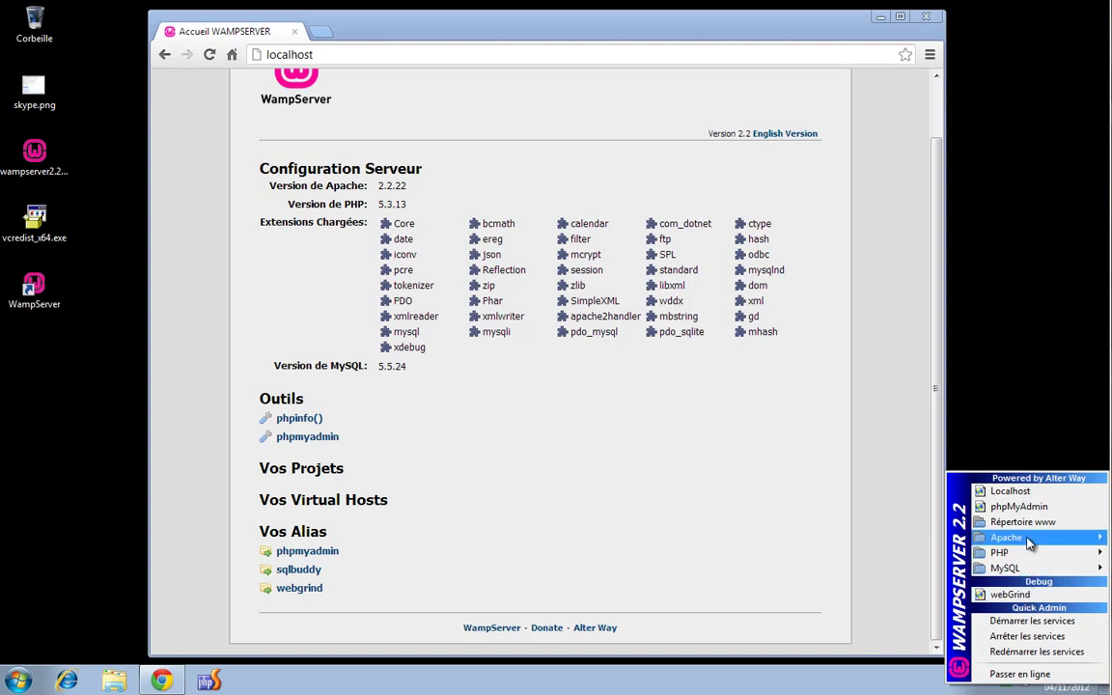
pyautogui.moveTo(1029, 544)
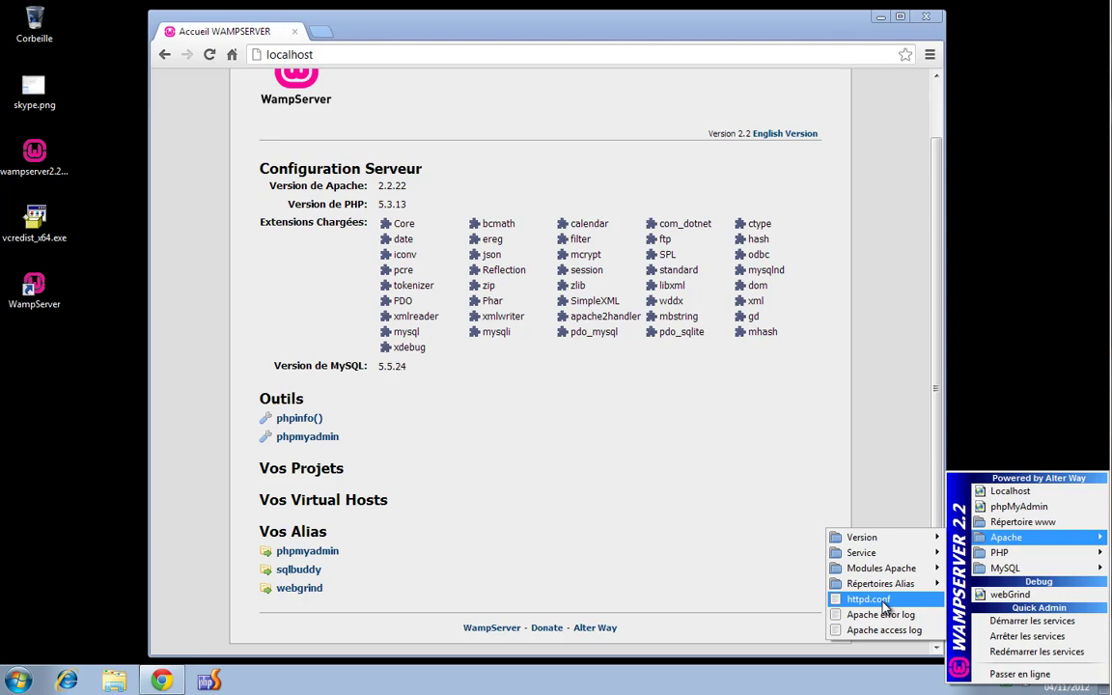
pyautogui.click(882, 602)
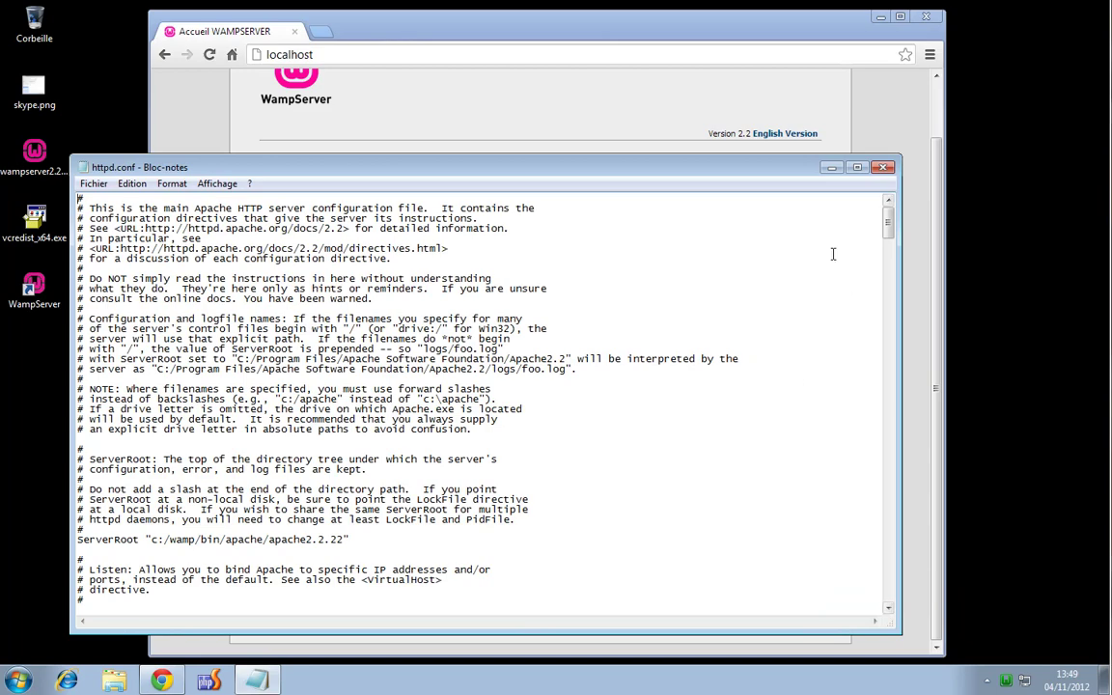
# Reposition and enlarge the httpd.conf Notepad window, then scroll past the Listen 80 line
pyautogui.moveTo(731, 174); pyautogui.dragTo(792, 111)
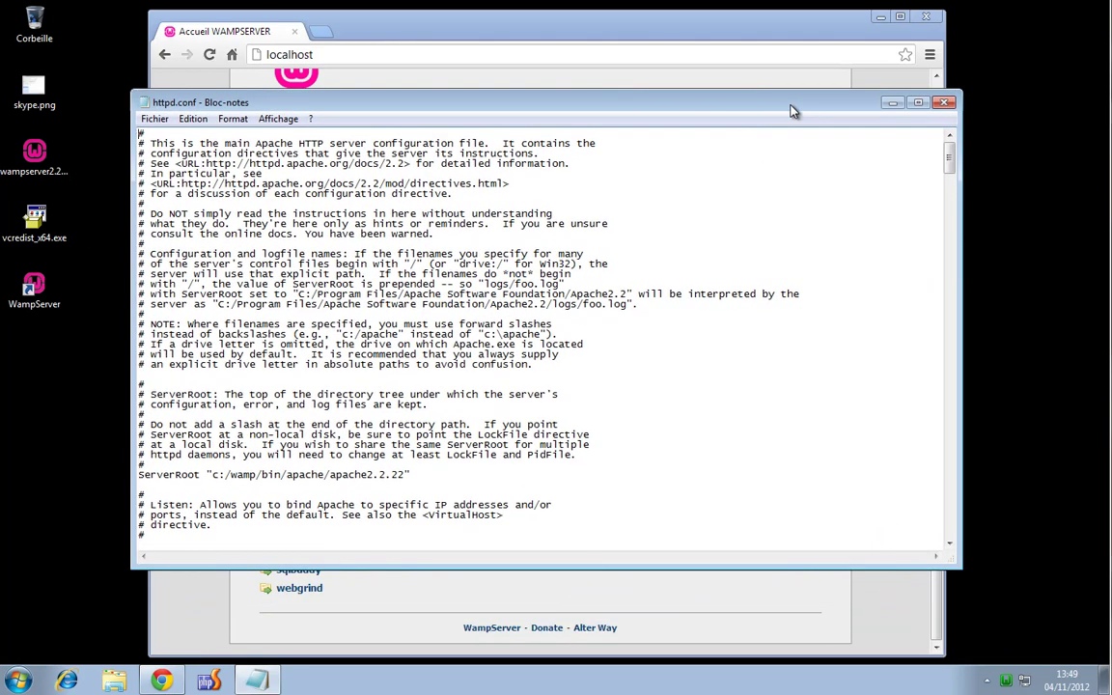
pyautogui.moveTo(961, 568); pyautogui.dragTo(971, 638)
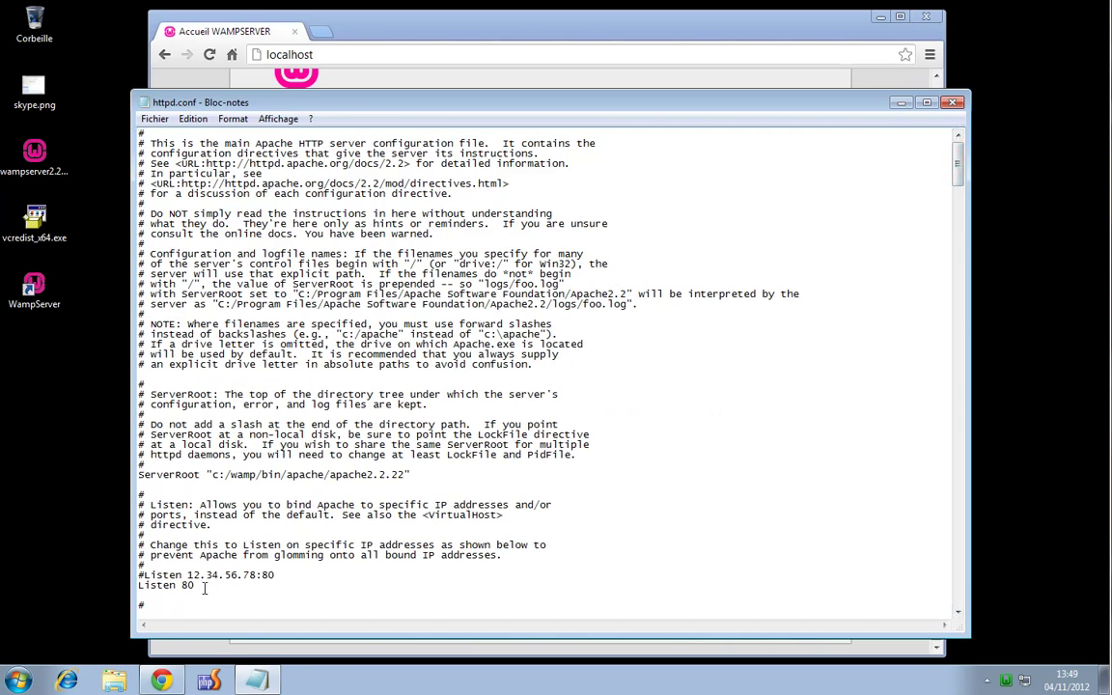
pyautogui.moveTo(198, 586); pyautogui.dragTo(138, 586)
pyautogui.moveTo(959, 169); pyautogui.dragTo(951, 343)
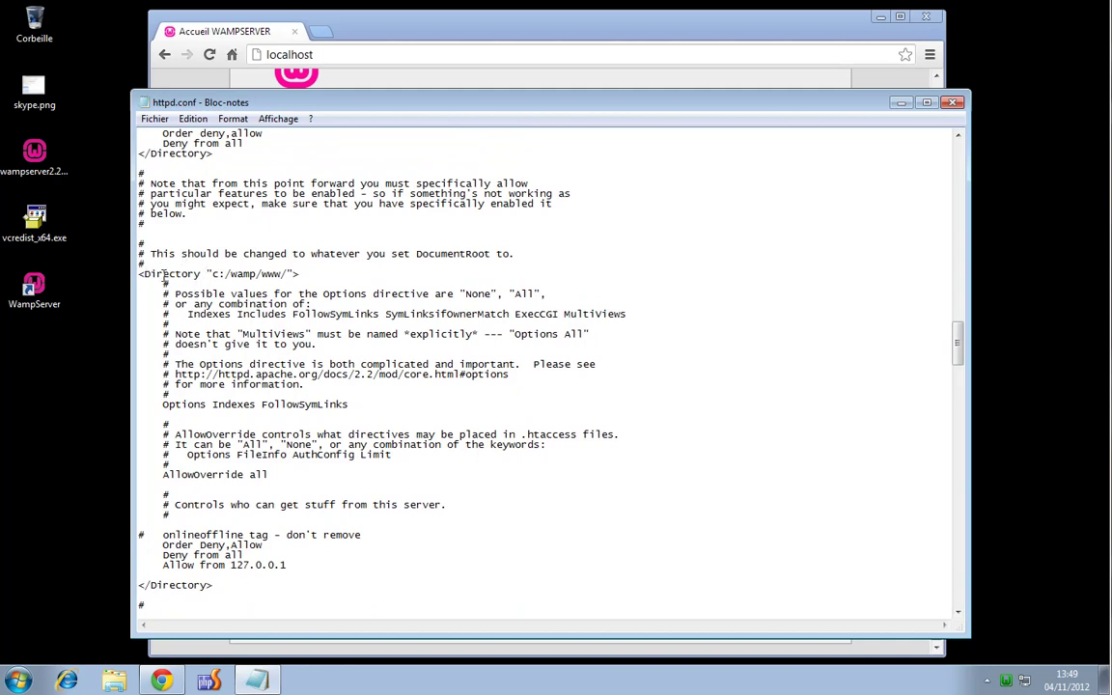
# Select the c:/wamp/www/ path in the Directory line
pyautogui.moveTo(214, 274); pyautogui.dragTo(259, 273)
pyautogui.click(217, 274)
pyautogui.click(258, 274)
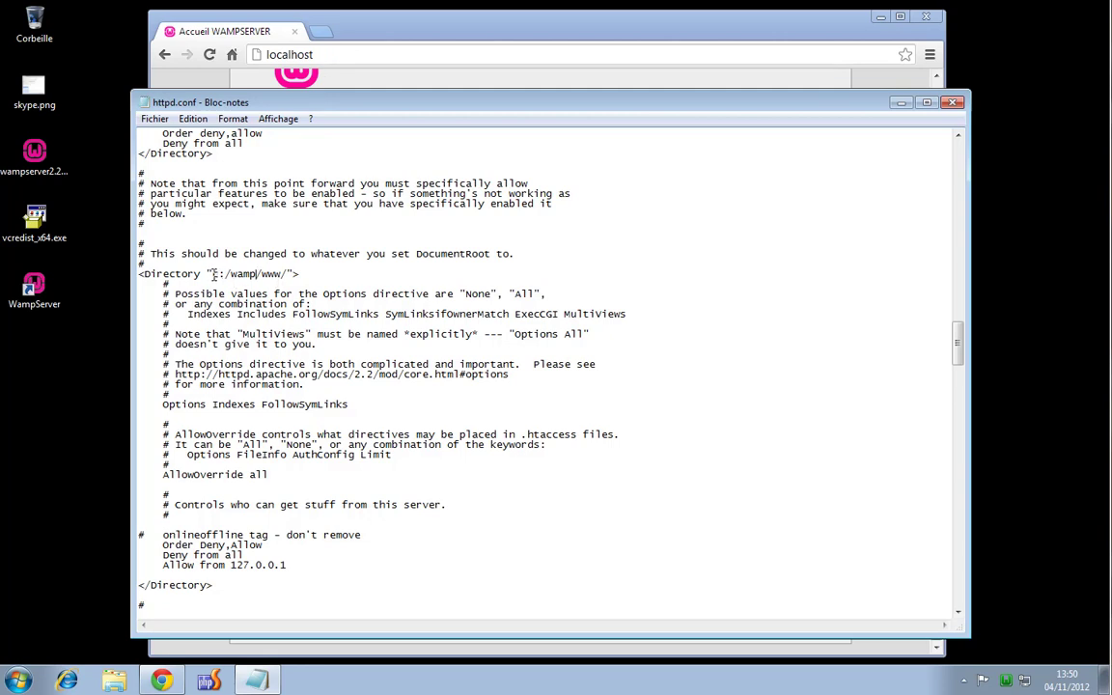
pyautogui.moveTo(213, 275); pyautogui.dragTo(288, 273)
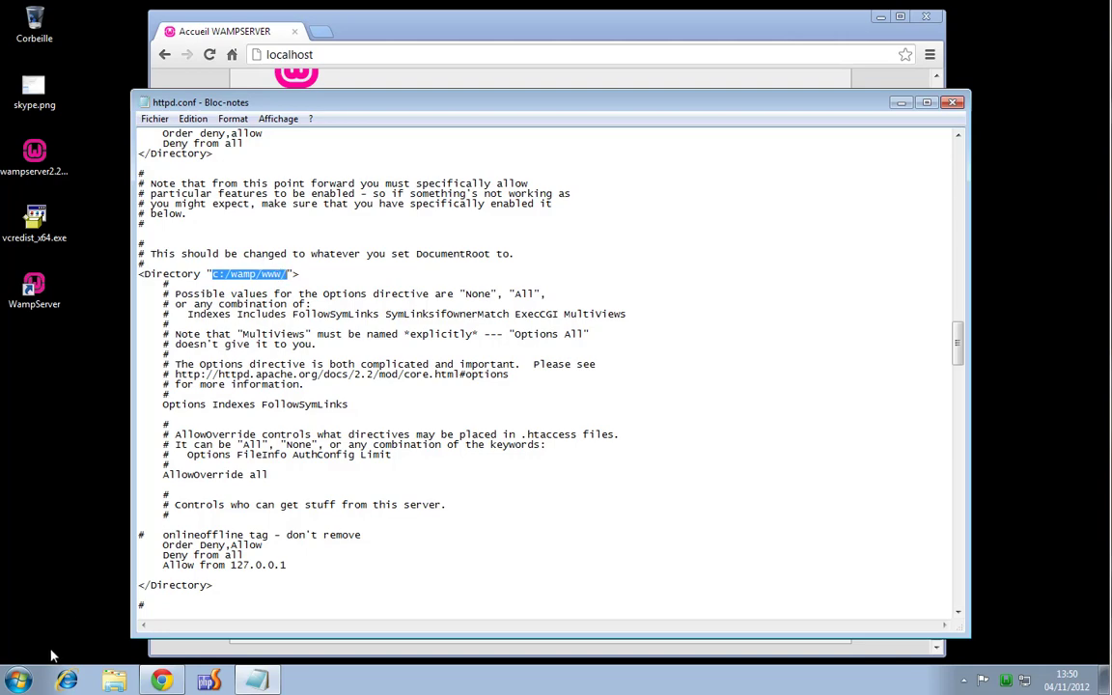
pyautogui.click(19, 681)
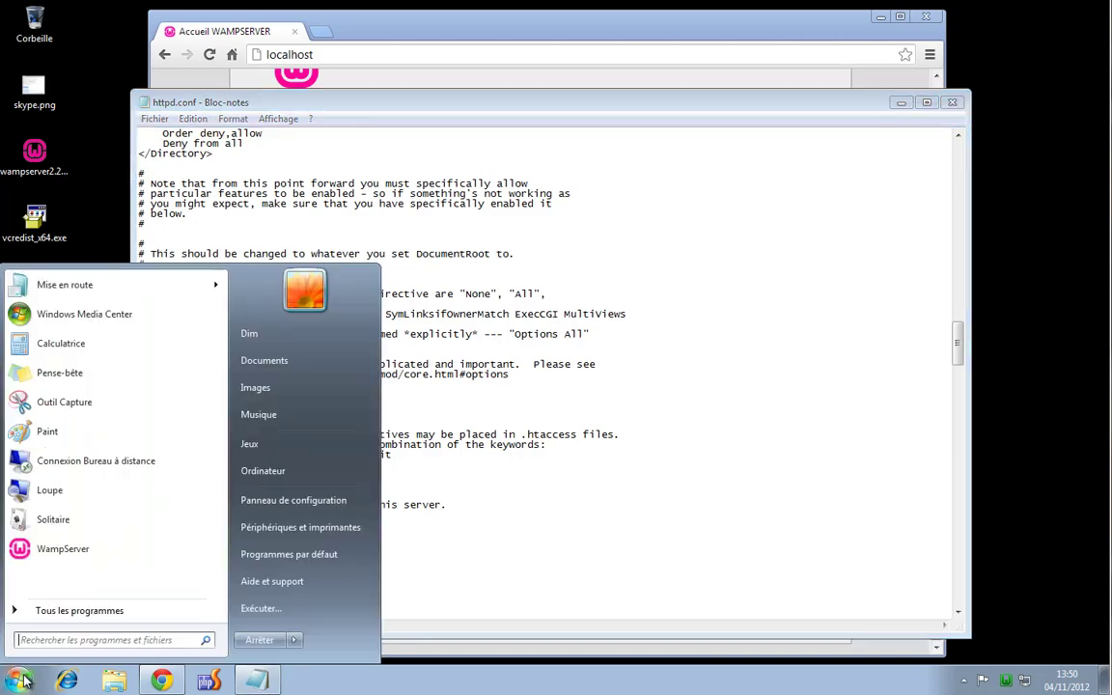
# Browse from Ordinateur to C:\wamp\www and select index.php
pyautogui.click(300, 471)
pyautogui.moveTo(438, 161); pyautogui.dragTo(614, 143)
pyautogui.click(619, 239)
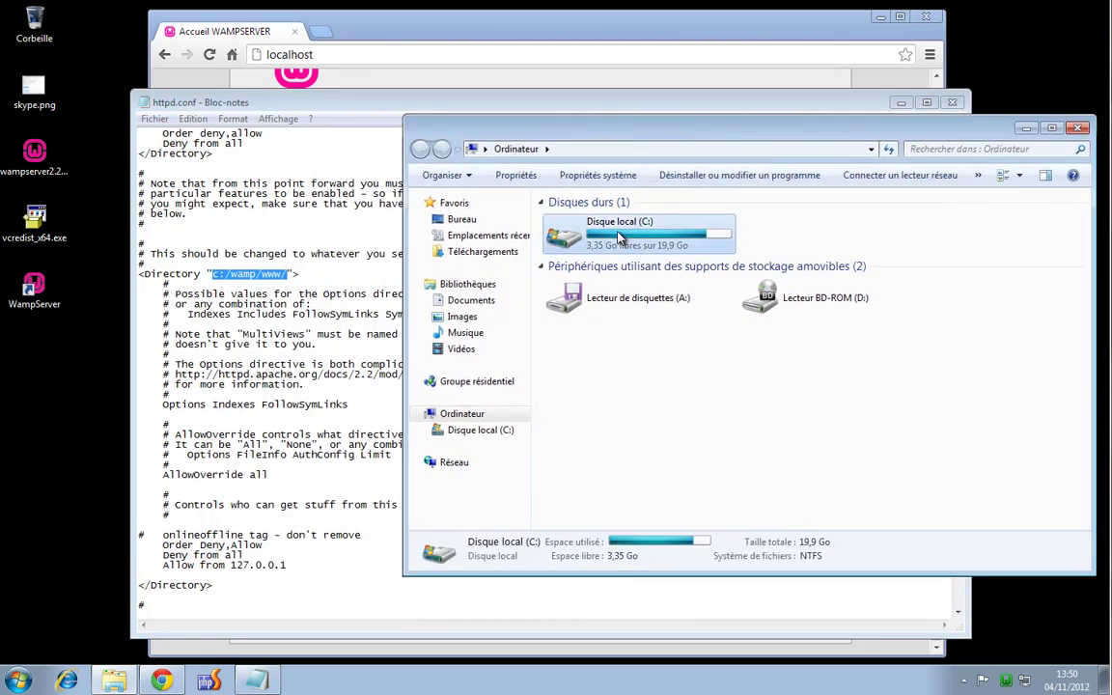
pyautogui.doubleClick(619, 239)
pyautogui.doubleClick(568, 305)
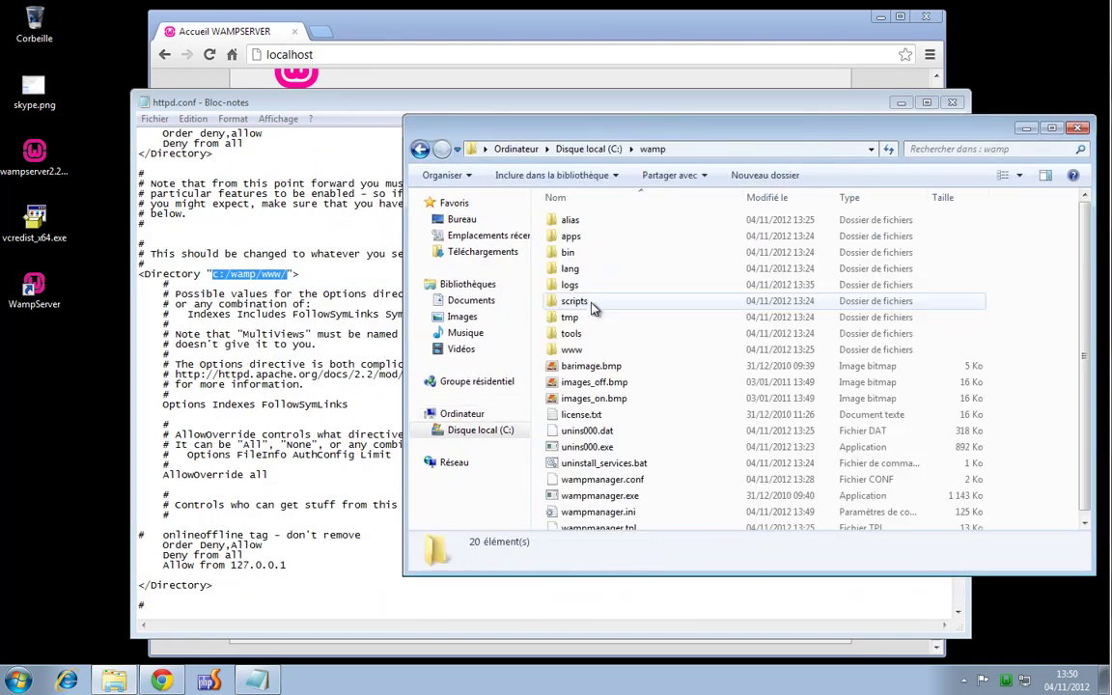
pyautogui.doubleClick(573, 350)
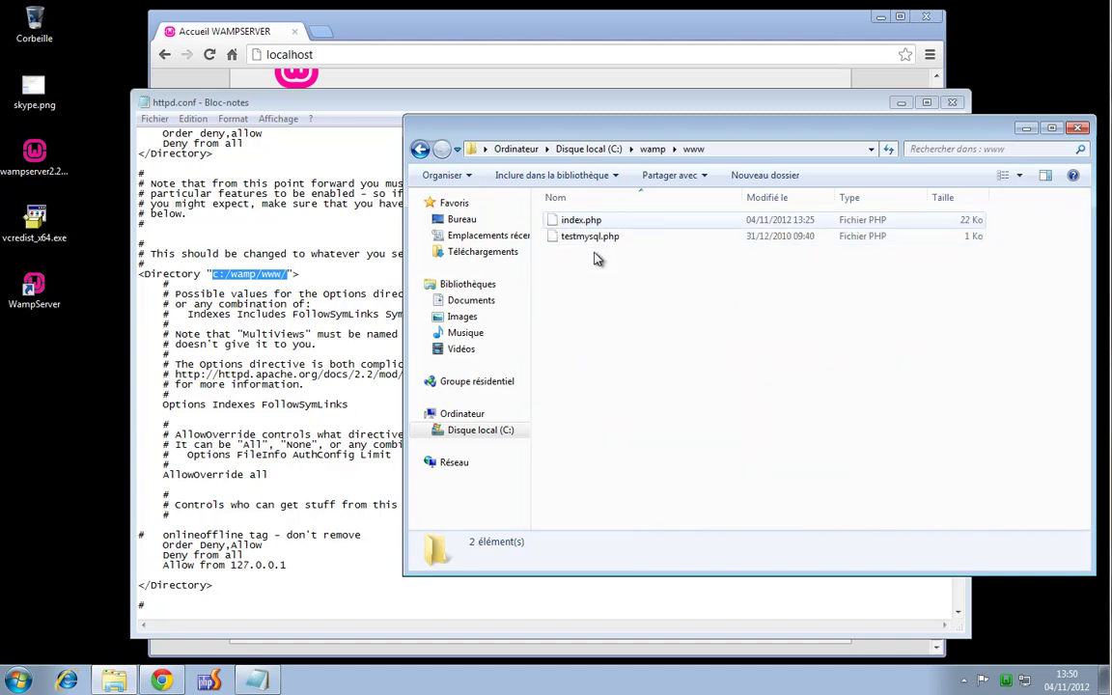
pyautogui.click(591, 221)
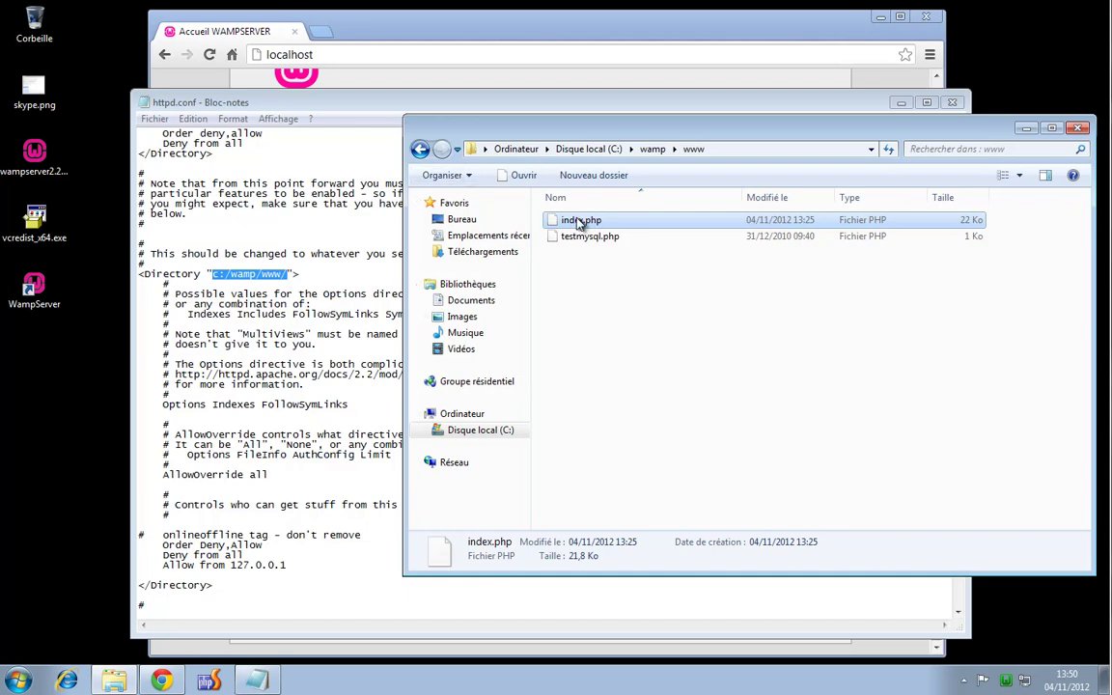
pyautogui.click(388, 55)
# Load localhost/index.php in Chrome, which shows the WampServer home page
pyautogui.click(362, 54)
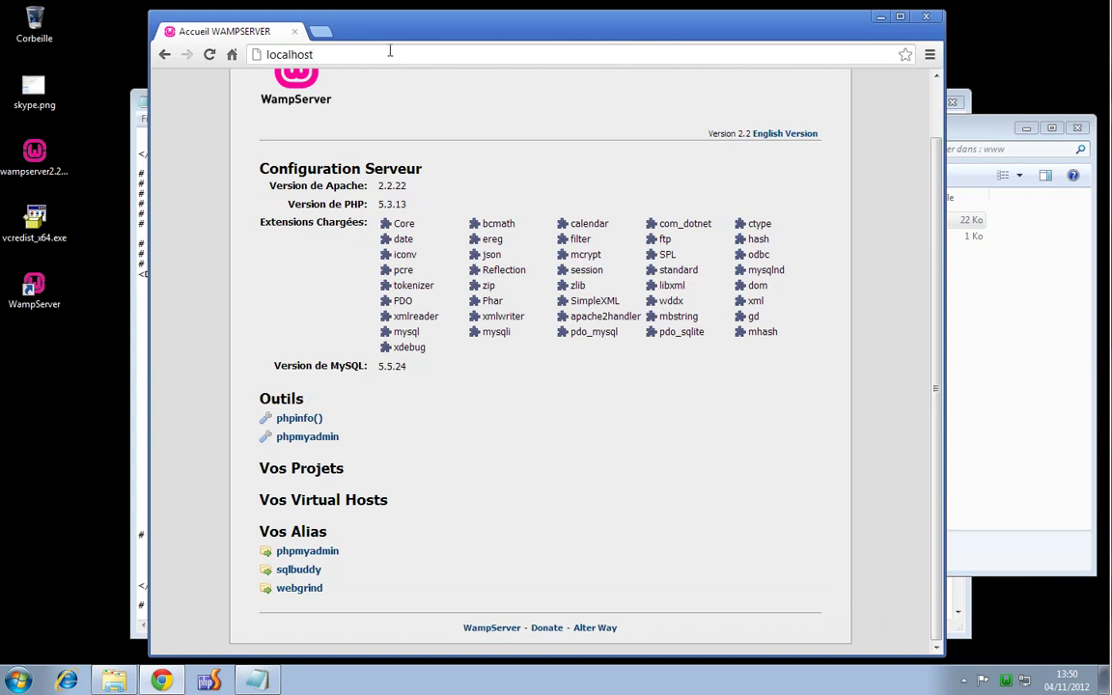
pyautogui.write('/ind')
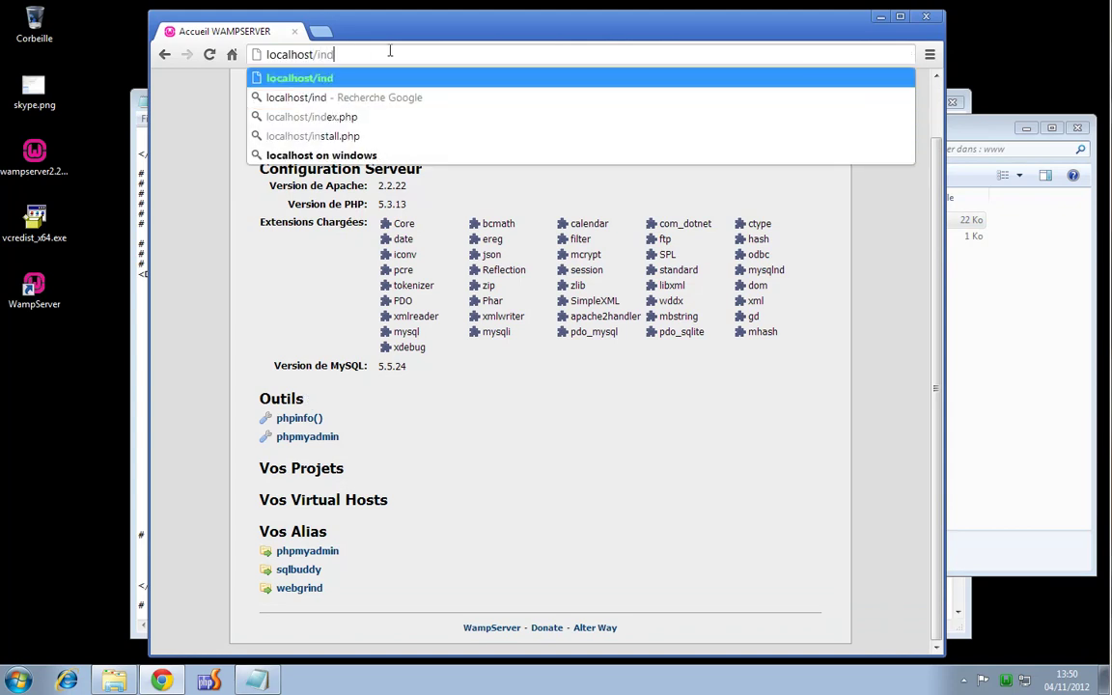
pyautogui.write('ex.php')
pyautogui.press('Return')
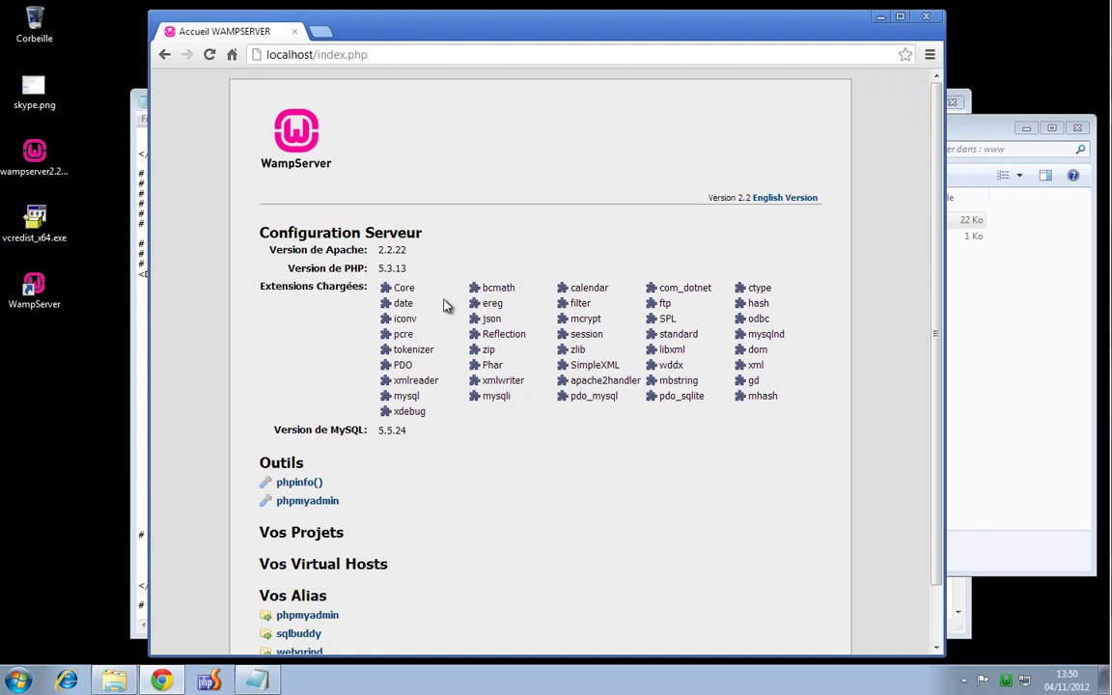
pyautogui.scroll(-2, 439, 301)
pyautogui.scroll(2, 446, 305)
pyautogui.scroll(-2, 447, 305)
pyautogui.scroll(2, 447, 236)
pyautogui.moveTo(703, 43); pyautogui.dragTo(585, 39)
pyautogui.click(840, 263)
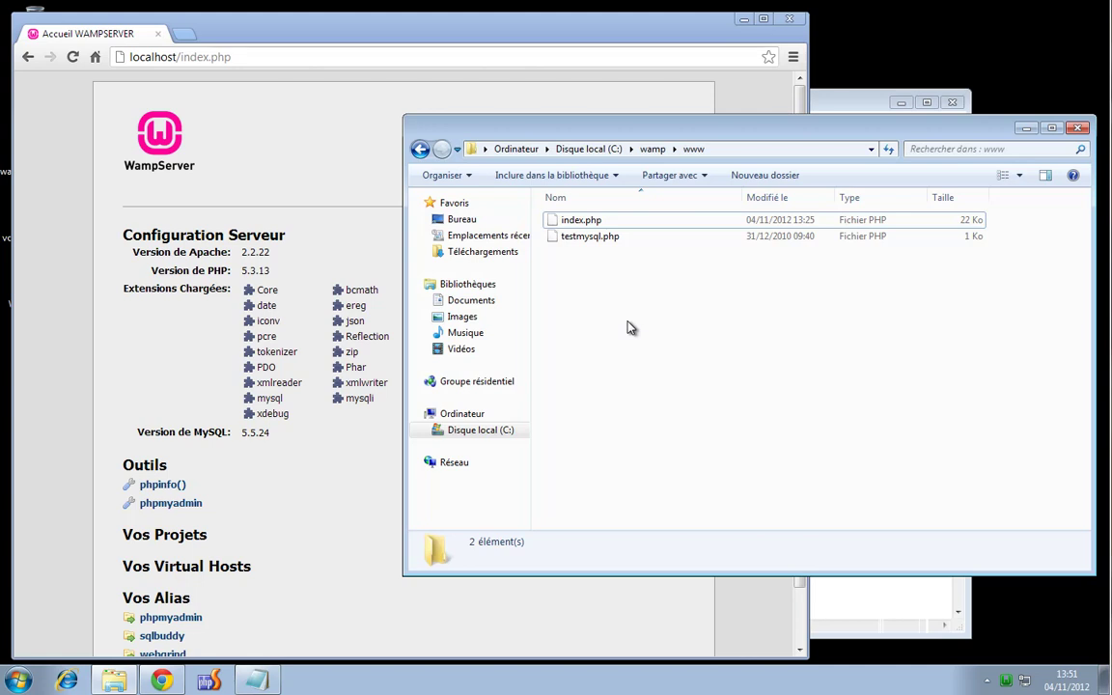
# Create a new text document in C:\wamp\www named test.html
pyautogui.rightClick(600, 301)
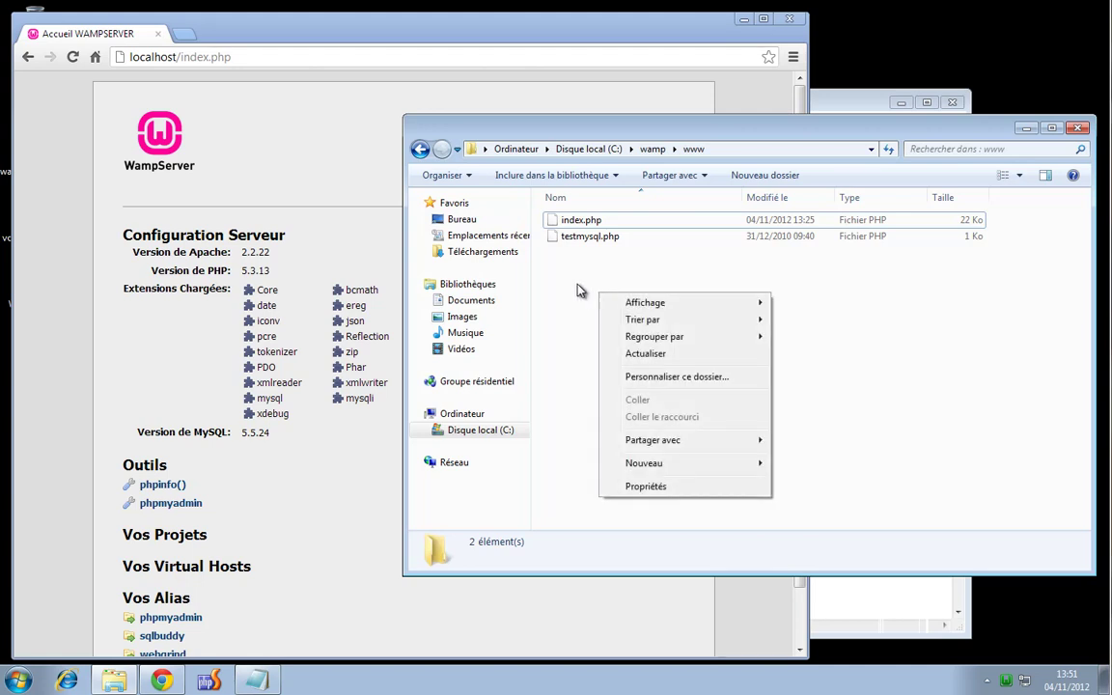
pyautogui.click(583, 277)
pyautogui.rightClick(584, 273)
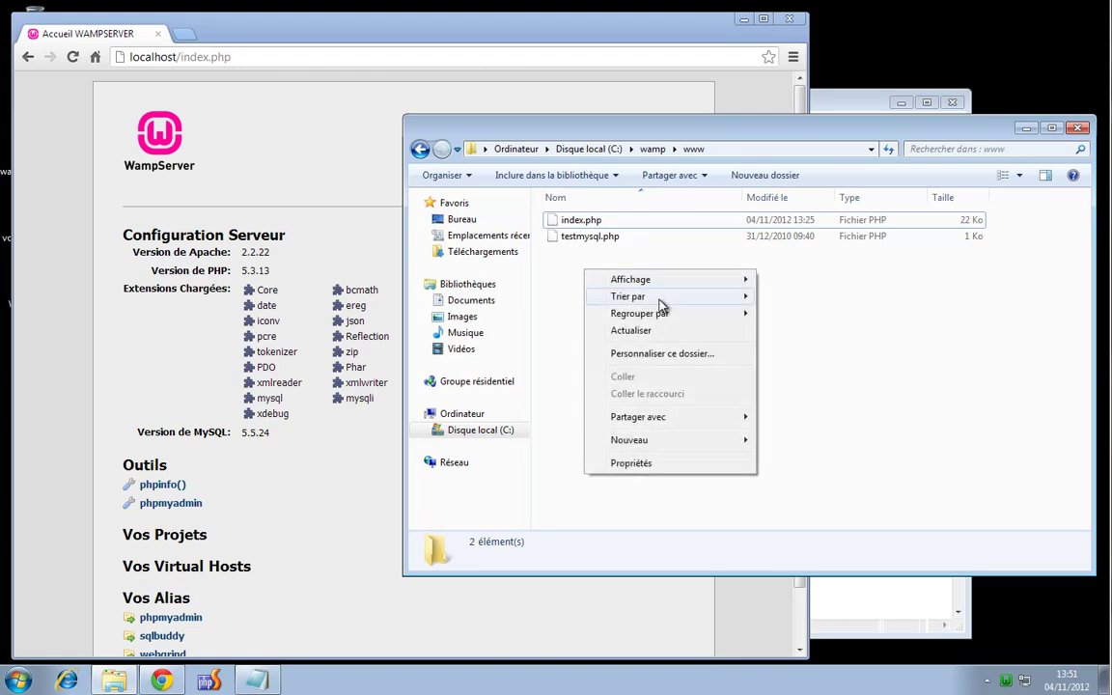
pyautogui.moveTo(694, 441)
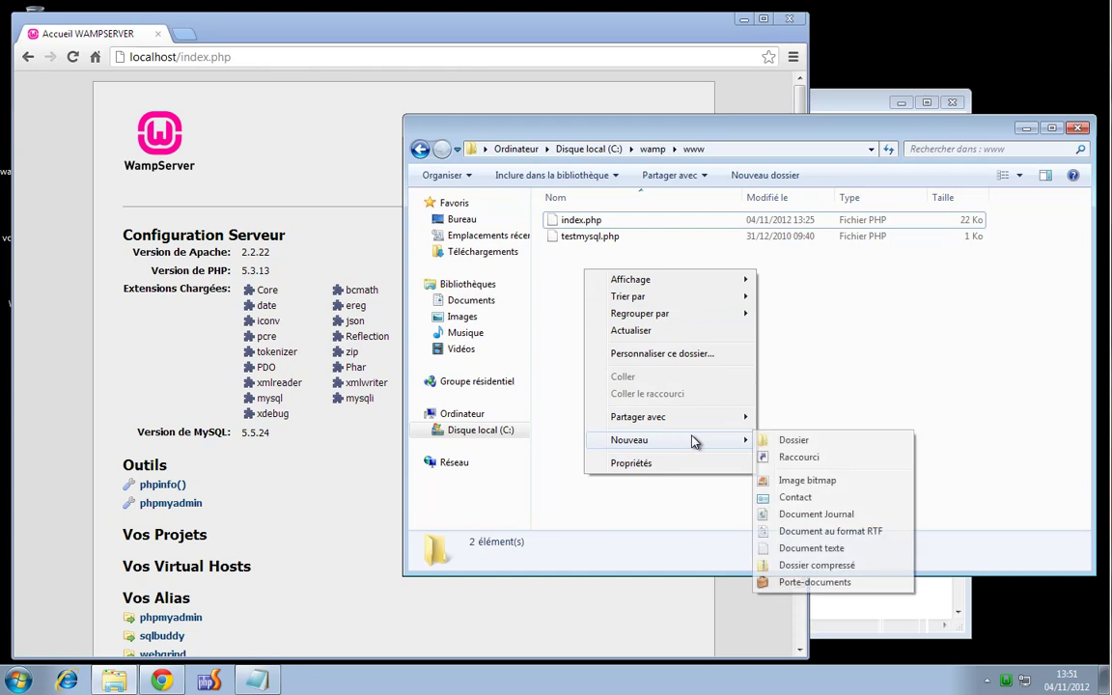
pyautogui.click(844, 549)
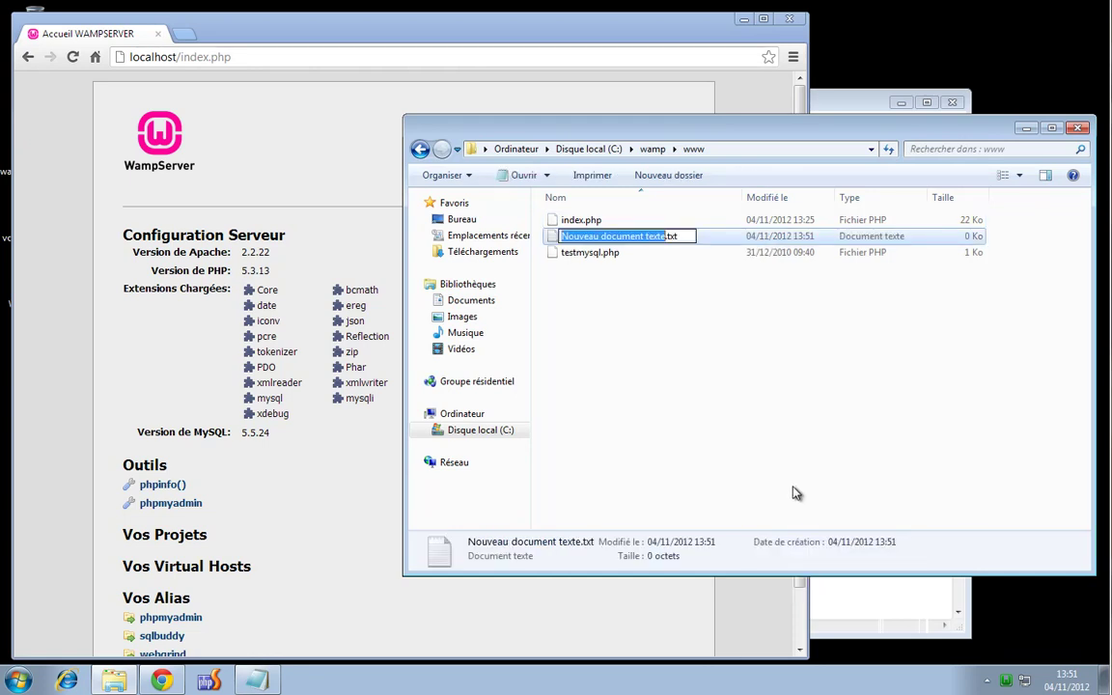
pyautogui.write('test')
pyautogui.press('BackSpace')
pyautogui.press('BackSpace')
pyautogui.press('BackSpace')
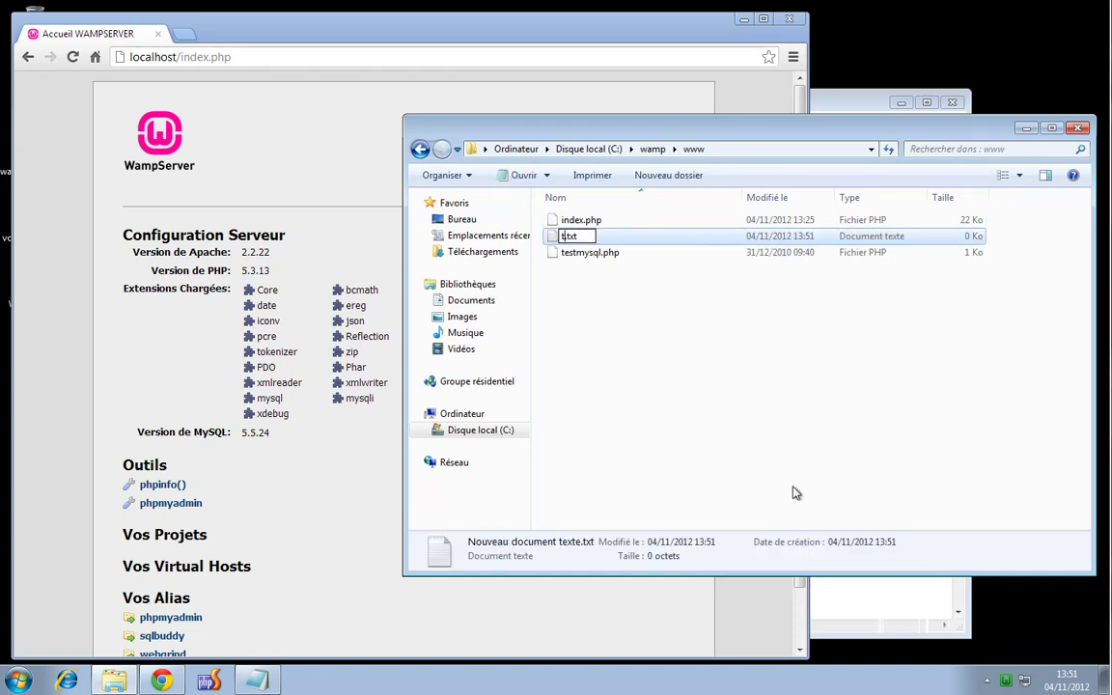
pyautogui.write('est')
pyautogui.press('BackSpace')
pyautogui.press('BackSpace')
pyautogui.press('BackSpace')
pyautogui.write('html')
pyautogui.press('Return')
pyautogui.press('Return')
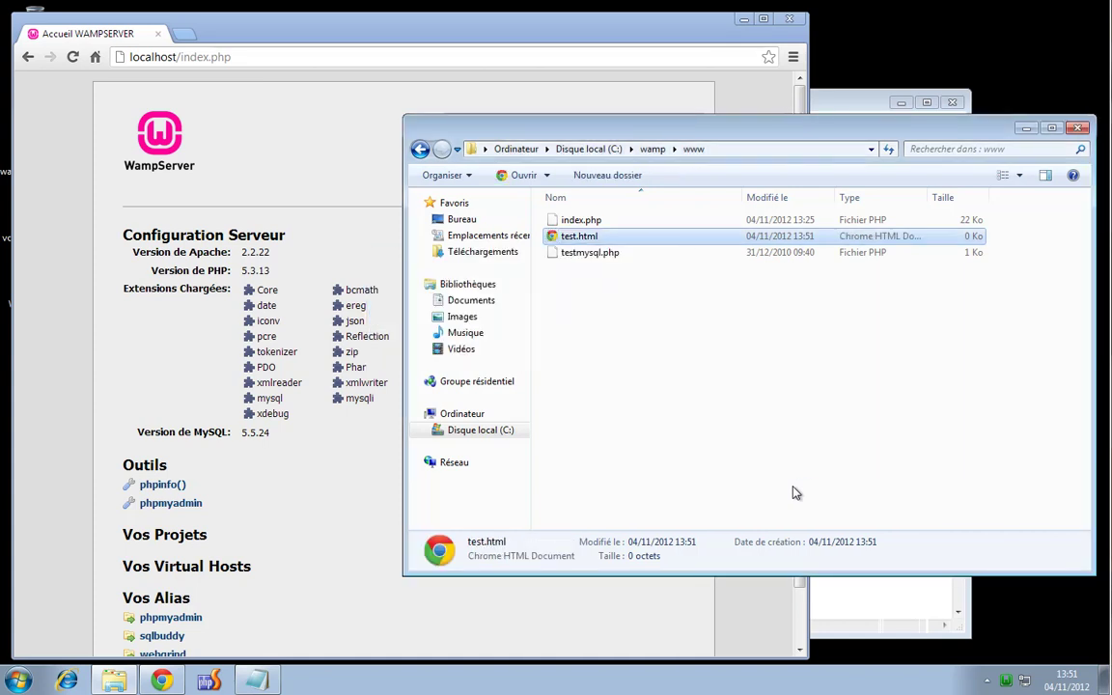
# Bring up the Ouvrir avec program chooser for test.html, showing other programs
pyautogui.rightClick(587, 238)
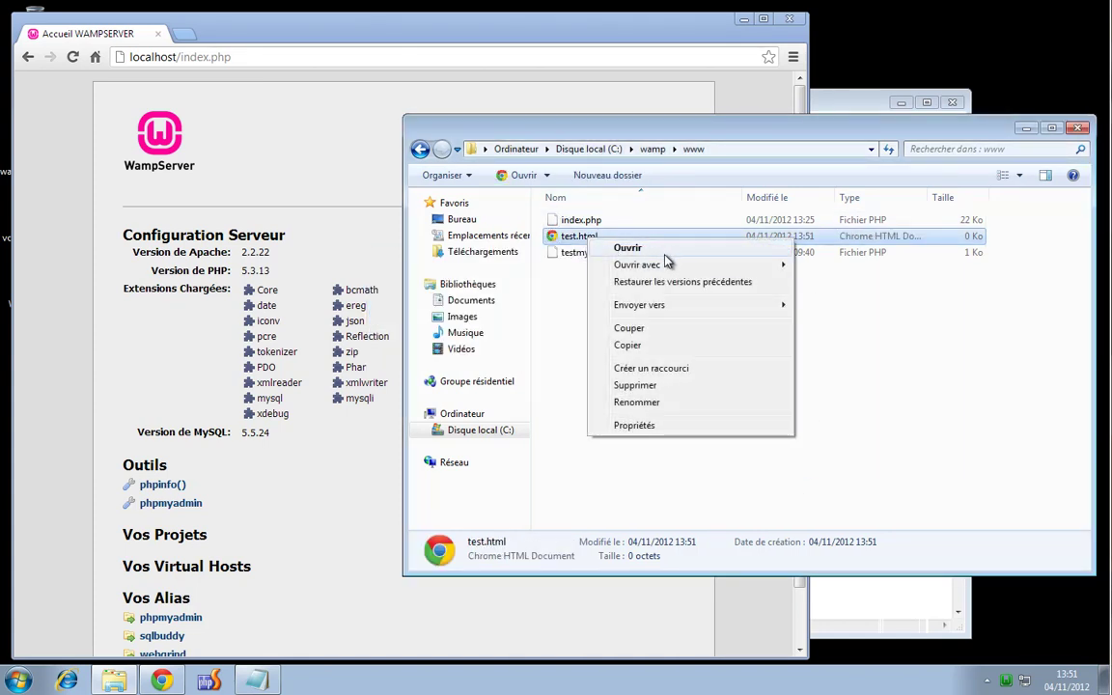
pyautogui.moveTo(655, 263)
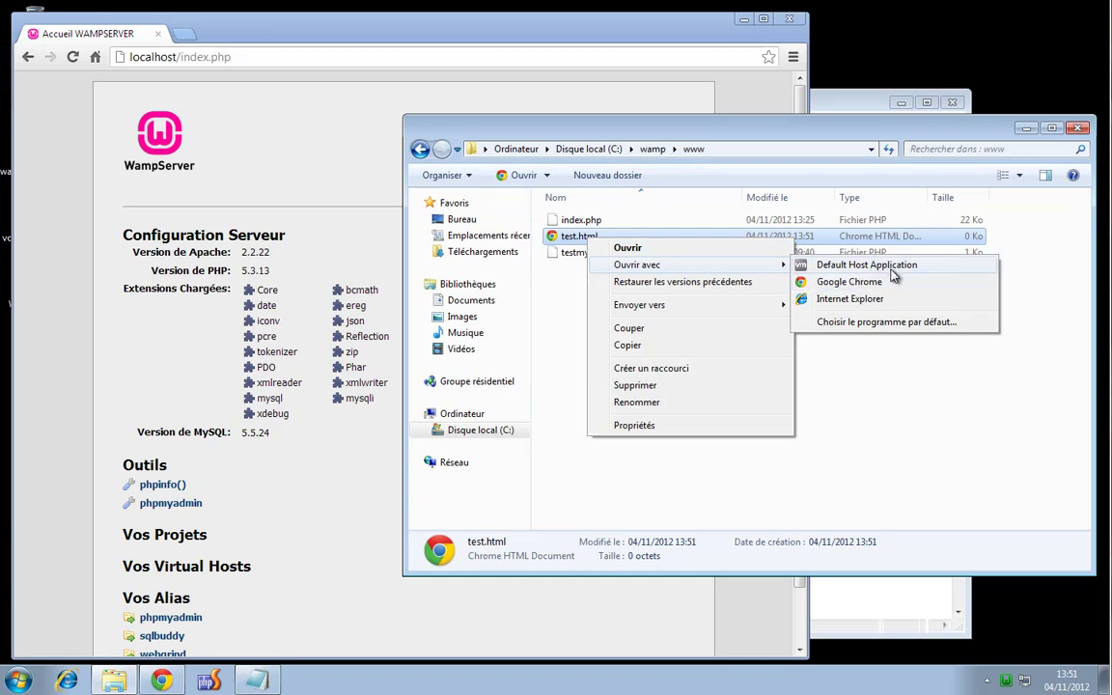
pyautogui.click(880, 323)
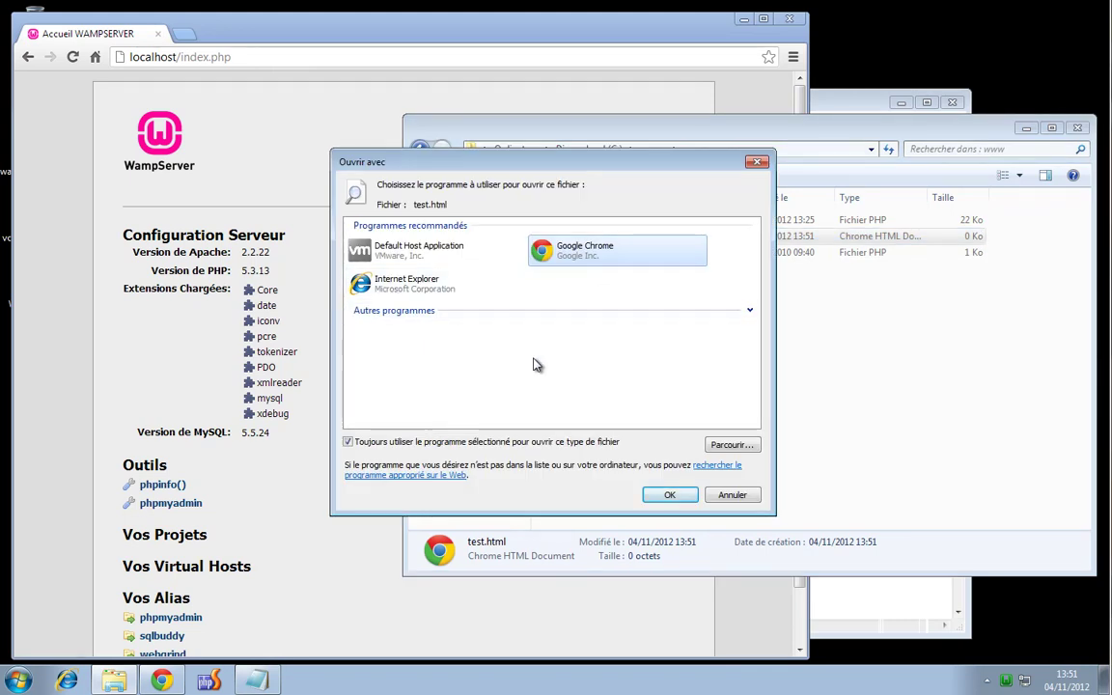
pyautogui.click(748, 311)
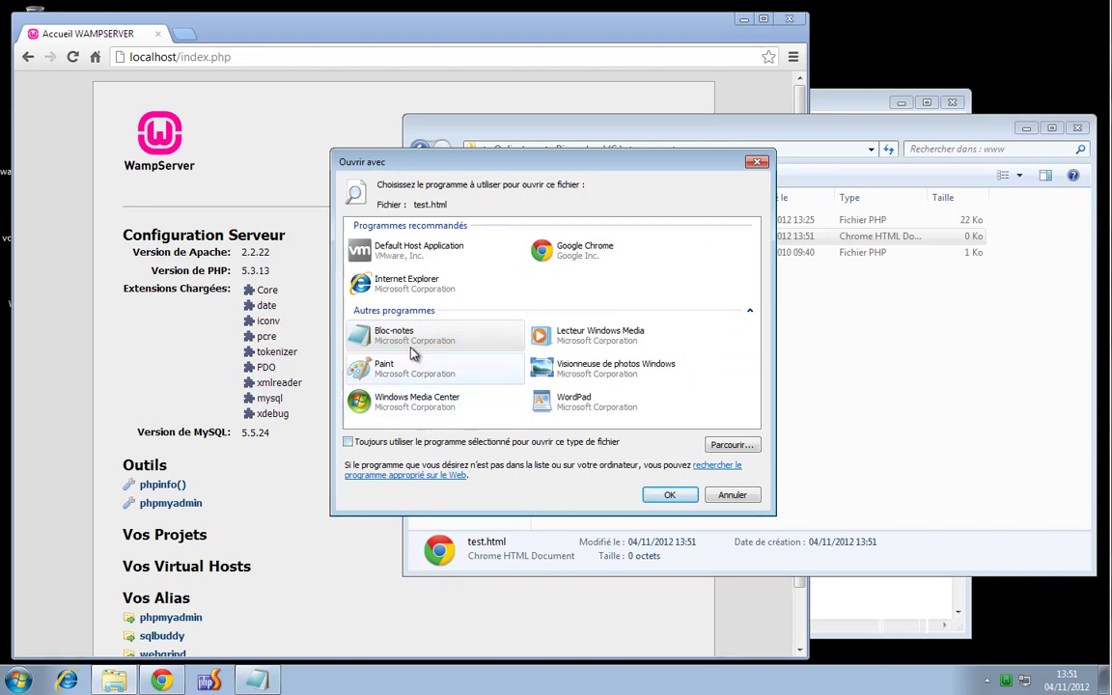
# Open test.html in Bloc-notes, enter hello world, and save it when closing
pyautogui.click(669, 494)
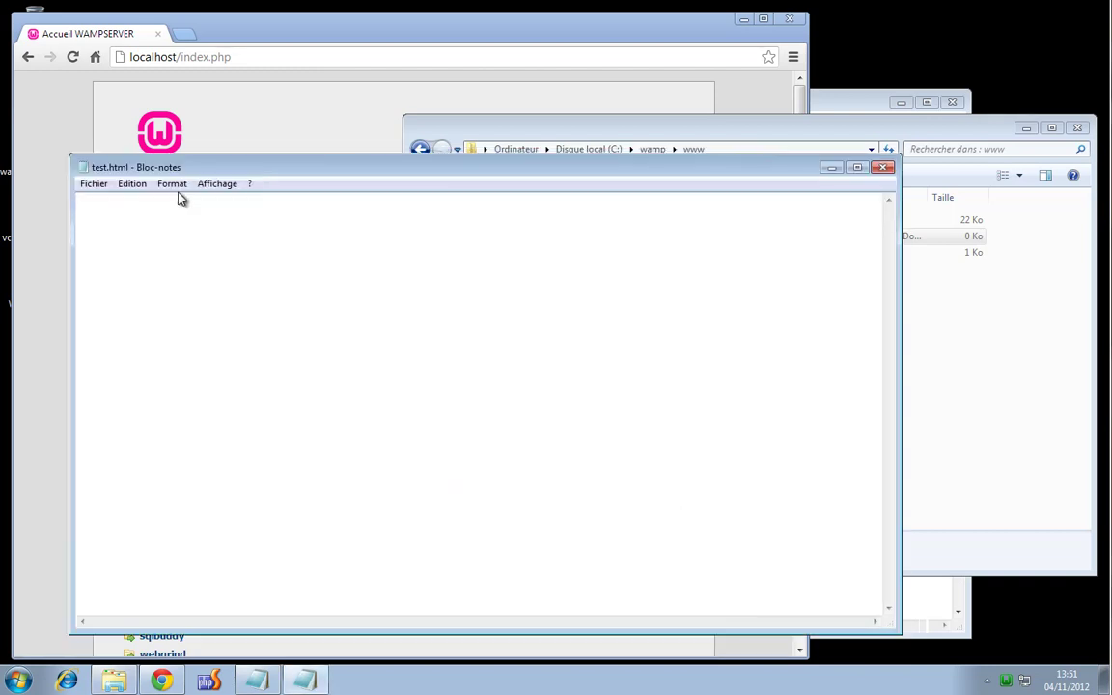
pyautogui.moveTo(240, 171); pyautogui.dragTo(355, 187)
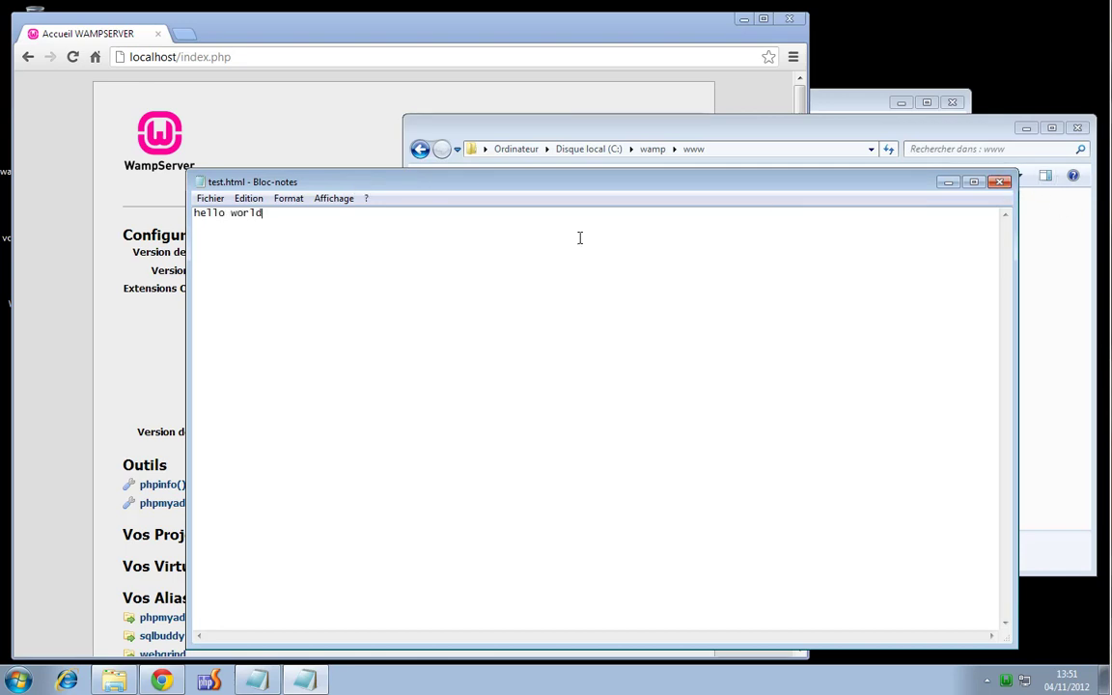
pyautogui.click(210, 198)
pyautogui.click(256, 251)
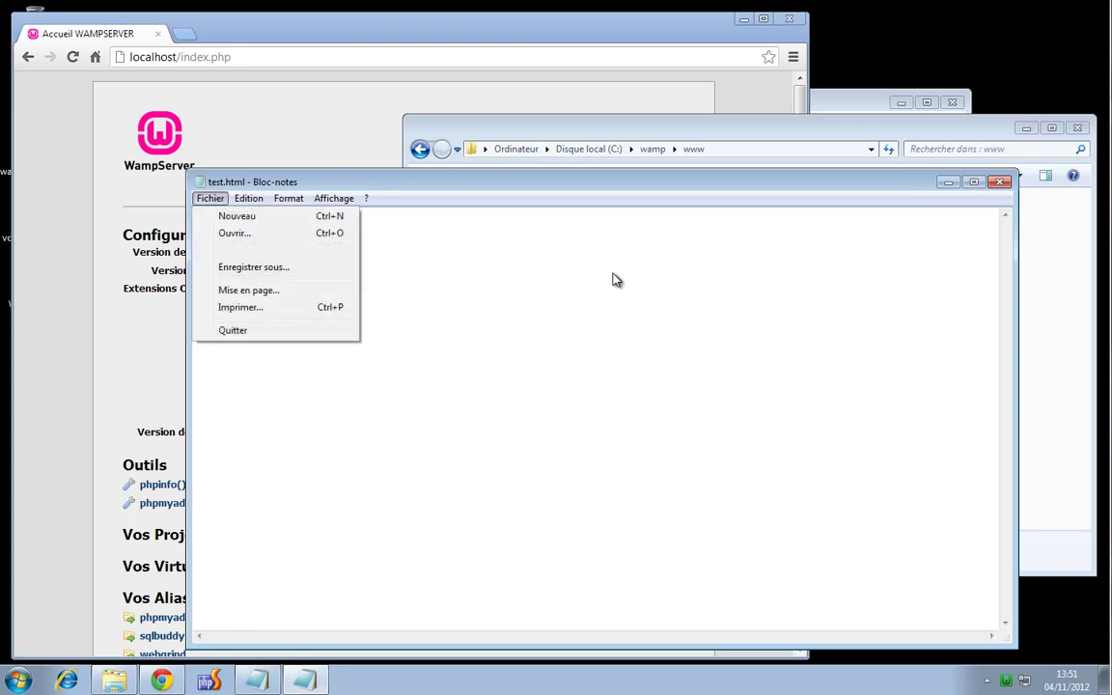
pyautogui.click(1000, 181)
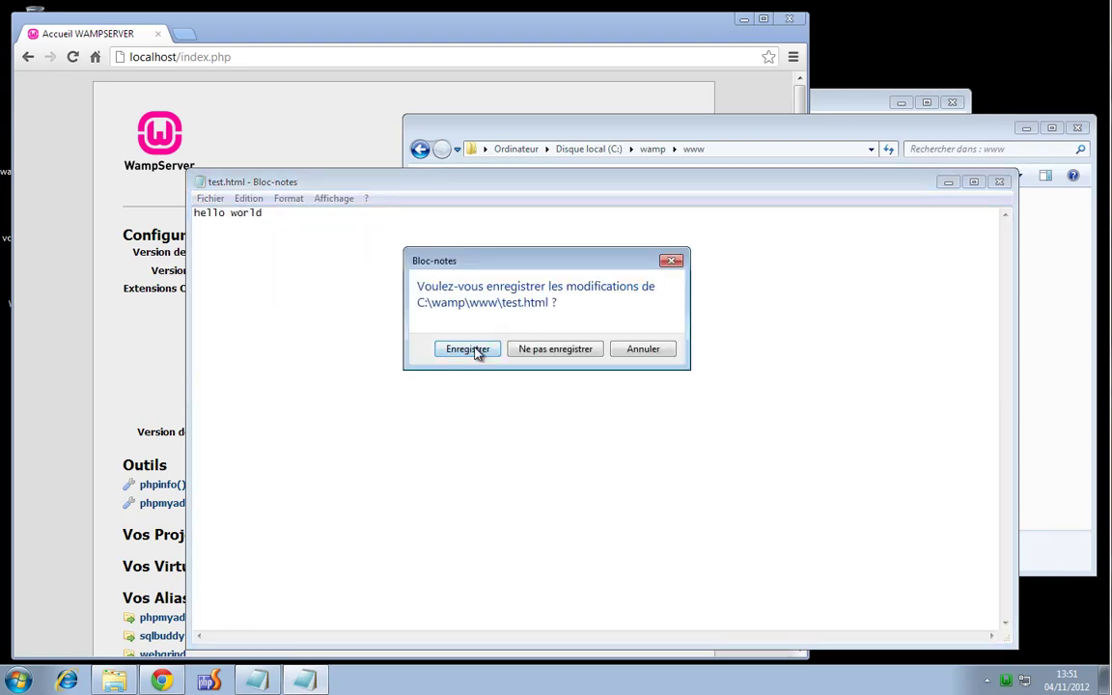
pyautogui.click(471, 350)
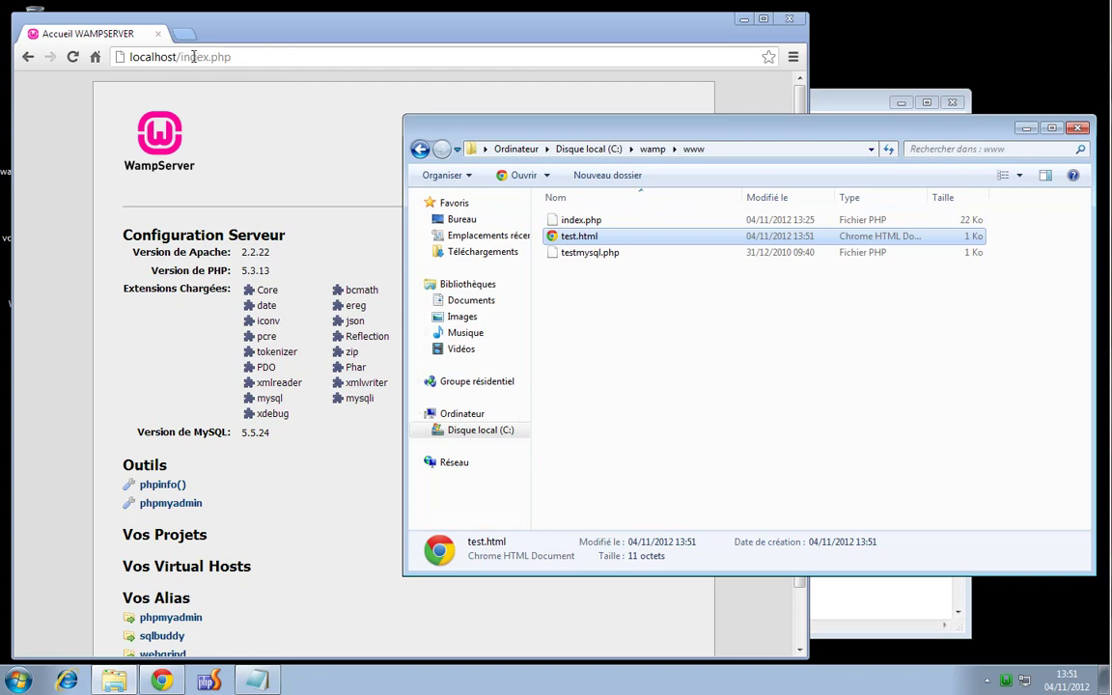
# Load localhost/test.html in Chrome to see hello world
pyautogui.click(231, 55)
pyautogui.click(186, 57)
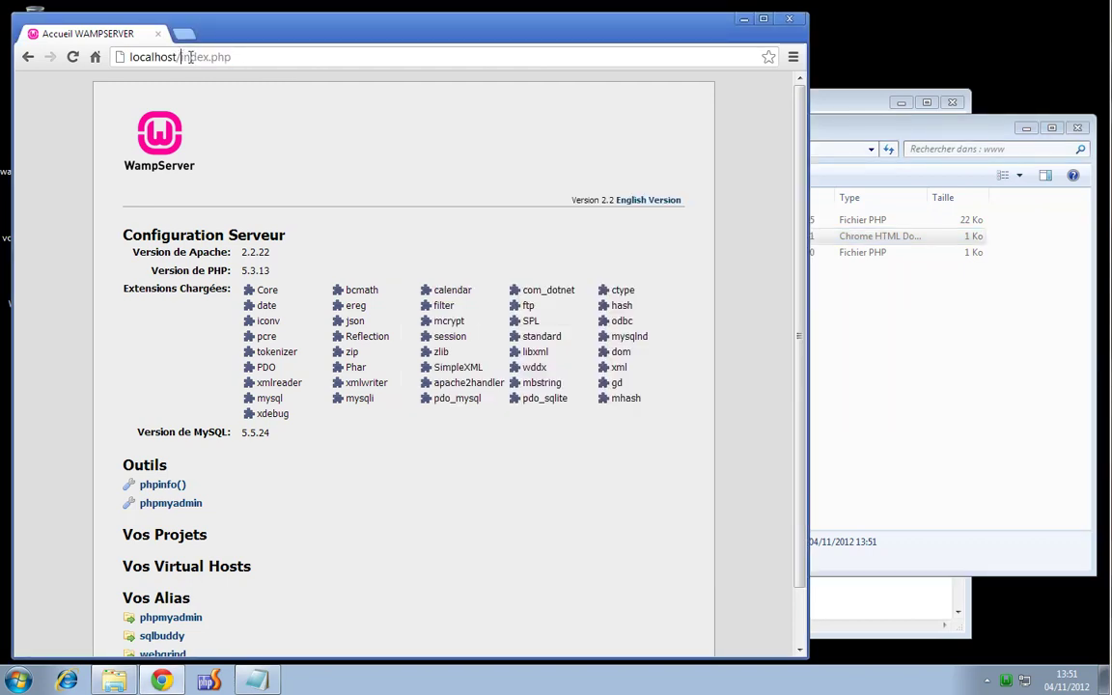
pyautogui.moveTo(190, 57); pyautogui.dragTo(293, 56)
pyautogui.write('test.html')
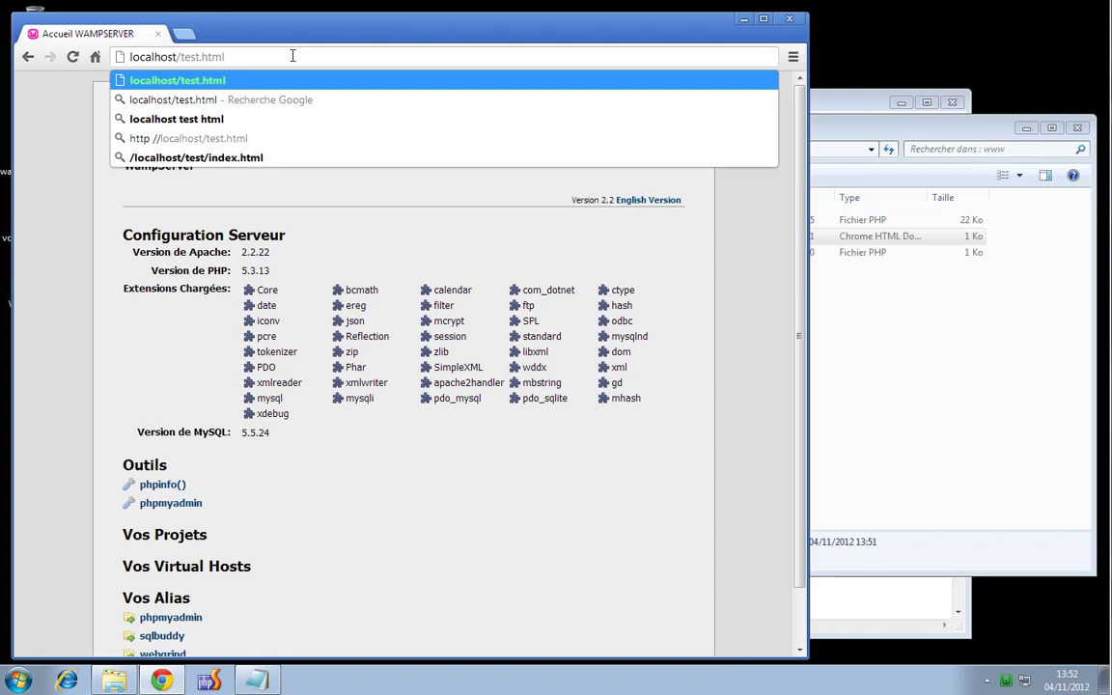
pyautogui.press('Return')
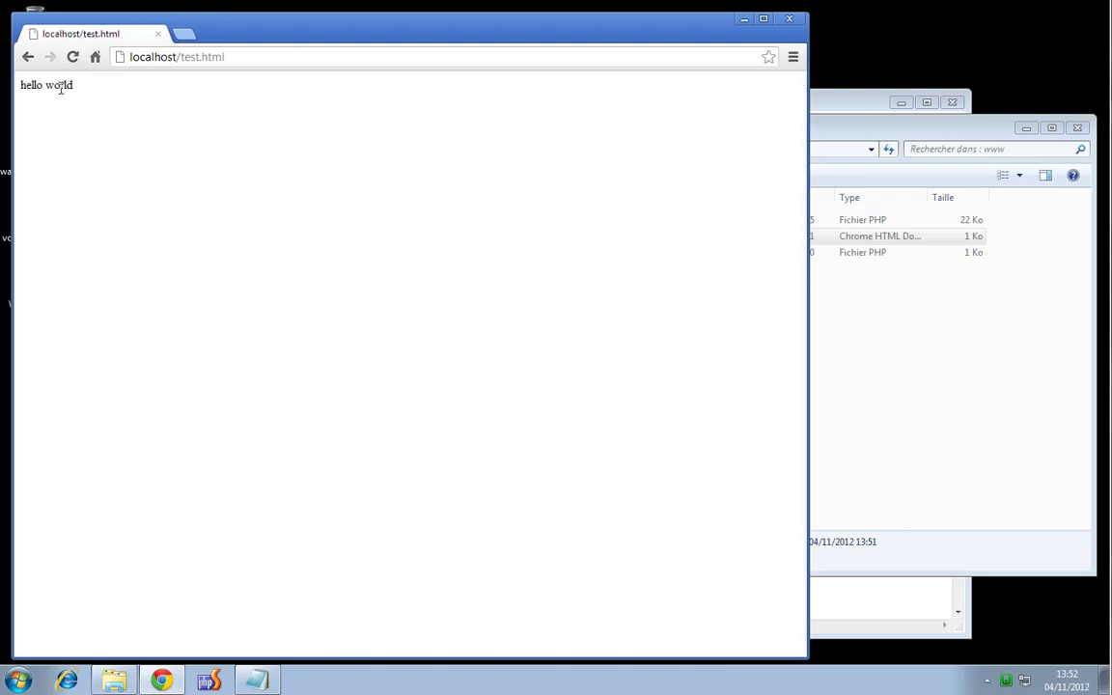
# Minimize Chrome and the www folder window to reveal httpd.conf
pyautogui.click(936, 412)
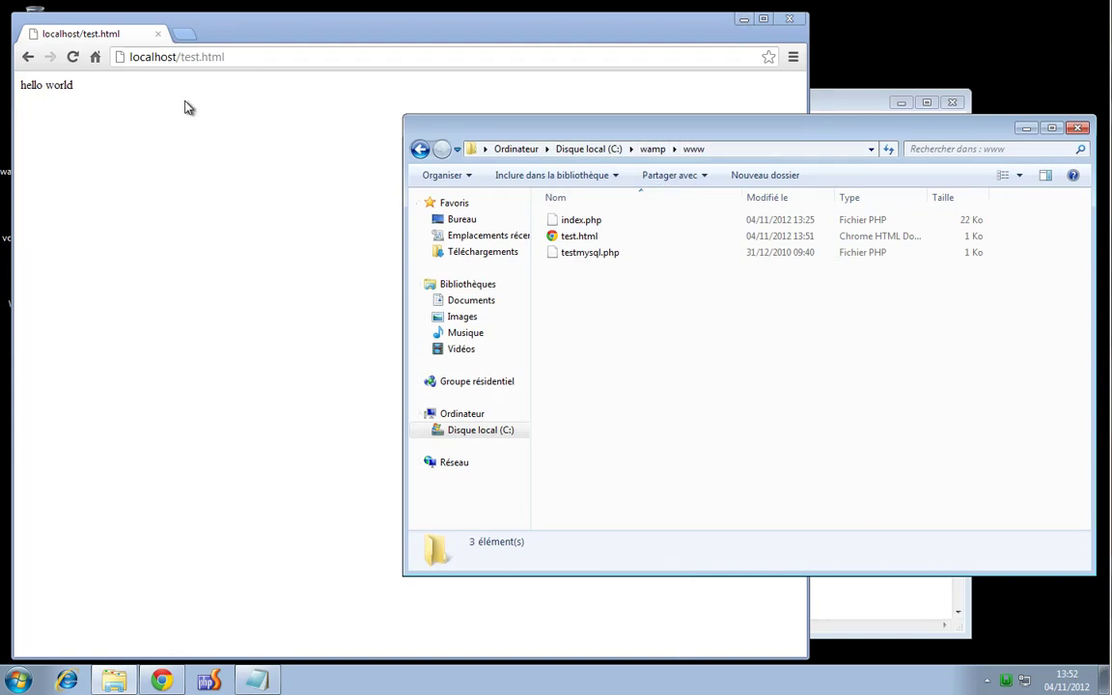
pyautogui.click(745, 19)
pyautogui.click(1026, 129)
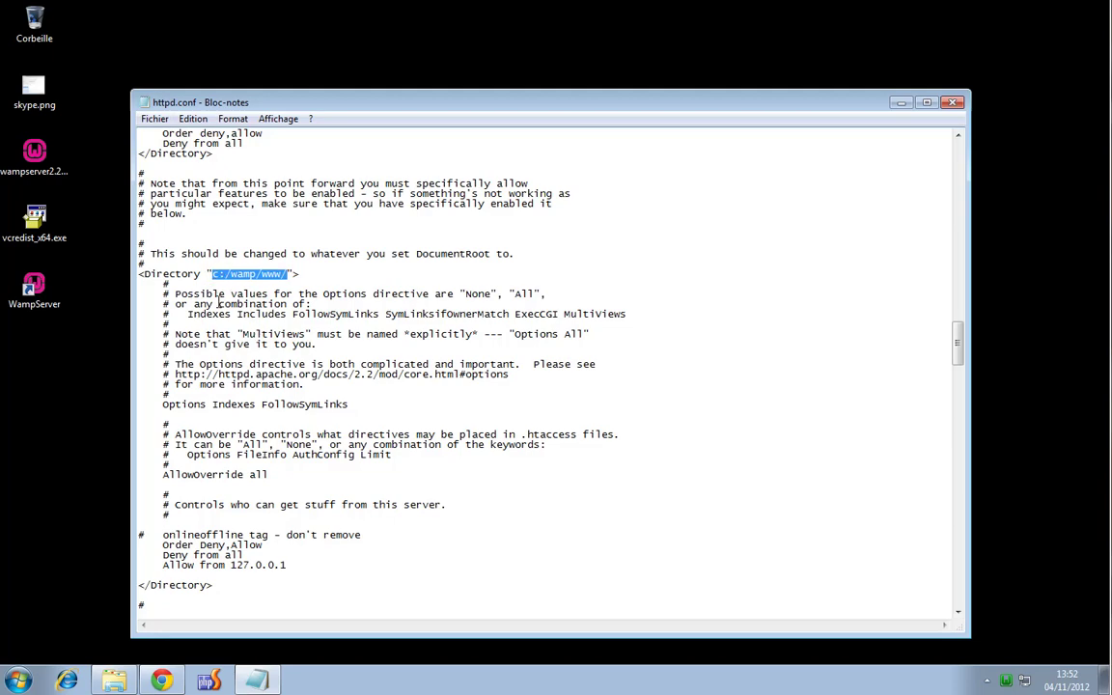
pyautogui.scroll(10, 218, 303)
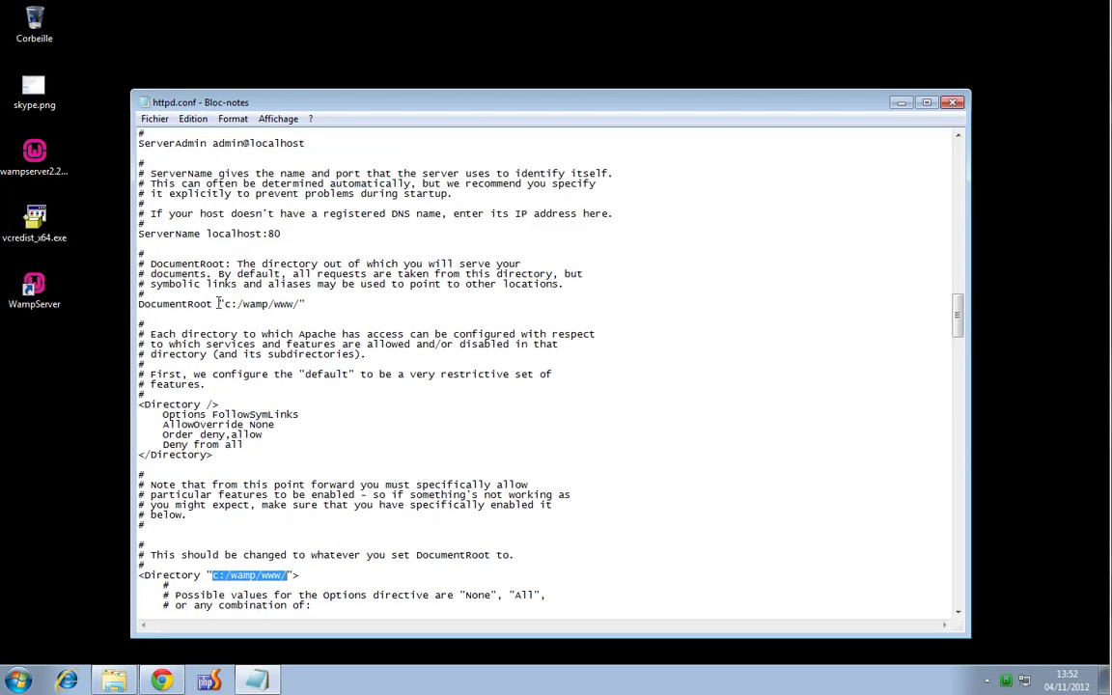
pyautogui.scroll(16, 204, 278)
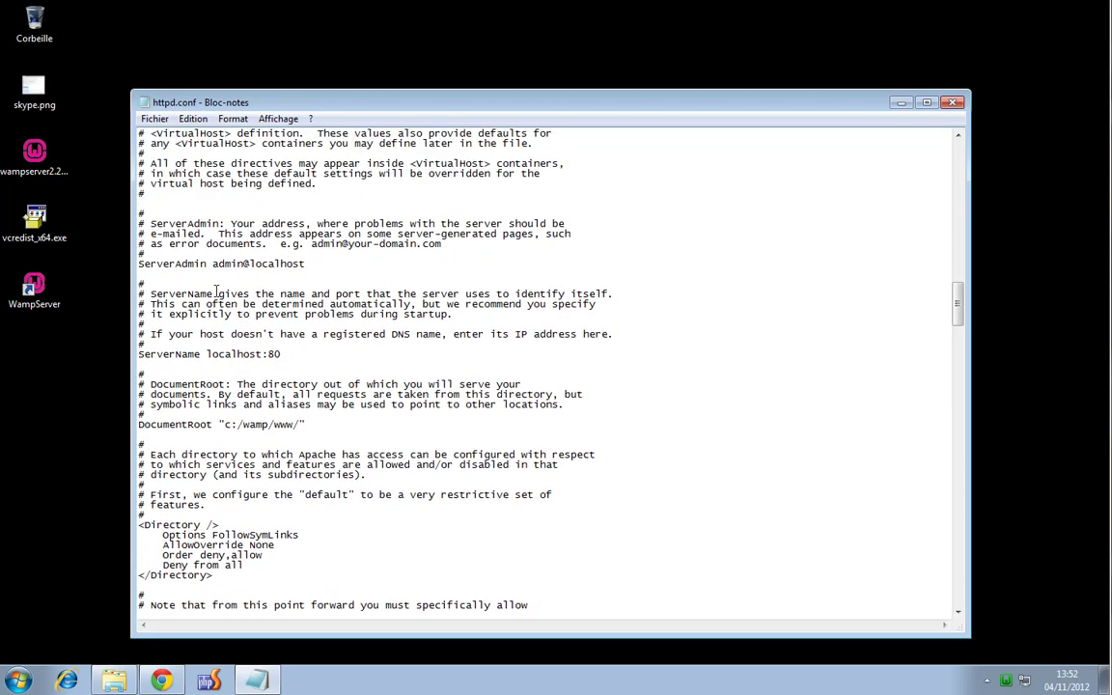
pyautogui.scroll(20, 217, 292)
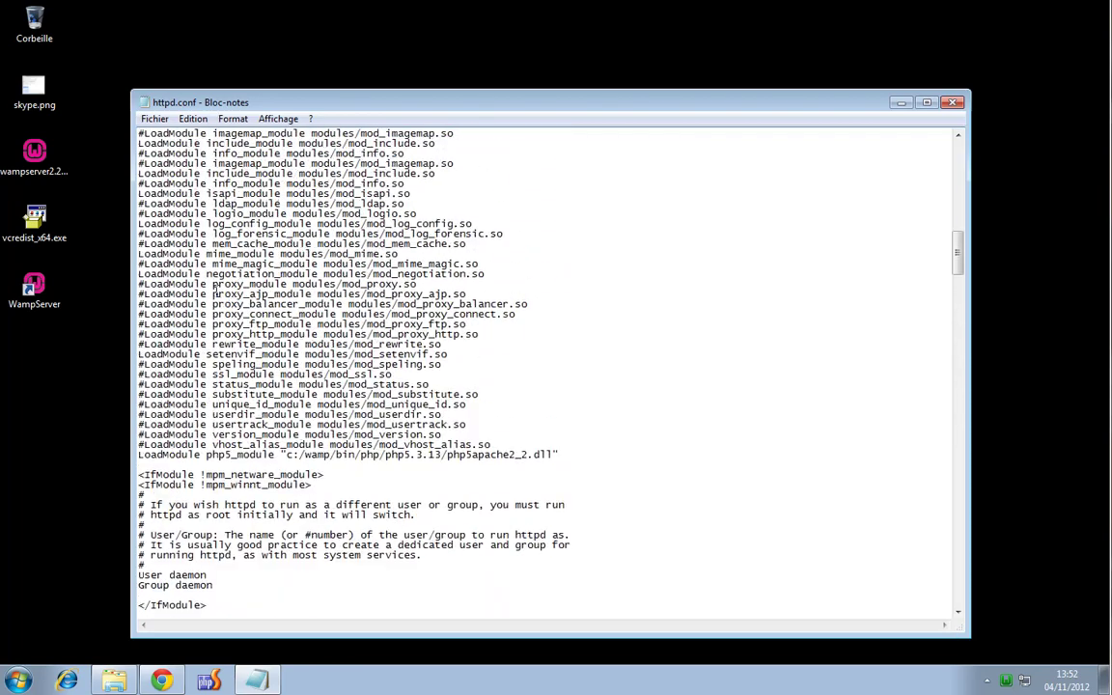
pyautogui.scroll(1, 207, 298)
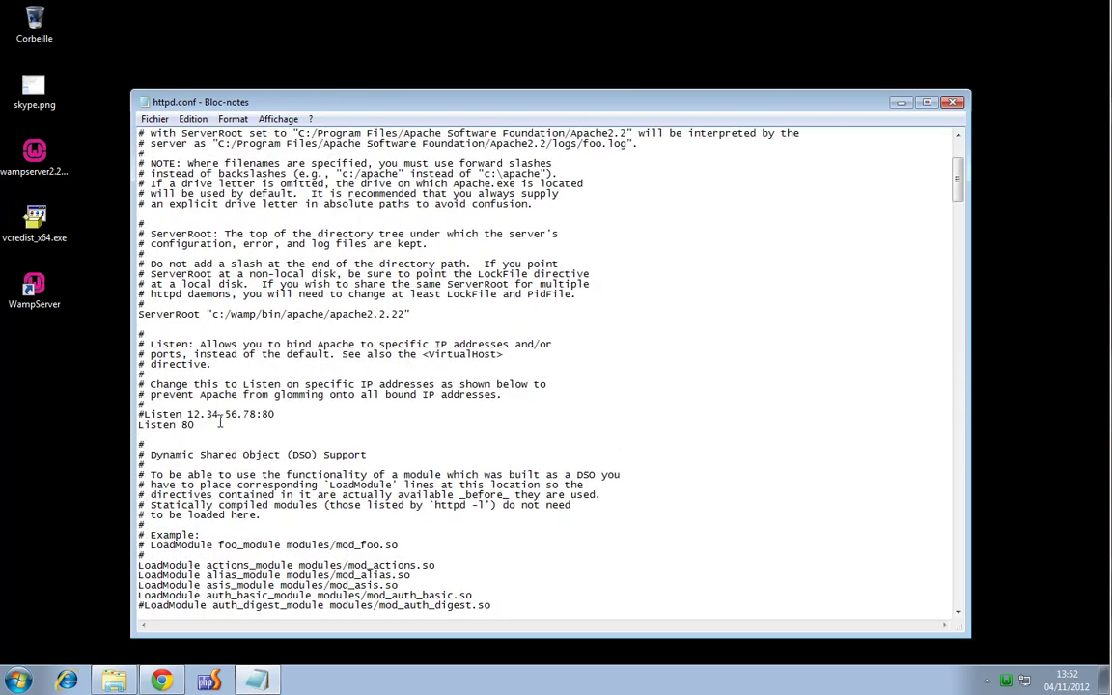
pyautogui.doubleClick(183, 424)
pyautogui.scroll(-20, 285, 464)
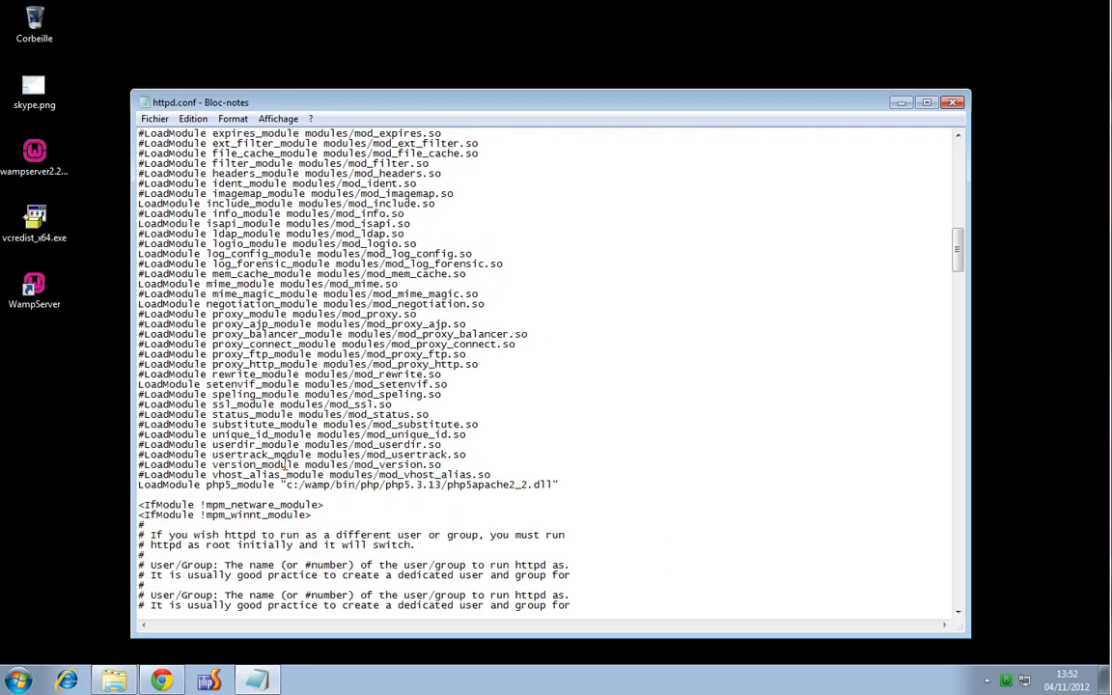
pyautogui.scroll(-1, 285, 464)
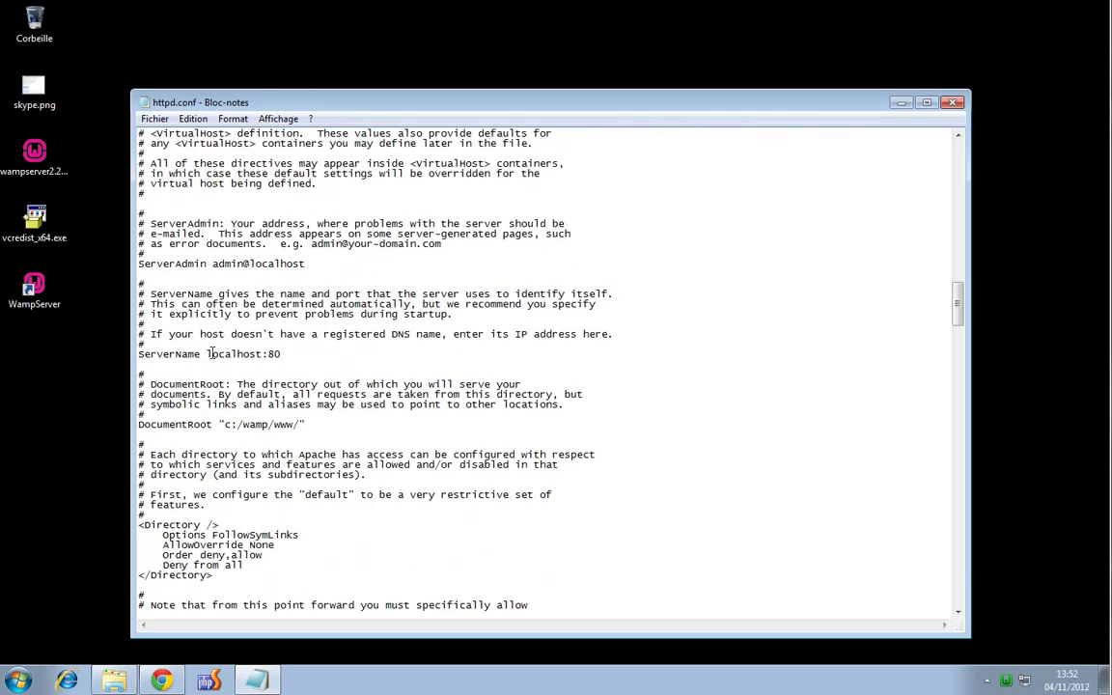
pyautogui.scroll(-5, 299, 364)
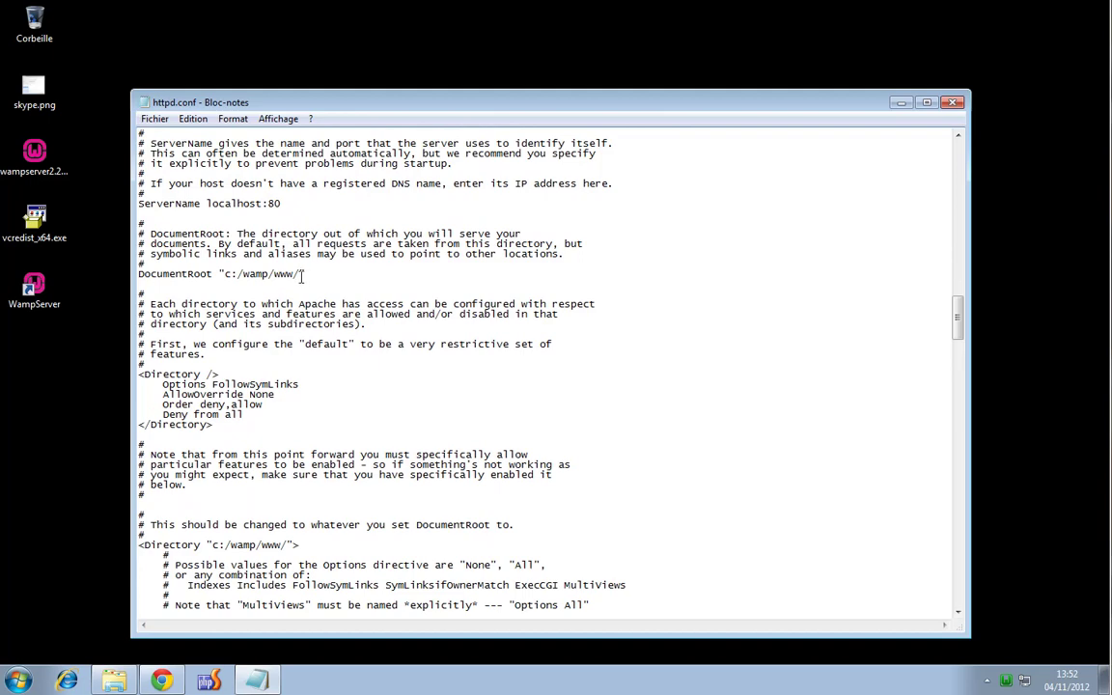
pyautogui.scroll(-9, 302, 274)
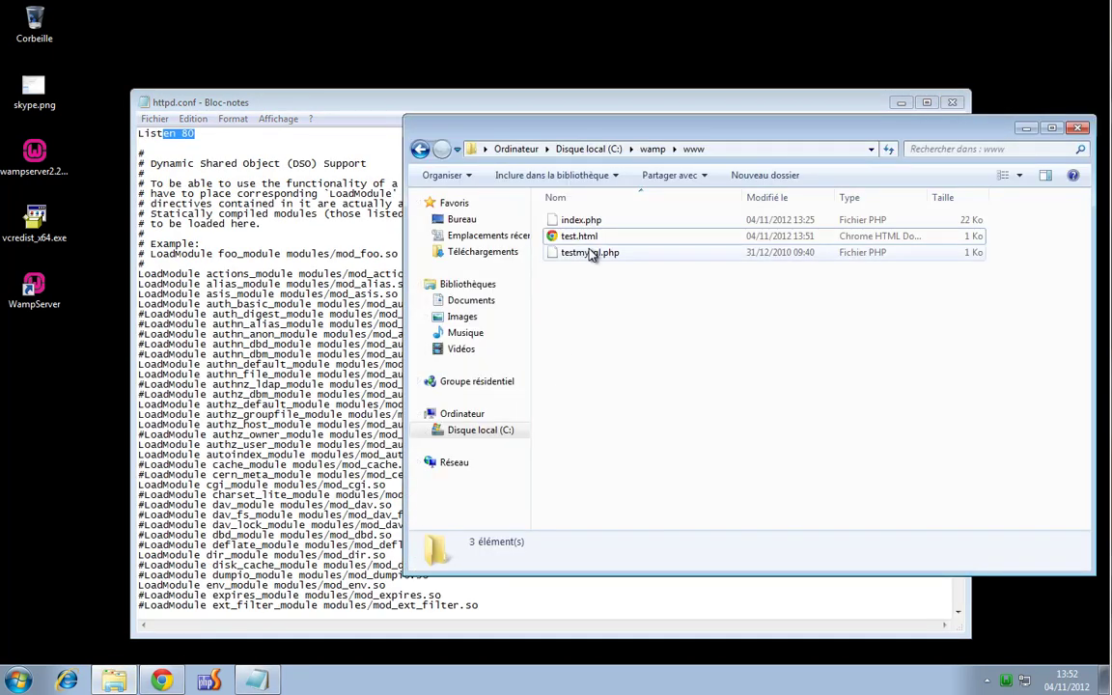
pyautogui.click(582, 236)
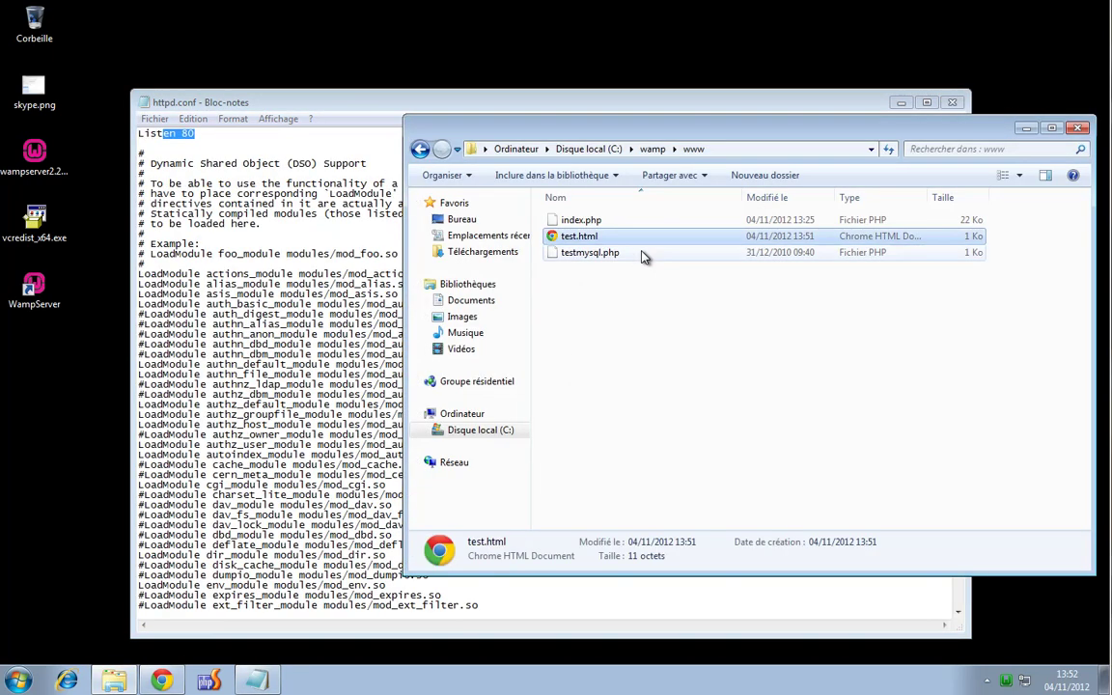
pyautogui.hotkey('shift', 'Delete')
pyautogui.press('Return')
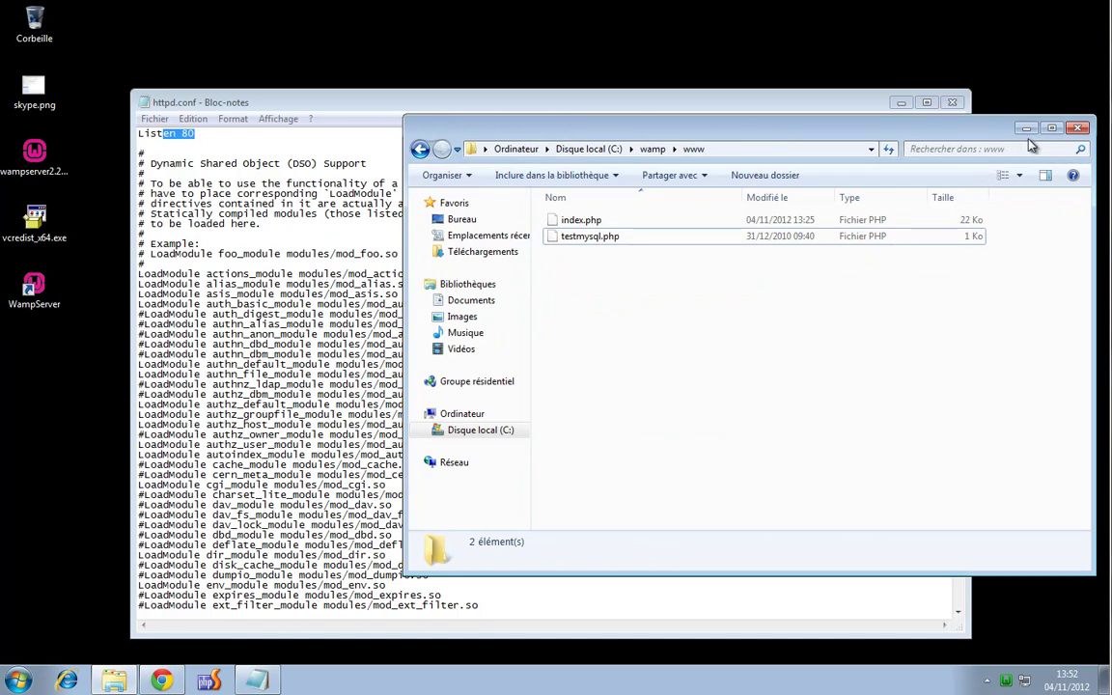
# Close the www folder and httpd.conf, then deselect everything on the desktop
pyautogui.click(1079, 131)
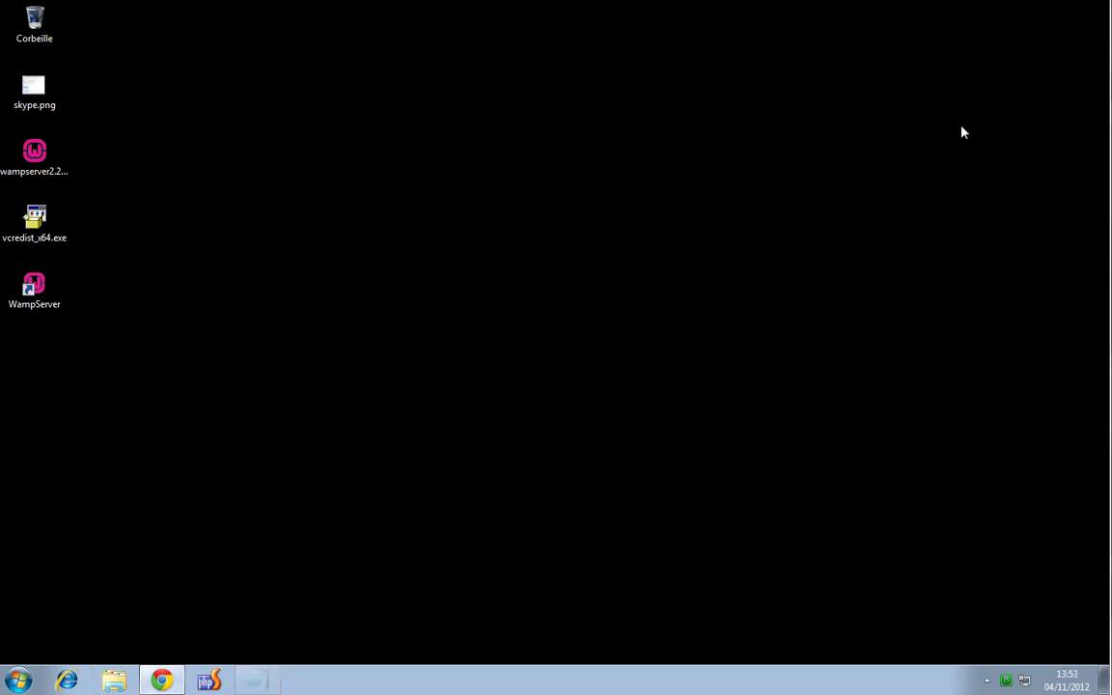
pyautogui.click(952, 101)
pyautogui.click(439, 407)
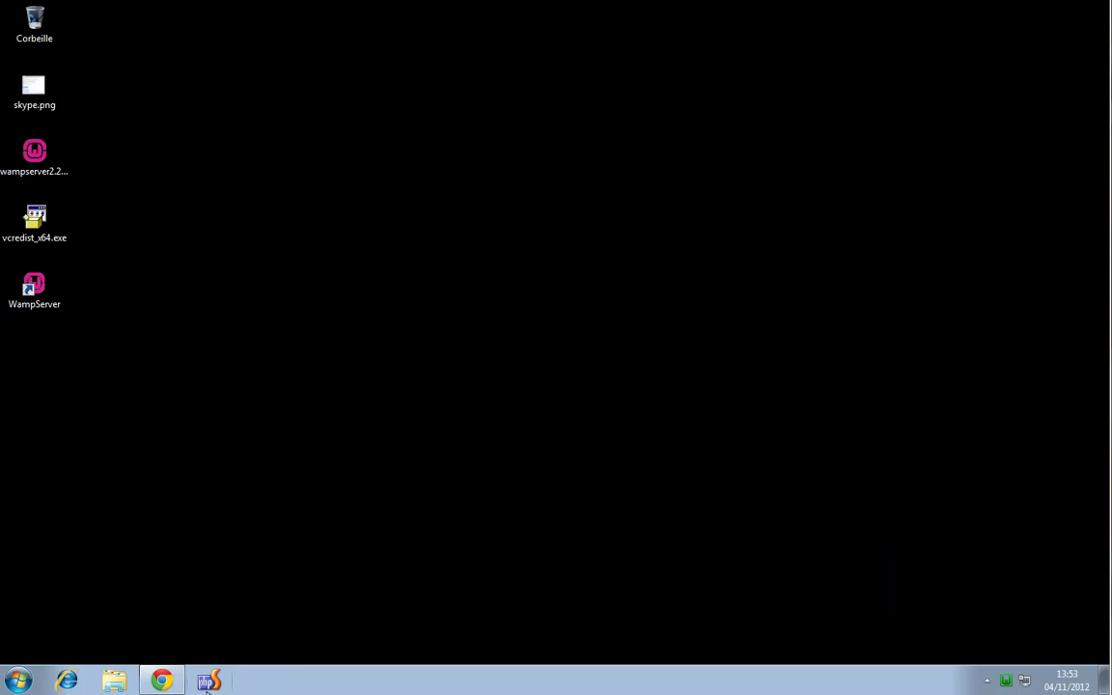
# Restore Chrome and load the plain localhost home page
pyautogui.click(162, 681)
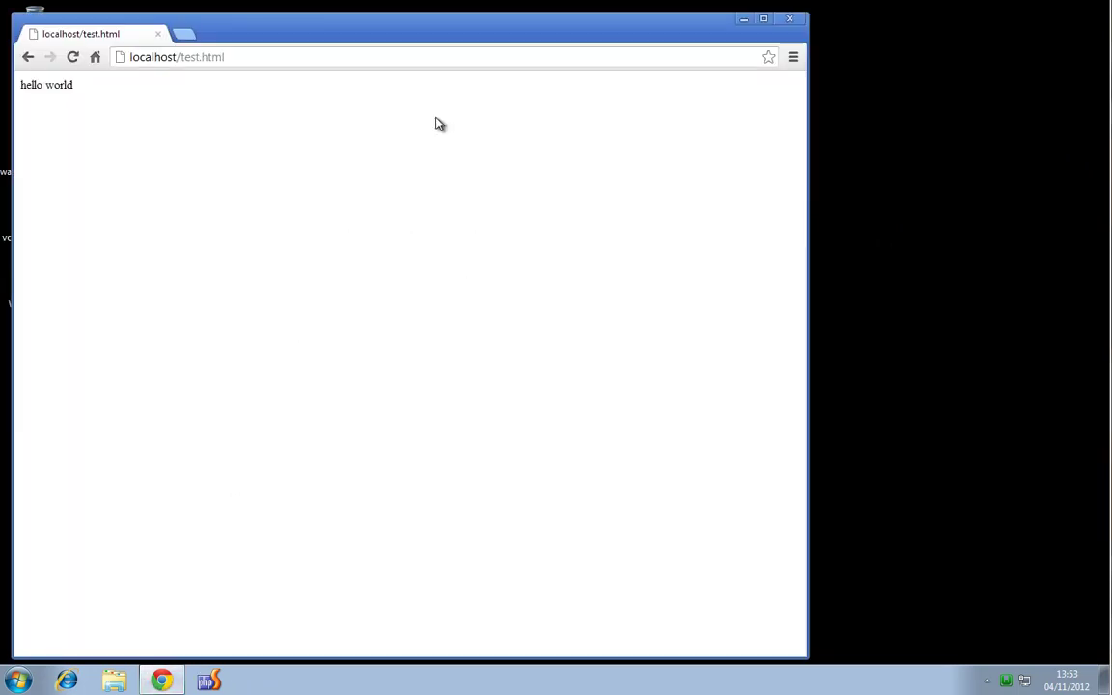
pyautogui.moveTo(268, 29); pyautogui.dragTo(325, 36)
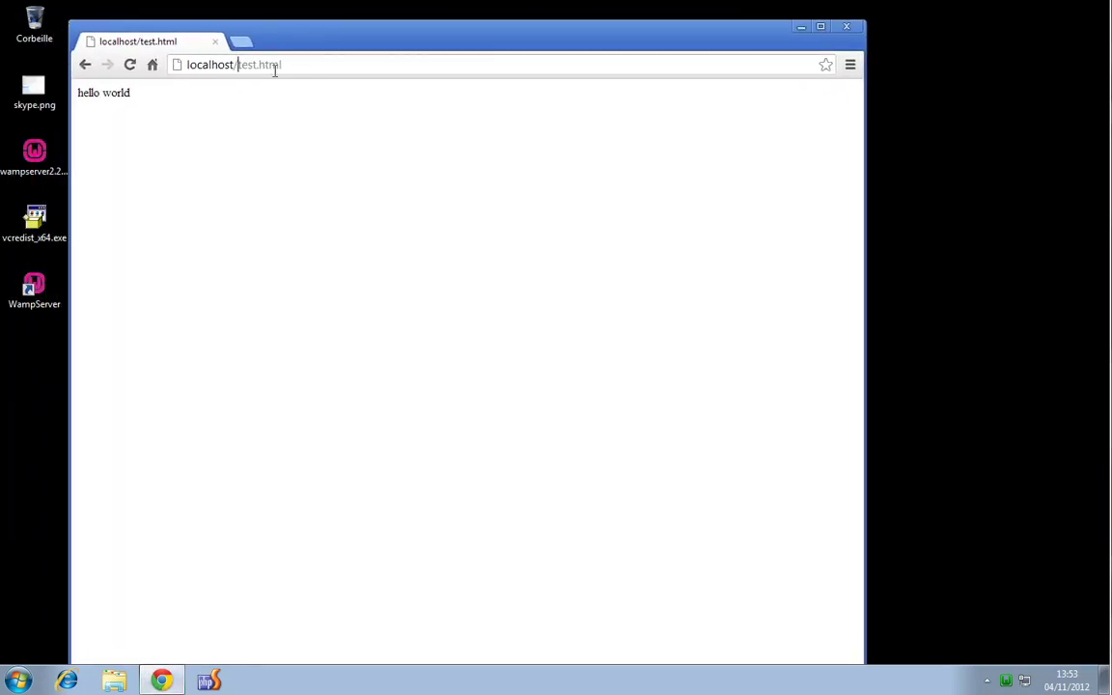
pyautogui.moveTo(275, 70); pyautogui.dragTo(398, 76)
pyautogui.press('BackSpace')
pyautogui.press('Return')
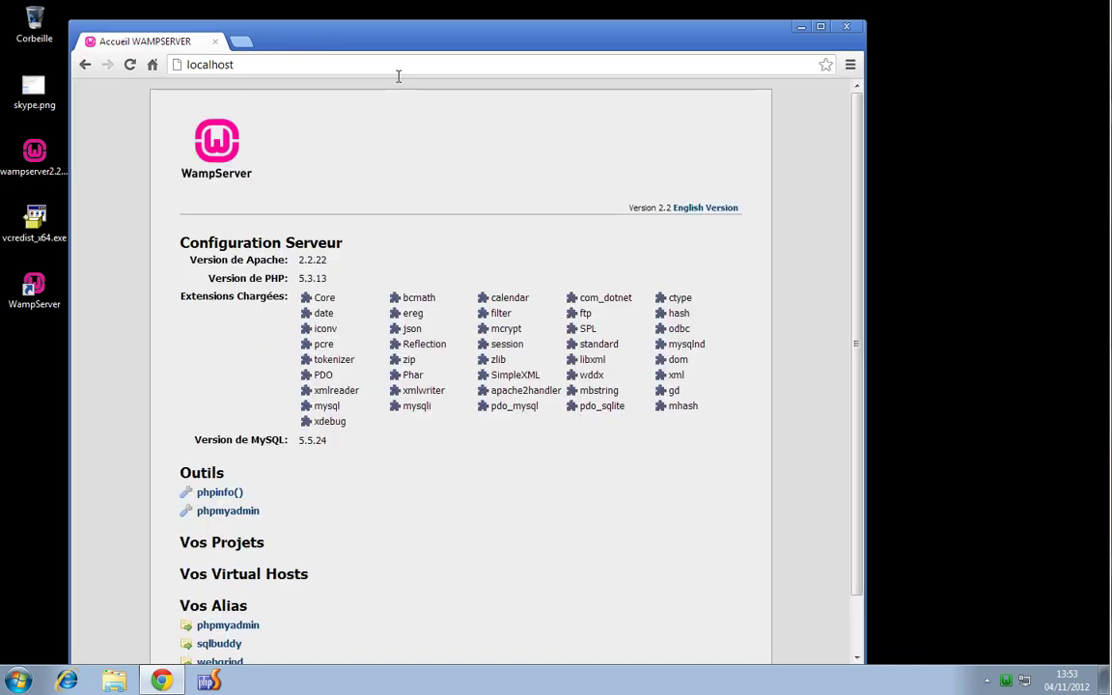
pyautogui.moveTo(404, 41); pyautogui.dragTo(429, 30)
pyautogui.scroll(-2, 374, 347)
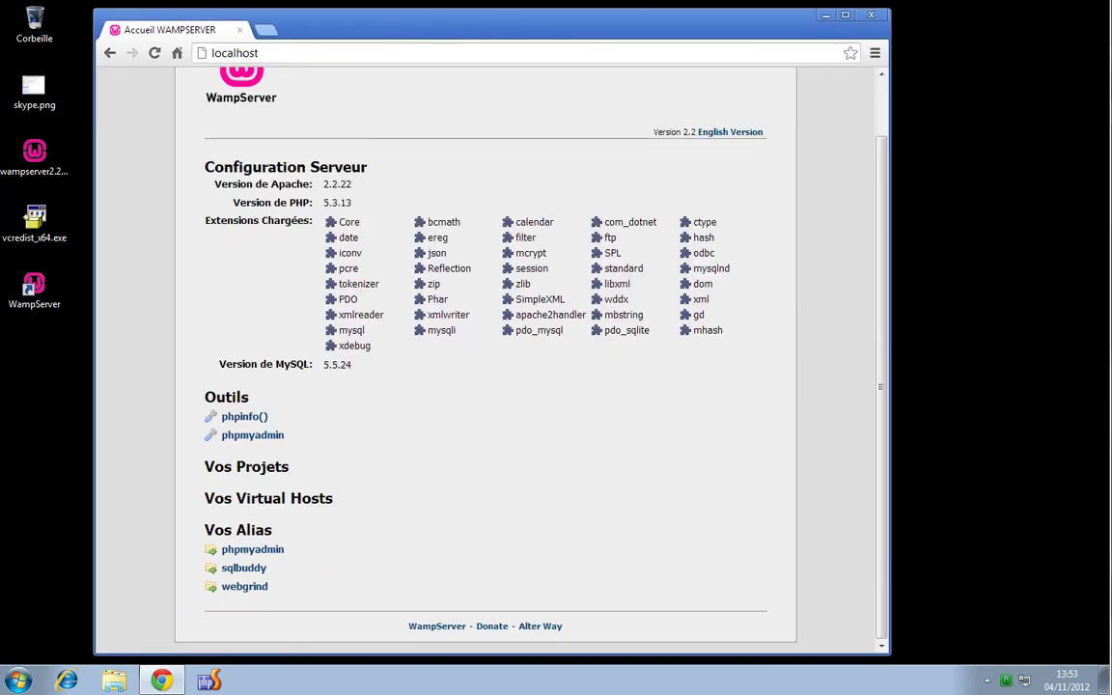
# Load localhost/monsite/, which returns 404 Not Found
pyautogui.click(301, 52)
pyautogui.click(352, 57)
pyautogui.write('/monsite/')
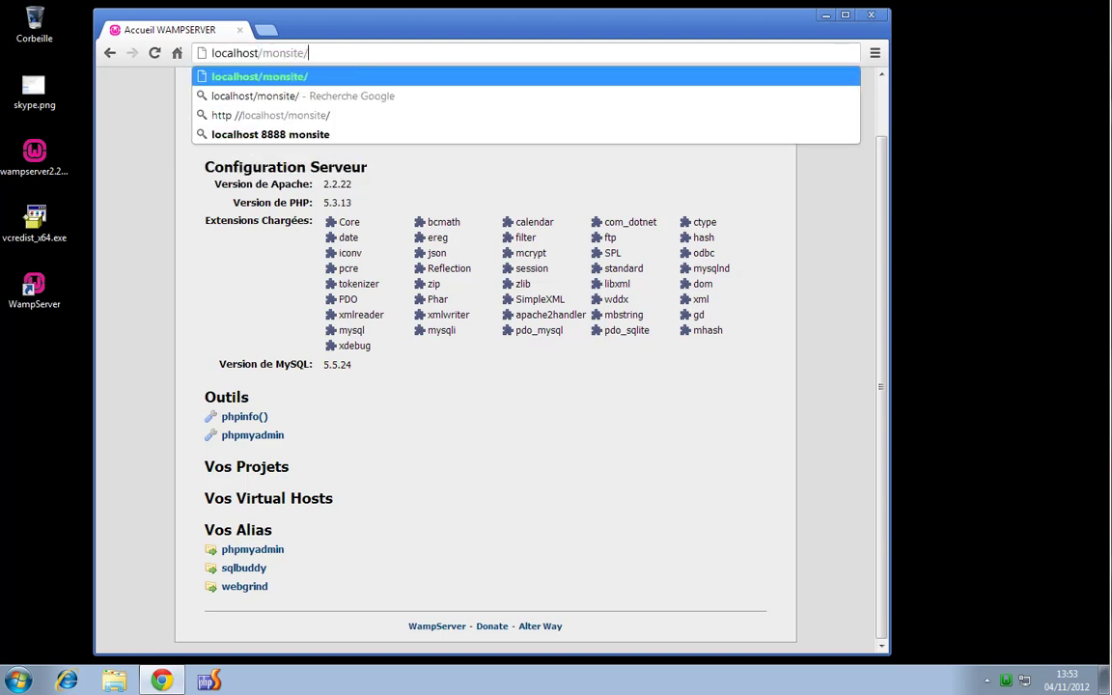
pyautogui.press('Return')
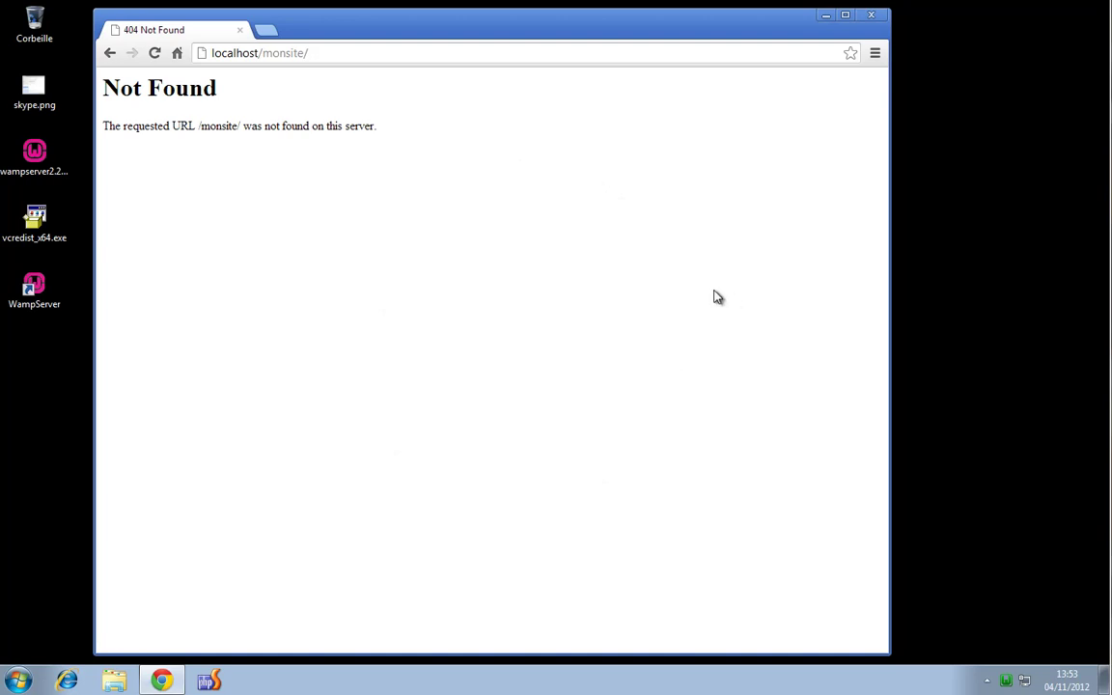
# Start a new alias from Apache > Répertoires Alias and name it monsite
pyautogui.click(1006, 681)
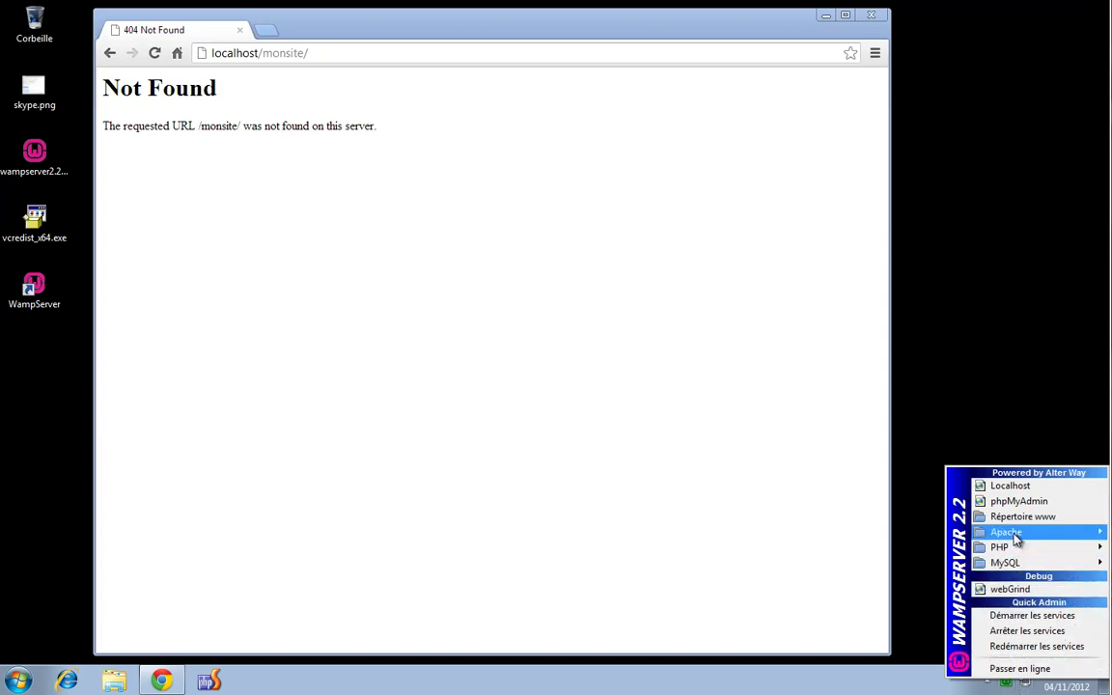
pyautogui.moveTo(1012, 534)
pyautogui.moveTo(923, 584)
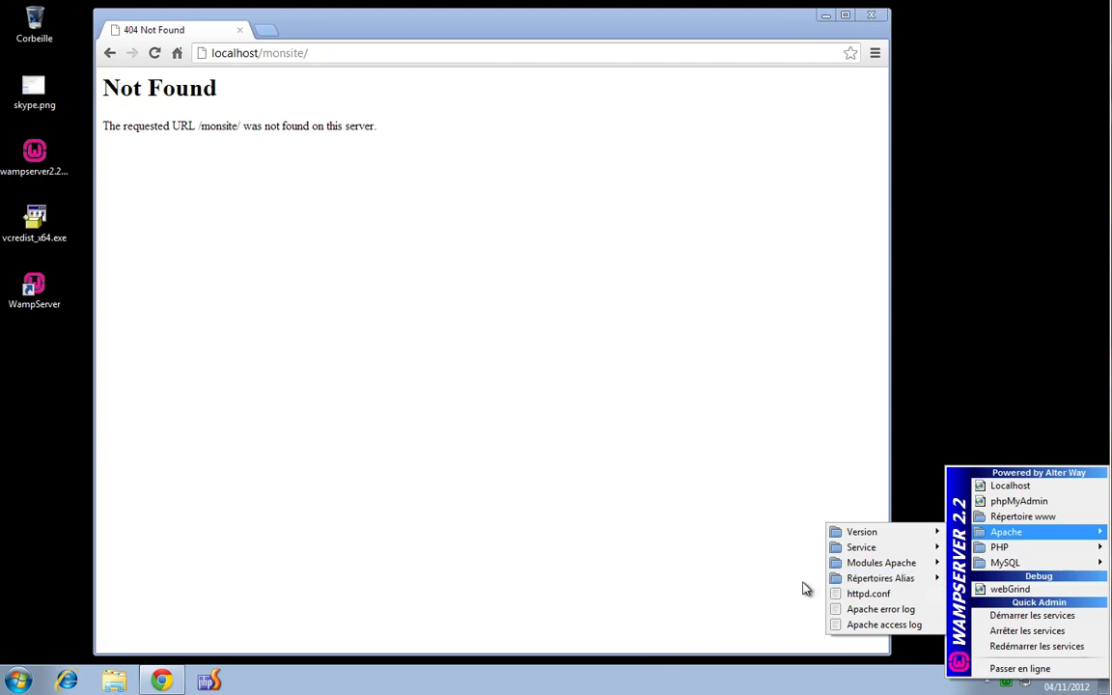
pyautogui.moveTo(888, 580)
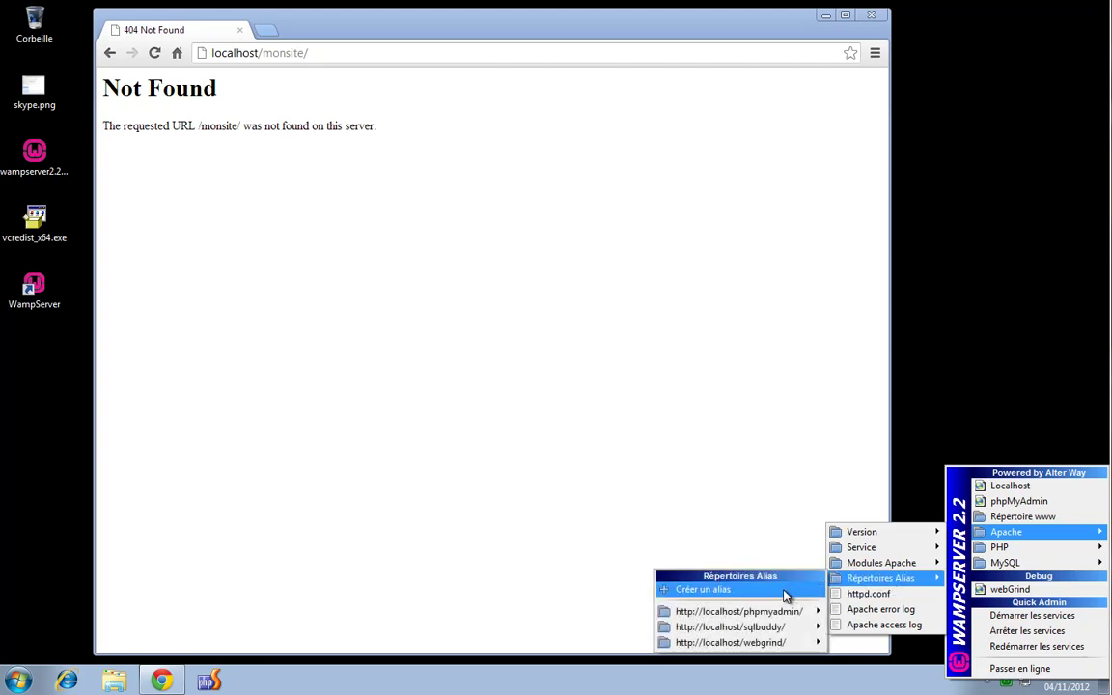
pyautogui.click(786, 596)
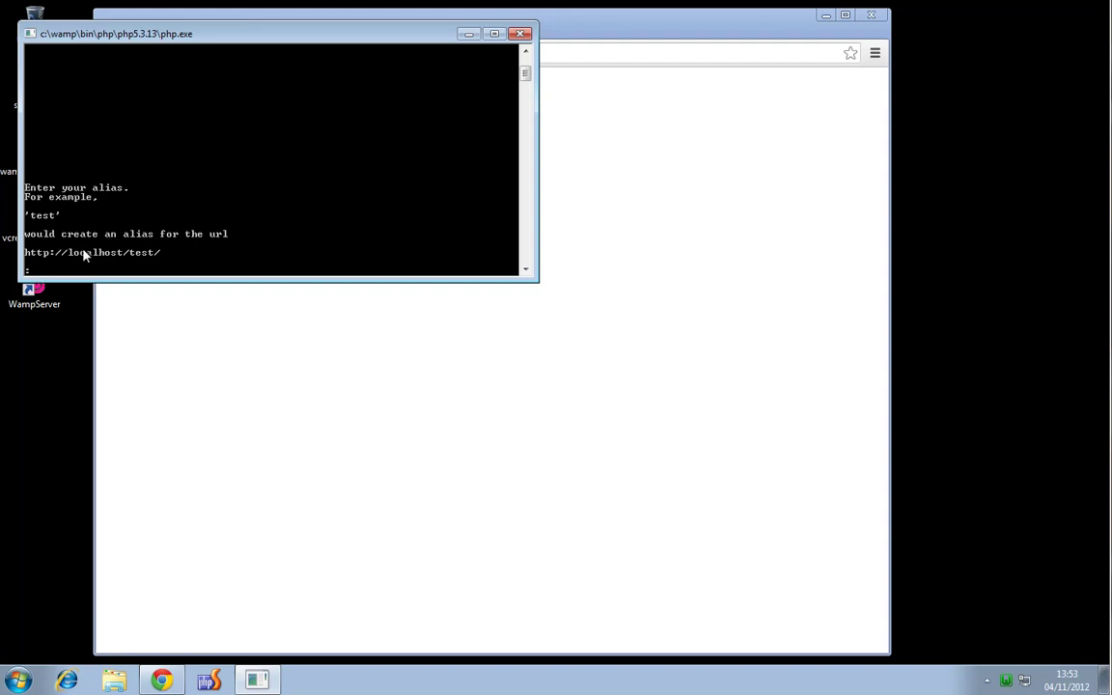
pyautogui.moveTo(240, 37); pyautogui.dragTo(237, 185)
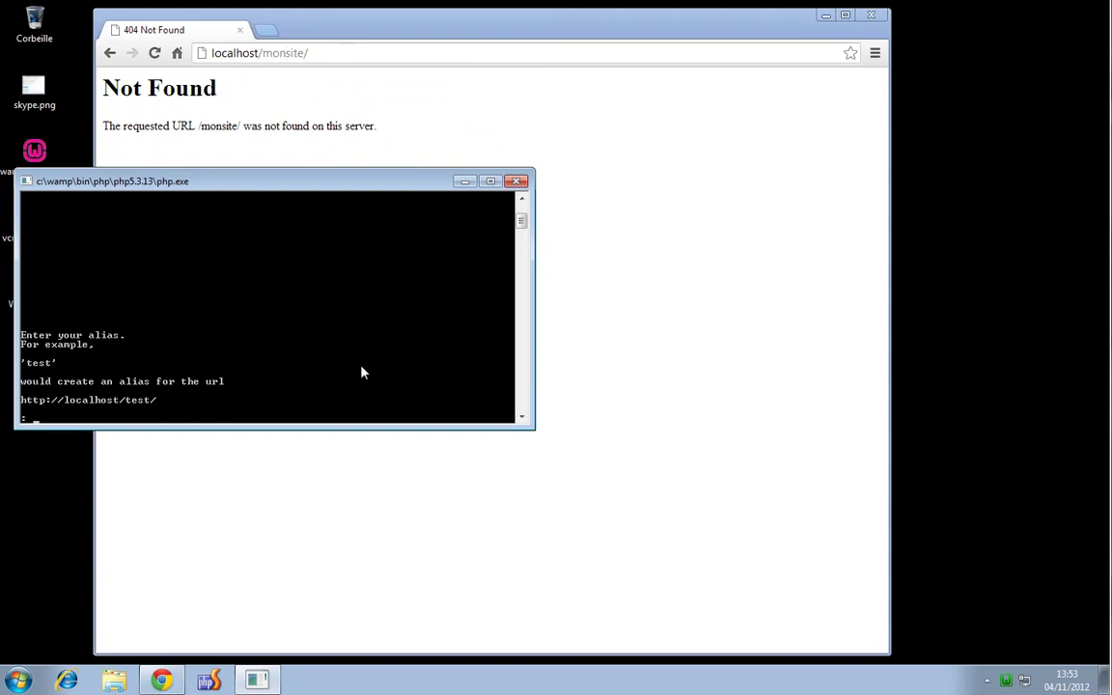
pyautogui.write('site')
pyautogui.press('Return')
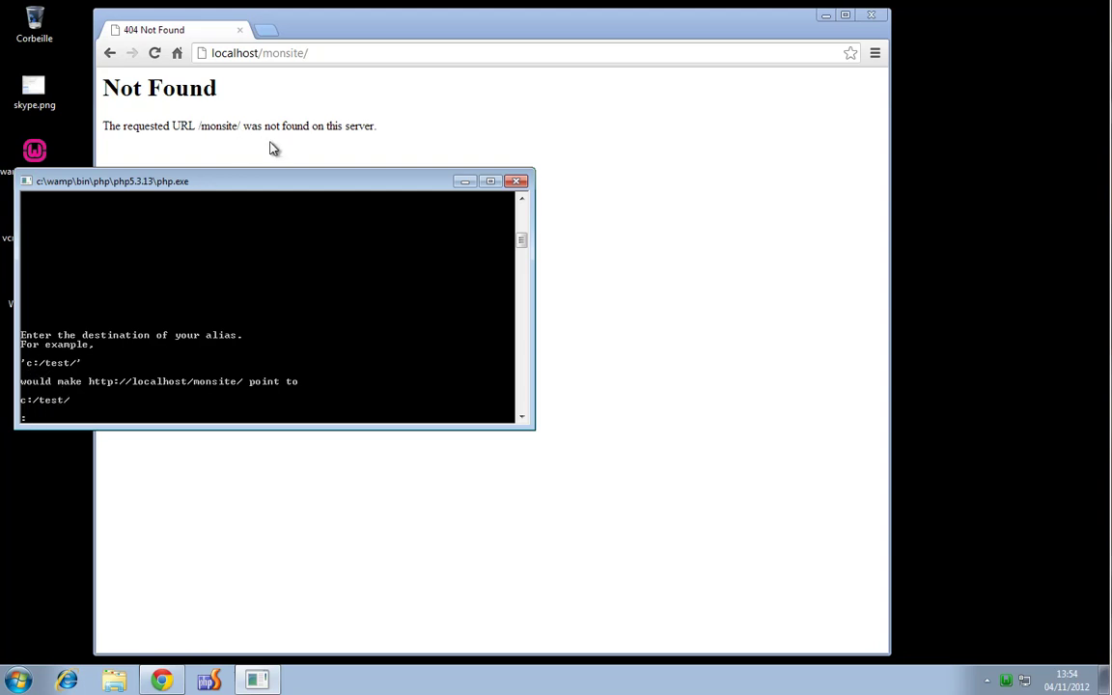
# Enter c:/monsite/ as the alias destination, which is rejected as nonexistent
pyautogui.moveTo(267, 186); pyautogui.dragTo(323, 247)
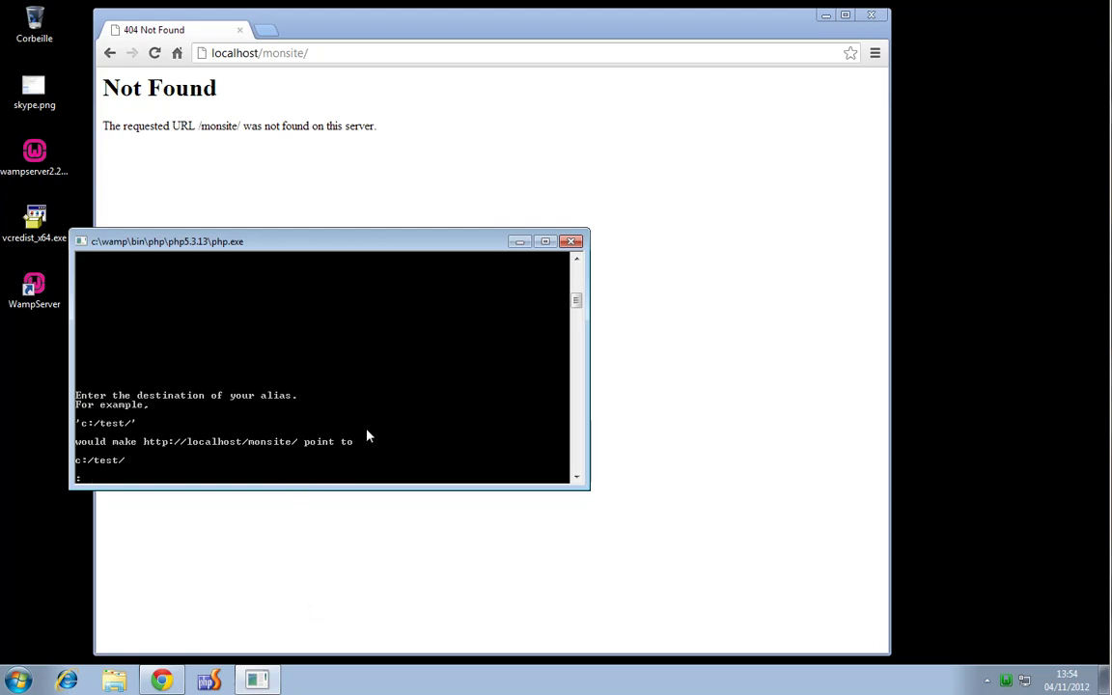
pyautogui.write('c:/monsite/')
pyautogui.press('Return')
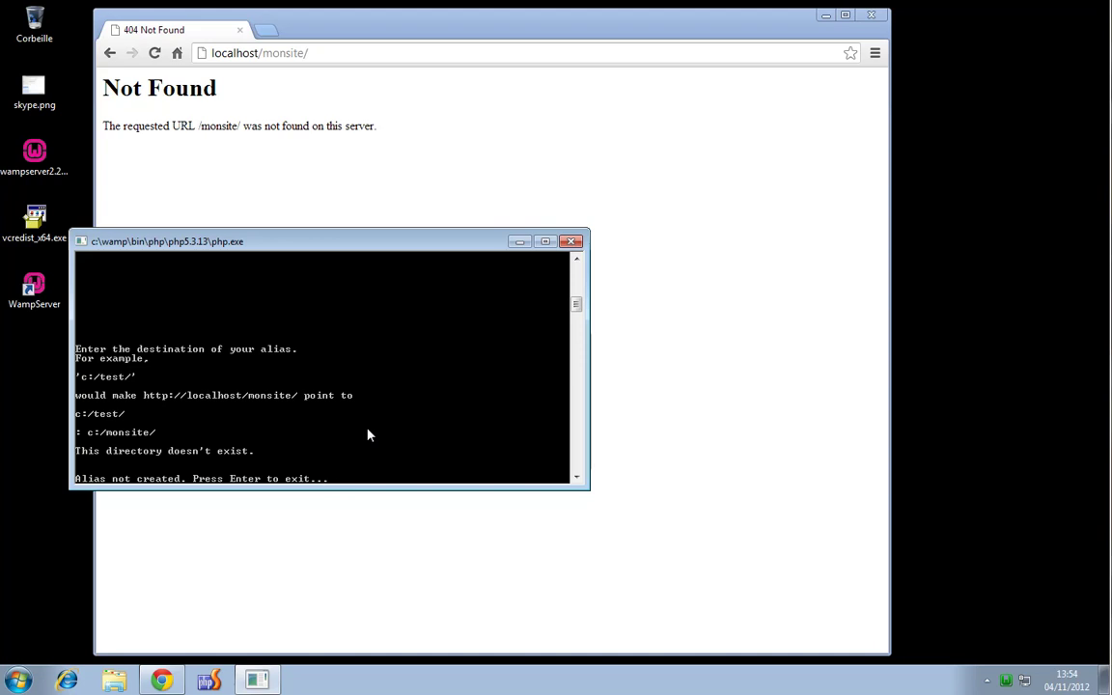
# Create a new folder named monsite at the root of drive C:, then dismiss the failed alias console
pyautogui.click(23, 678)
pyautogui.click(312, 514)
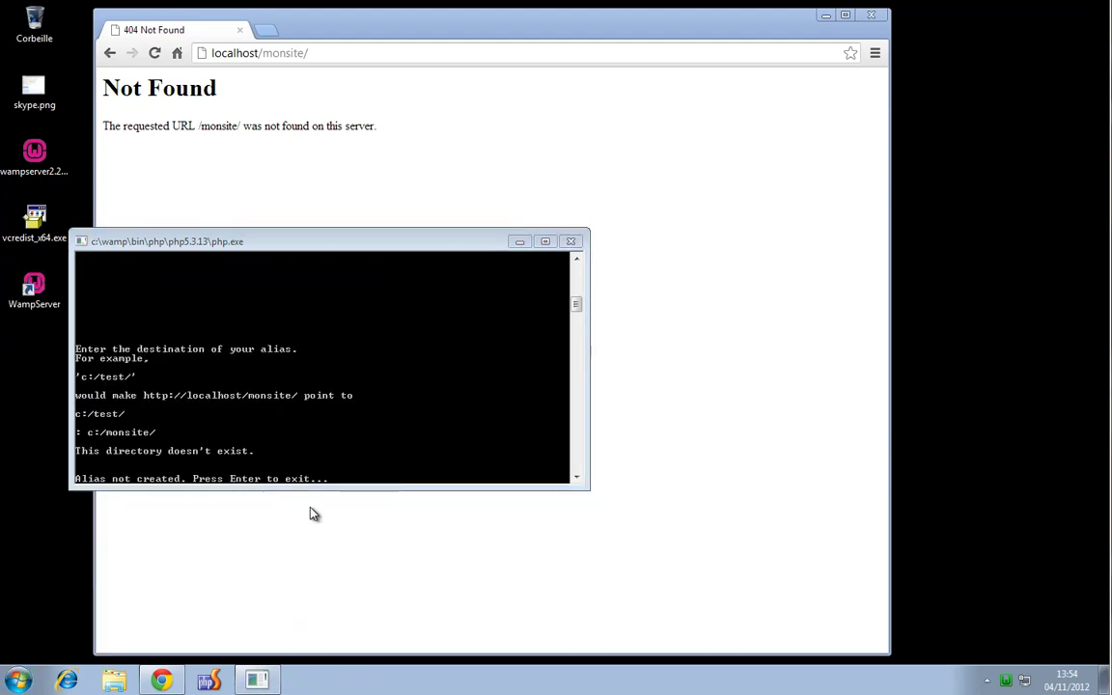
pyautogui.doubleClick(586, 248)
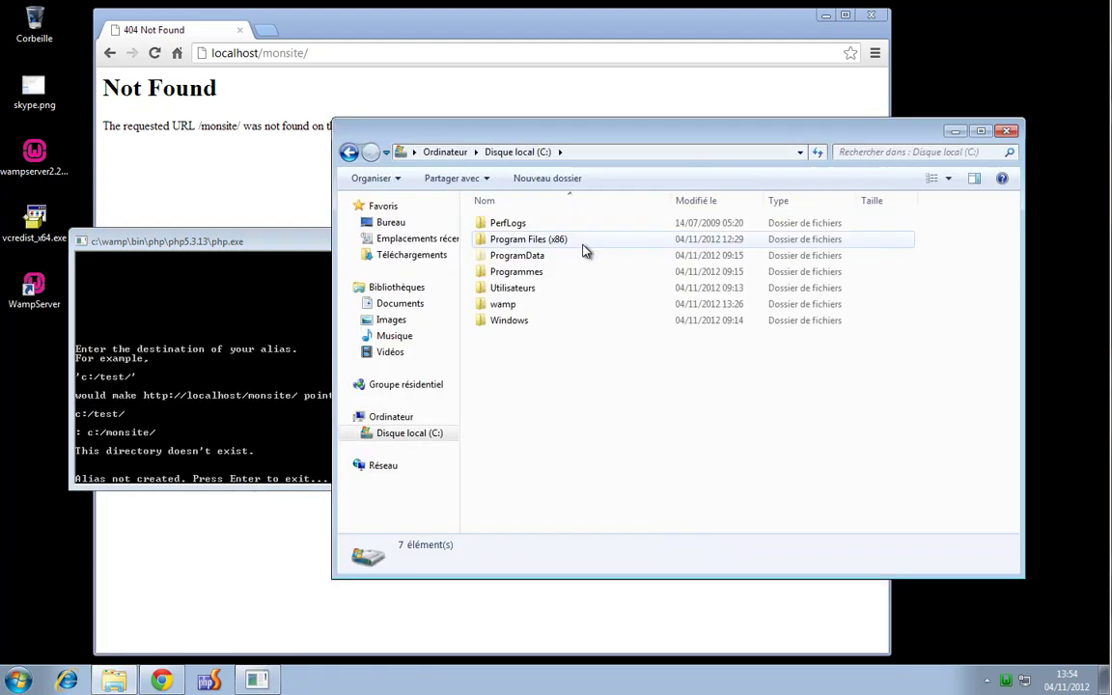
pyautogui.rightClick(560, 386)
pyautogui.moveTo(678, 552)
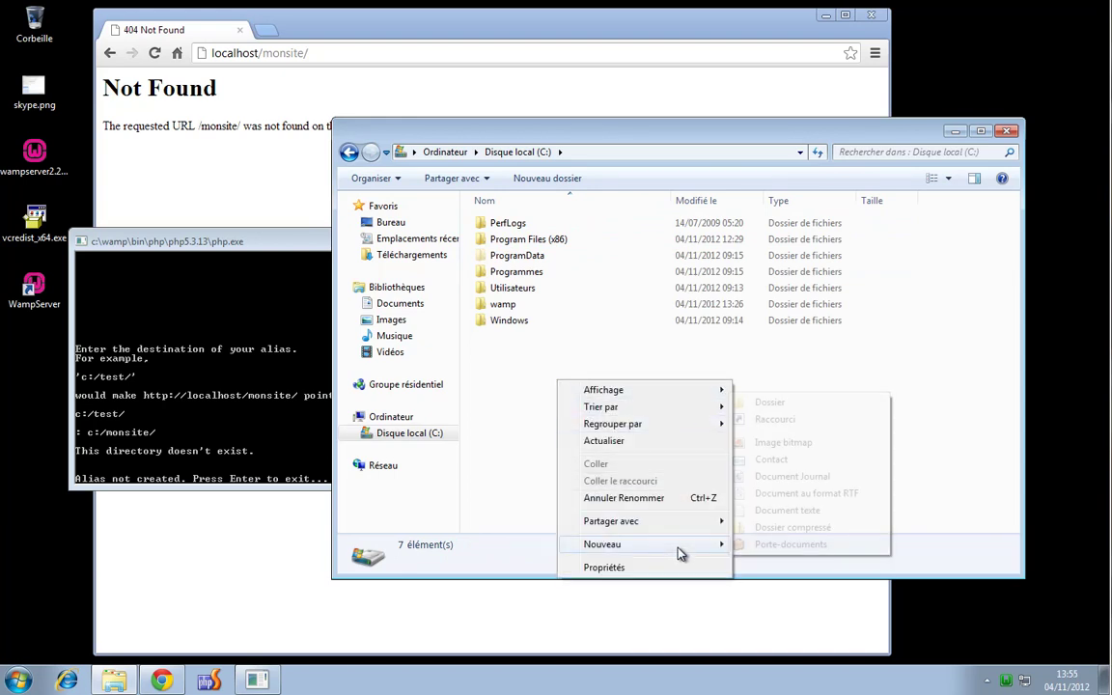
pyautogui.click(770, 406)
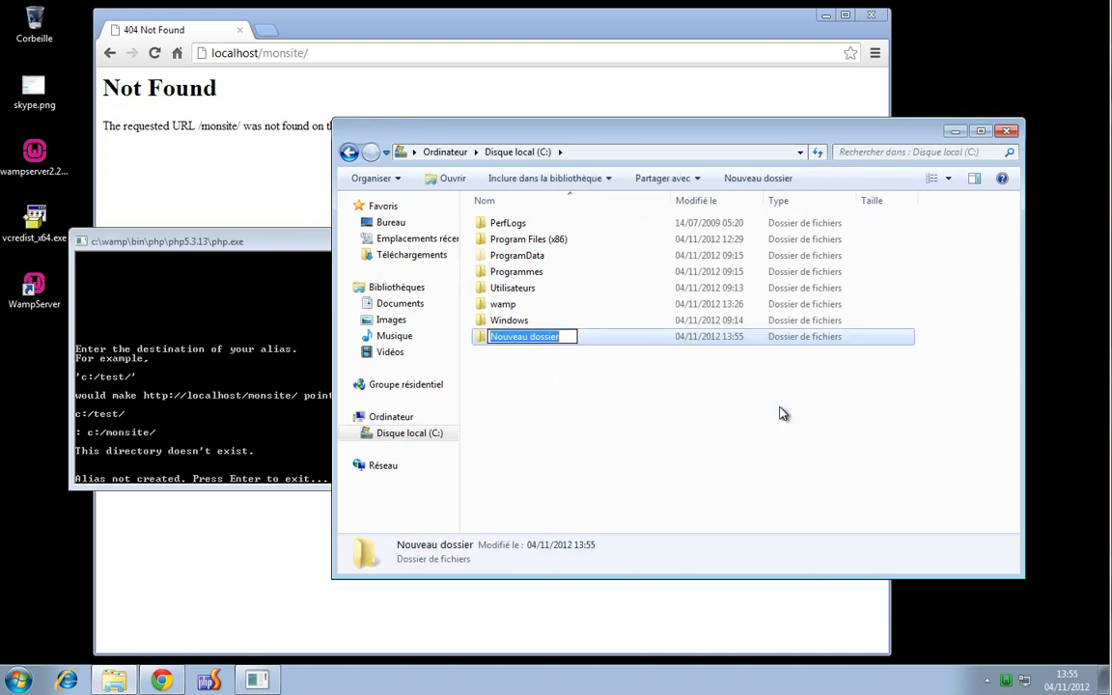
pyautogui.write('monsite')
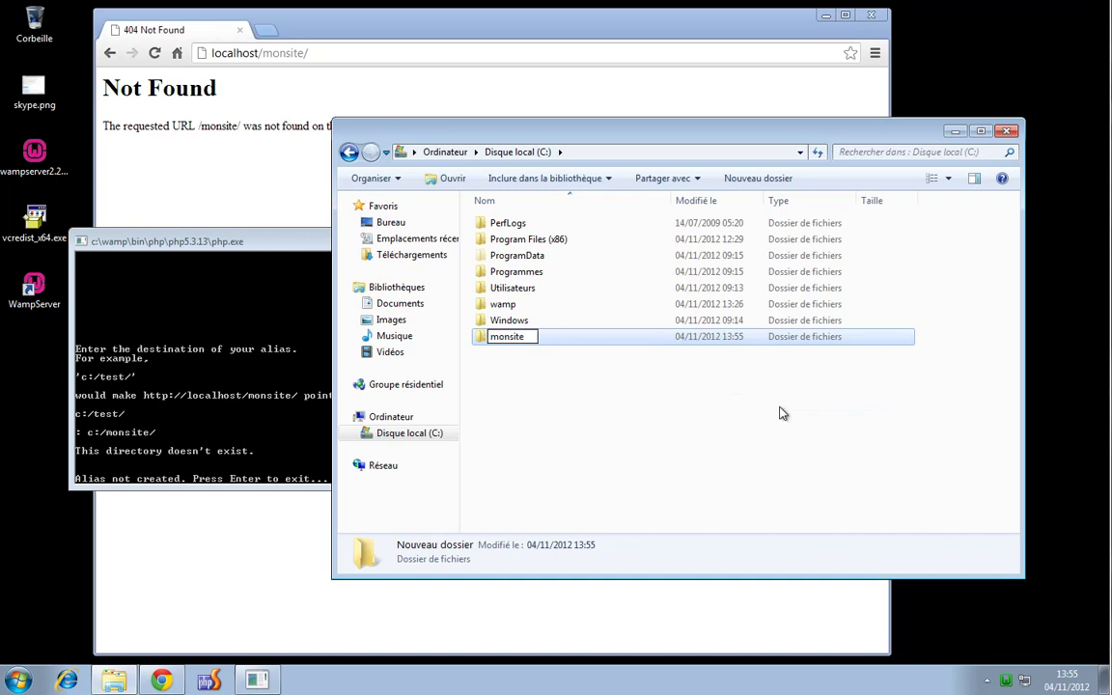
pyautogui.press('Return')
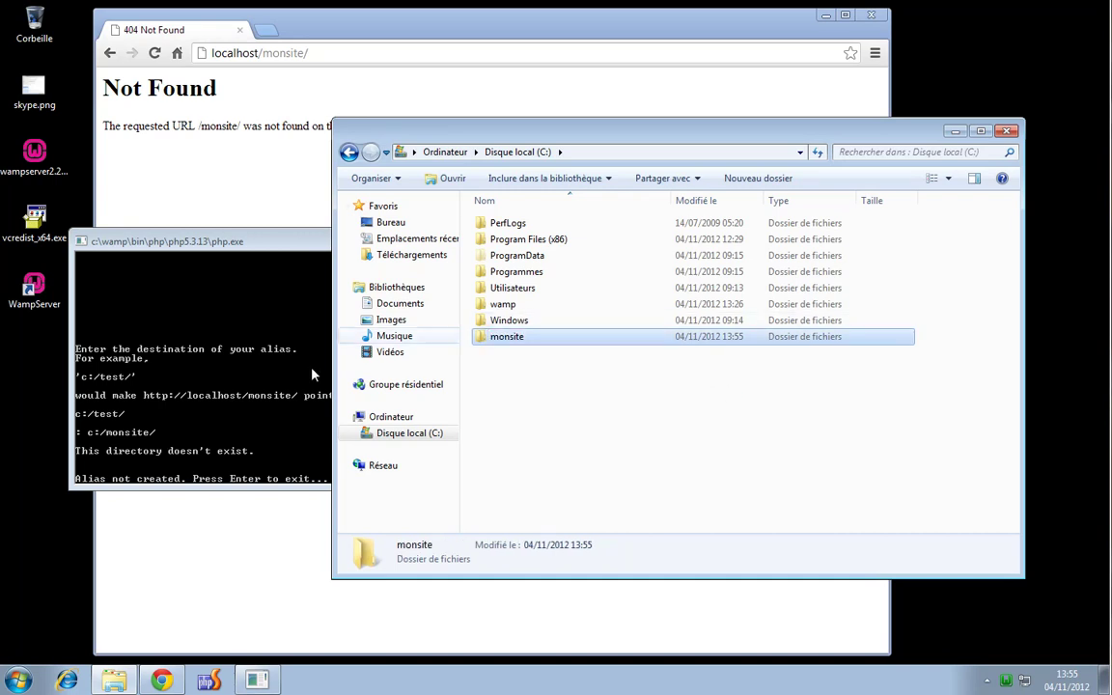
pyautogui.click(311, 321)
pyautogui.press('Return')
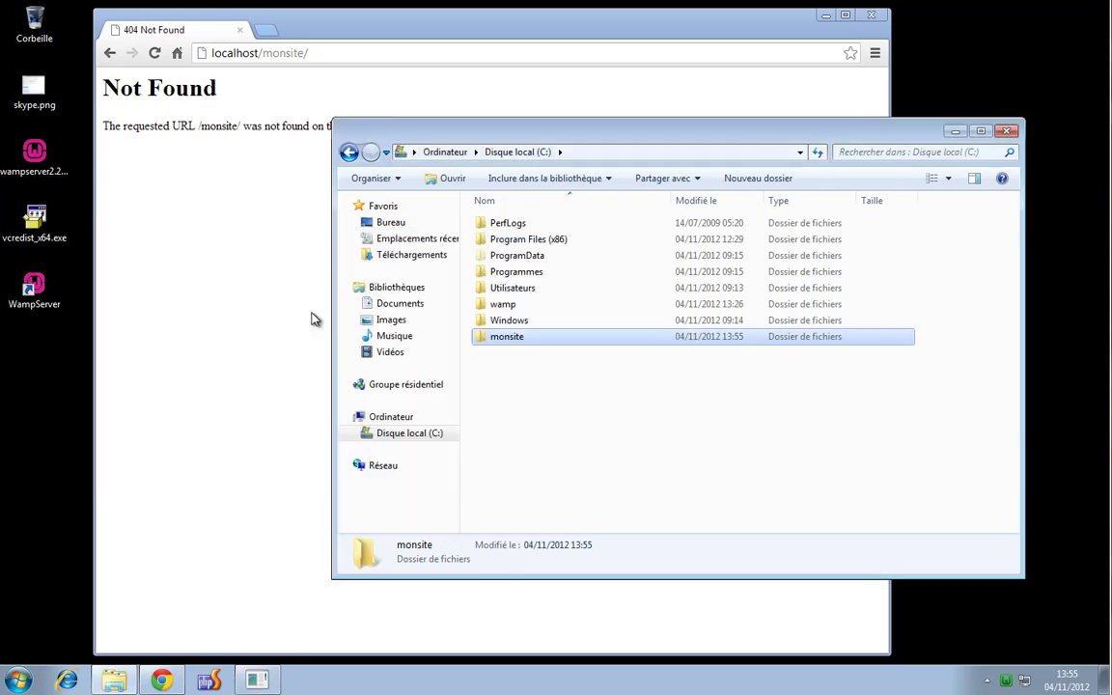
# Create the WampServer Apache alias monsite with destination c:/monsite/
pyautogui.click(1007, 681)
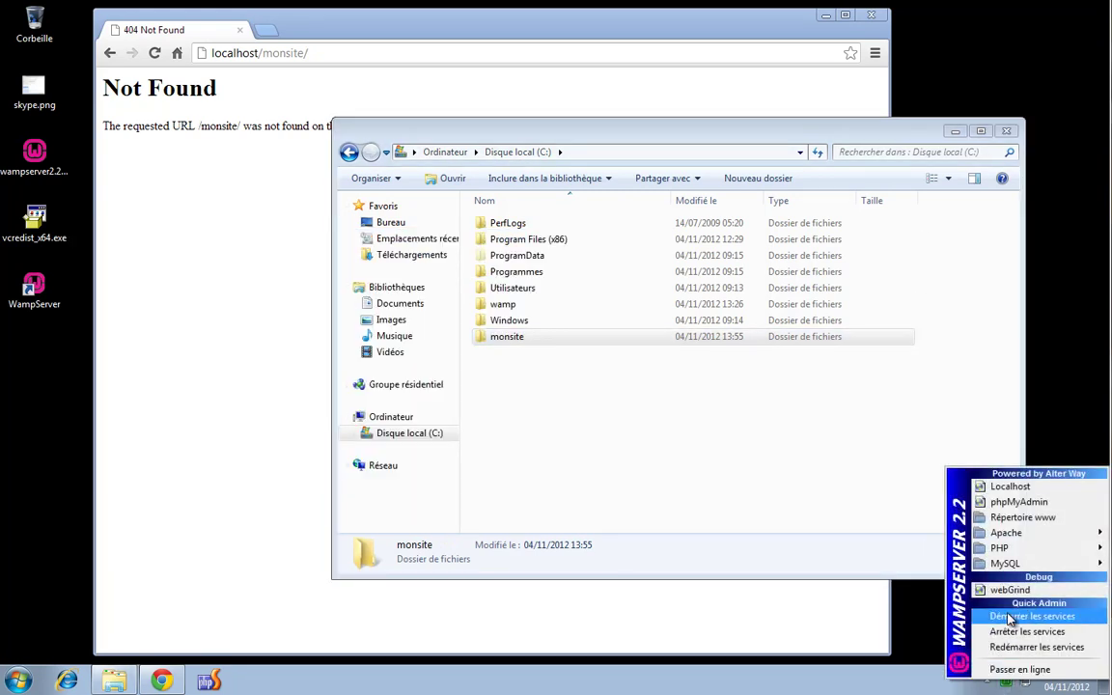
pyautogui.moveTo(983, 534)
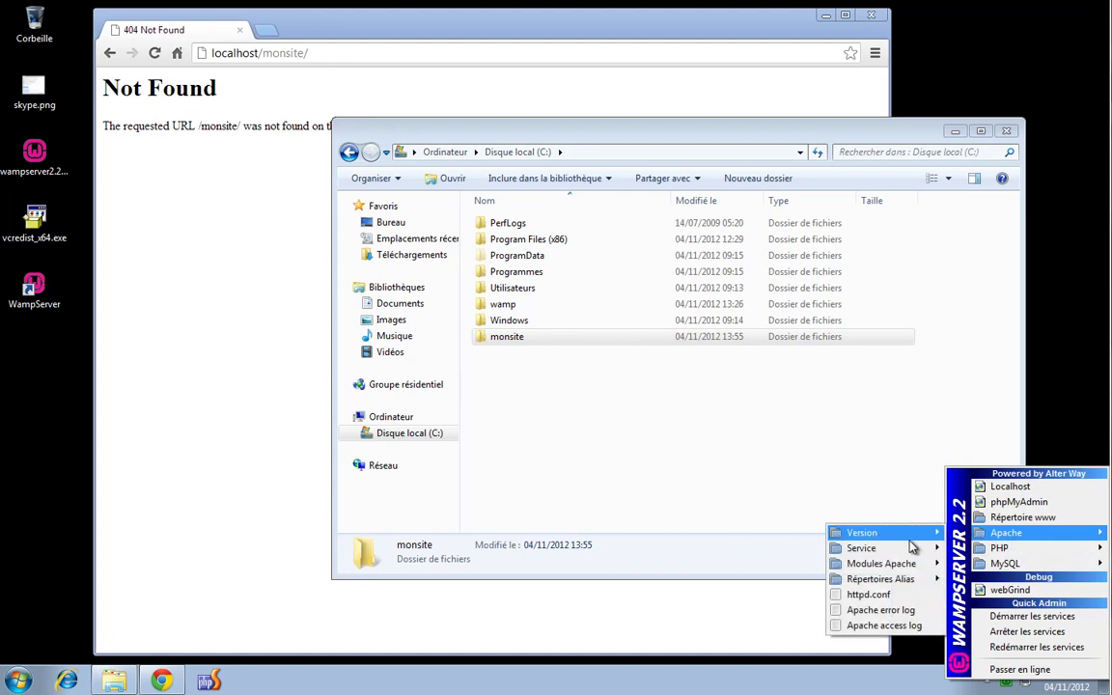
pyautogui.moveTo(907, 579)
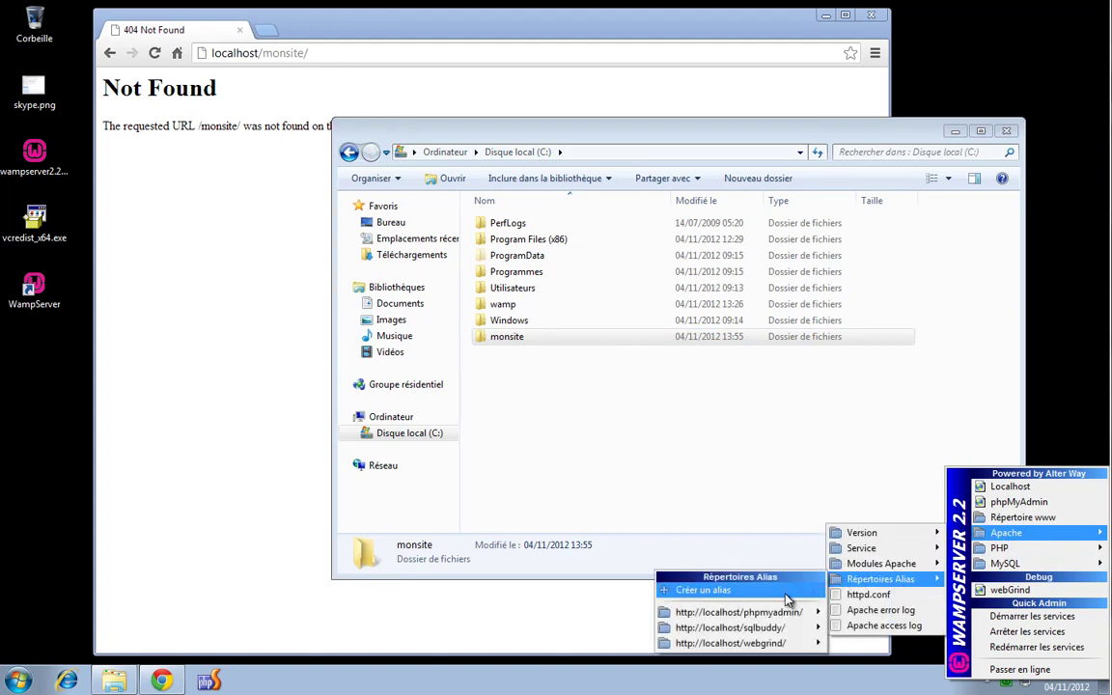
pyautogui.click(791, 593)
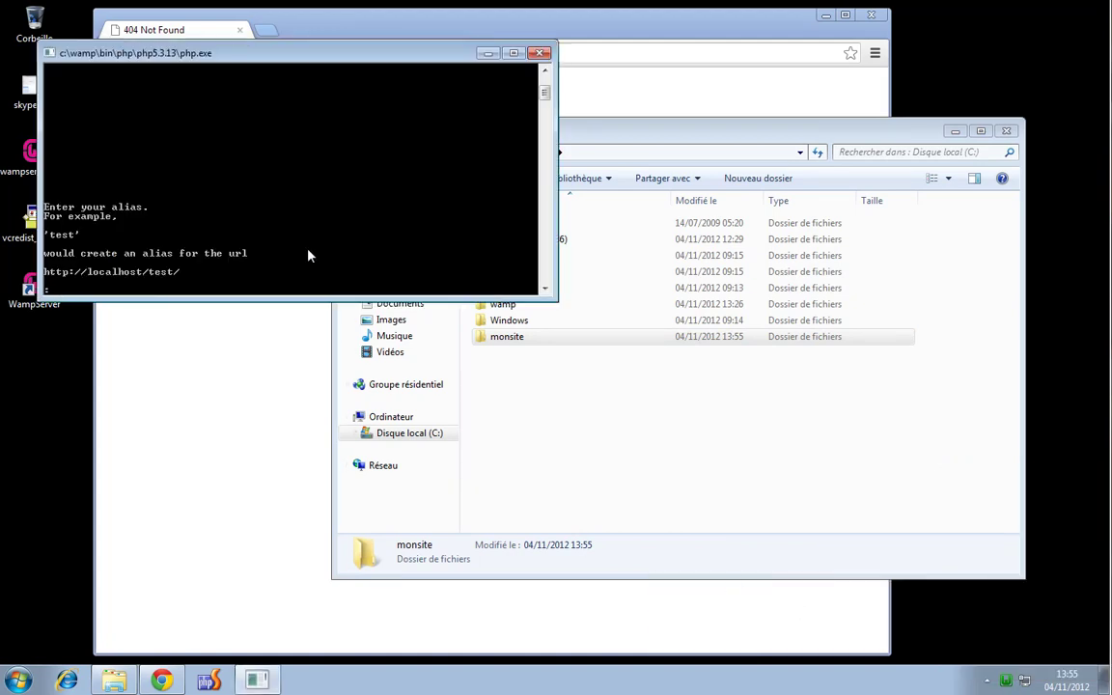
pyautogui.write('monsite')
pyautogui.press('Return')
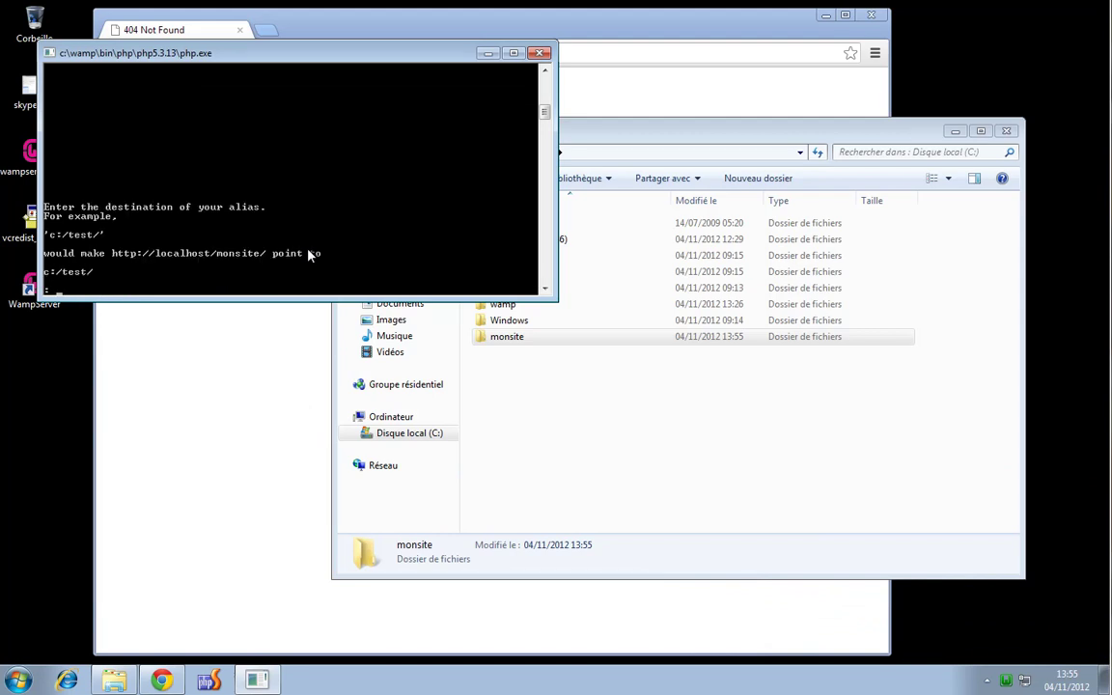
pyautogui.write('c:/monsite/')
pyautogui.press('Return')
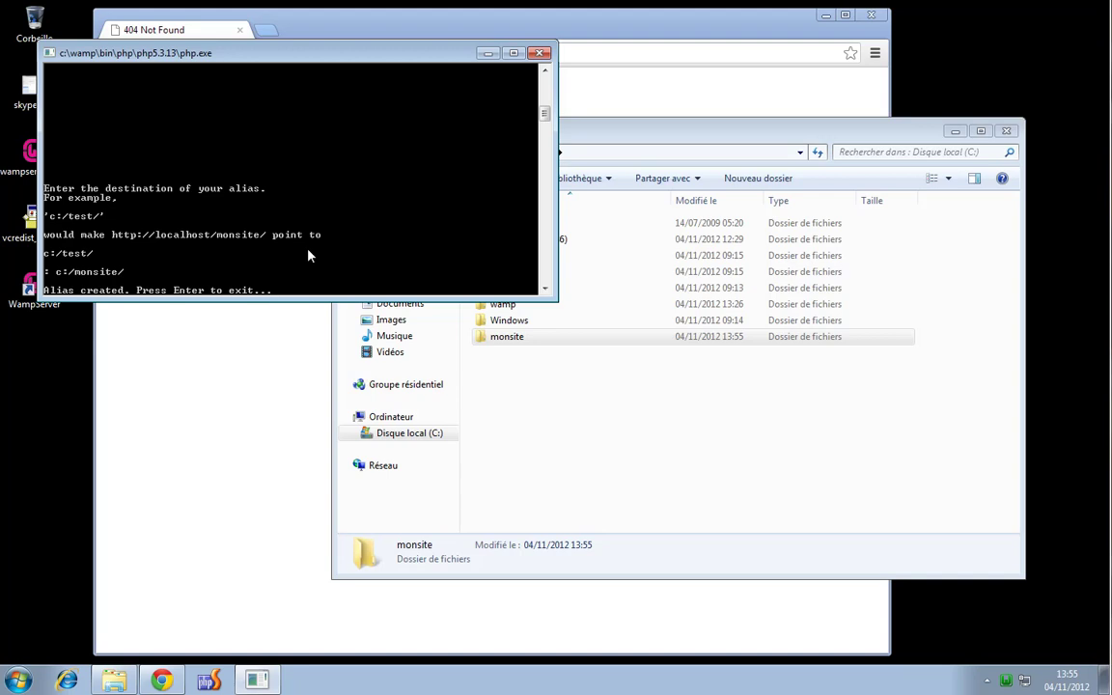
pyautogui.press('Return')
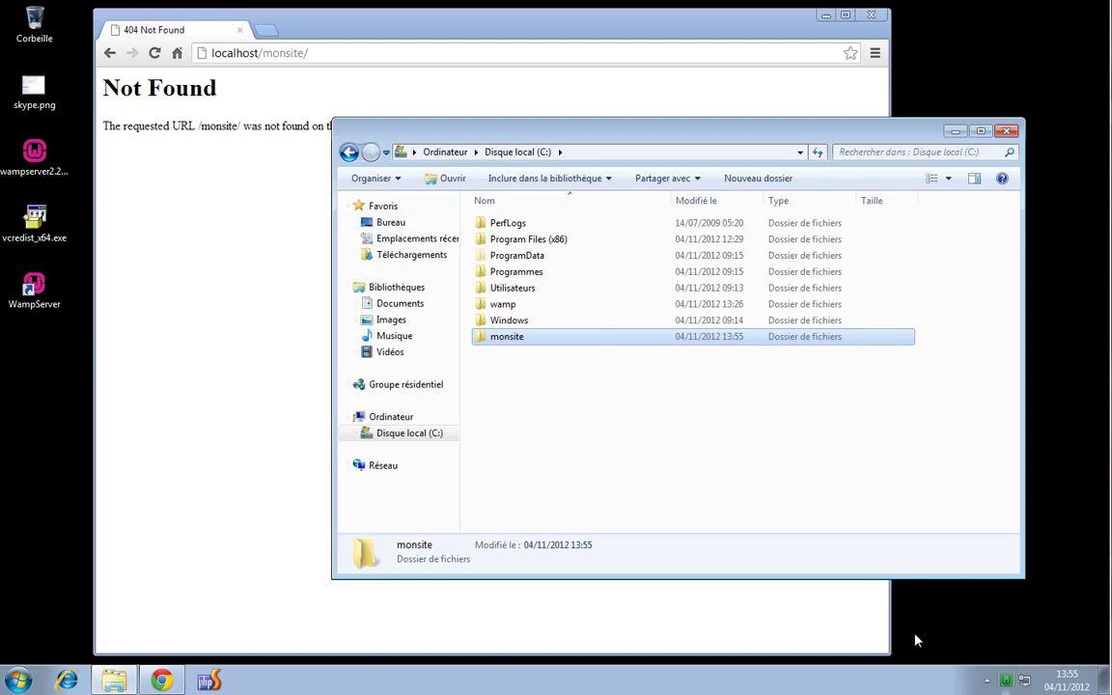
# Reload localhost/monsite/ in Chrome to get the empty 'Index of /monsite' listing
pyautogui.click(391, 54)
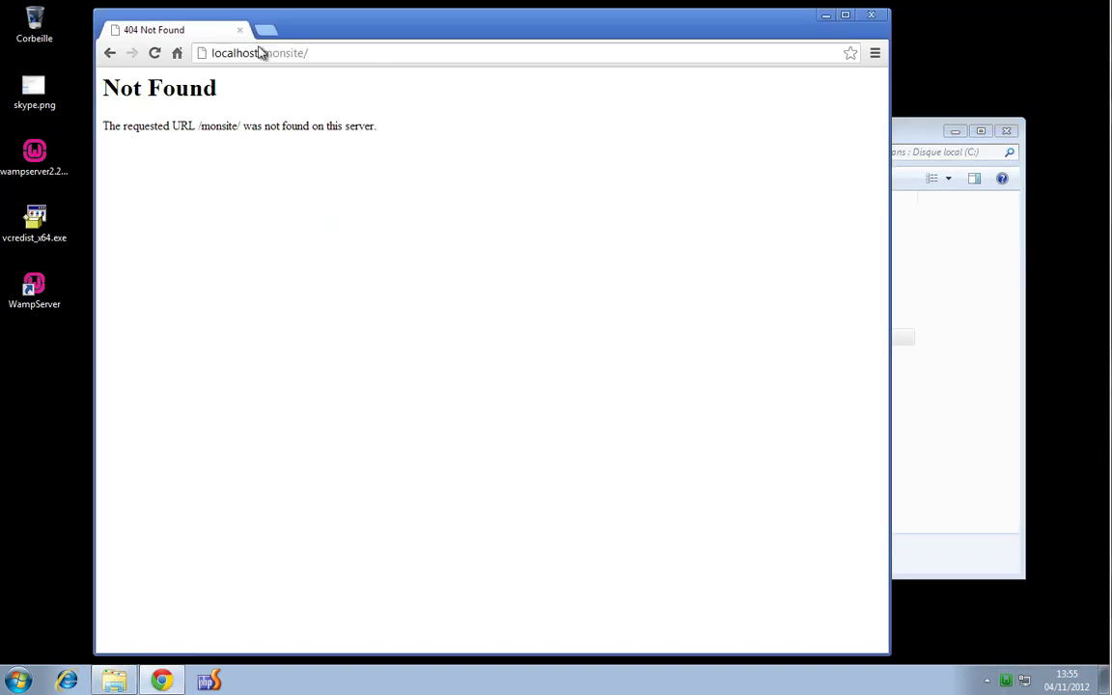
pyautogui.click(310, 54)
pyautogui.press('Return')
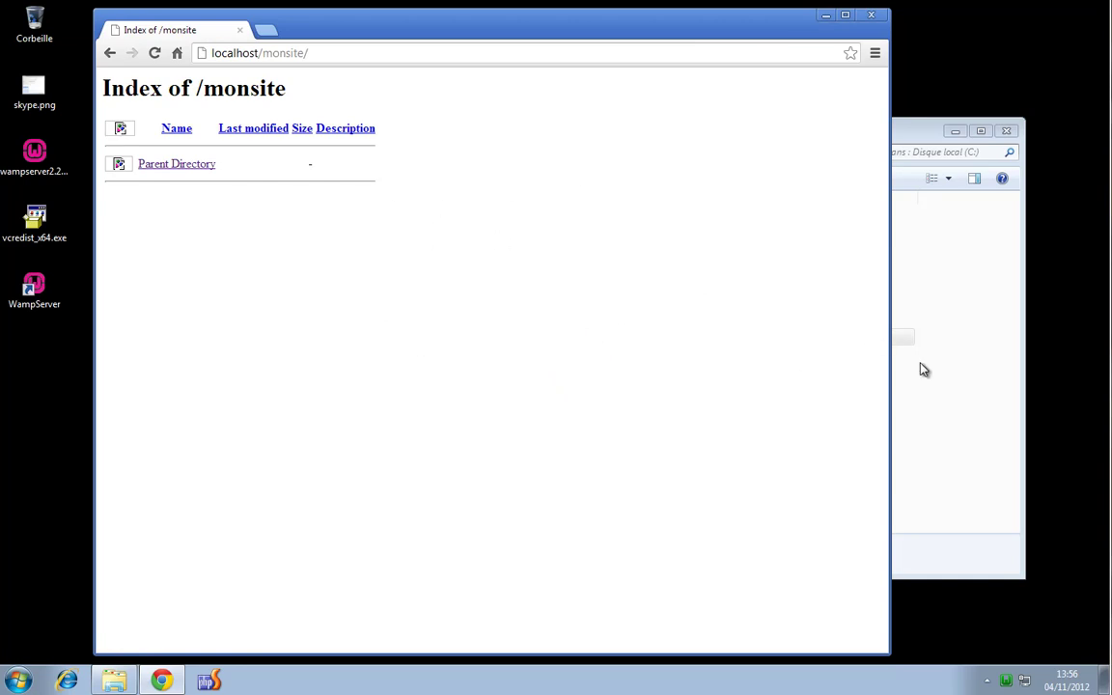
pyautogui.click(978, 308)
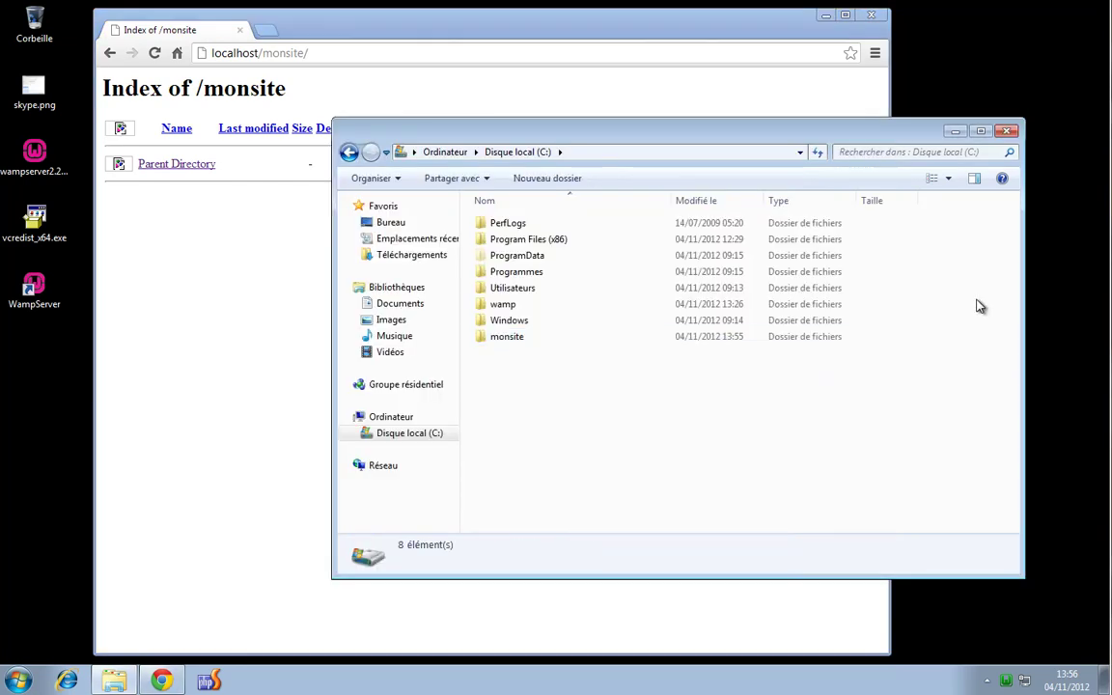
# Open the monsite folder and arrange the Explorer and Chrome windows side by side
pyautogui.doubleClick(521, 340)
pyautogui.moveTo(575, 137); pyautogui.dragTo(630, 144)
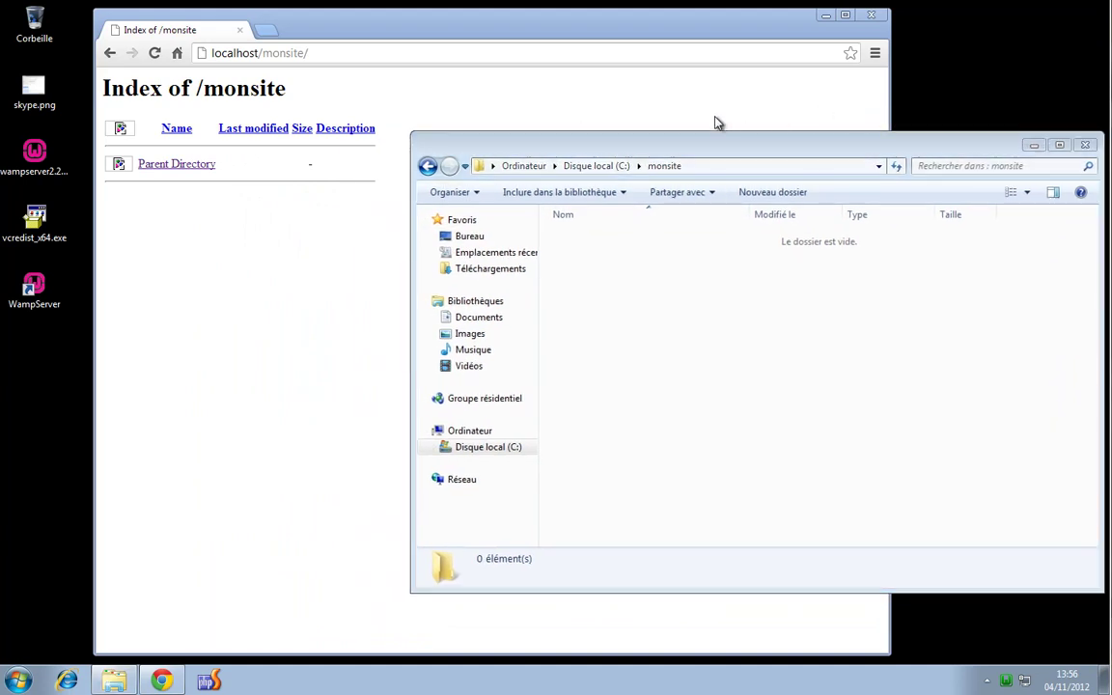
pyautogui.moveTo(773, 27); pyautogui.dragTo(690, 34)
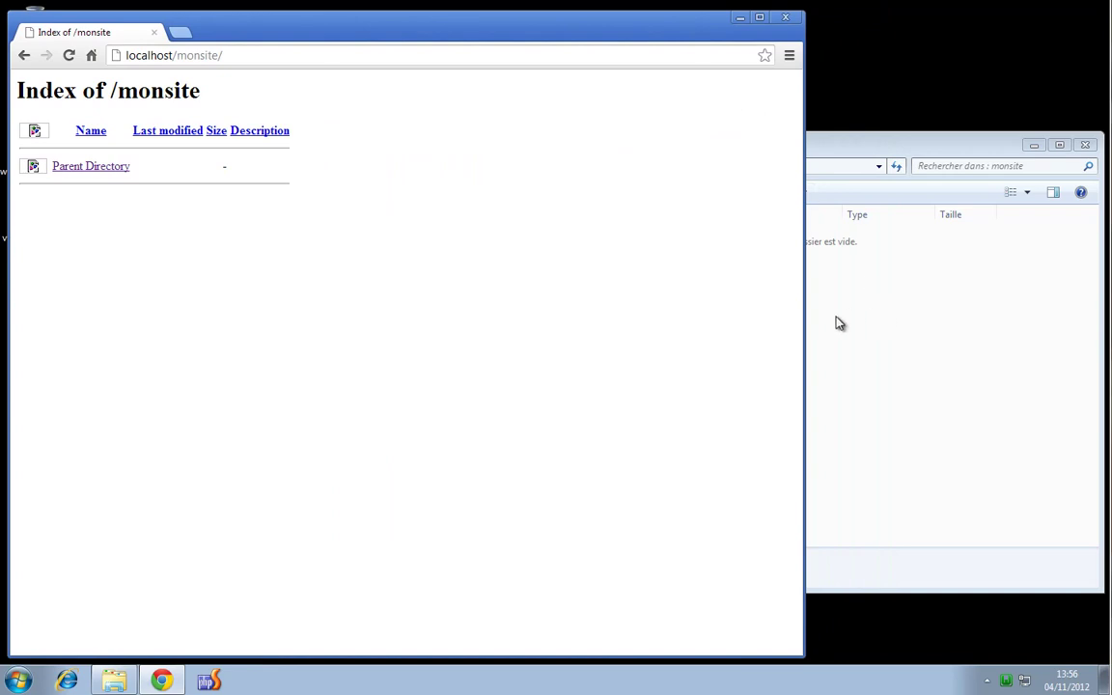
pyautogui.moveTo(804, 322); pyautogui.dragTo(679, 320)
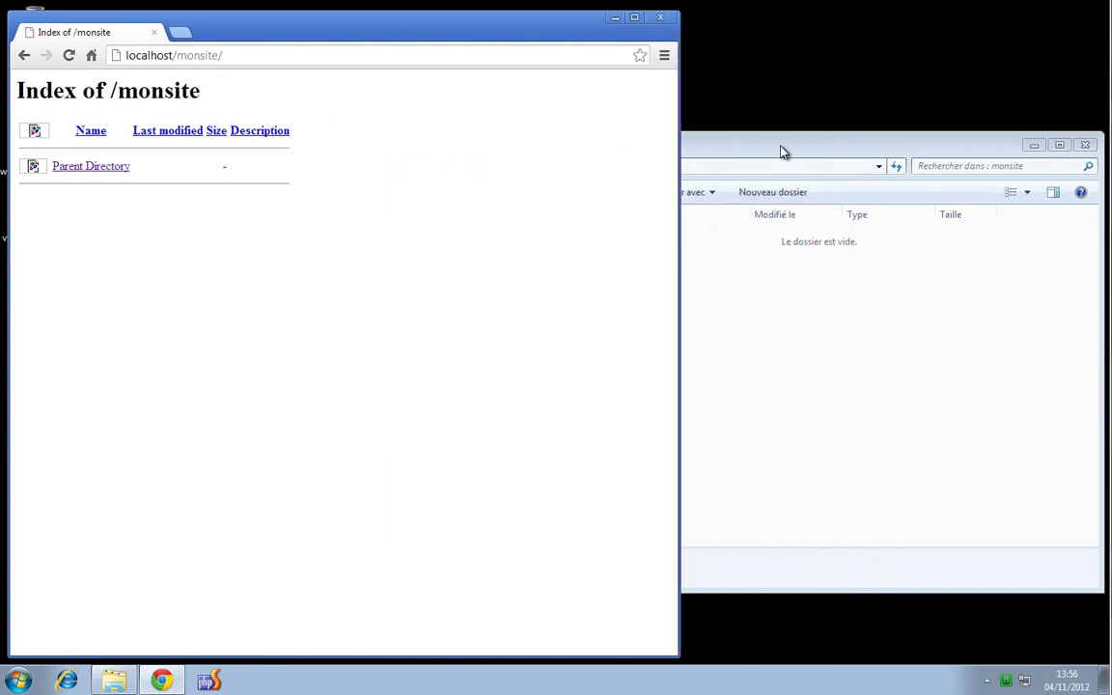
pyautogui.click(786, 154)
pyautogui.moveTo(412, 280); pyautogui.dragTo(695, 288)
# Create a new empty file in monsite named index.html, accepting the extension change
pyautogui.rightClick(856, 318)
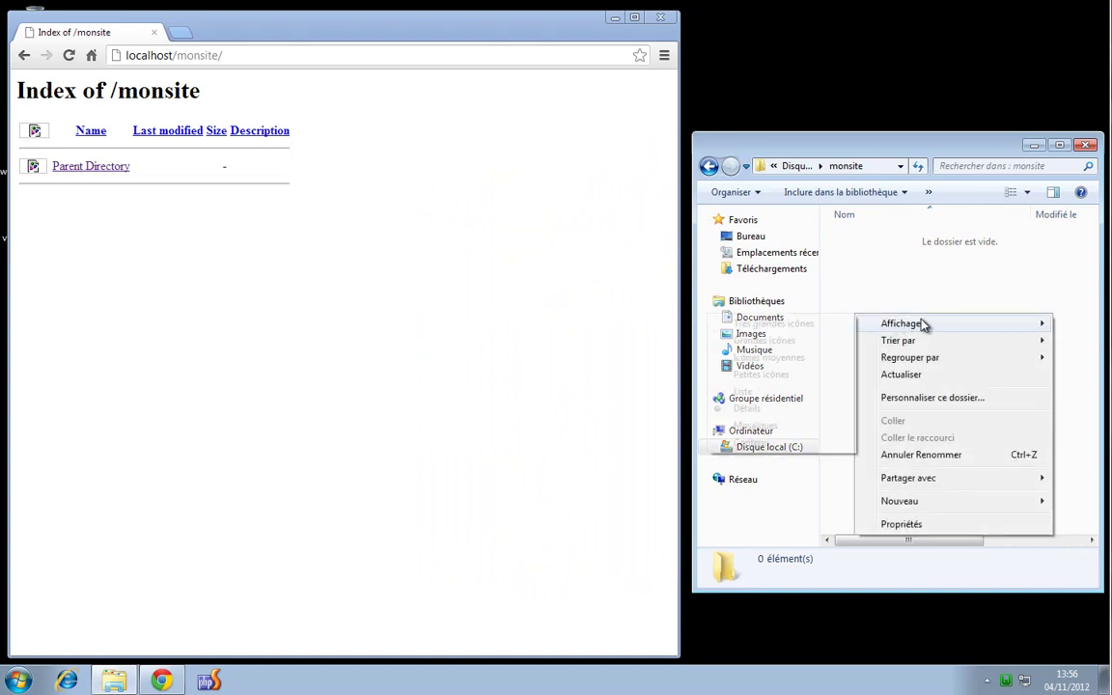
pyautogui.moveTo(930, 509)
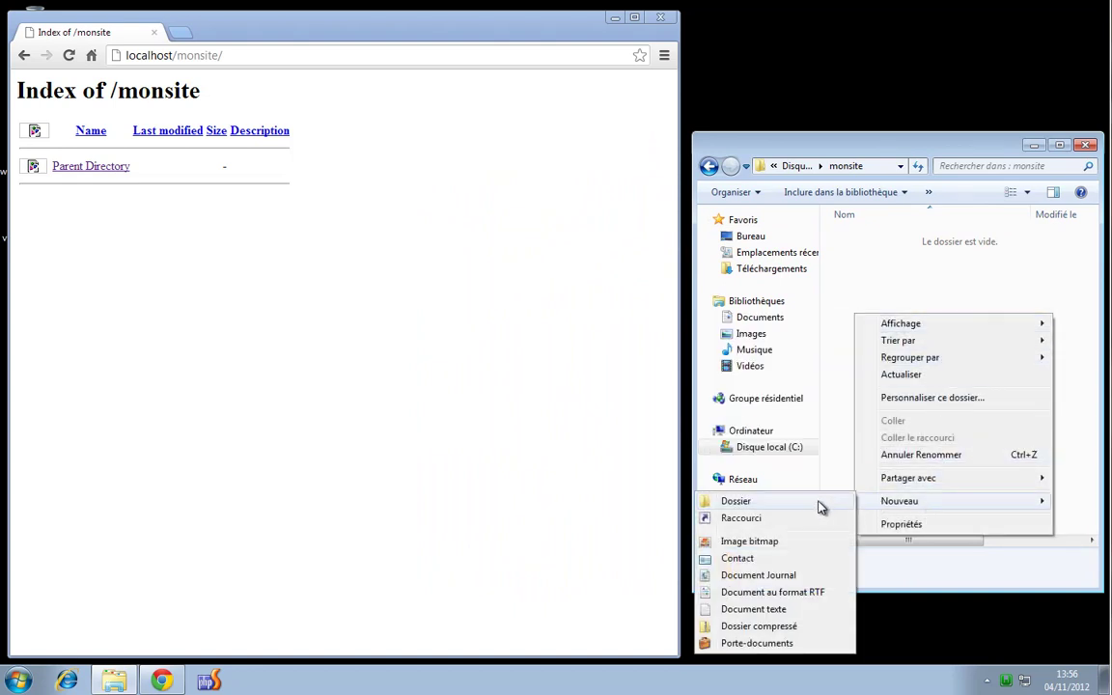
pyautogui.click(799, 609)
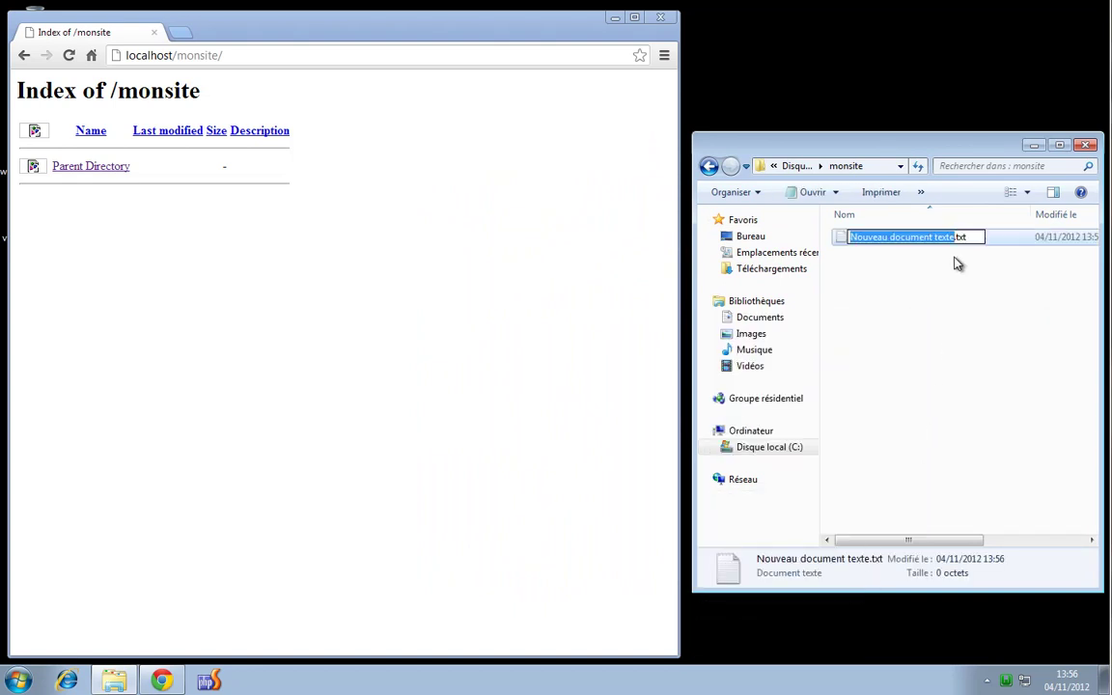
pyautogui.write('index')
pyautogui.press('Right')
pyautogui.press('Right')
pyautogui.press('Right')
pyautogui.press('Right')
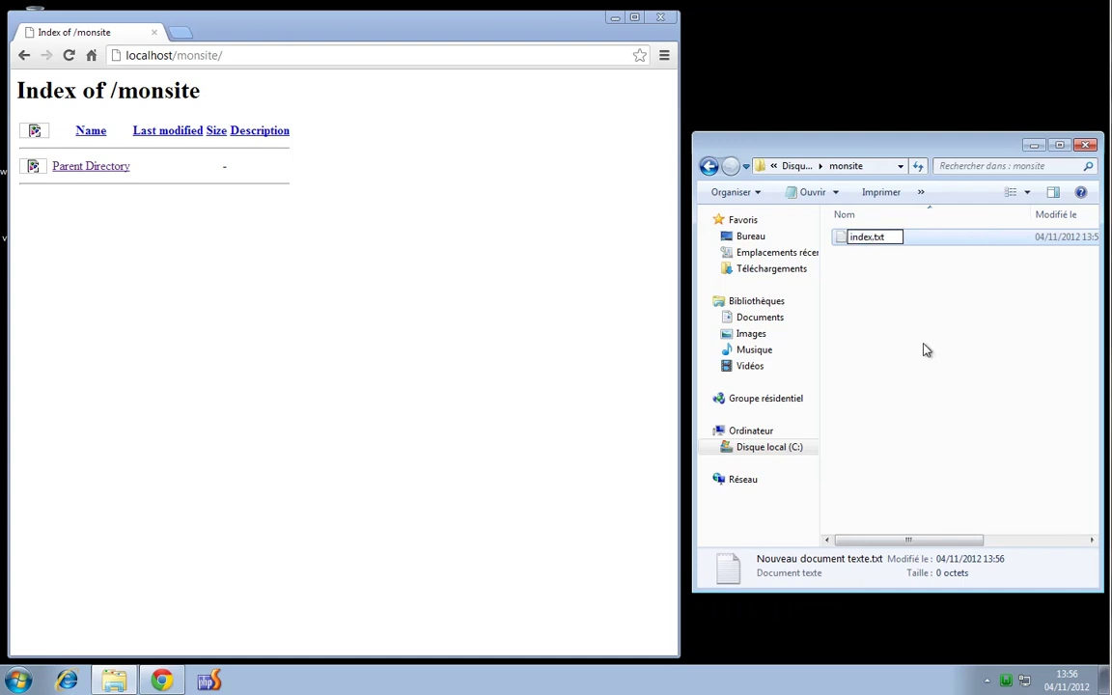
pyautogui.press('BackSpace')
pyautogui.press('BackSpace')
pyautogui.press('BackSpace')
pyautogui.write('html')
pyautogui.press('Return')
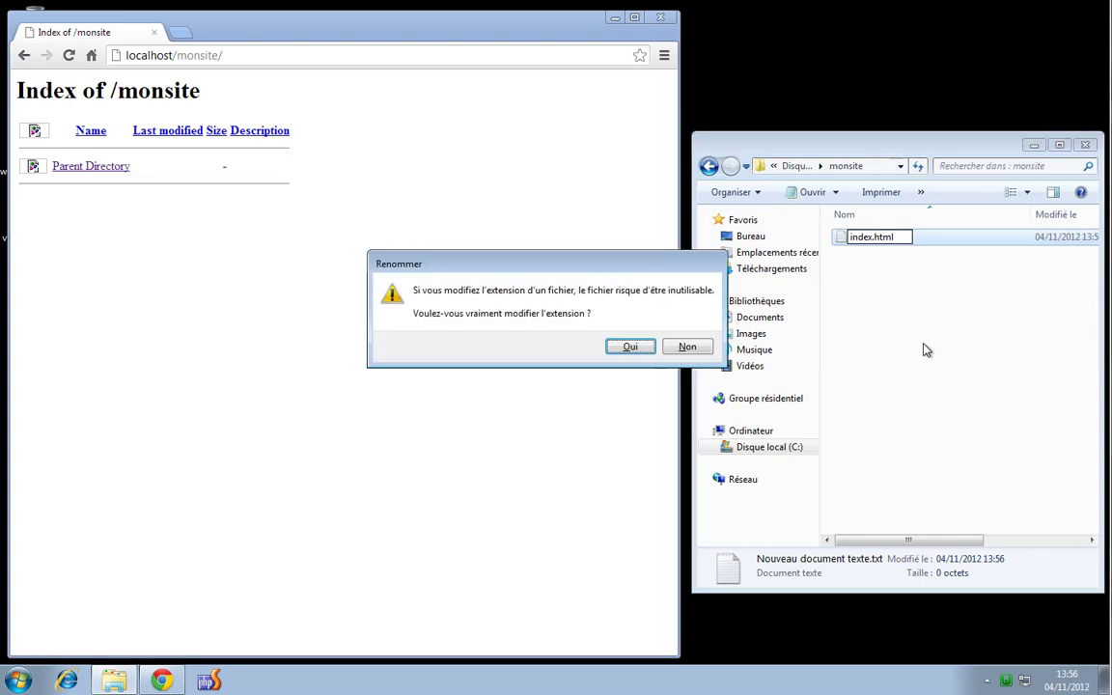
pyautogui.press('Return')
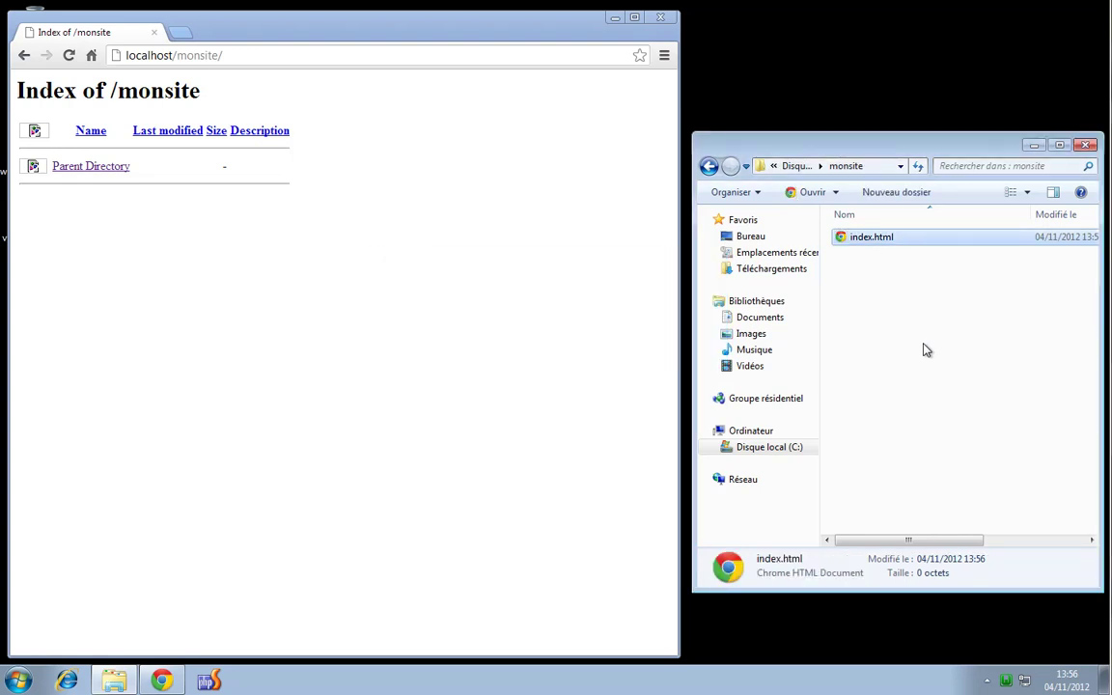
# Rename index.html to test.html
pyautogui.press('F2')
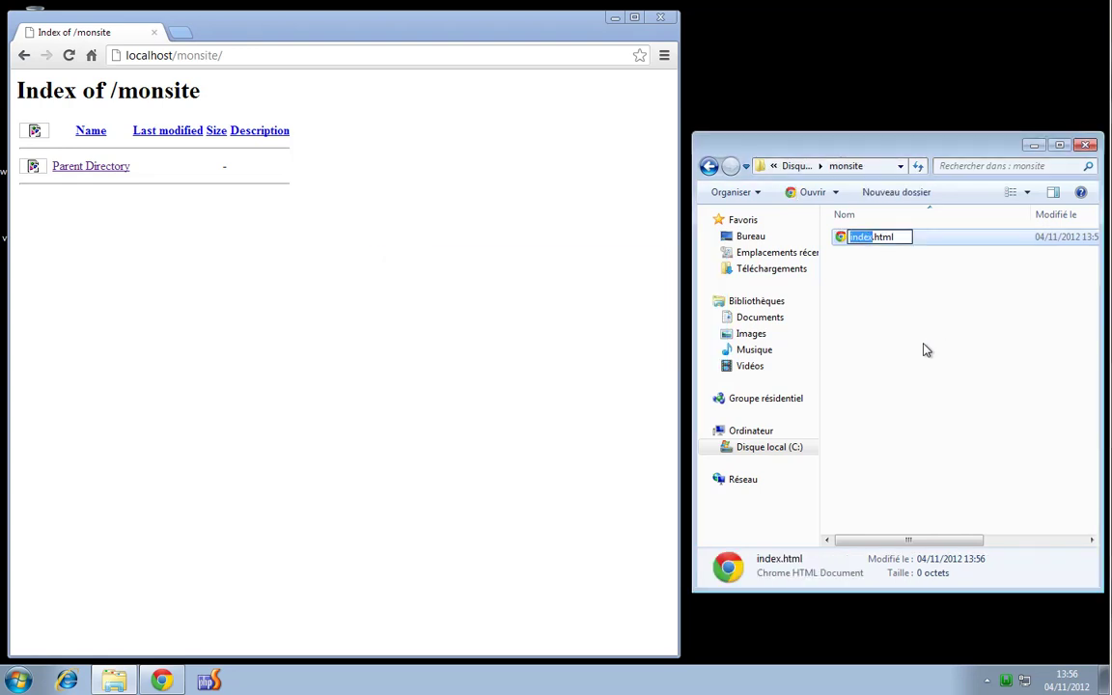
pyautogui.write('test')
pyautogui.press('Return')
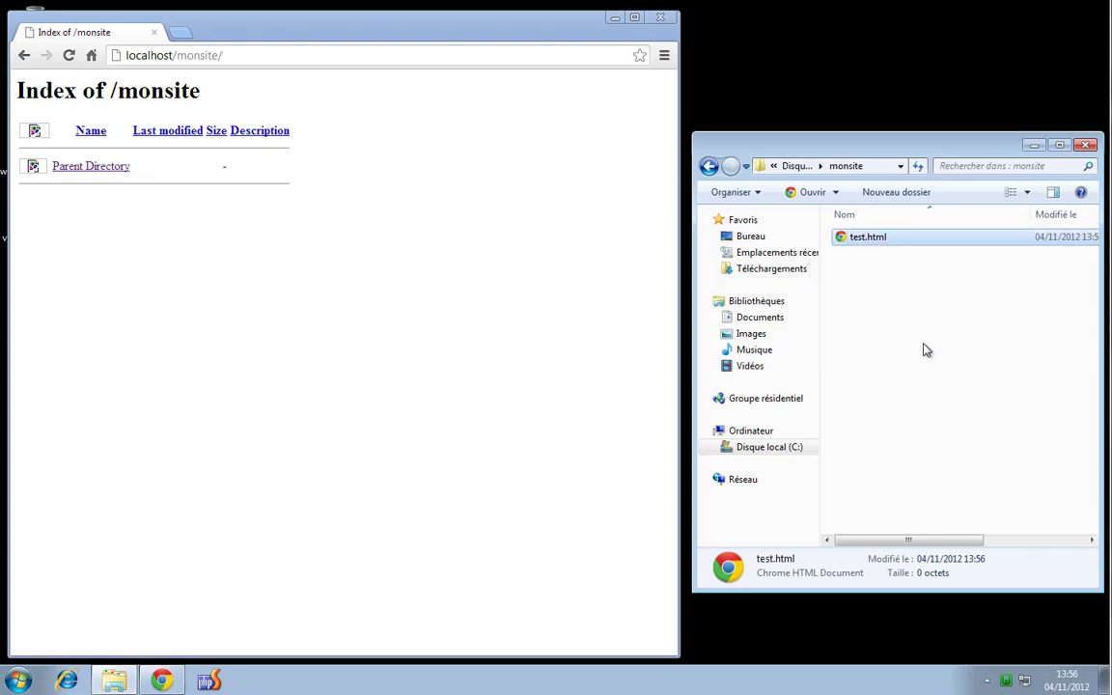
# Write 'hello monsite !' into test.html in Bloc-notes and save it on closing
pyautogui.rightClick(865, 247)
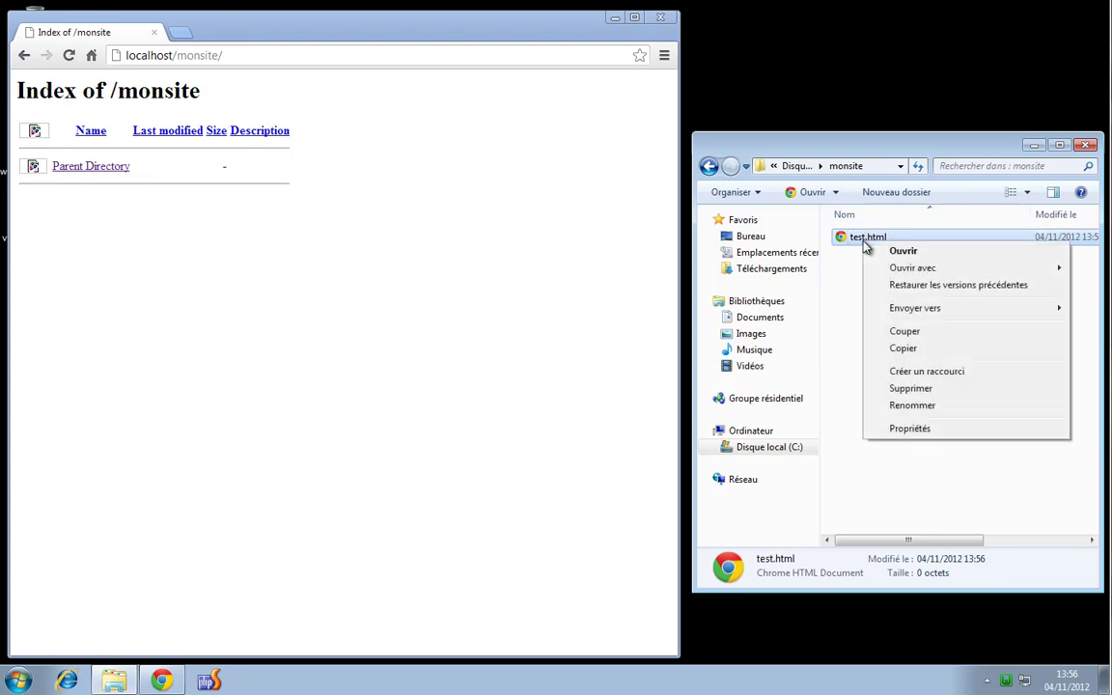
pyautogui.moveTo(915, 269)
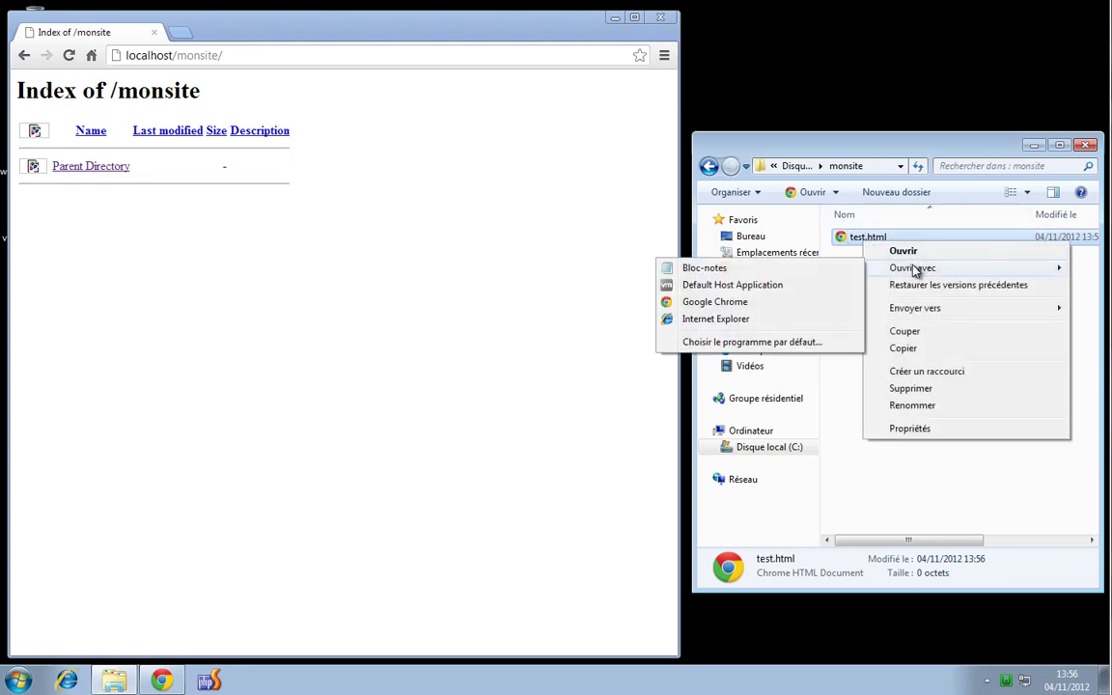
pyautogui.click(710, 269)
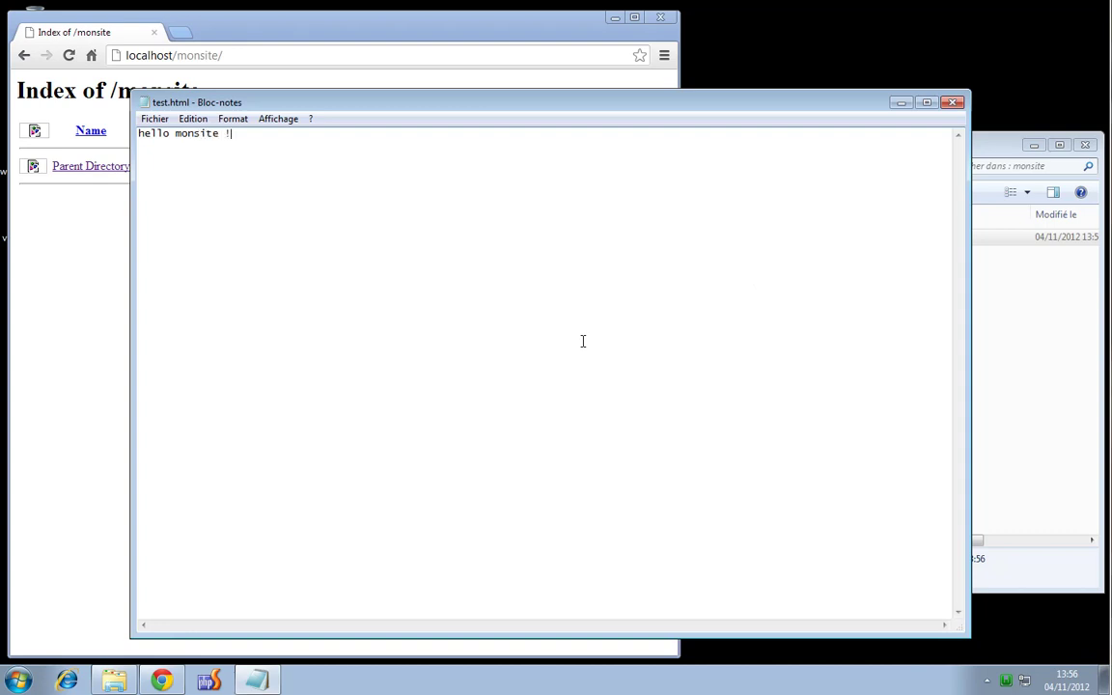
pyautogui.click(952, 102)
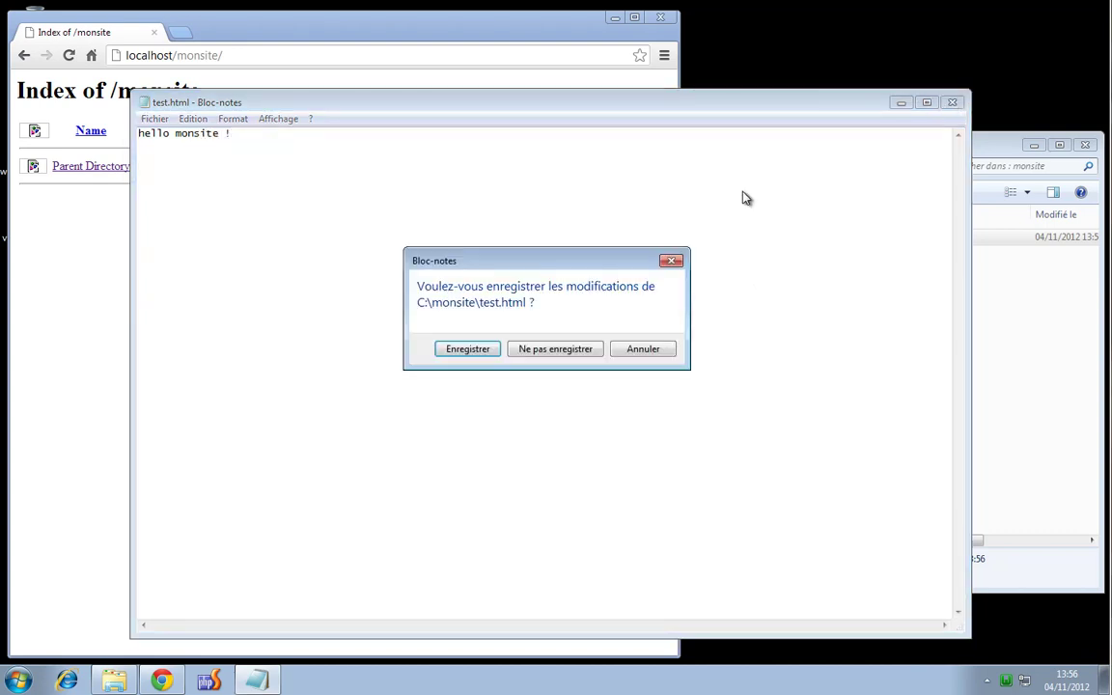
pyautogui.click(480, 353)
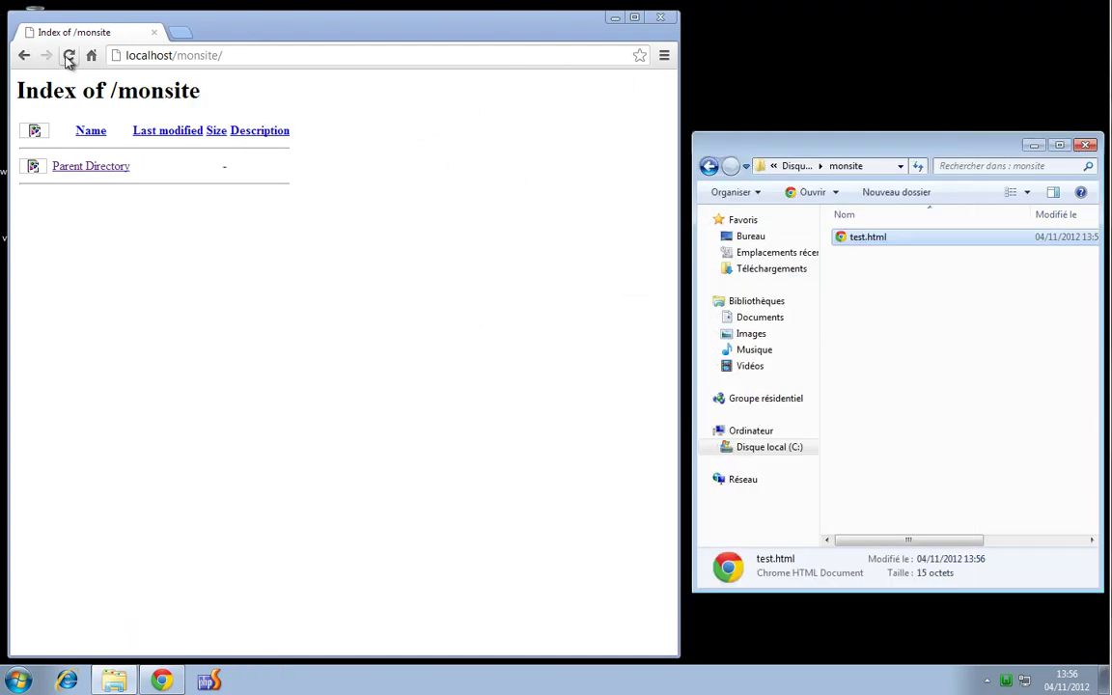
# Reload the monsite listing so test.html appears, open it, then return to localhost/monsite/
pyautogui.click(70, 56)
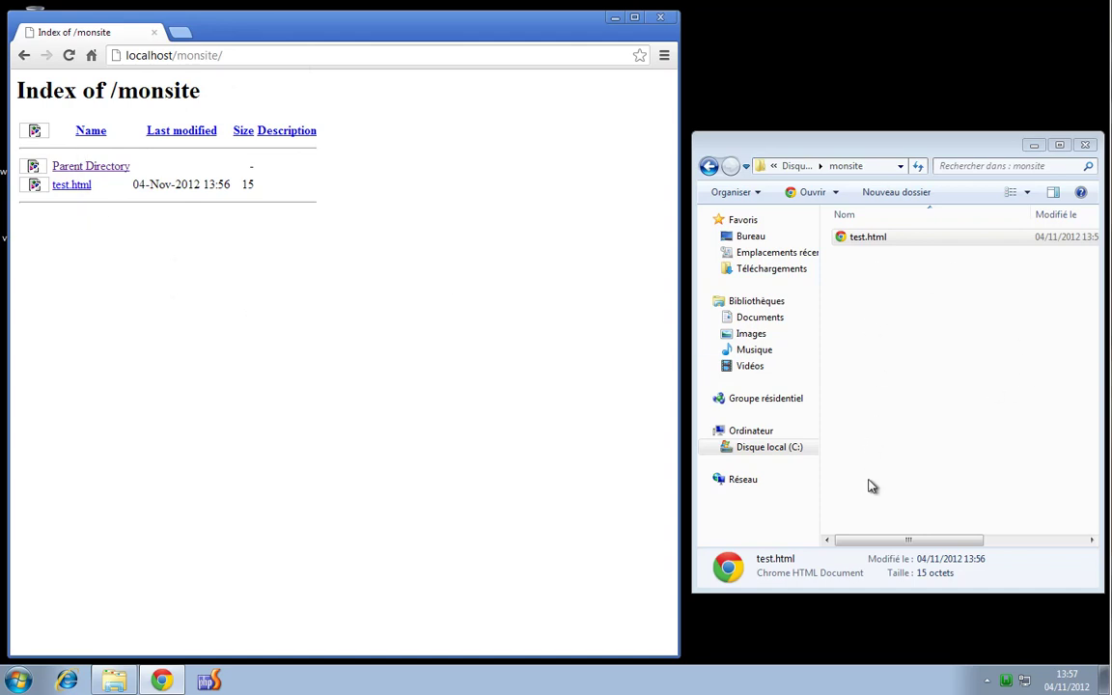
pyautogui.click(76, 185)
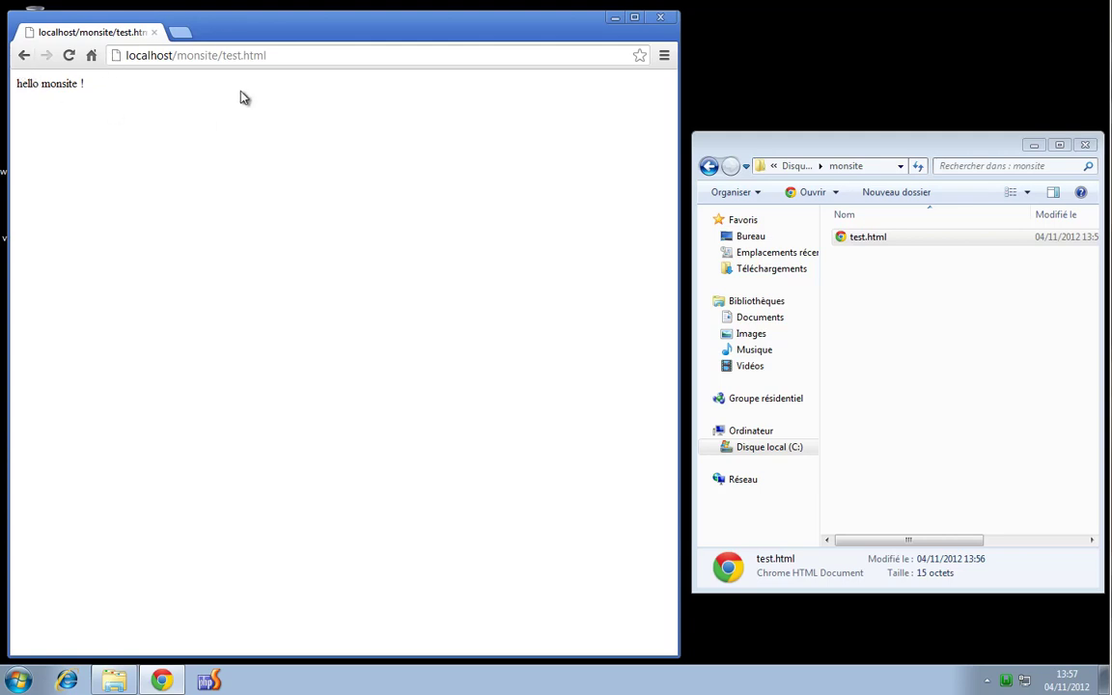
pyautogui.moveTo(222, 56); pyautogui.dragTo(330, 54)
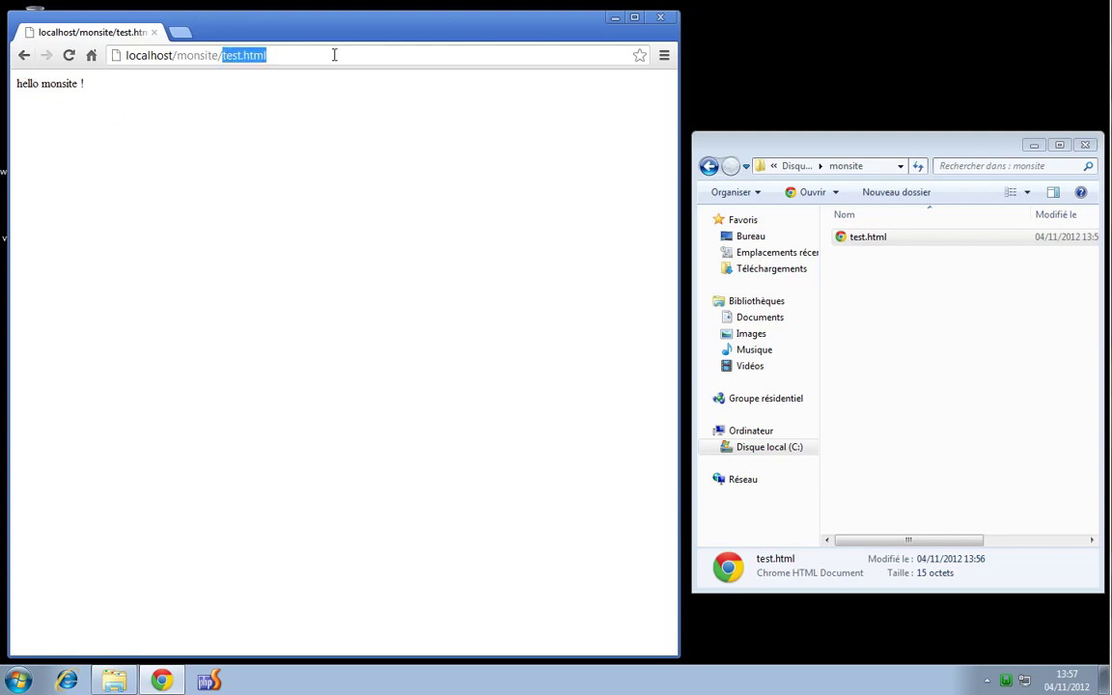
pyautogui.press('BackSpace')
pyautogui.press('Return')
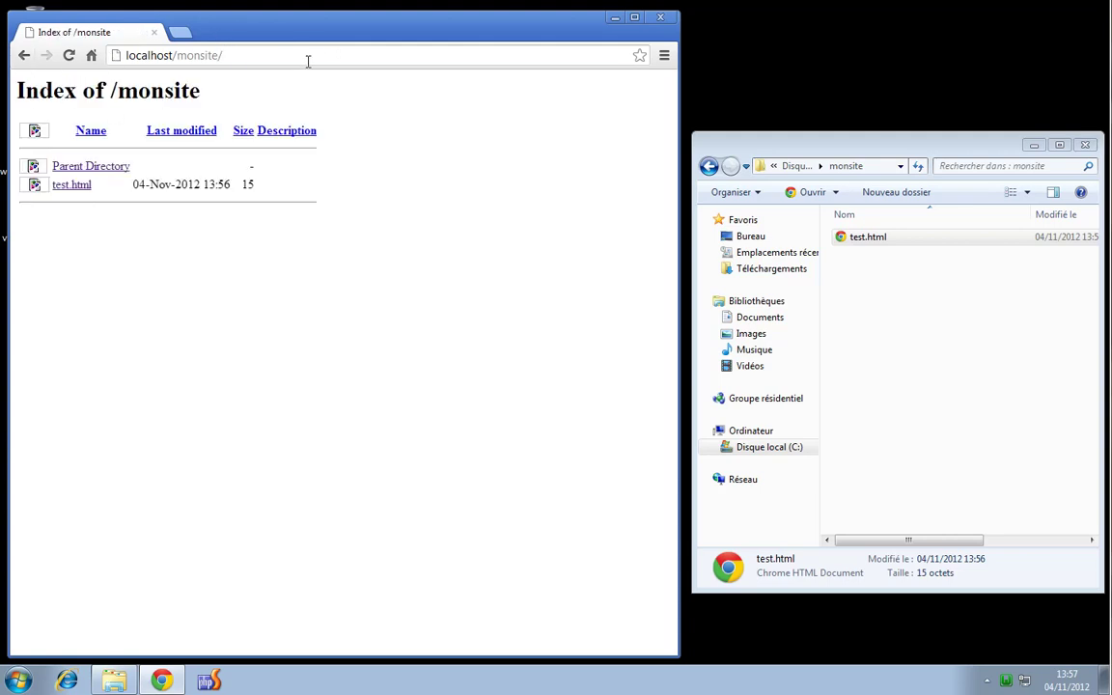
# Load localhost/monsite/test.html via the address bar, then cut the address back to localhost/
pyautogui.click(324, 62)
pyautogui.click(350, 63)
pyautogui.write('test')
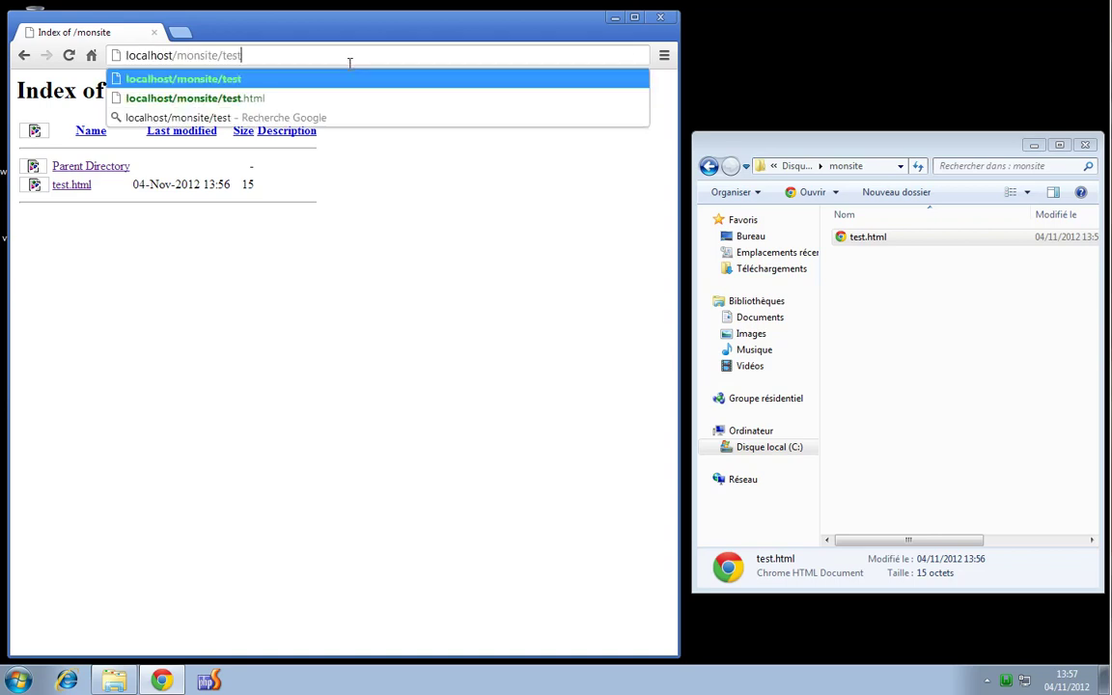
pyautogui.write('.html')
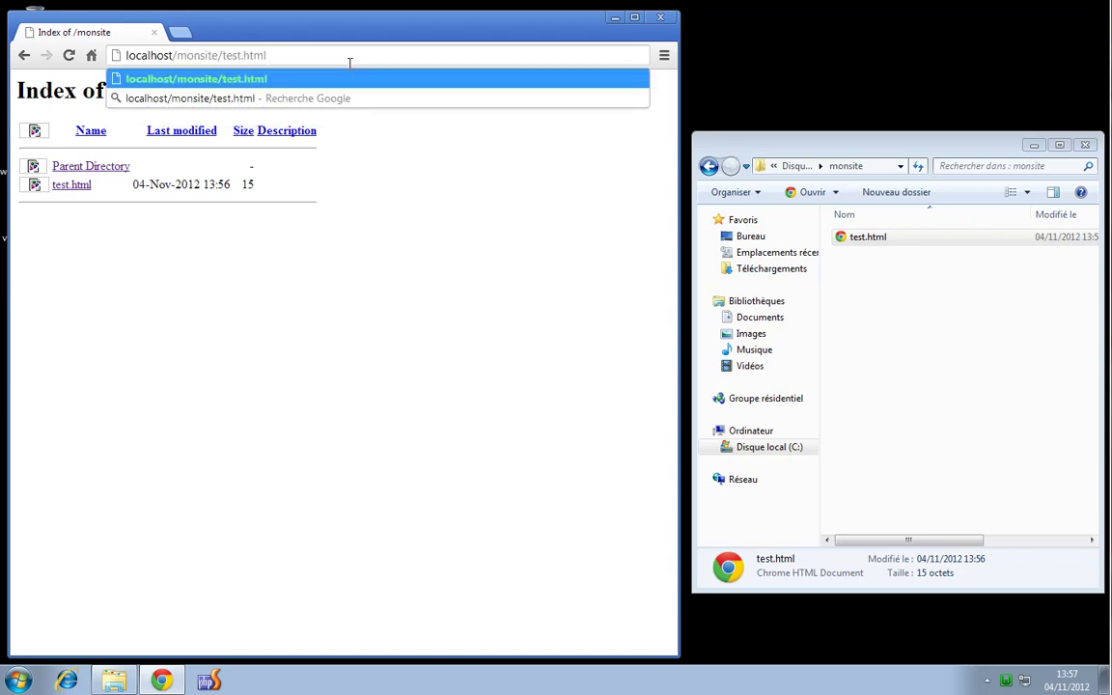
pyautogui.press('Return')
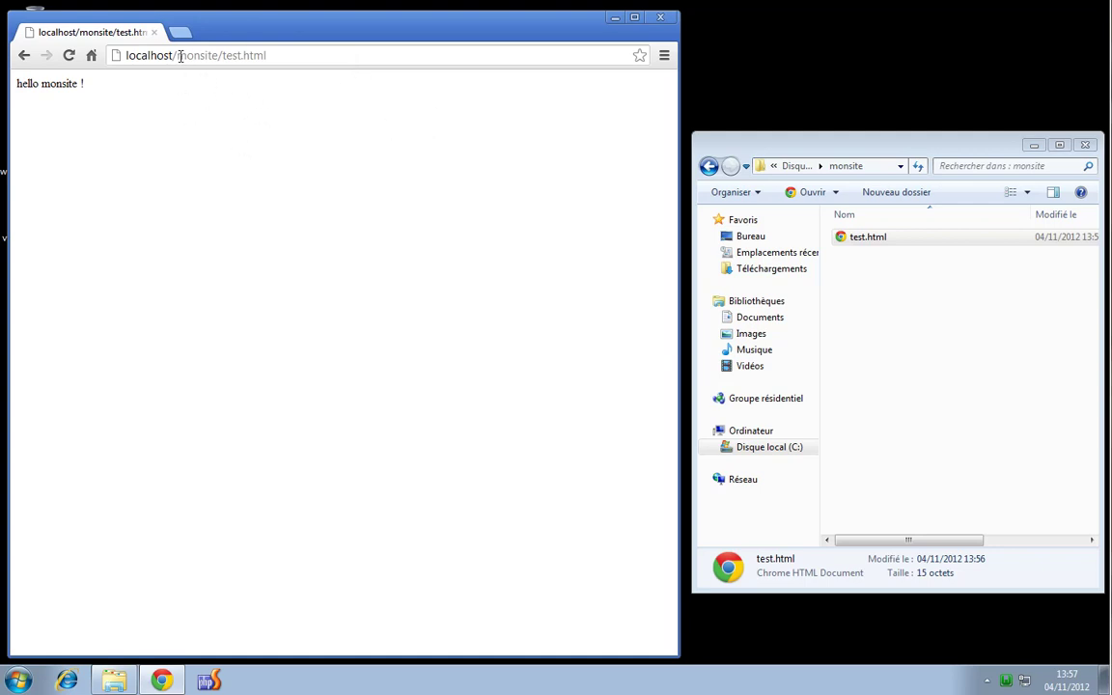
pyautogui.moveTo(178, 55); pyautogui.dragTo(290, 55)
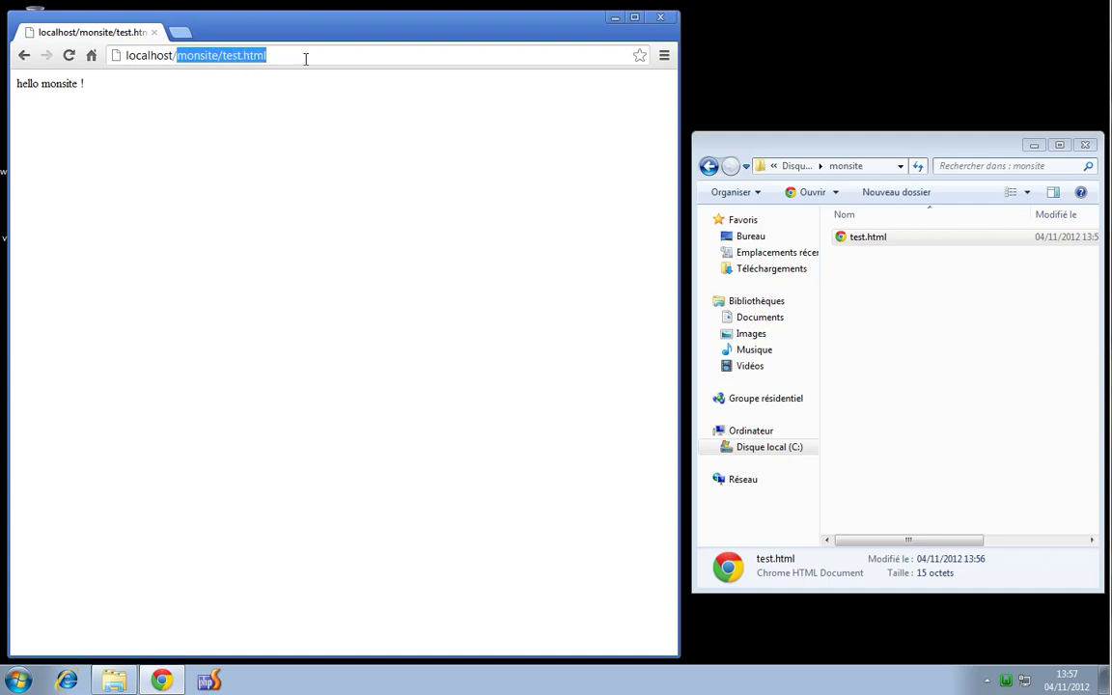
pyautogui.press('BackSpace')
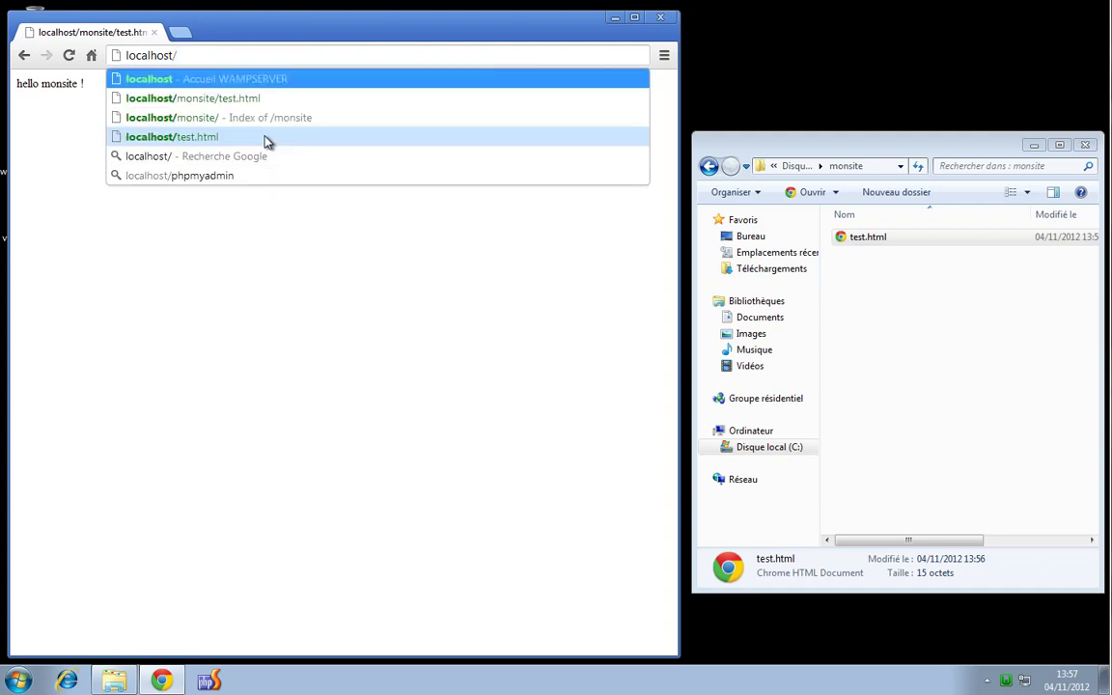
# Load localhost/monsite/test.html showing 'hello monsite !', then begin renaming test.html in Explorer
pyautogui.press('Return')
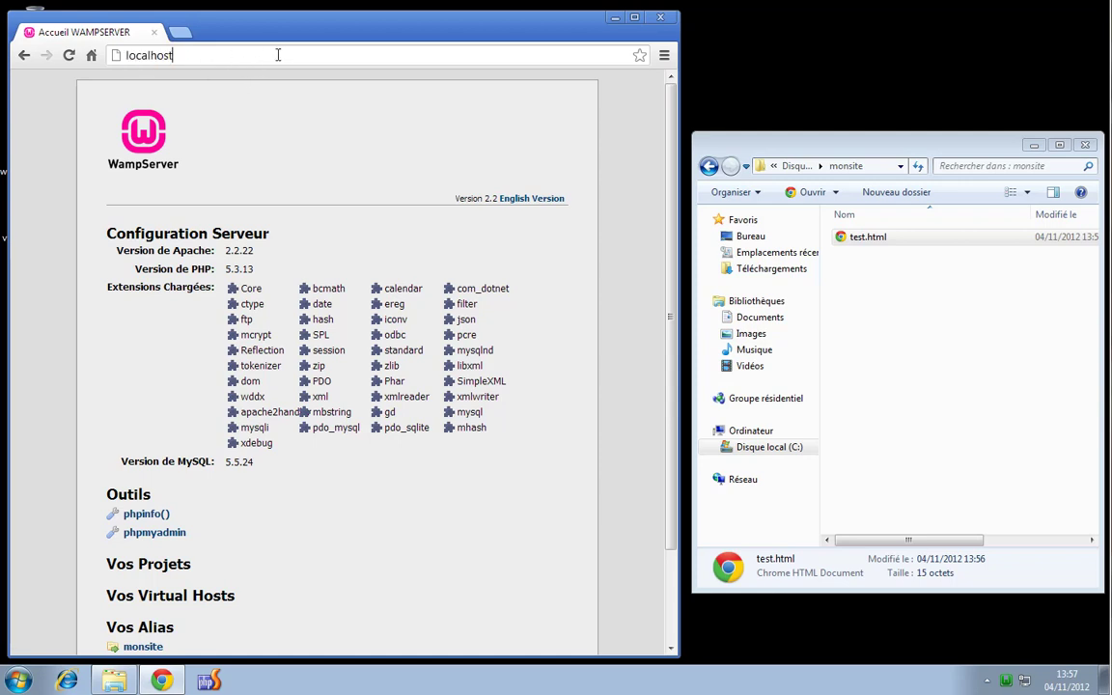
pyautogui.write('monsite/test.html')
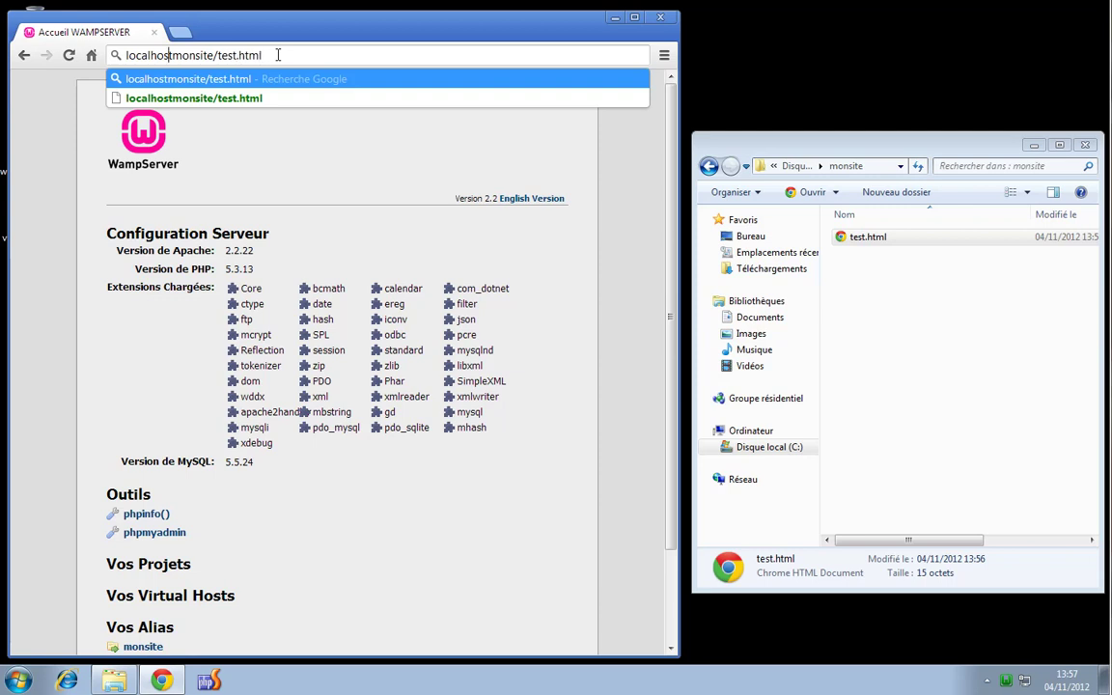
pyautogui.press('Return')
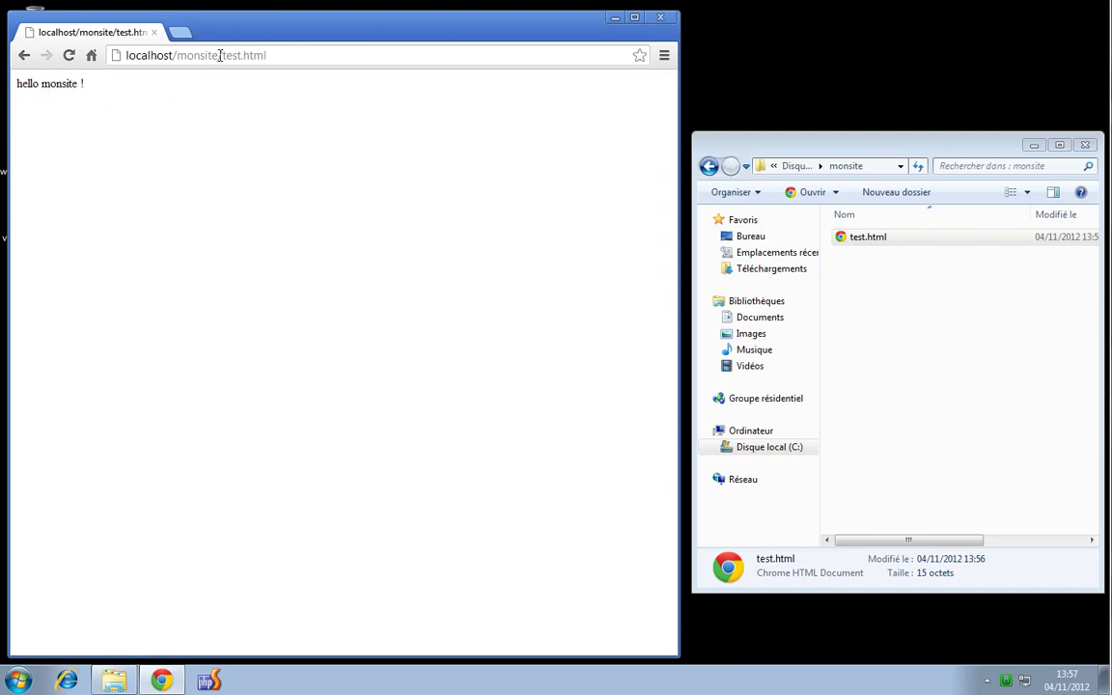
pyautogui.moveTo(222, 55); pyautogui.dragTo(307, 55)
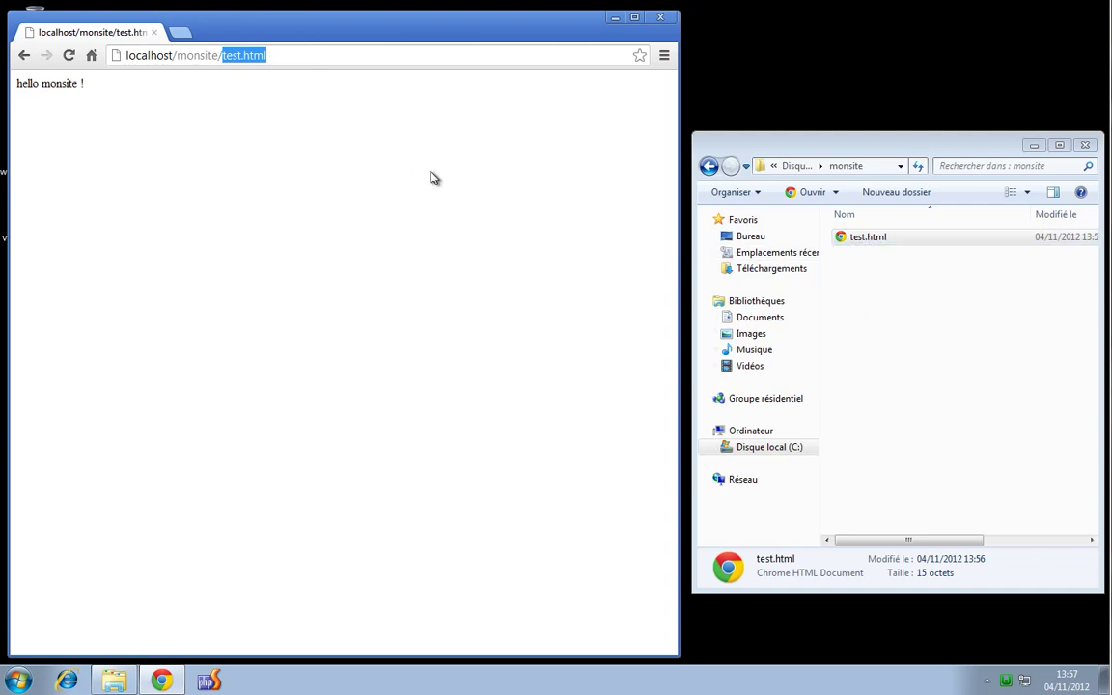
pyautogui.click(873, 241)
pyautogui.press('F2')
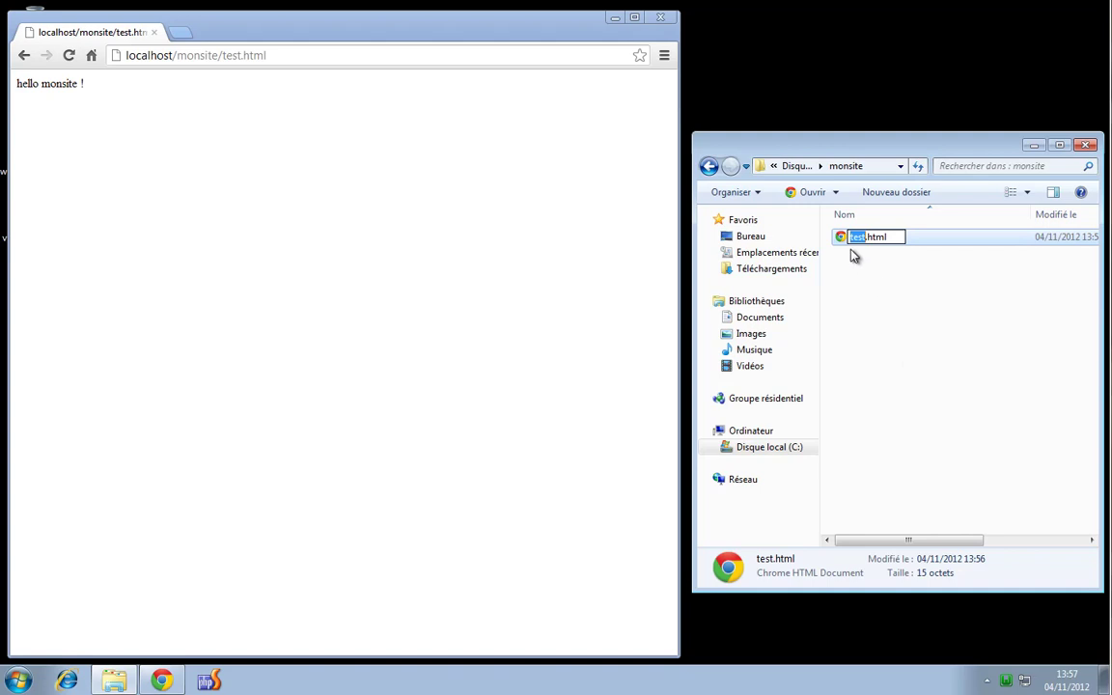
# Rename test.html to index.html in the monsite folder
pyautogui.click(869, 255)
pyautogui.rightClick(870, 238)
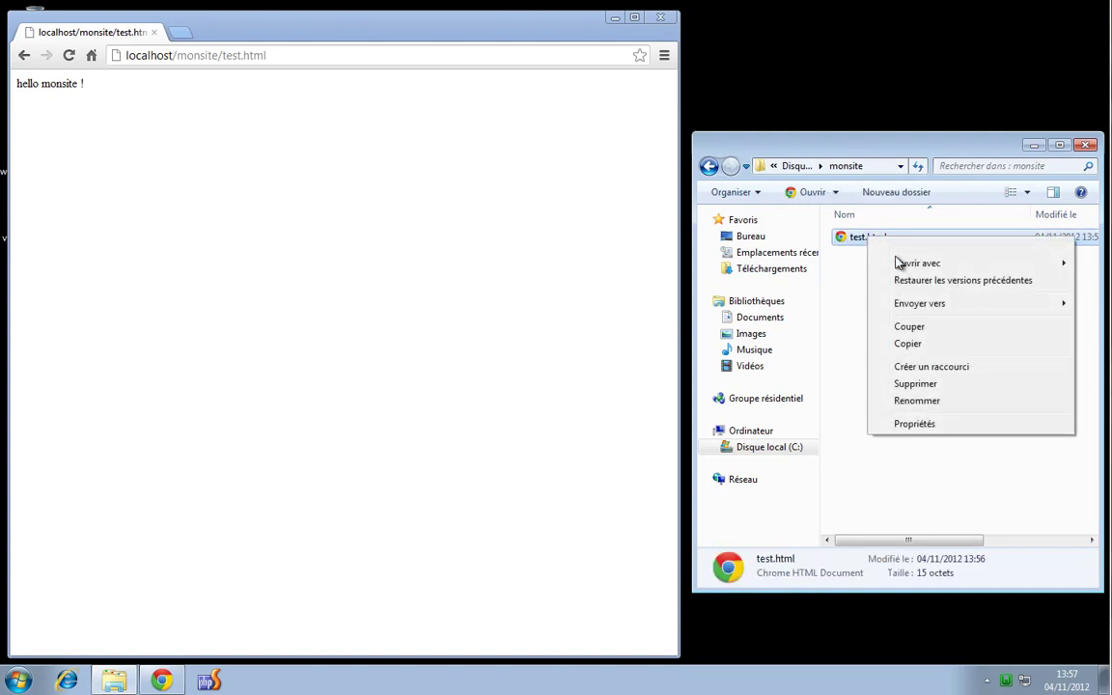
pyautogui.click(932, 406)
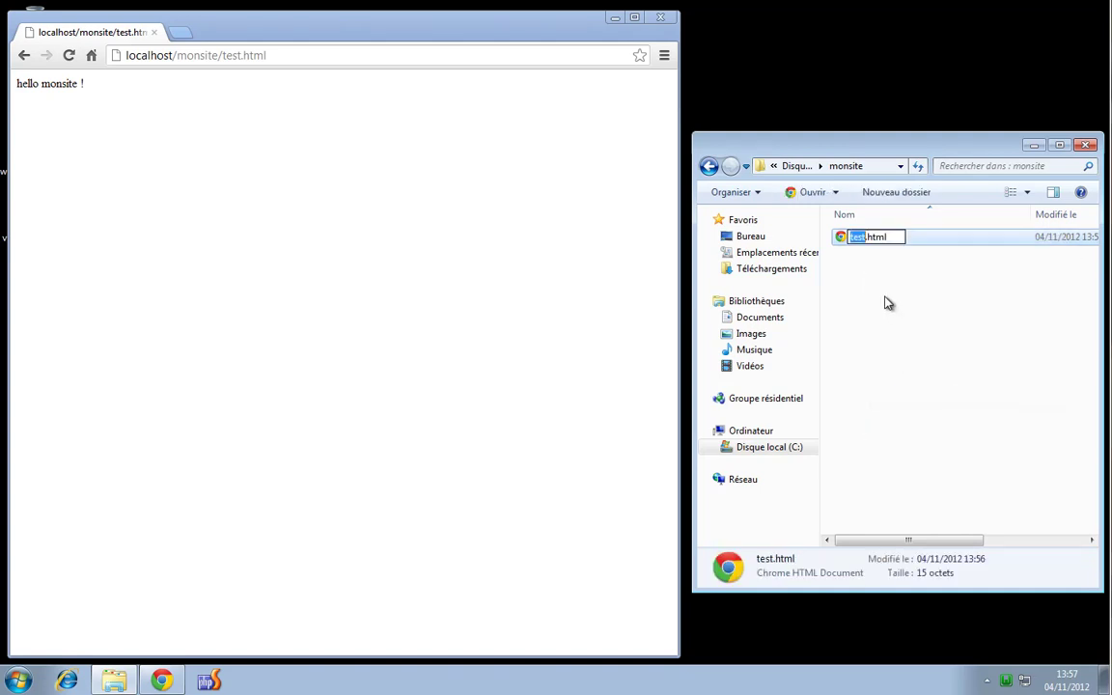
pyautogui.write('index')
pyautogui.press('Return')
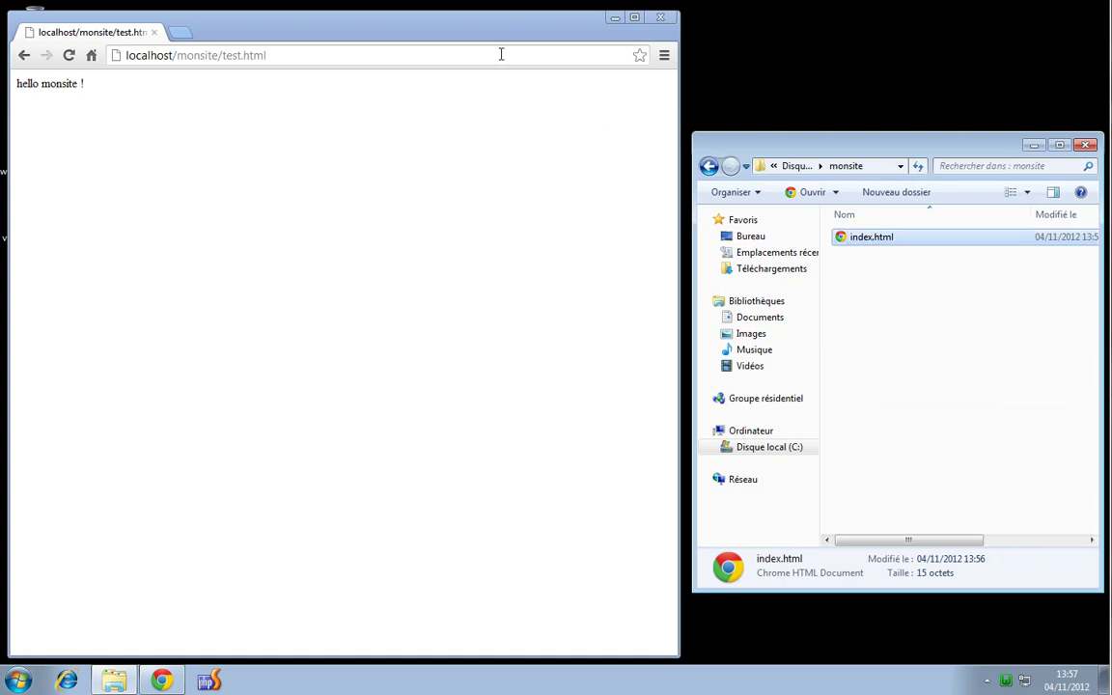
# Load localhost/monsite/ without a file name to show 'hello monsite !' as the default page
pyautogui.click(235, 53)
pyautogui.moveTo(223, 55); pyautogui.dragTo(434, 69)
pyautogui.press('BackSpace')
pyautogui.press('Return')
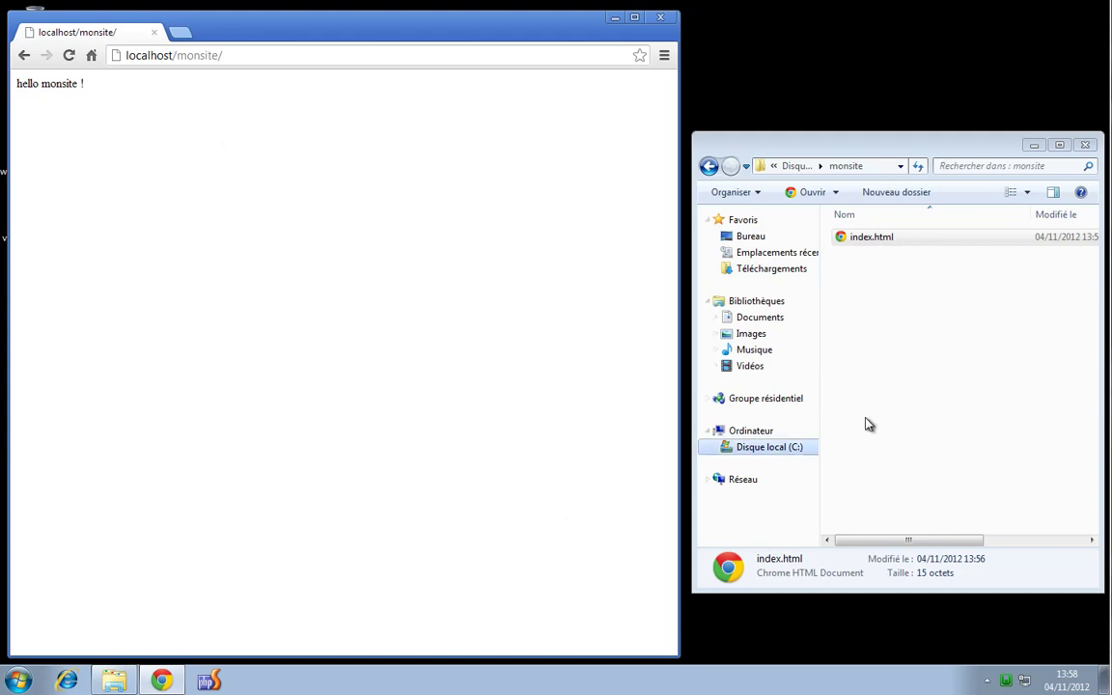
# Open Apache's httpd.conf in Bloc-notes from the WampServer menu
pyautogui.click(1005, 680)
pyautogui.moveTo(1049, 536)
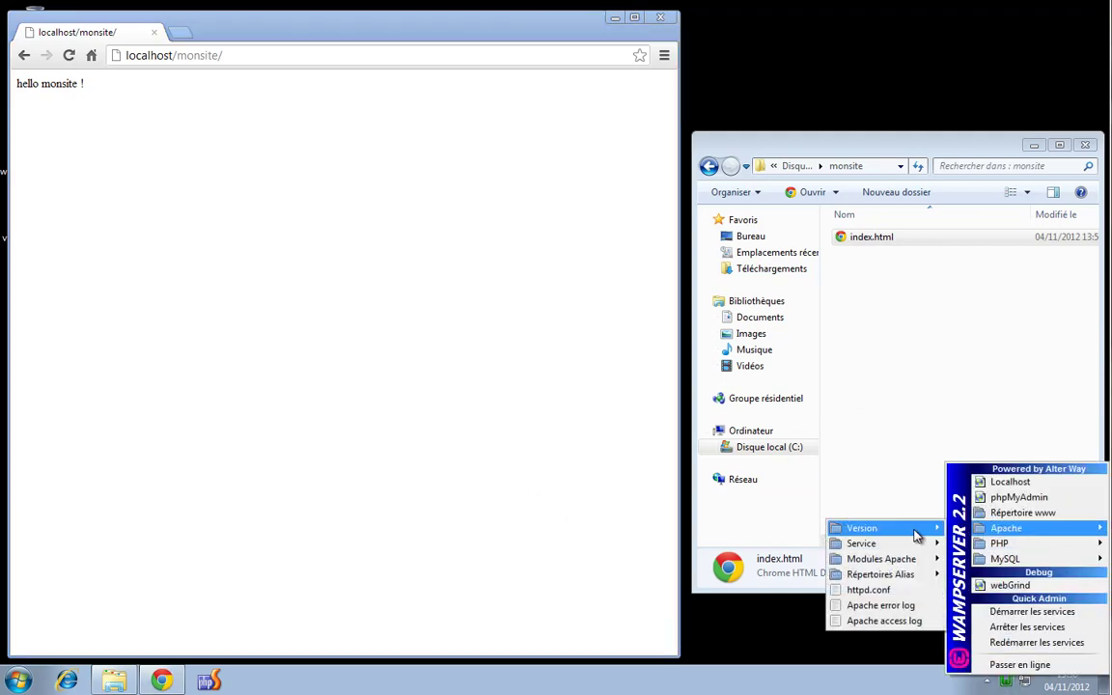
pyautogui.click(906, 593)
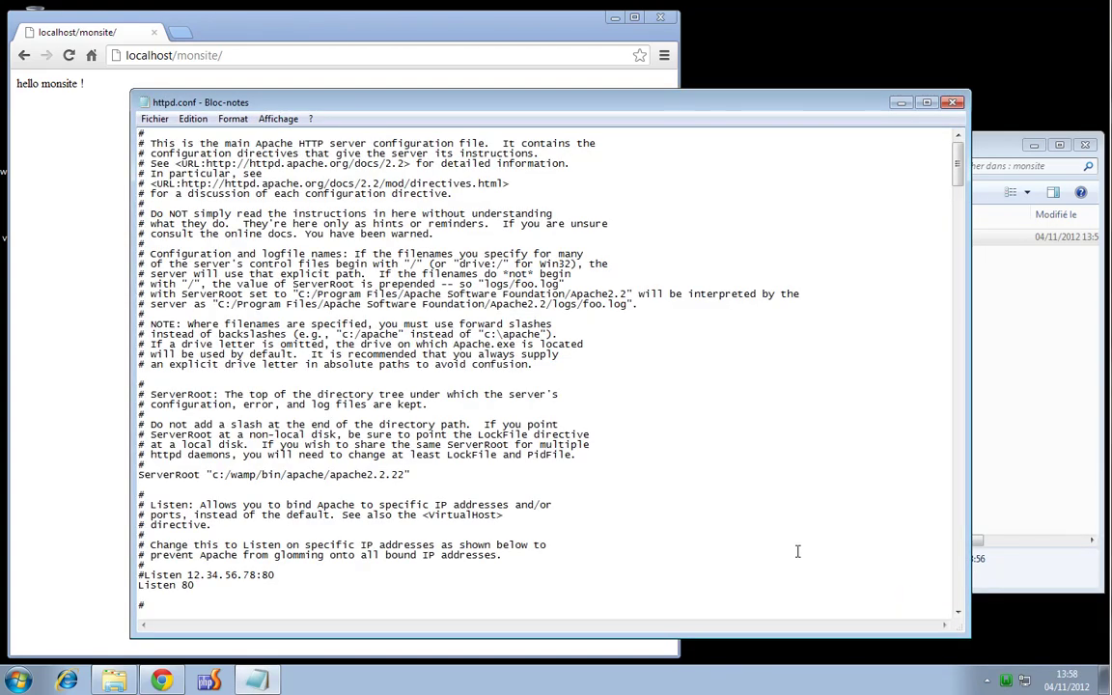
pyautogui.click(696, 426)
# Search for 'index' to locate the DirectoryIndex line listing index.php, index.php3, index.html, index.htm
pyautogui.hotkey('ctrl', 'f')
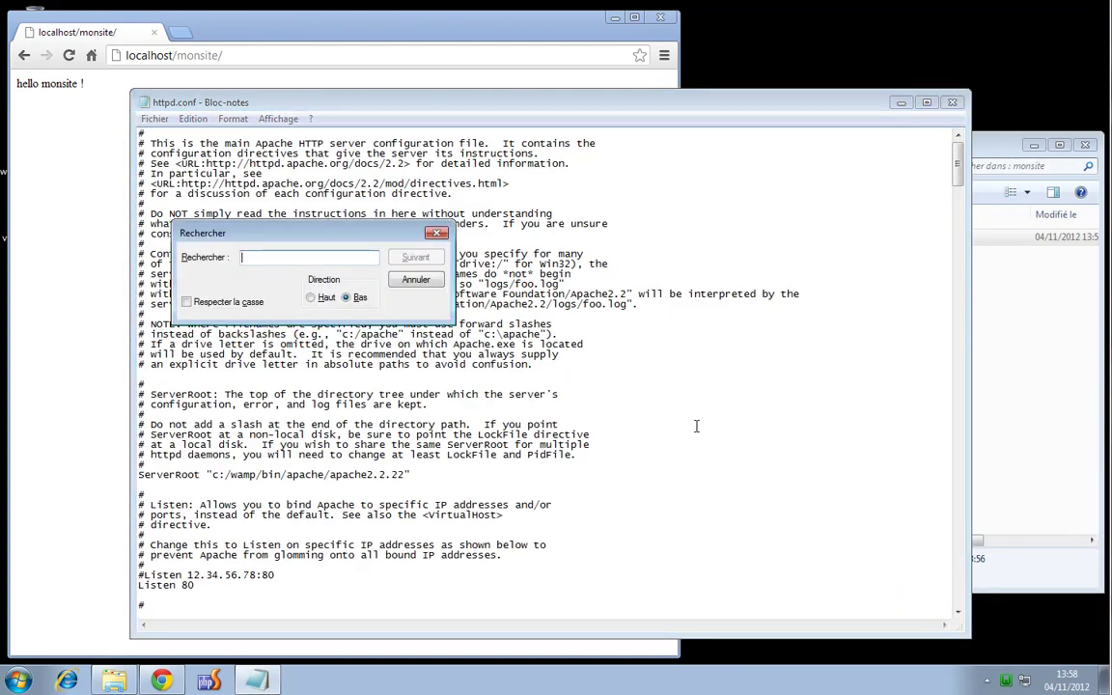
pyautogui.write('inde')
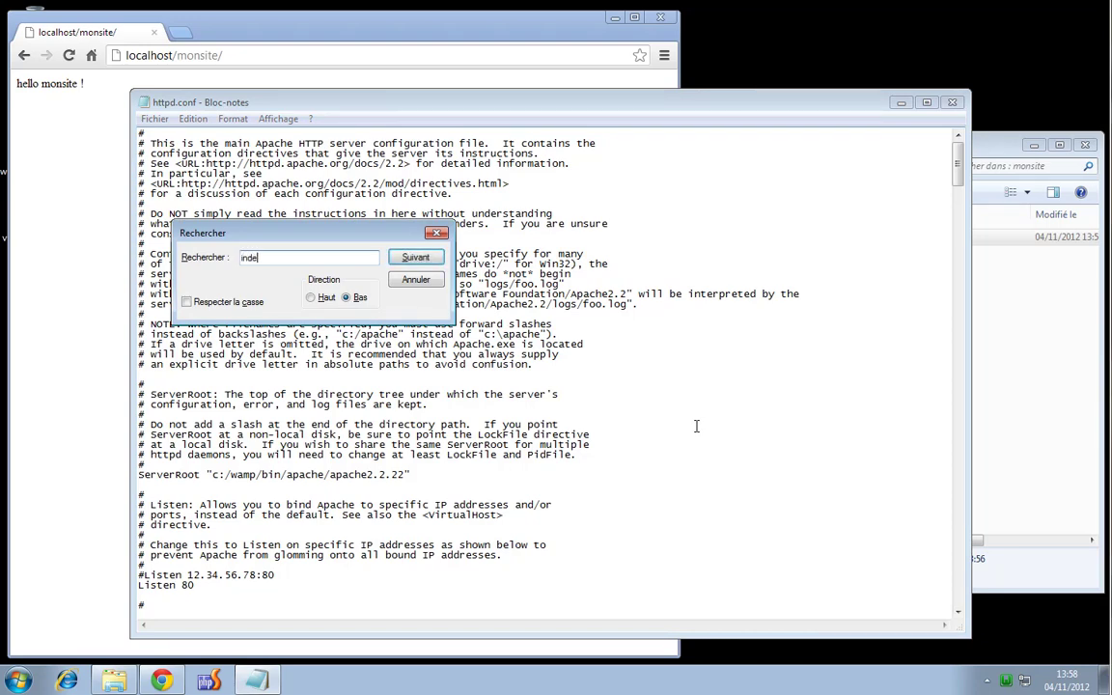
pyautogui.write('x')
pyautogui.press('Return')
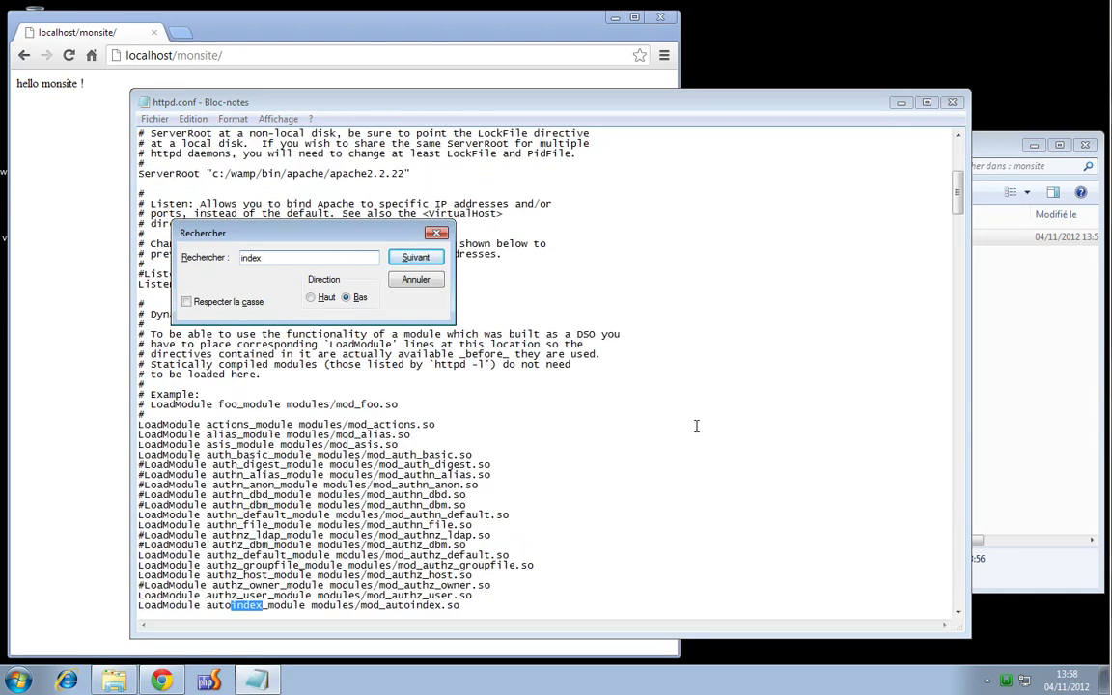
pyautogui.press('Return')
pyautogui.press('Return')
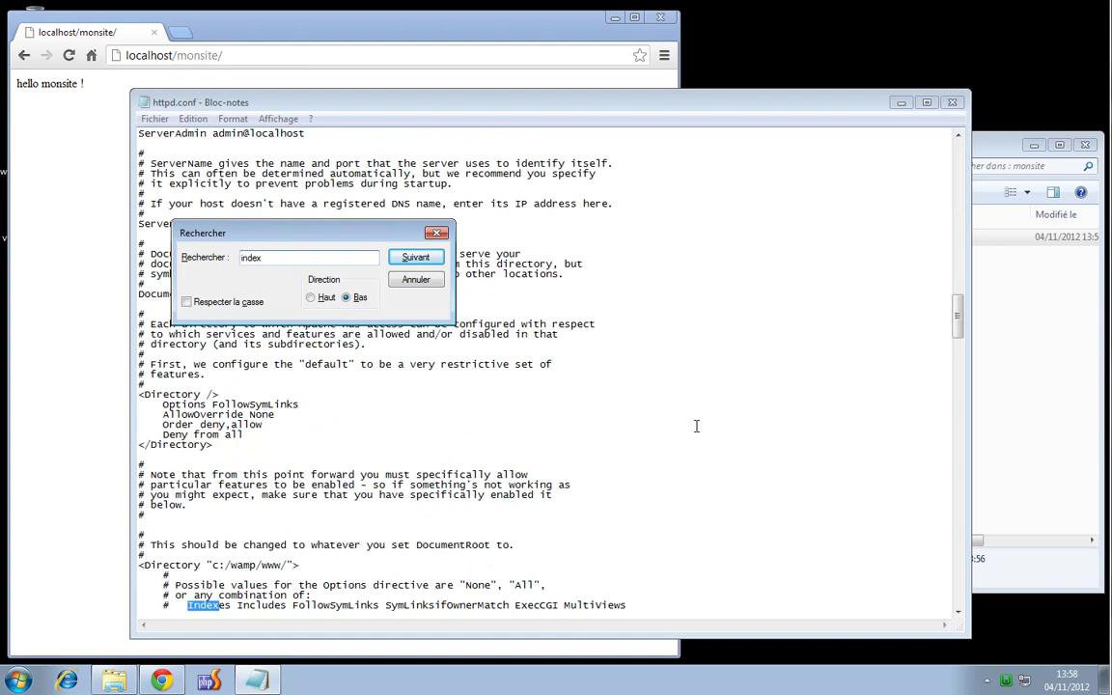
pyautogui.press('Return')
pyautogui.press('Return')
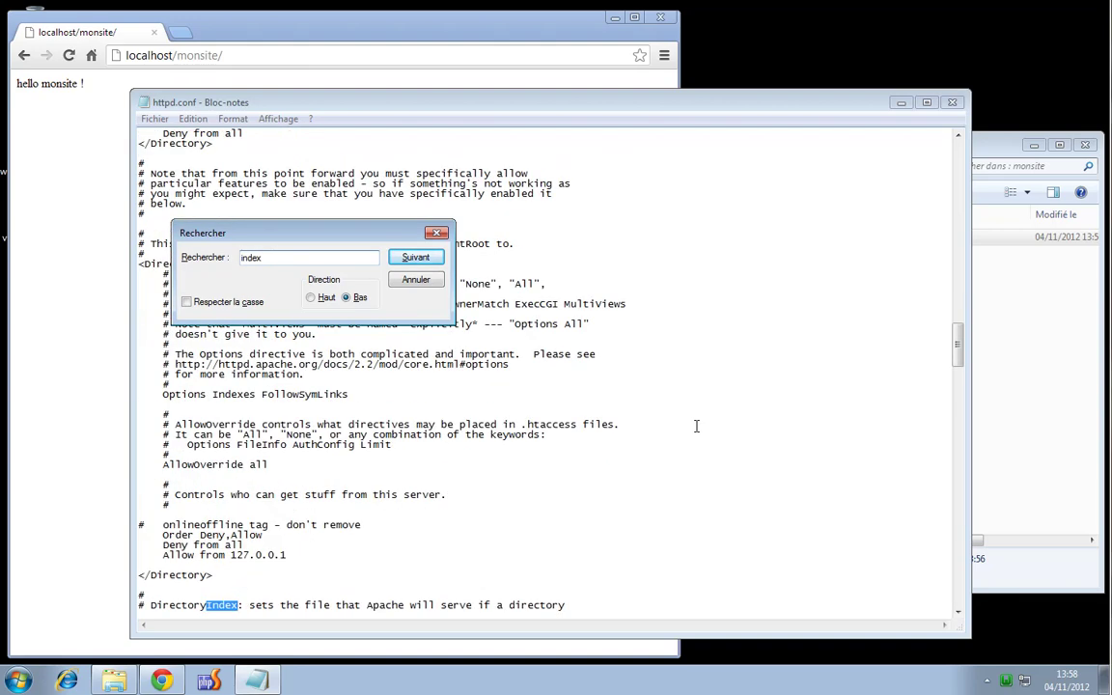
pyautogui.press('Return')
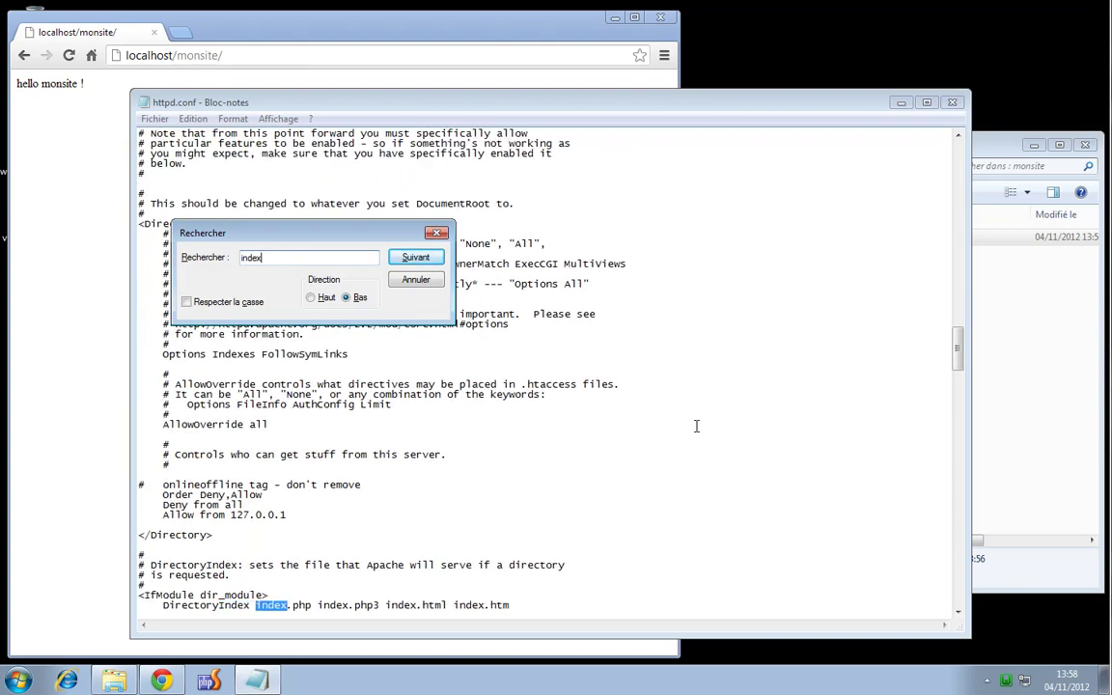
pyautogui.moveTo(959, 335); pyautogui.dragTo(959, 367)
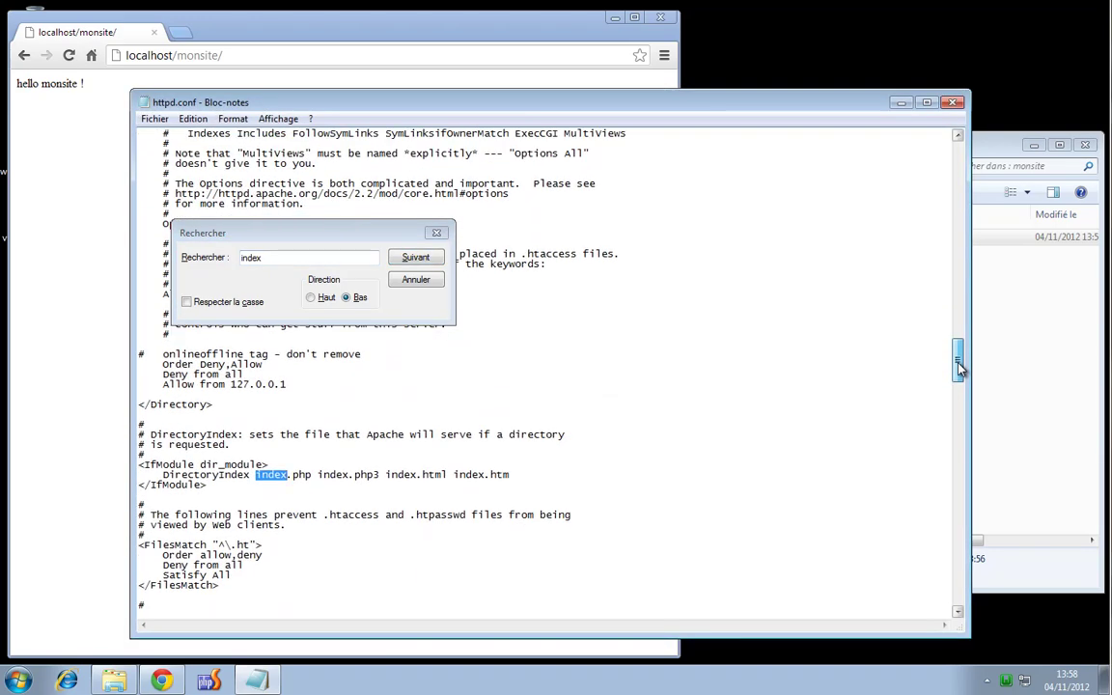
pyautogui.click(436, 232)
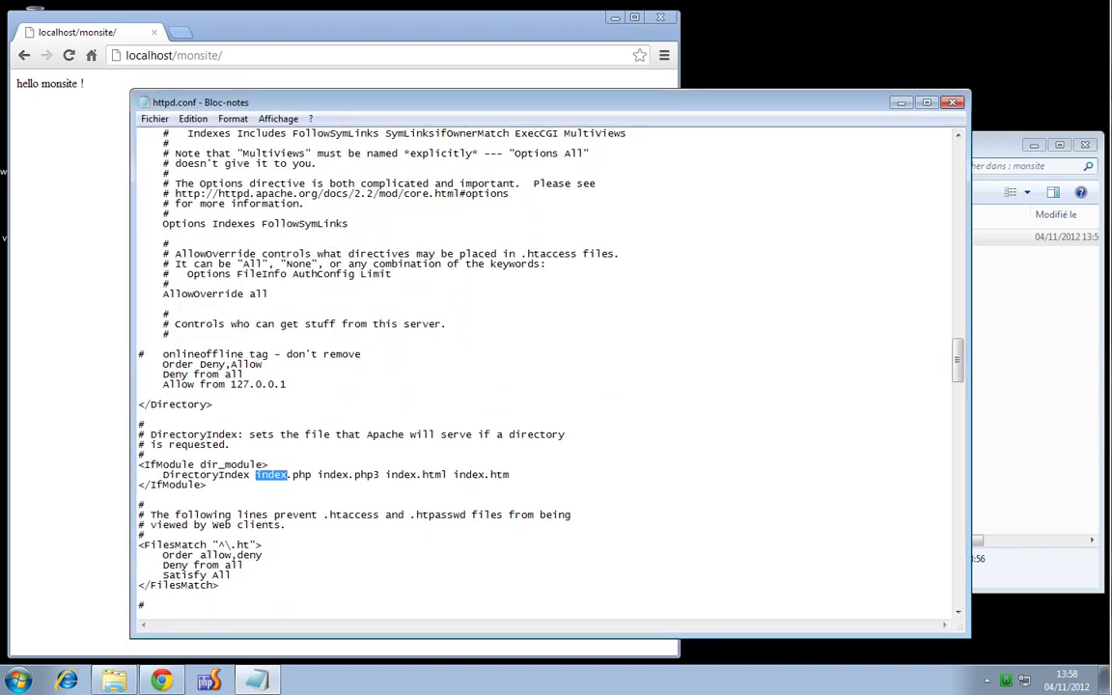
pyautogui.click(219, 474)
pyautogui.moveTo(164, 474); pyautogui.dragTo(220, 474)
# Append test.html to the DirectoryIndex line and save httpd.conf on closing Bloc-notes
pyautogui.click(238, 480)
pyautogui.write('test.html')
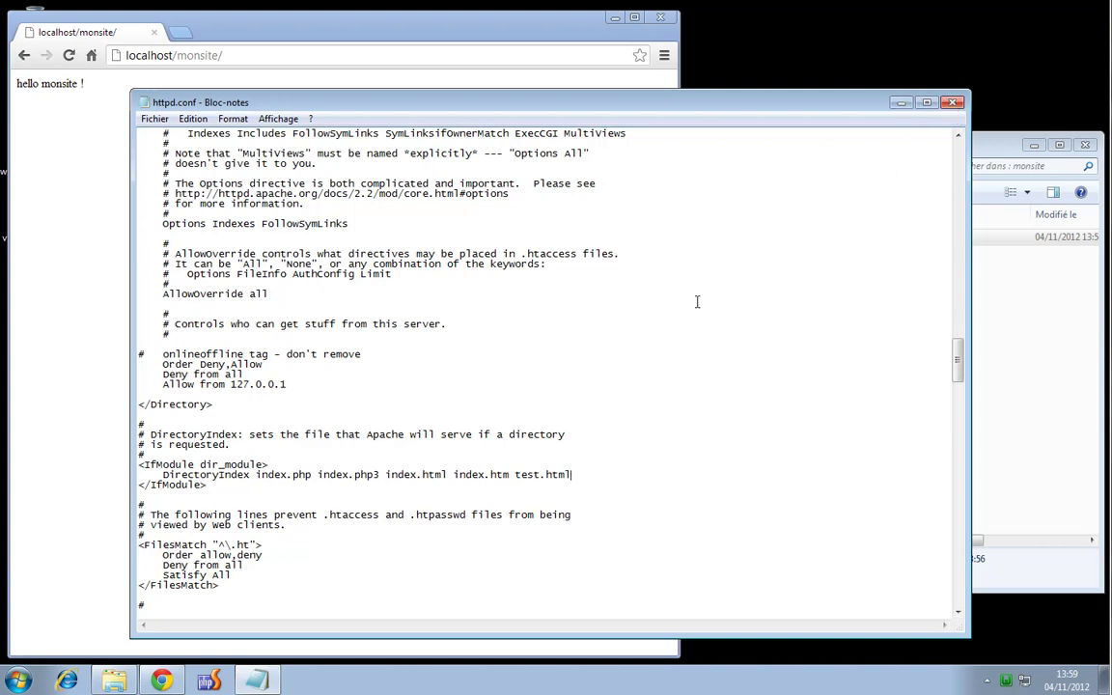
pyautogui.click(952, 101)
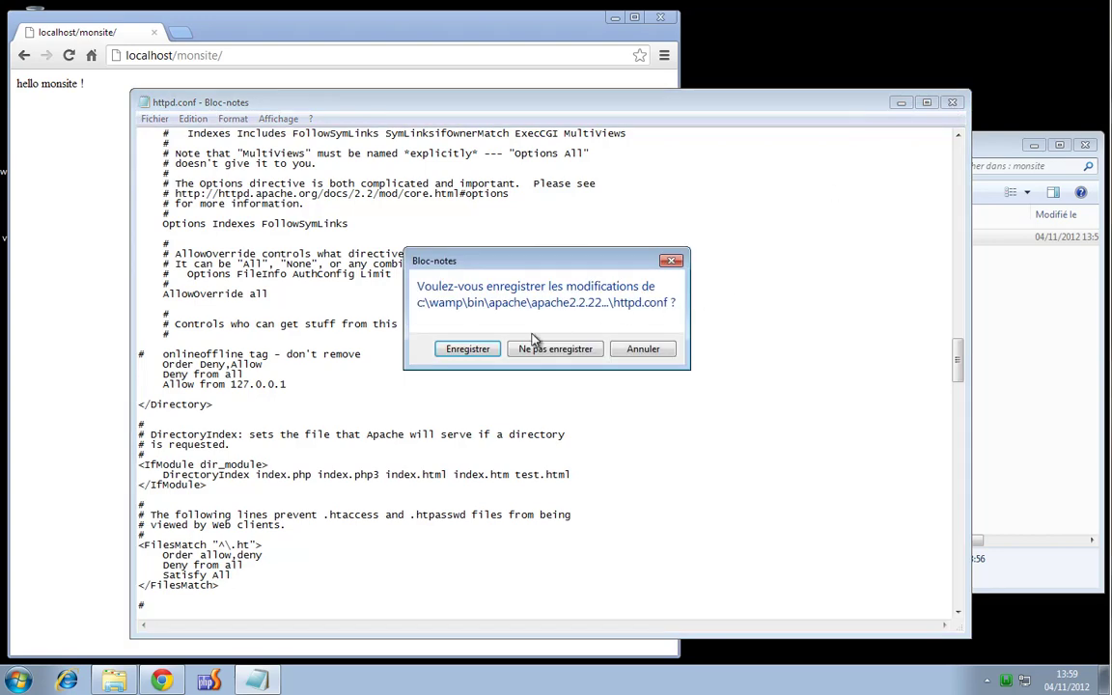
pyautogui.click(483, 352)
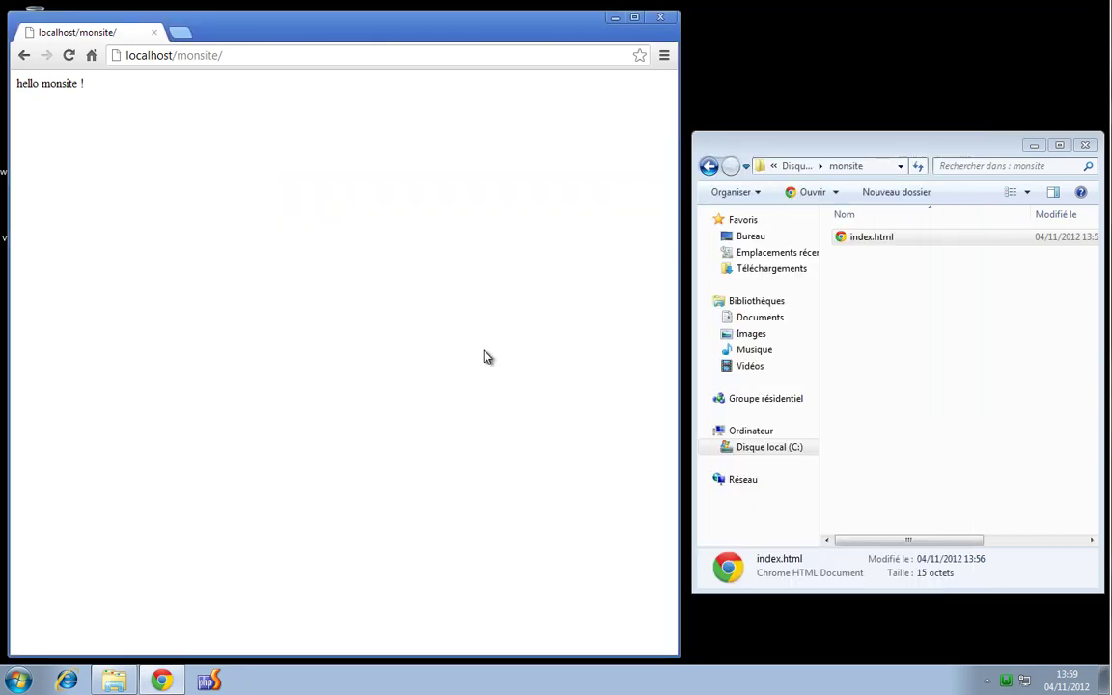
# Restart WampServer's services, reload localhost/monsite/ to see 'hello monsite !', and select index.html
pyautogui.click(1006, 682)
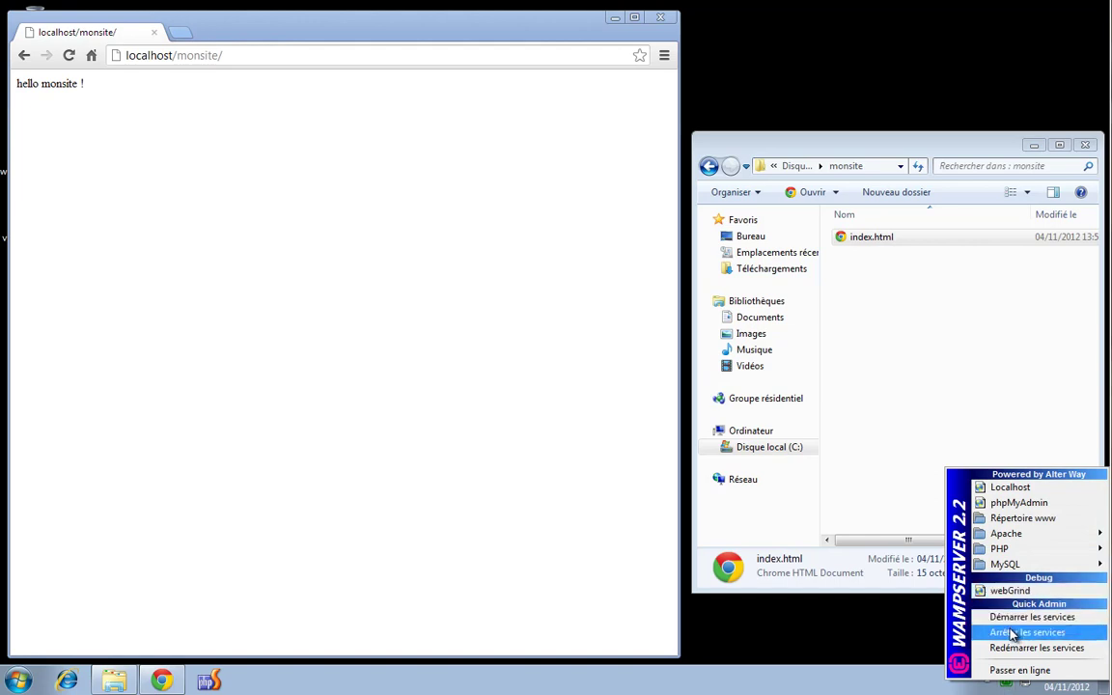
pyautogui.click(1006, 649)
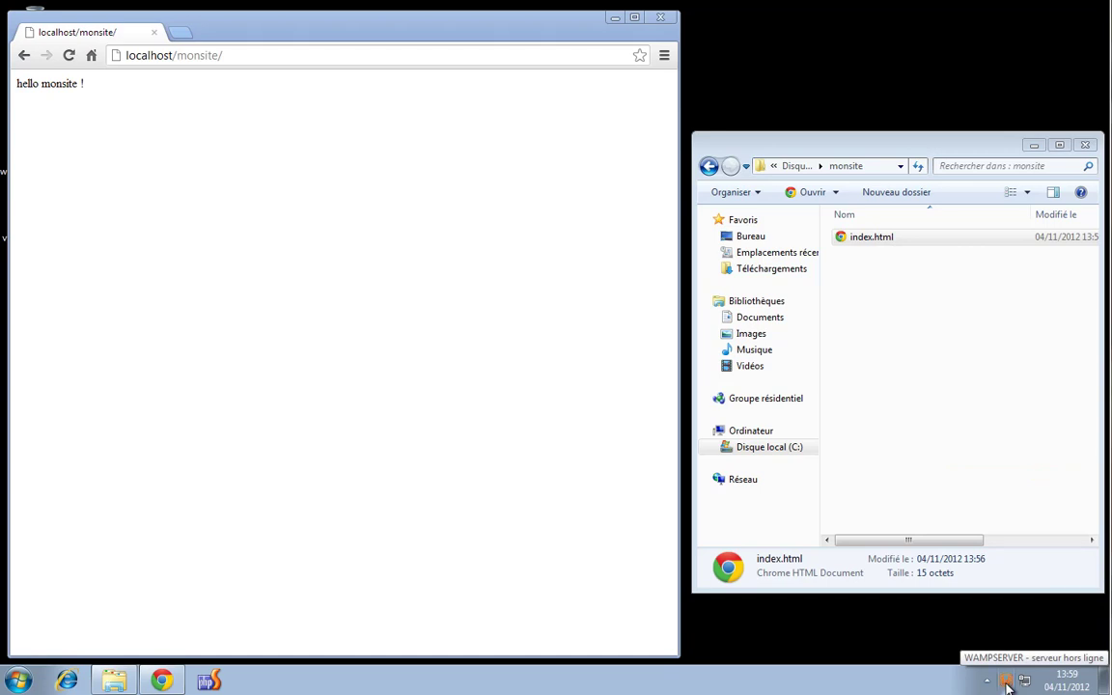
pyautogui.click(283, 53)
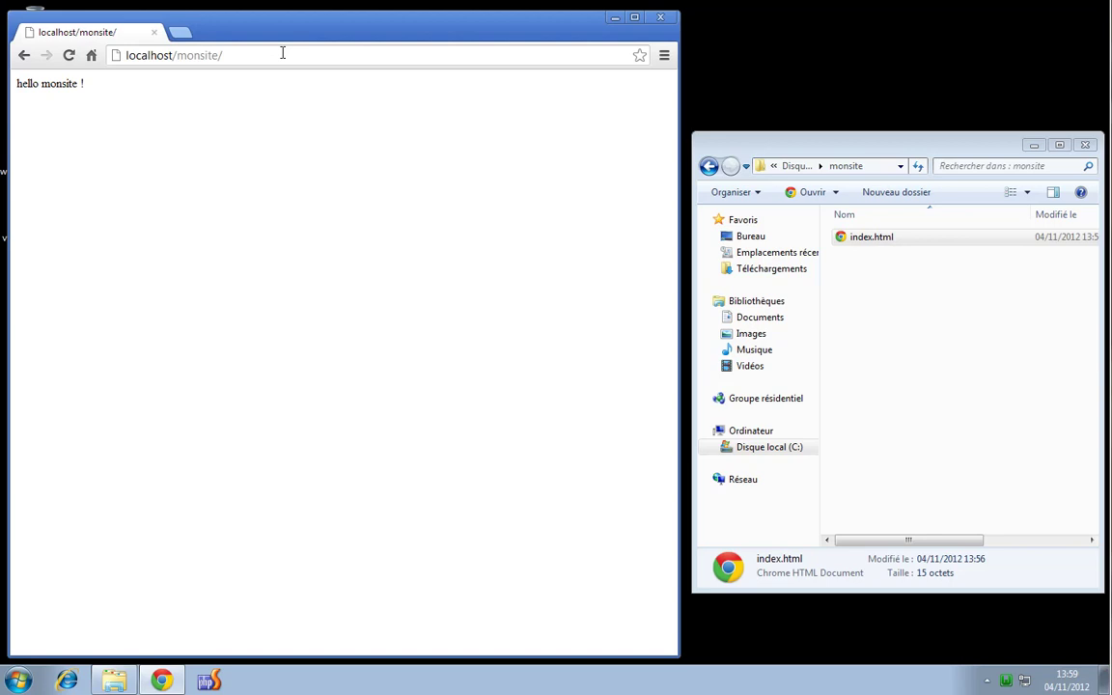
pyautogui.click(70, 56)
pyautogui.click(852, 308)
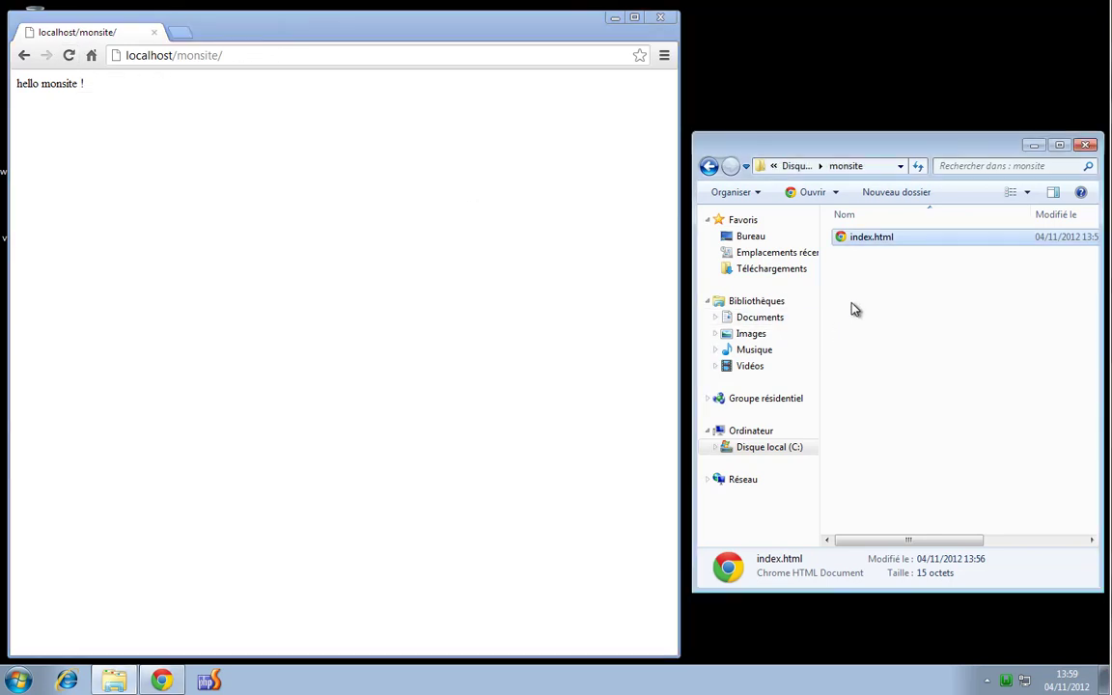
pyautogui.click(865, 241)
# Rename index.html to test.html and reload localhost/monsite/ several times
pyautogui.press('F2')
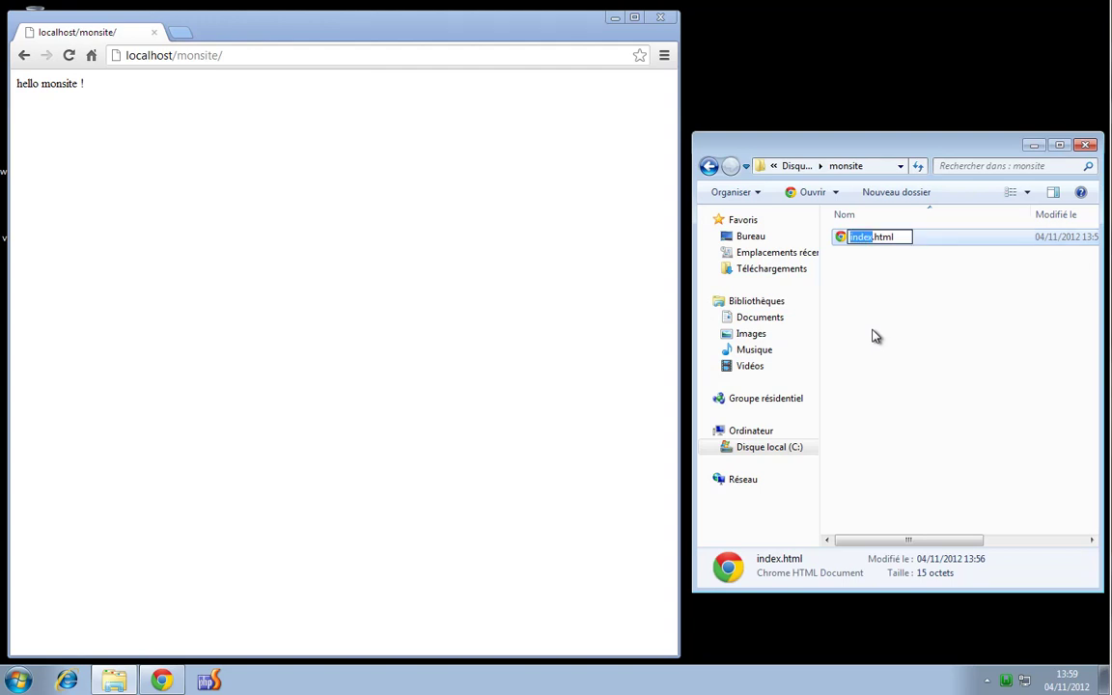
pyautogui.write('test')
pyautogui.press('Return')
pyautogui.click(70, 55)
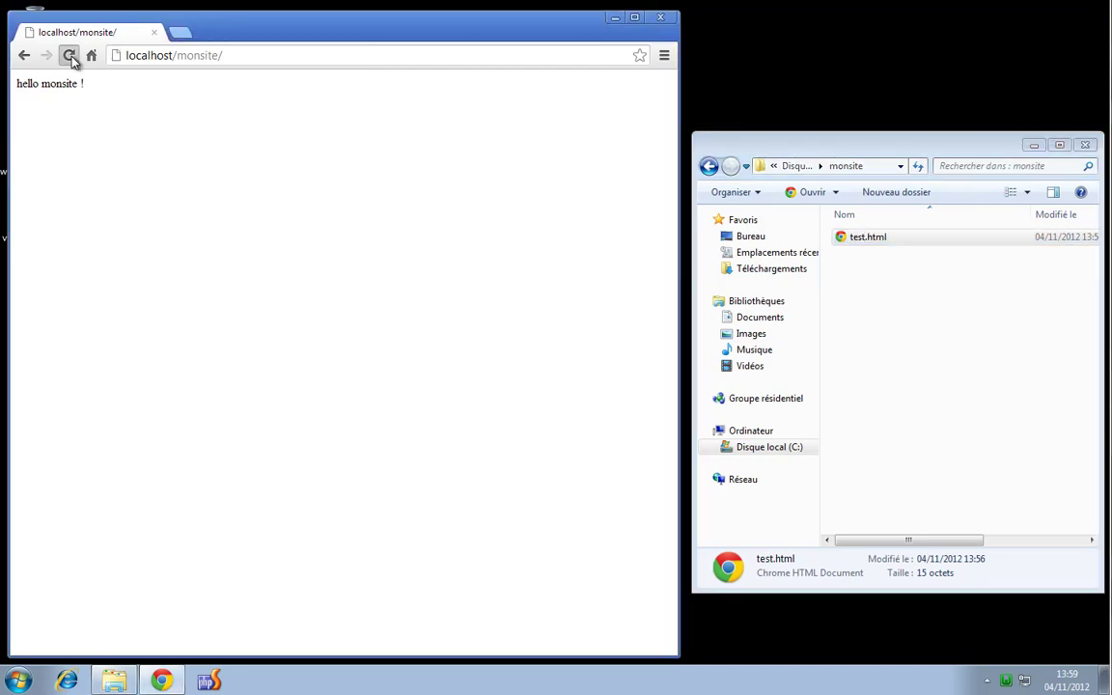
pyautogui.click(70, 55)
pyautogui.click(69, 55)
pyautogui.click(70, 55)
pyautogui.click(69, 55)
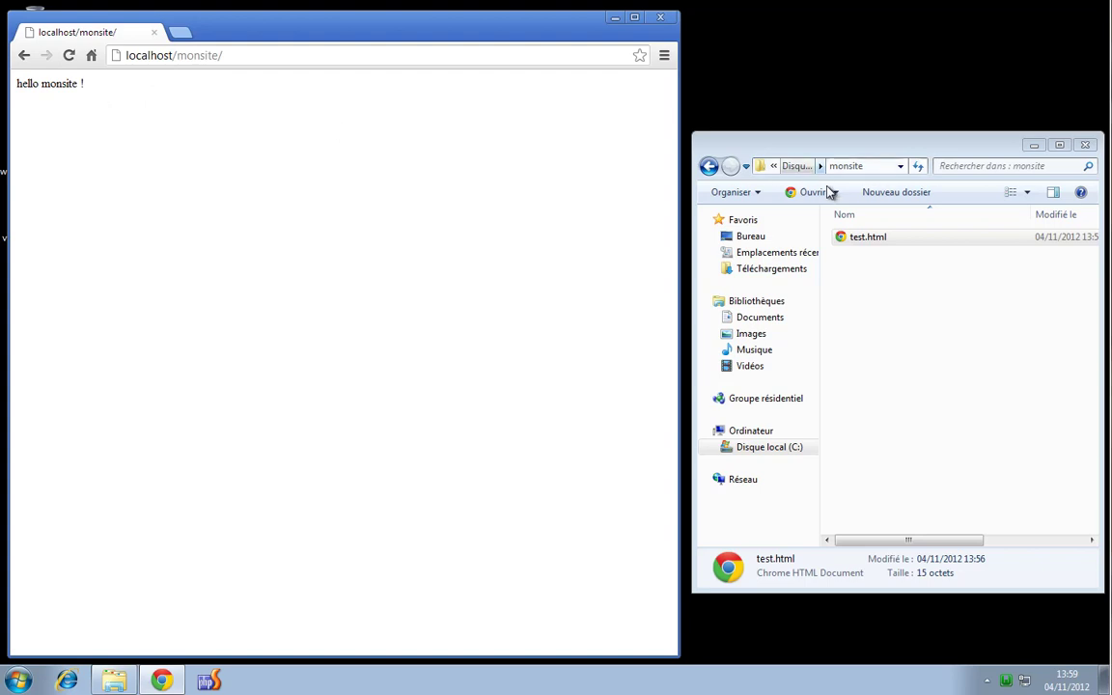
# Rename test.html to test2.html and reload to see the Index of /monsite listing
pyautogui.click(880, 238)
pyautogui.press('Right')
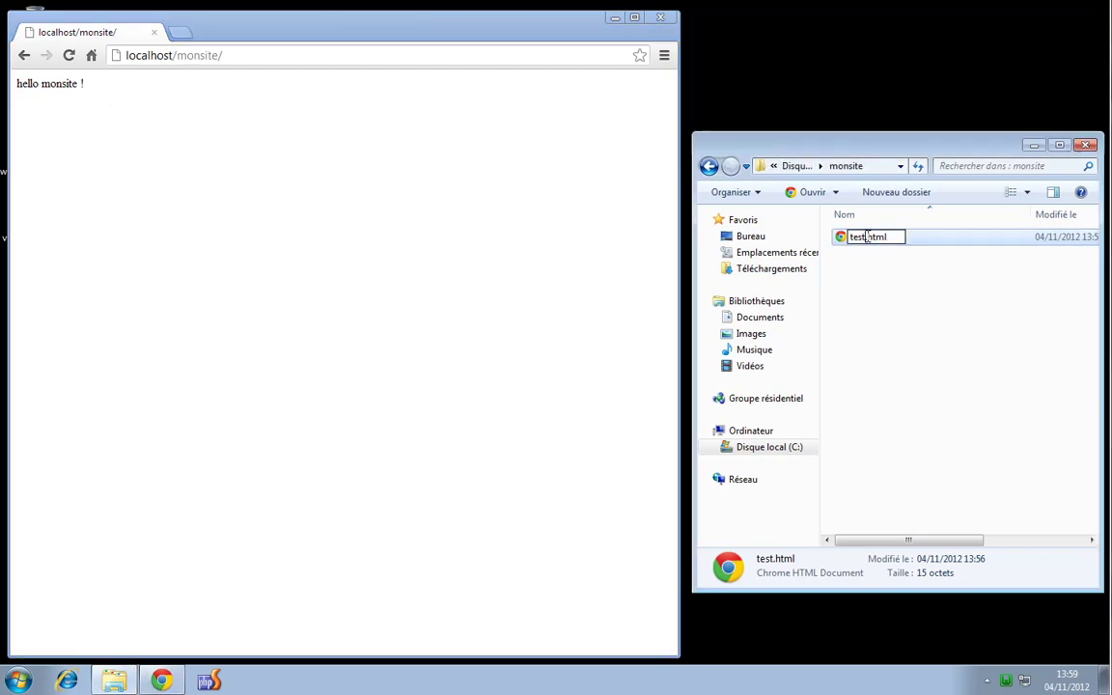
pyautogui.write('2')
pyautogui.press('Return')
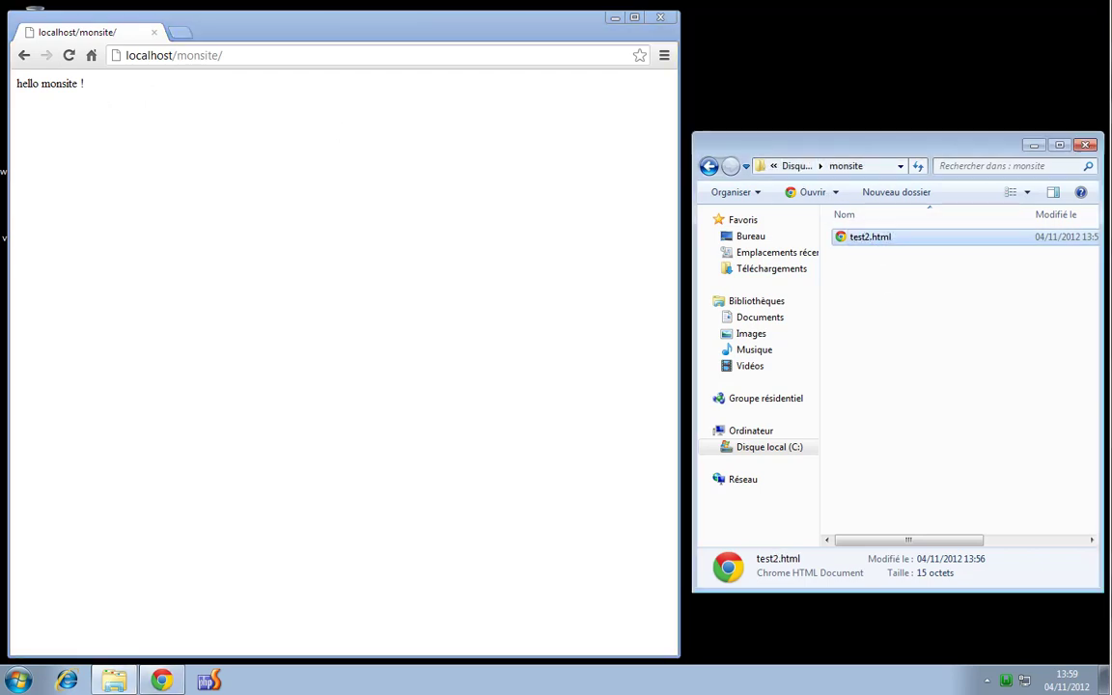
pyautogui.click(72, 55)
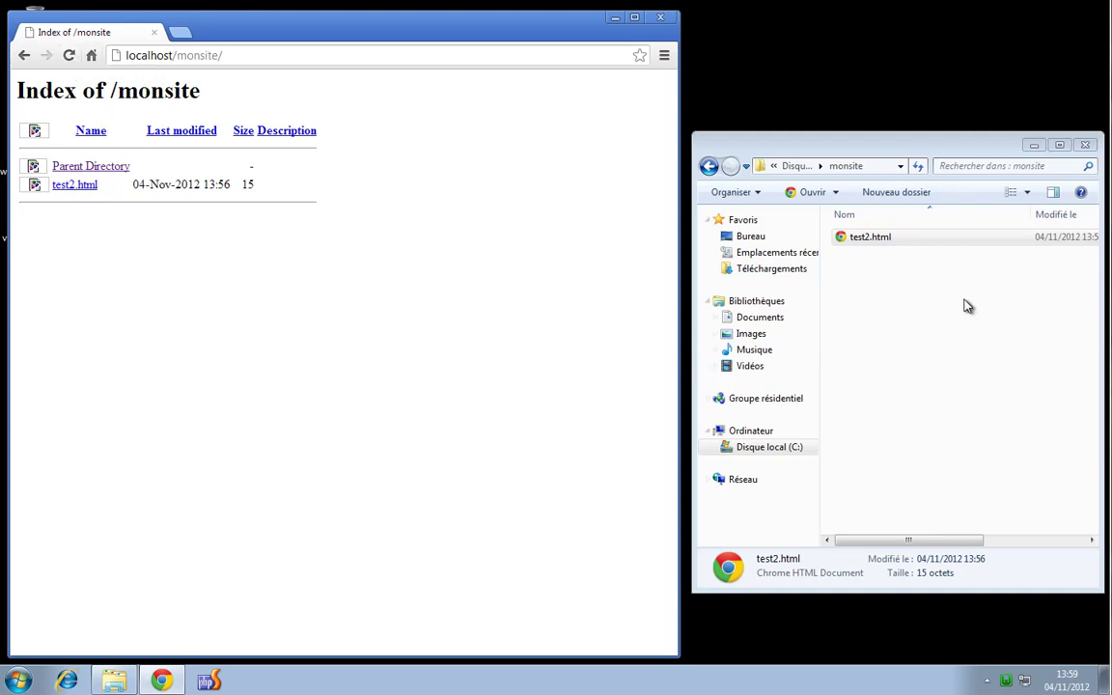
pyautogui.click(1006, 681)
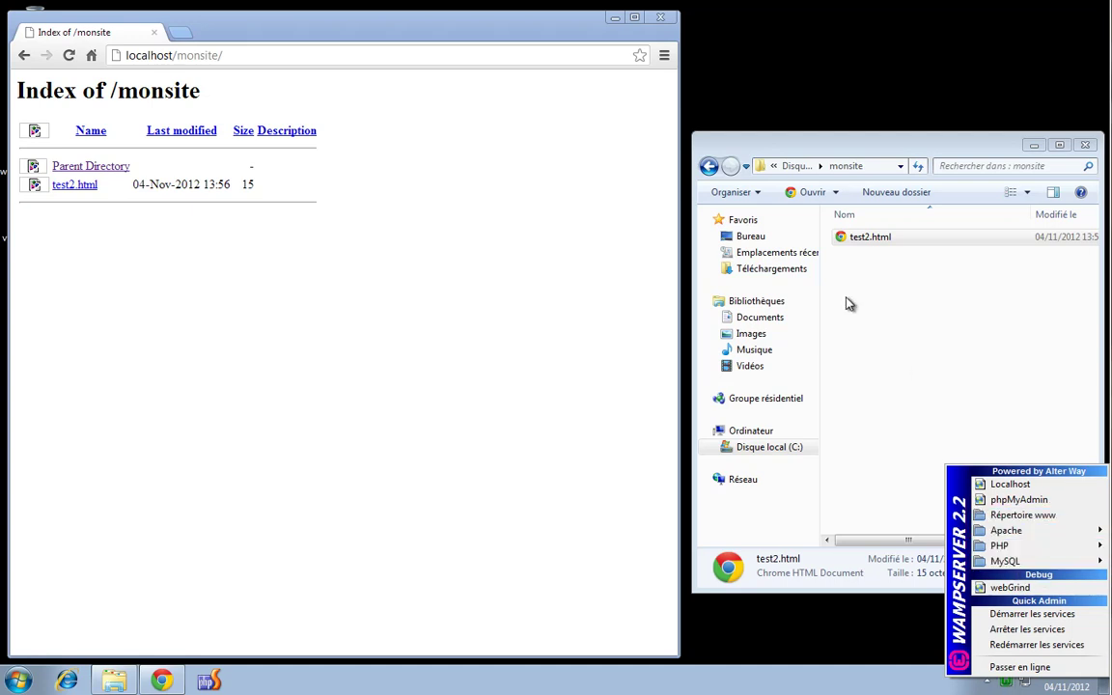
pyautogui.click(933, 271)
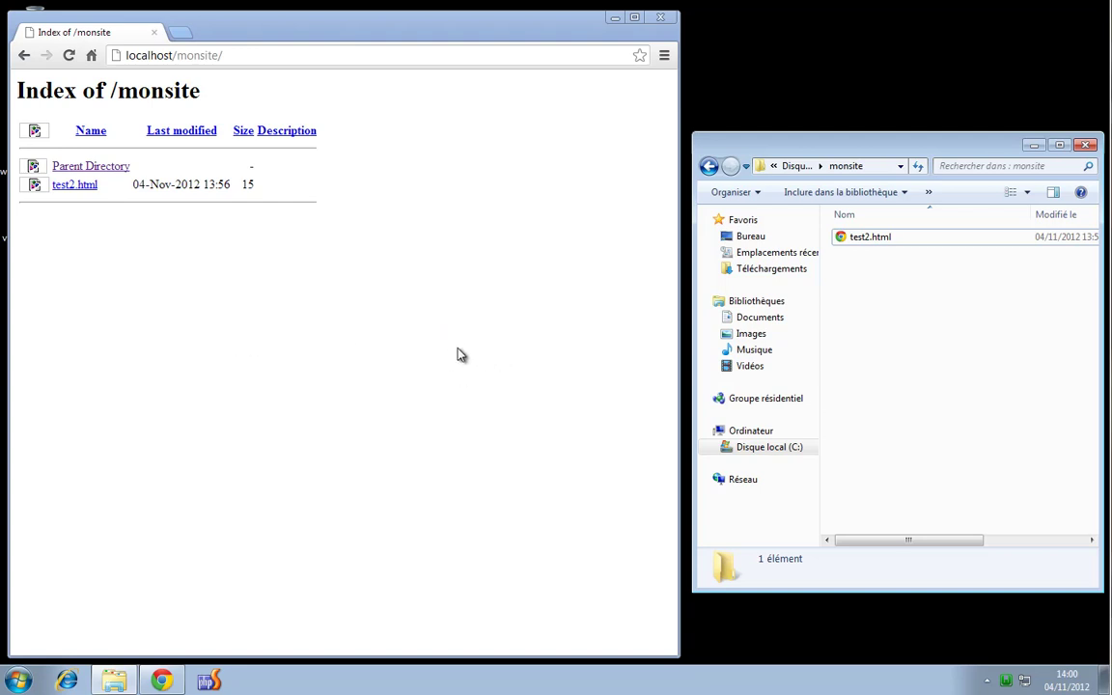
# Open Apache's httpd.conf from the WampServer menu and search it for 'test'
pyautogui.click(1005, 680)
pyautogui.moveTo(1014, 532)
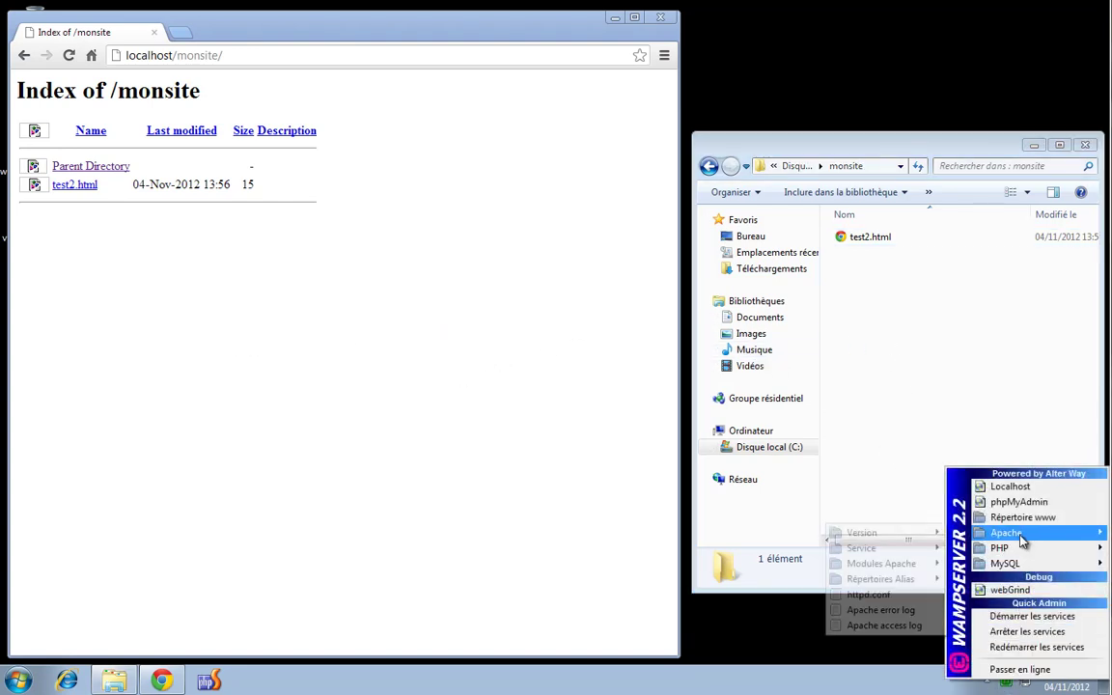
pyautogui.click(906, 596)
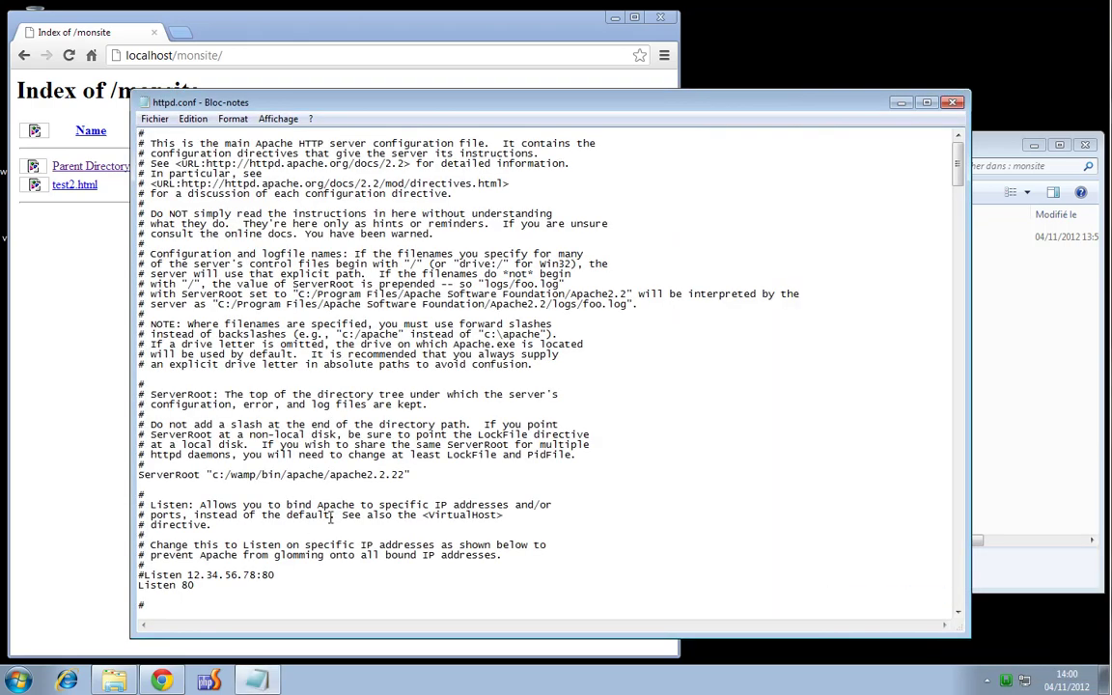
pyautogui.hotkey('ctrl', 'f')
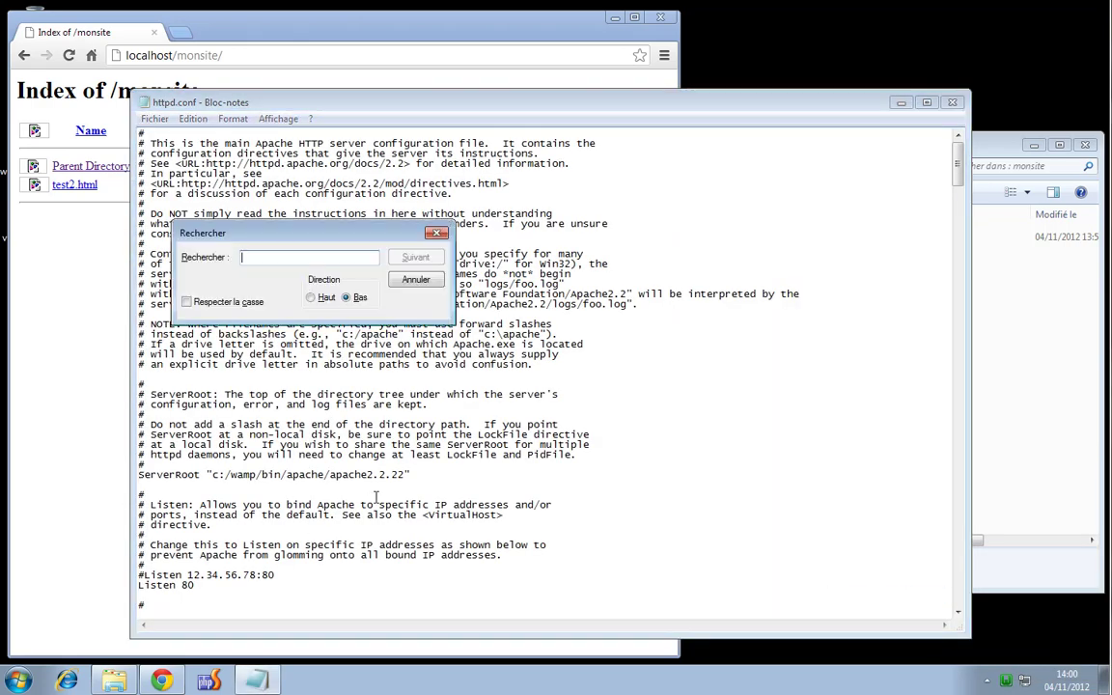
pyautogui.click(438, 232)
pyautogui.click(196, 119)
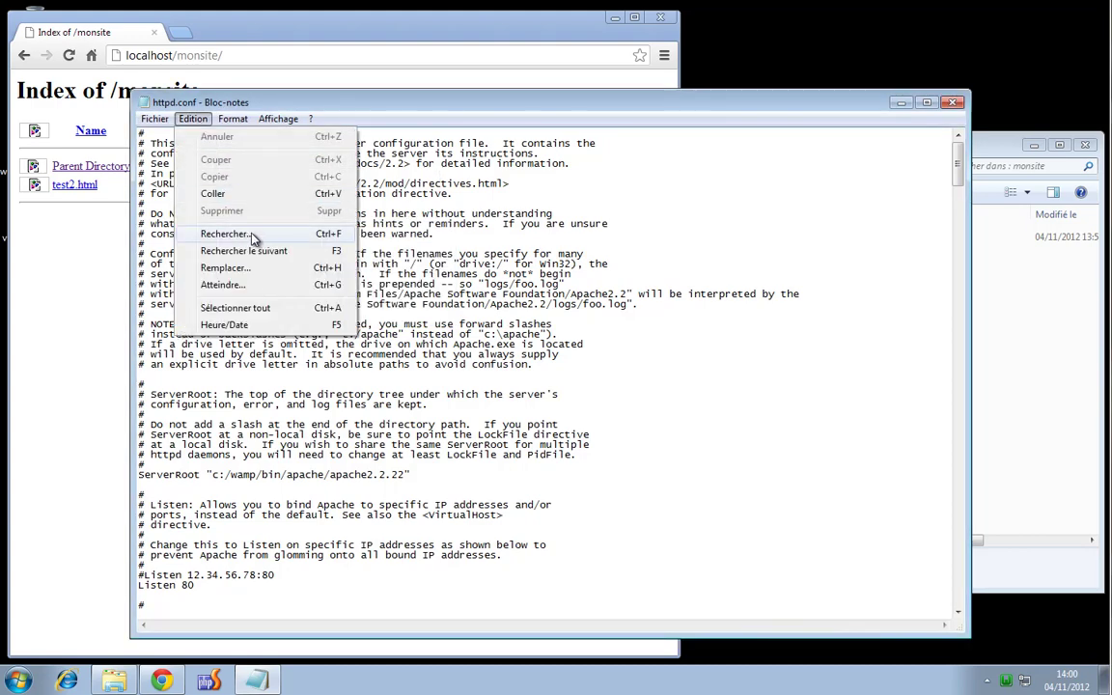
pyautogui.click(229, 213)
pyautogui.write('test.html')
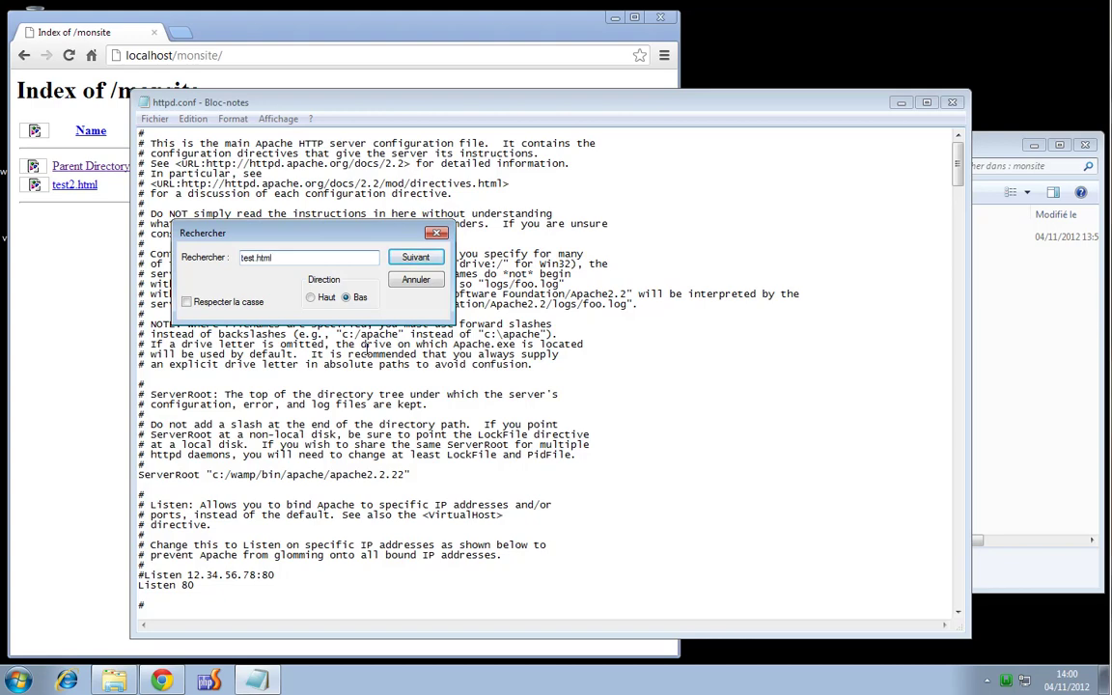
pyautogui.press('Return')
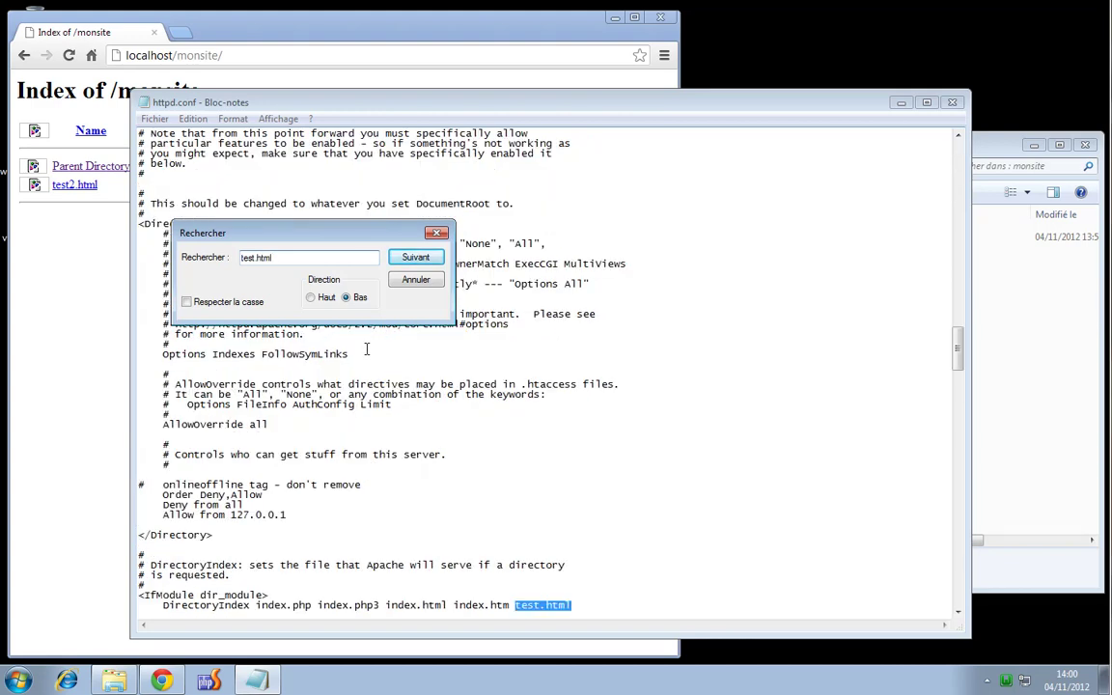
# Delete test.html from the DirectoryIndex line, save httpd.conf and close Notepad
pyautogui.moveTo(574, 604); pyautogui.dragTo(511, 604)
pyautogui.press('Delete')
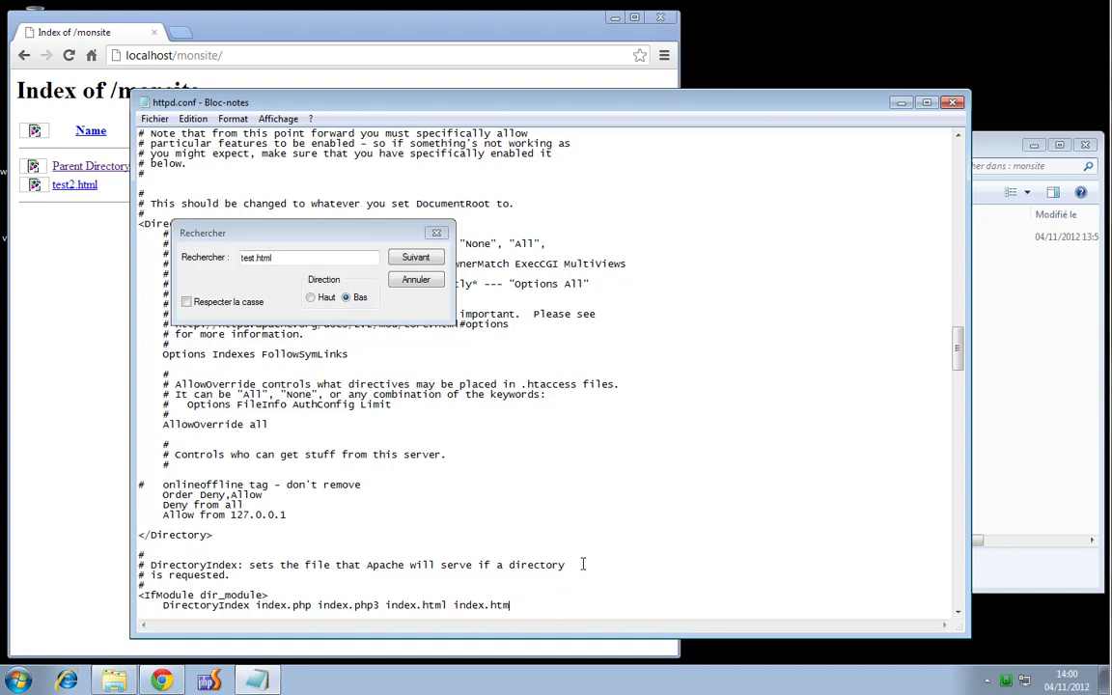
pyautogui.click(436, 233)
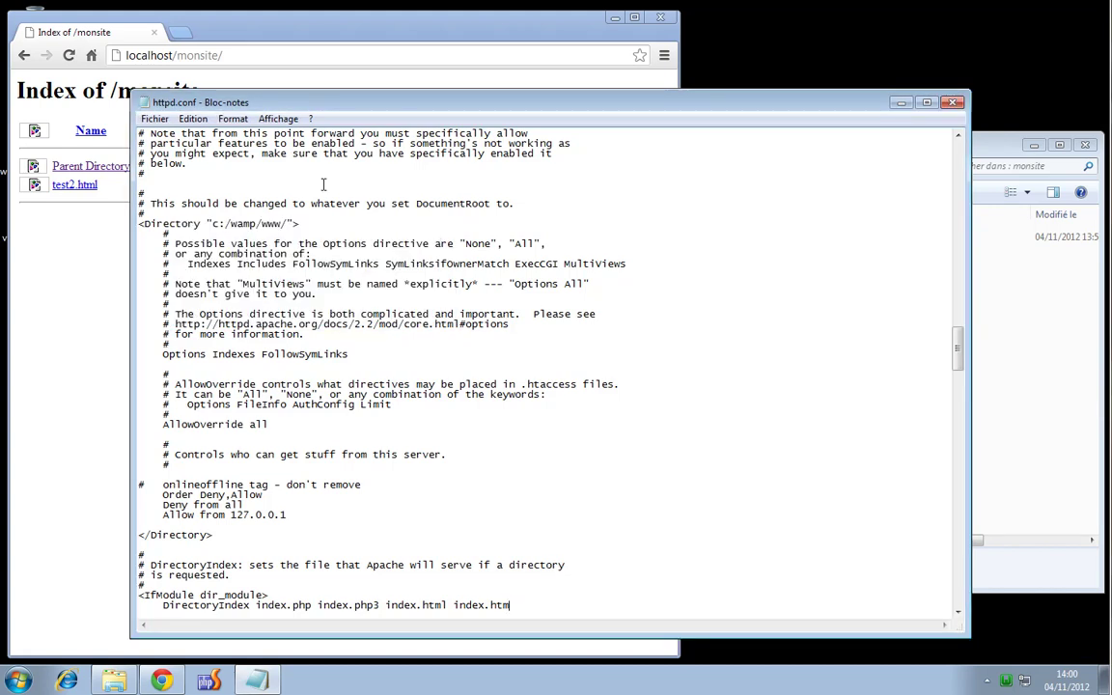
pyautogui.click(154, 117)
pyautogui.click(263, 173)
pyautogui.click(953, 102)
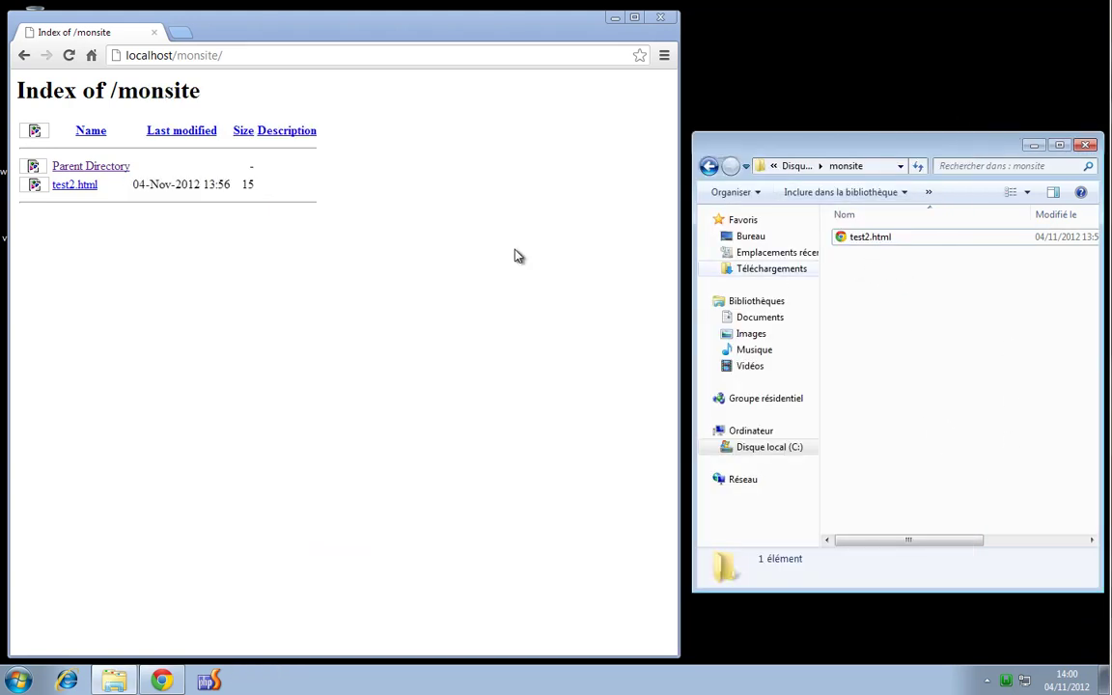
# Restart the WampServer services and reload localhost/monsite/
pyautogui.click(68, 55)
pyautogui.click(1006, 681)
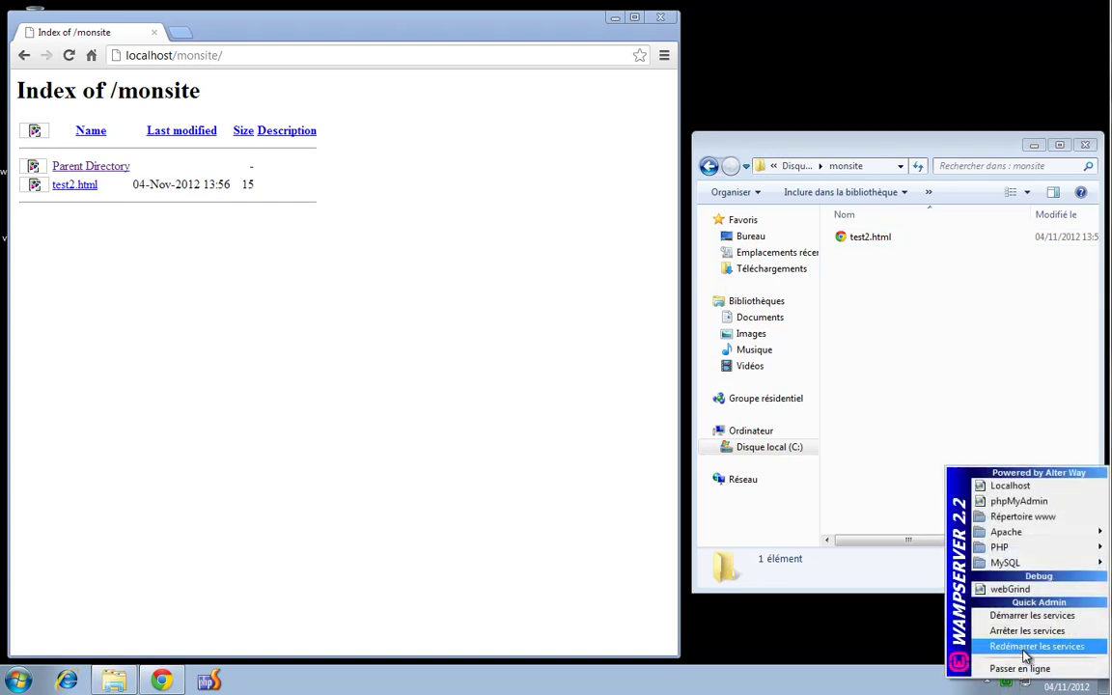
pyautogui.click(1026, 646)
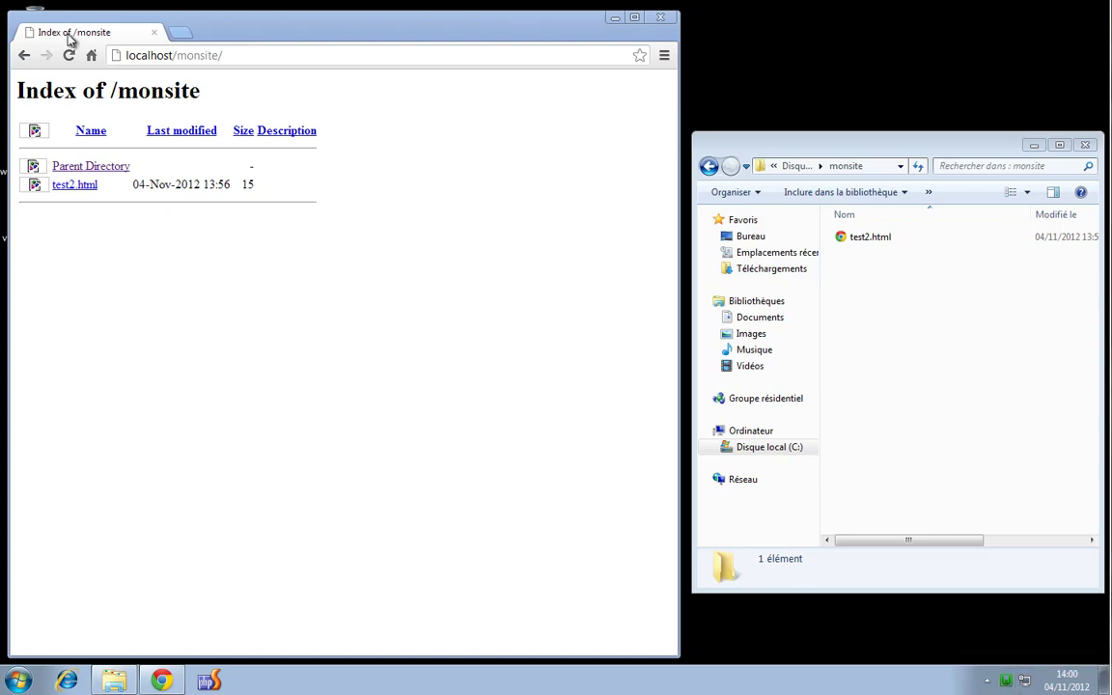
pyautogui.click(69, 57)
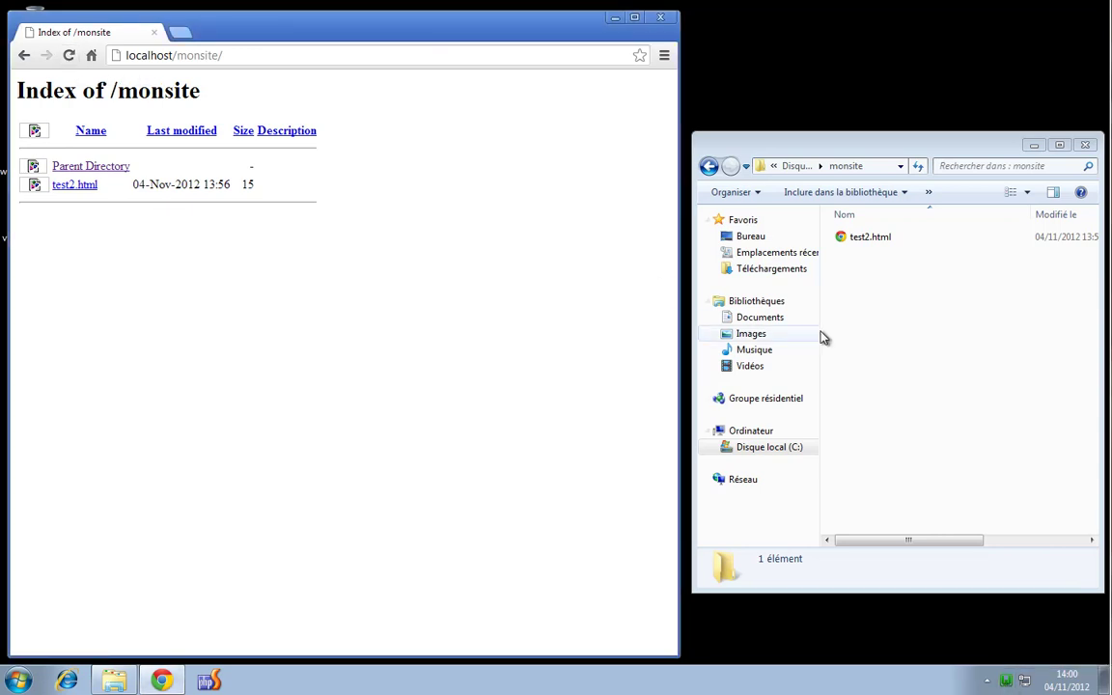
# Rename test2.html to index.html and reload to show 'hello monsite !'
pyautogui.click(869, 236)
pyautogui.press('F2')
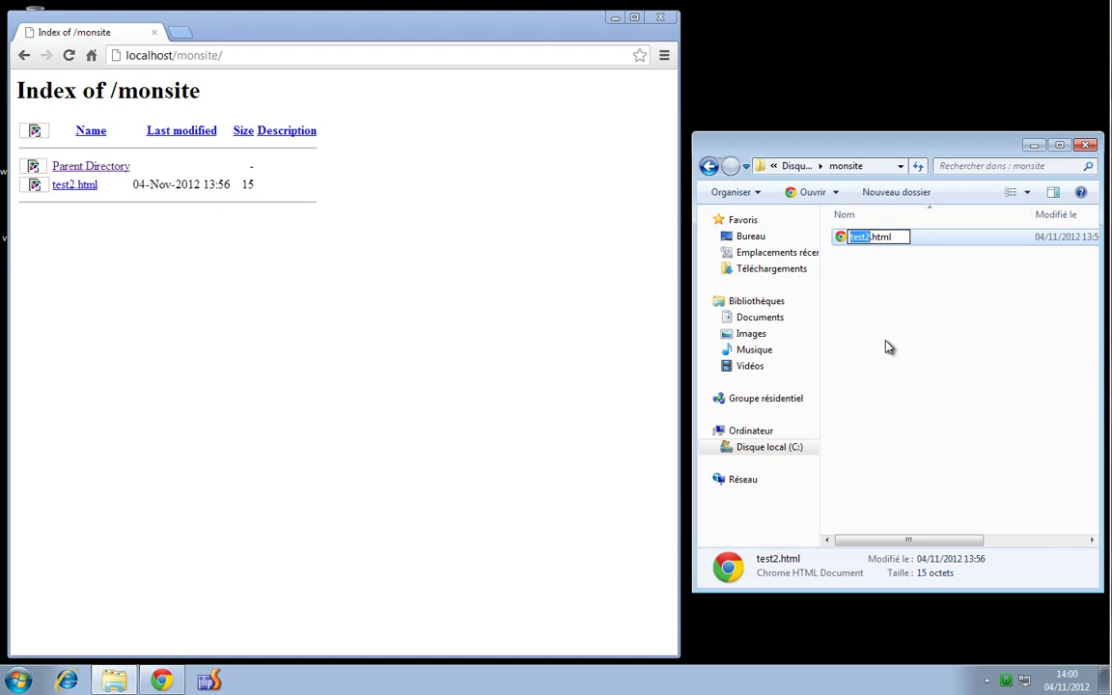
pyautogui.write('index')
pyautogui.press('Return')
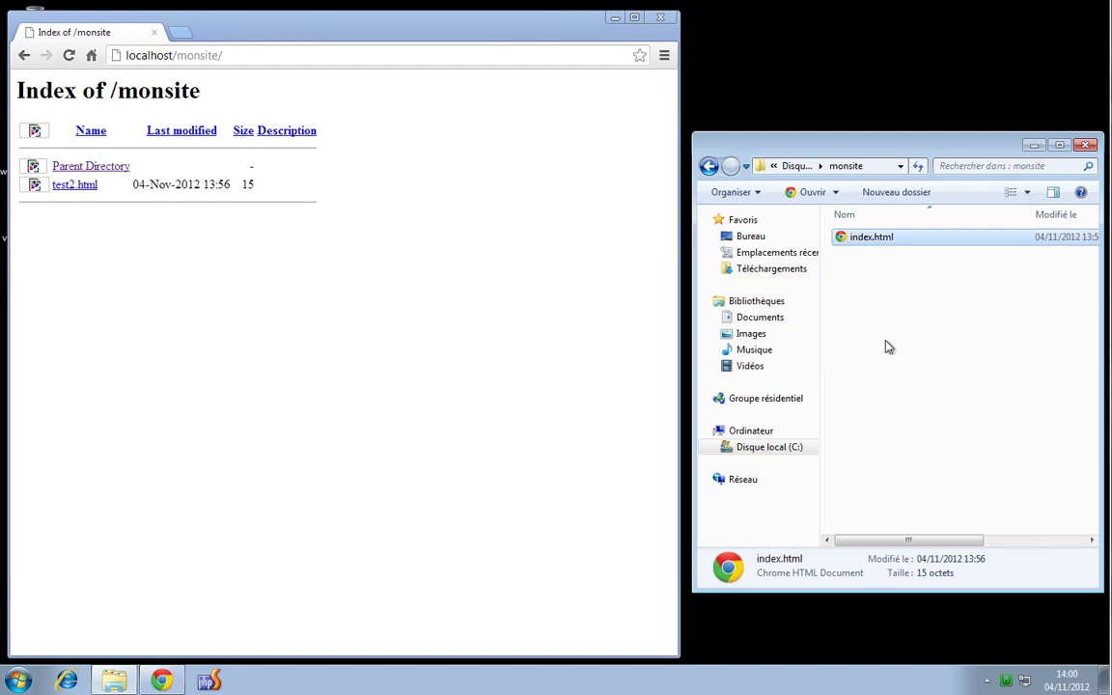
pyautogui.click(69, 55)
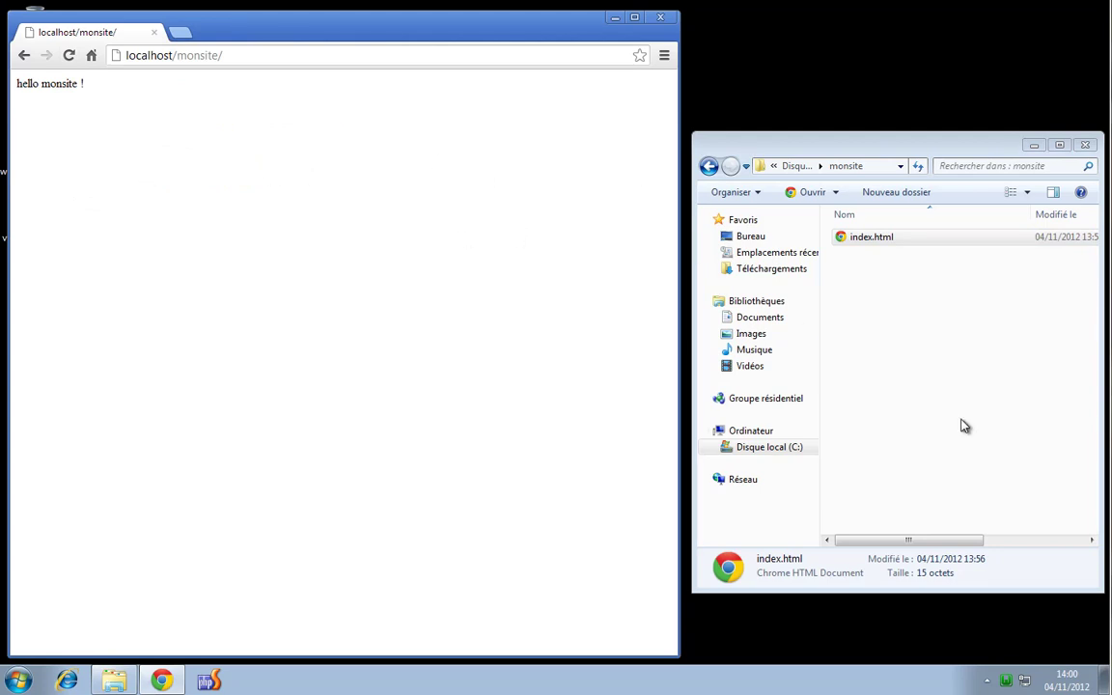
pyautogui.click(1007, 681)
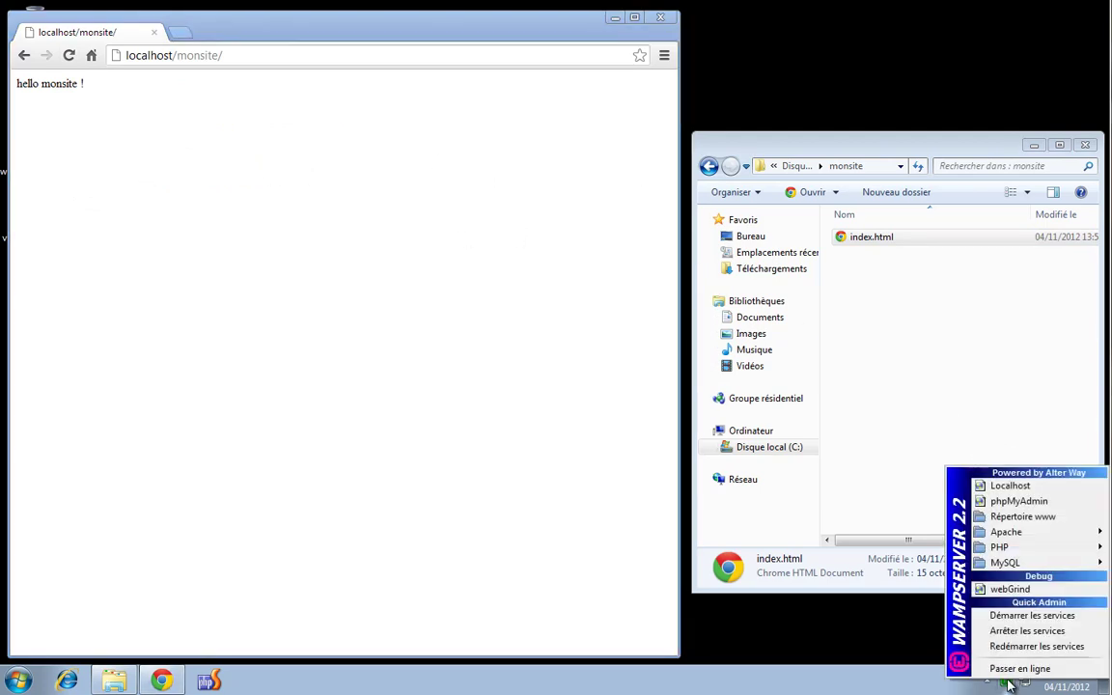
pyautogui.moveTo(1009, 535)
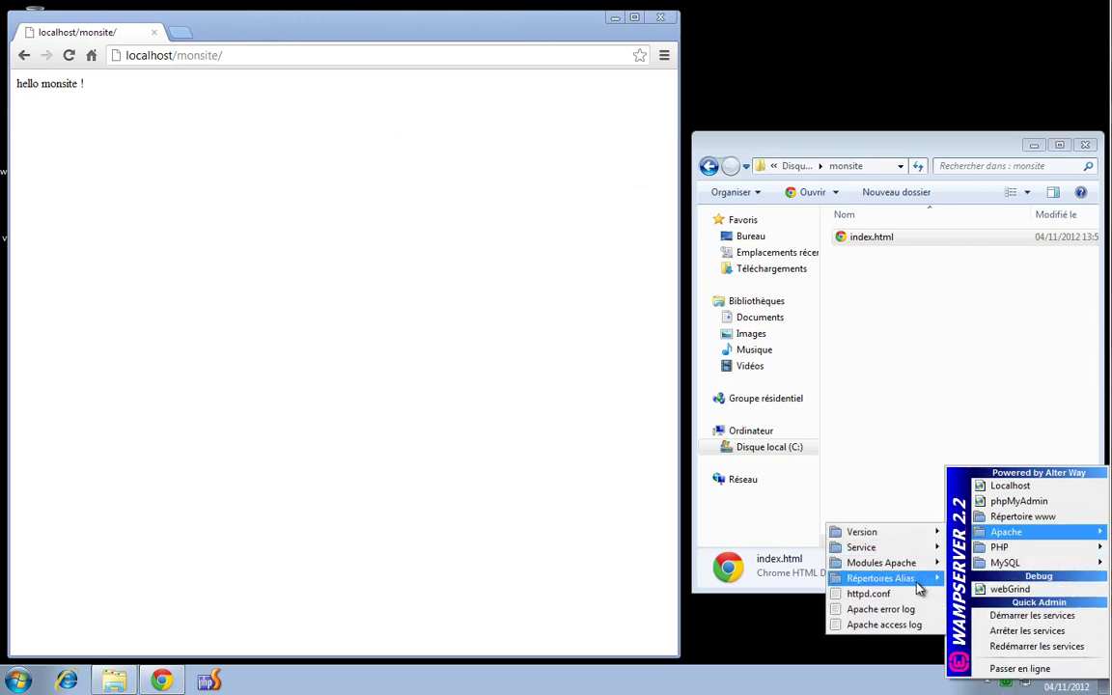
pyautogui.moveTo(912, 584)
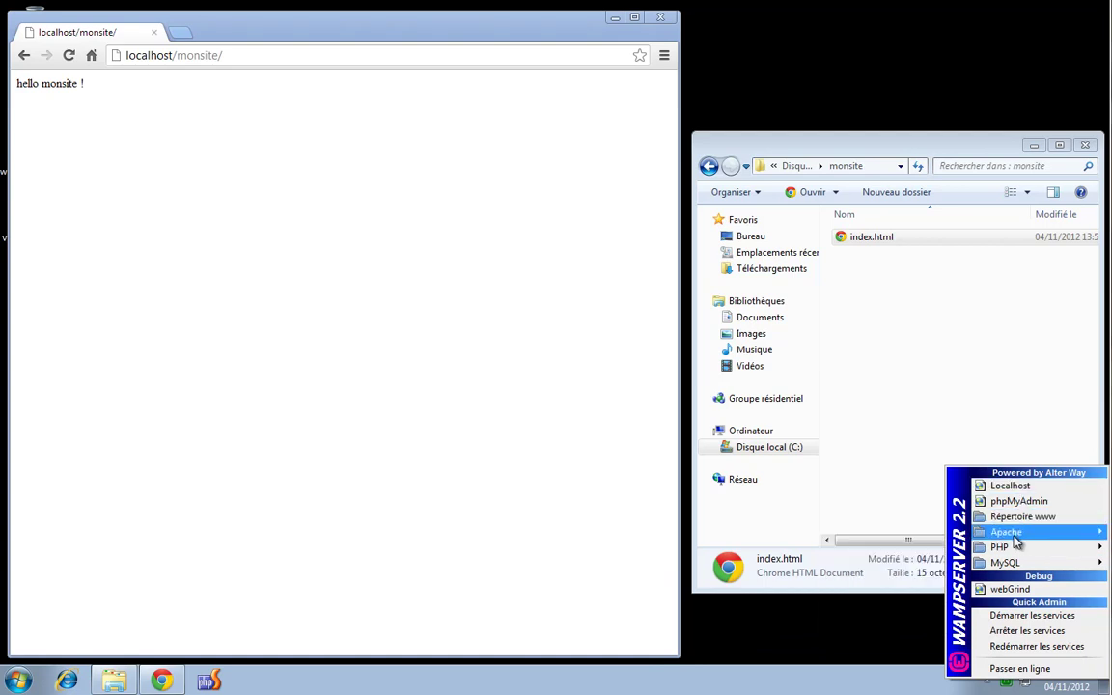
pyautogui.moveTo(176, 55); pyautogui.dragTo(328, 55)
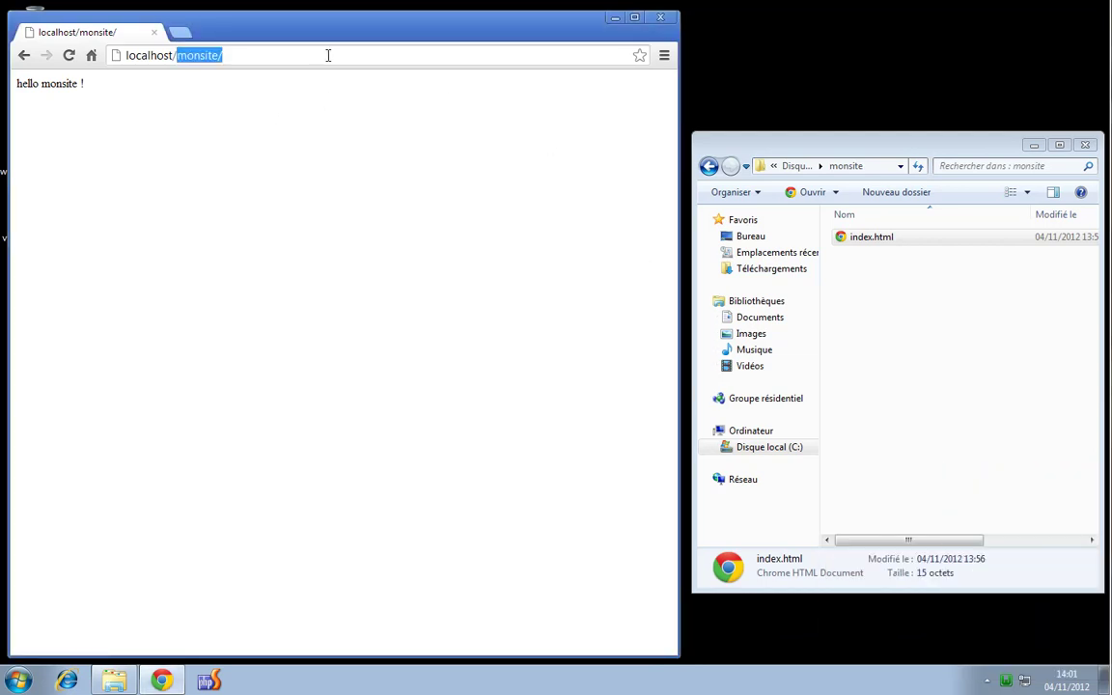
pyautogui.press('BackSpace')
pyautogui.press('Return')
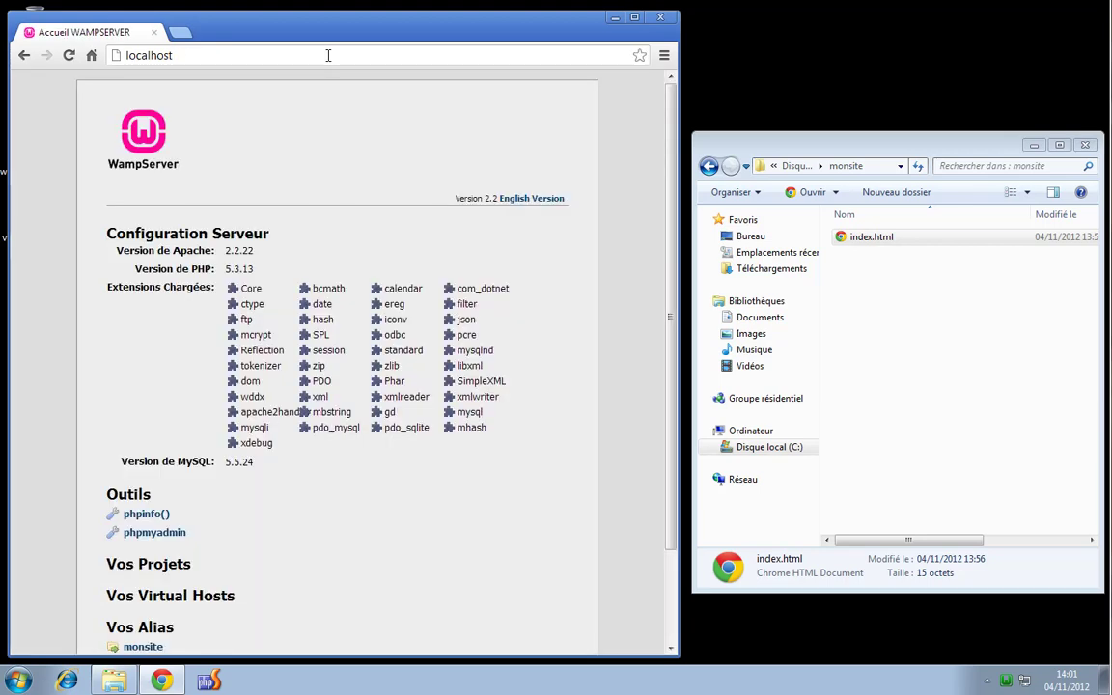
pyautogui.scroll(-1, 145, 367)
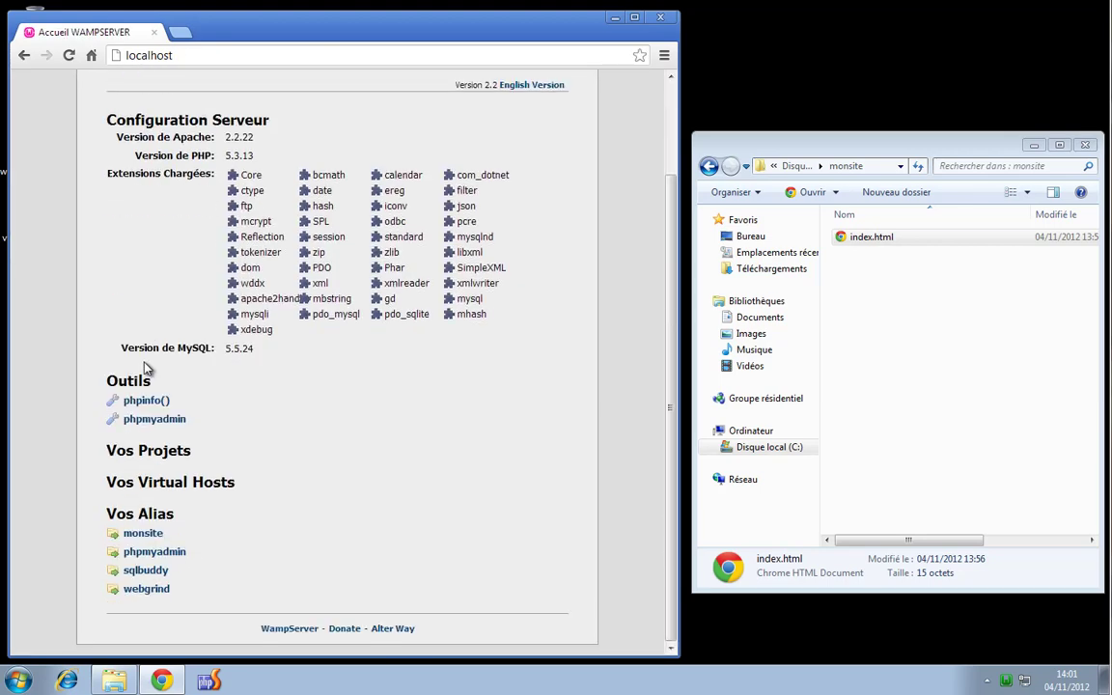
pyautogui.click(145, 533)
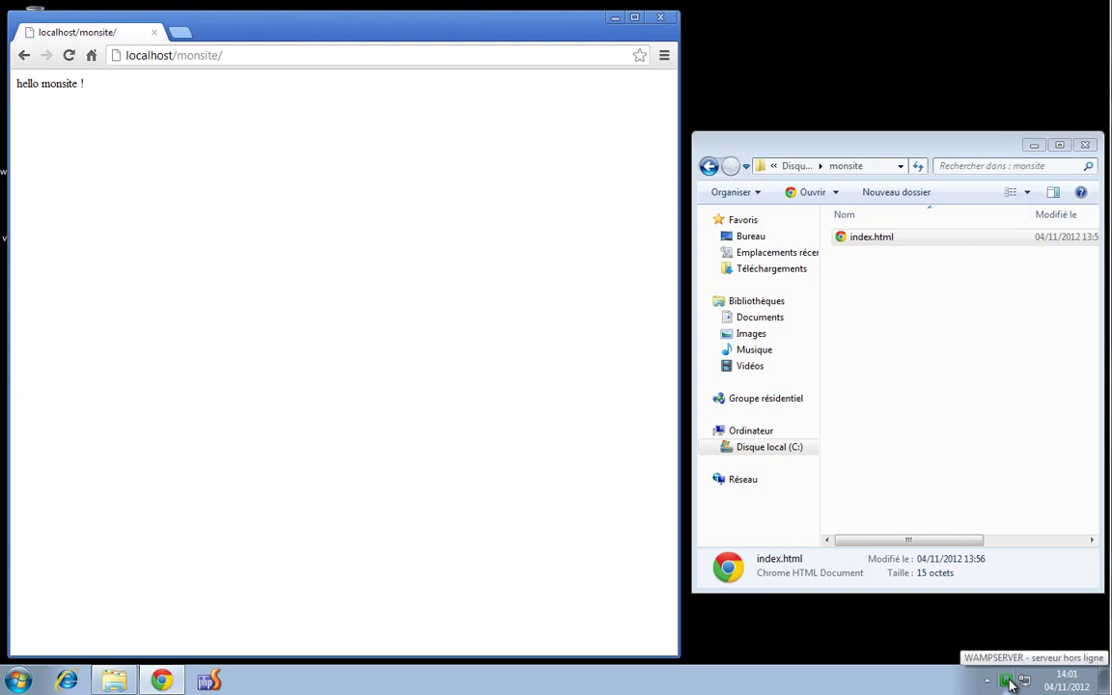
# Open the monsite alias configuration file from the WampServer menu
pyautogui.click(1009, 683)
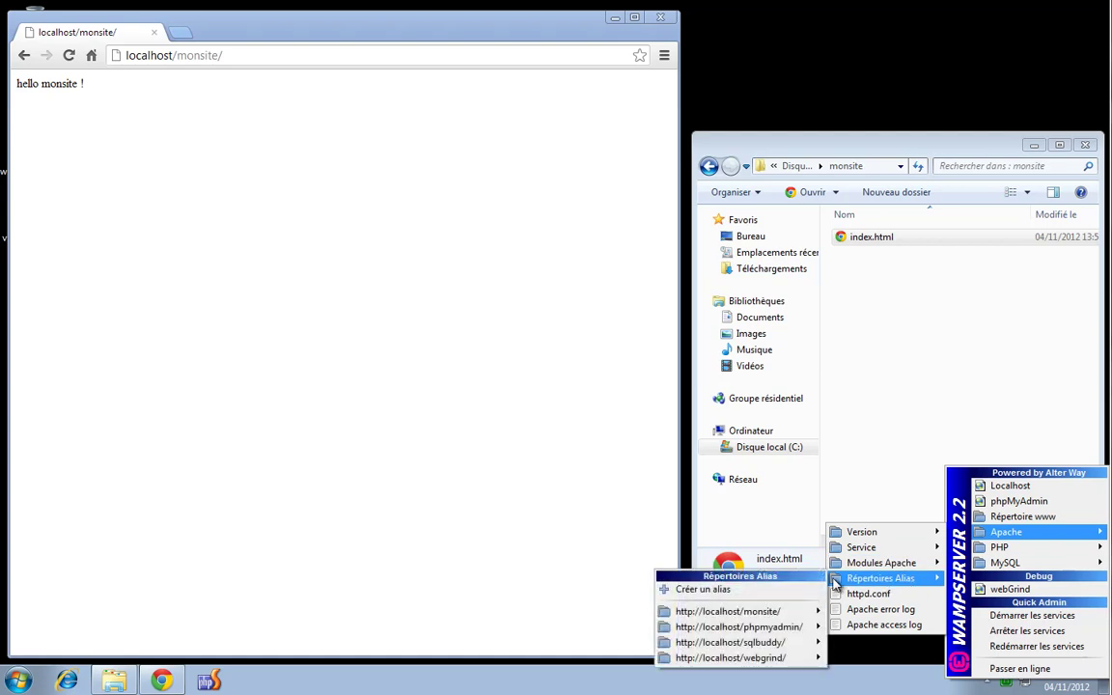
pyautogui.moveTo(763, 611)
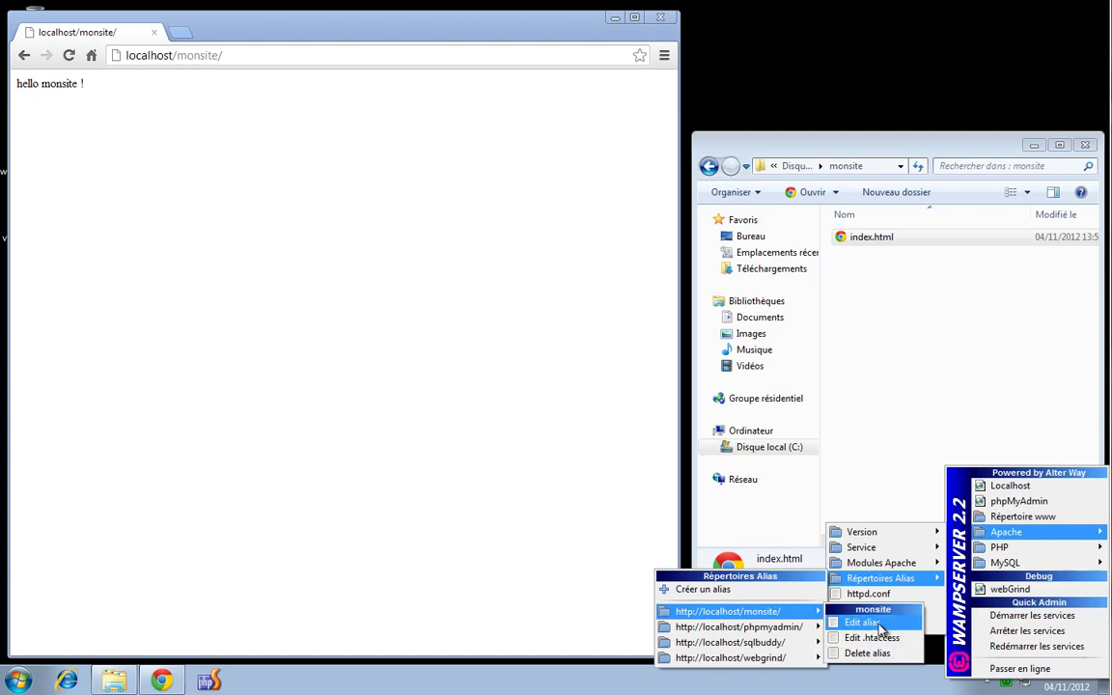
pyautogui.click(865, 623)
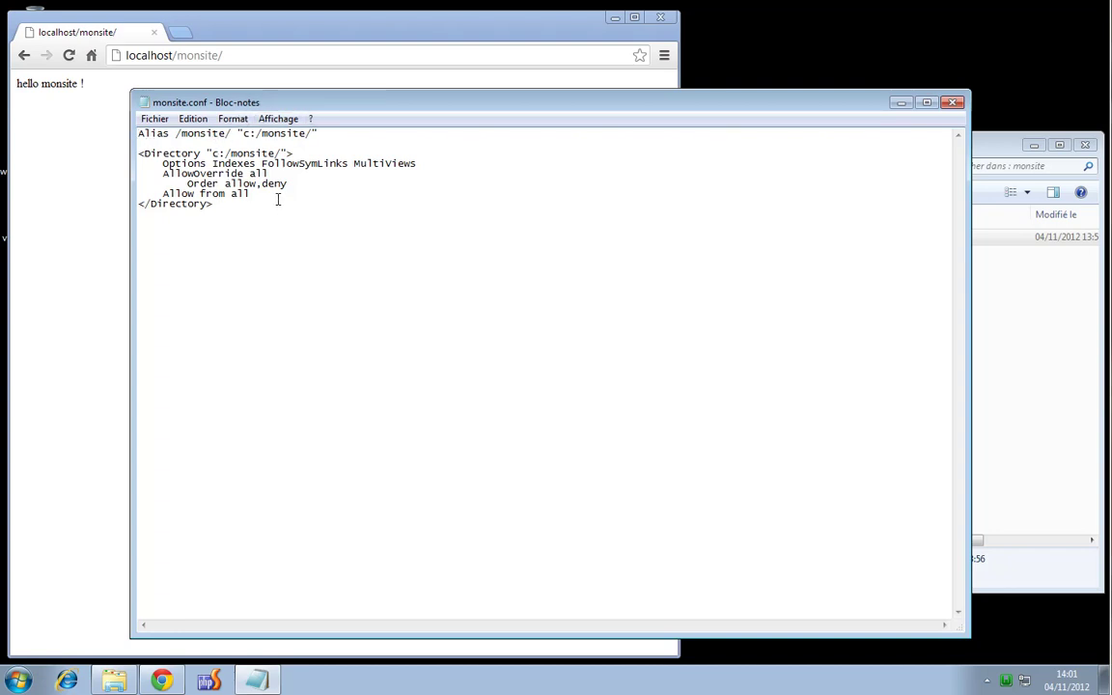
# Change the Alias path from c:/monsite/ to c:/test/, save monsite.conf, and reload, getting 403 Forbidden
pyautogui.moveTo(176, 134); pyautogui.dragTo(310, 133)
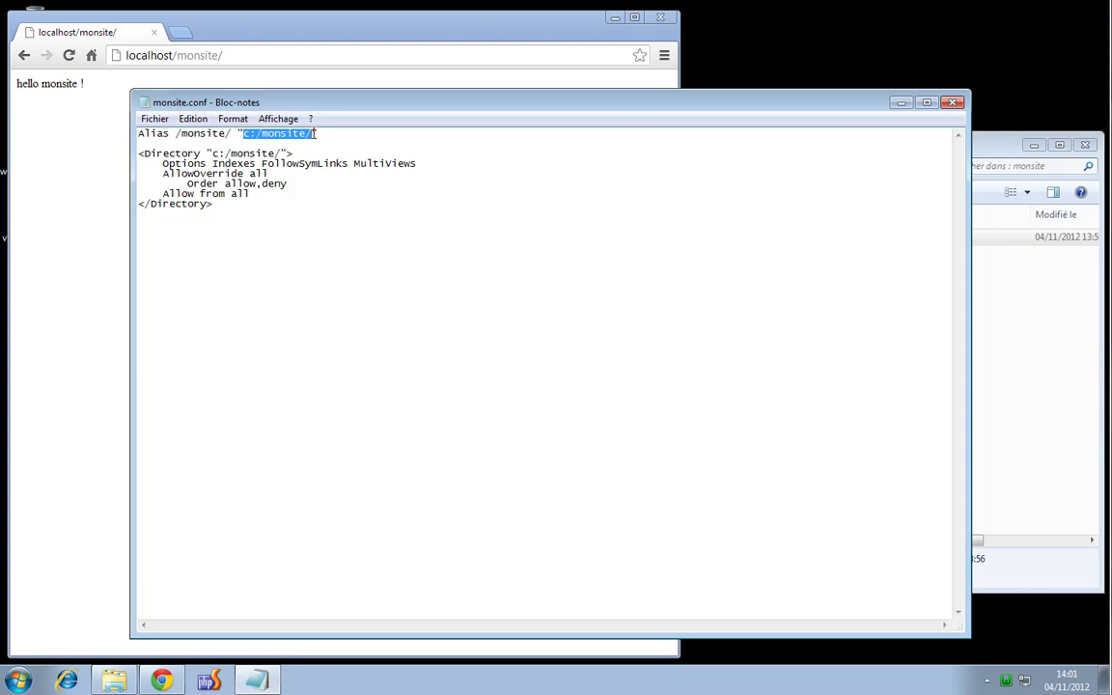
pyautogui.click(265, 133)
pyautogui.doubleClick(285, 133)
pyautogui.click(305, 152)
pyautogui.moveTo(263, 133); pyautogui.dragTo(307, 133)
pyautogui.write('test')
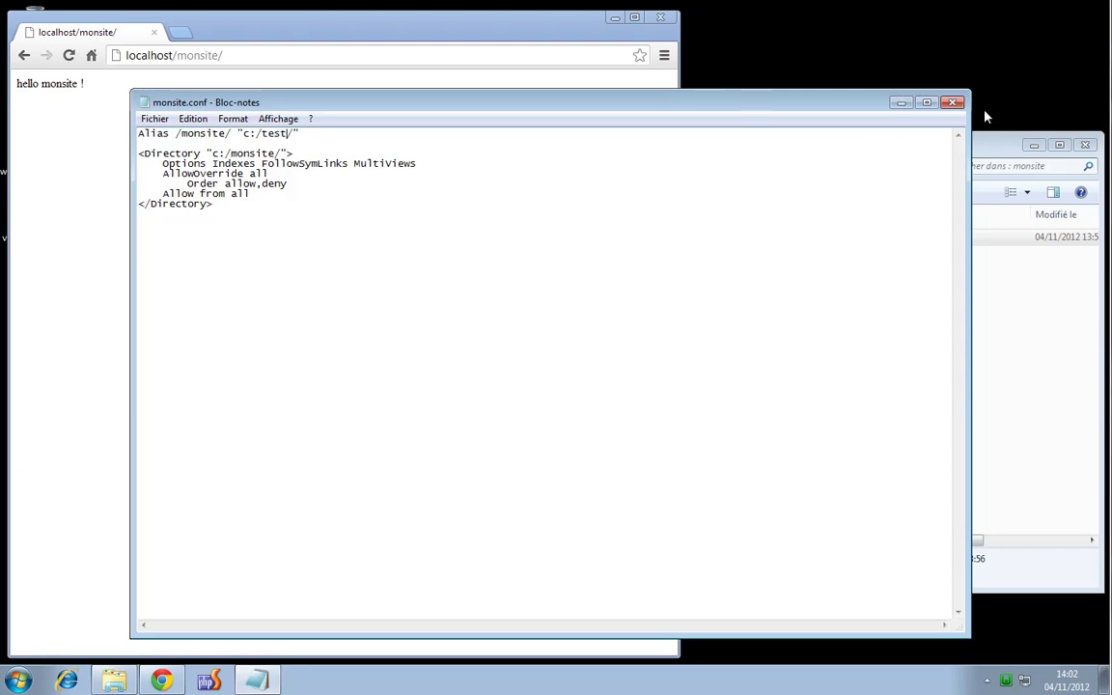
pyautogui.click(952, 102)
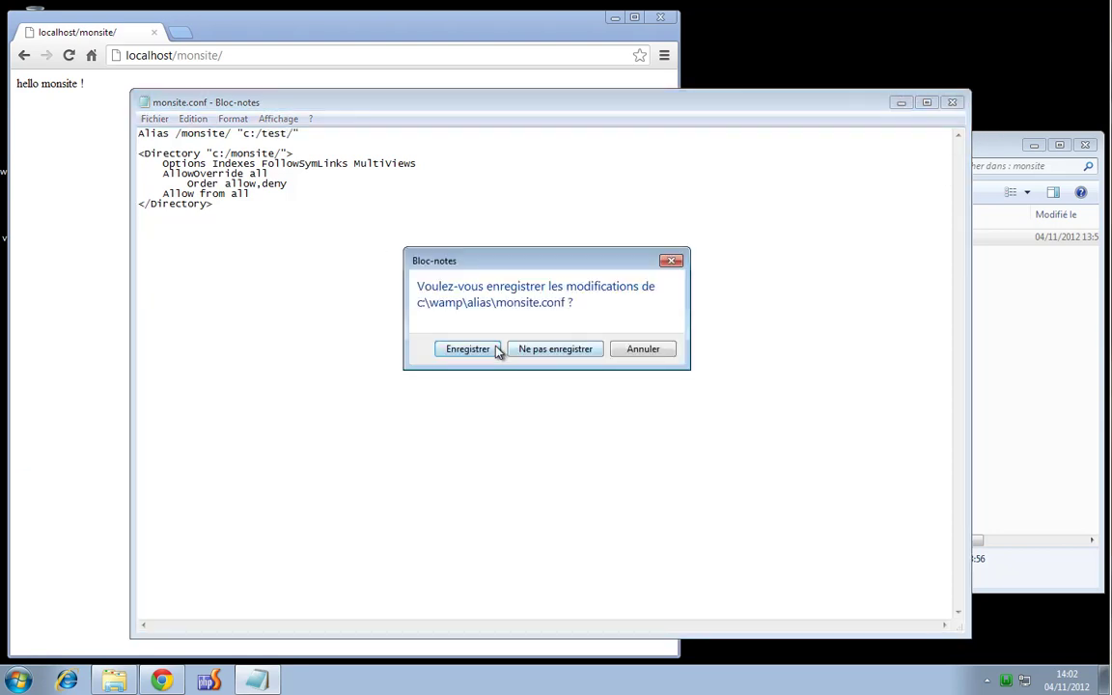
pyautogui.click(495, 349)
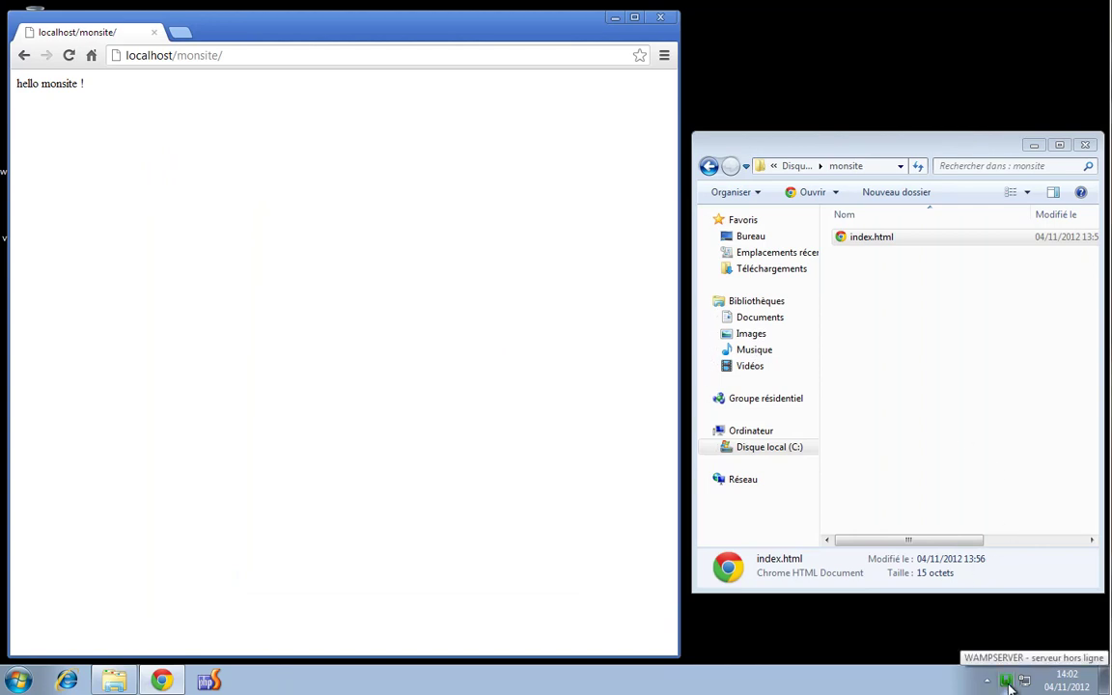
pyautogui.click(69, 55)
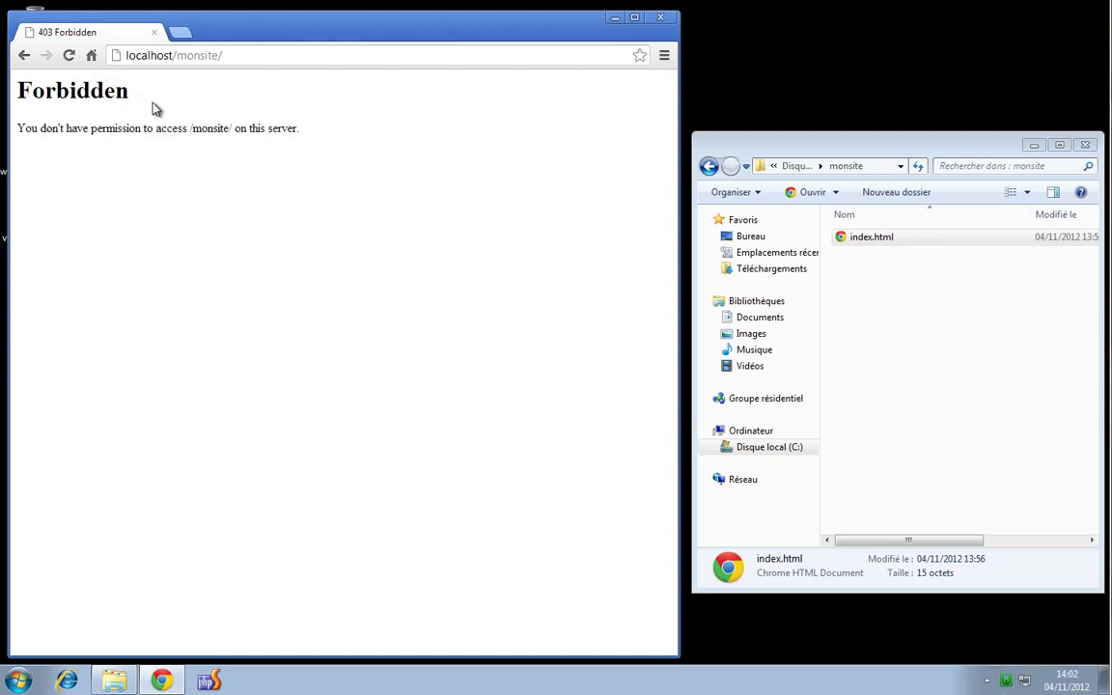
# Go to the root of drive C: and rename the monsite folder to test
pyautogui.click(970, 330)
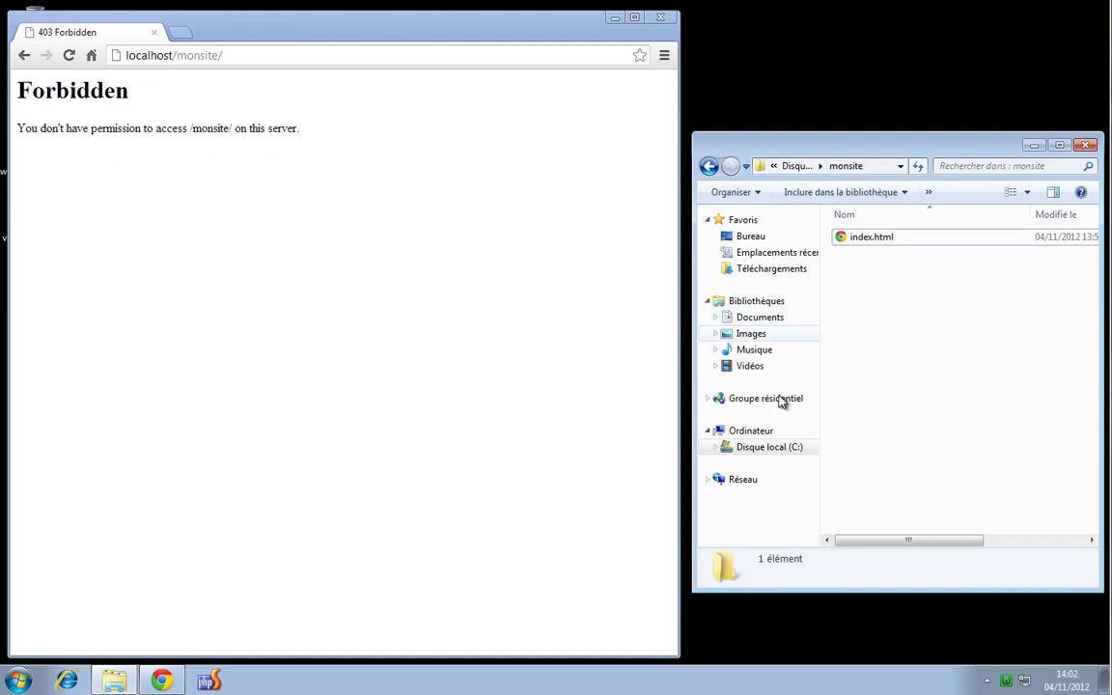
pyautogui.click(780, 448)
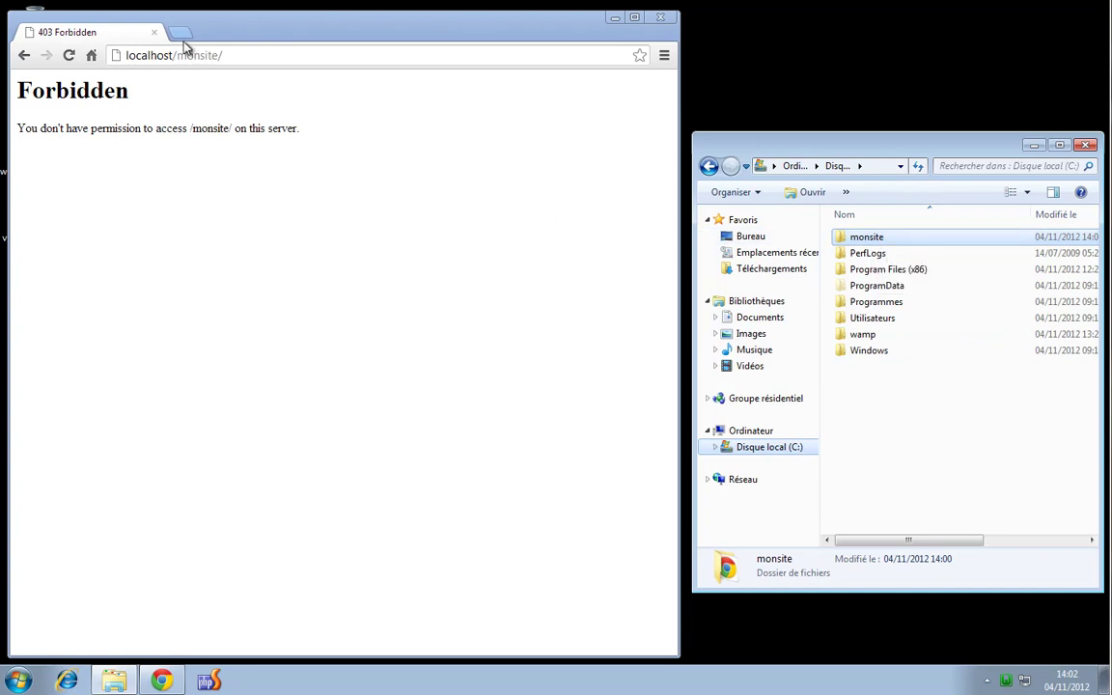
pyautogui.moveTo(175, 55); pyautogui.dragTo(240, 55)
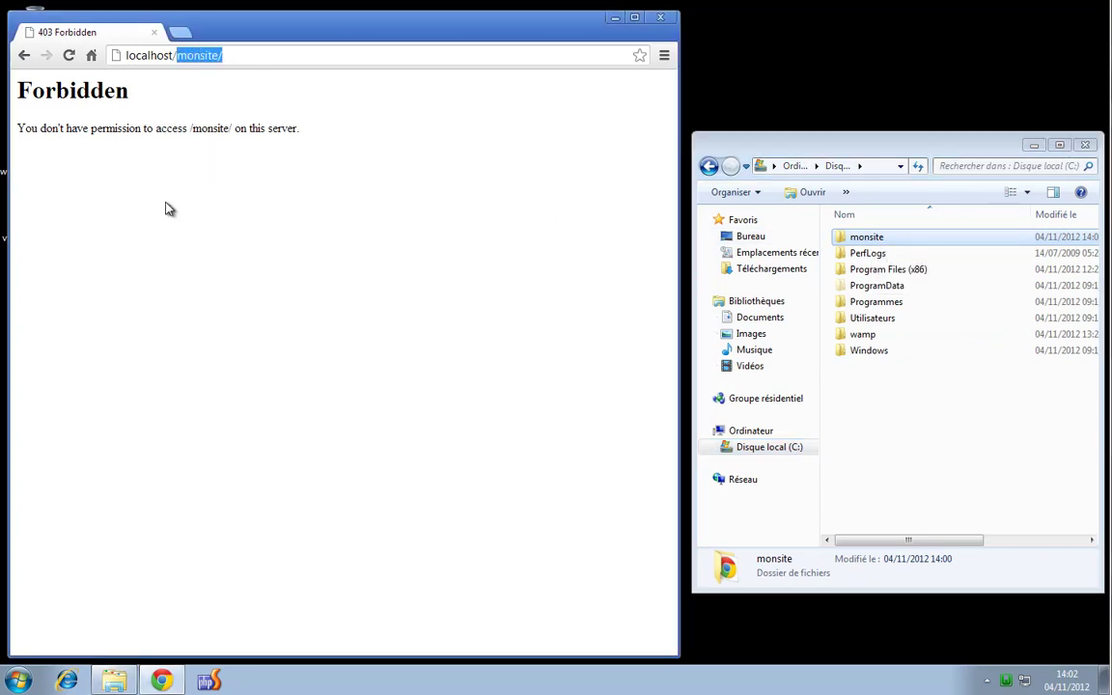
pyautogui.click(880, 240)
pyautogui.press('F2')
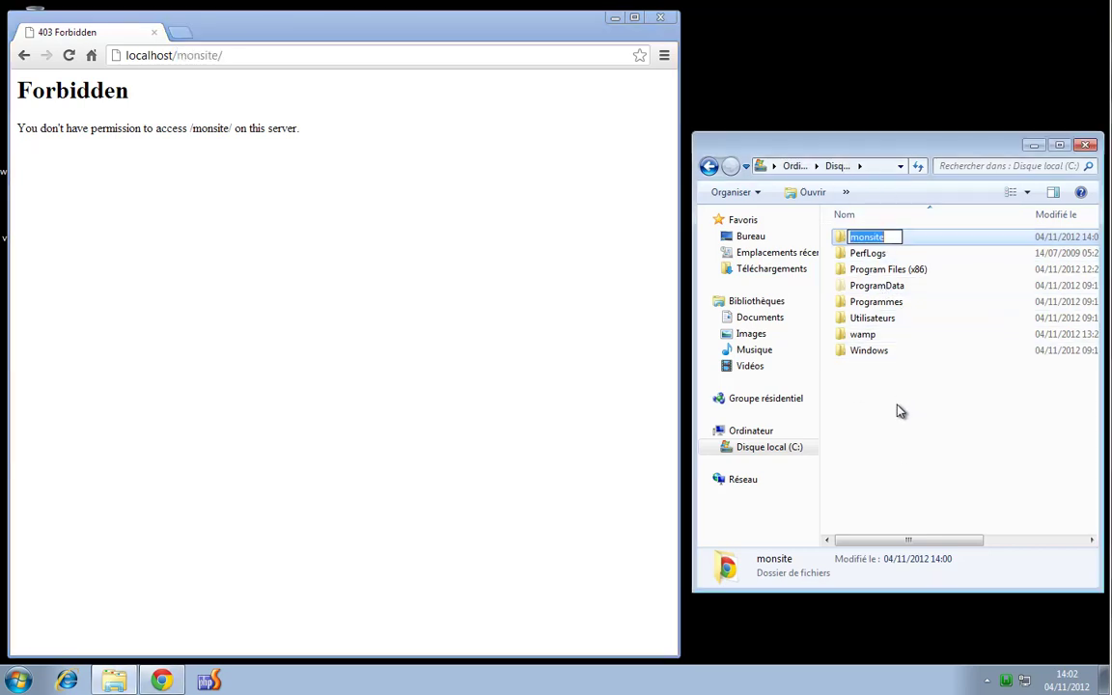
pyautogui.write('test')
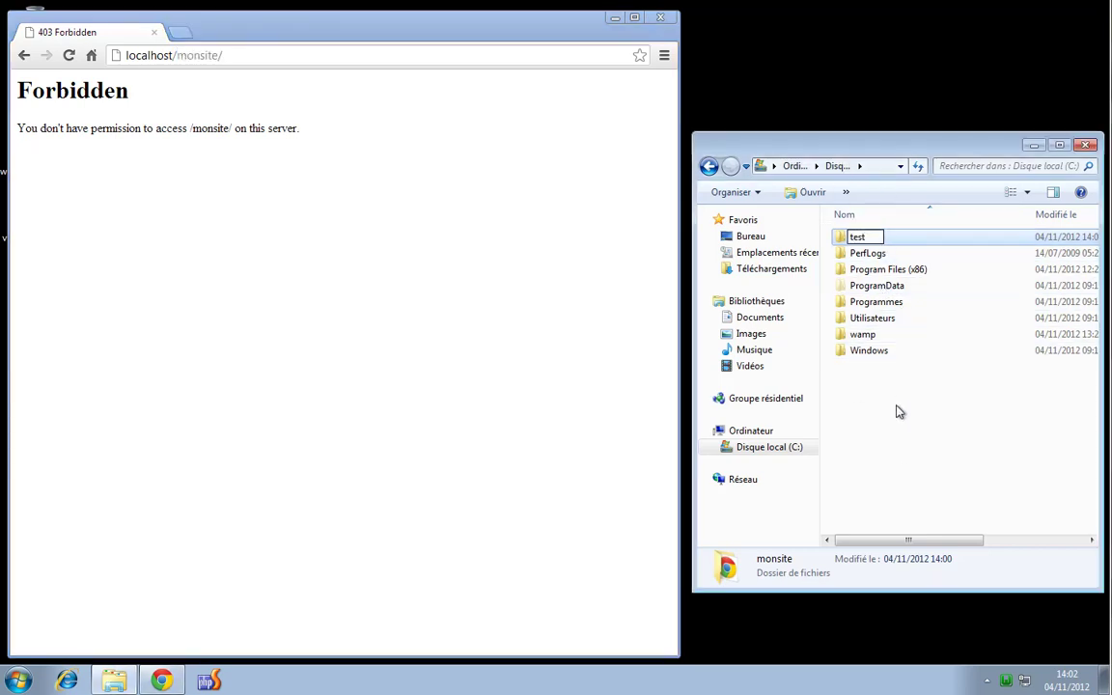
pyautogui.press('Return')
# Reload localhost/monsite/ a few times to check the renamed folder
pyautogui.click(70, 56)
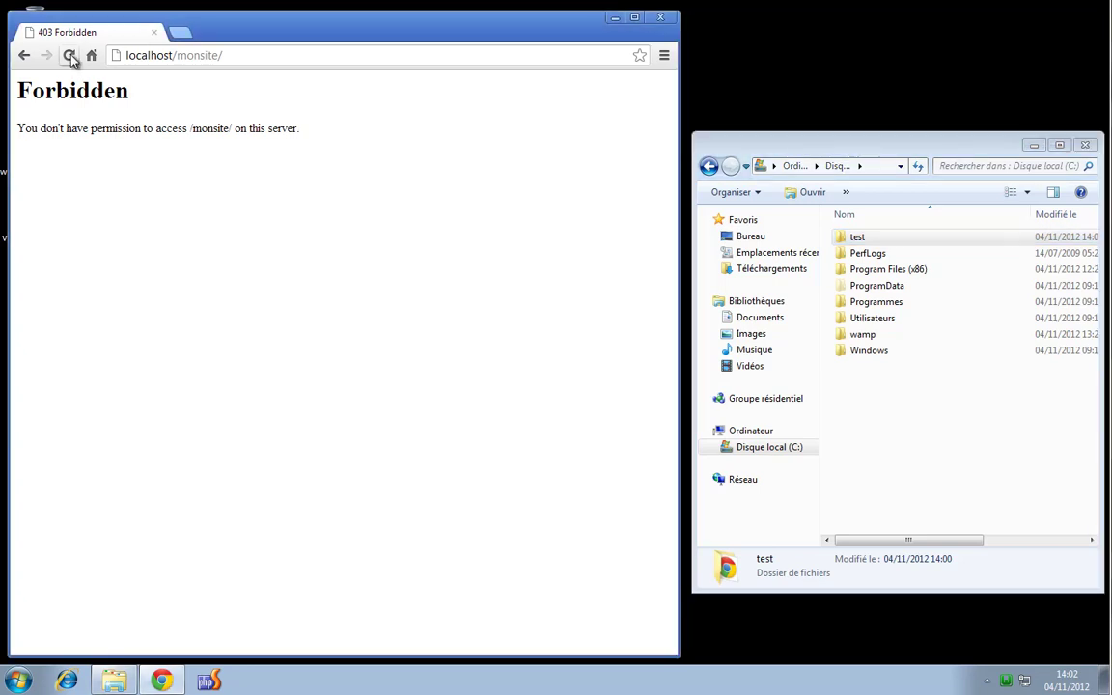
pyautogui.click(70, 56)
pyautogui.click(70, 56)
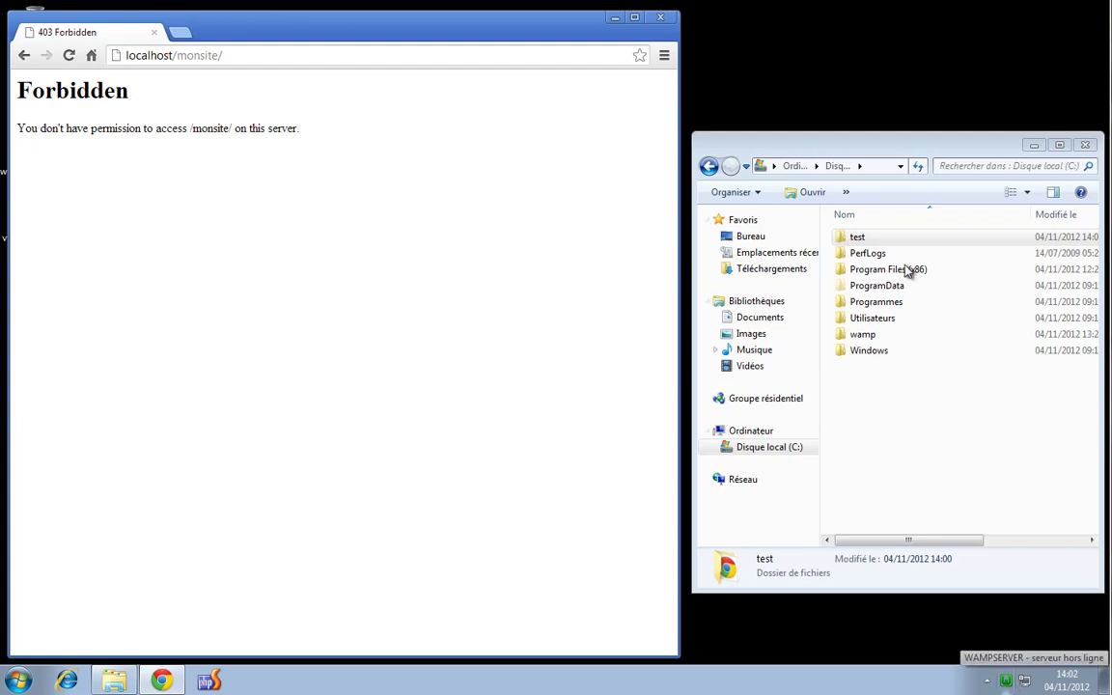
pyautogui.click(1008, 683)
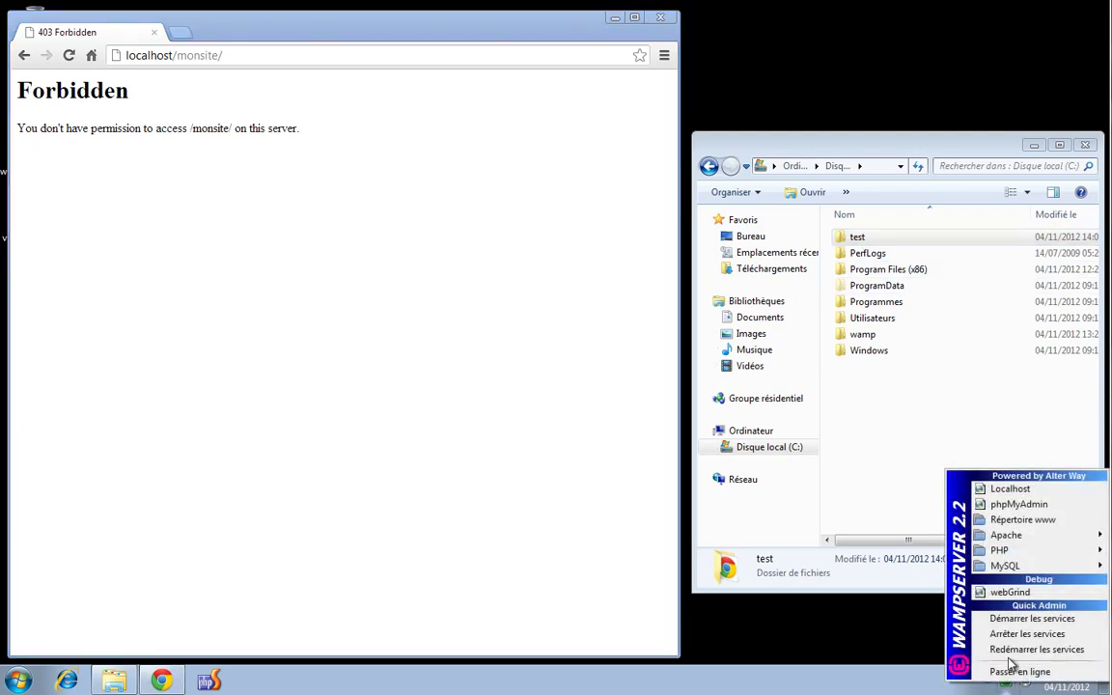
# Open the monsite alias file via WampServer's Apache > Répertoires Alias > monsite > Edit alias
pyautogui.moveTo(1021, 537)
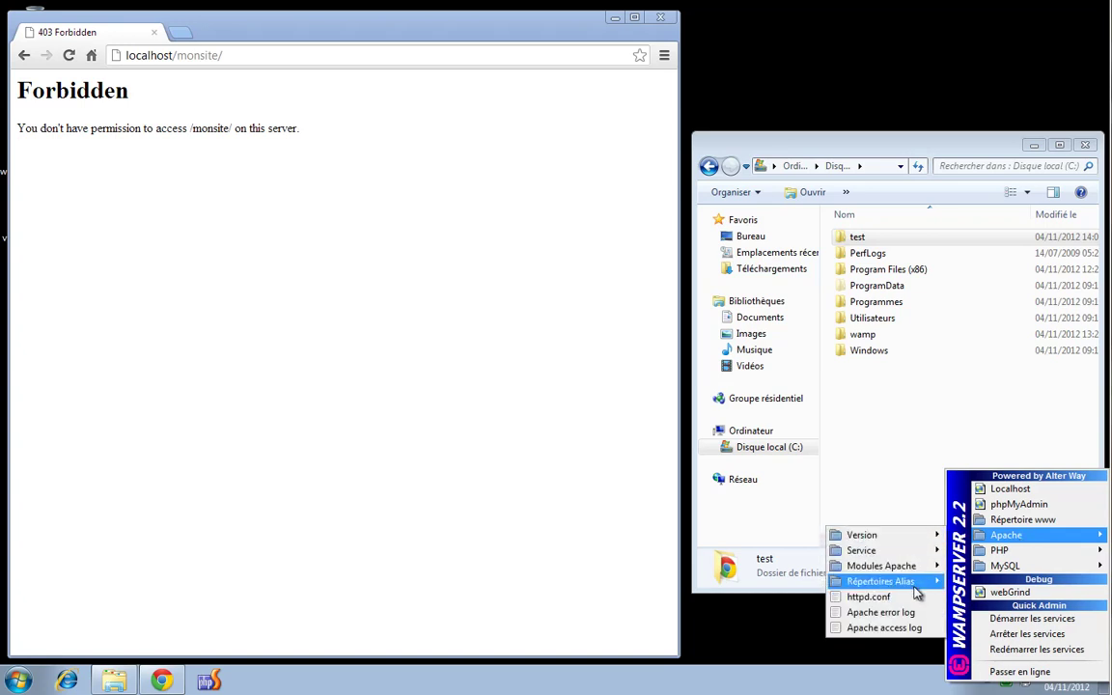
pyautogui.moveTo(917, 583)
pyautogui.moveTo(800, 618)
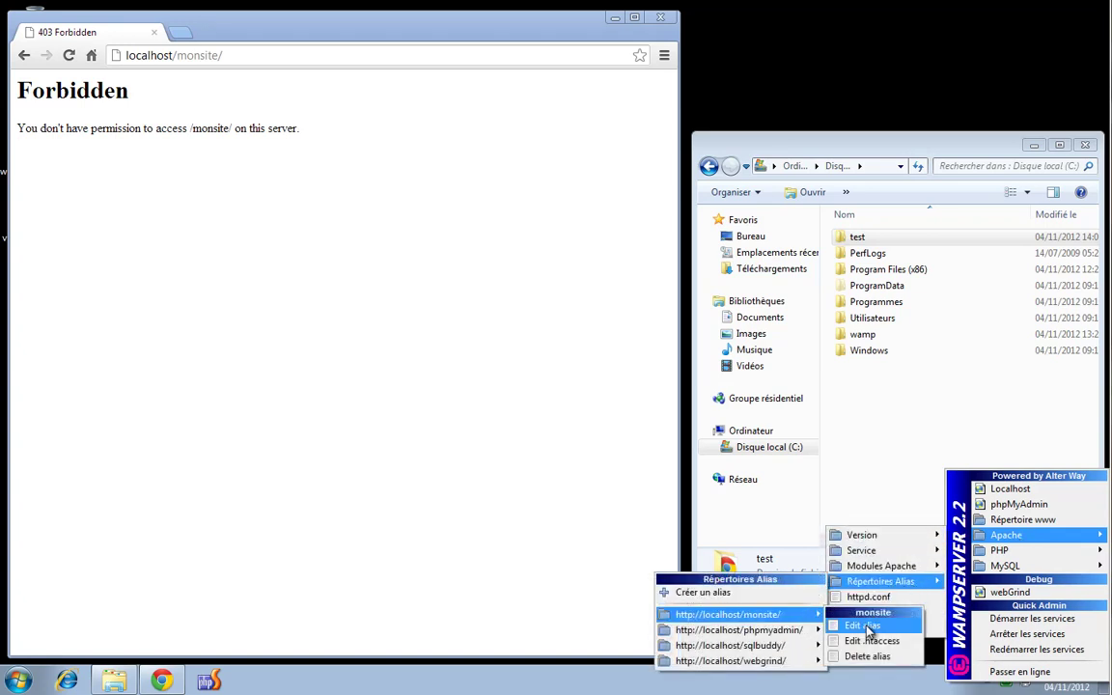
pyautogui.click(864, 626)
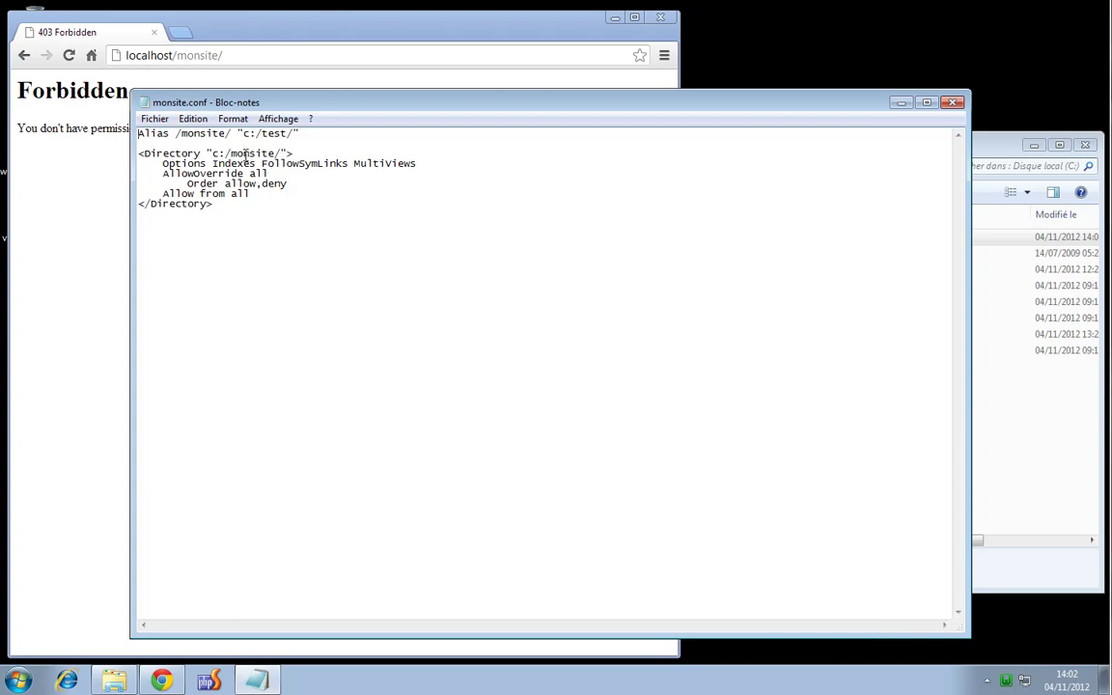
# Replace monsite with test in the Directory line, save monsite.conf and reload the page
pyautogui.moveTo(262, 136); pyautogui.dragTo(280, 153)
pyautogui.hotkey('ctrl', 'c')
pyautogui.hotkey('ctrl', 'v')
pyautogui.click(952, 102)
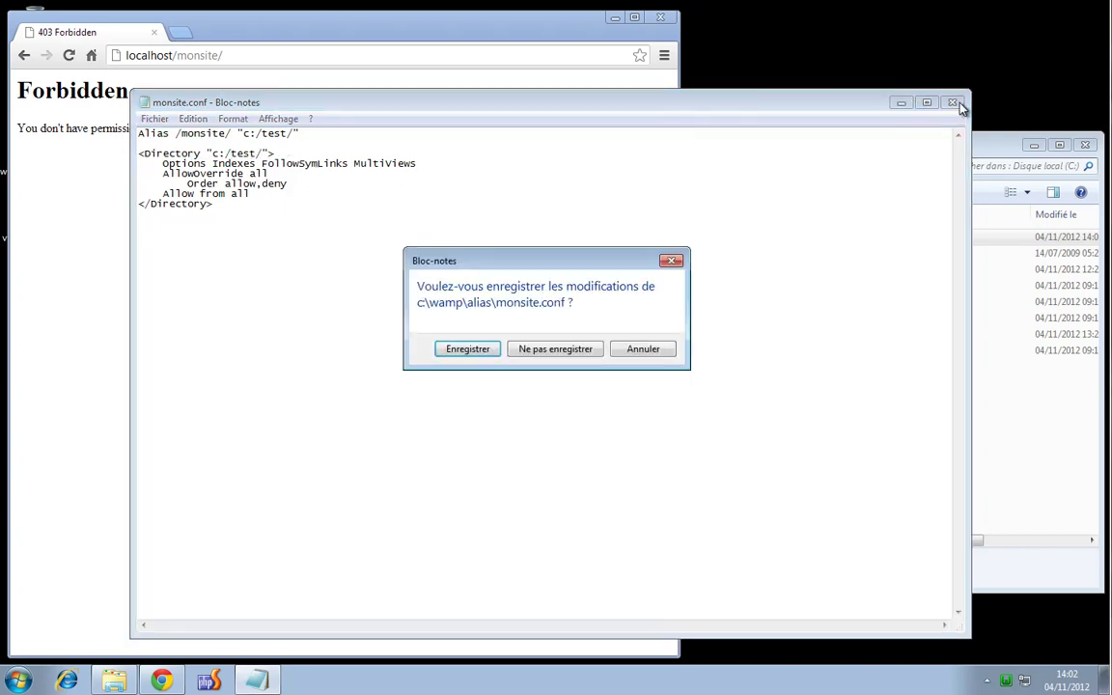
pyautogui.click(470, 349)
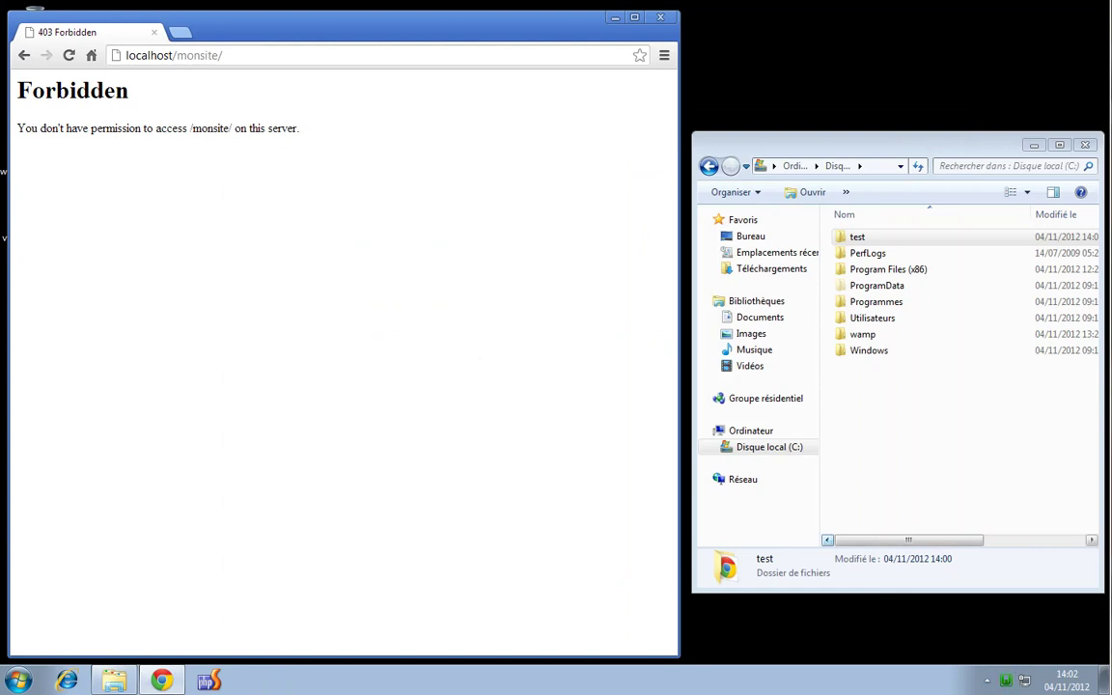
pyautogui.click(69, 55)
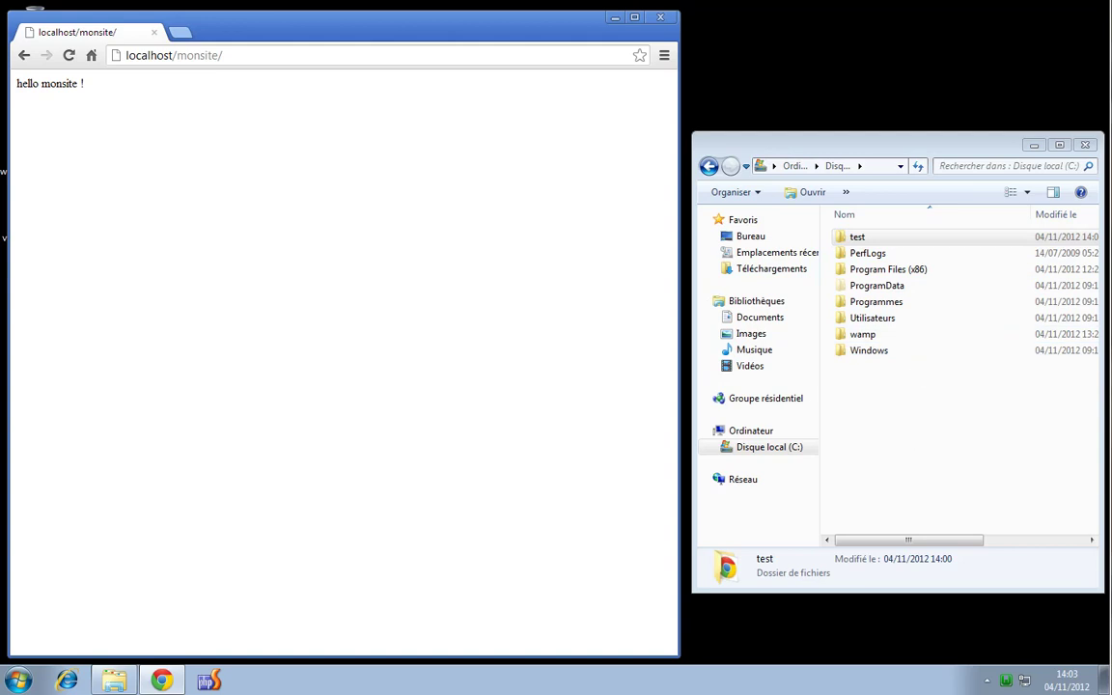
pyautogui.doubleClick(185, 55)
pyautogui.moveTo(177, 55); pyautogui.dragTo(221, 54)
pyautogui.click(966, 447)
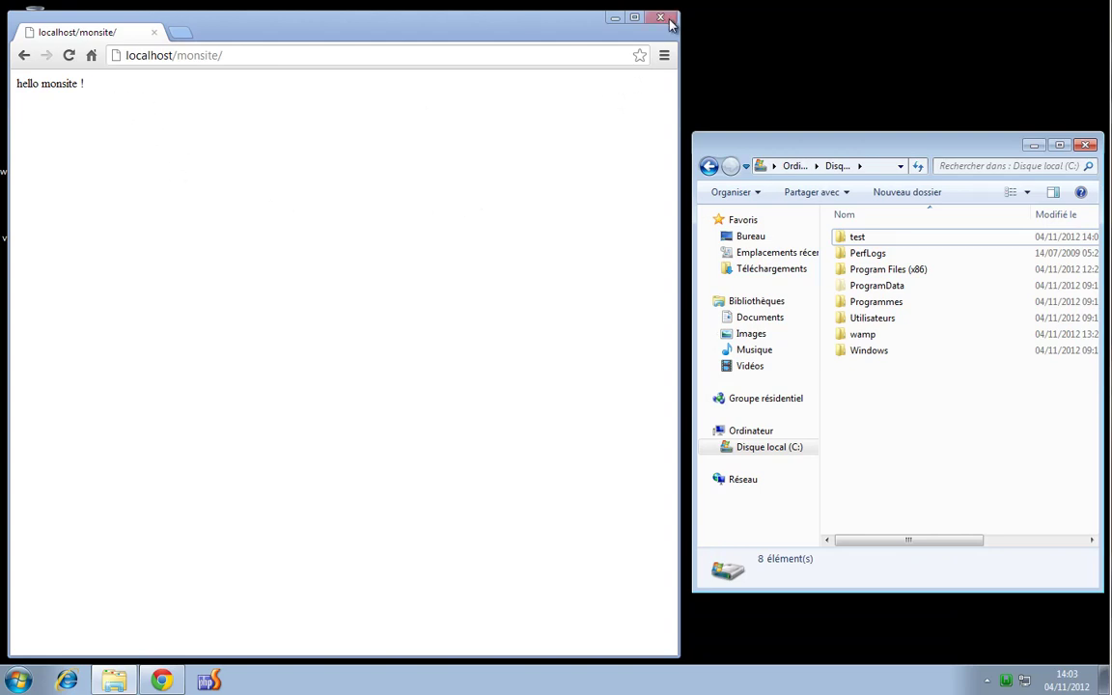
pyautogui.moveTo(920, 152); pyautogui.dragTo(924, 148)
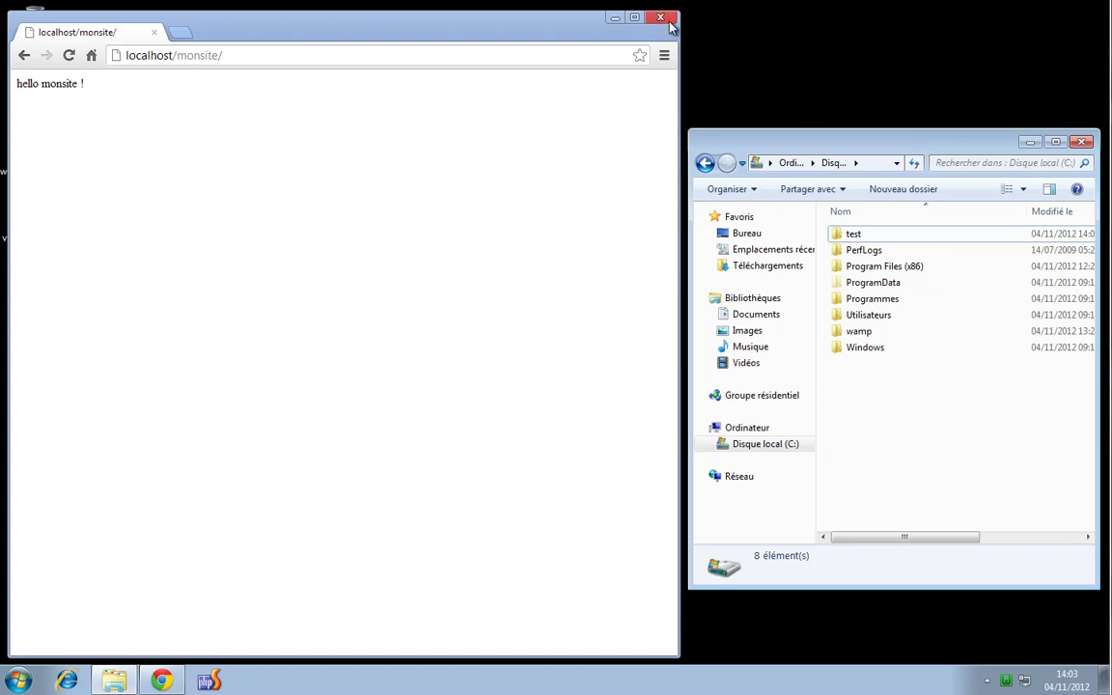
# Search Google for 'virtualhost apache' in a new tab
pyautogui.click(268, 56)
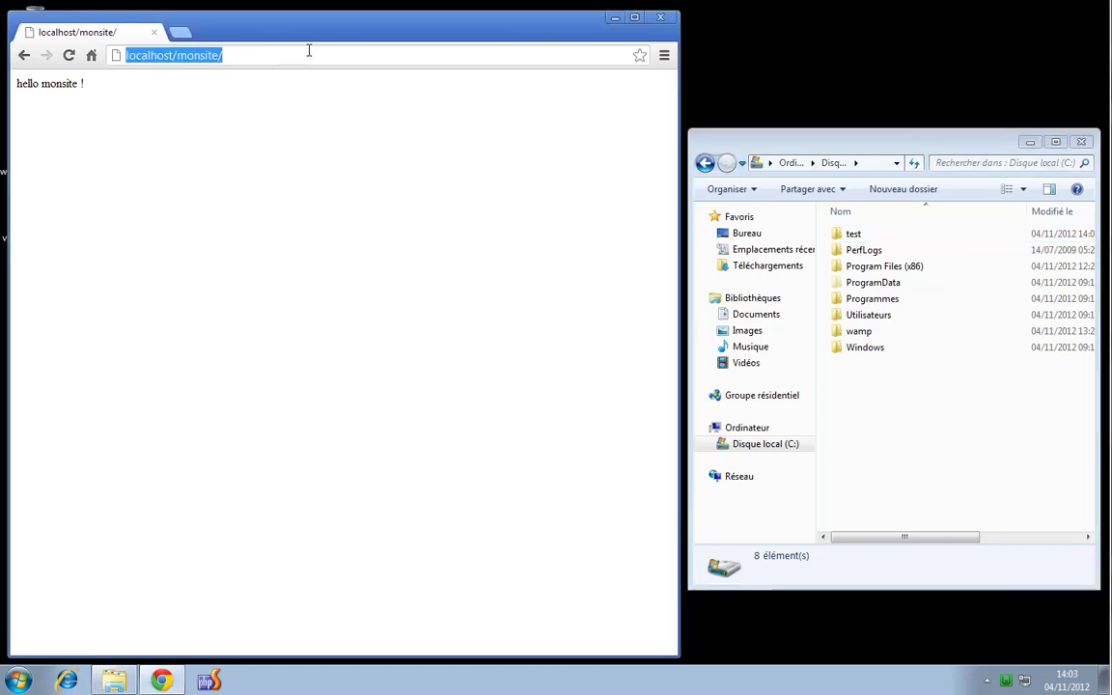
pyautogui.click(179, 32)
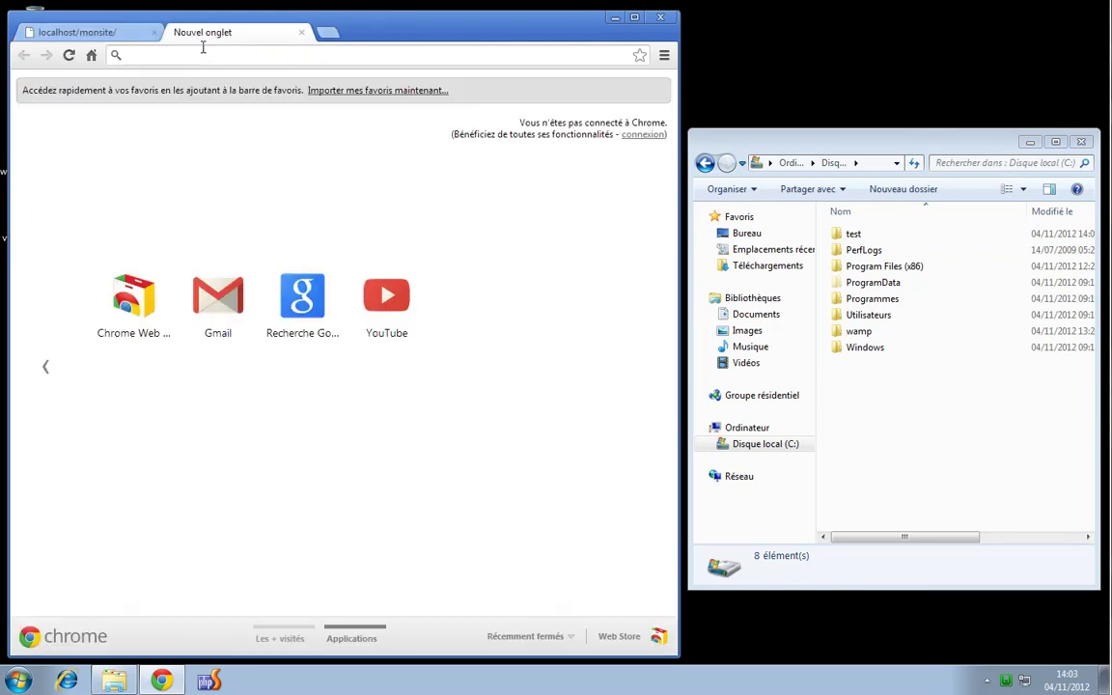
pyautogui.write('virtua')
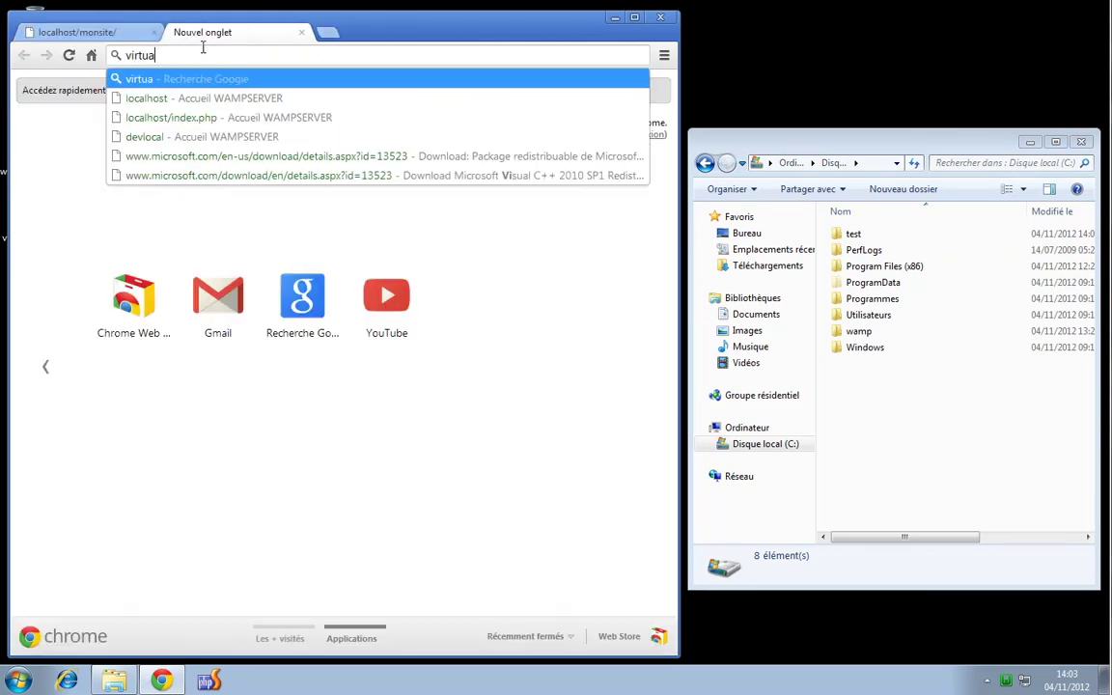
pyautogui.write('lhost apache')
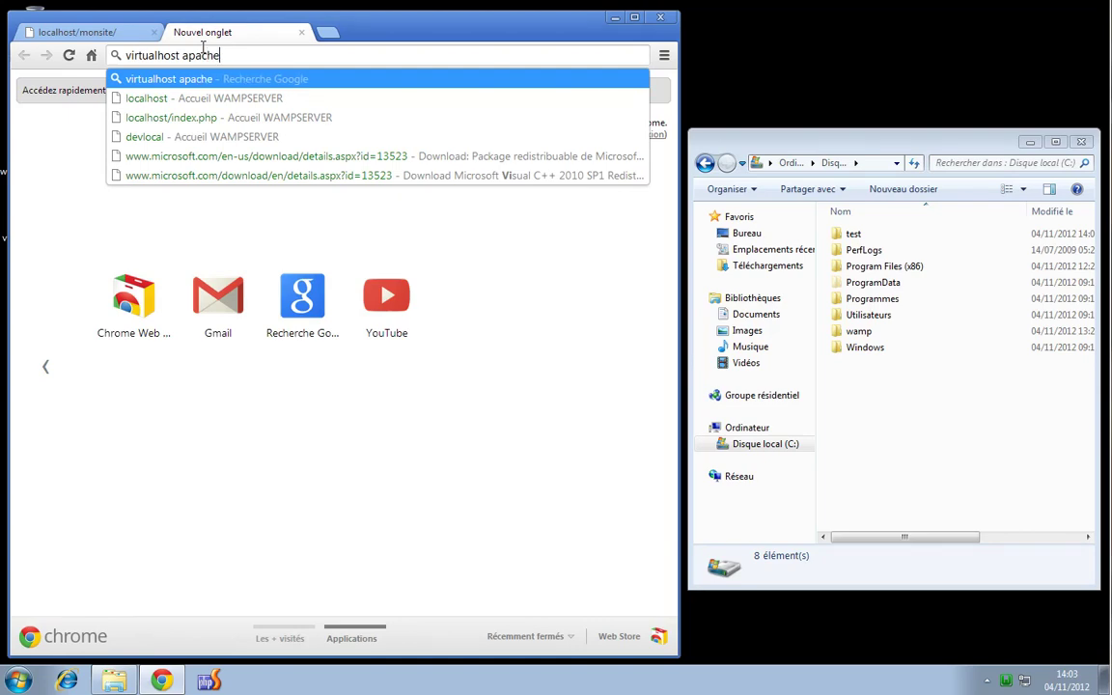
pyautogui.press('Return')
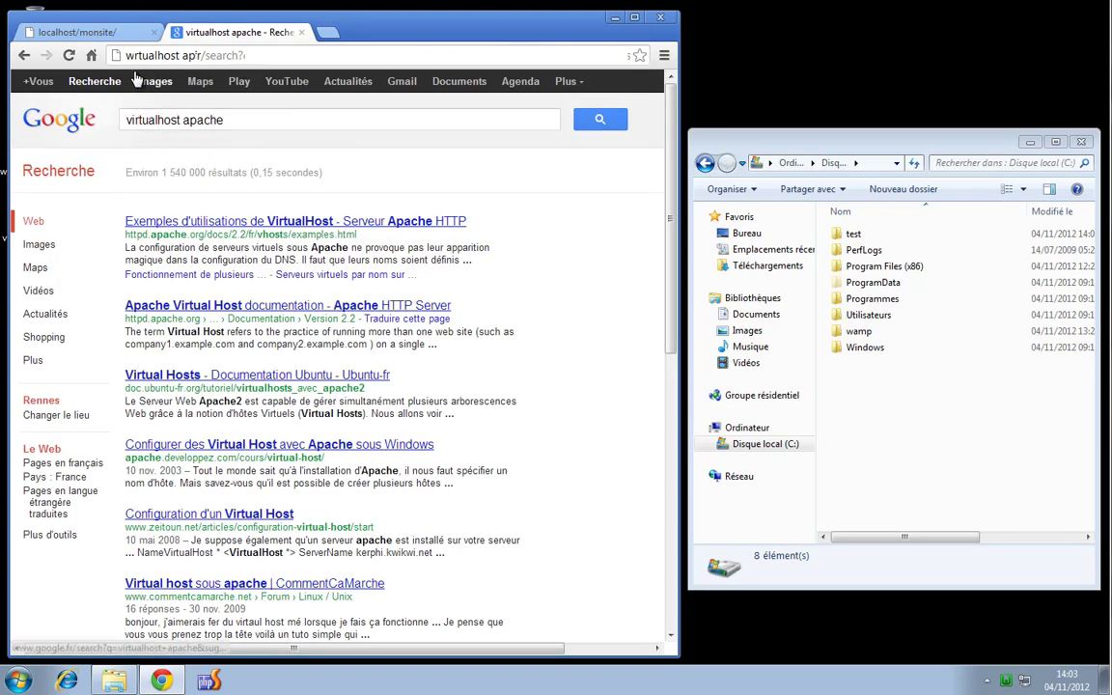
# Read through the Apache VirtualHost examples page, go back to the results, and minimize Chrome
pyautogui.click(235, 225)
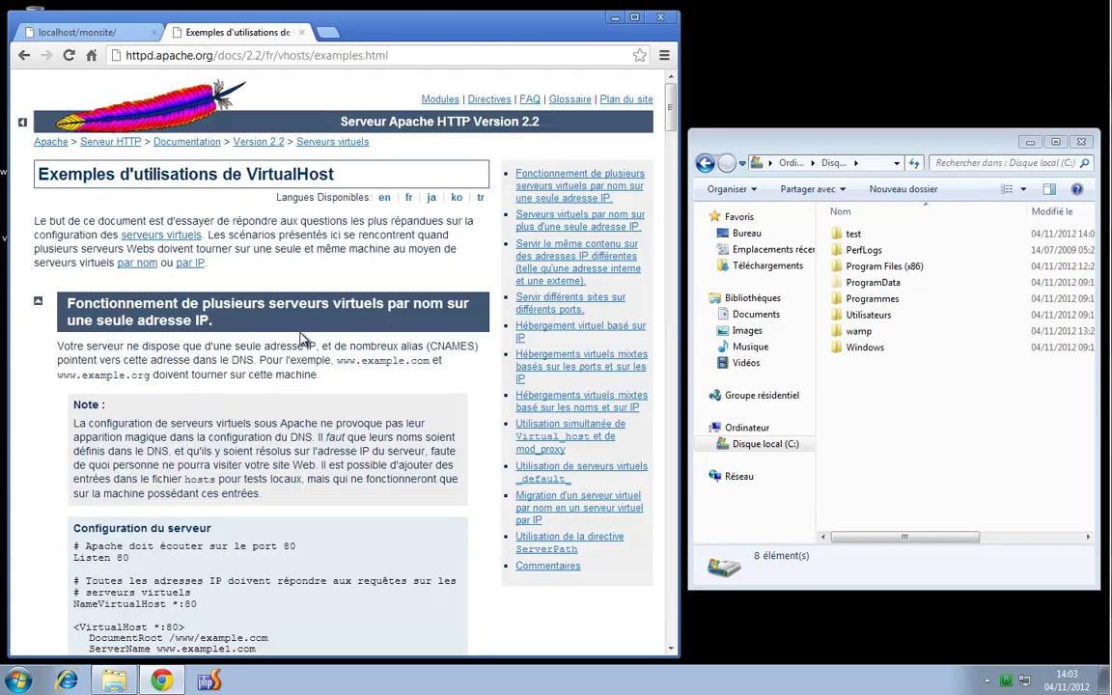
pyautogui.scroll(-5, 251, 417)
pyautogui.scroll(-1, 251, 417)
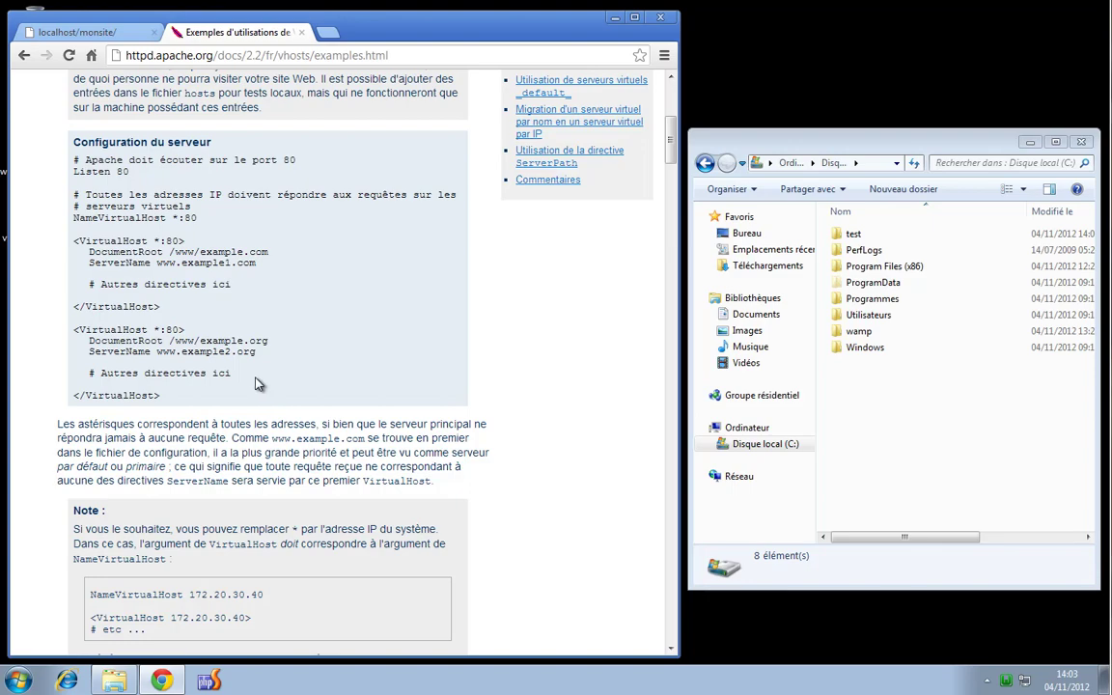
pyautogui.scroll(-6, 259, 384)
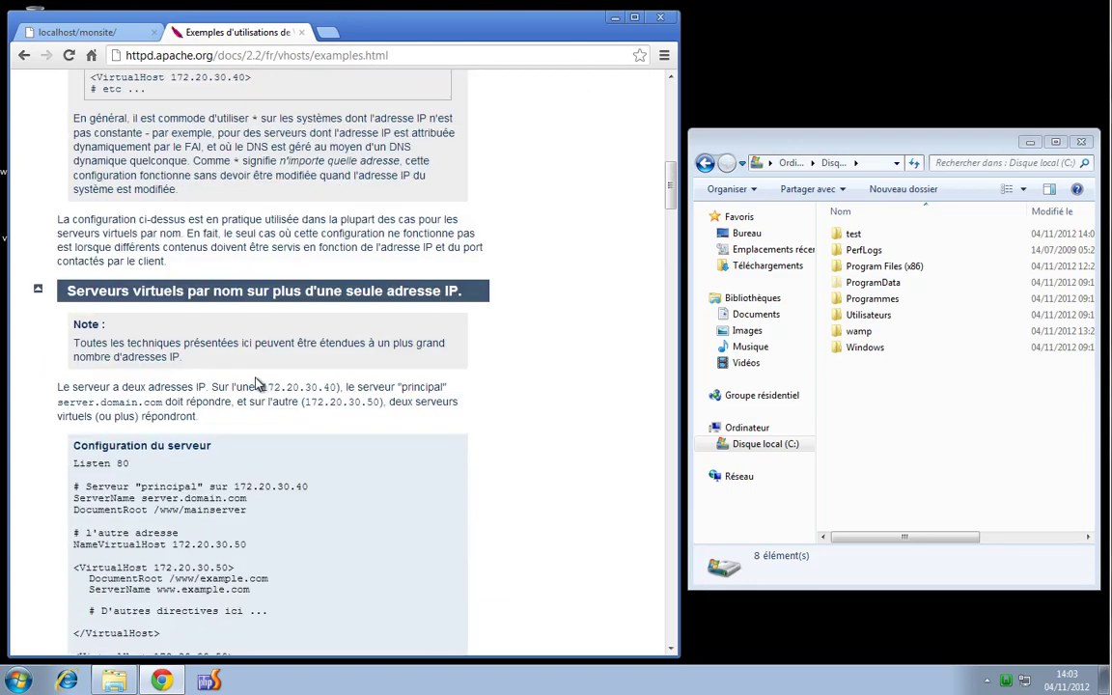
pyautogui.scroll(-2, 257, 384)
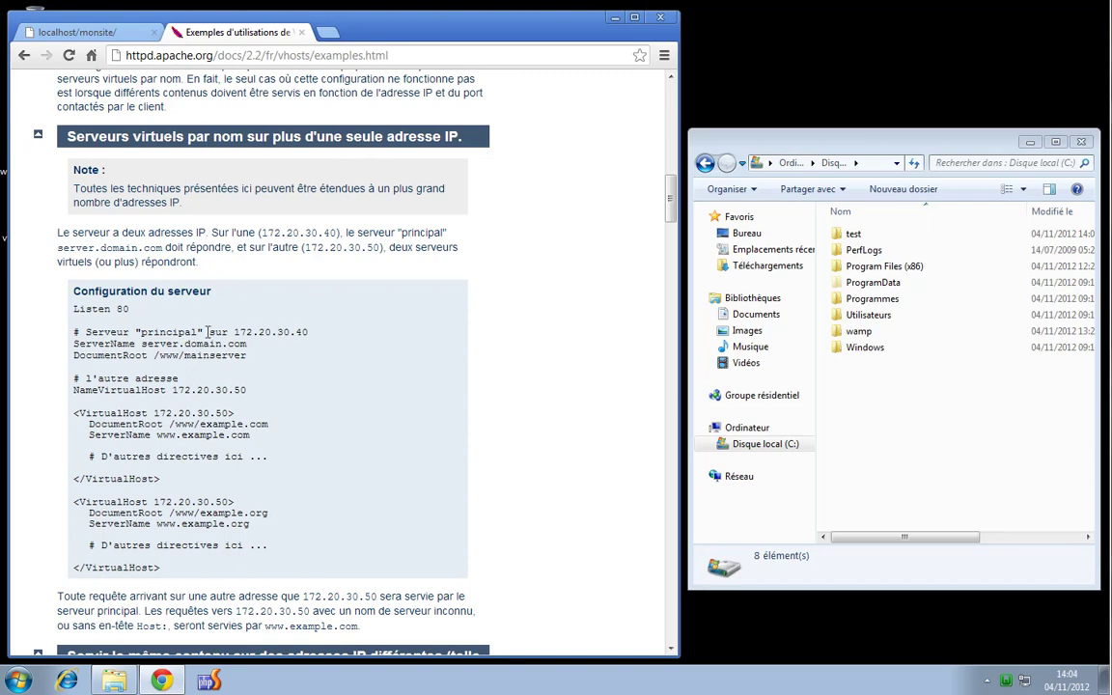
pyautogui.scroll(-8, 207, 332)
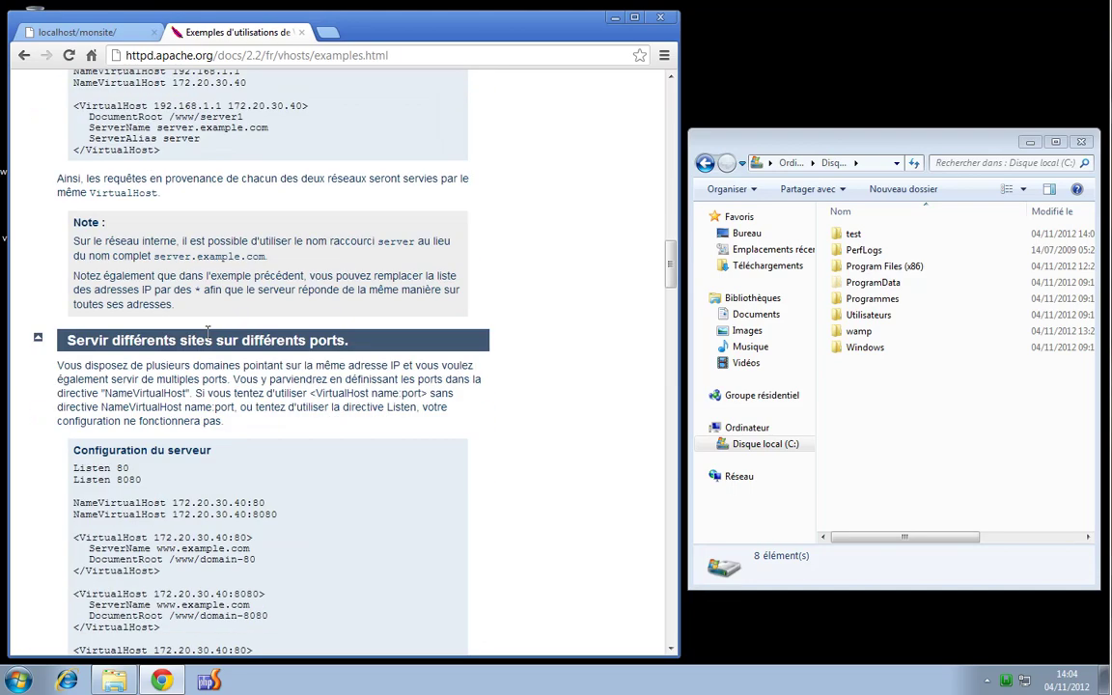
pyautogui.scroll(-5, 207, 332)
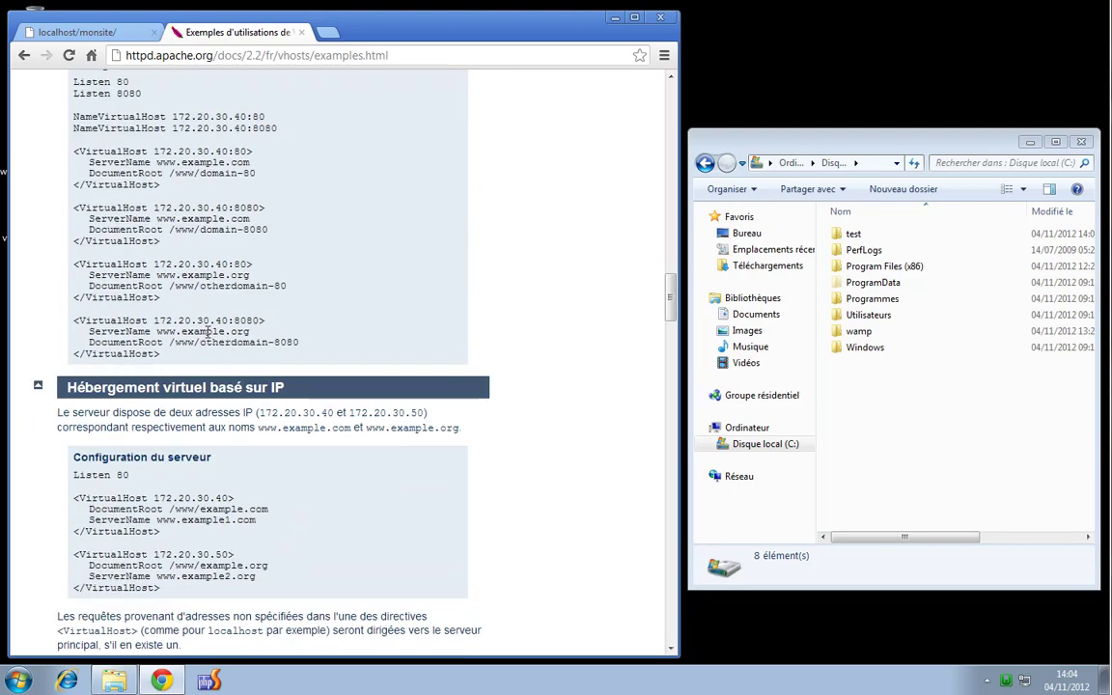
pyautogui.scroll(-5, 206, 332)
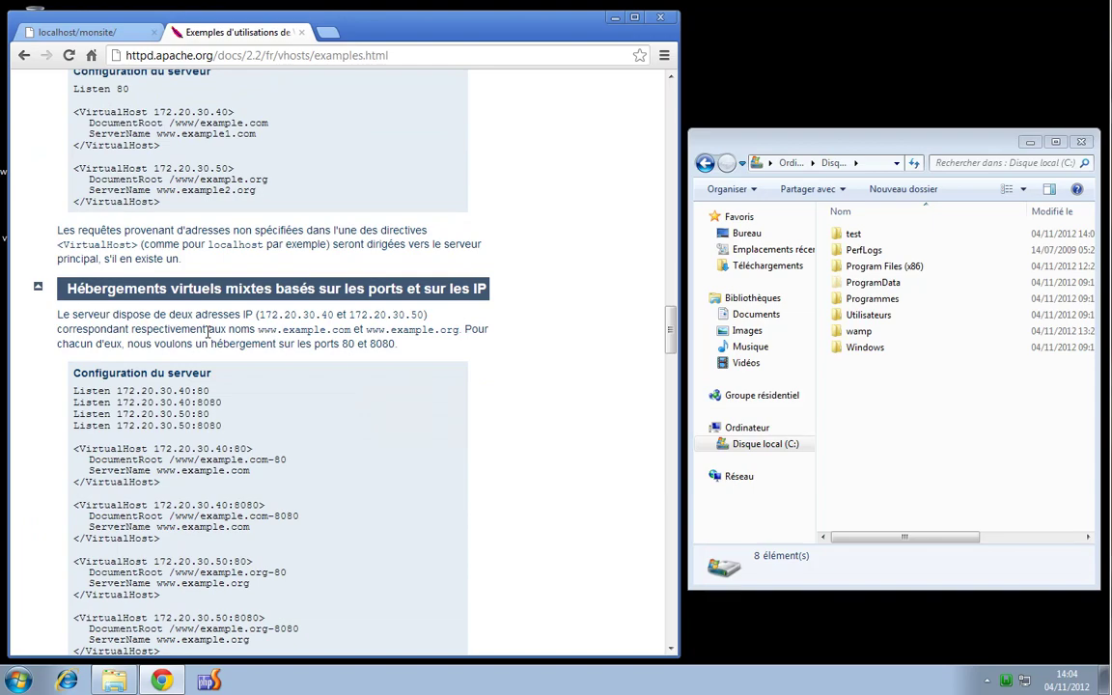
pyautogui.scroll(15, 207, 332)
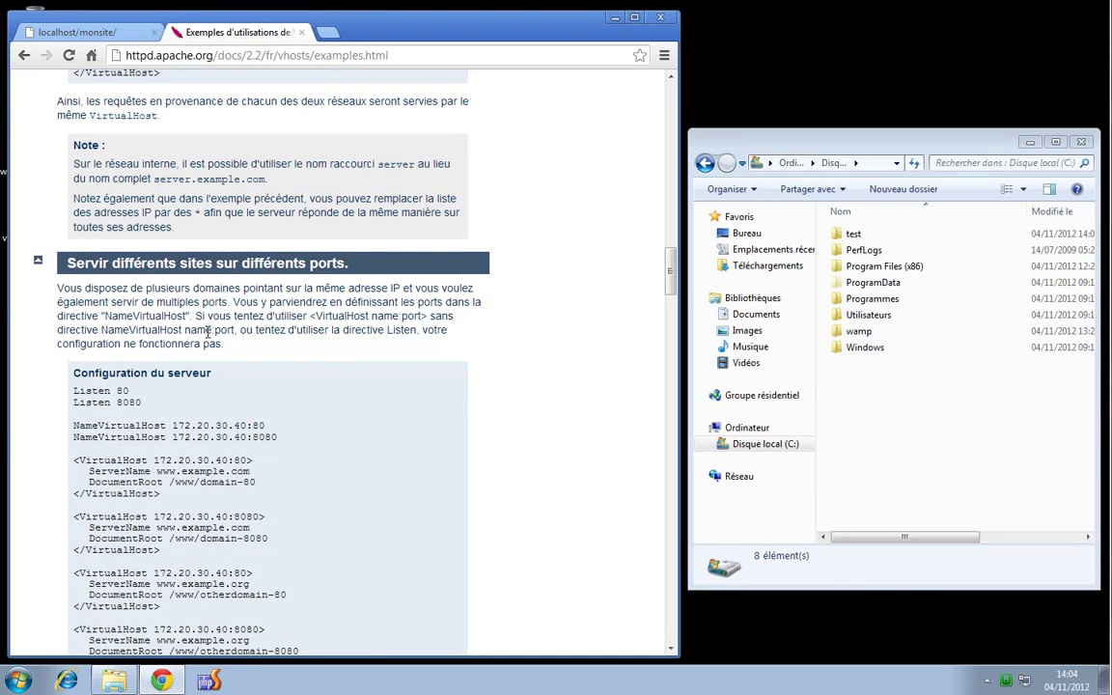
pyautogui.scroll(1, 206, 333)
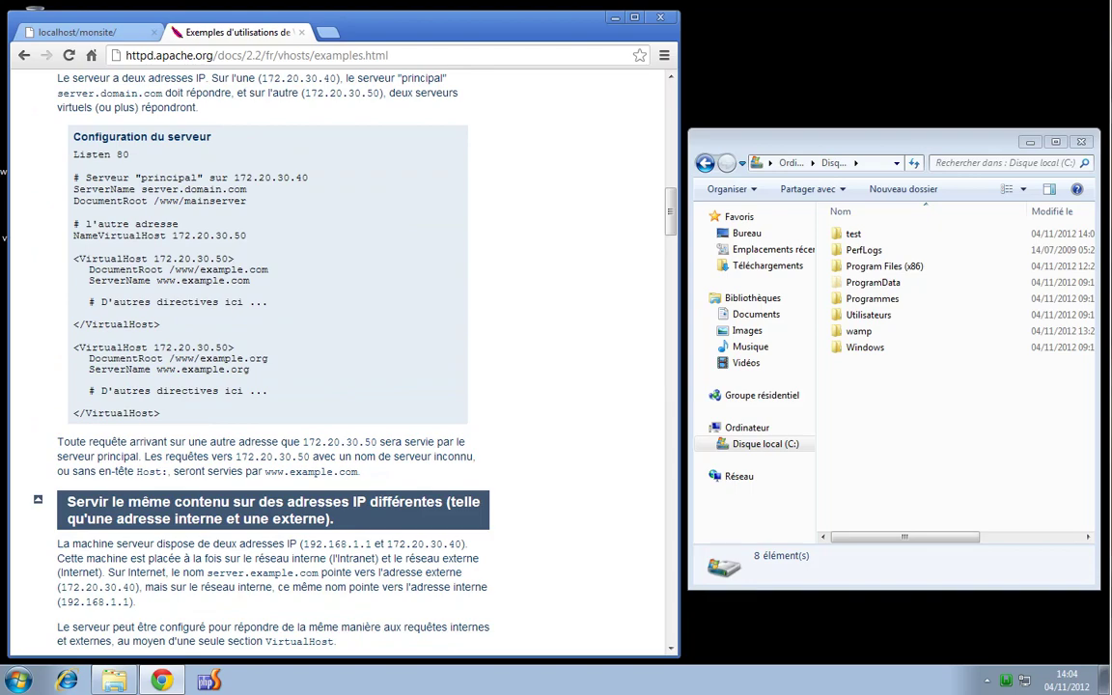
pyautogui.scroll(10, 206, 333)
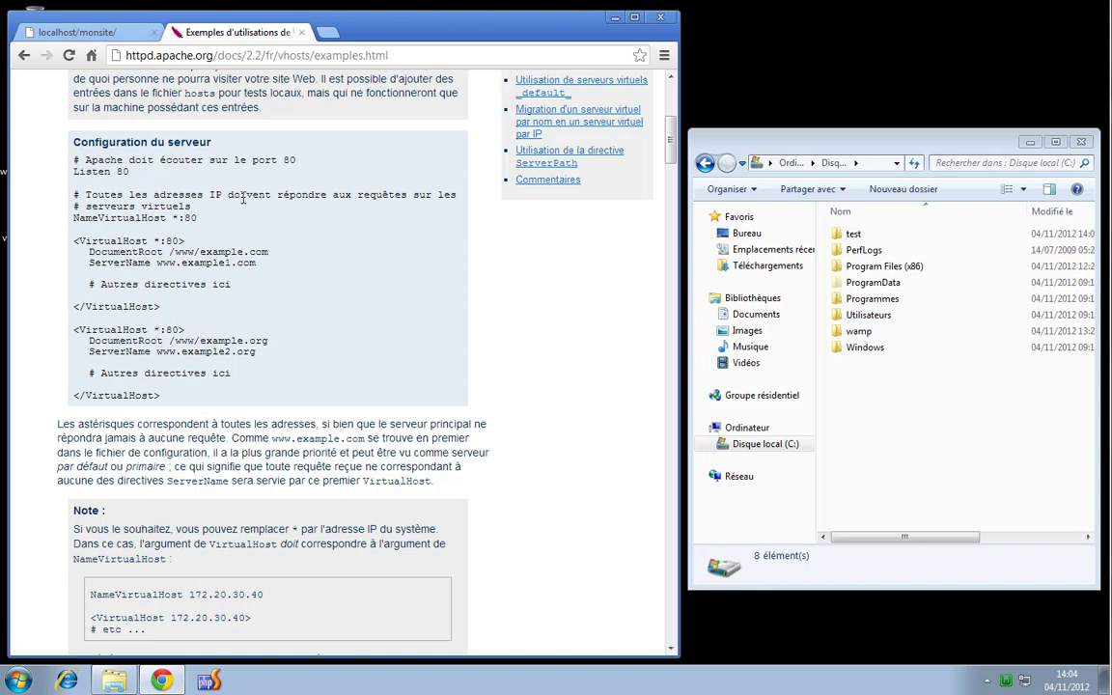
pyautogui.scroll(5, 192, 290)
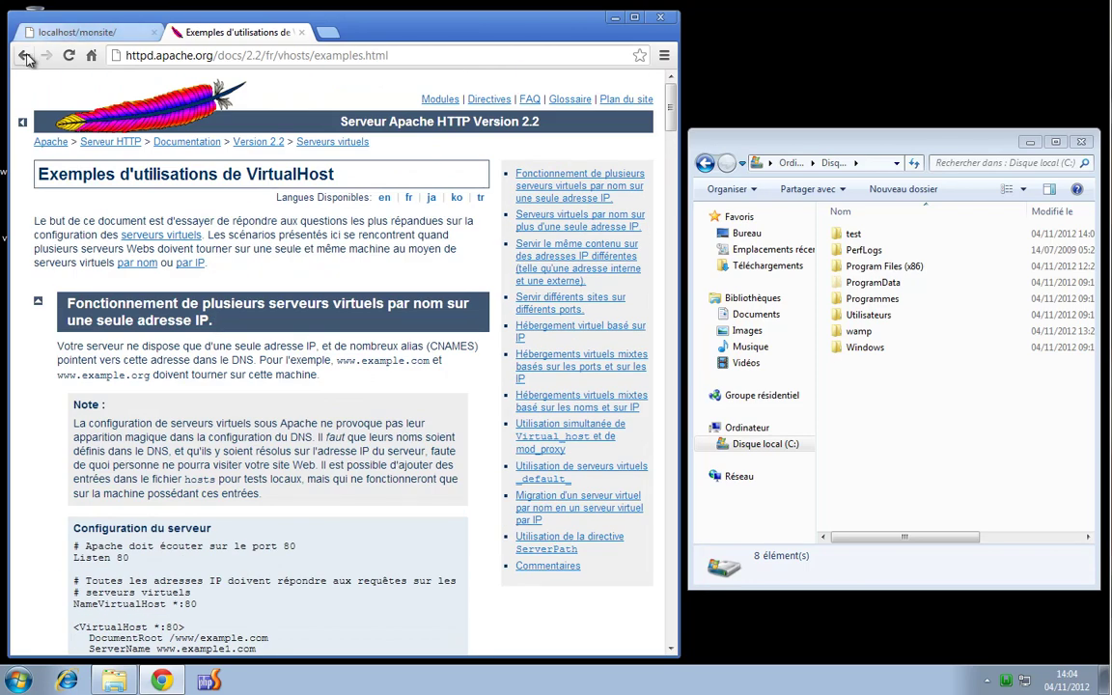
pyautogui.click(25, 56)
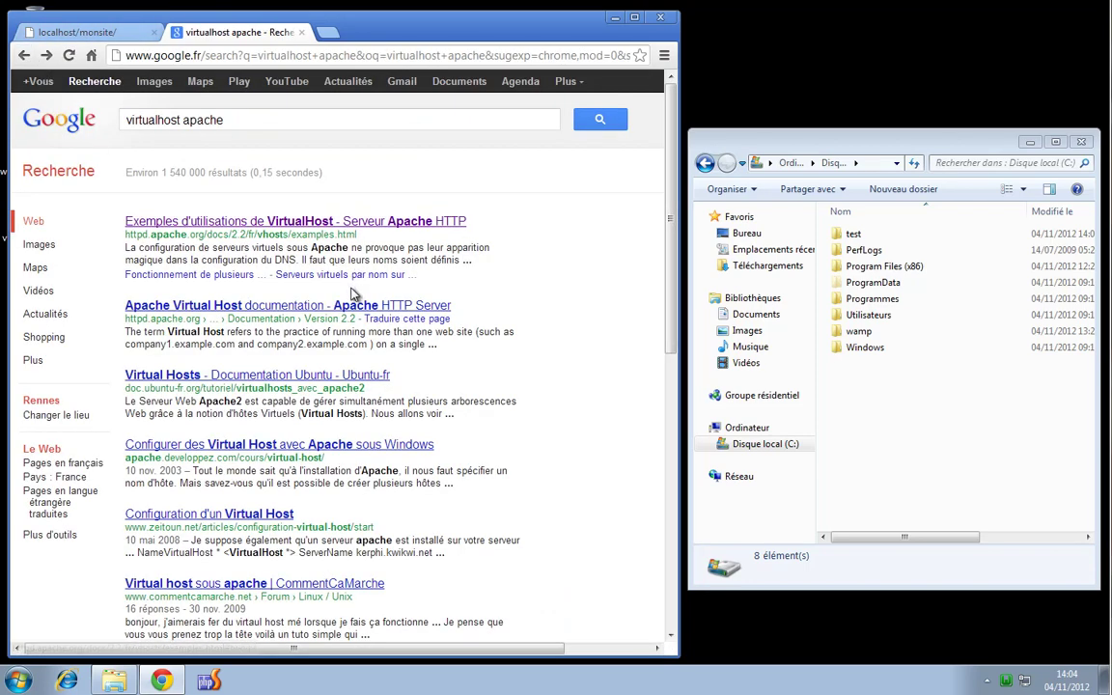
pyautogui.click(614, 17)
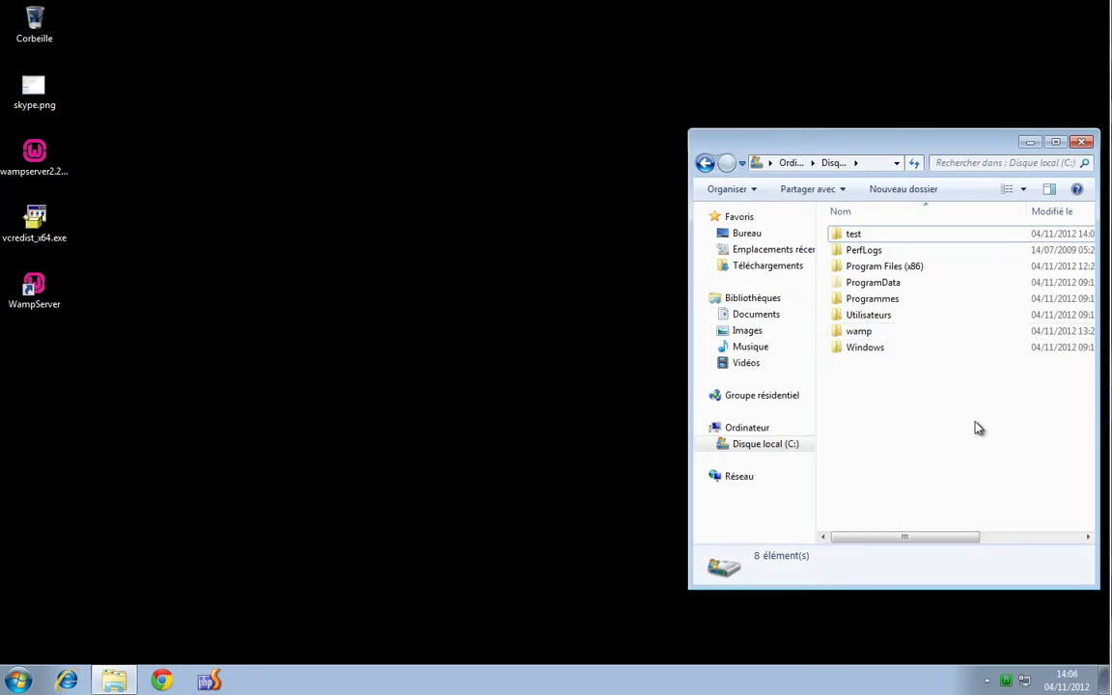
pyautogui.moveTo(980, 147); pyautogui.dragTo(938, 145)
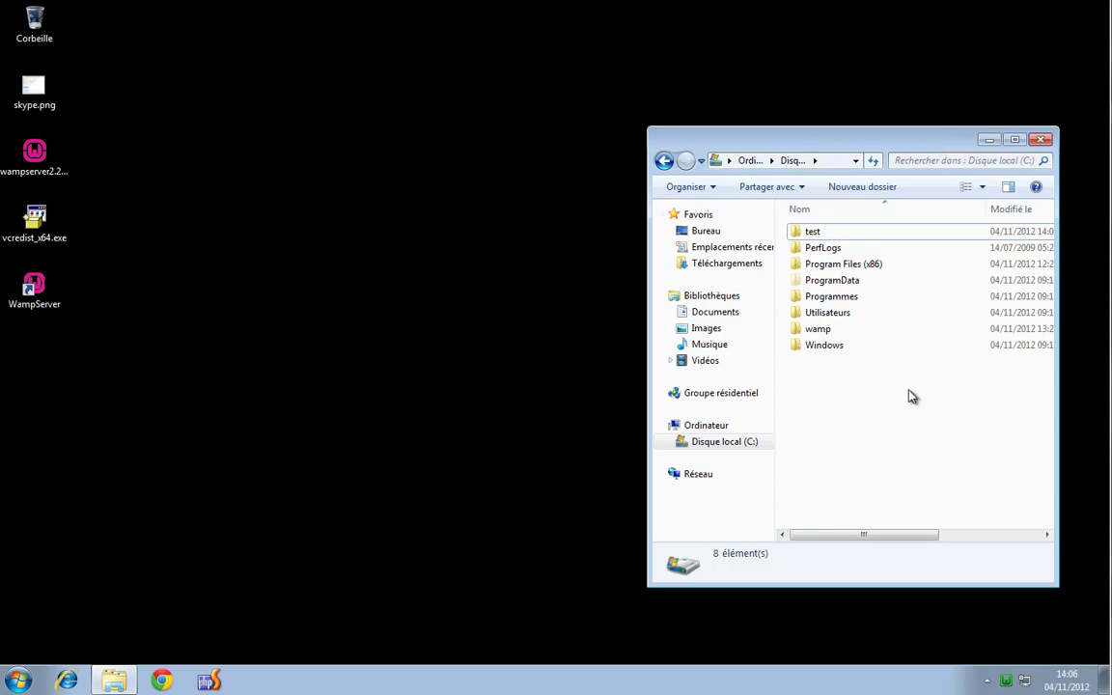
# Open Apache's httpd.conf from the WampServer tray menu
pyautogui.click(1005, 683)
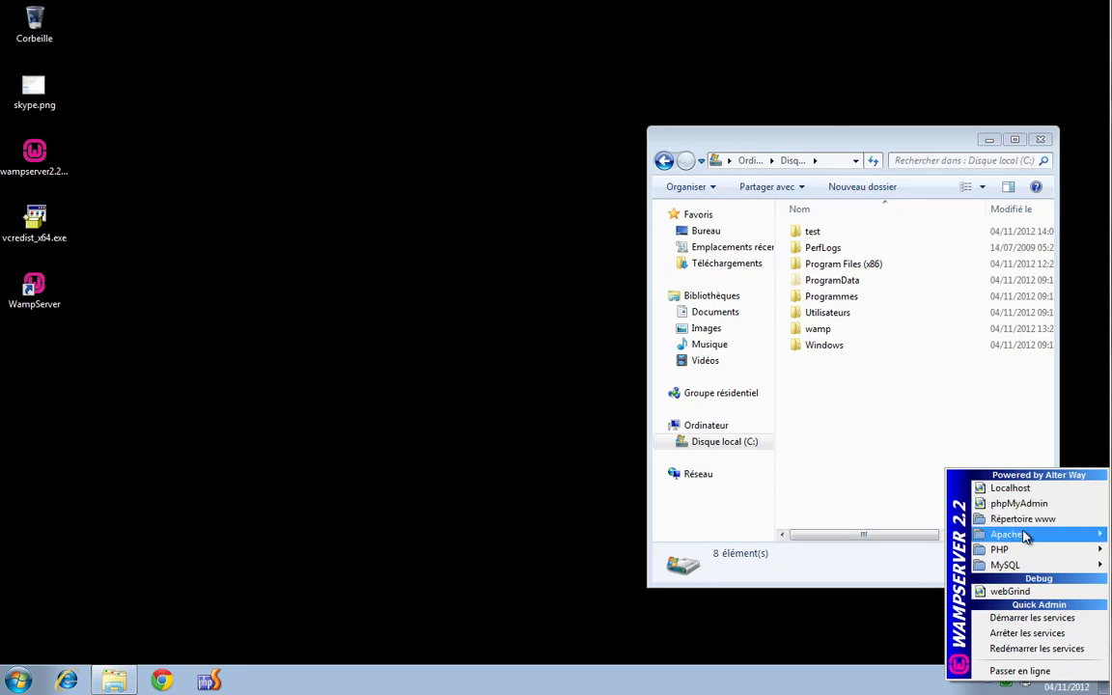
pyautogui.moveTo(1025, 537)
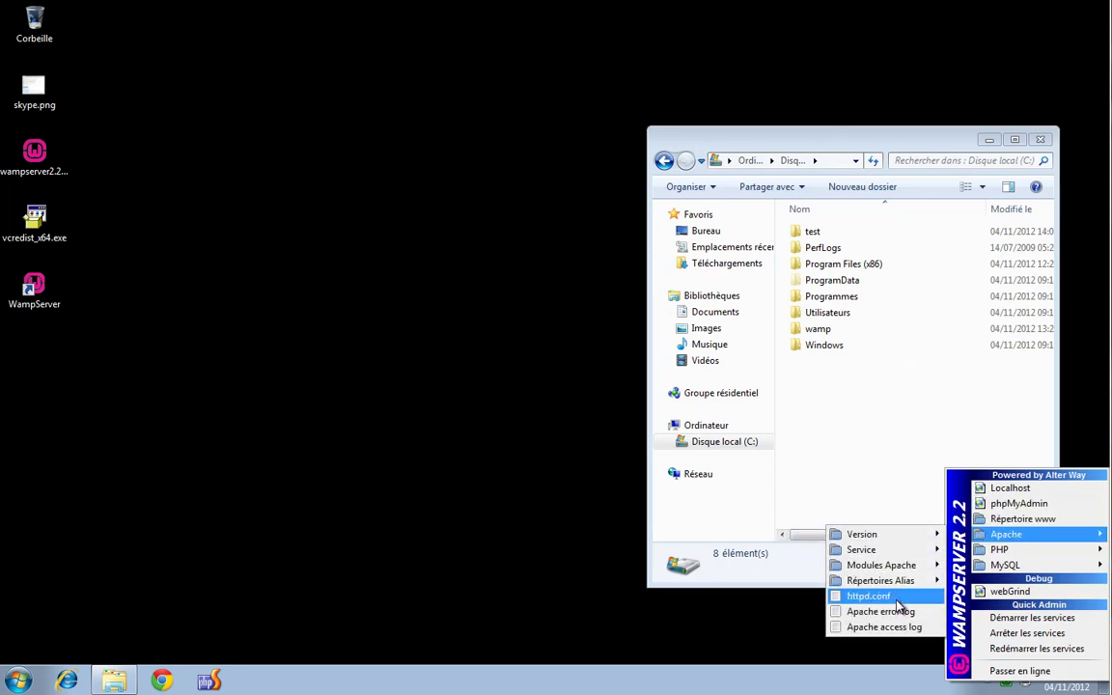
pyautogui.click(897, 605)
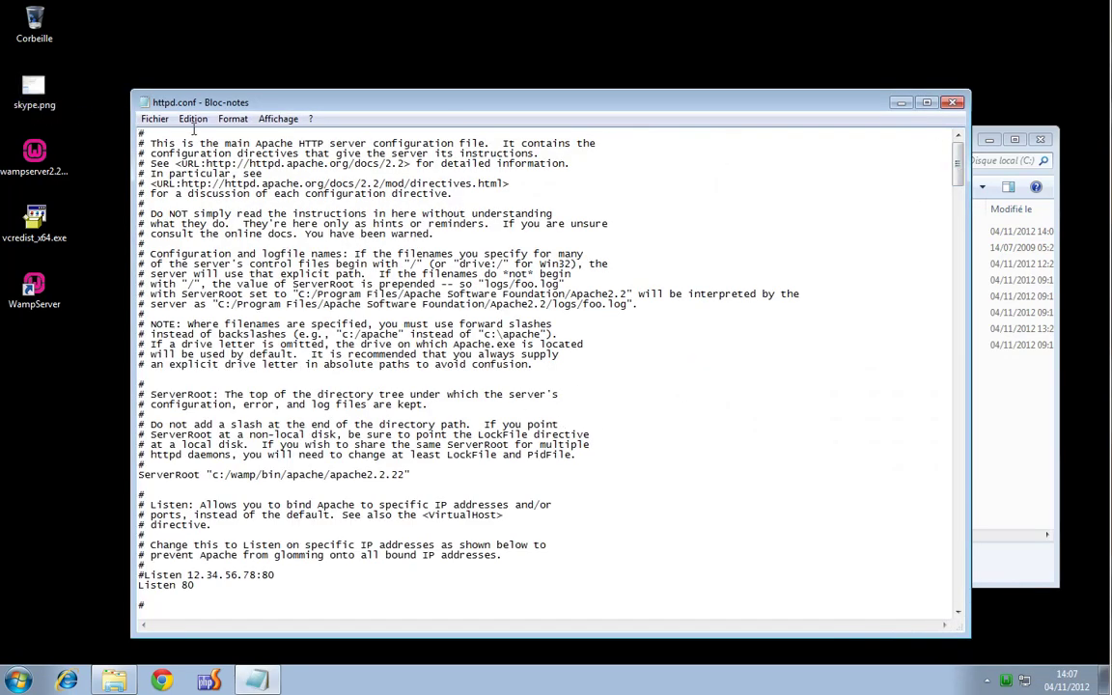
# Near the end of httpd.conf, add blank lines and paste the Listen 999 VirtualHost *:999 block
pyautogui.moveTo(958, 154); pyautogui.dragTo(941, 591)
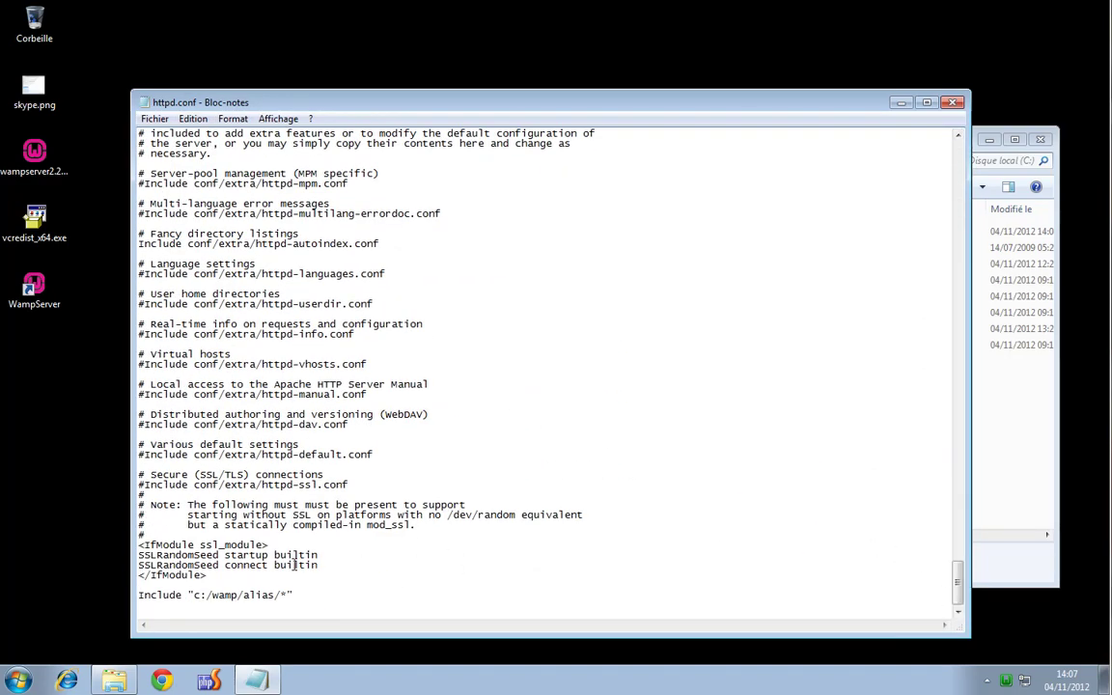
pyautogui.click(317, 582)
pyautogui.press('Return')
pyautogui.press('Return')
pyautogui.press('Return')
pyautogui.press('Return')
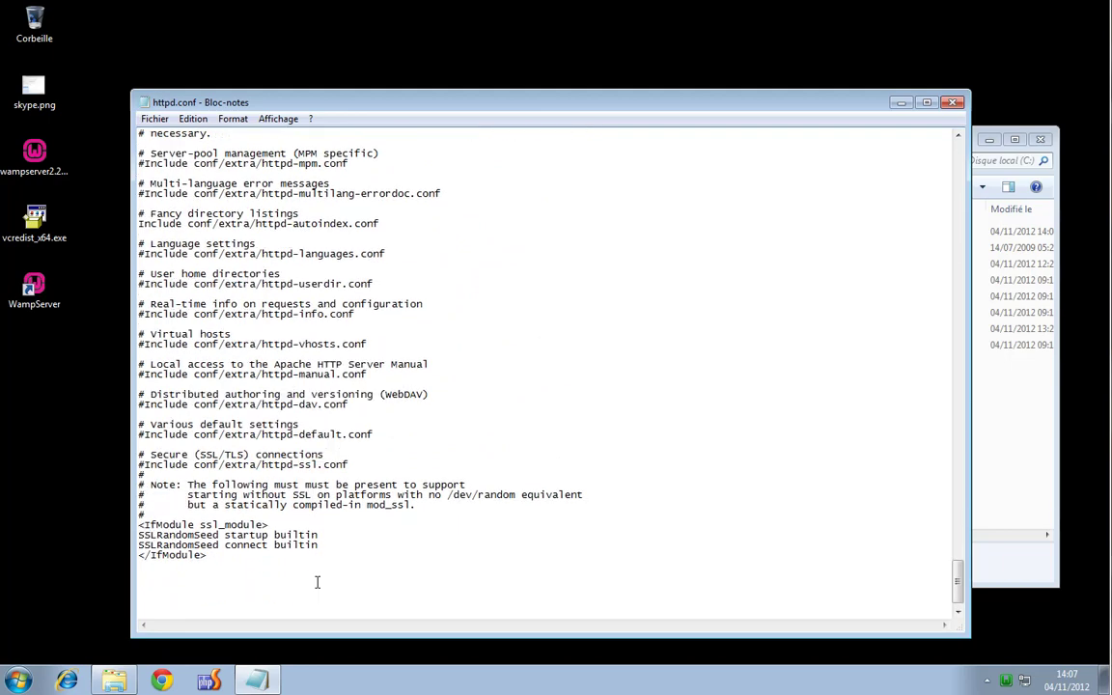
pyautogui.write('Listen 999 <VirtualHost *:999> \tDocumentRoot "" \tServerName localhost \tErrorLog logs/error.log \tCustomLog logs/access.log common \t<Directory ""> \t\tOptions Indexes FollowSymLinks \t\t AllowOverride all \t\t\tOrder Deny,Allow \t\tDeny from all \t\tAllow from 127.0.0.1 \t</Directory> </VirtualHost>')
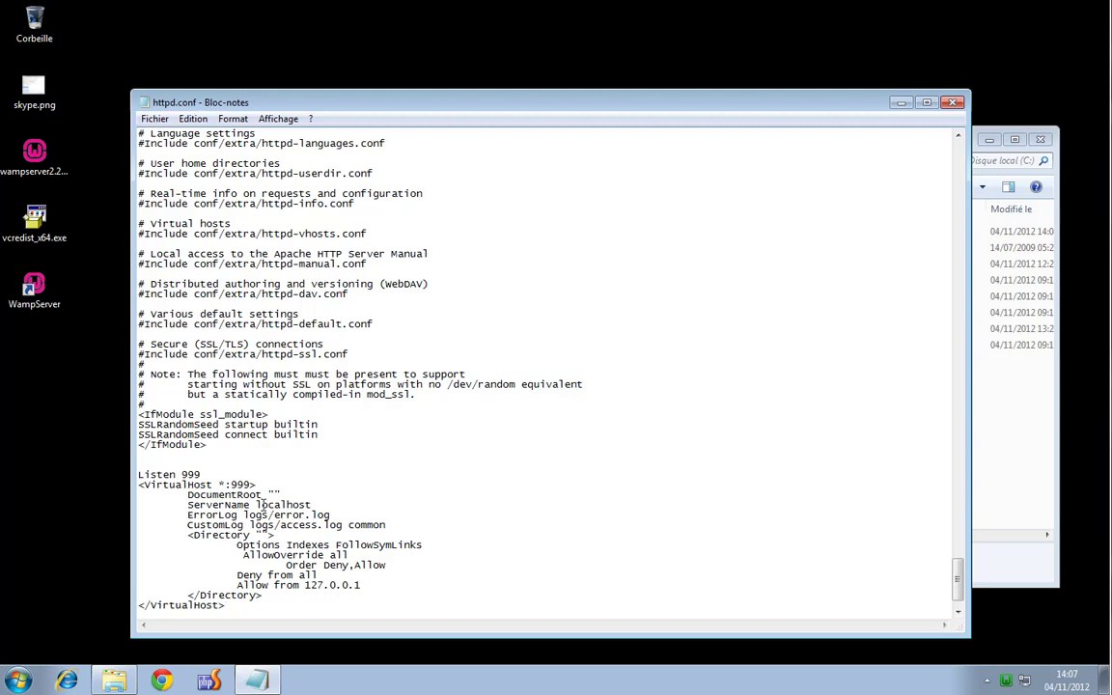
pyautogui.click(1010, 471)
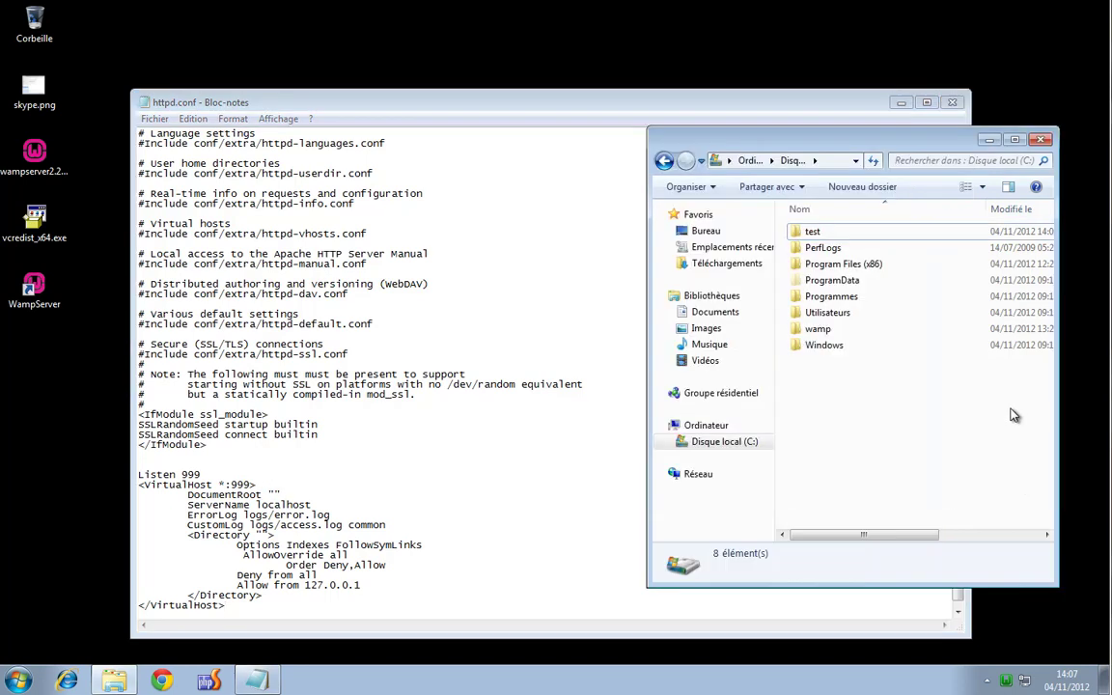
# Move and narrow the httpd.conf Notepad window so the drive C: folder list is visible
pyautogui.rightClick(814, 397)
pyautogui.moveTo(854, 405)
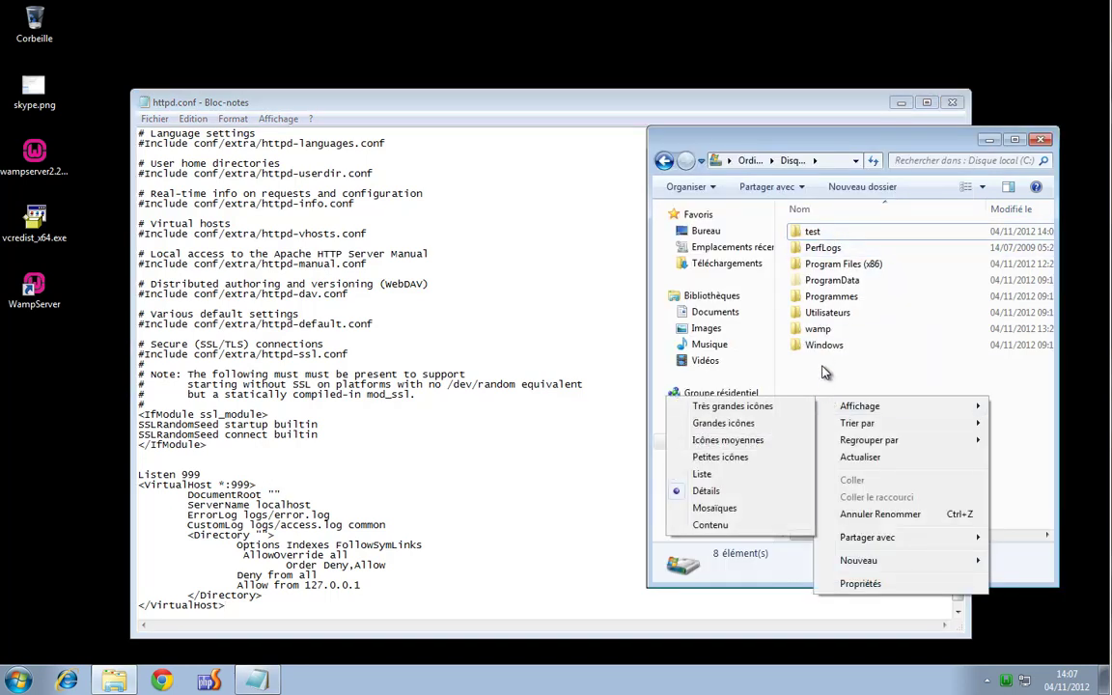
pyautogui.press('Escape')
pyautogui.moveTo(635, 100)
pyautogui.mouseDown()
pyautogui.moveTo(676, 96)
pyautogui.moveTo(633, 86)
pyautogui.mouseUp()
pyautogui.moveTo(896, 318); pyautogui.dragTo(597, 333)
pyautogui.click(821, 166)
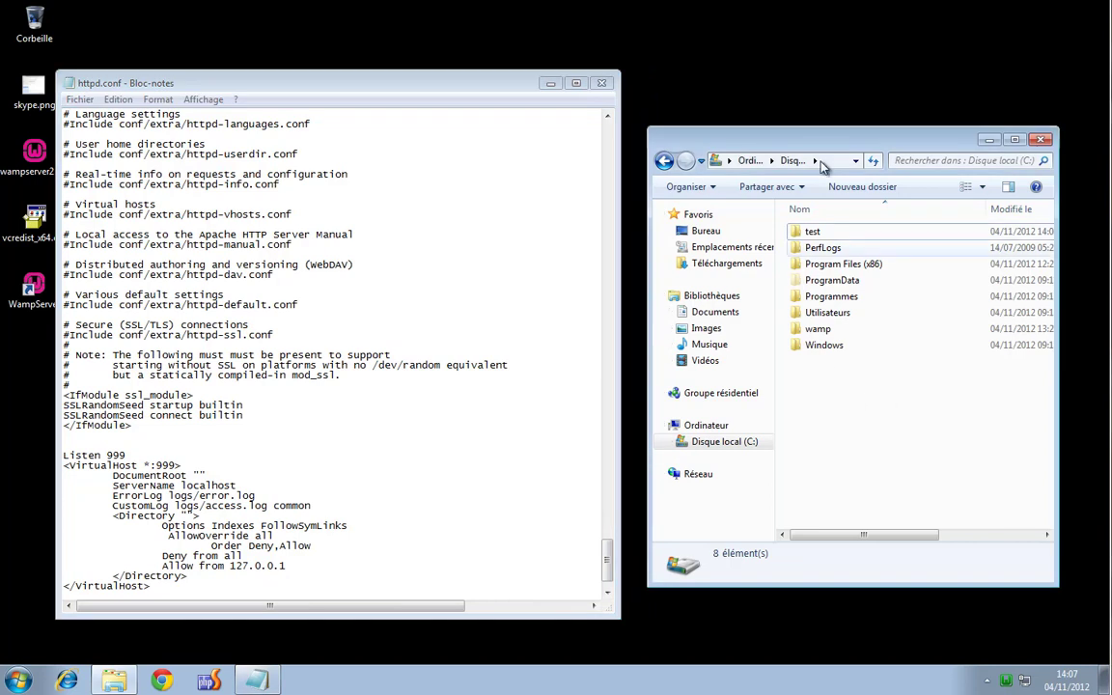
pyautogui.click(827, 411)
# Create a new folder named testvirtual at the root of drive C:
pyautogui.rightClick(825, 391)
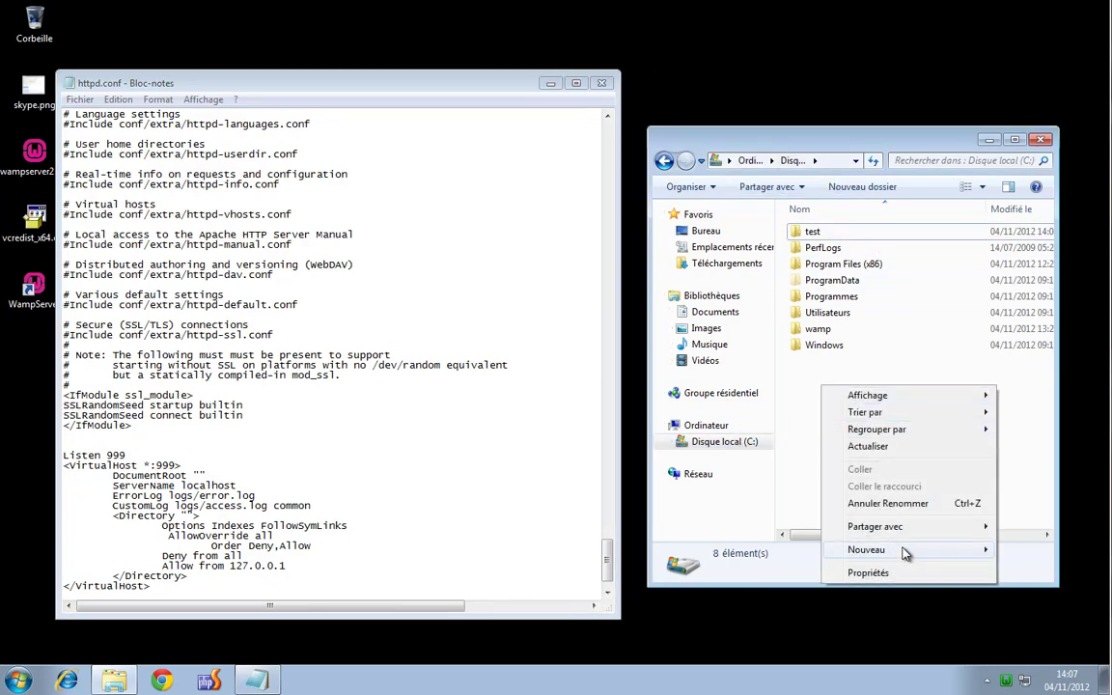
pyautogui.moveTo(902, 550)
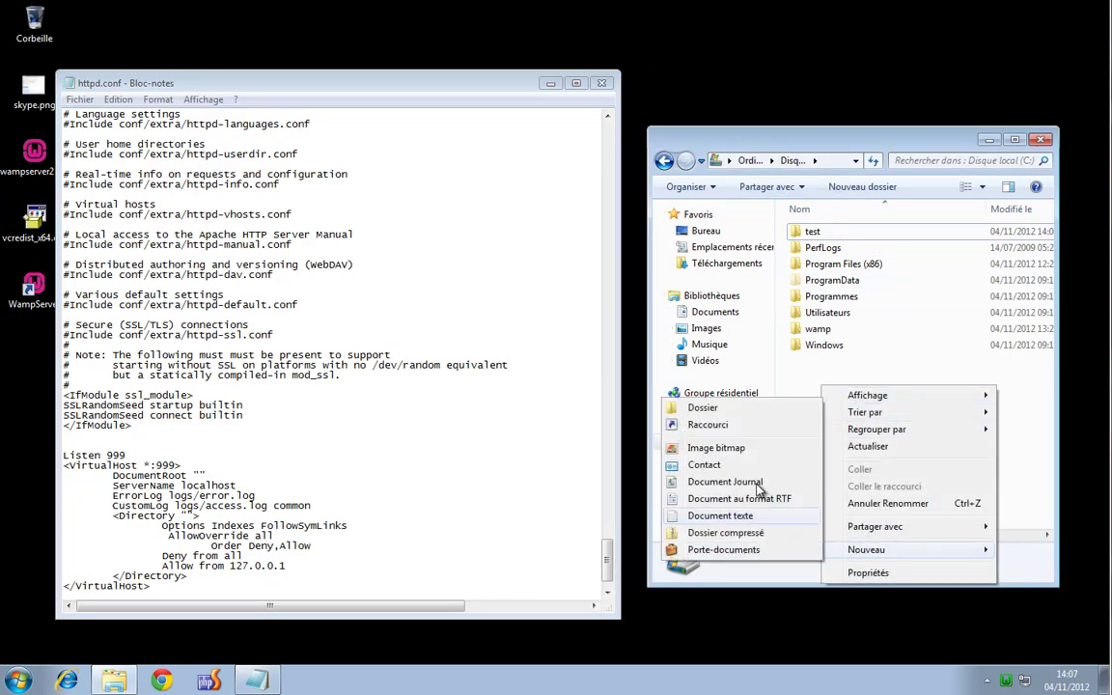
pyautogui.click(744, 415)
pyautogui.write('test')
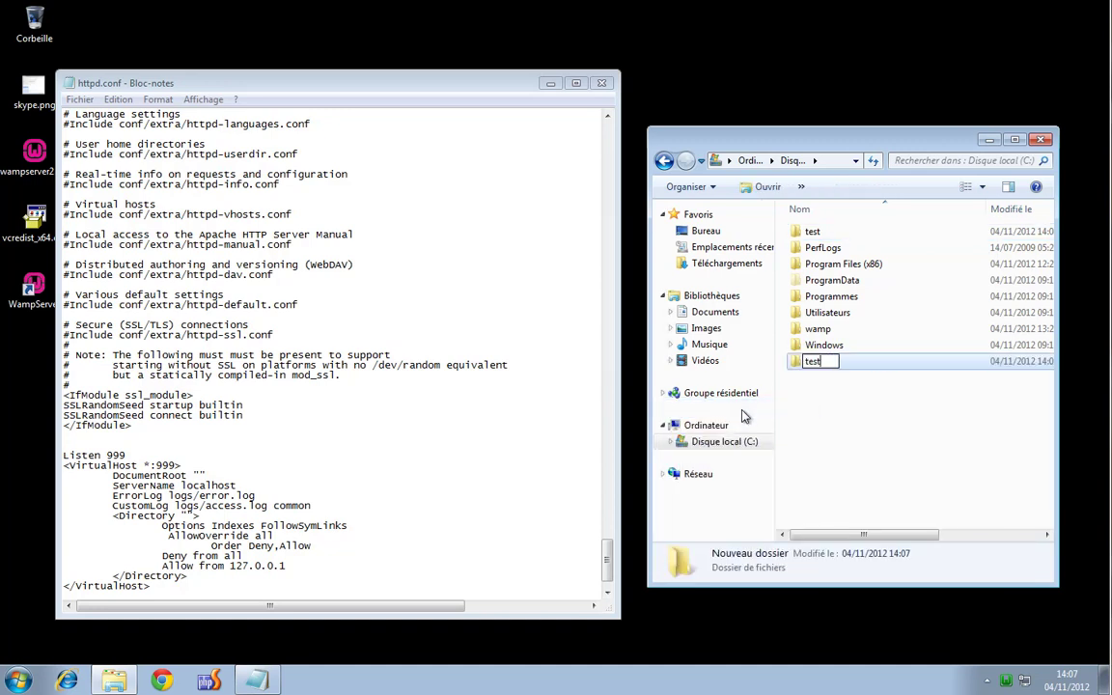
pyautogui.write('virtual')
pyautogui.press('Return')
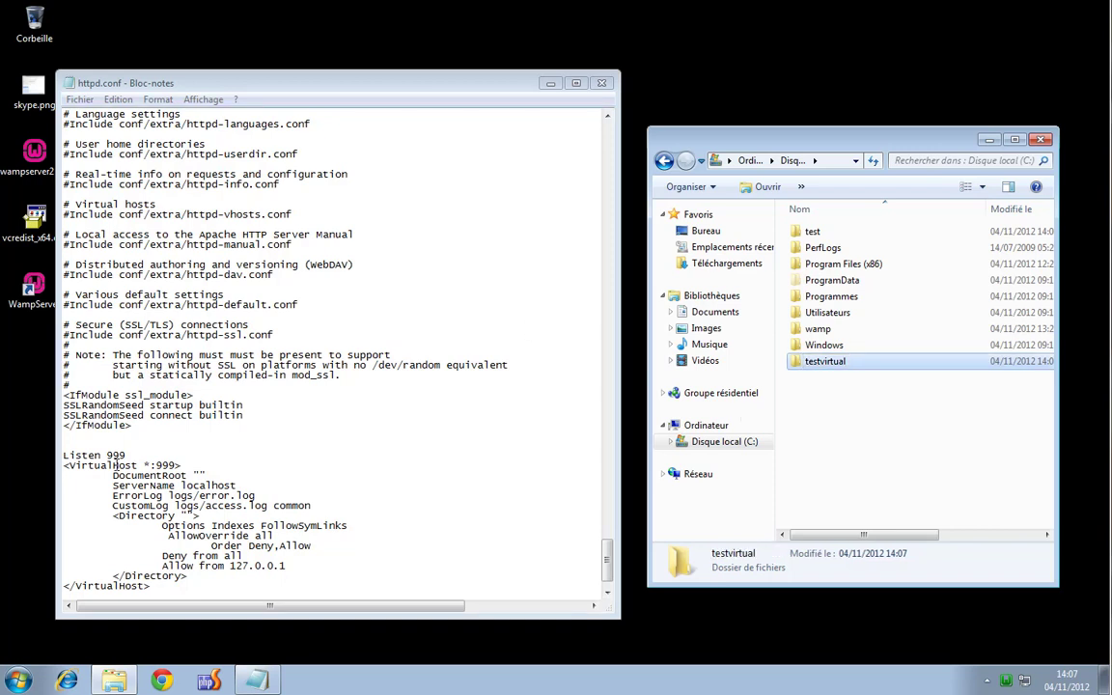
pyautogui.click(181, 429)
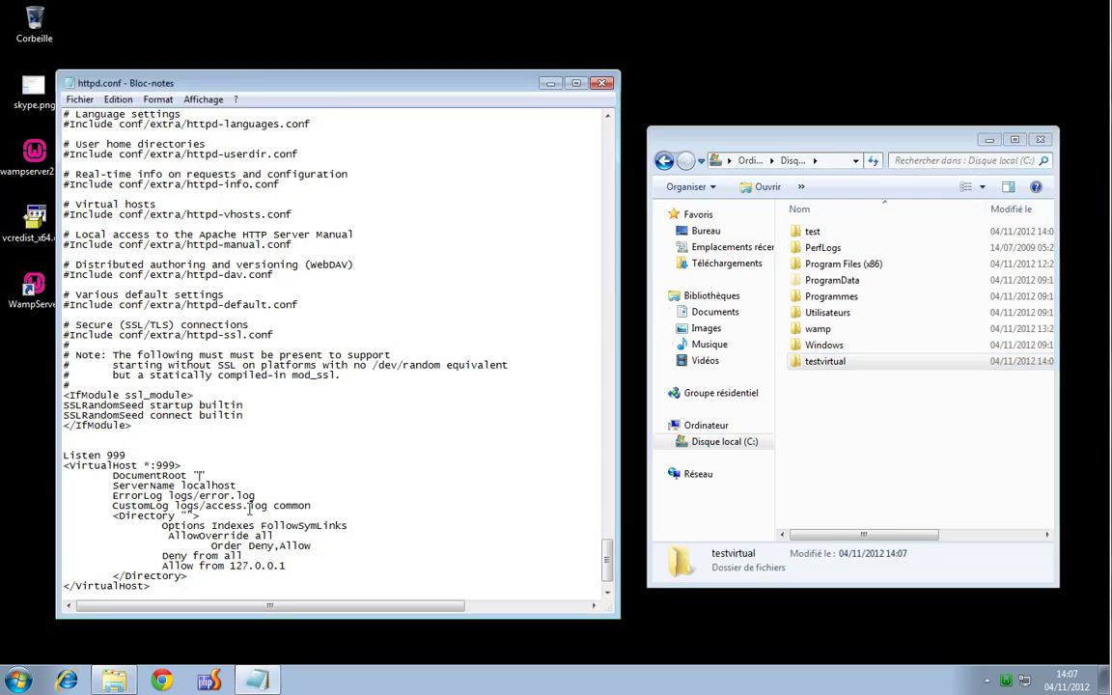
# Enter c:/testvirtual/ as the DocumentRoot path and paste the same path into the Directory quotes
pyautogui.write('c:/testvirutual/')
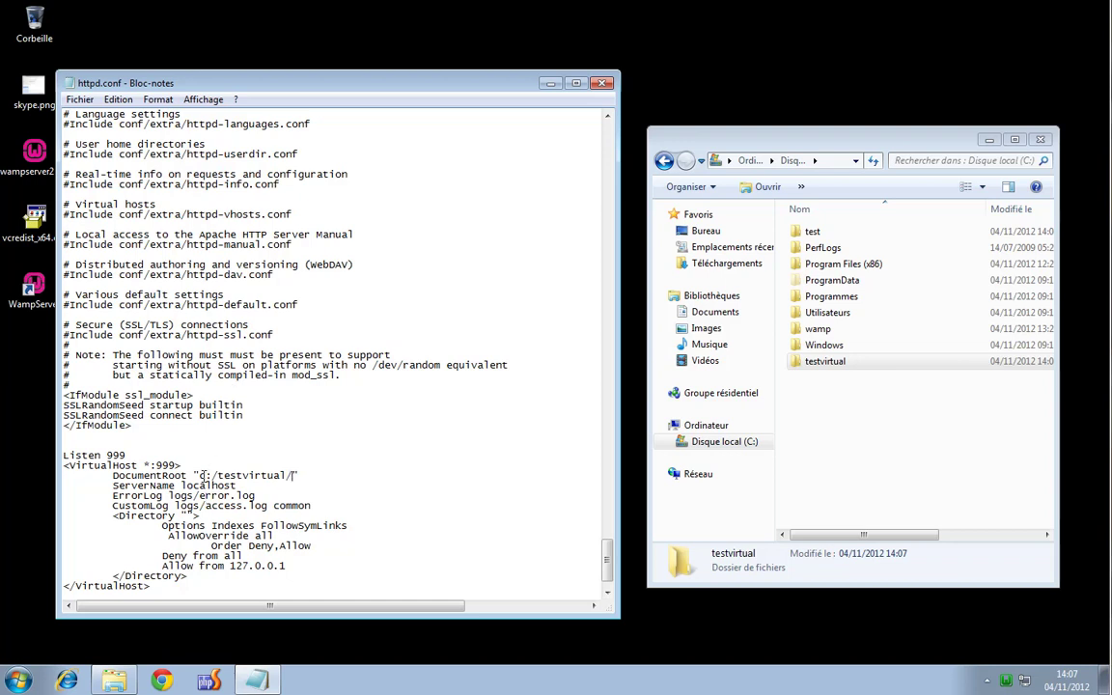
pyautogui.moveTo(202, 475); pyautogui.dragTo(294, 475)
pyautogui.hotkey('ctrl', 'c')
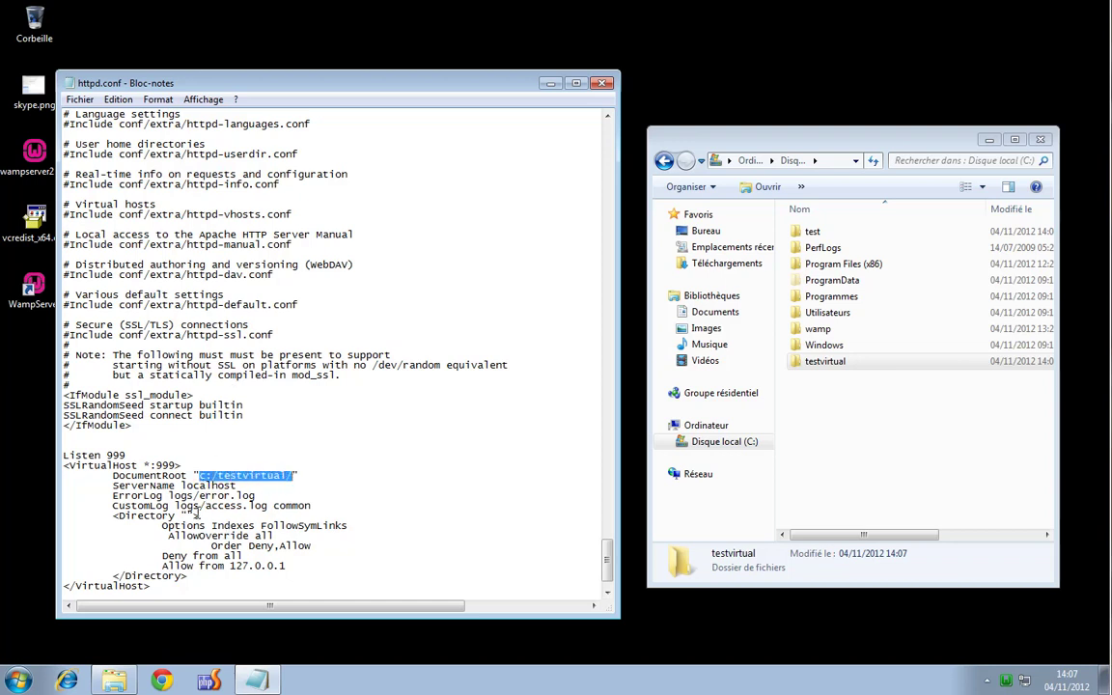
pyautogui.click(315, 484)
pyautogui.hotkey('ctrl', 'v')
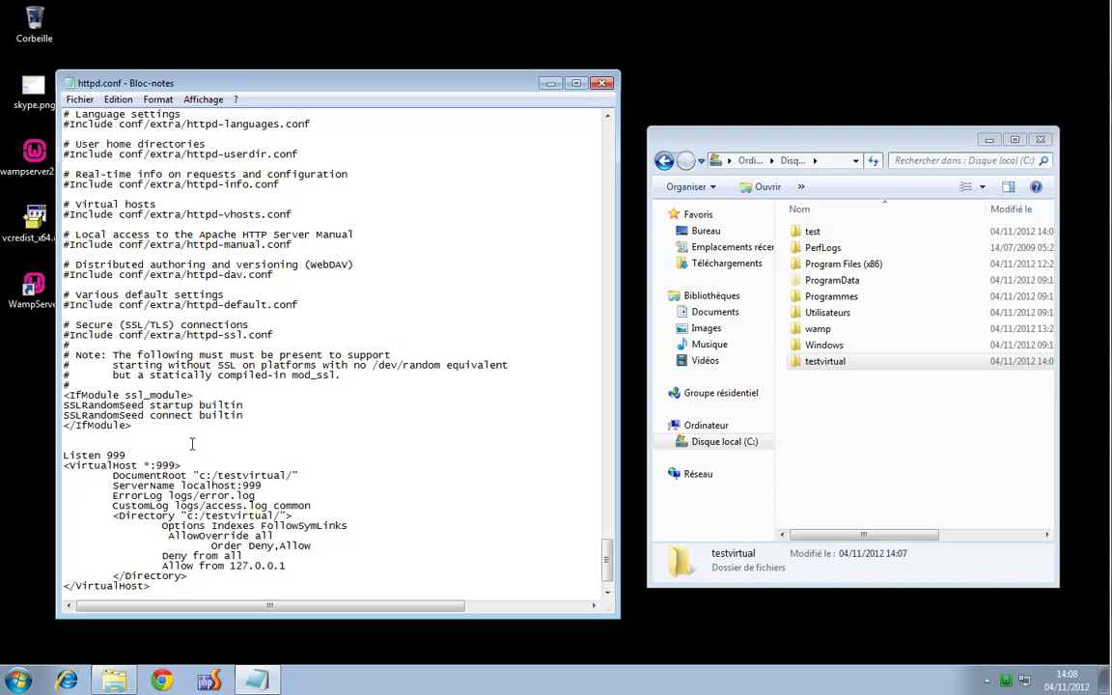
# Save httpd.conf with the port 999 virtual host for c:/testvirtual/
pyautogui.moveTo(199, 475); pyautogui.dragTo(289, 475)
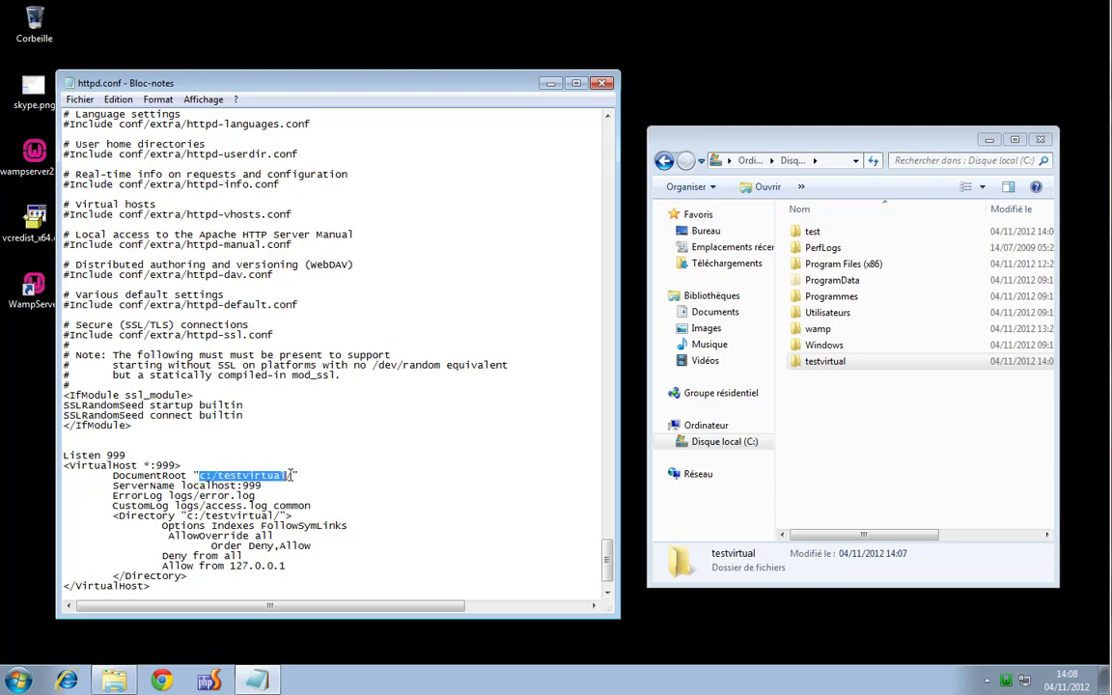
pyautogui.click(435, 375)
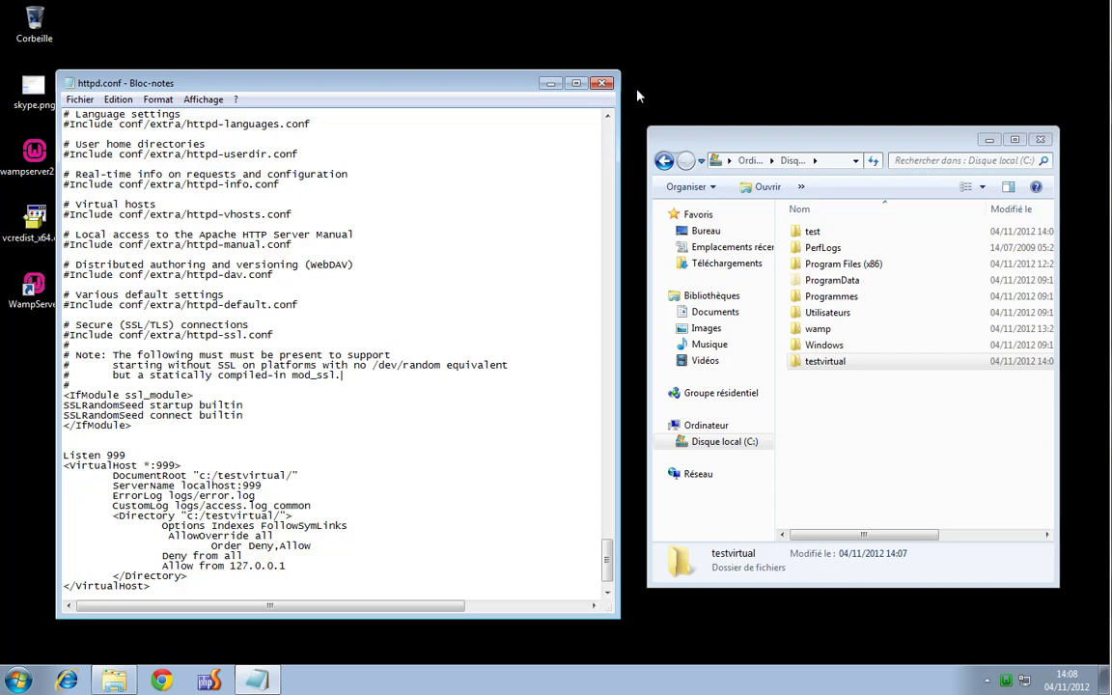
pyautogui.click(80, 99)
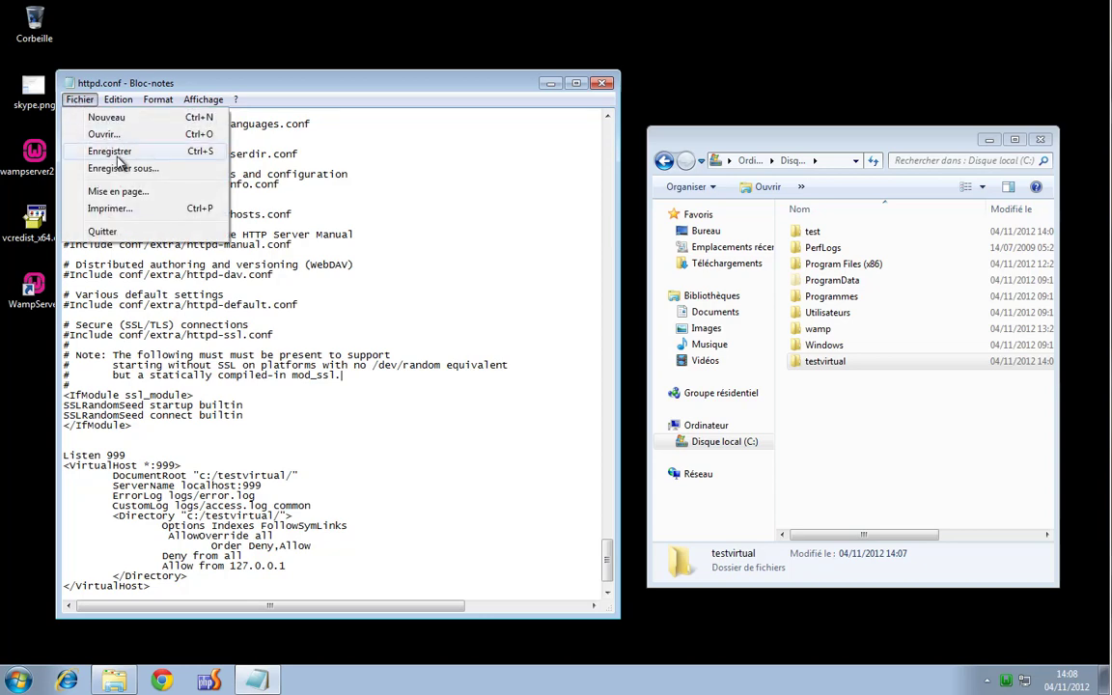
pyautogui.click(118, 155)
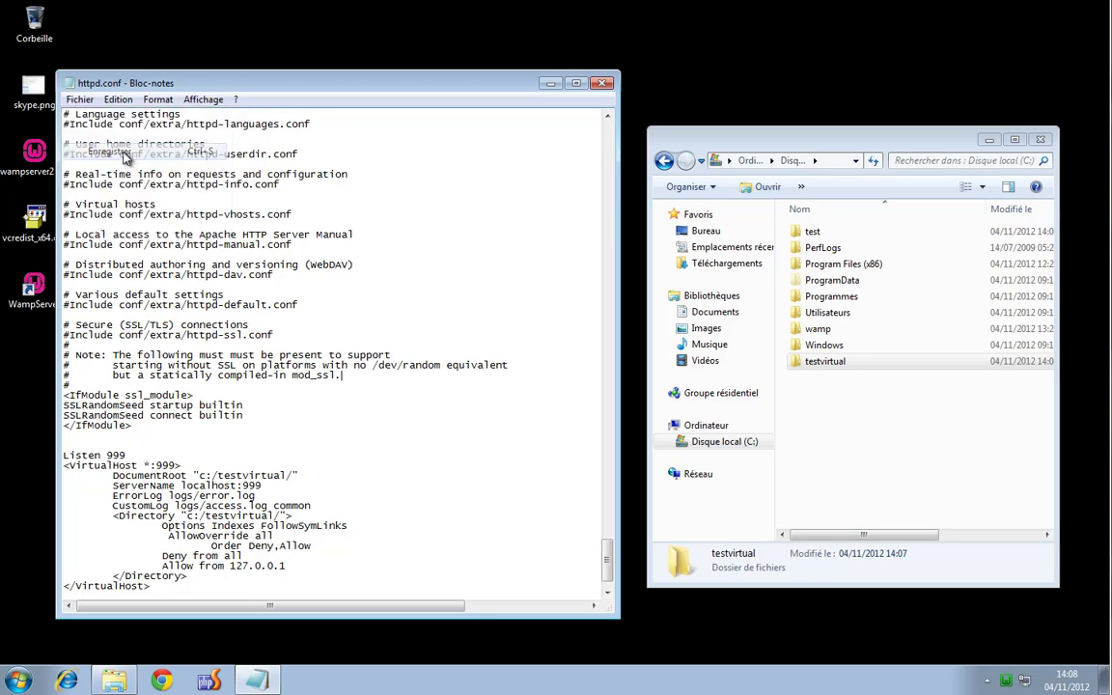
# Restart the WampServer services and launch Chrome
pyautogui.click(1007, 681)
pyautogui.click(1028, 651)
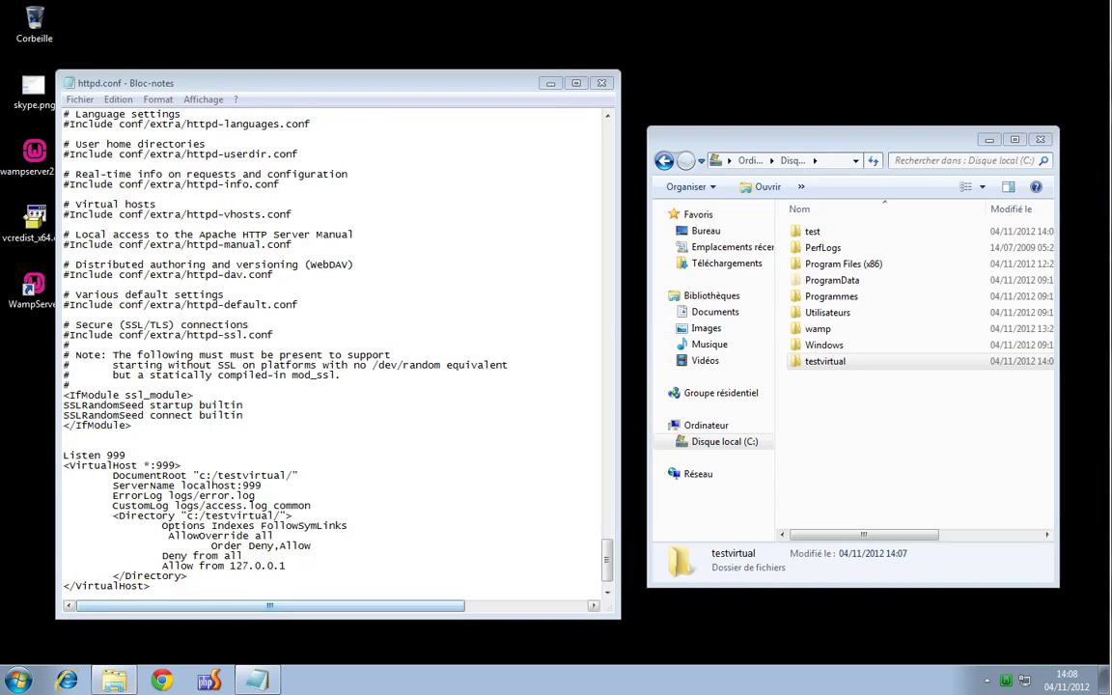
pyautogui.click(162, 681)
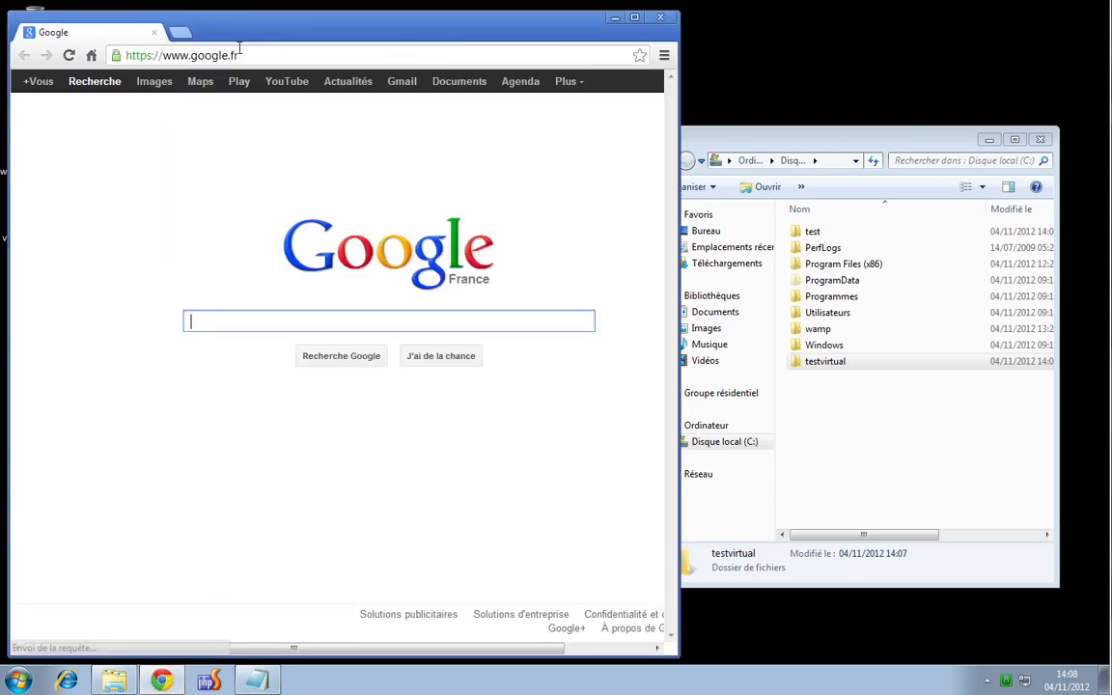
# Load localhost:999 to see the empty 'Index of /' listing, then bring Explorer forward
pyautogui.click(279, 55)
pyautogui.write('localhost')
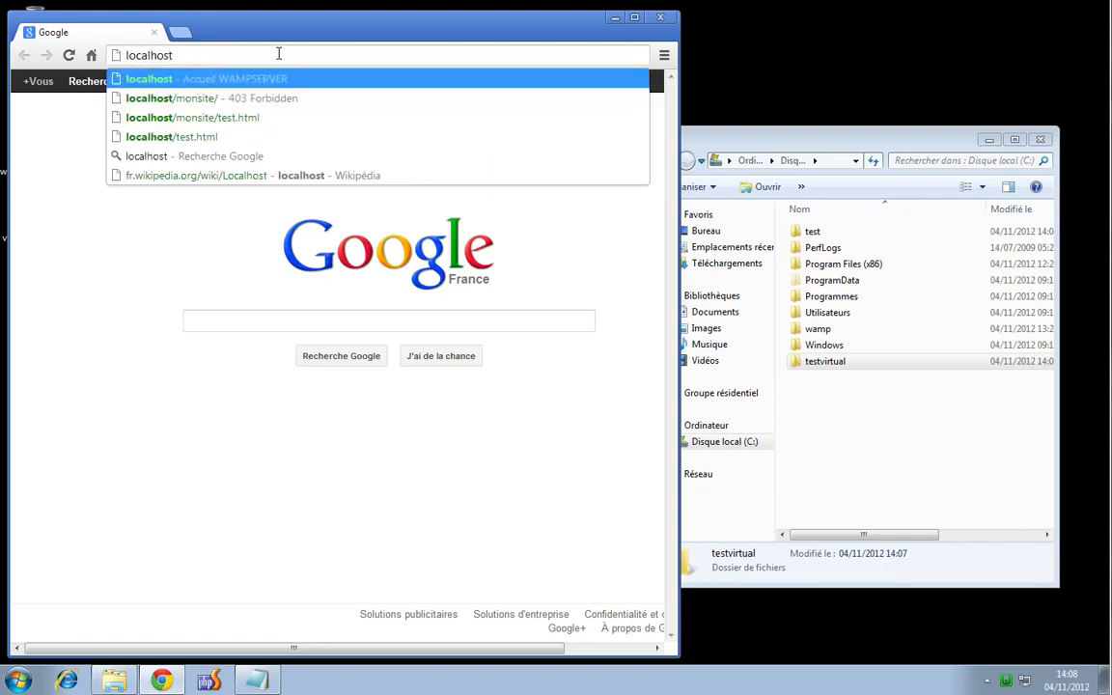
pyautogui.write(':999')
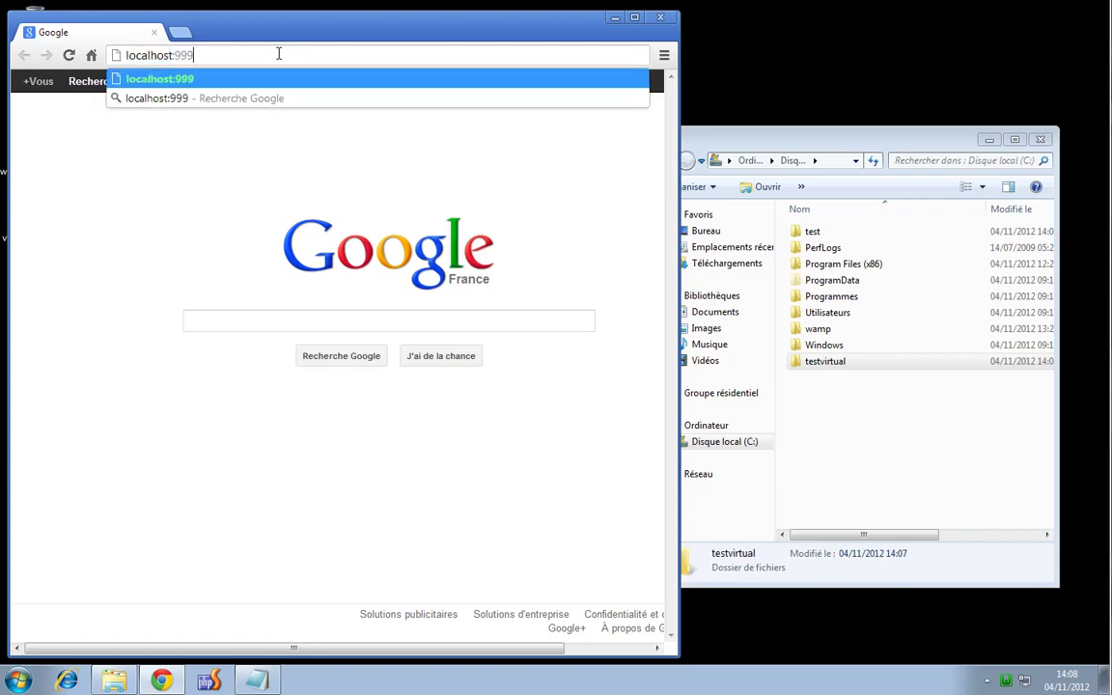
pyautogui.press('Return')
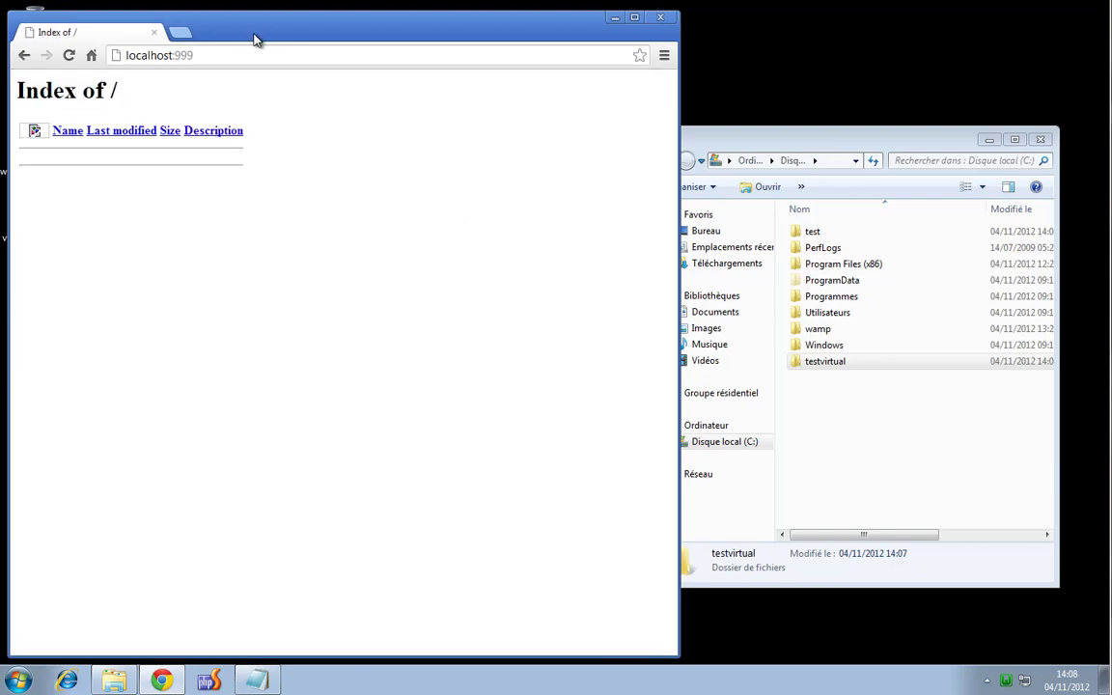
pyautogui.moveTo(253, 34); pyautogui.dragTo(313, 37)
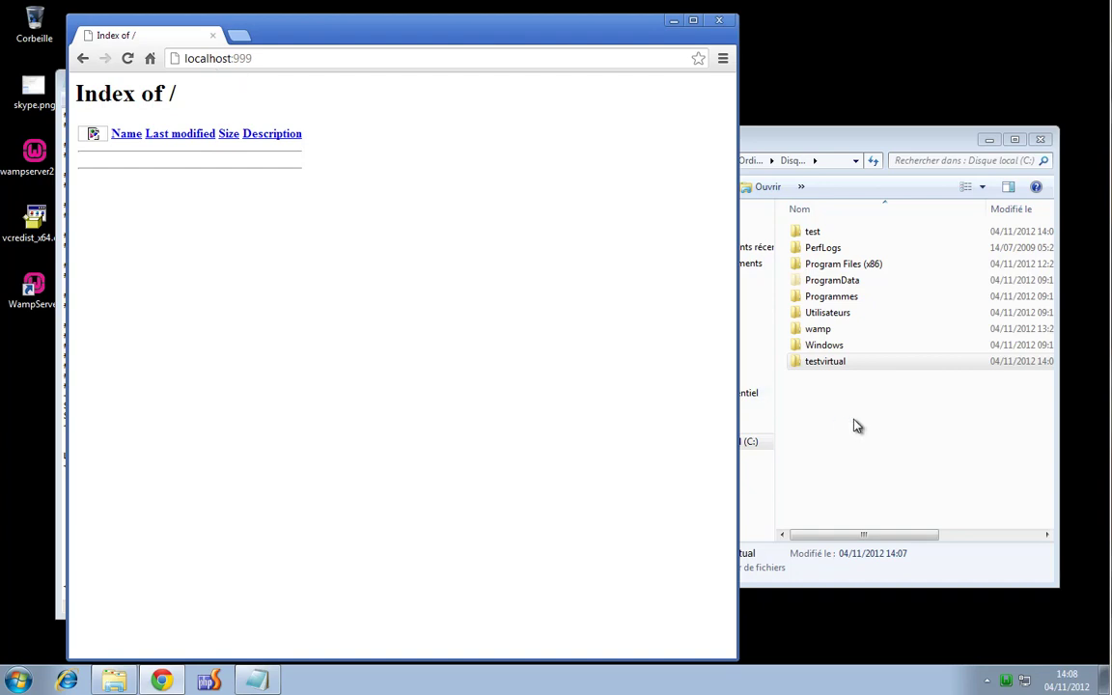
pyautogui.click(856, 425)
# Create a new file named index.html inside the testvirtual folder
pyautogui.doubleClick(841, 368)
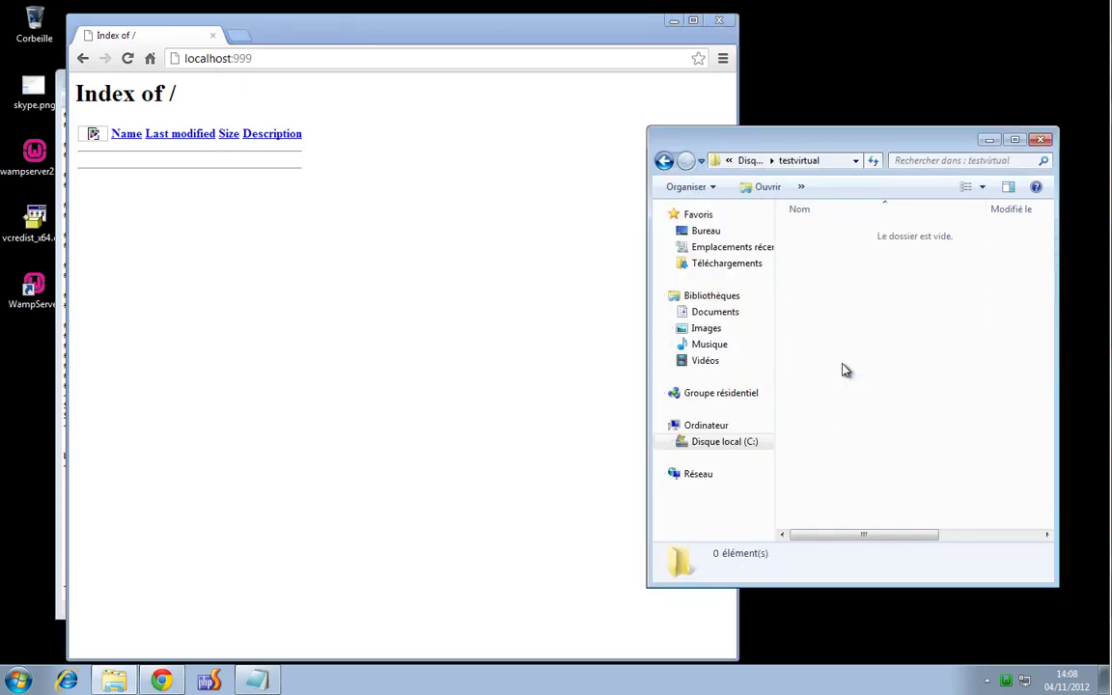
pyautogui.rightClick(835, 310)
pyautogui.moveTo(913, 494)
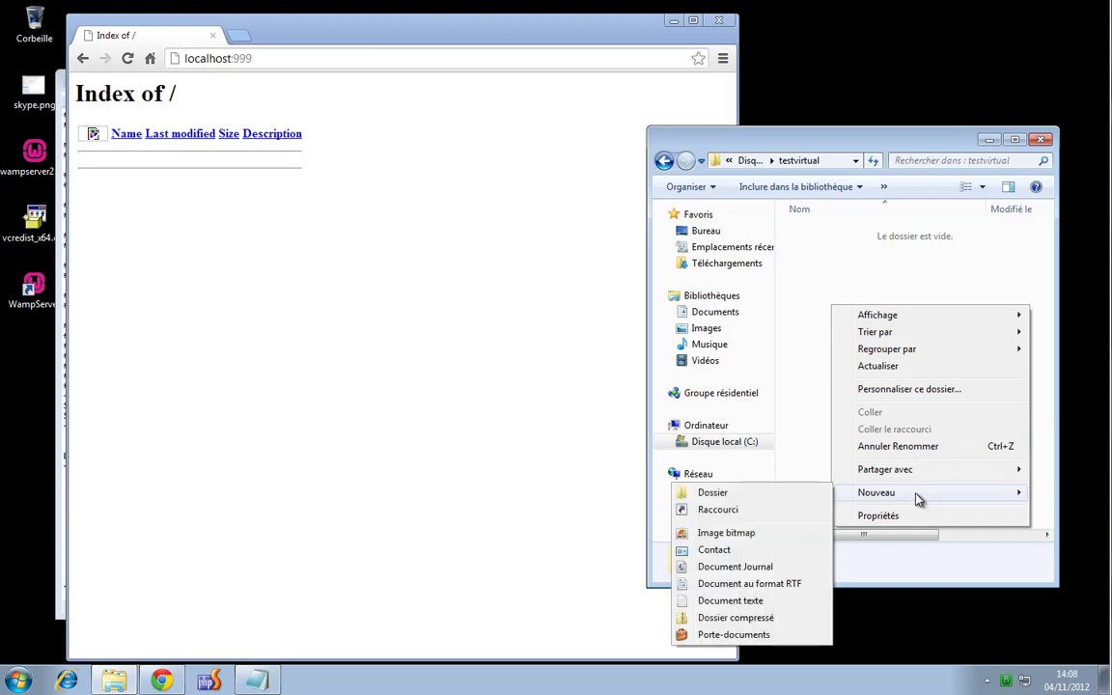
pyautogui.click(768, 601)
pyautogui.write('index.h')
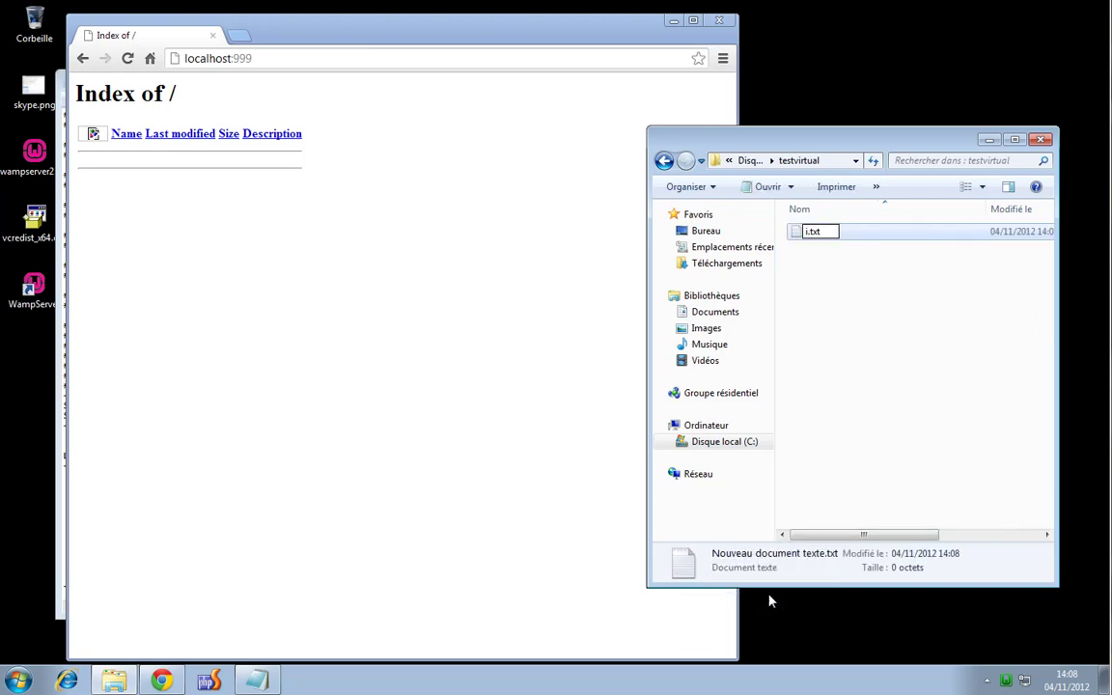
pyautogui.write('tml')
pyautogui.press('Delete')
pyautogui.press('Delete')
pyautogui.press('Delete')
pyautogui.press('Delete')
pyautogui.press('Return')
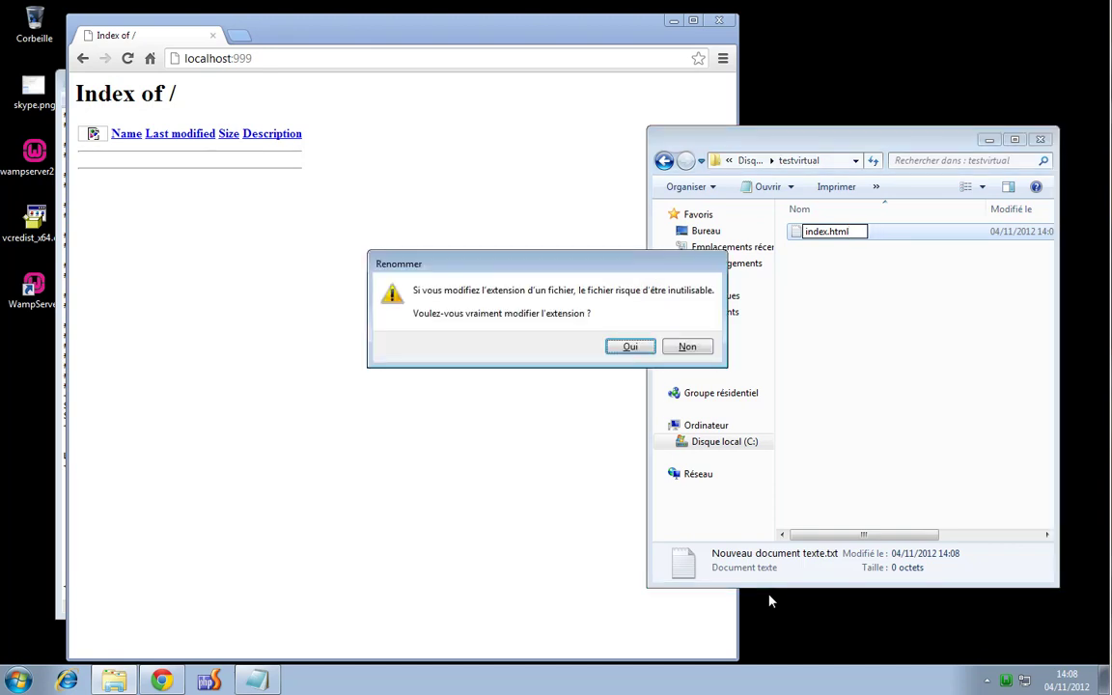
pyautogui.press('Return')
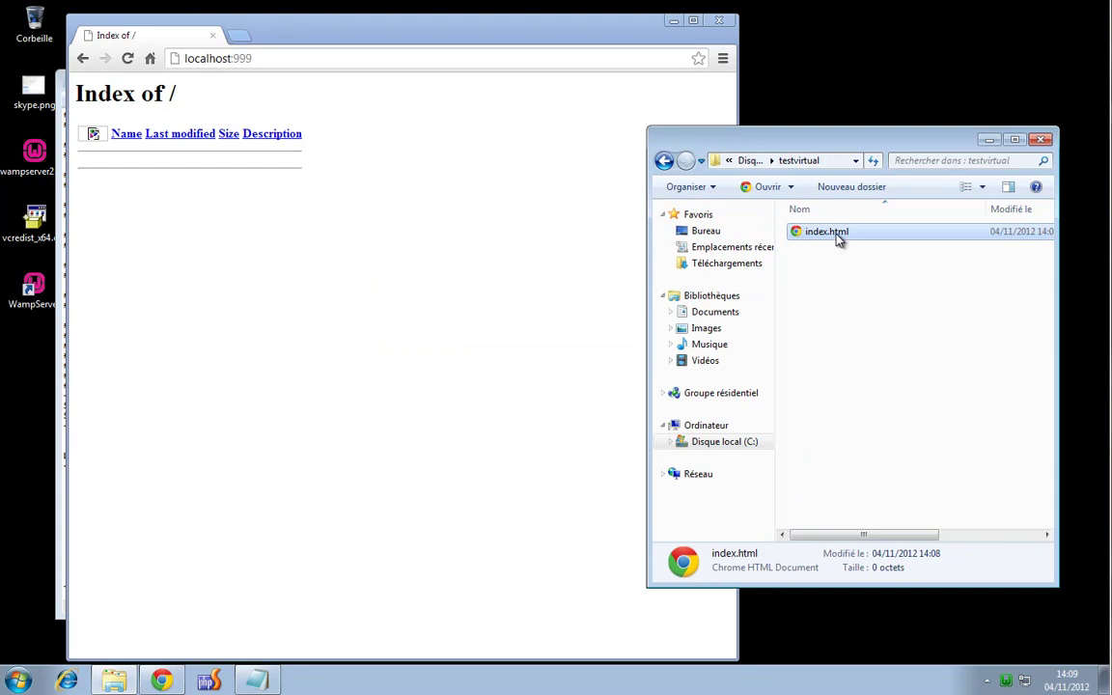
# Write 'test virtualhost' into index.html in Notepad, save it, and reload localhost:999
pyautogui.rightClick(837, 237)
pyautogui.moveTo(896, 261)
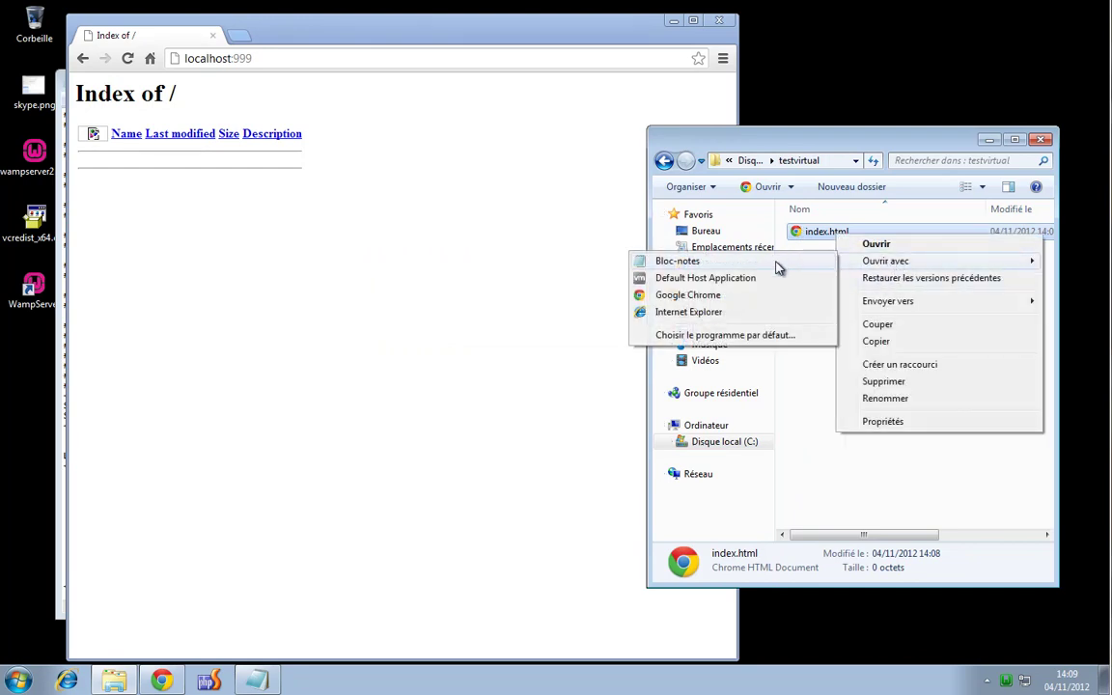
pyautogui.click(778, 263)
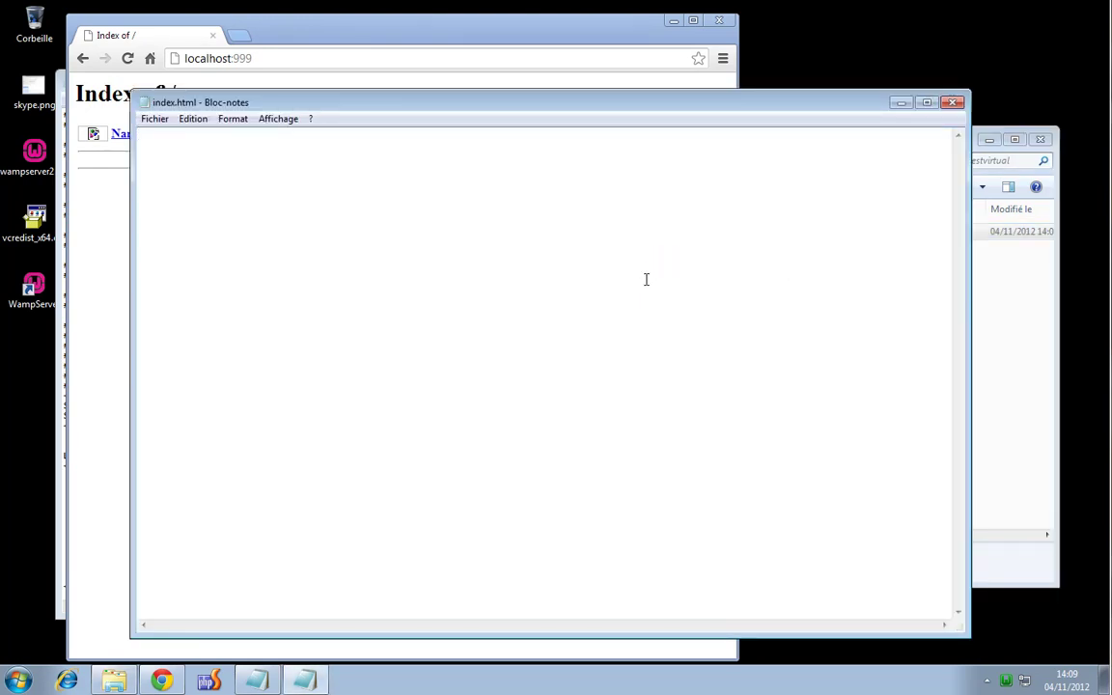
pyautogui.write('test virtualhost')
pyautogui.click(952, 103)
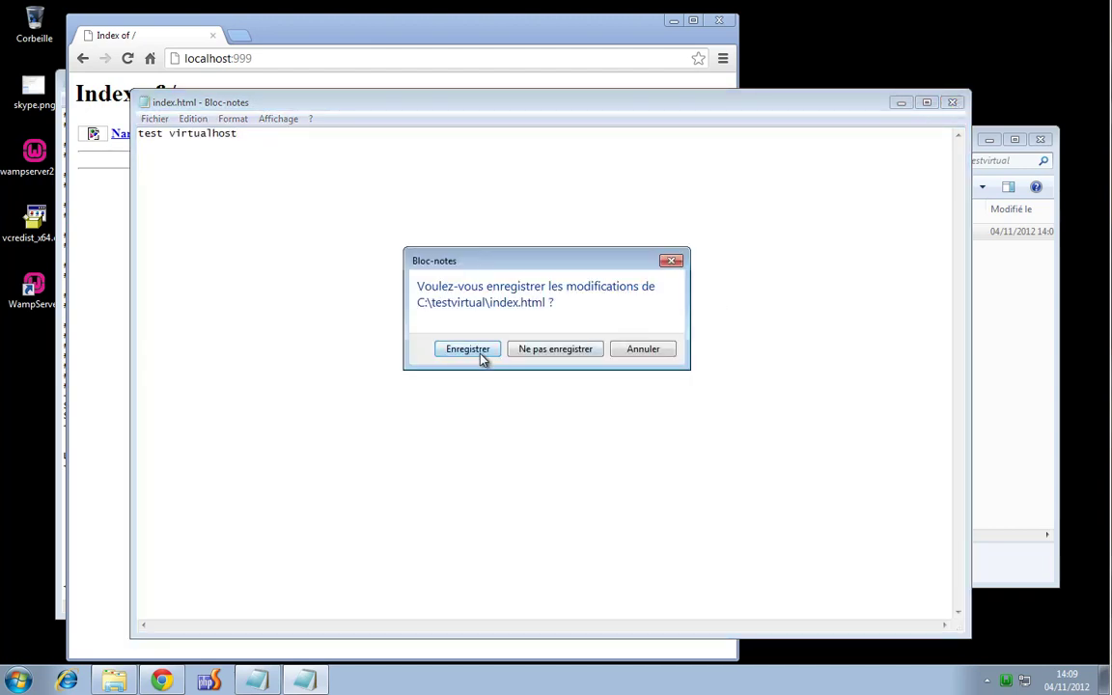
pyautogui.click(468, 349)
pyautogui.click(129, 59)
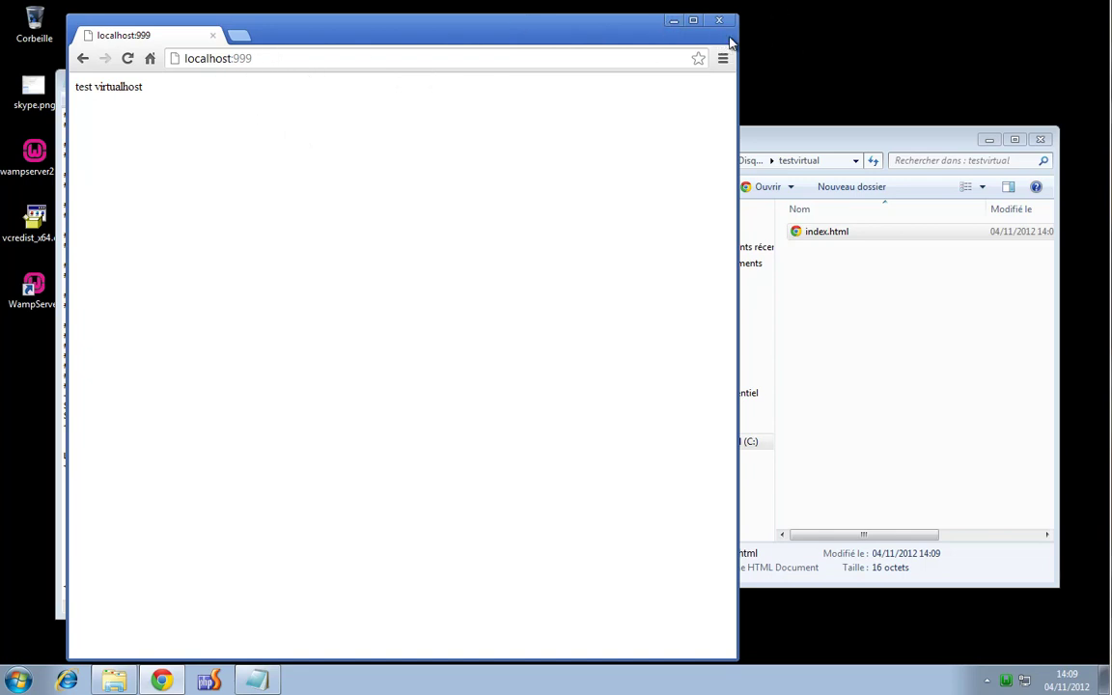
# Close the Chrome window showing localhost:999
pyautogui.moveTo(637, 34); pyautogui.dragTo(578, 32)
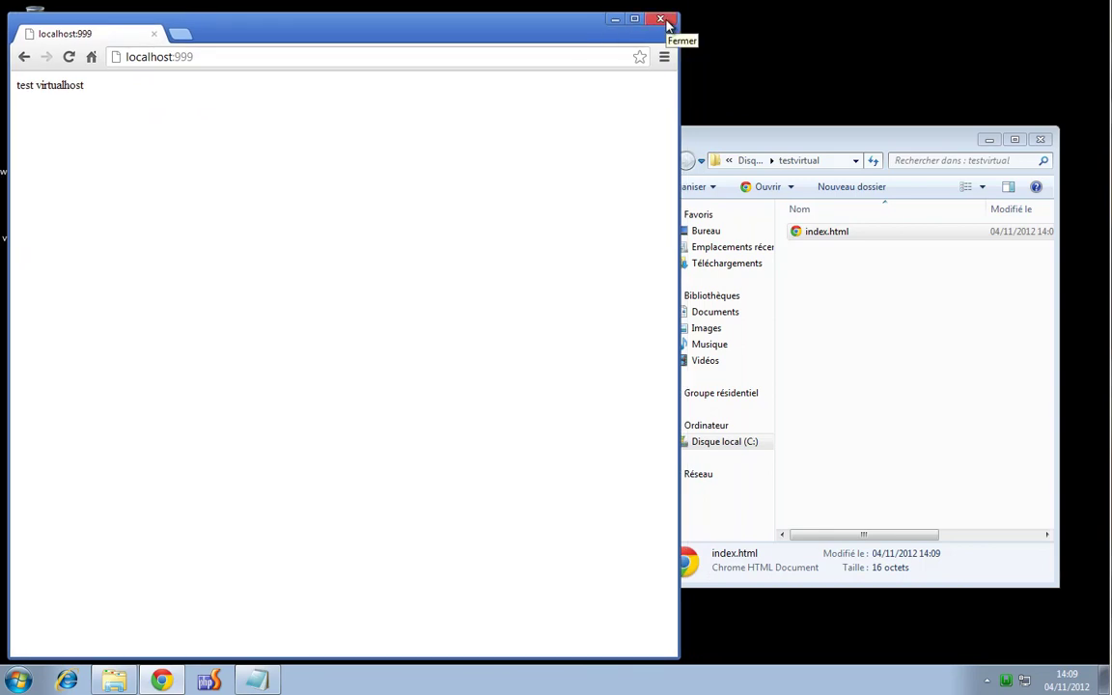
pyautogui.click(662, 19)
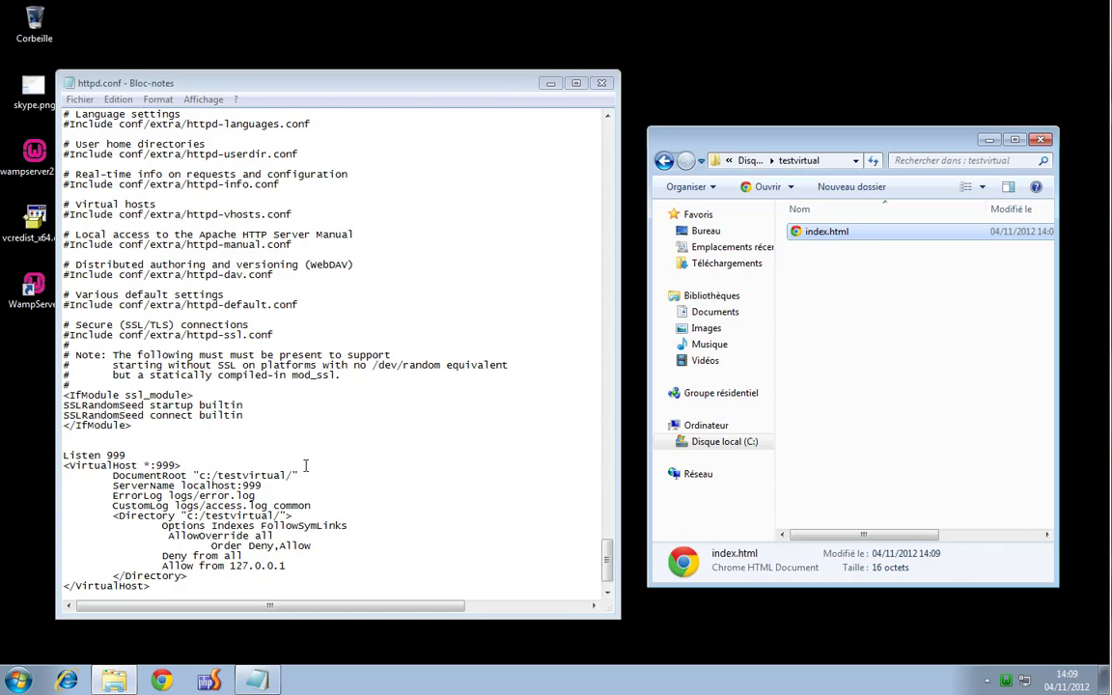
# Return Explorer to the root of drive C: and close the open httpd.conf
pyautogui.click(928, 397)
pyautogui.click(752, 161)
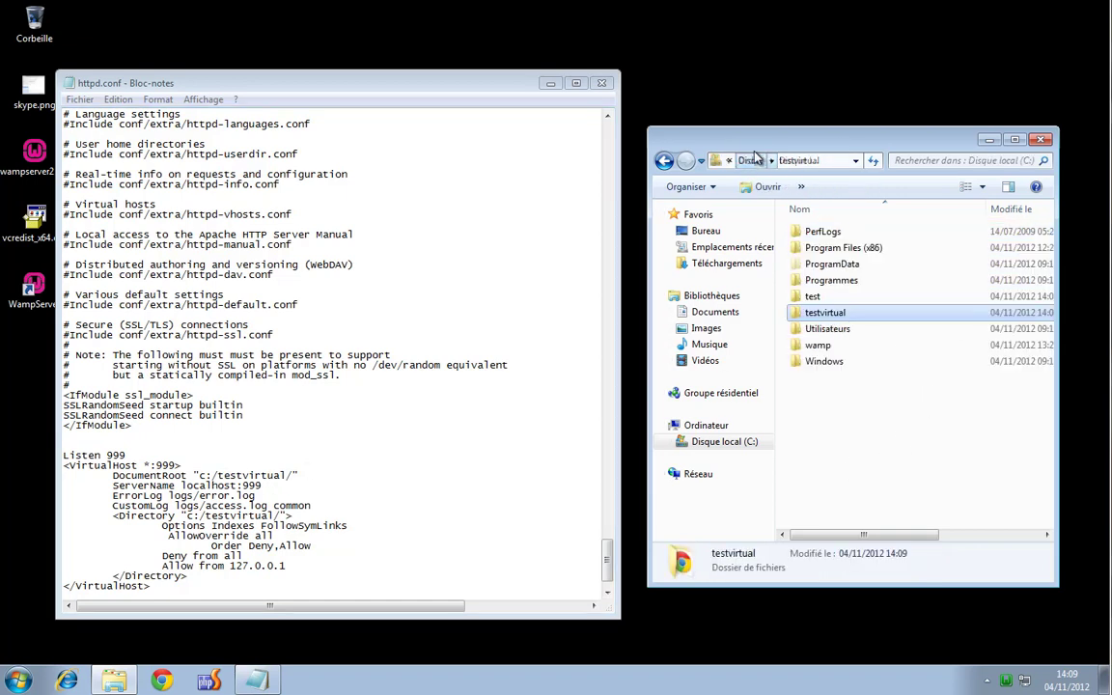
pyautogui.click(601, 84)
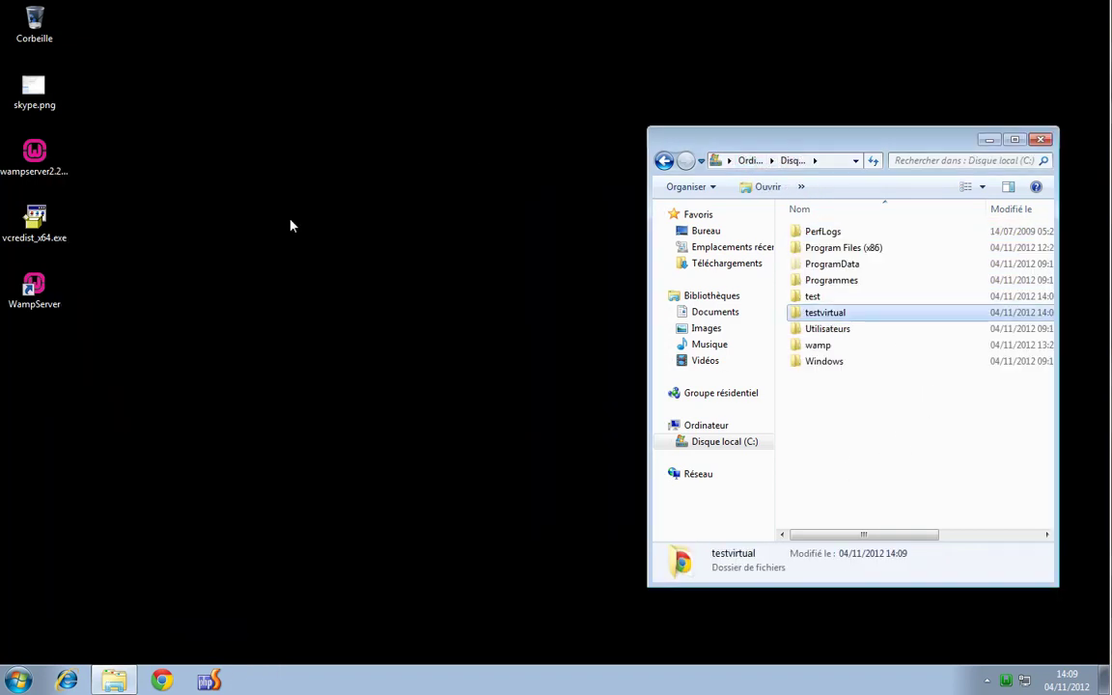
# Reopen httpd.conf from WampServer's Apache menu, delete the Listen 999 virtual host block, and save
pyautogui.click(1005, 680)
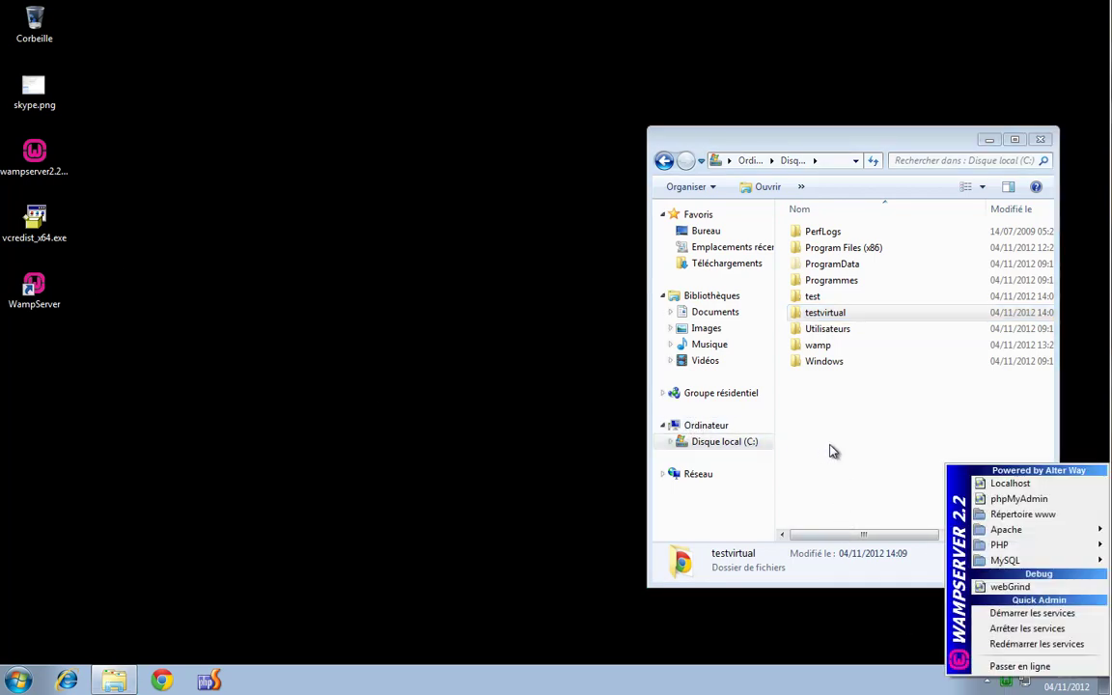
pyautogui.moveTo(1008, 530)
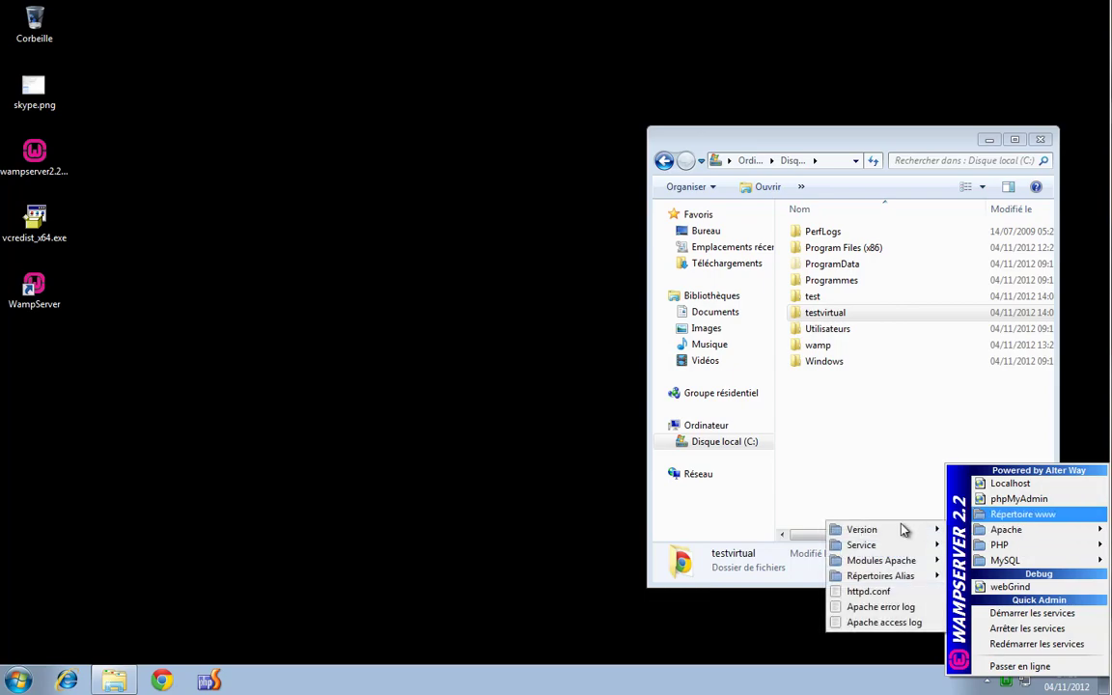
pyautogui.click(860, 589)
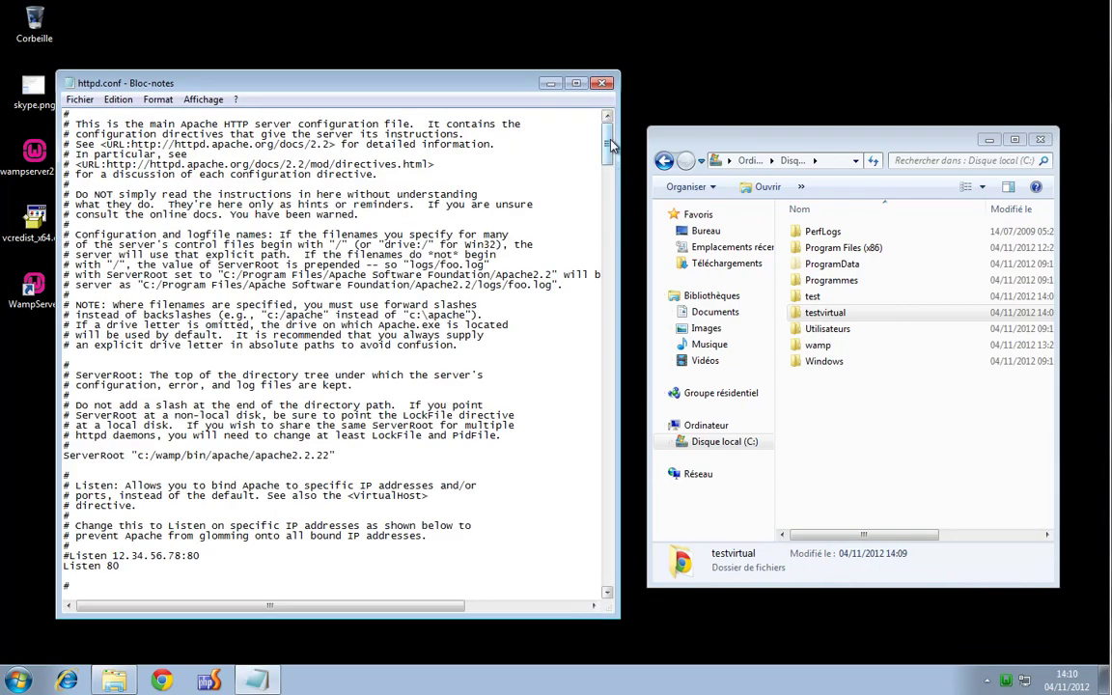
pyautogui.scroll(-20, 523, 446)
pyautogui.moveTo(154, 546); pyautogui.dragTo(19, 419)
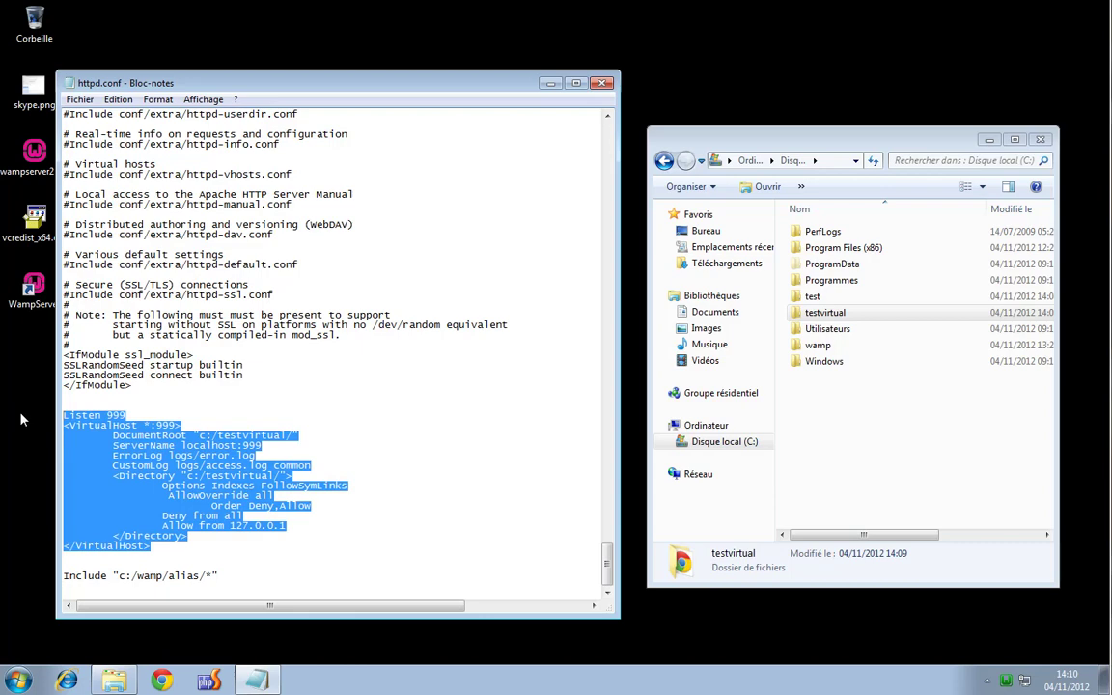
pyautogui.press('Delete')
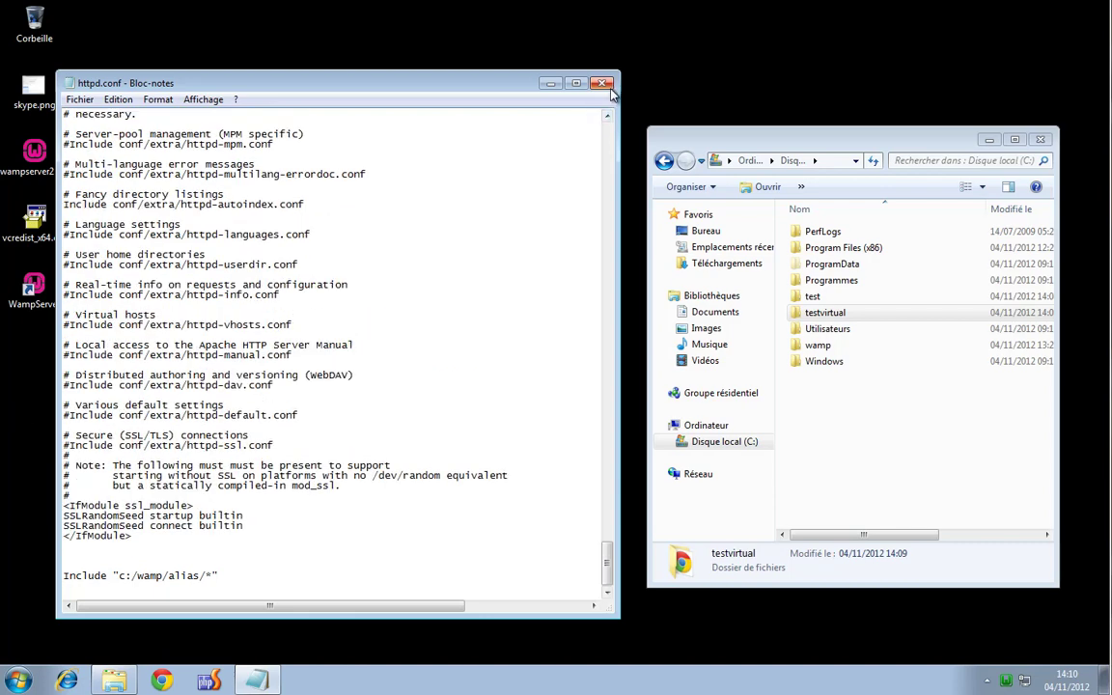
pyautogui.click(601, 82)
pyautogui.click(469, 349)
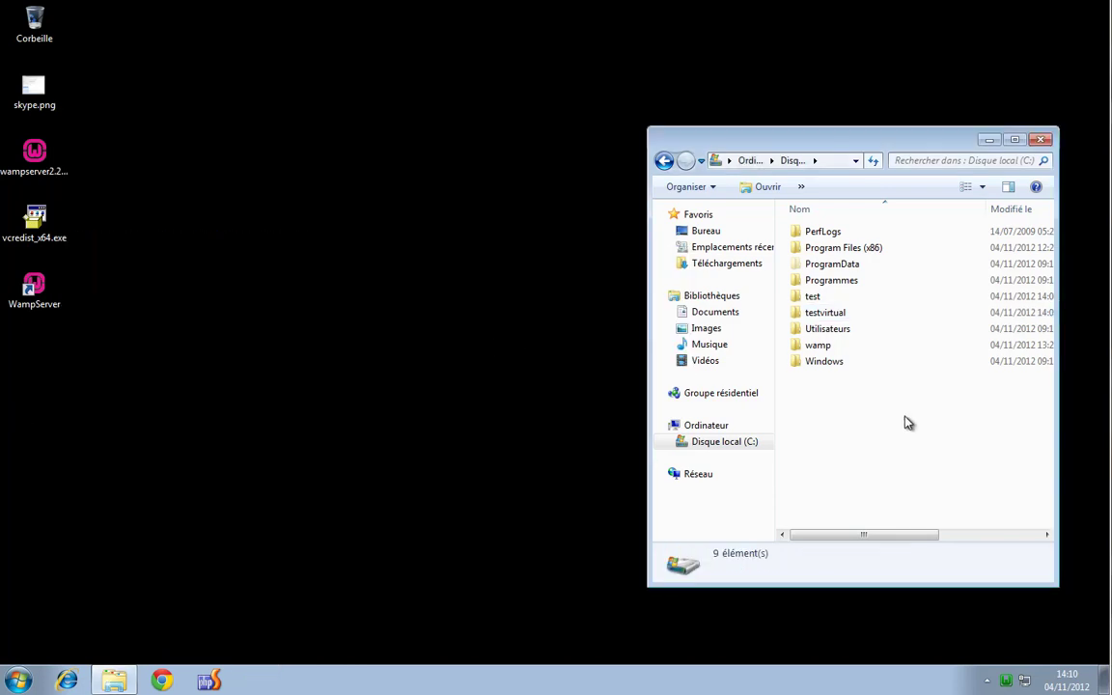
# Permanently delete the testvirtual folder from C:, restart WampServer's services, and close Explorer
pyautogui.hotkey('shift', 'Delete')
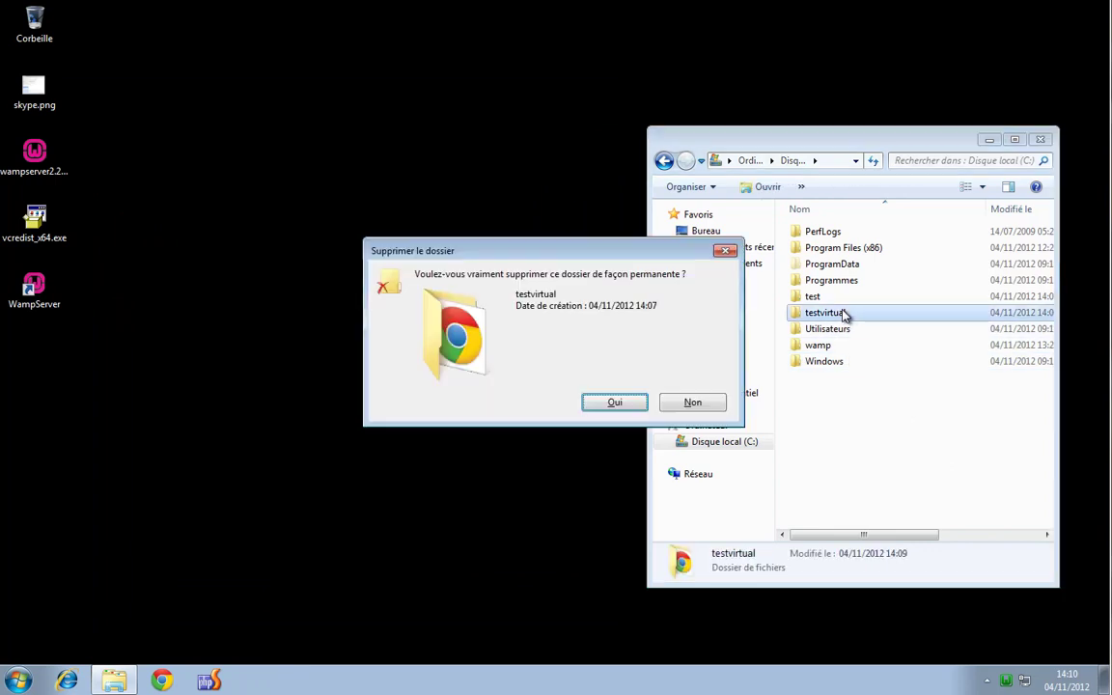
pyautogui.press('Return')
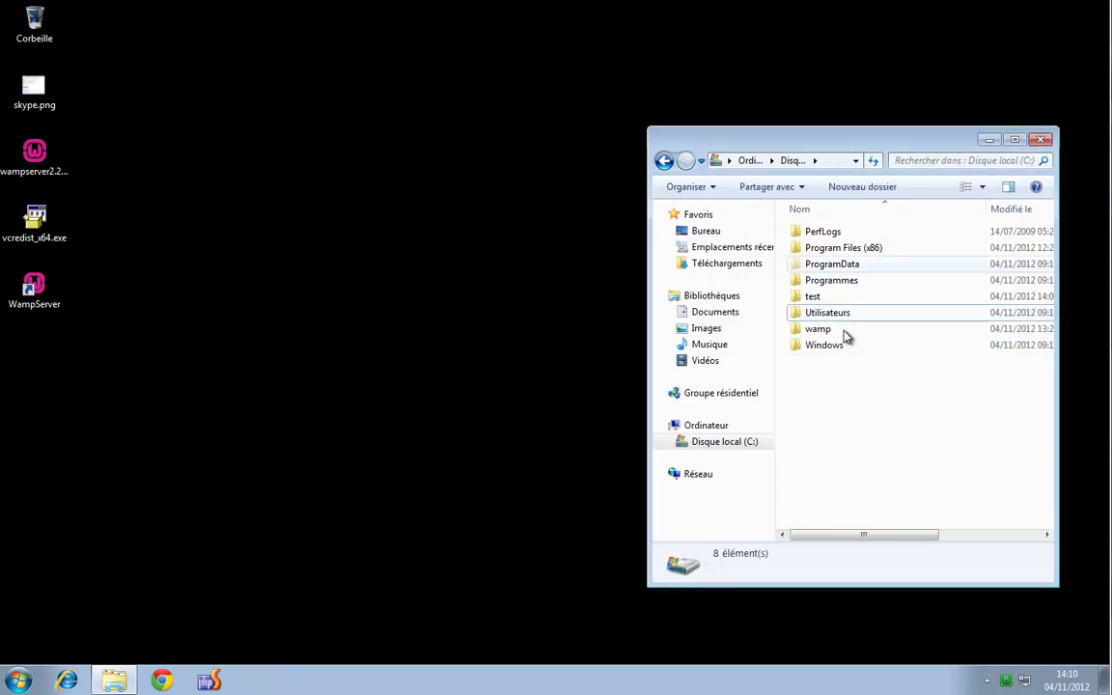
pyautogui.click(1004, 680)
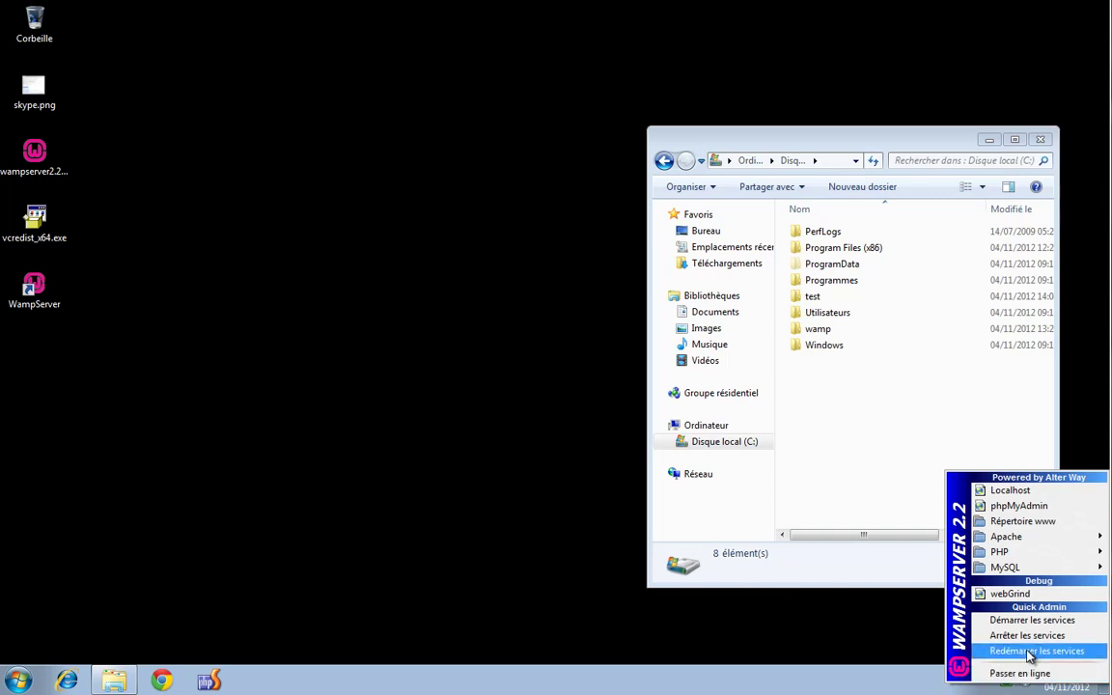
pyautogui.click(1030, 652)
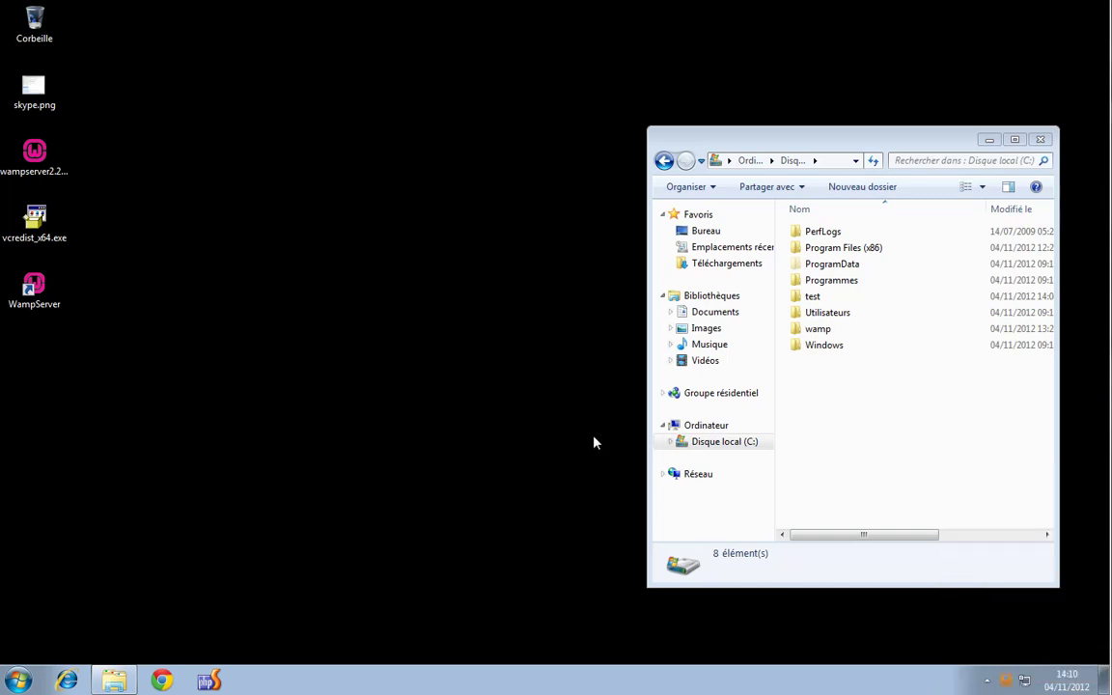
pyautogui.moveTo(919, 145); pyautogui.dragTo(615, 109)
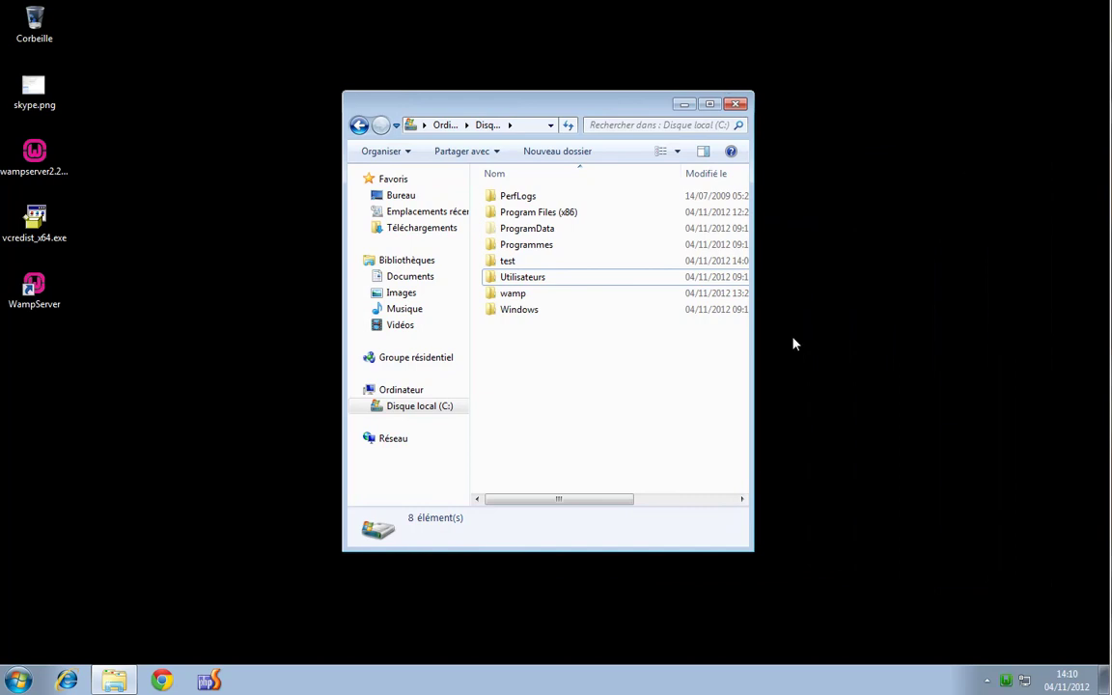
pyautogui.click(735, 105)
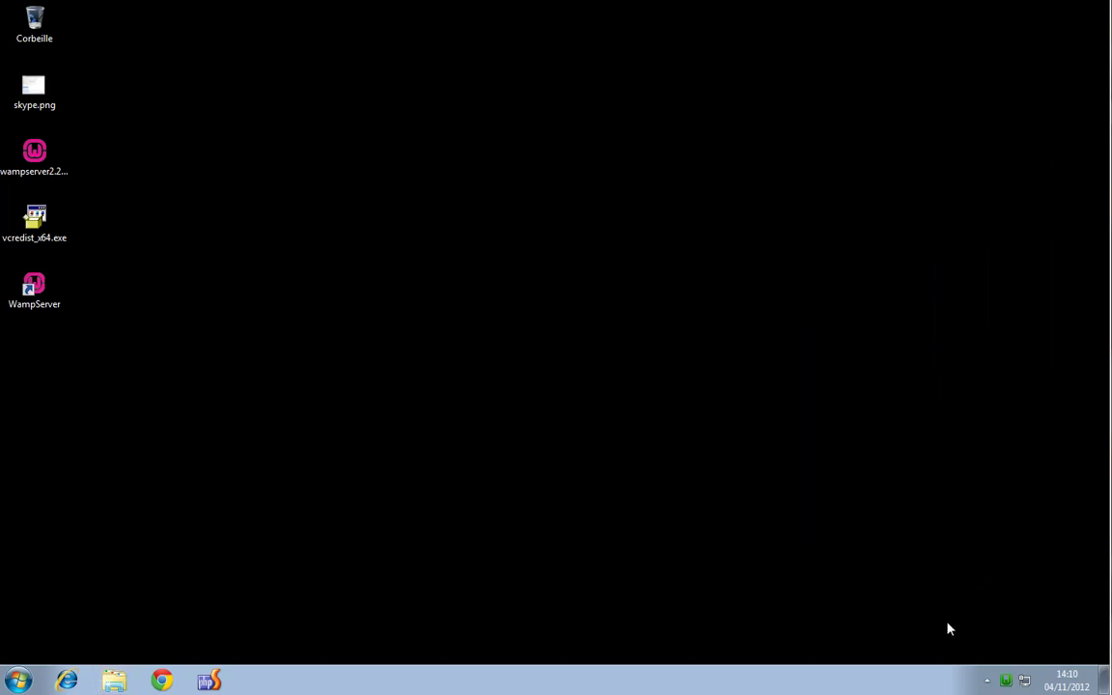
# Open Localhost from the WampServer tray menu, showing the home page with only the four aliases
pyautogui.click(986, 680)
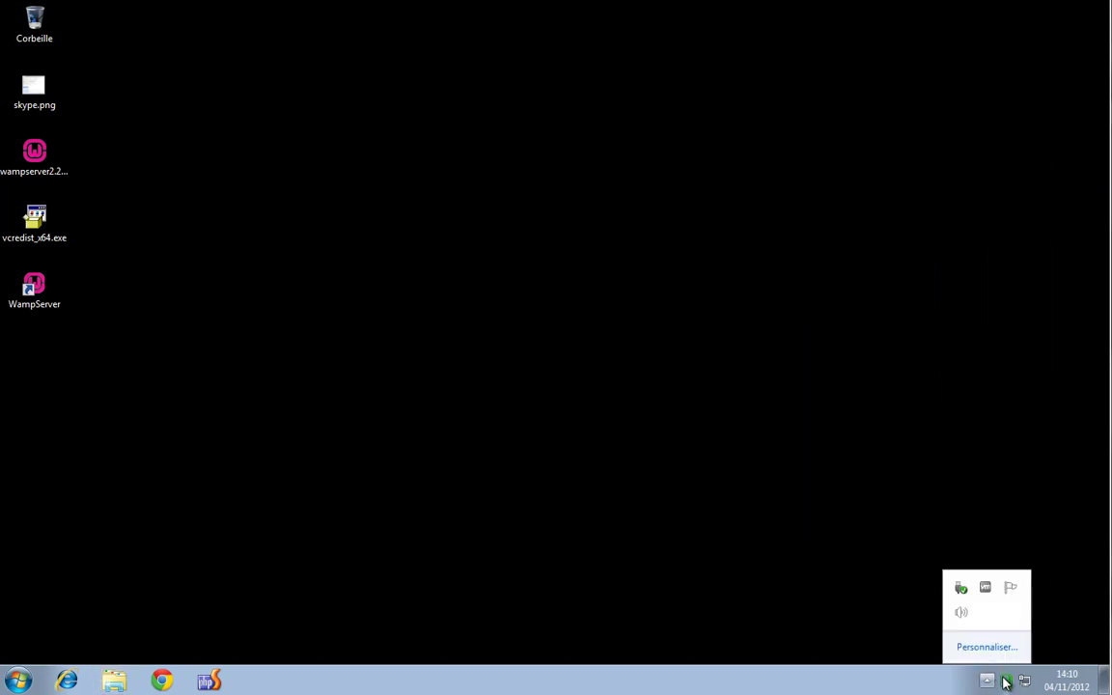
pyautogui.click(1005, 681)
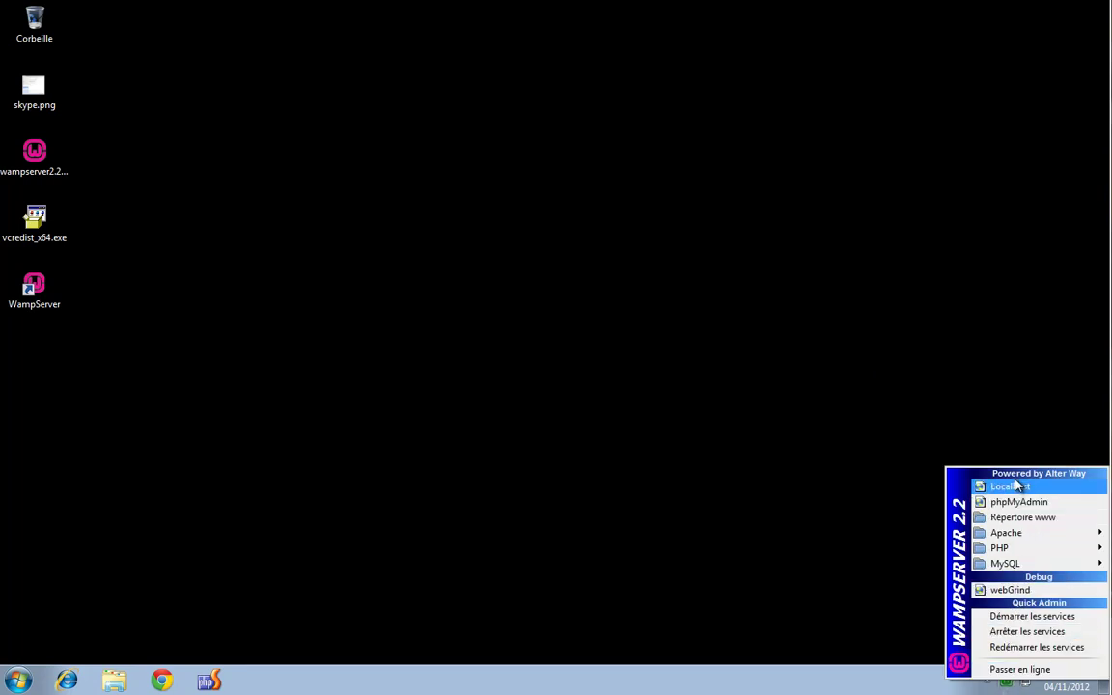
pyautogui.moveTo(1028, 541)
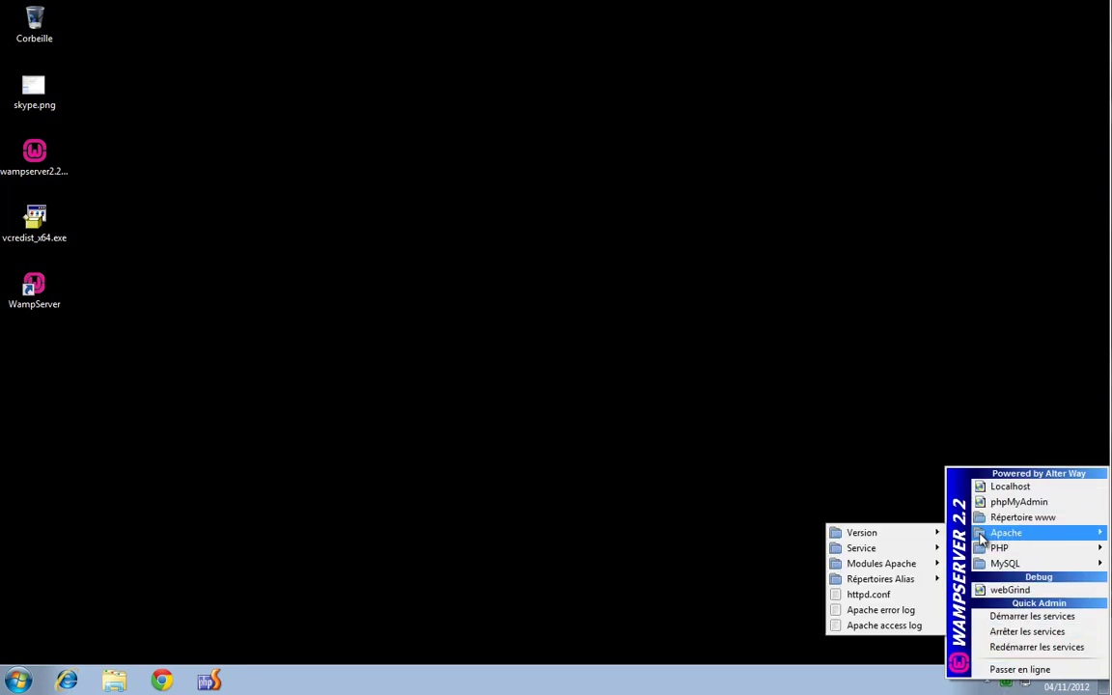
pyautogui.moveTo(869, 583)
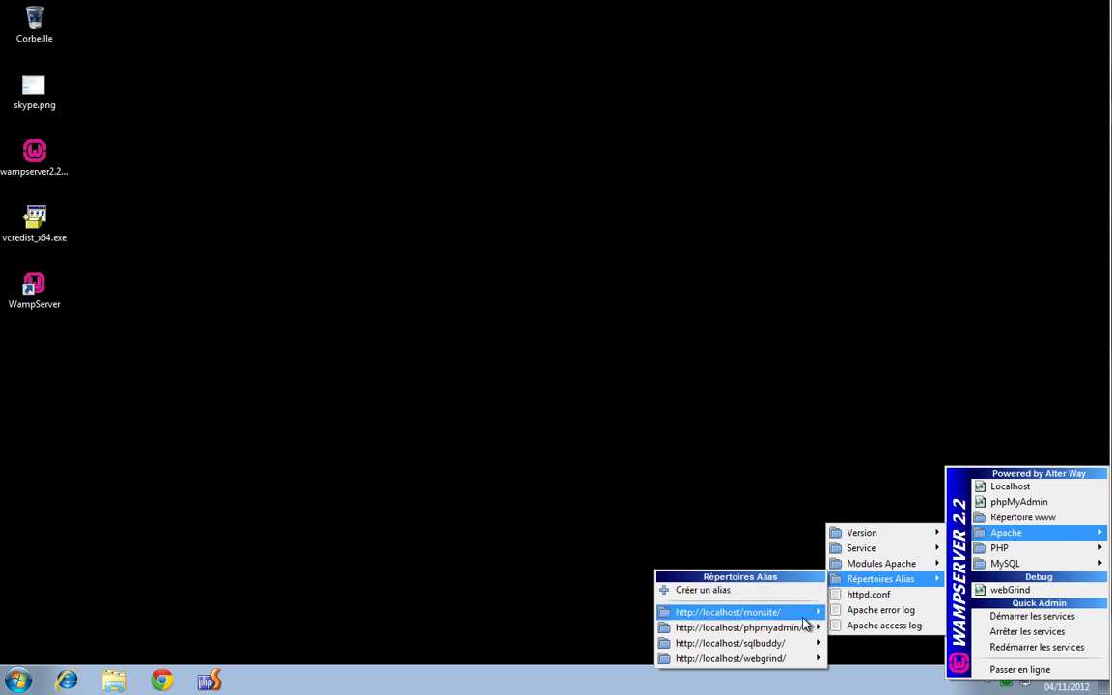
pyautogui.moveTo(821, 612)
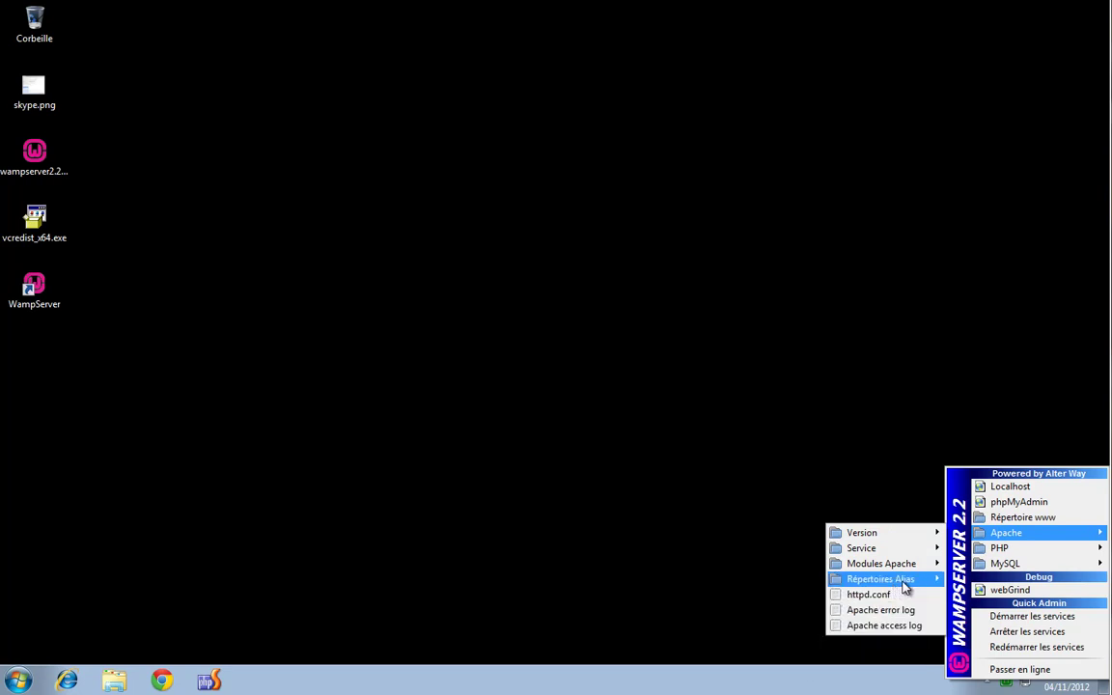
pyautogui.click(1010, 486)
pyautogui.scroll(-3, 674, 104)
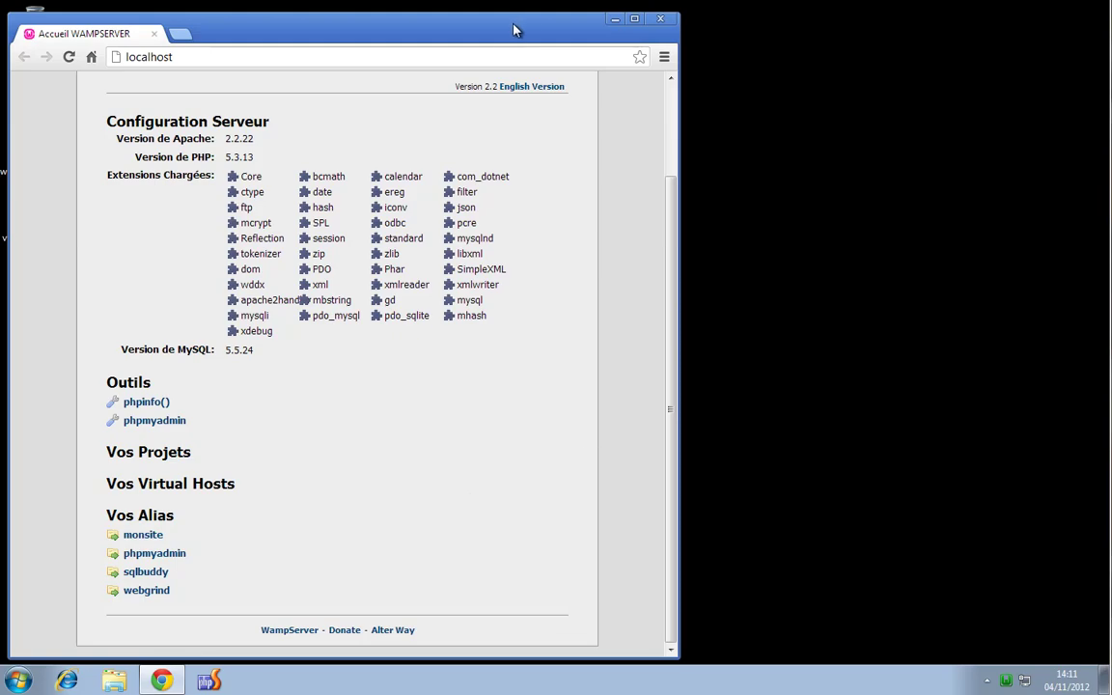
pyautogui.moveTo(530, 39); pyautogui.dragTo(686, 32)
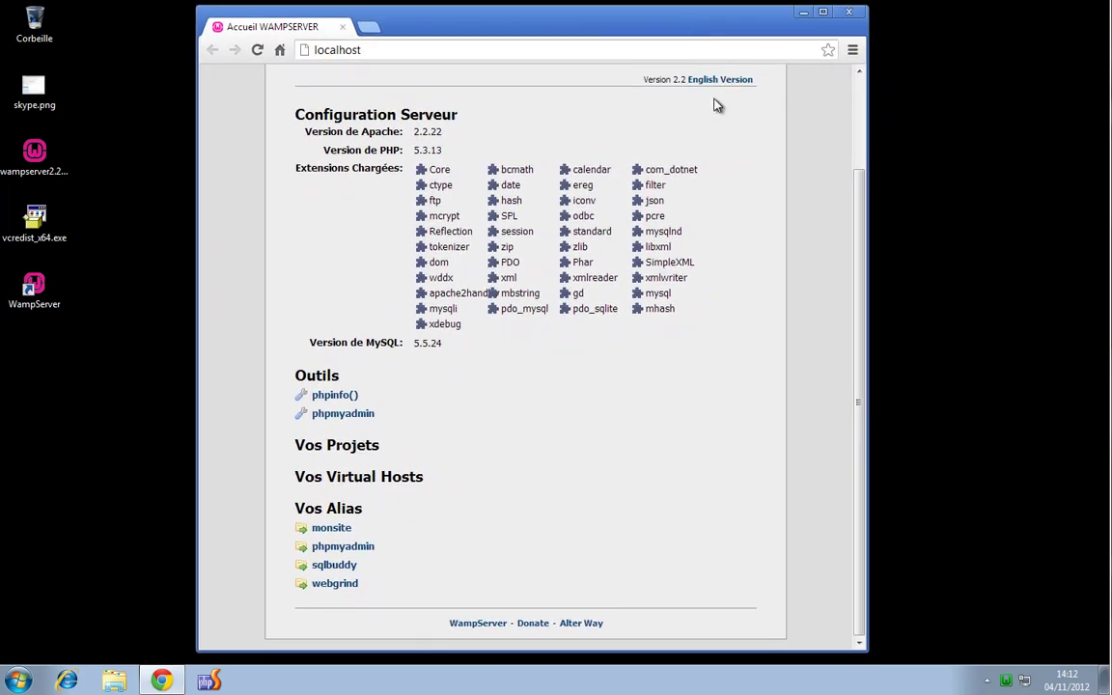